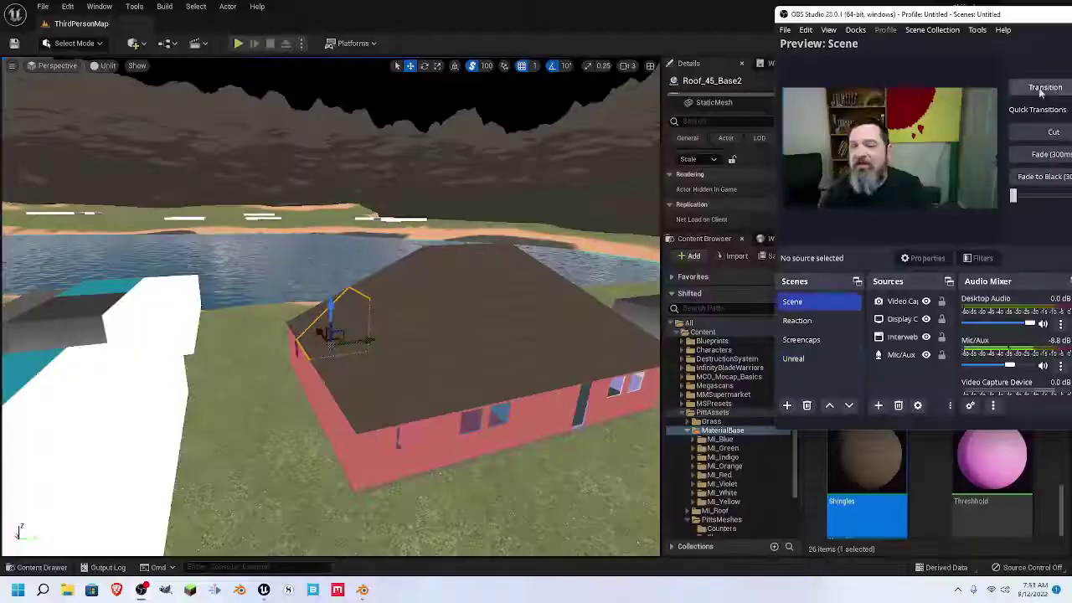
- Examine the shingle texture across the house's roof, selecting the roof corner and base pieces to compare them
left_click(498, 14)
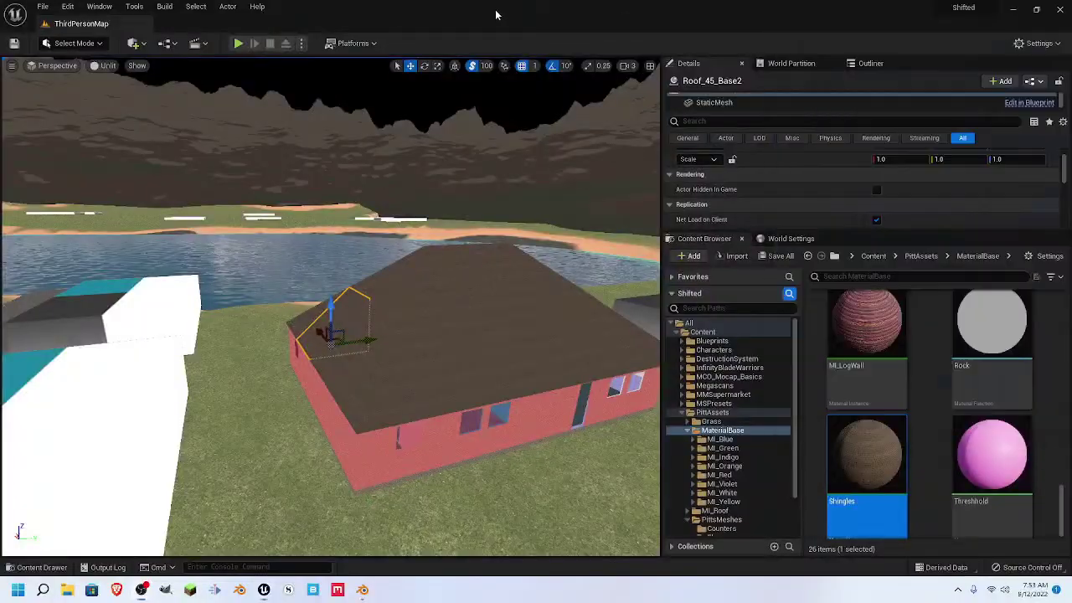
right_click_drag(331, 307, 339, 360)
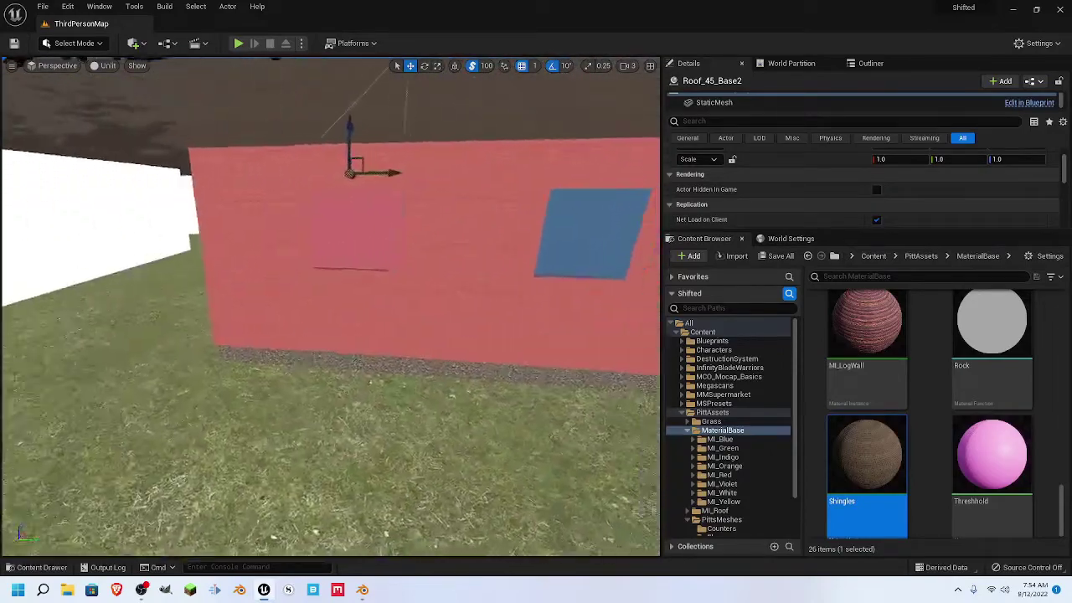
right_click_drag(350, 303, 374, 303)
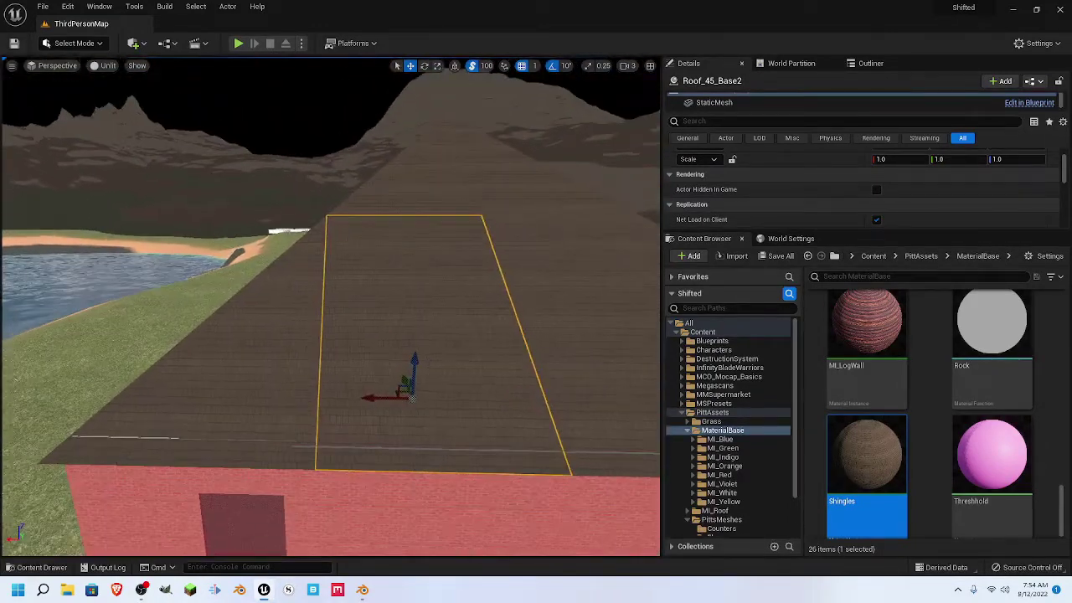
left_click(470, 180)
right_click(487, 184)
left_click(388, 258)
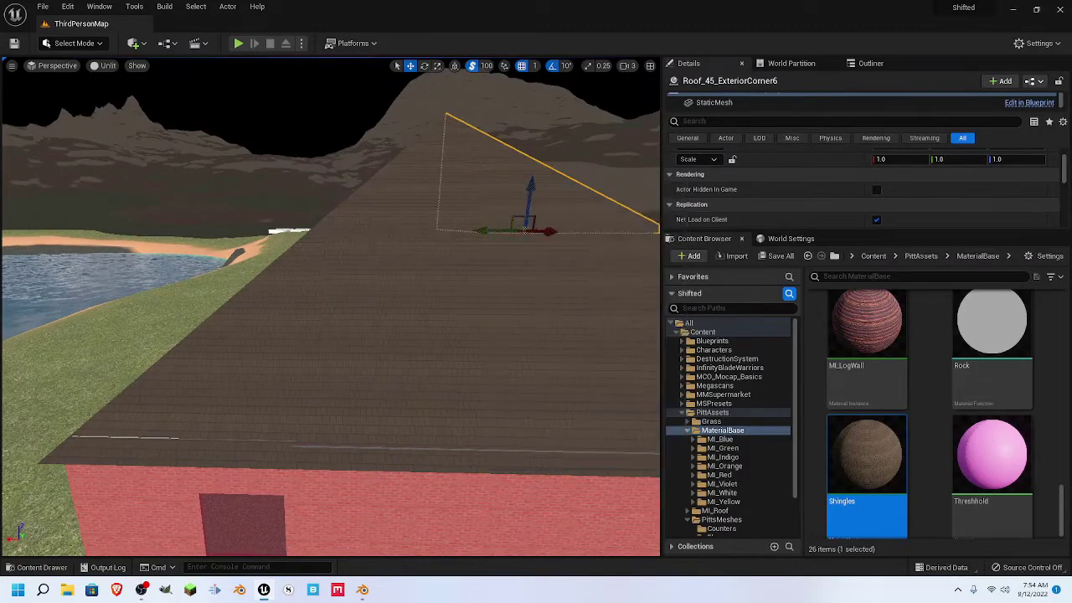
left_click(486, 303)
right_click_drag(486, 304, 485, 303)
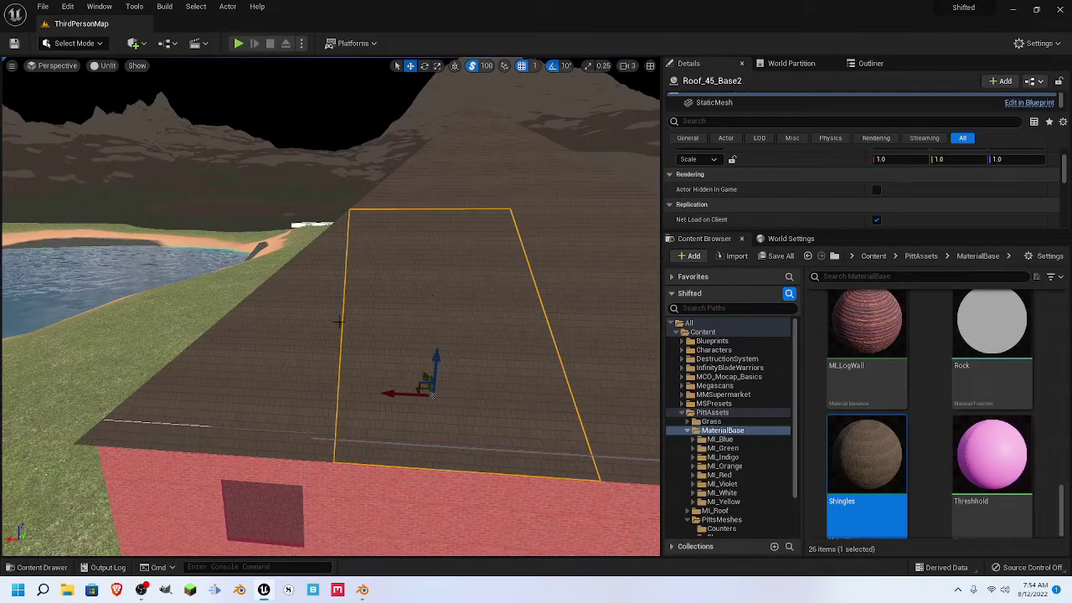
left_click(294, 333)
right_click_drag(427, 301, 352, 291)
mouse_move(455, 281)
right_mouse_down()
mouse_move(457, 328)
mouse_move(474, 322)
mouse_move(466, 271)
right_mouse_up()
left_click(457, 283)
key("q")
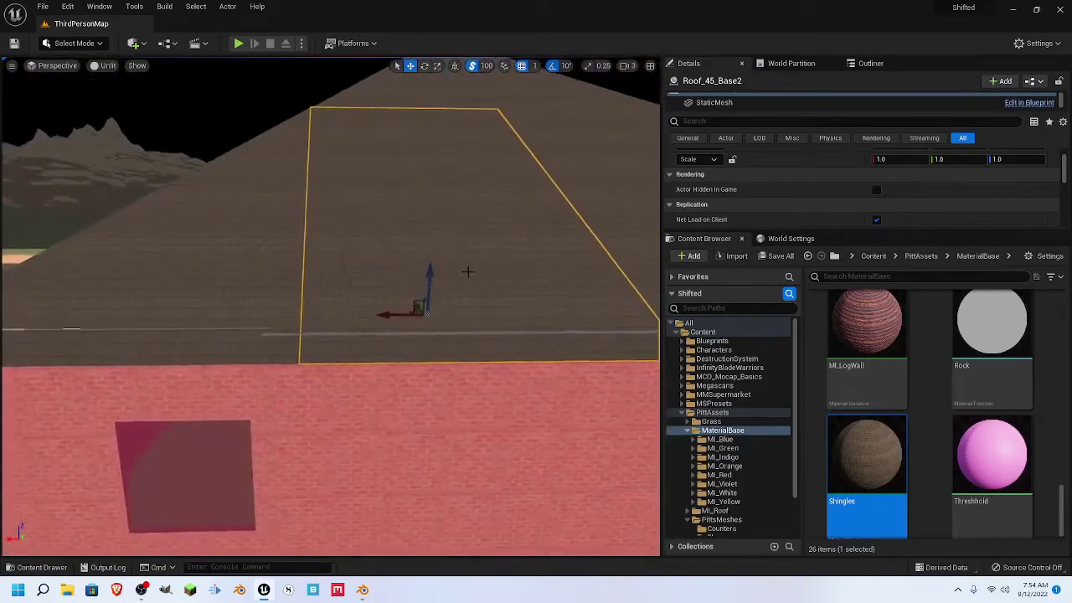
- Identify the floor tiles along the roof's lower edge and reselect the roof base piece
left_click(428, 332)
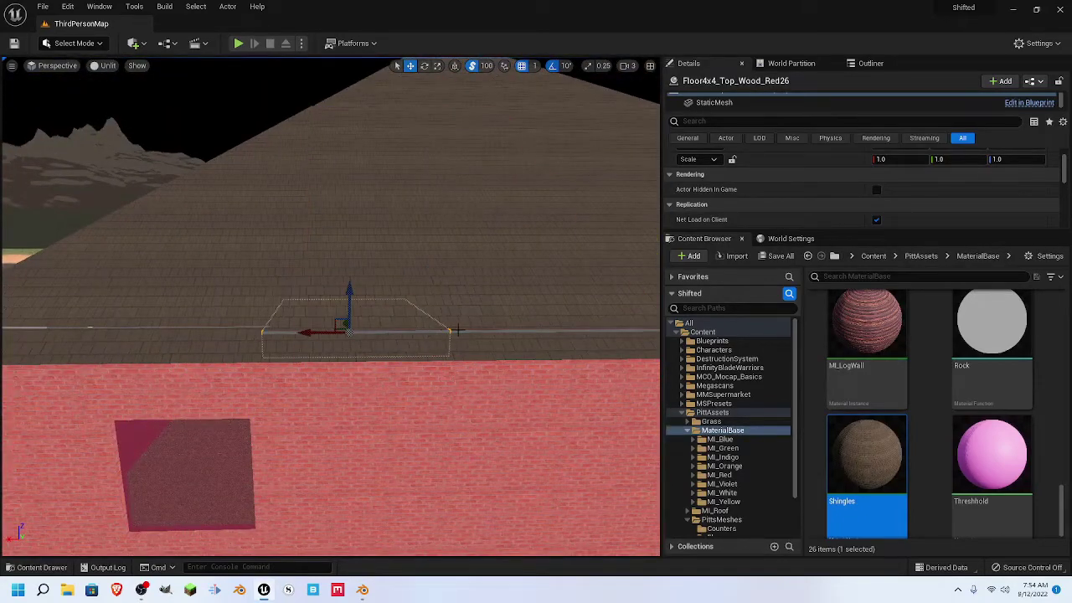
left_click_drag(335, 332, 523, 328, "alt")
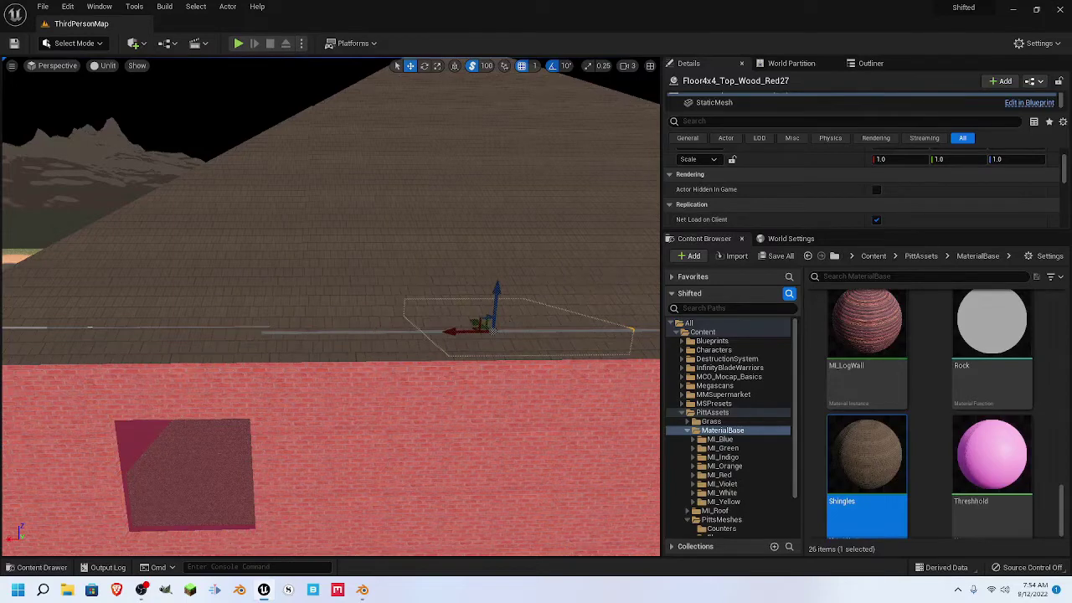
key("ctrl+z")
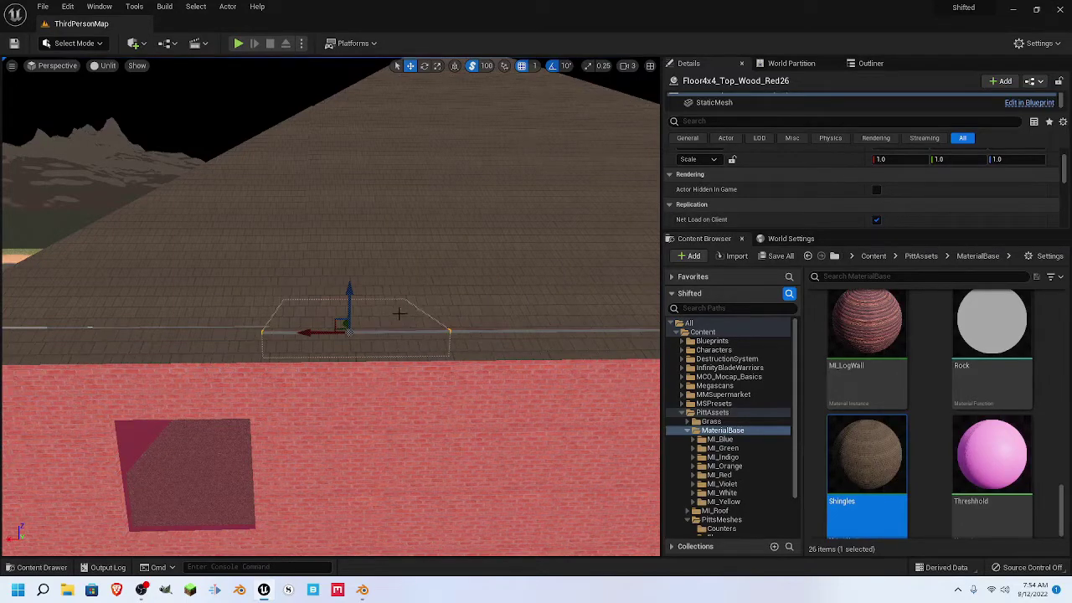
left_click(464, 288)
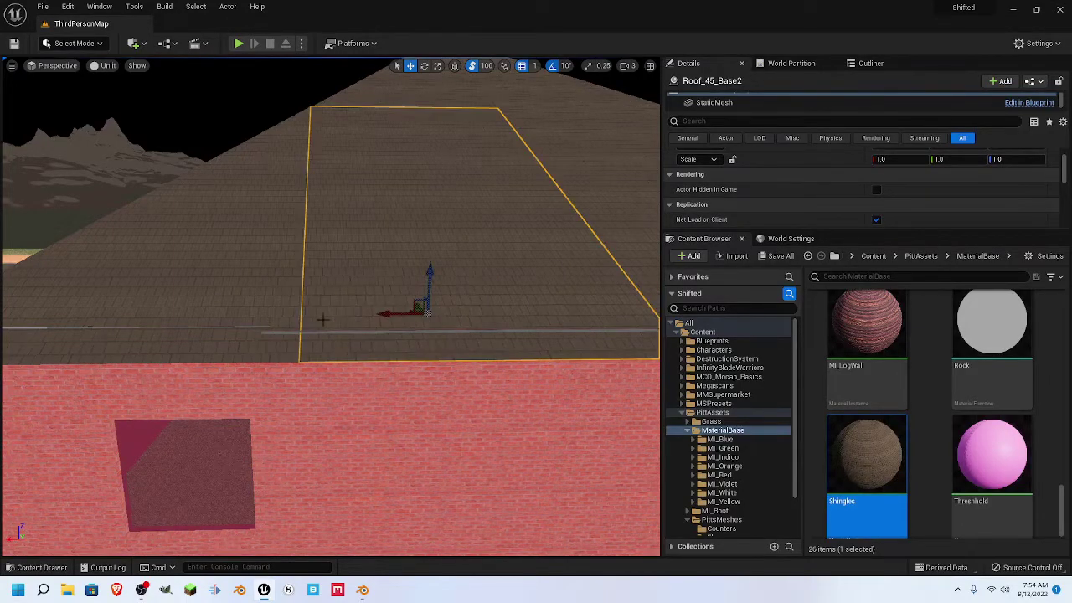
- Examine how the shingles on the selected roof base piece line up with the neighbouring roof pieces
right_click_drag(375, 276, 348, 184)
key("w")
key("w")
right_click_drag(144, 293, 118, 312)
key("s")
right_click_drag(329, 307, 452, 352)
key("w")
key("w")
right_click_drag(131, 340, 144, 353)
key("w")
mouse_move(330, 306)
right_mouse_down()
mouse_move(355, 307)
mouse_move(325, 293)
mouse_move(343, 291)
right_mouse_up()
right_click_drag(158, 367, 377, 257)
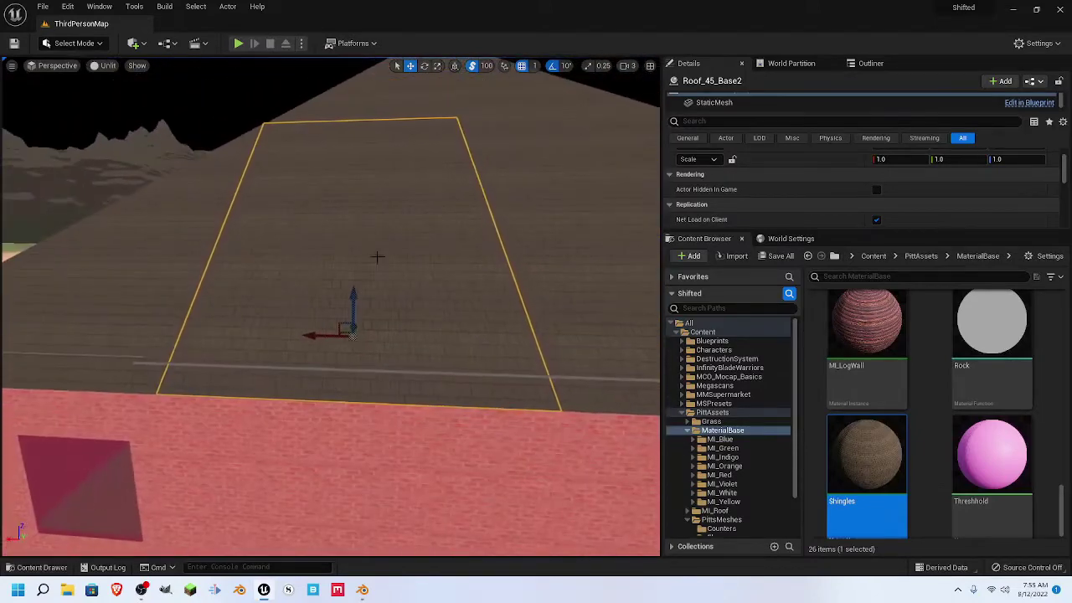
- Switch to Blender and examine the side and sloped faces of the Roof_45_Base wedge
mouse_move(360, 591)
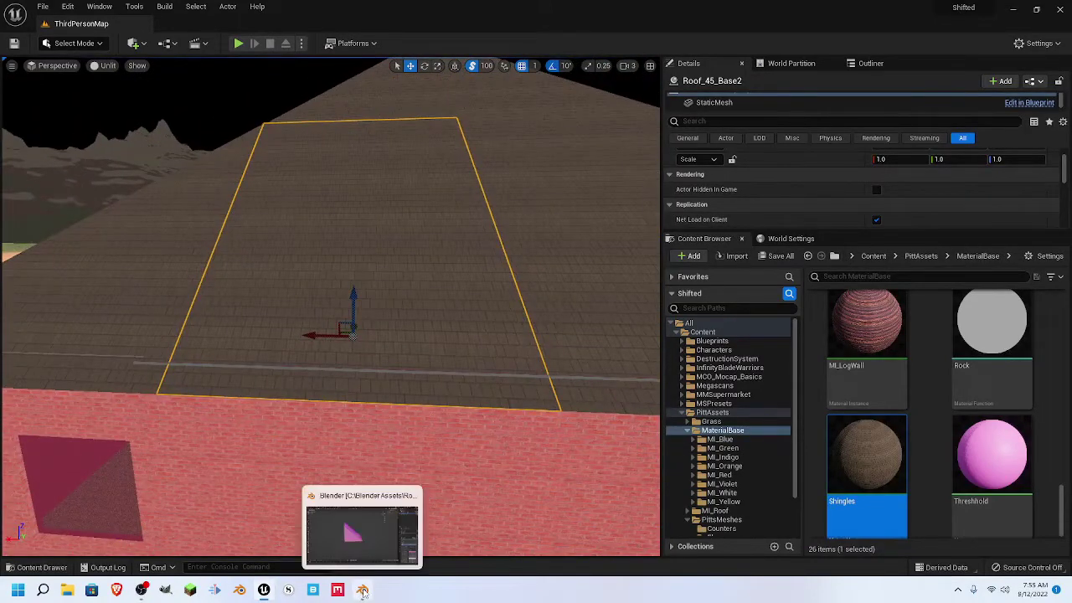
left_click(409, 535)
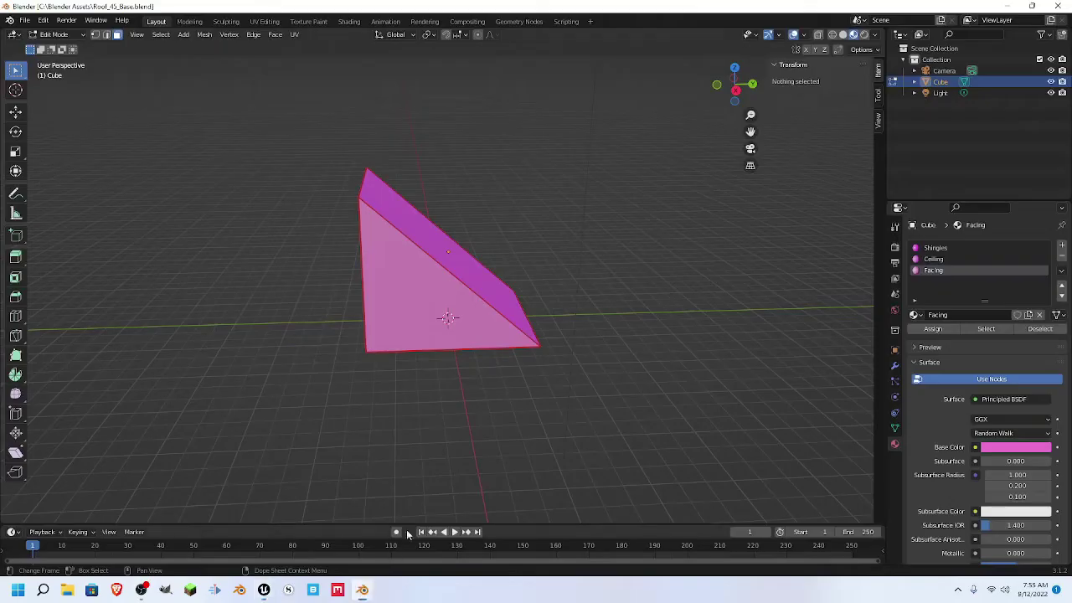
right_click(566, 179)
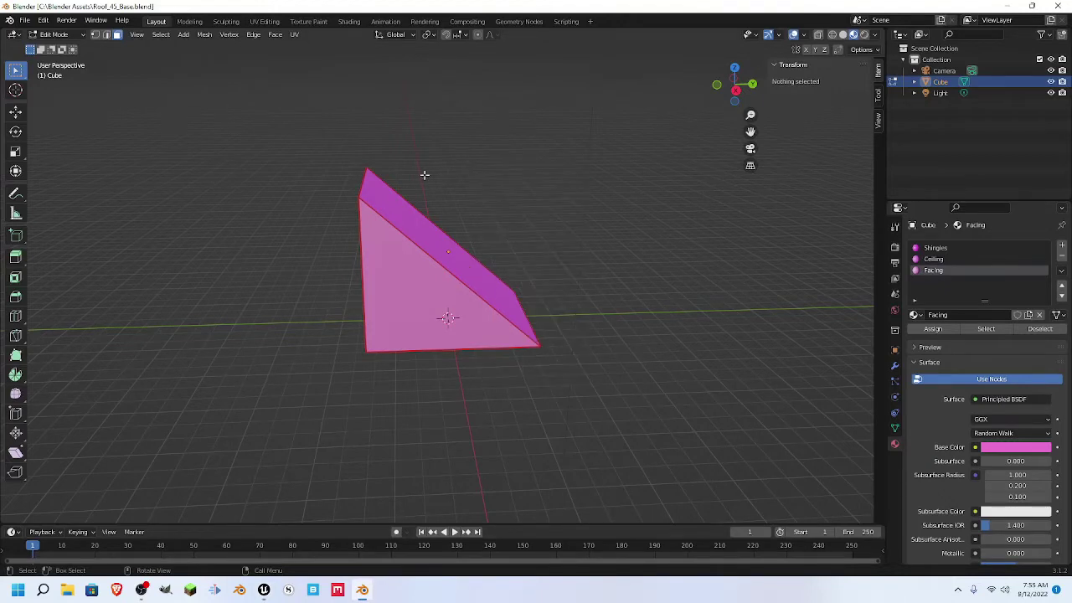
mouse_move(423, 175)
middle_mouse_down()
mouse_move(469, 177)
mouse_move(420, 176)
middle_mouse_up()
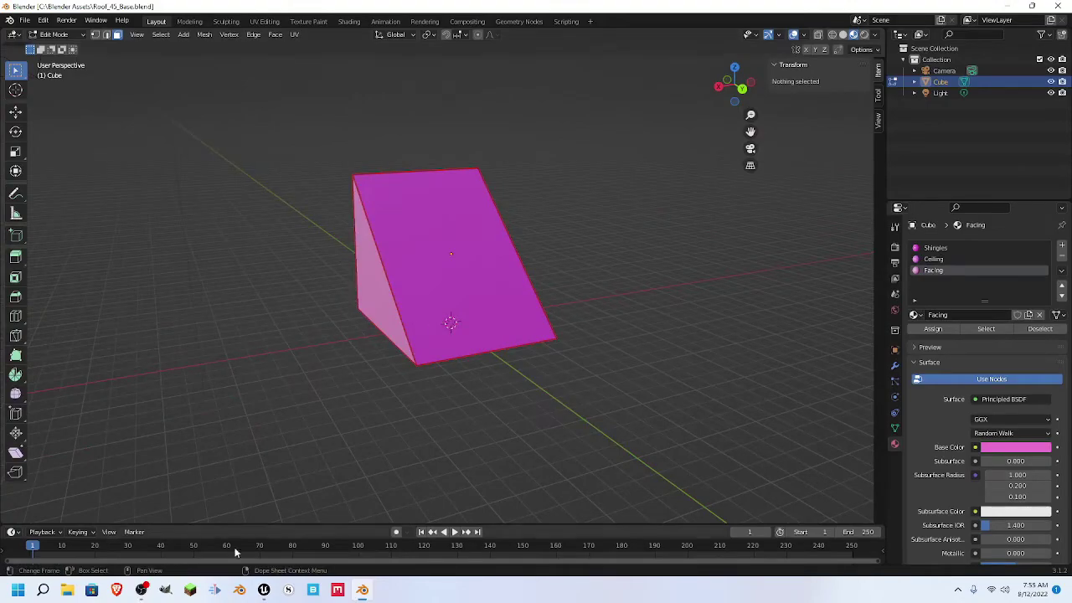
- Switch to Unreal Editor and raise the selected roof base piece clear above the rest of the roof
left_click(263, 590)
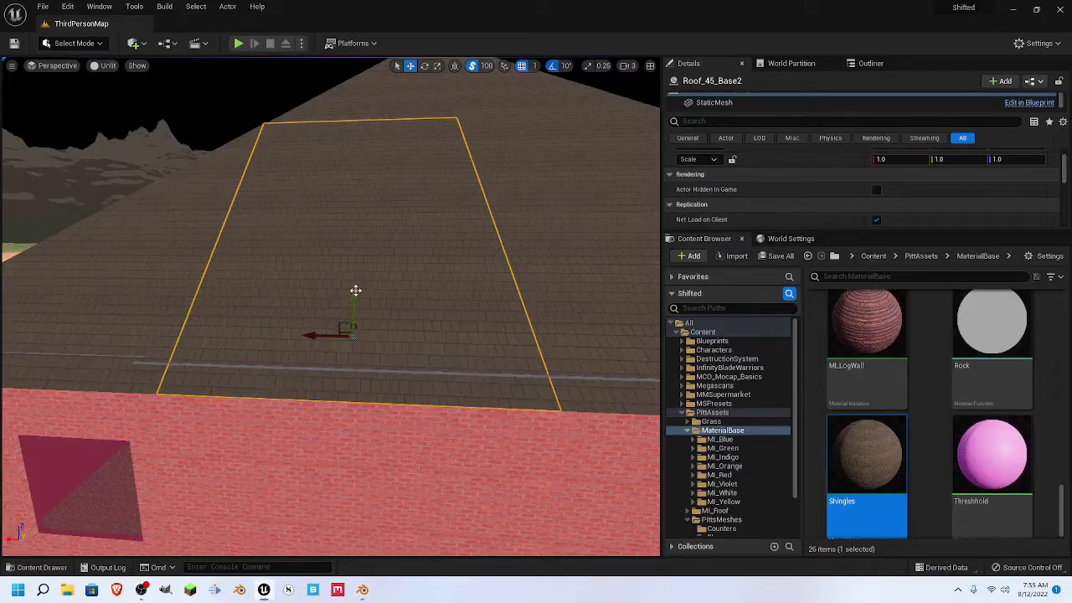
left_click_drag(351, 298, 363, 203)
key("ctrl+z")
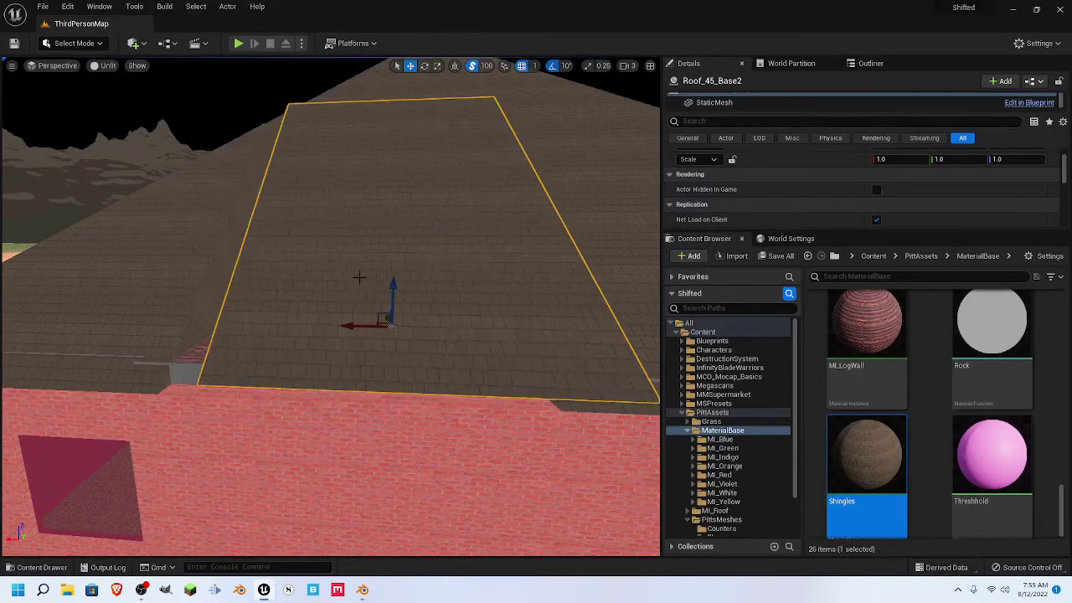
scroll(359, 277, "down", 3)
left_click_drag(363, 275, 380, 143)
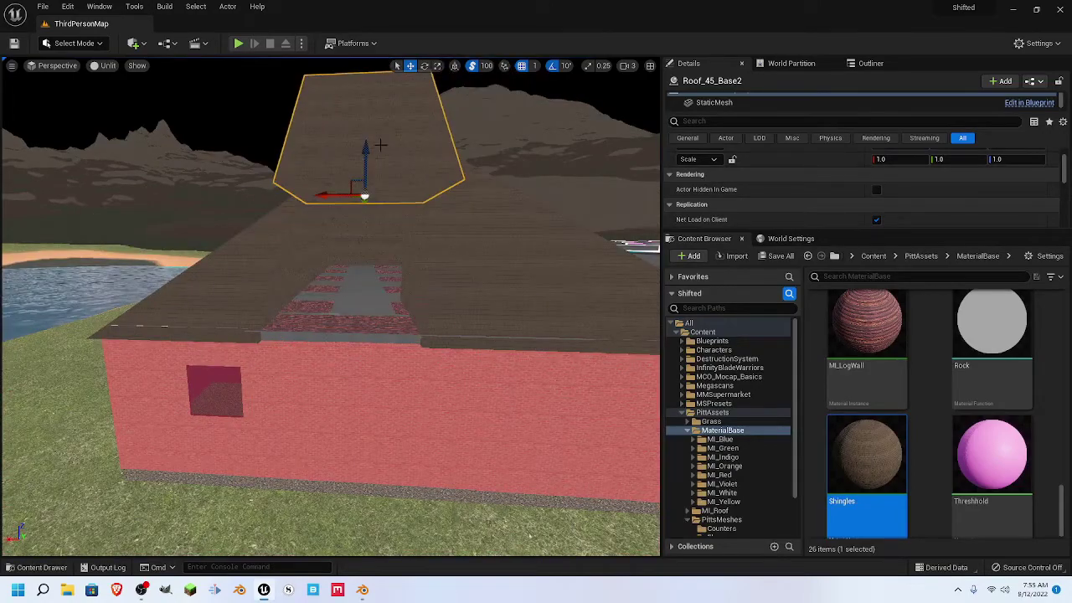
right_click_drag(380, 143, 388, 255)
left_click_drag(480, 308, 509, 163)
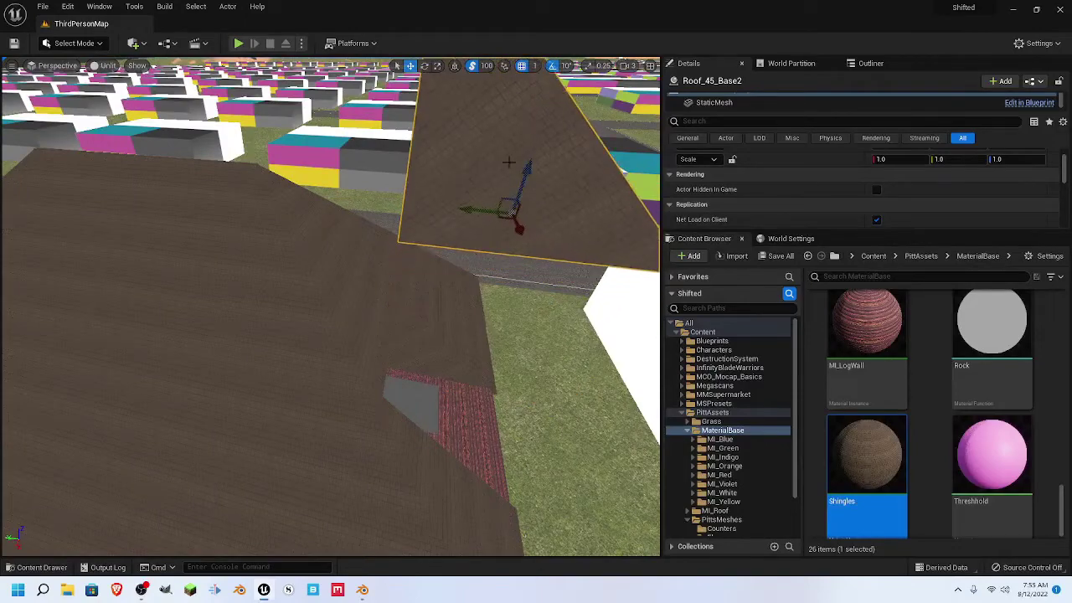
- Inspect the shingle pattern on the sides of the raised roof piece and the opening beneath it
right_click_drag(509, 164, 509, 134)
right_click_drag(408, 245, 444, 238)
right_click_drag(420, 312, 311, 400)
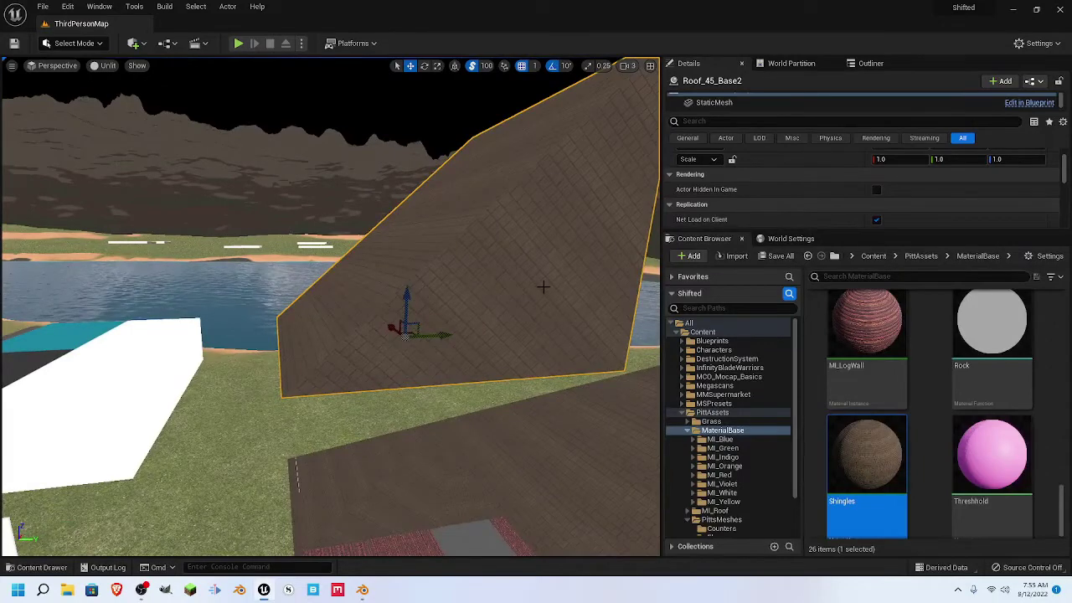
right_click_drag(468, 225, 403, 279)
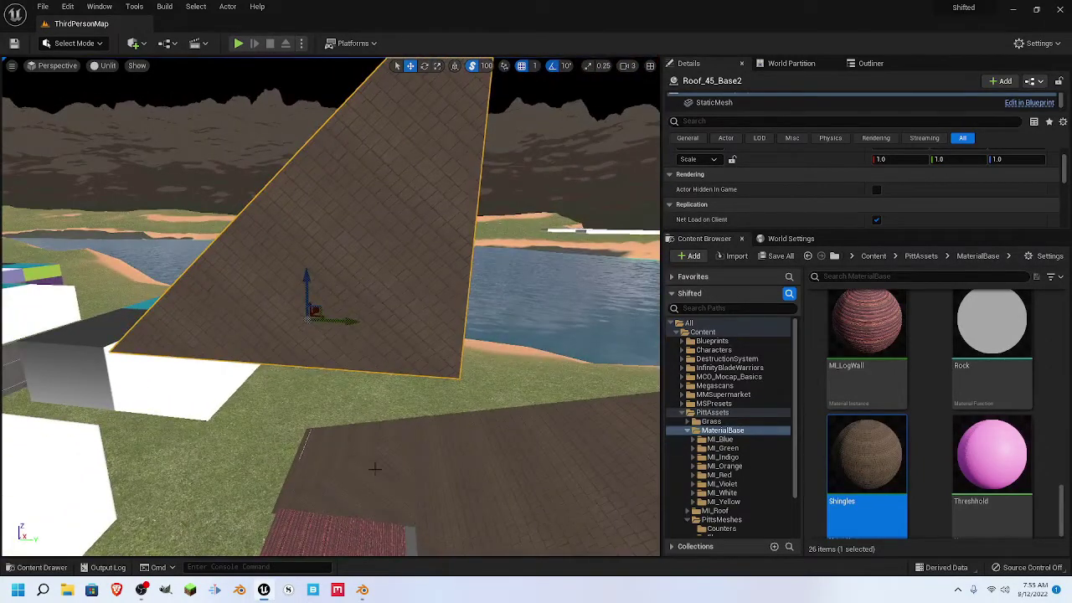
right_click_drag(375, 469, 339, 399)
left_click(330, 407)
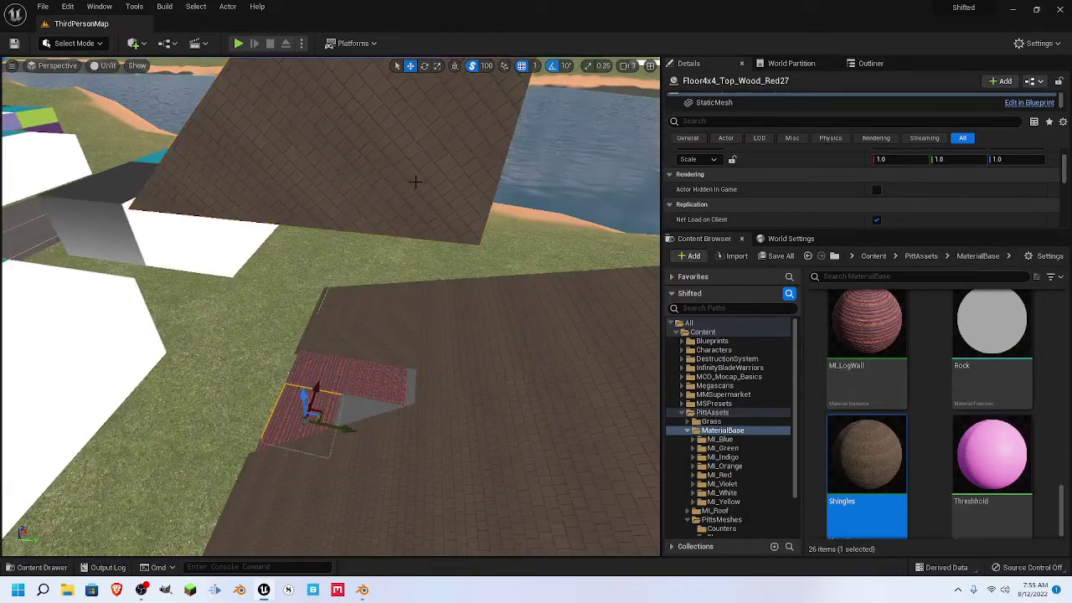
left_click(415, 181)
right_click_drag(298, 238, 380, 228)
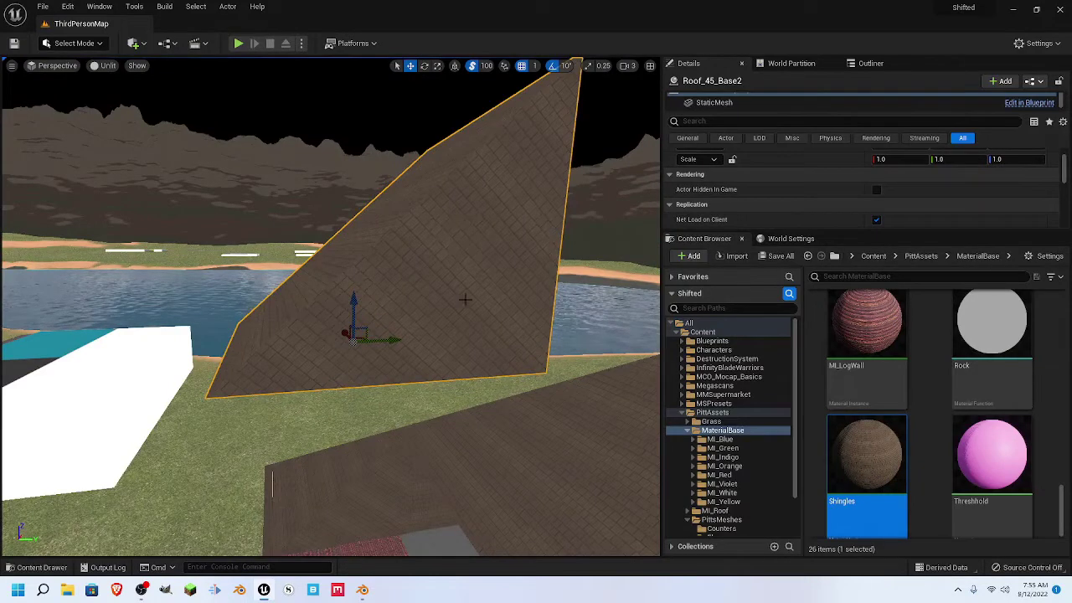
right_click_drag(465, 299, 502, 293)
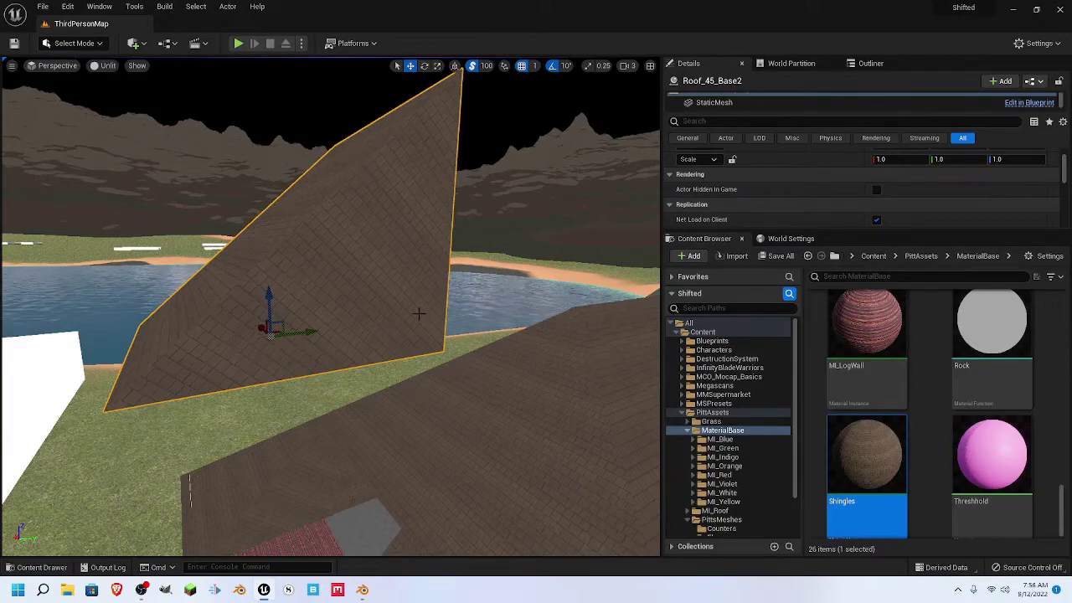
right_click_drag(419, 313, 535, 238)
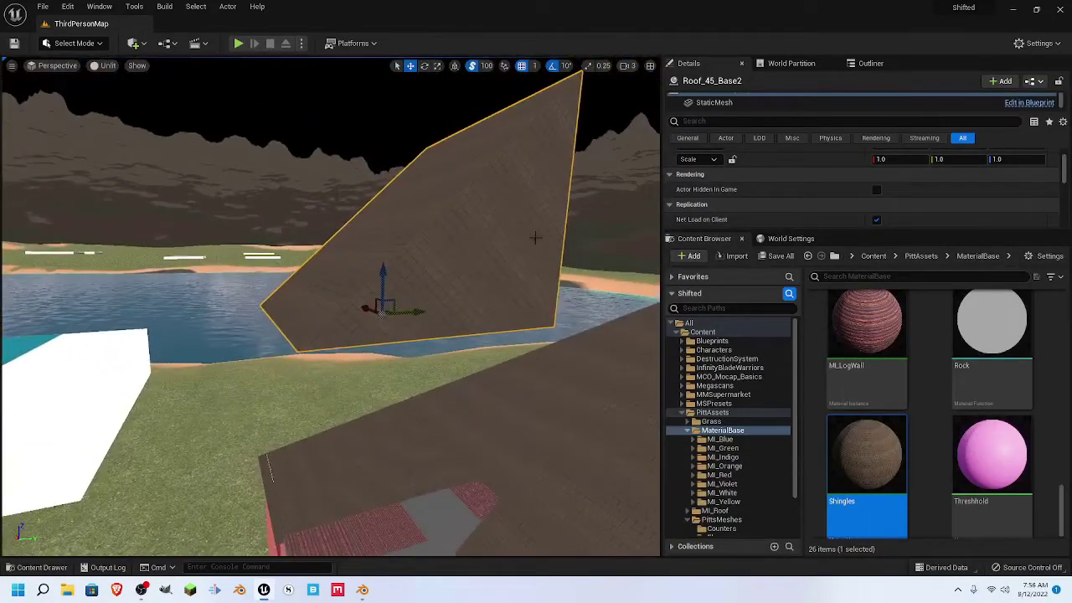
- Switch to Blender, select the roof wedge's faces, clear the seams from its edges, and deselect everything
left_click(362, 589)
right_click(343, 270)
middle_click_drag(323, 199, 467, 297)
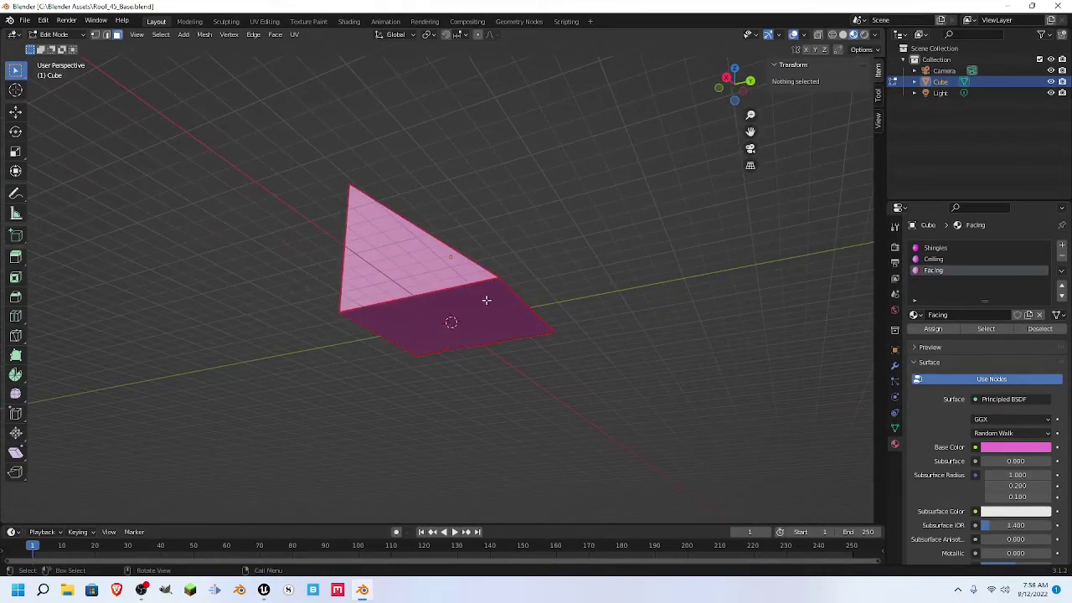
left_click(486, 300)
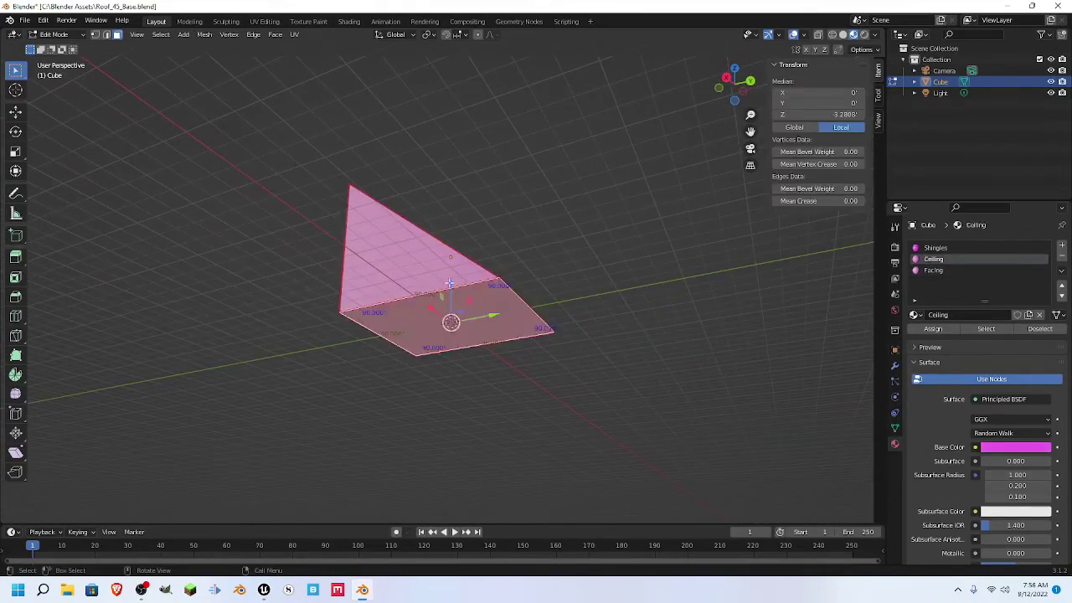
left_click(402, 286, "shift")
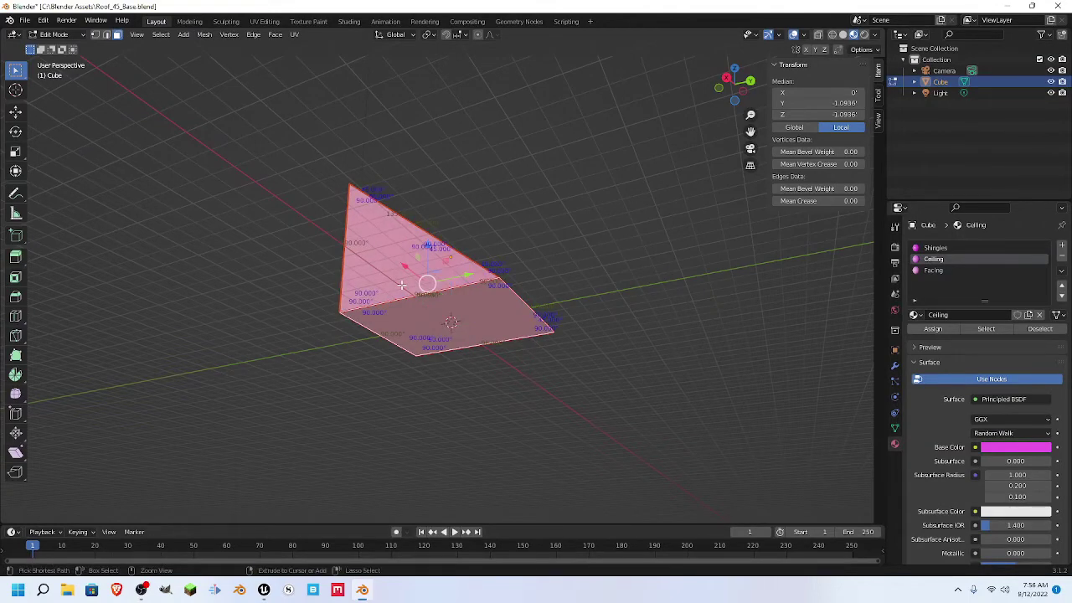
key("ctrl+e")
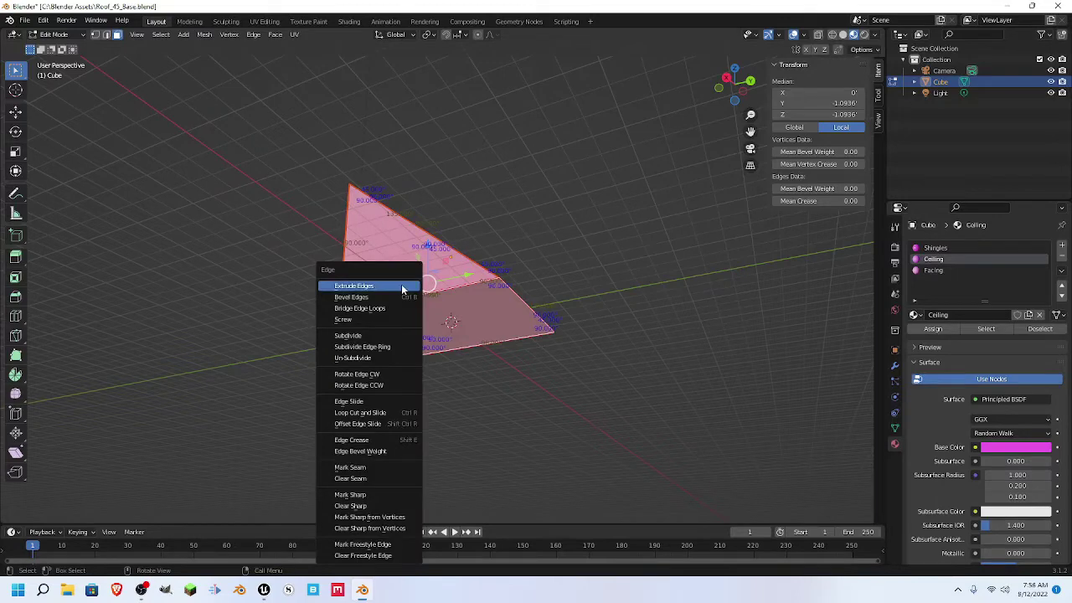
left_click(372, 480)
middle_click_drag(517, 253, 391, 325)
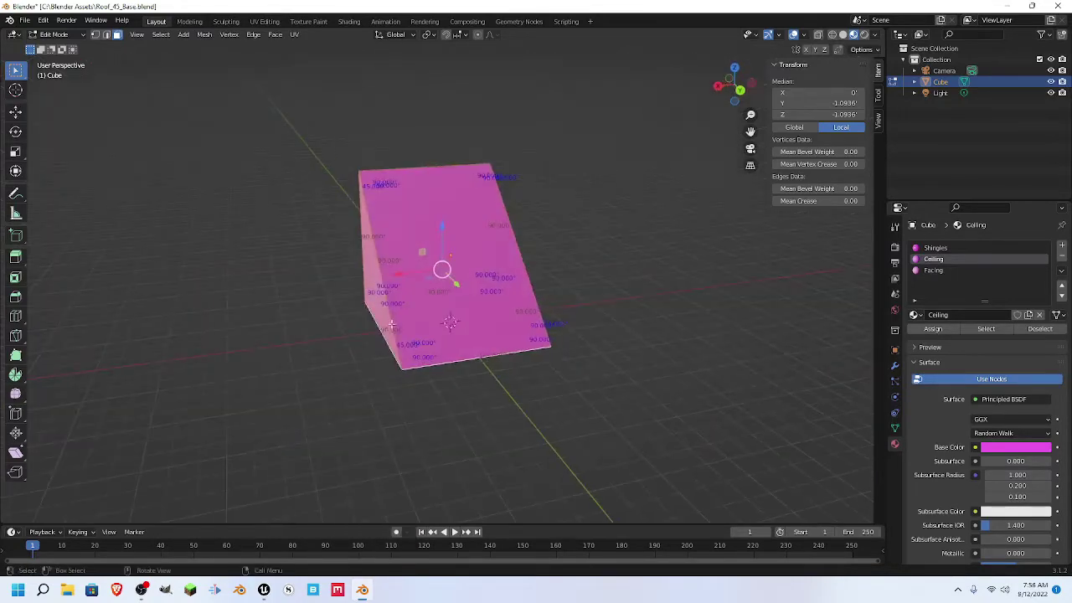
left_click(317, 293)
right_click(332, 285)
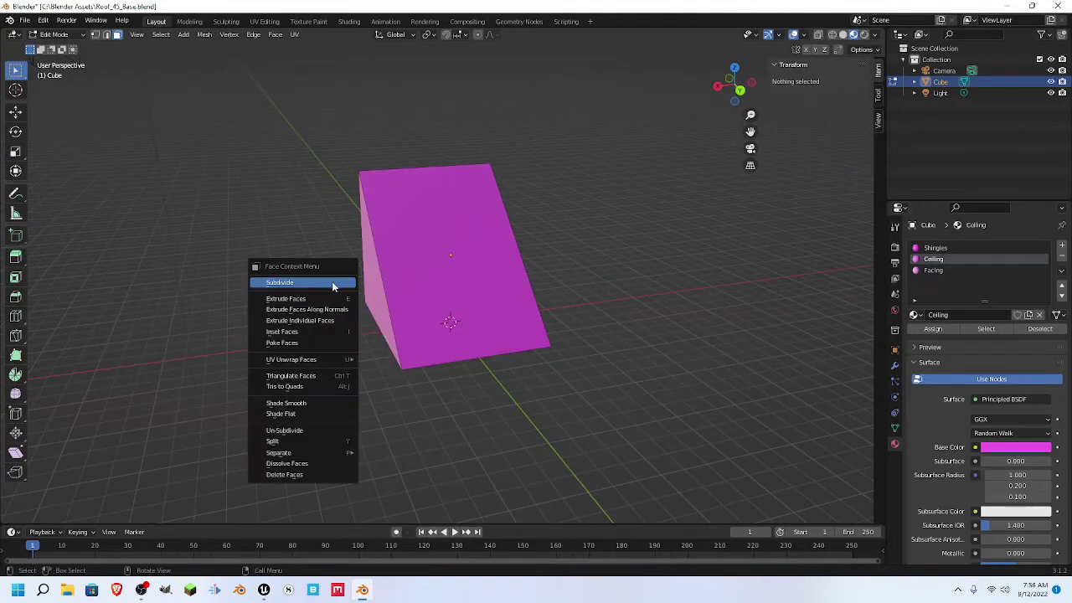
middle_click_drag(322, 297, 430, 310)
right_click(427, 309)
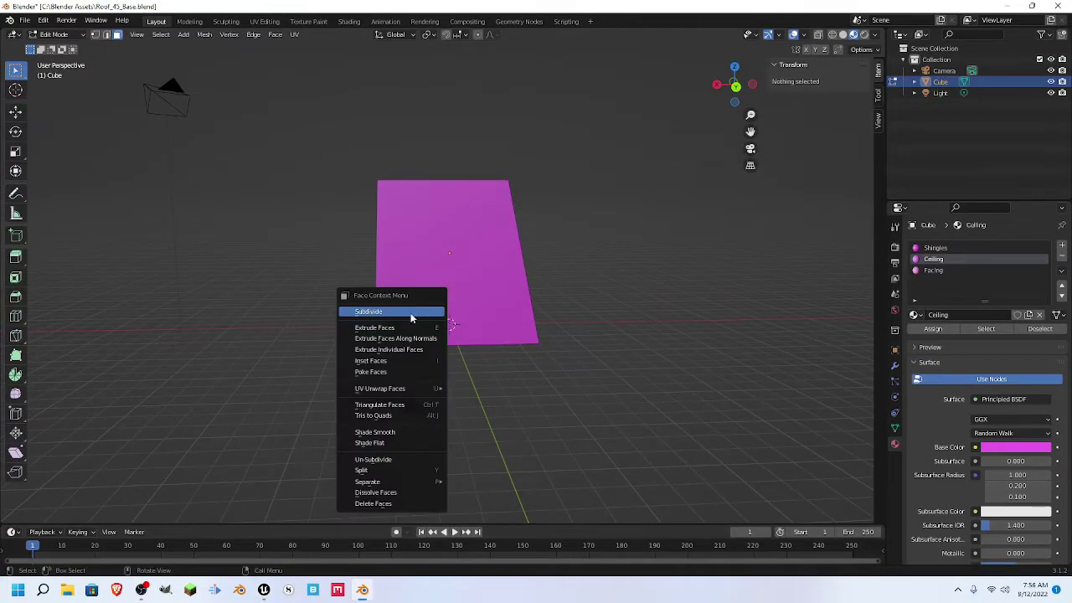
middle_click_drag(287, 302, 397, 338)
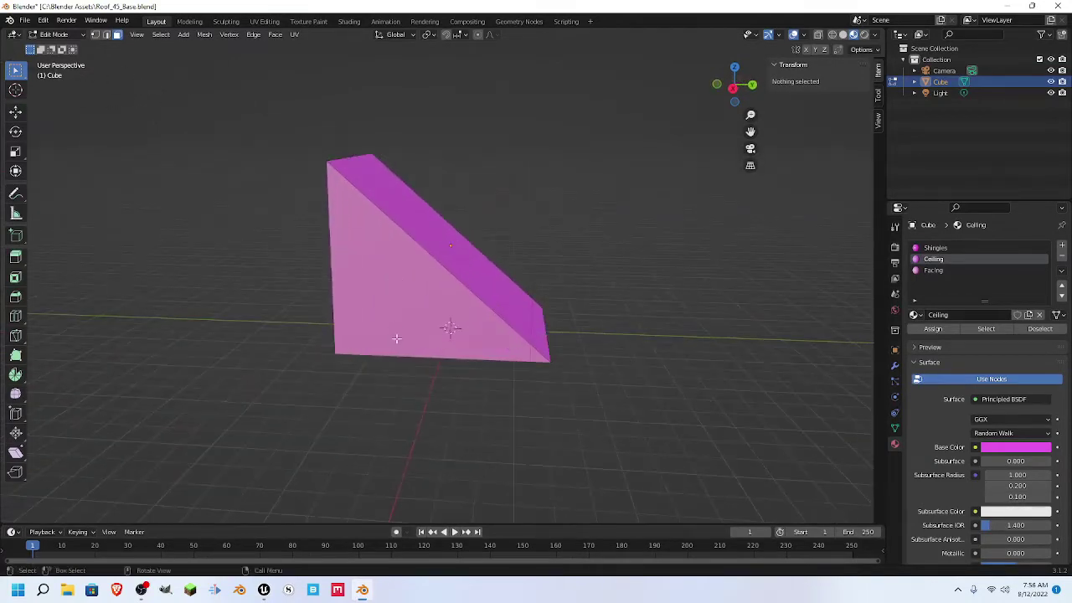
- Add a loop cut across the wedge's underside and slide it close to the low eave edge
middle_click_drag(342, 394, 458, 273)
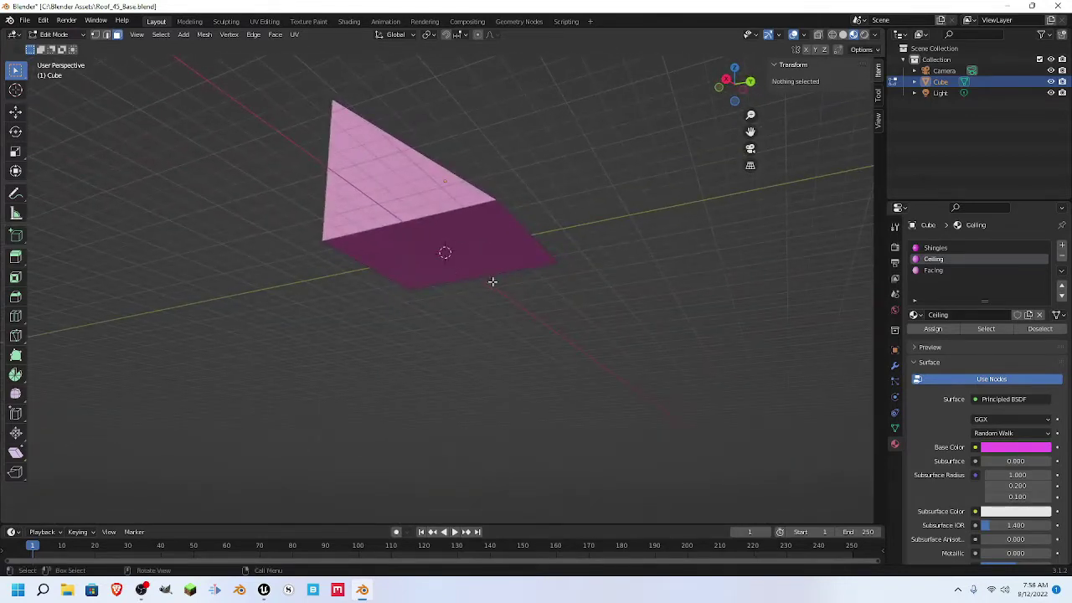
key("ctrl+r")
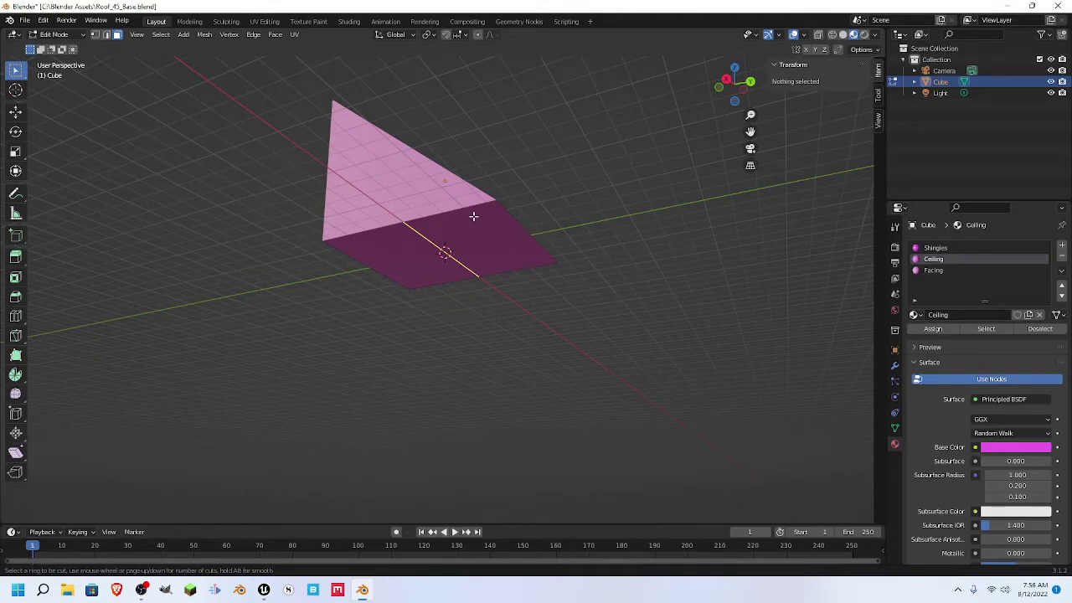
left_click(473, 216)
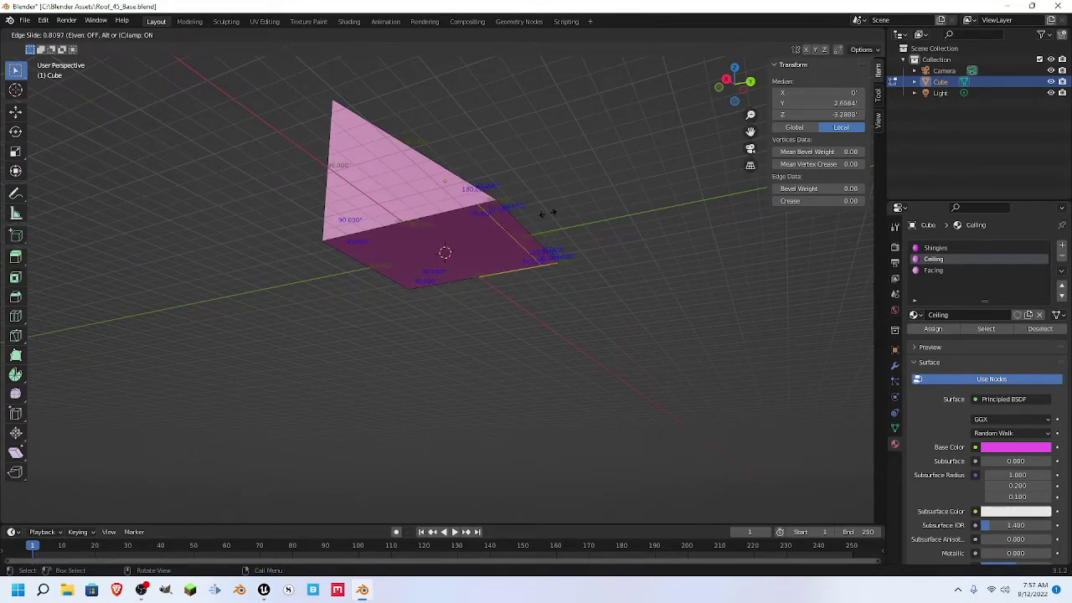
left_click(549, 213)
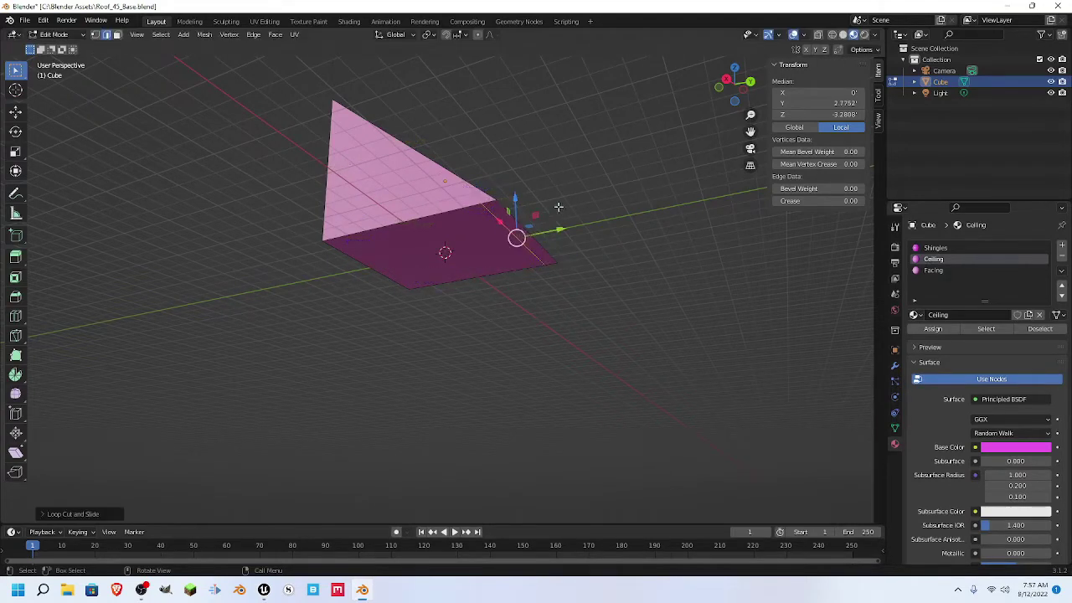
- Show edge length measurements in the viewport overlays and hide the edge angle and face angle measurements
left_click(803, 35)
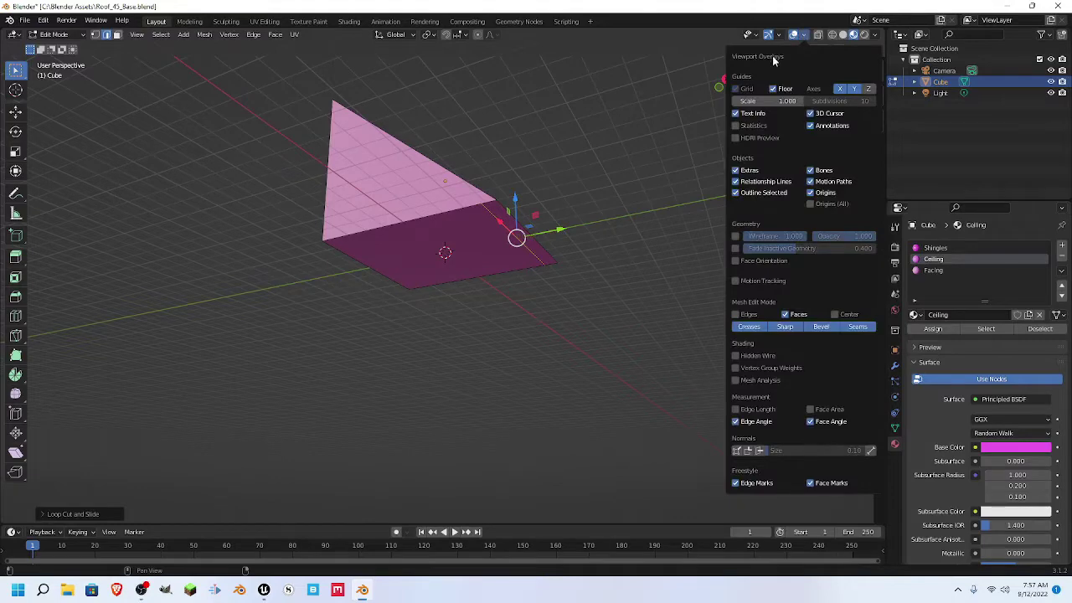
left_click(736, 410)
left_click(736, 421)
left_click(809, 421)
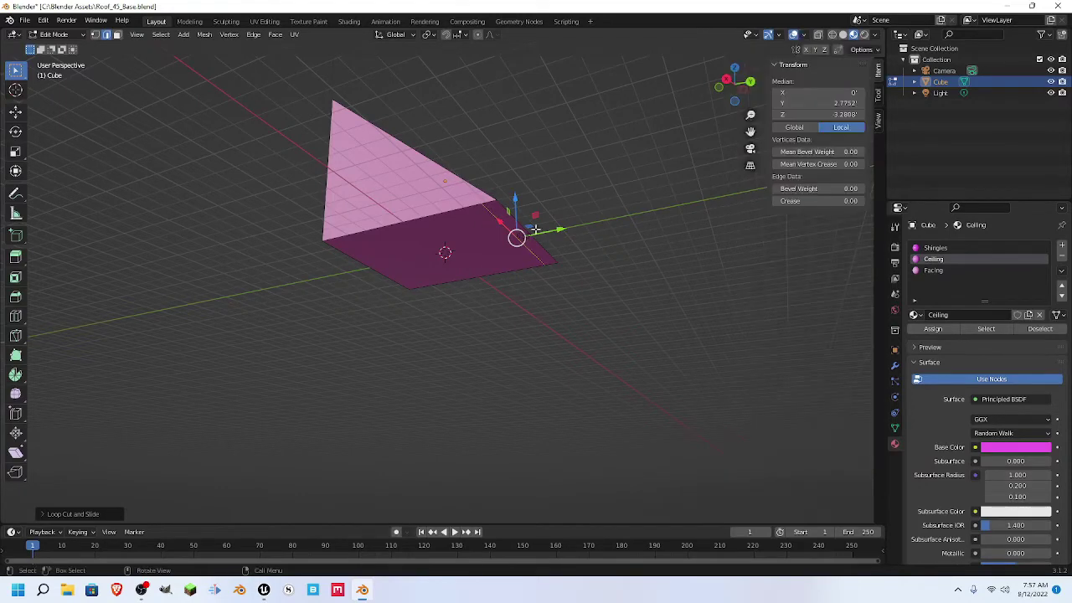
- Move the cut edge on the underside closer to the eave, to about 2.95 ft on Y
middle_click_drag(550, 287, 572, 289)
left_click_drag(560, 244, 568, 248)
middle_click_drag(577, 193, 570, 207)
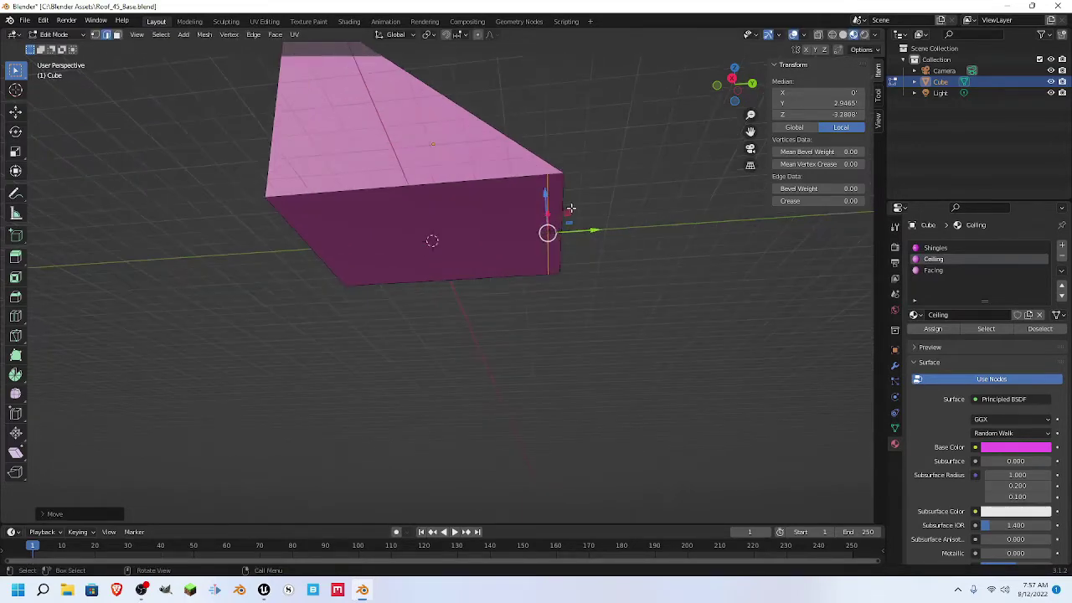
- Add a second loop cut through the middle of the underside and move the first cut edge to about 2.77 ft on Y
middle_click_drag(661, 173, 423, 184)
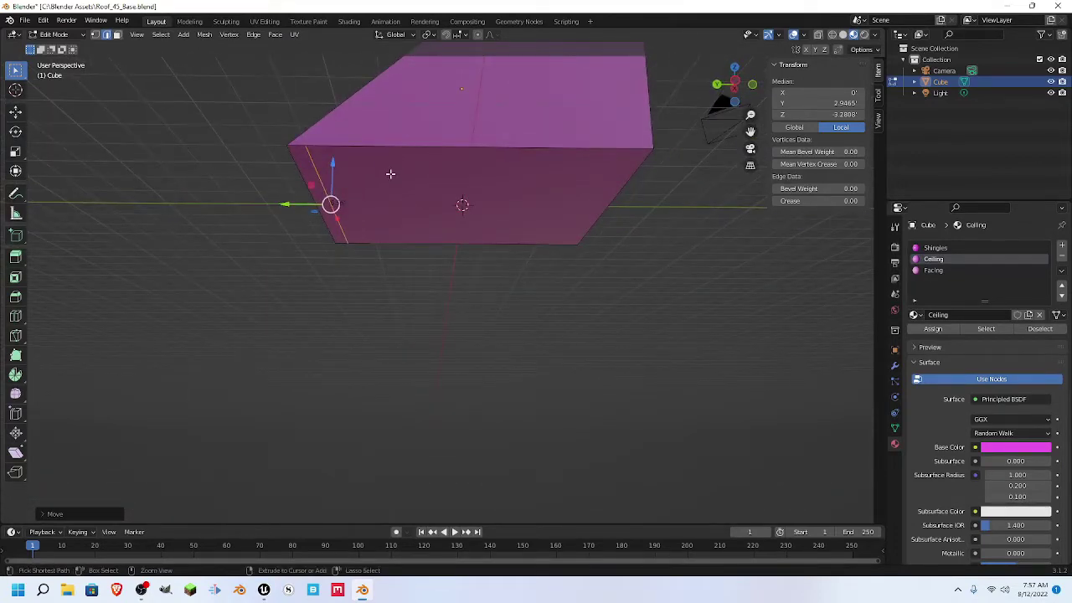
key("ctrl+r")
left_click(390, 173)
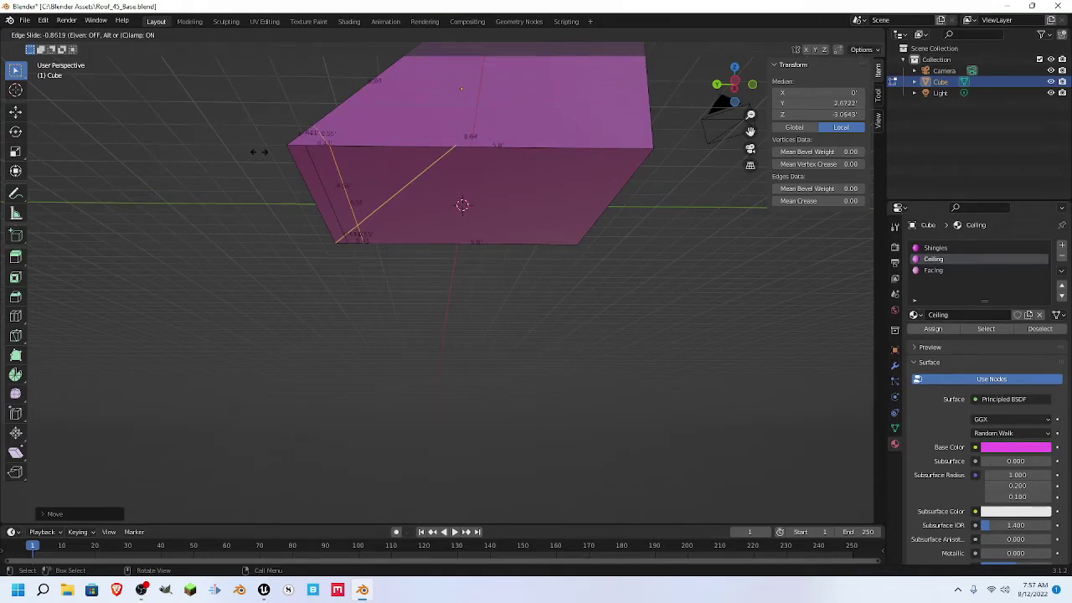
left_click(259, 152)
left_click(311, 167)
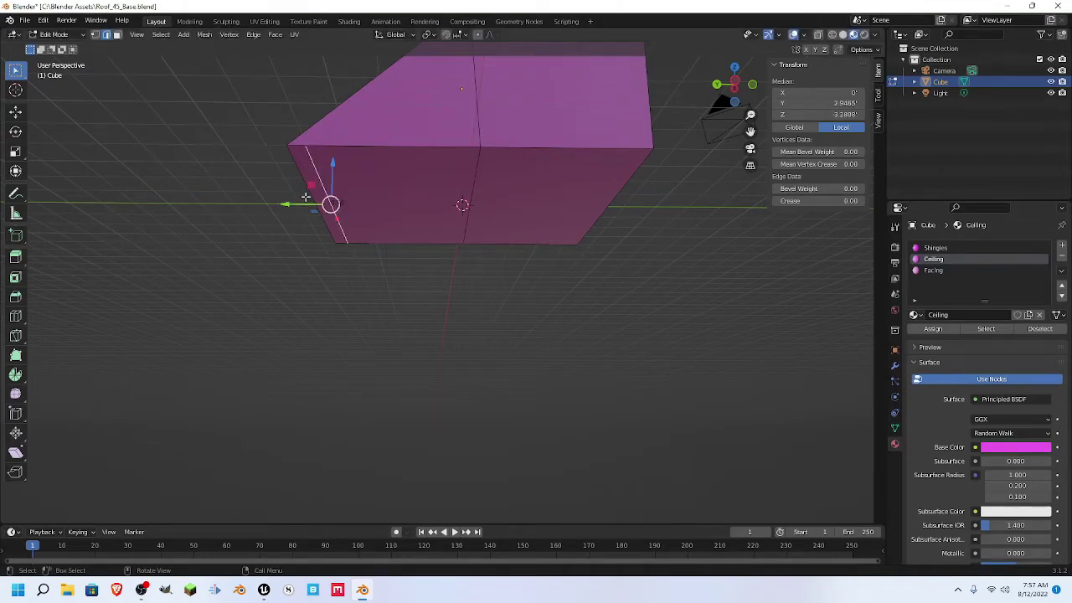
left_click_drag(284, 204, 295, 202)
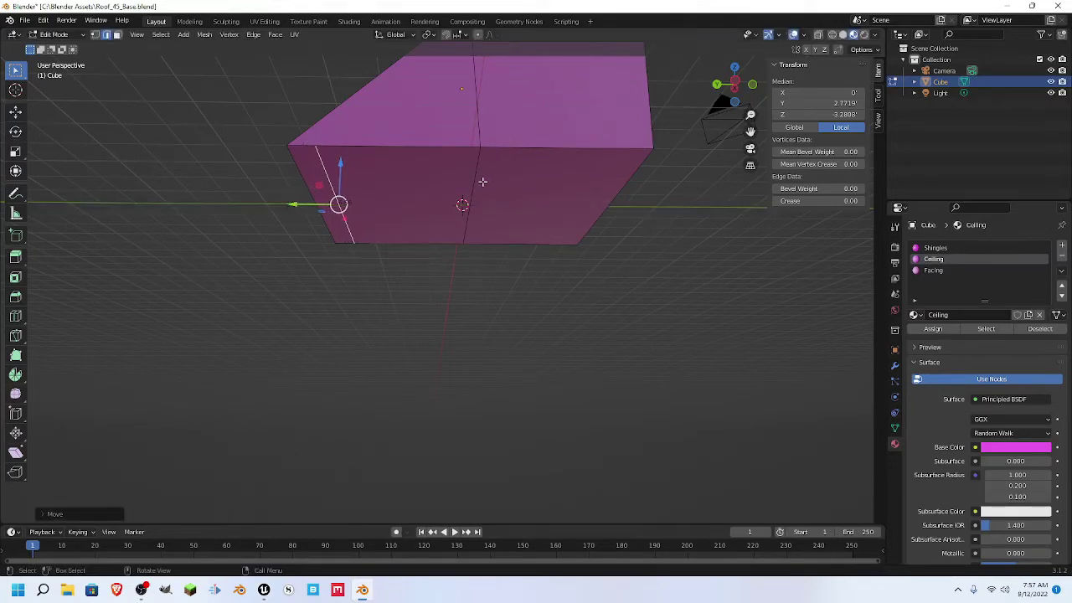
left_click(474, 183, "alt")
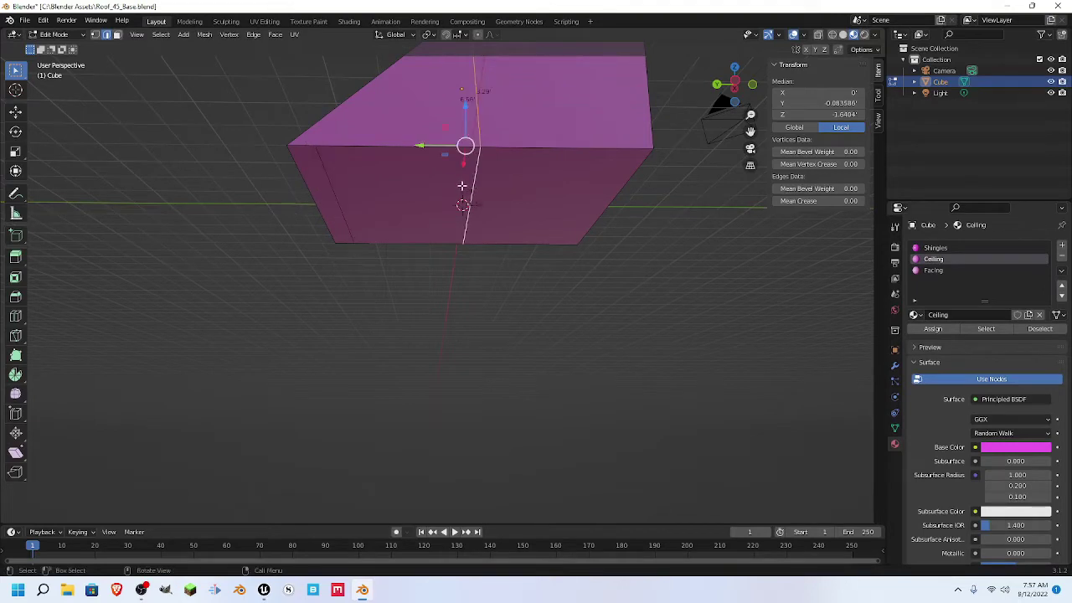
mouse_move(420, 145)
left_mouse_down()
mouse_move(328, 146)
mouse_move(388, 148)
mouse_move(407, 162)
left_mouse_up()
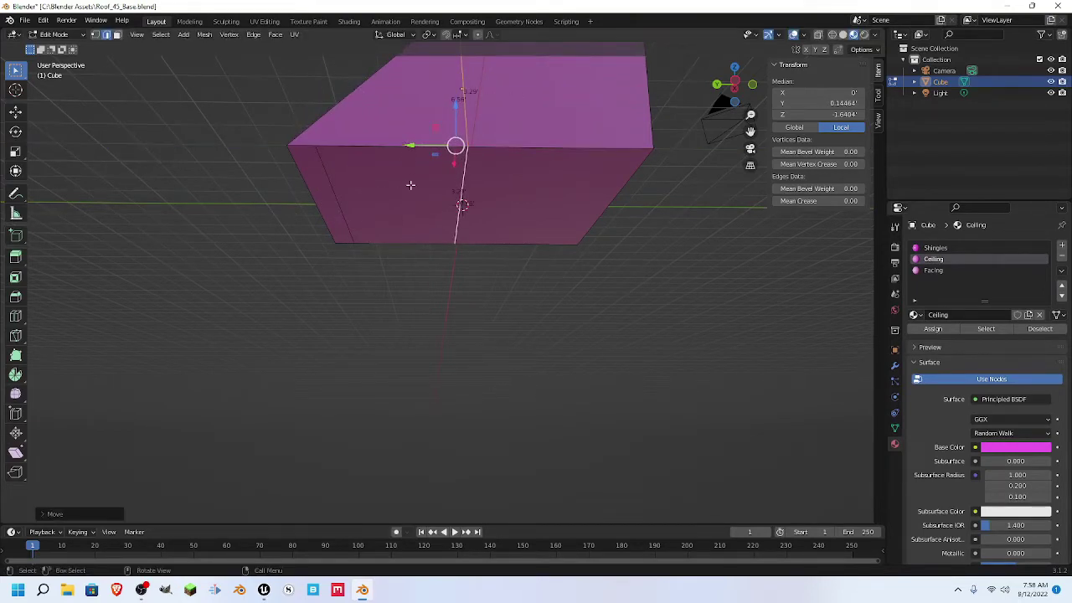
key("ctrl+z")
- Move only the underside edge of the middle cut beside the first cut edge, to about 2.43 ft on Y
left_click(470, 180)
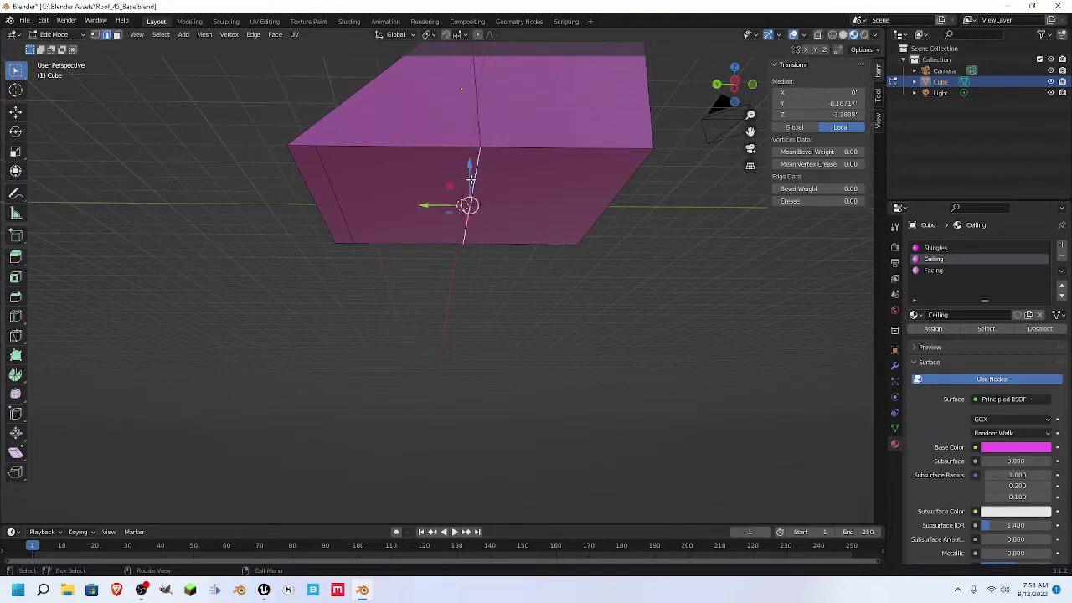
left_click_drag(424, 206, 304, 194)
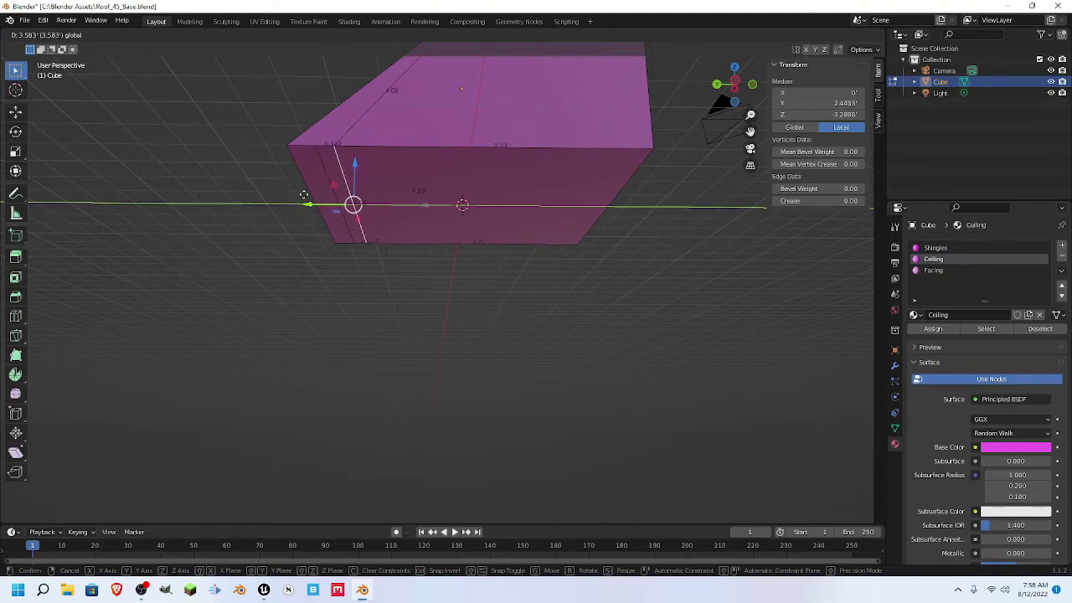
left_click_drag(304, 194, 305, 196)
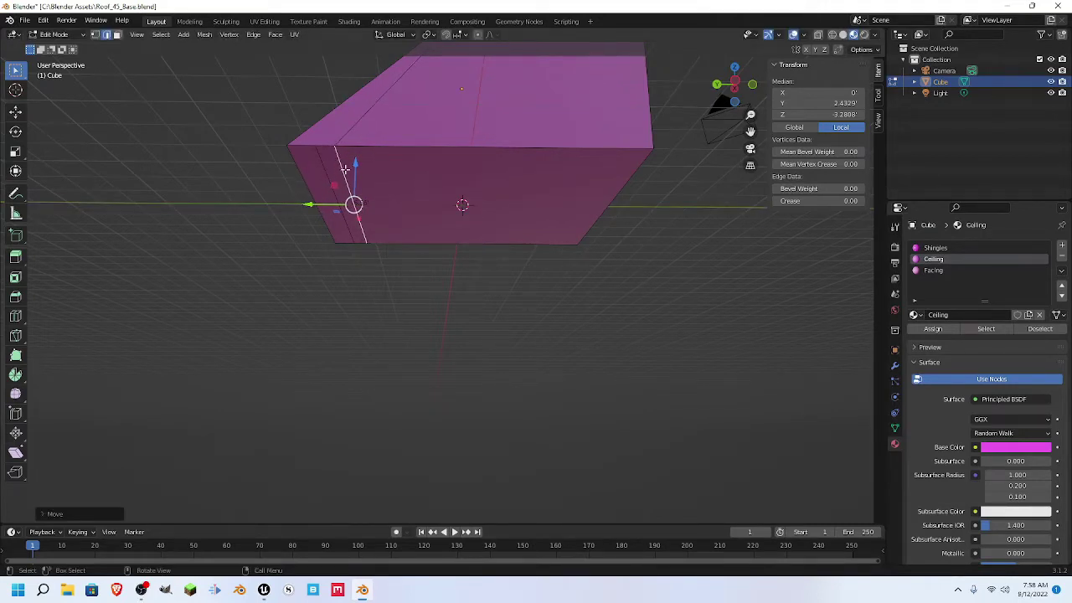
- Select the narrow underside face between the two cuts, extrude it, and move it -0.3 ft along Z
middle_click_drag(295, 178, 417, 166)
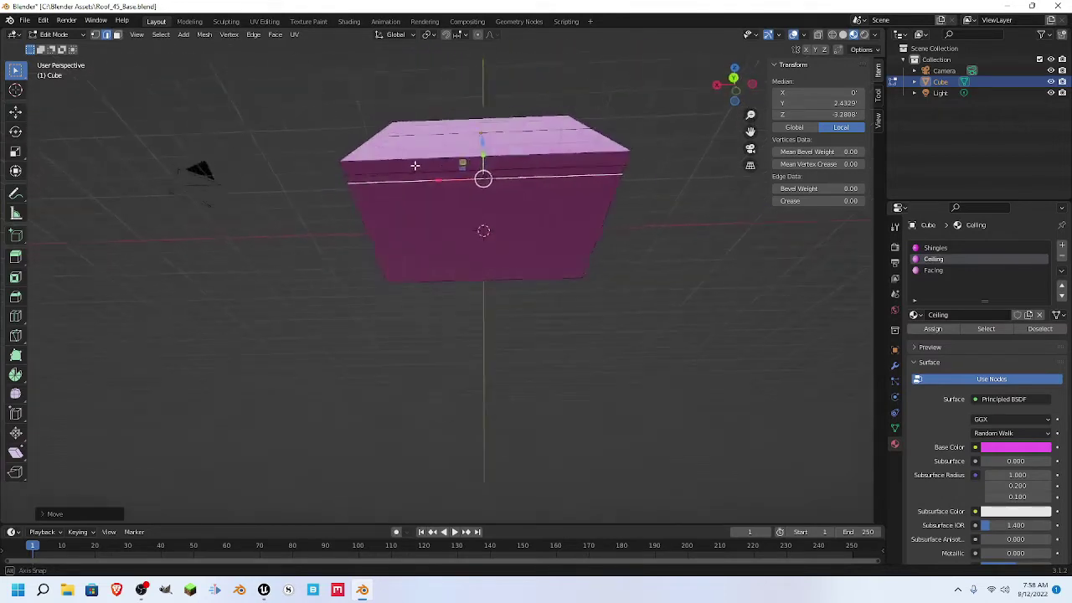
key("alt+a")
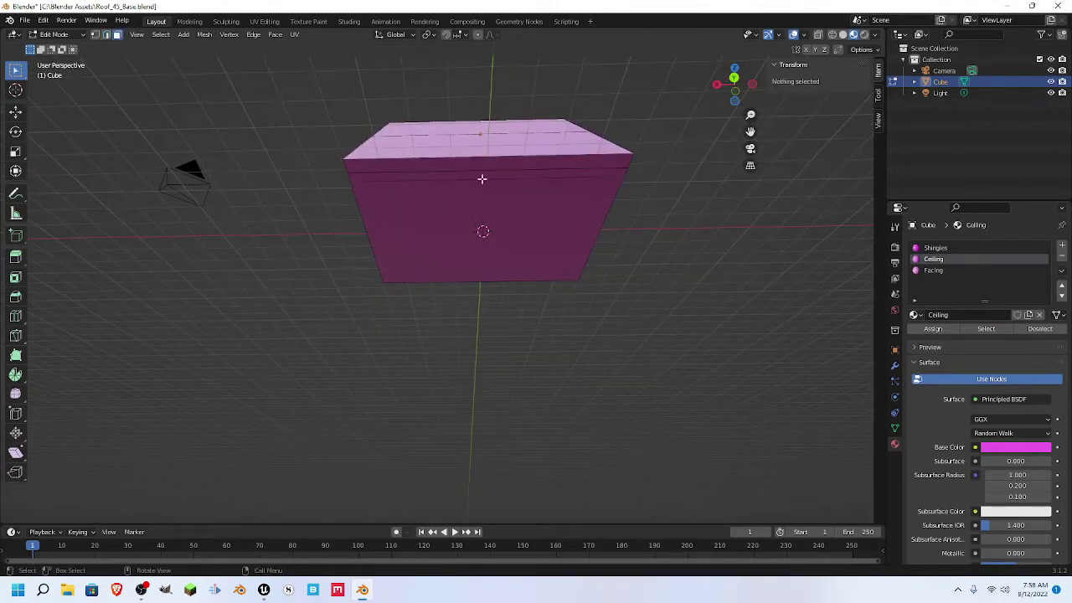
left_click(484, 176, "alt")
middle_click_drag(483, 173, 416, 235)
key("e")
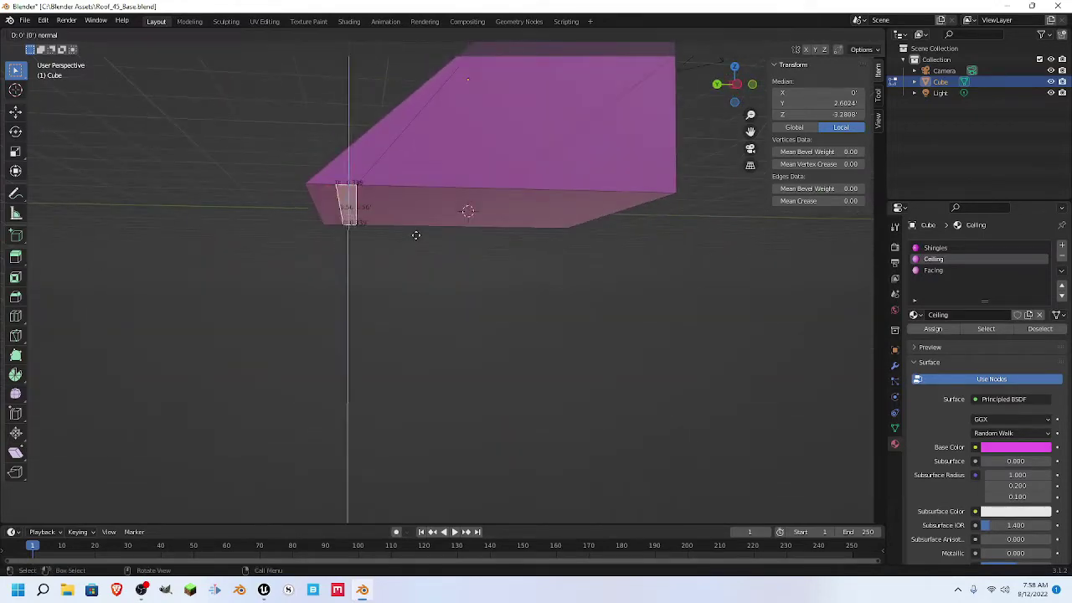
right_click(417, 235)
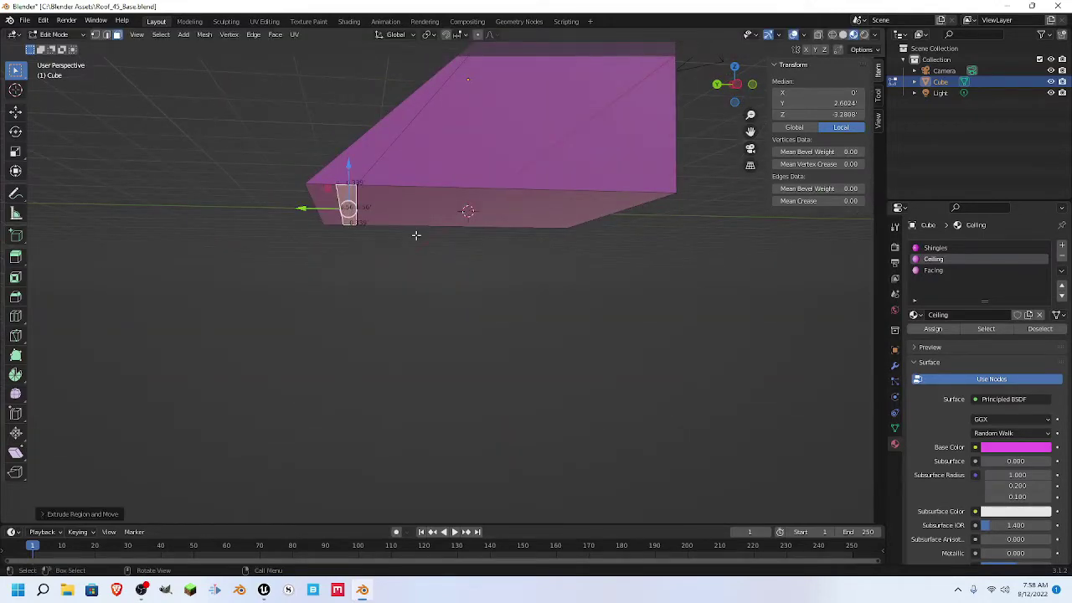
key("g")
key("z")
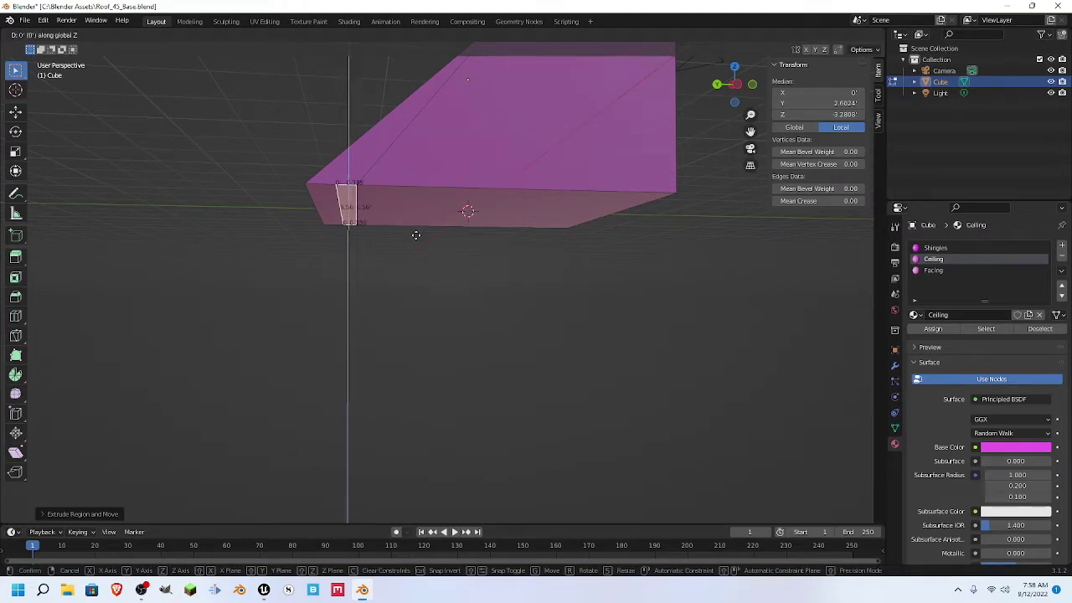
type("-.3")
key("Return")
middle_click_drag(202, 269, 236, 278)
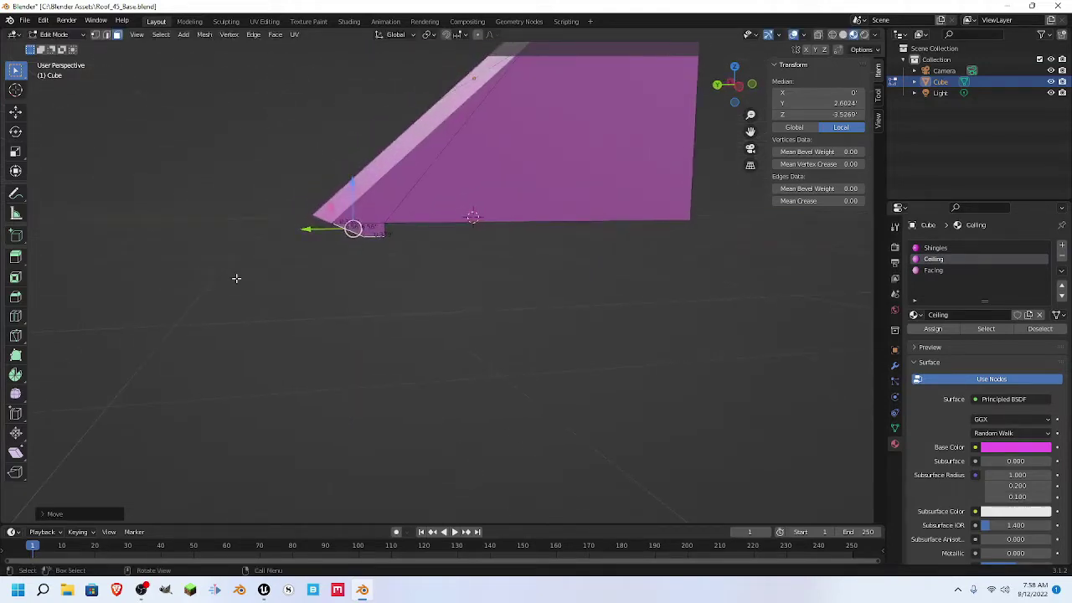
- Switch to Unreal Editor and inspect where the shingle roof and floor pieces meet the top of the red brick wall
left_click(264, 589)
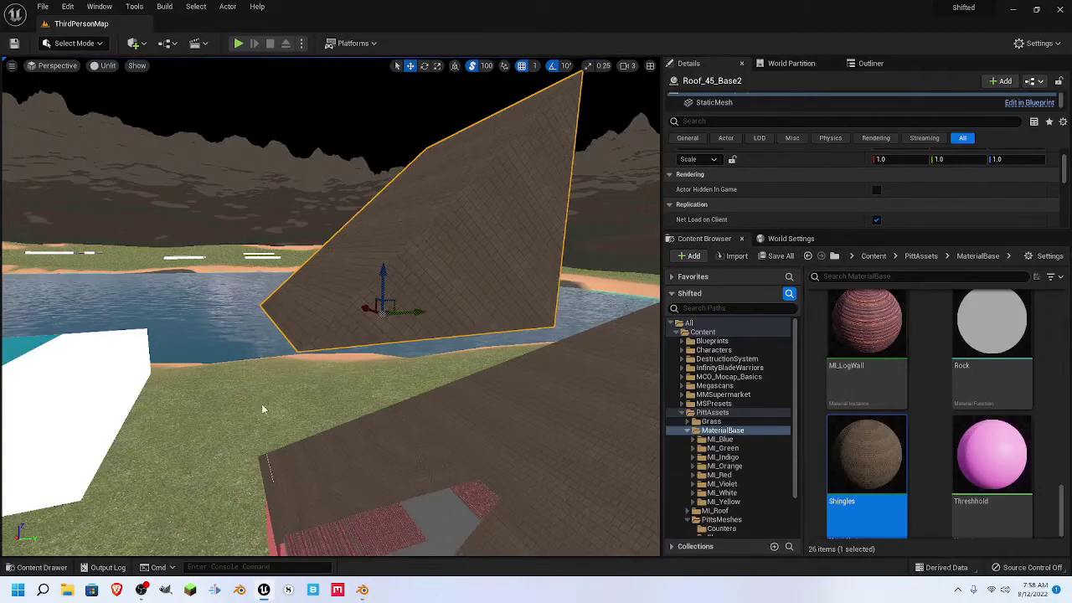
right_click(262, 409)
middle_click_drag(213, 378, 238, 402)
middle_click_drag(215, 277, 215, 345)
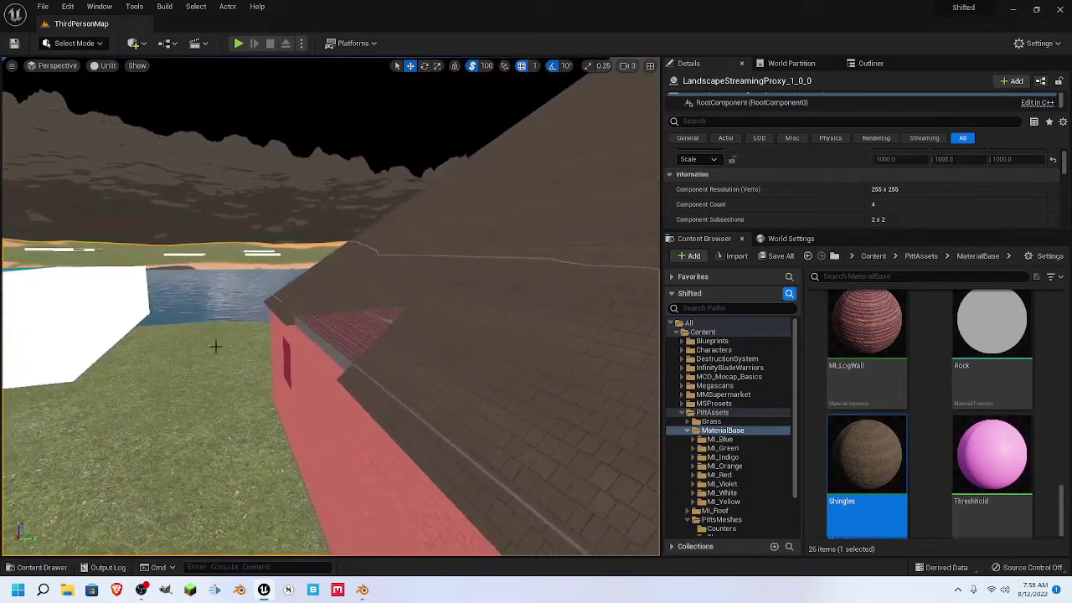
left_click(439, 433)
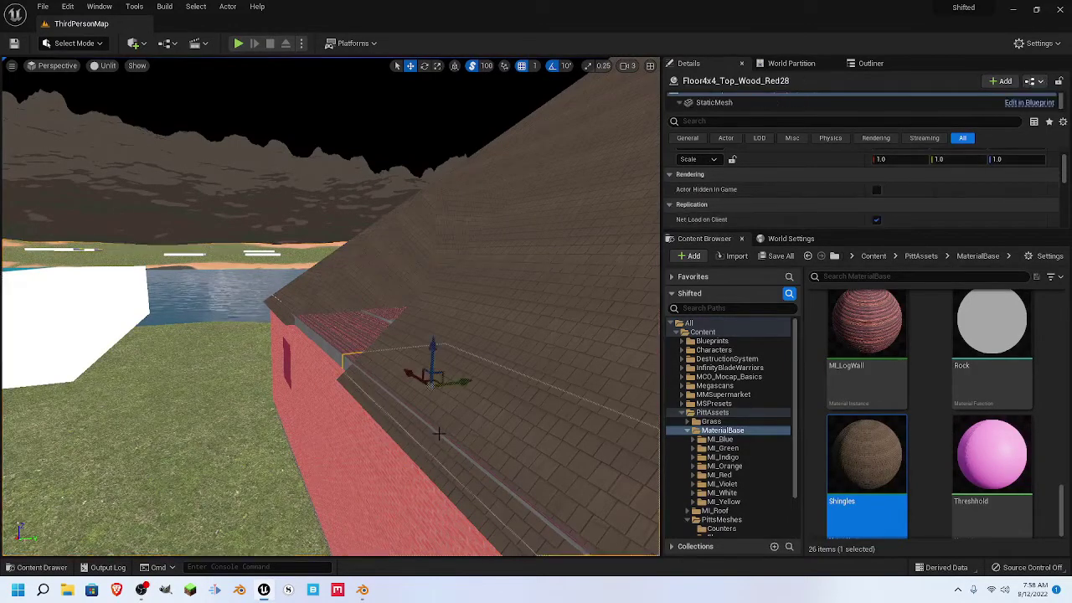
right_click_drag(438, 433, 435, 432)
right_click_drag(414, 243, 414, 243)
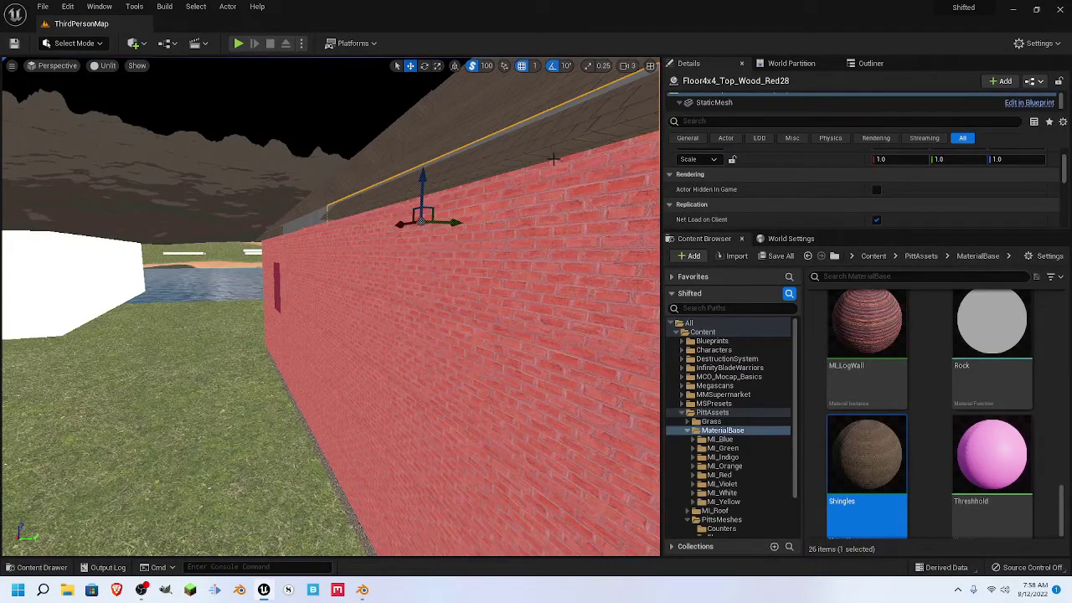
right_click_drag(553, 158, 533, 100)
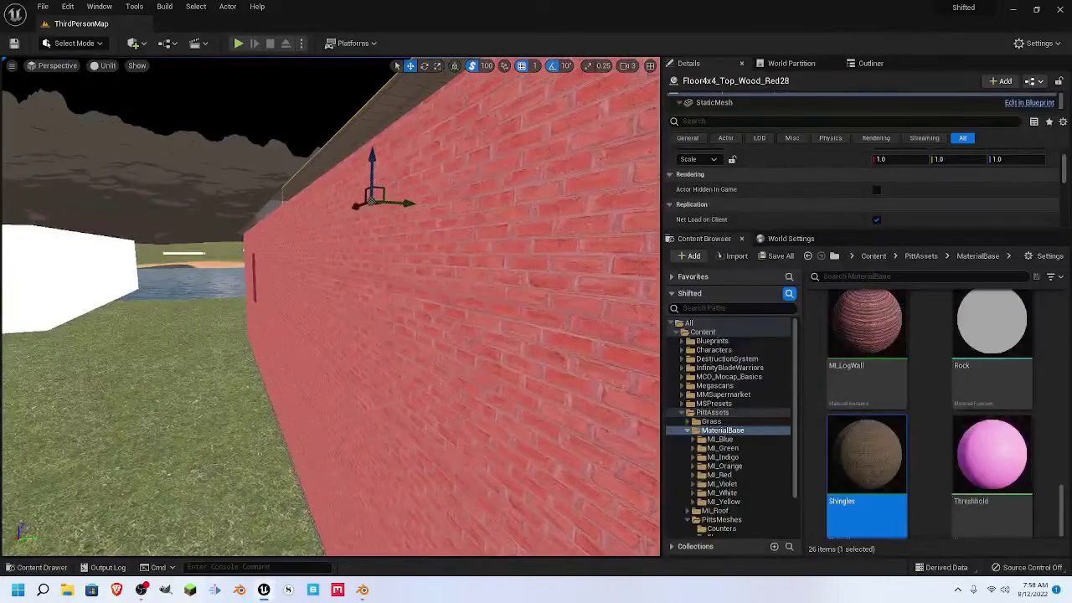
scroll(380, 355, "up", 2)
scroll(380, 354, "down", 2)
right_click_drag(381, 354, 381, 354)
mouse_move(381, 354)
middle_mouse_down()
mouse_move(362, 361)
mouse_move(394, 353)
middle_mouse_up()
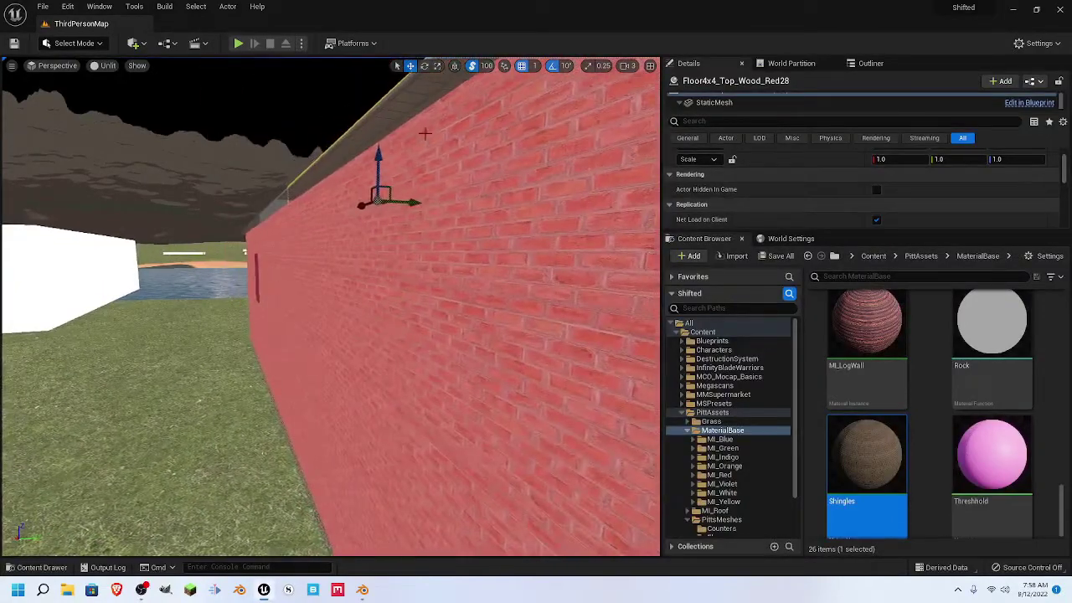
right_click_drag(428, 104, 427, 104)
right_click_drag(387, 208, 387, 208)
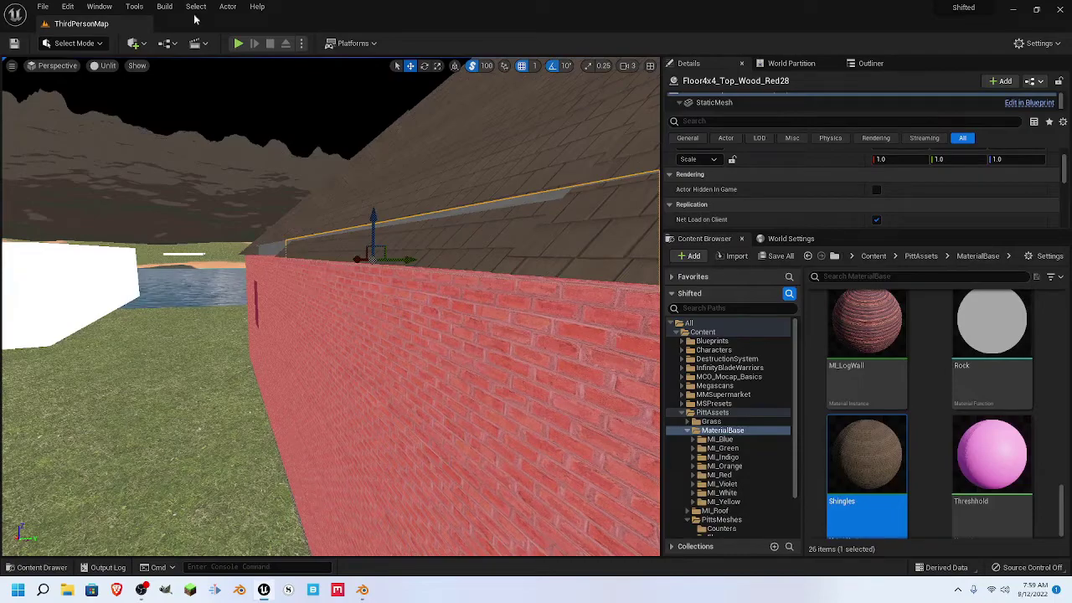
- Return to Blender and move the wedge's rear bottom edge along Y to about 2 ft, beside the extruded eave strip
left_click(362, 590)
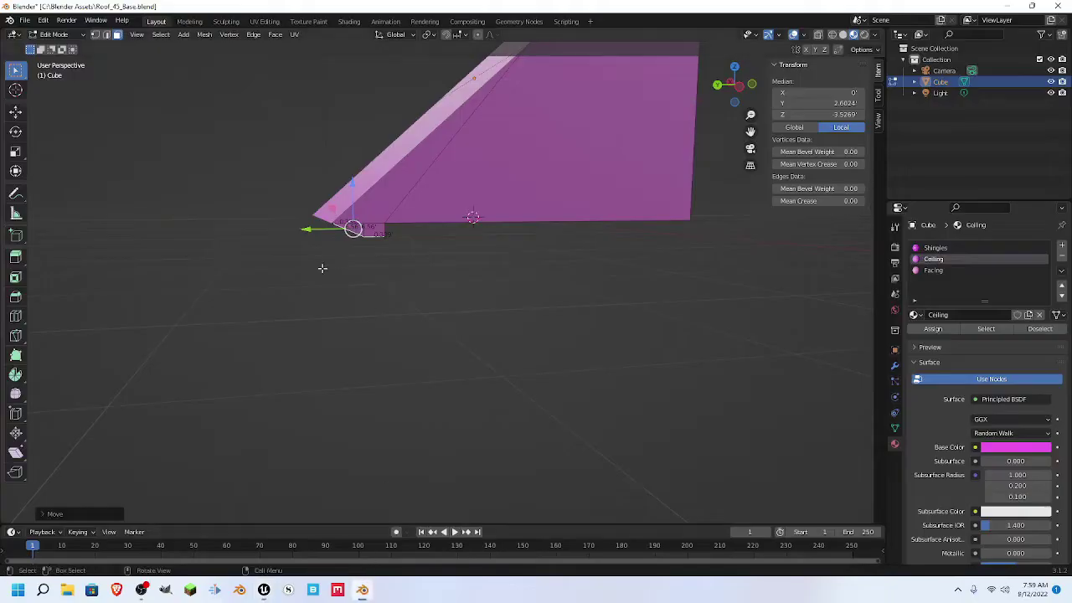
middle_click_drag(327, 269, 281, 295)
scroll(281, 294, "down", 1)
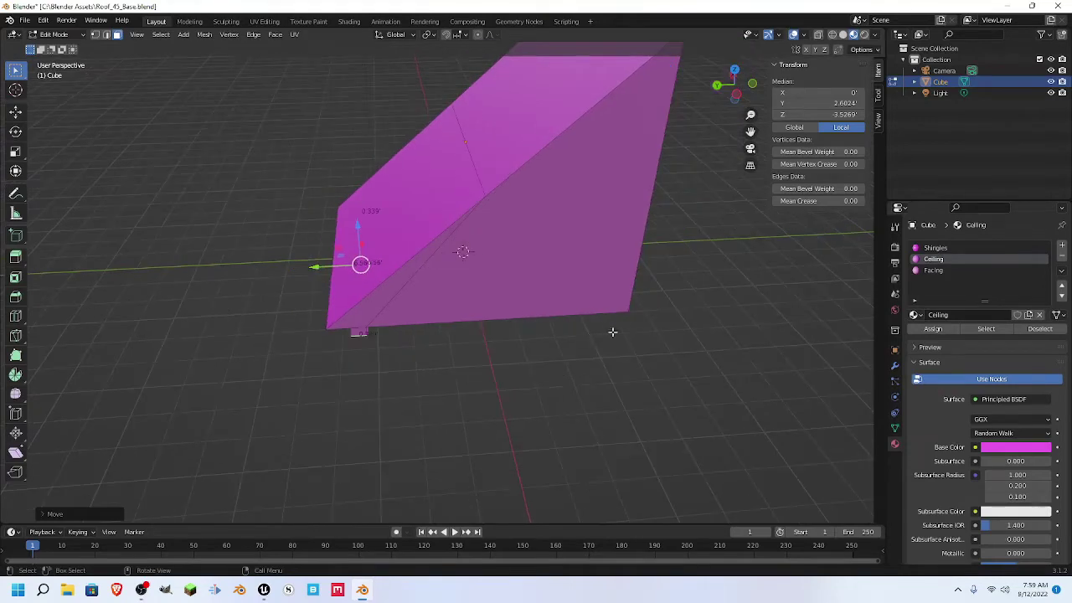
middle_click_drag(612, 333, 503, 243)
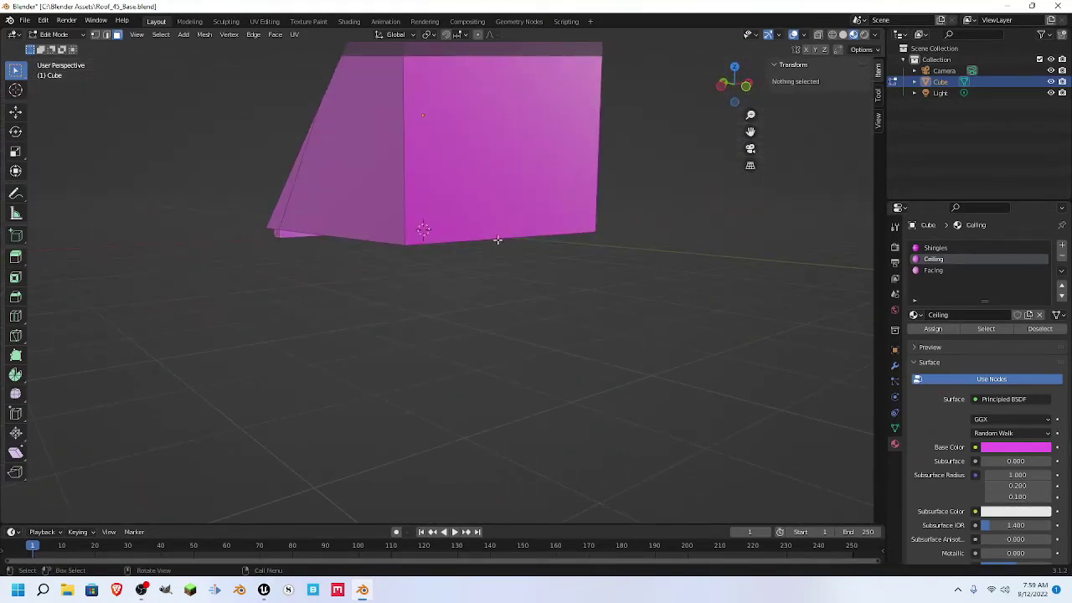
left_click(498, 236)
key("2")
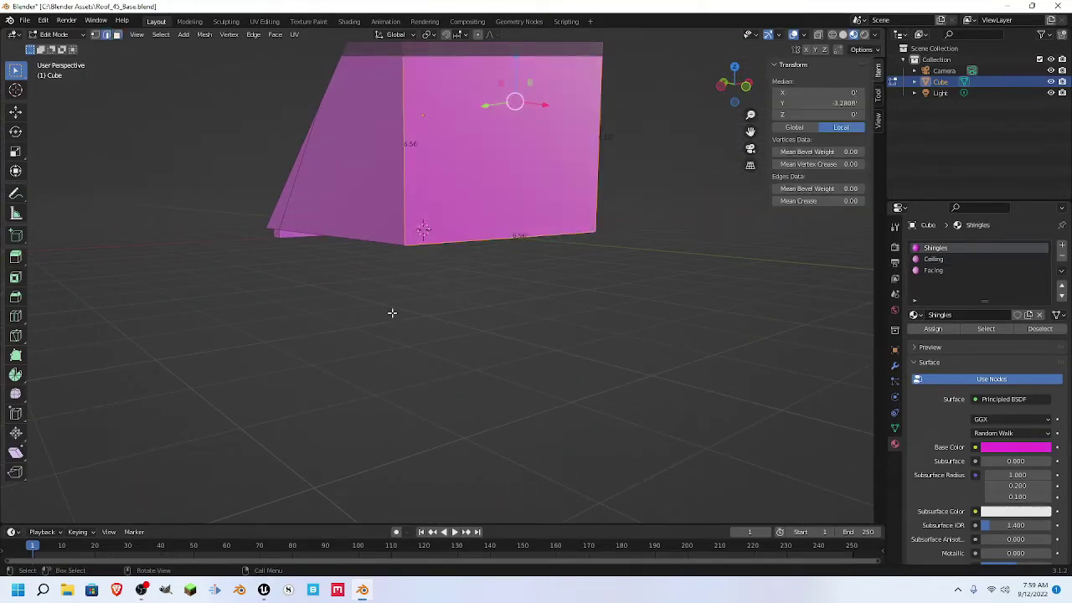
left_click(505, 243)
middle_click_drag(443, 304, 522, 288)
left_click_drag(536, 221, 336, 193)
- Merge the two faces of the sloped shingle surface into one face across the middle edge
middle_click_drag(301, 248, 450, 245)
middle_click_drag(511, 211, 540, 158)
middle_click_drag(590, 186, 567, 207)
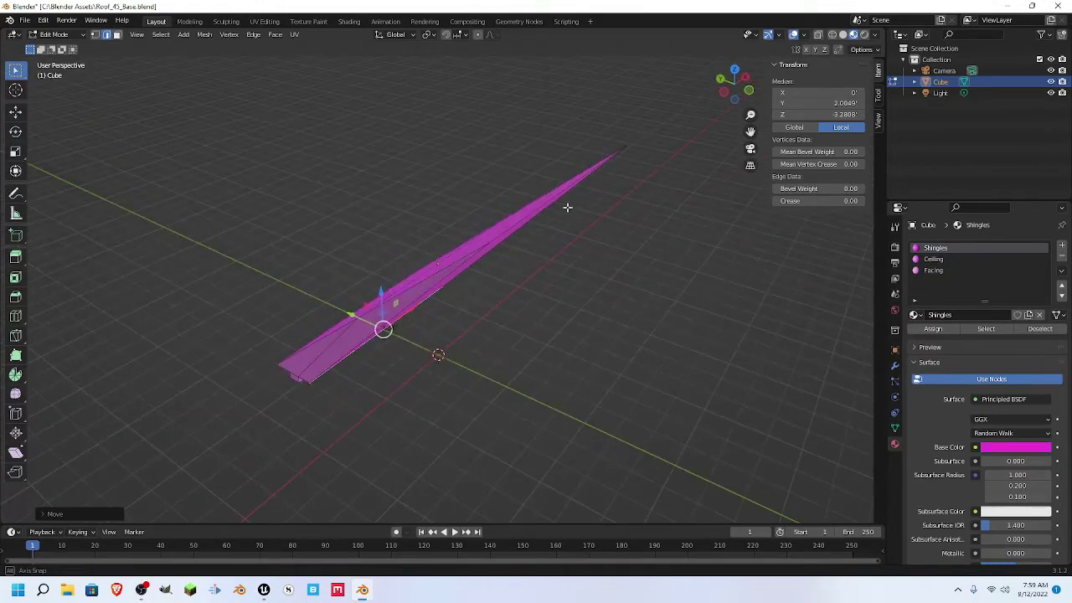
middle_click_drag(536, 244, 511, 233)
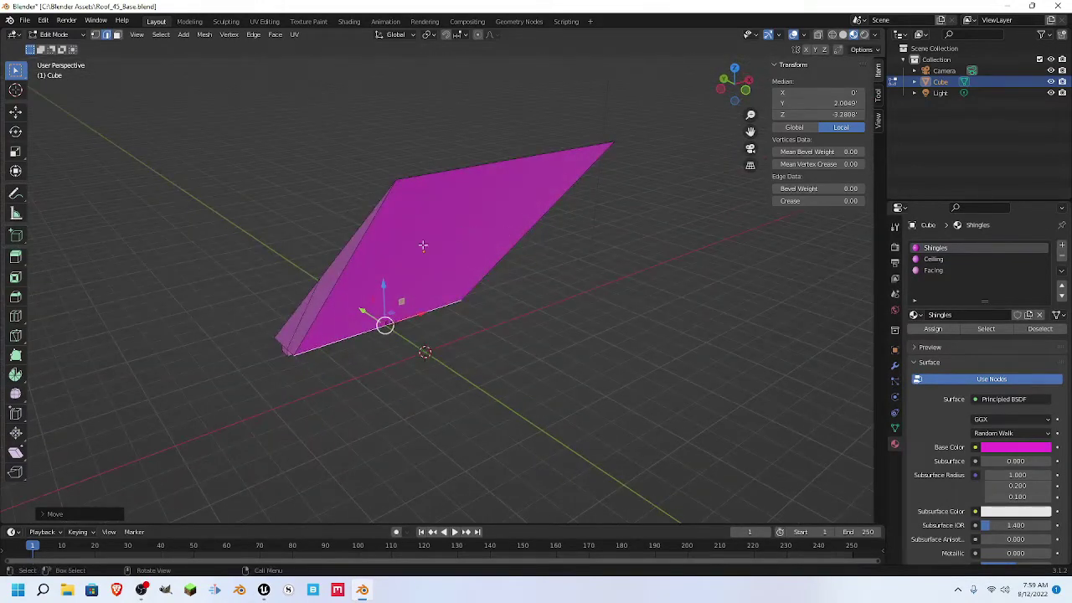
middle_click_drag(278, 281, 389, 275)
left_click(520, 262)
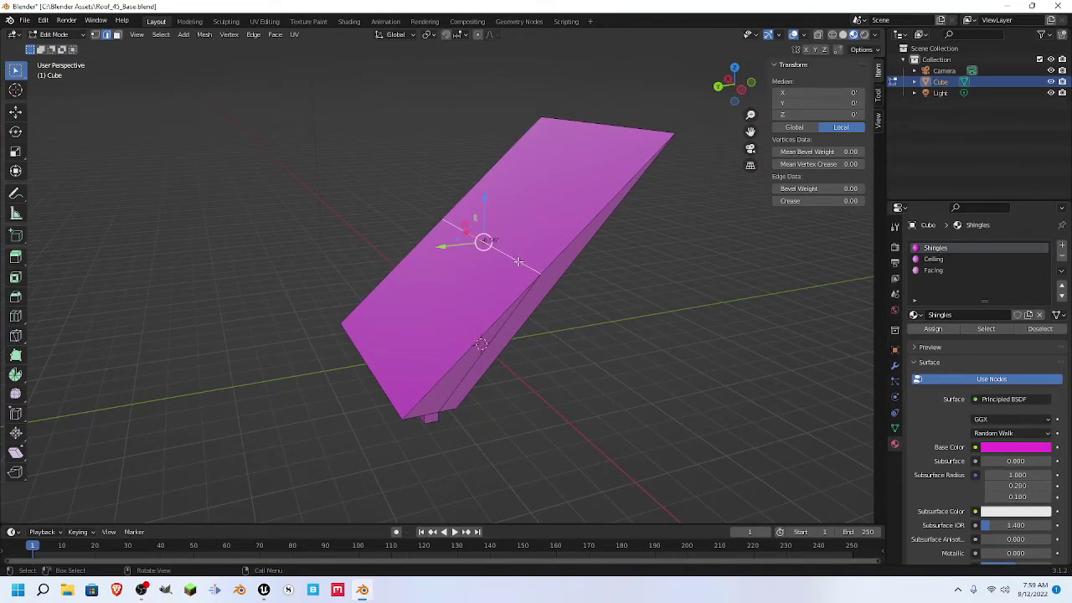
key("alt+a")
left_click(454, 279)
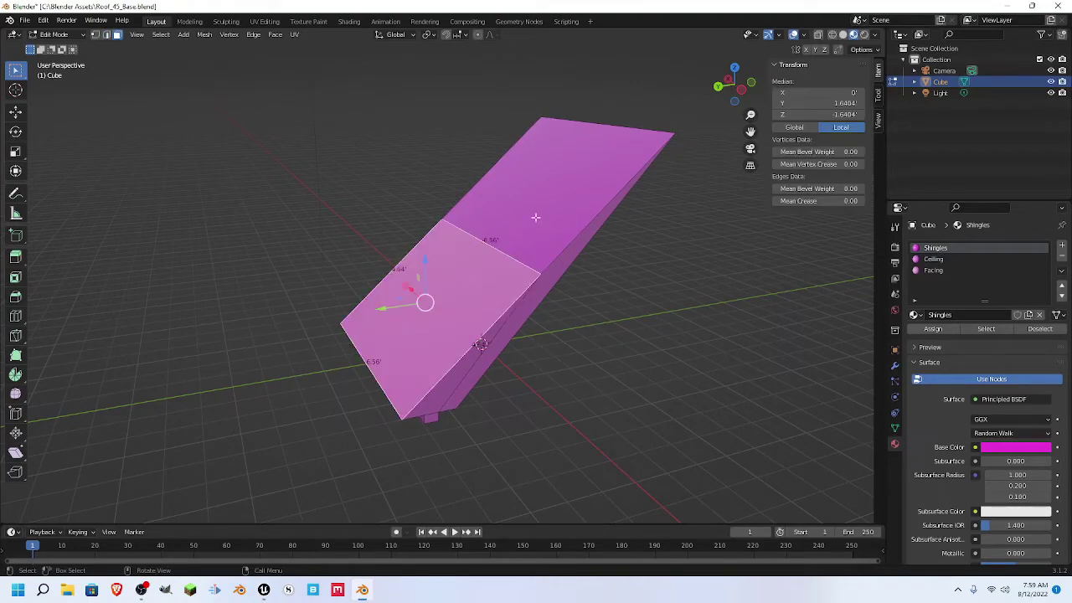
left_click(541, 211, "shift")
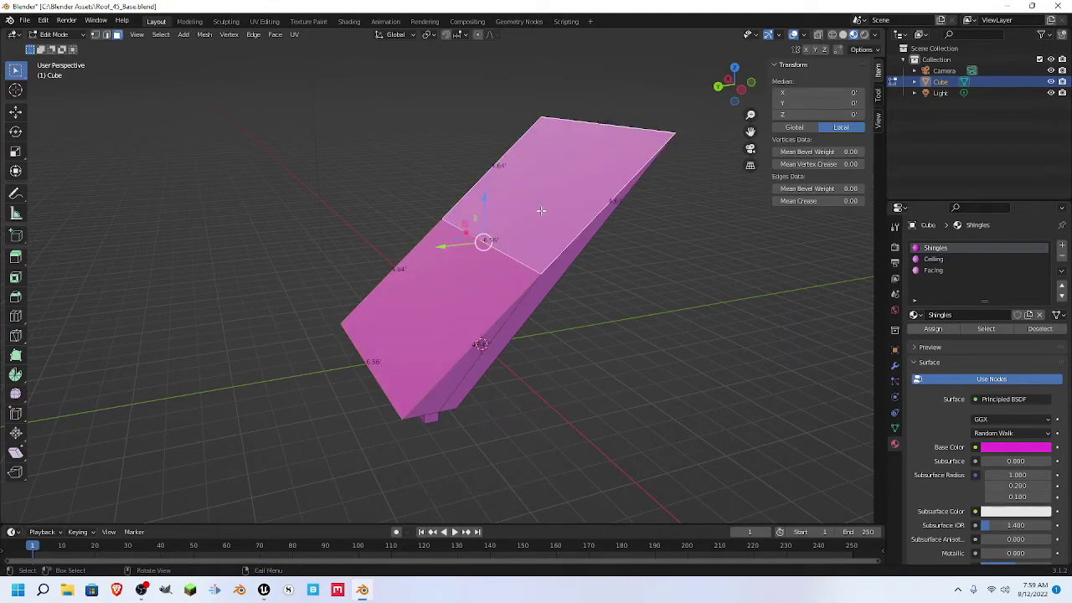
key("f")
- Merge the two triangular facing faces on each side of the wedge into a single face per side
left_click(458, 372)
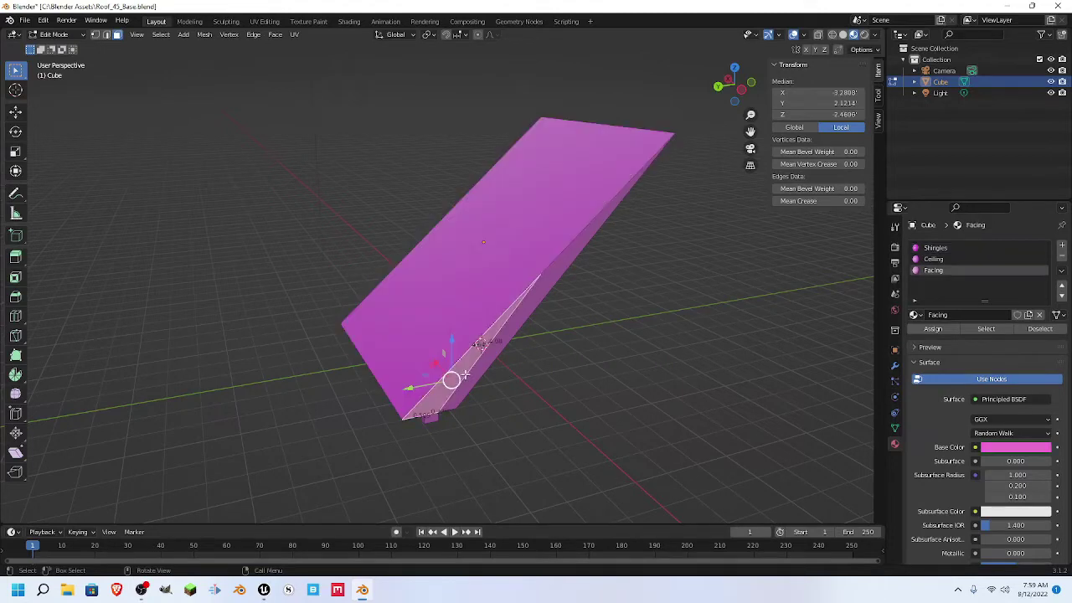
left_click(474, 374, "shift")
key("ctrl+x")
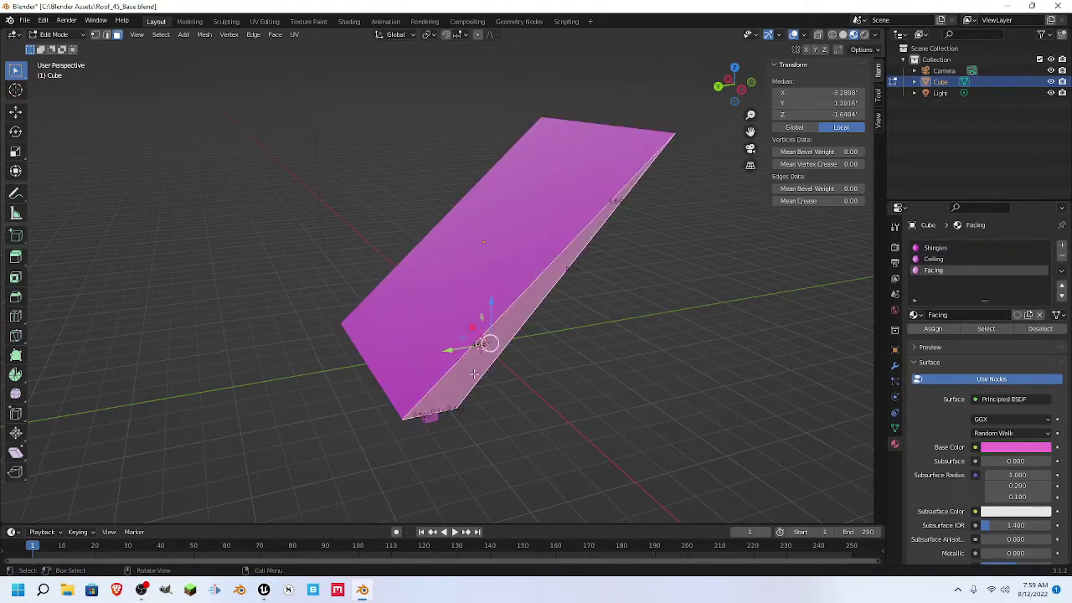
middle_click_drag(322, 358, 458, 331)
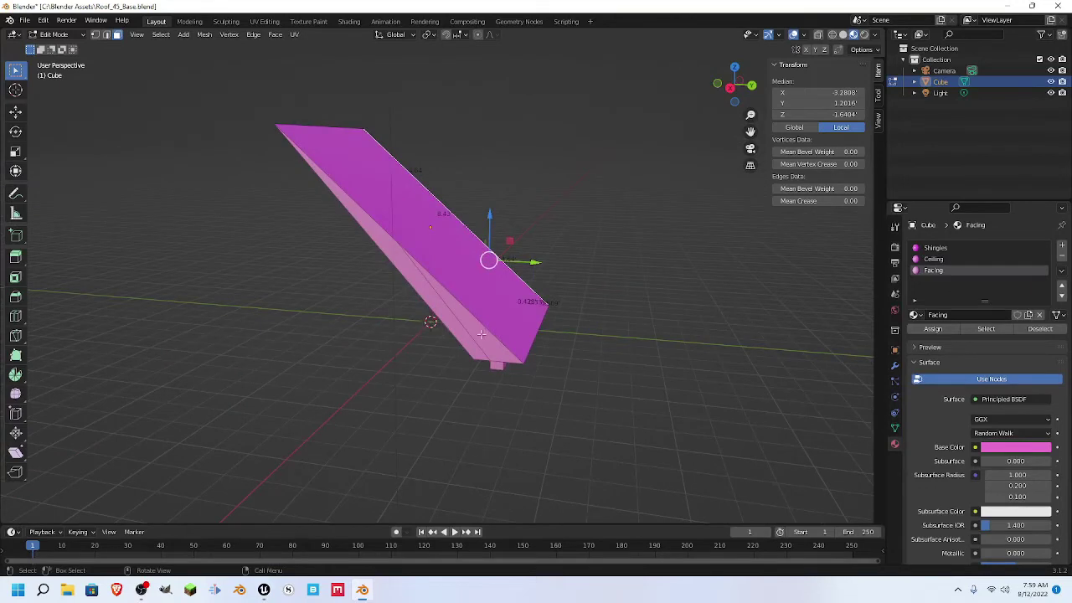
left_click(457, 332, "shift")
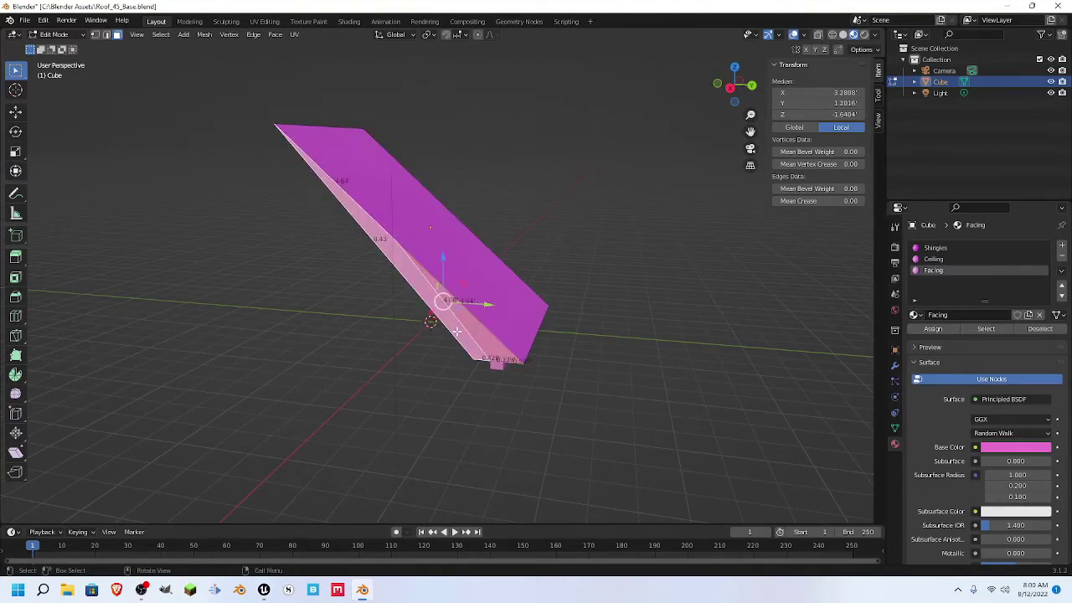
key("f")
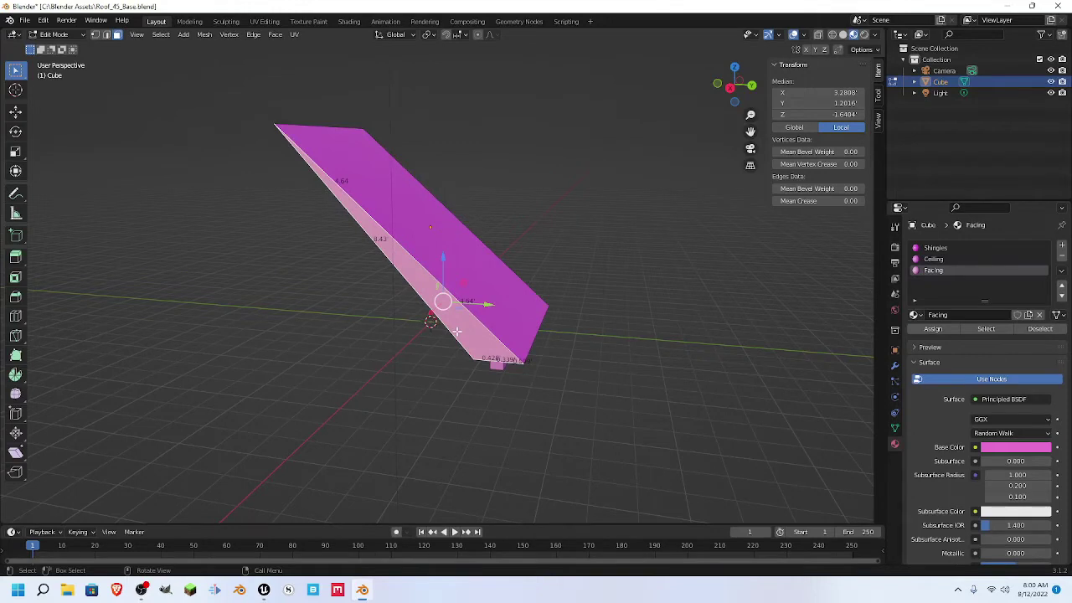
- Dissolve the leftover middle vertex on each of the slope's two long side edges
key("1")
left_click(454, 214)
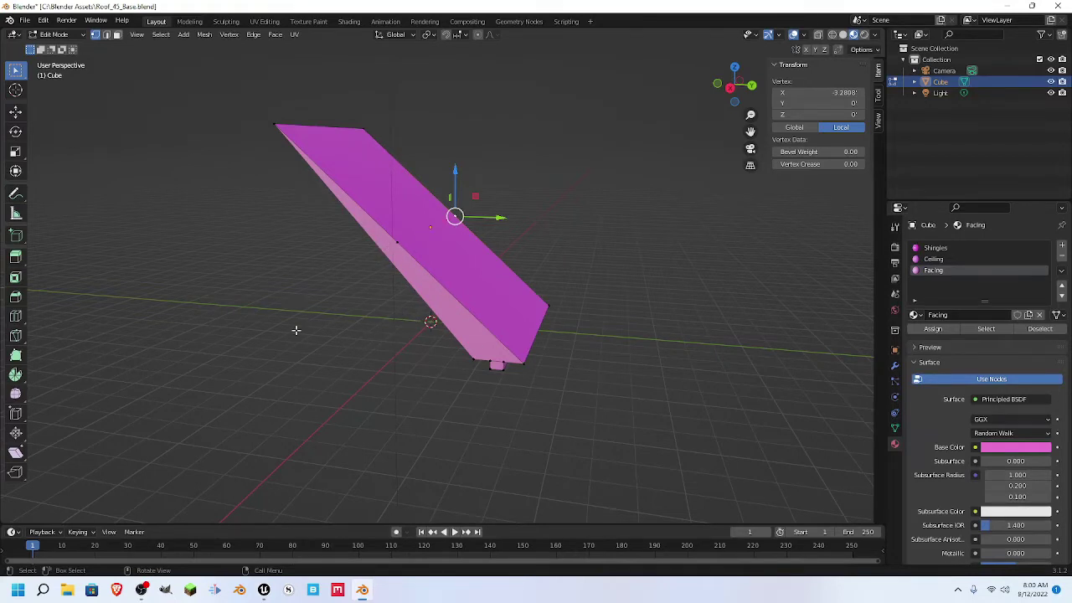
key("x")
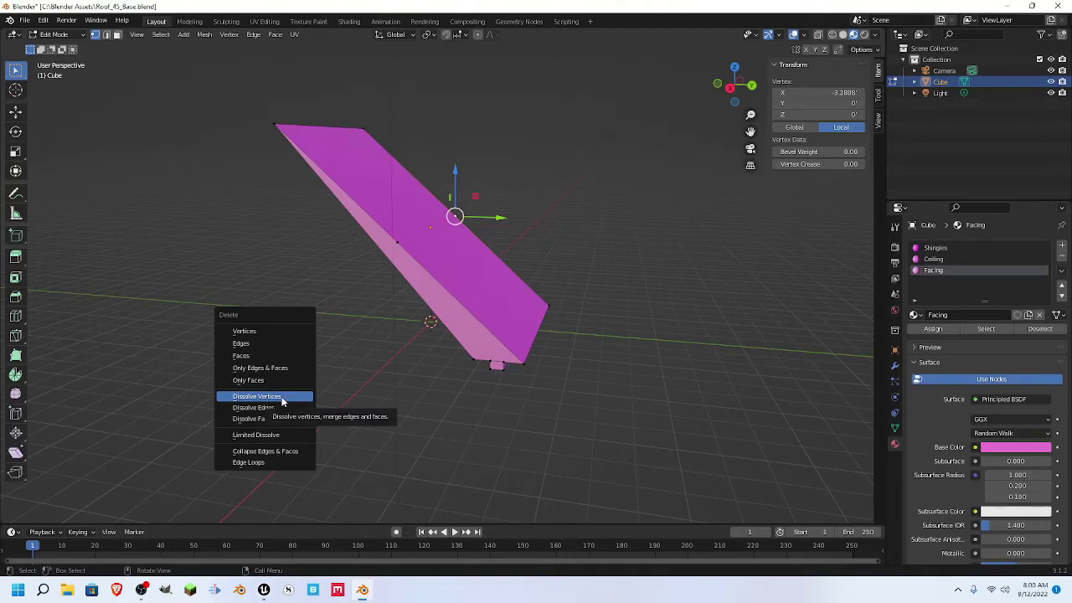
left_click(281, 398)
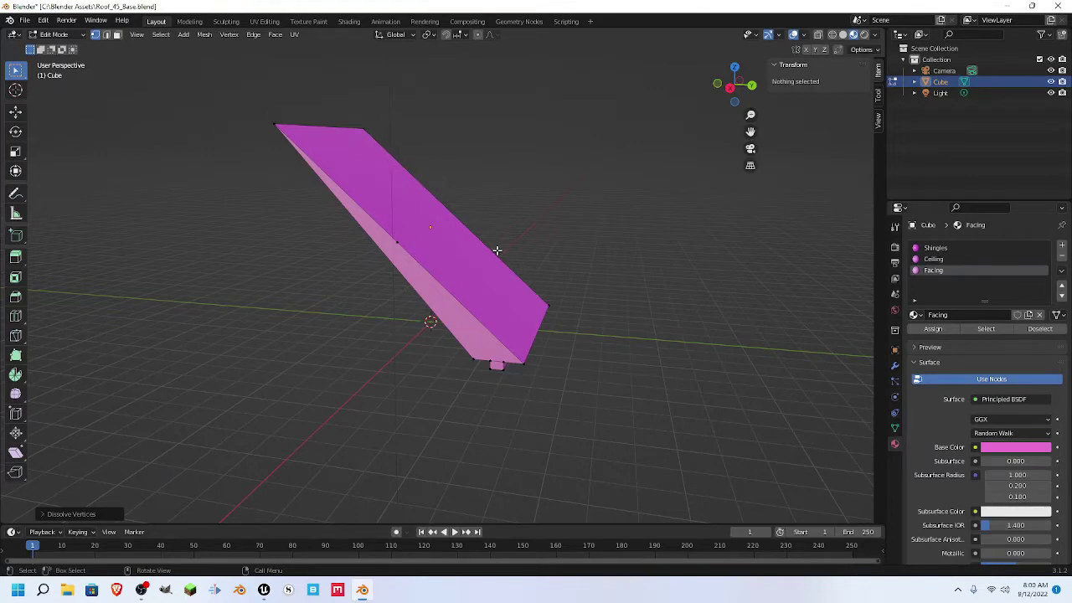
left_click(397, 243)
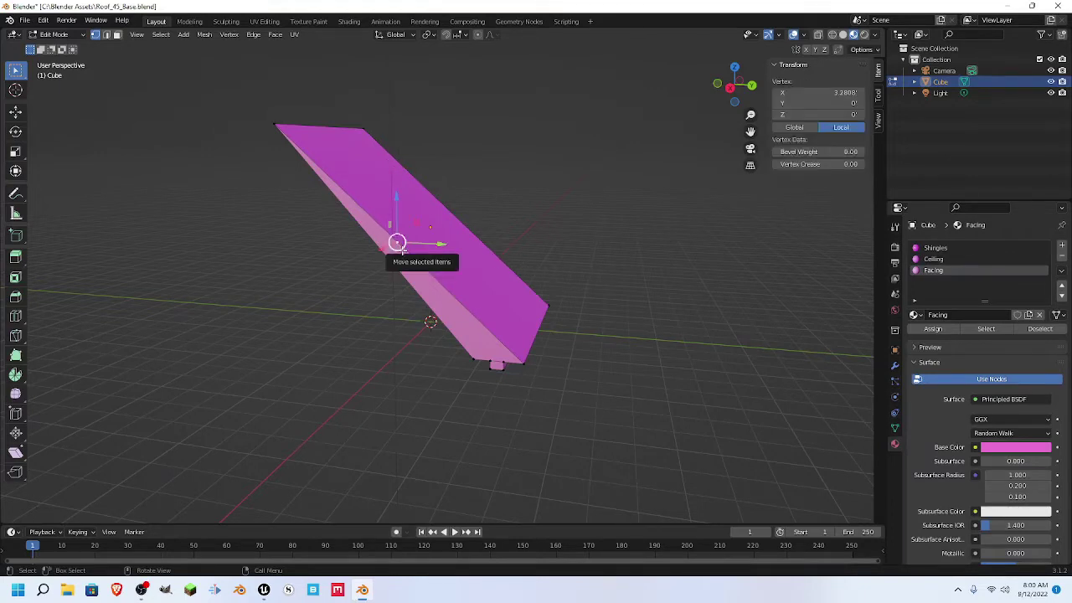
key("shift")
left_click(397, 243, "shift")
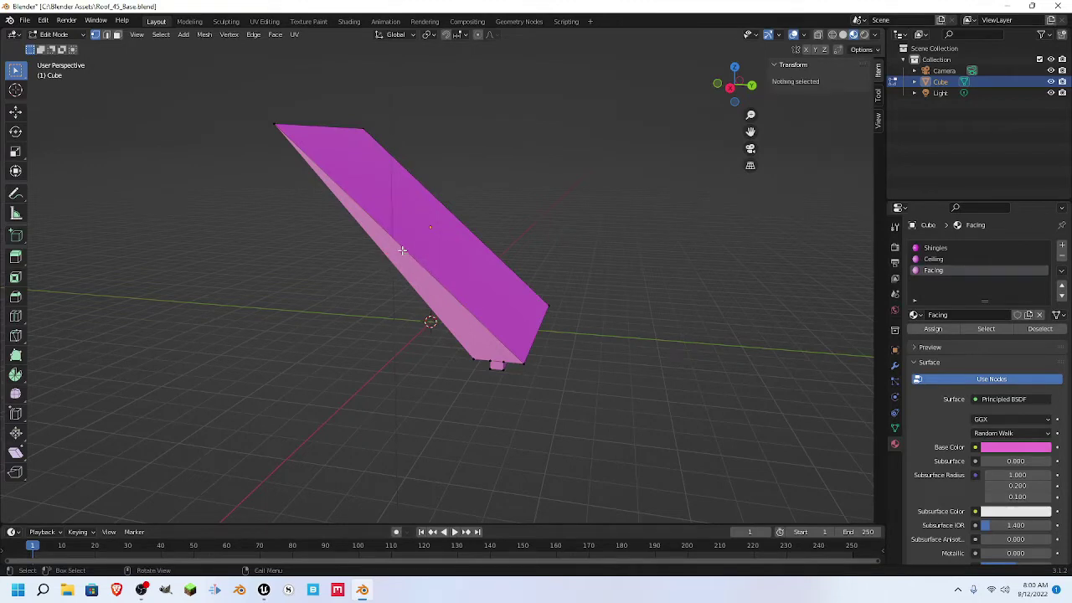
- Mark the four border edges of the sloped shingle face as a seam
middle_click_drag(354, 285, 505, 324)
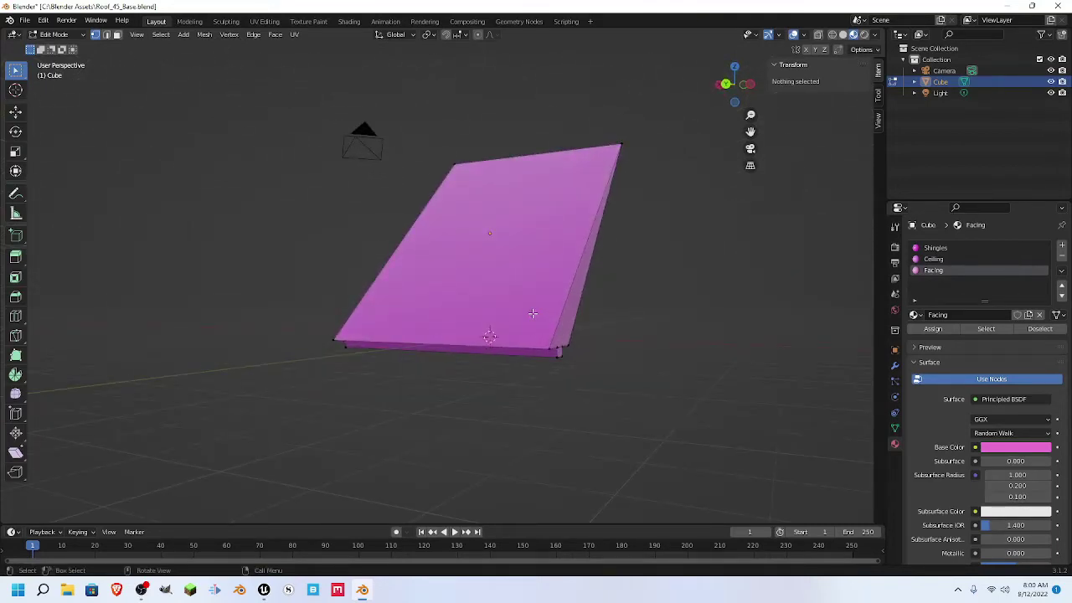
middle_click_drag(477, 279, 509, 154)
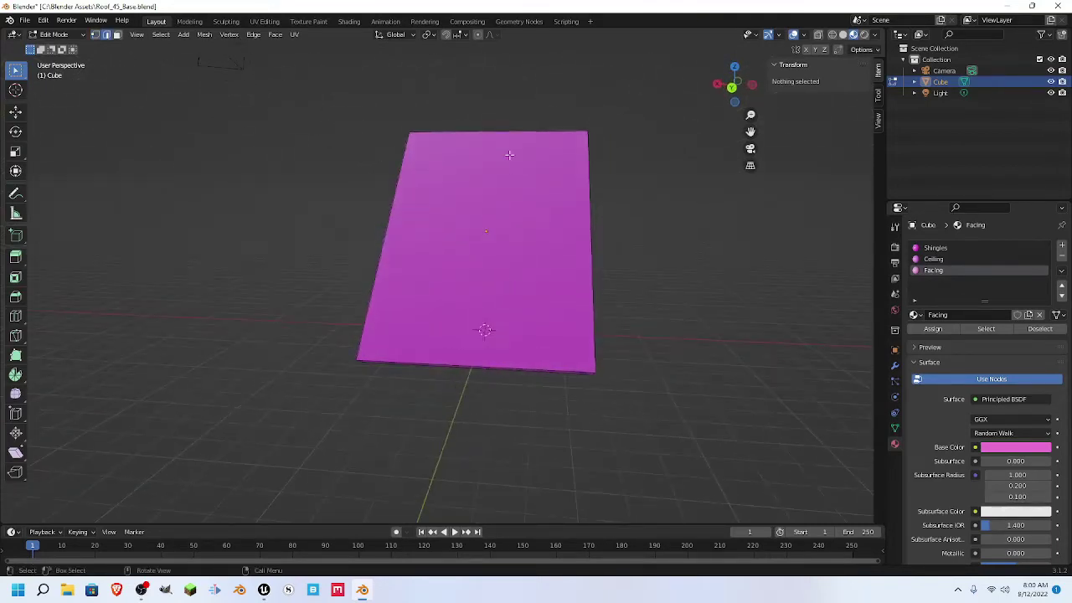
left_click(510, 138)
left_click(411, 230, "shift")
left_click(563, 243, "shift")
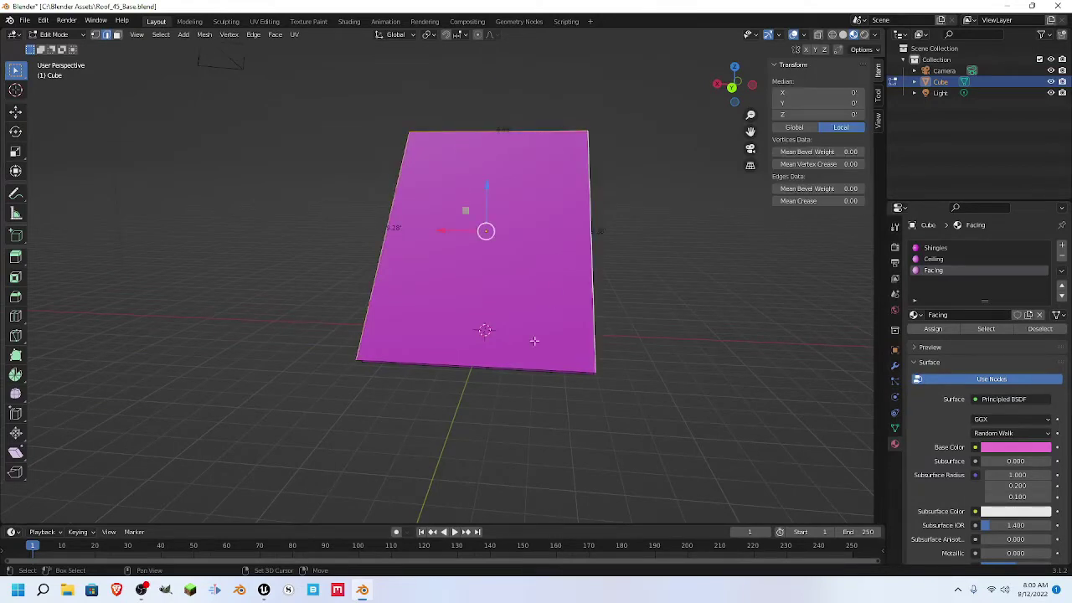
left_click(515, 361, "shift")
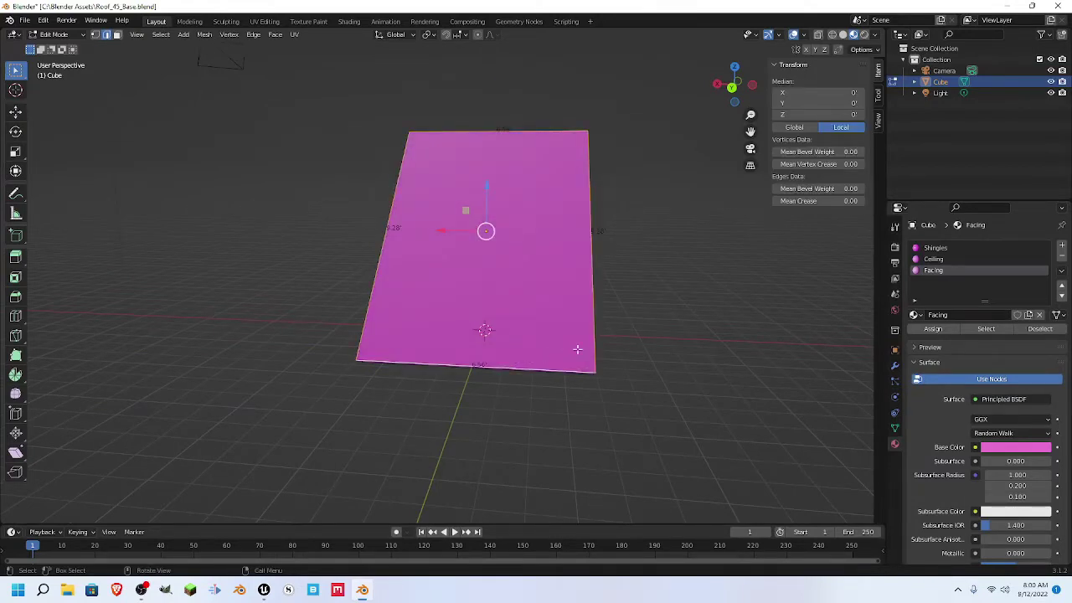
middle_click_drag(679, 332, 619, 341)
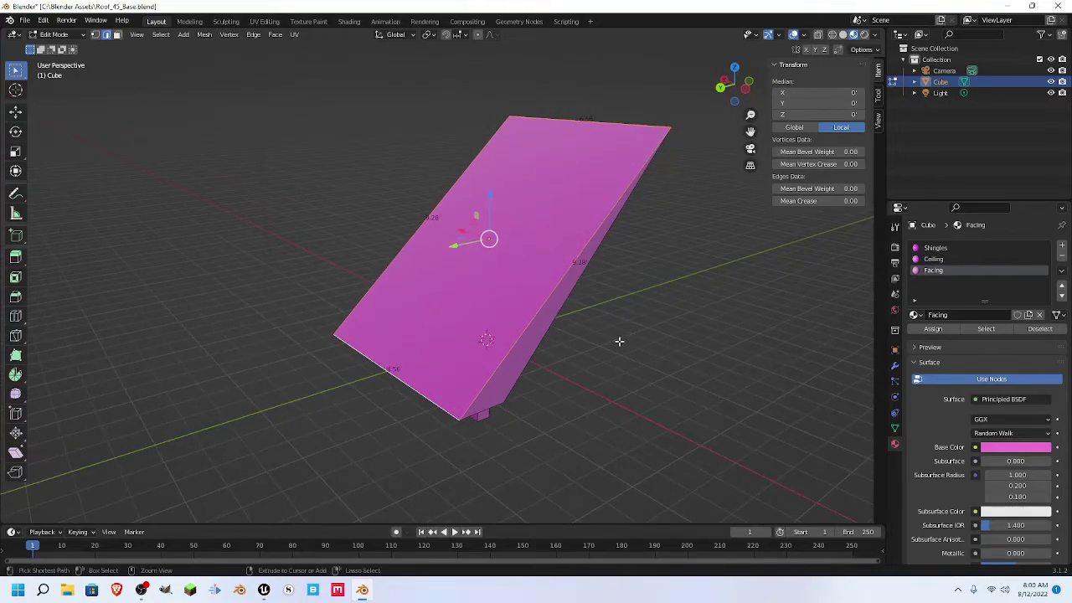
key("ctrl+e")
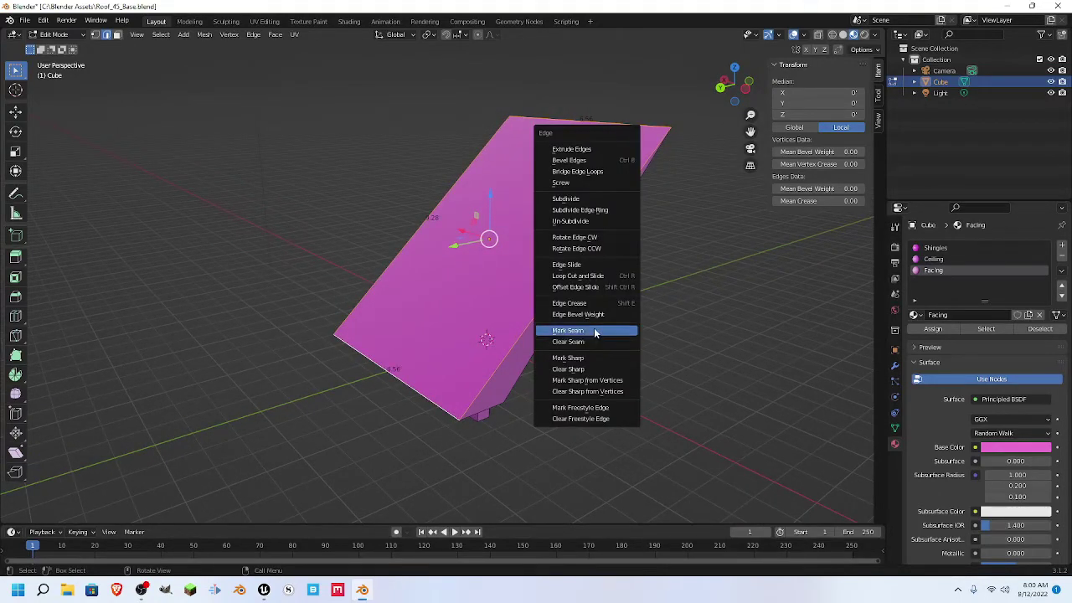
left_click(594, 332)
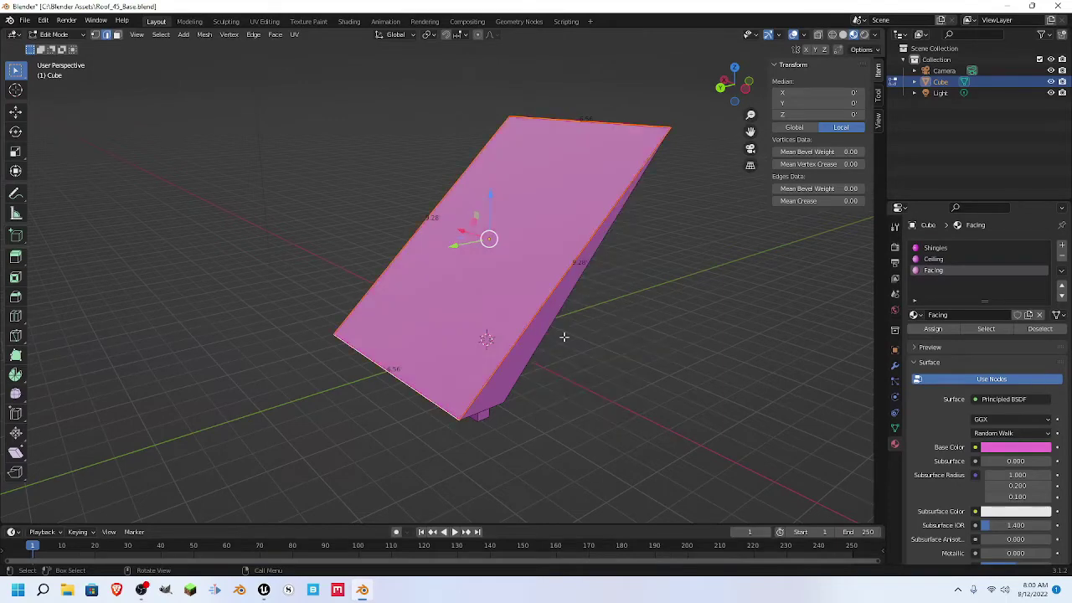
- Mark seams around the outer underside strip, between the slope's lower edge and the extruded eave strip
left_click(631, 347)
middle_click_drag(631, 346, 617, 242)
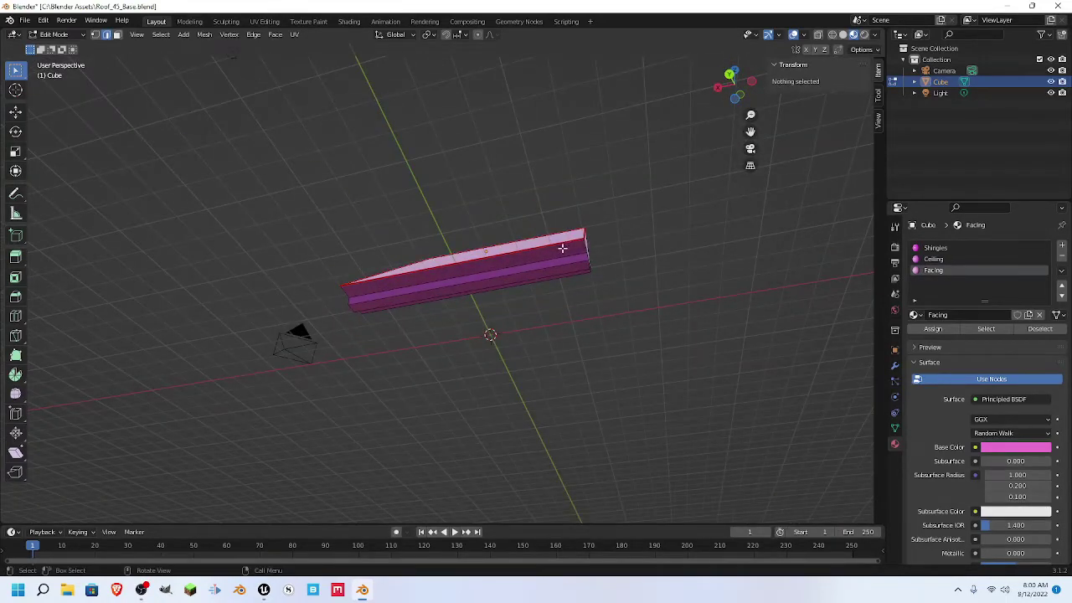
scroll(569, 244, "up", 3)
scroll(563, 249, "up", 1)
left_click(601, 242)
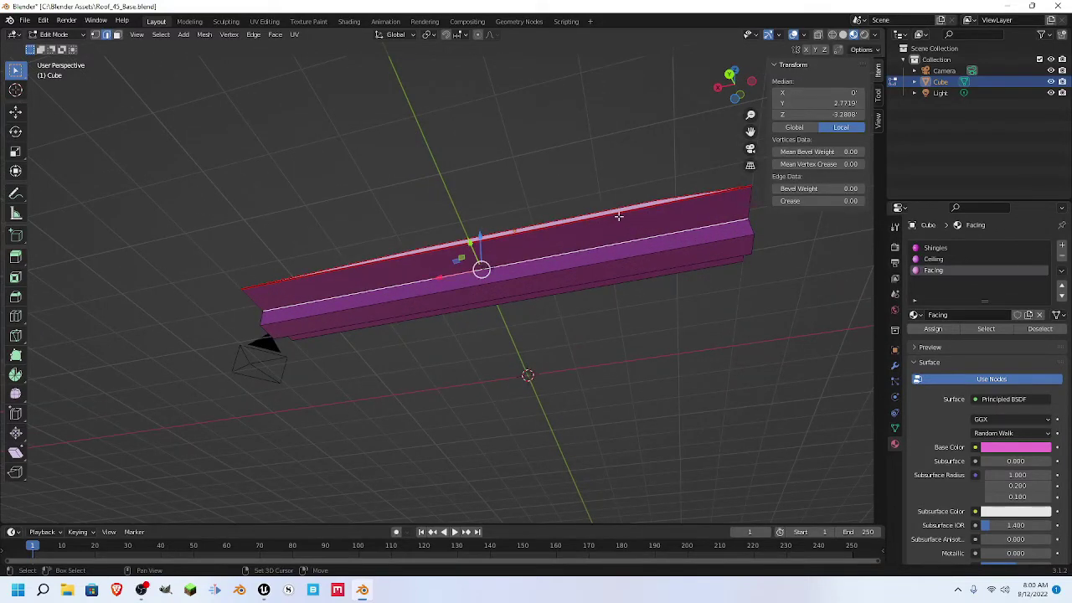
left_click(619, 216, "shift")
left_click(745, 204, "shift")
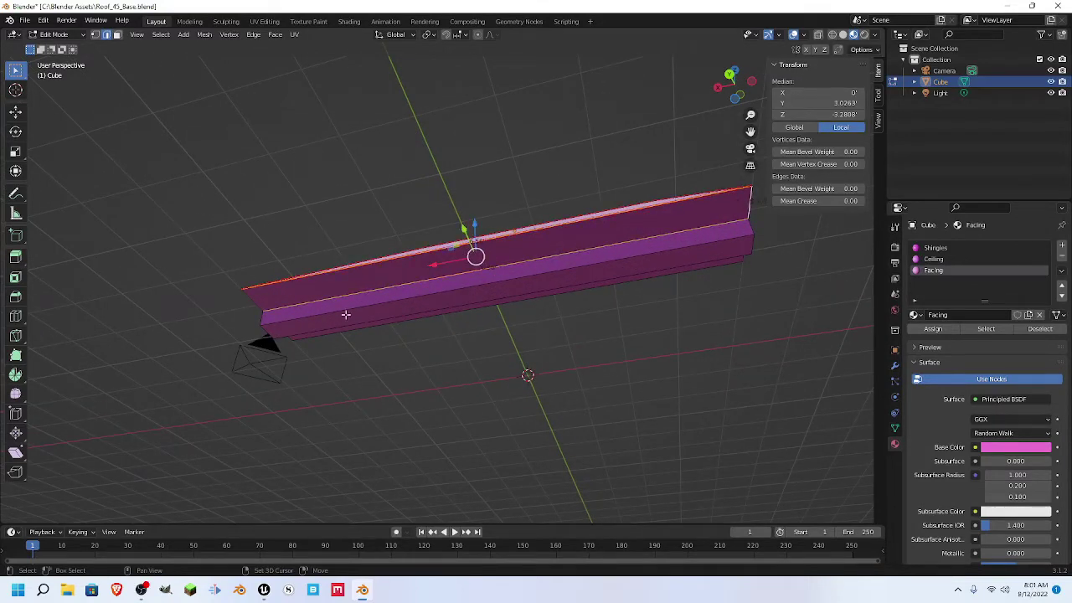
left_click(258, 298, "shift")
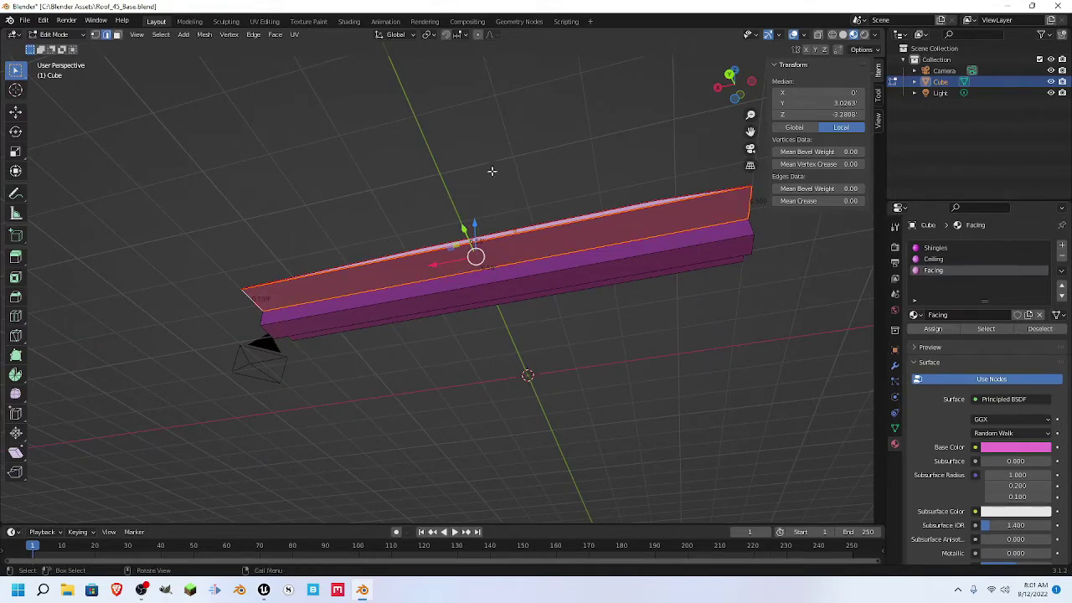
- Mark seams on the end edges and lower long edge of the extruded eave strip's outer vertical face
left_click(750, 226)
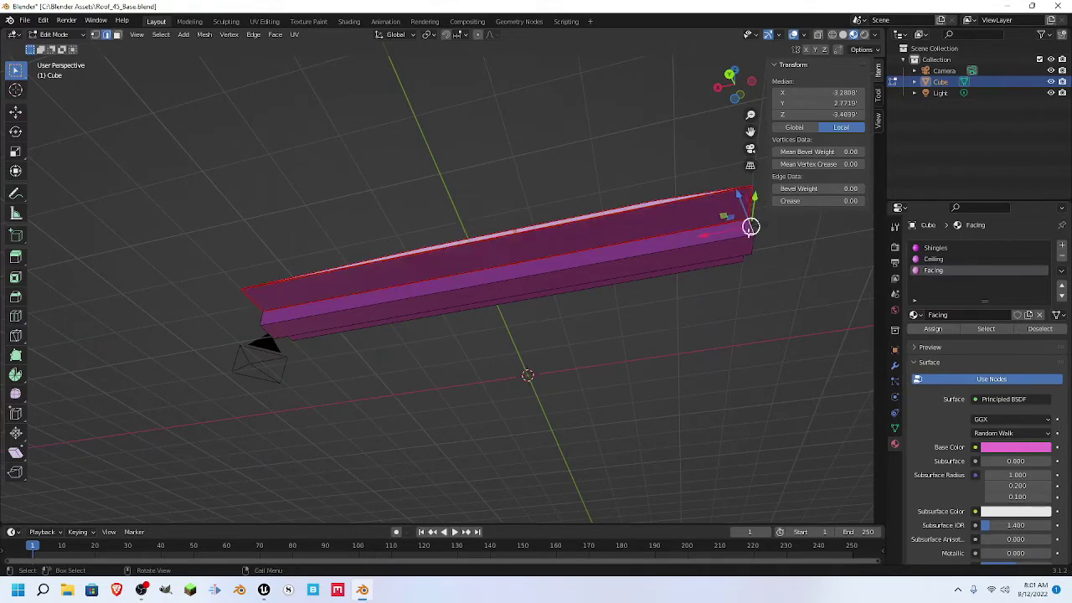
left_click(511, 277, "shift")
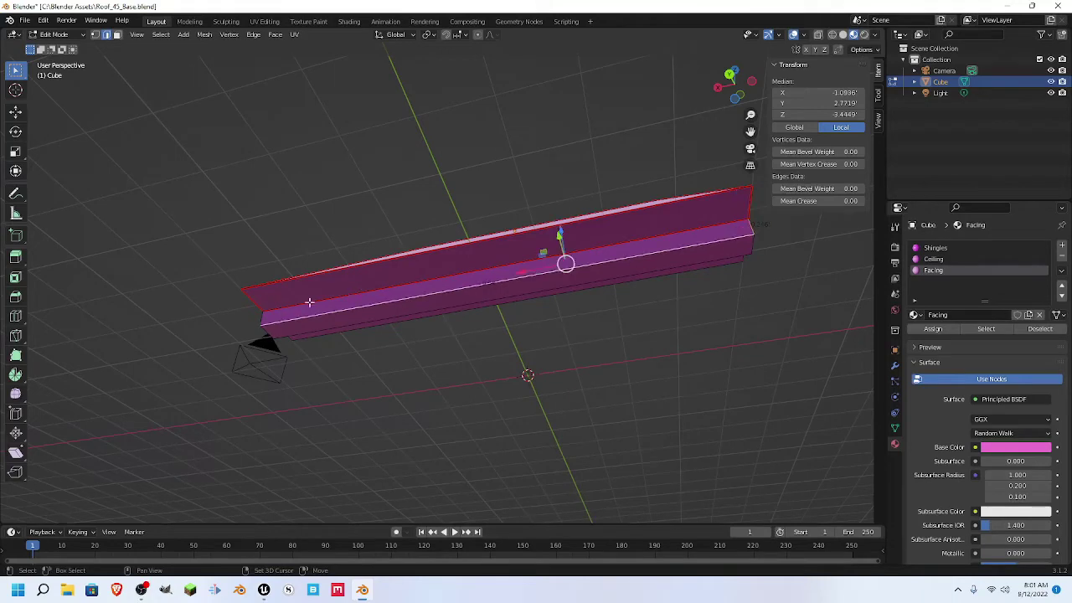
left_click(266, 317, "shift")
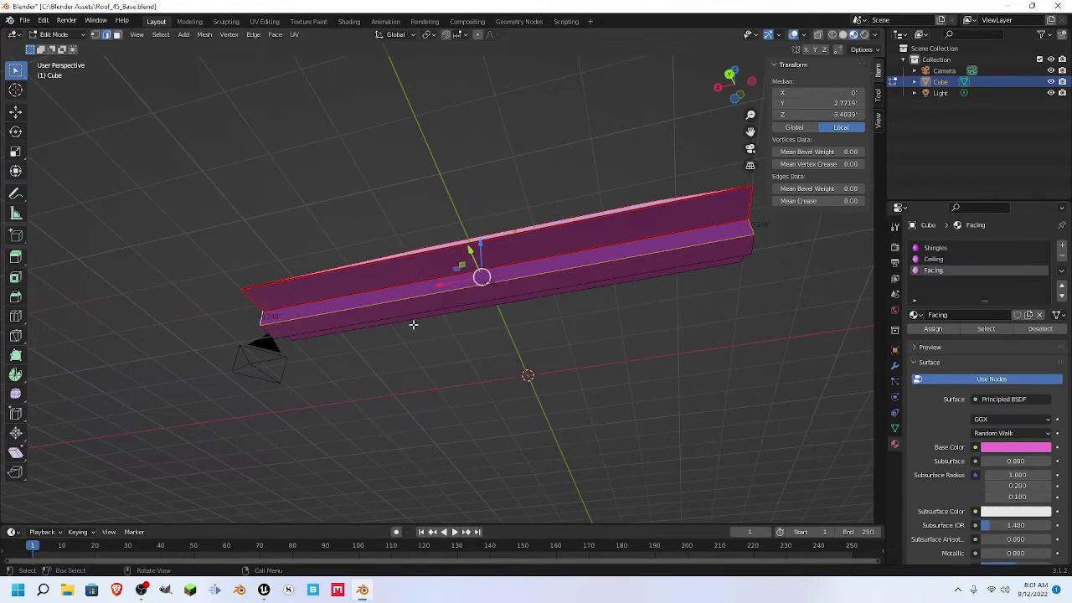
key("ctrl+e")
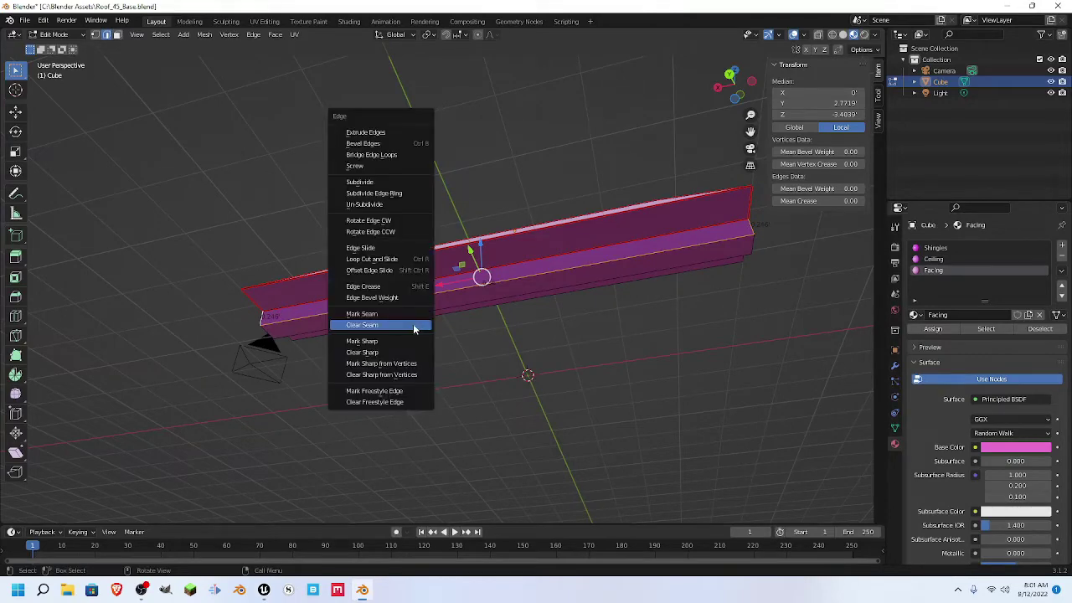
left_click(413, 324)
- Assign the Shingles material to the large sloped top face of the roof
left_click(475, 339)
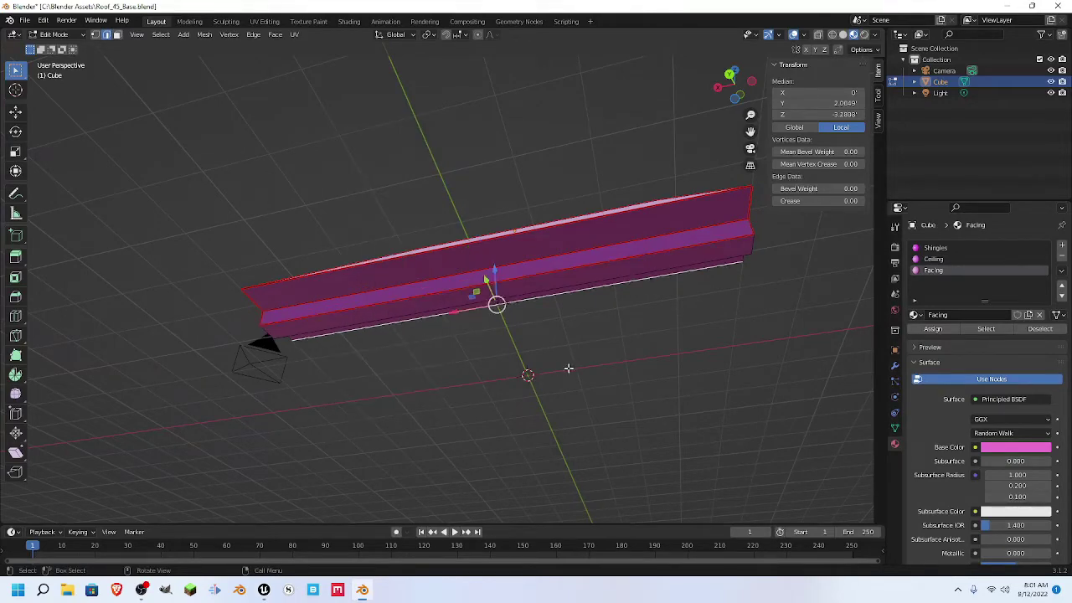
middle_click_drag(567, 368, 536, 317)
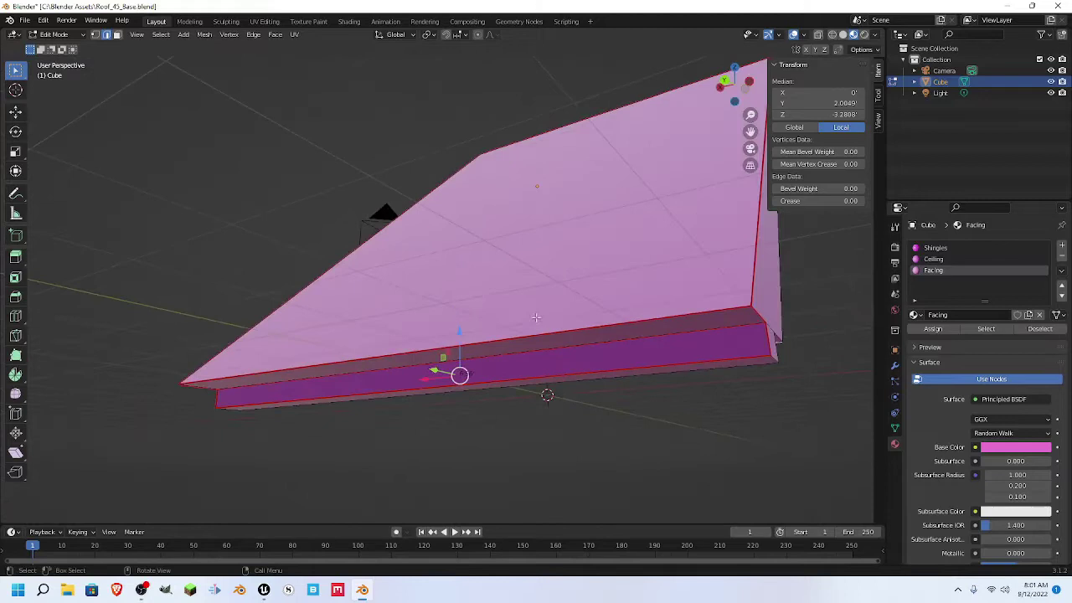
key("3")
left_click(555, 251)
middle_click_drag(555, 268, 575, 277)
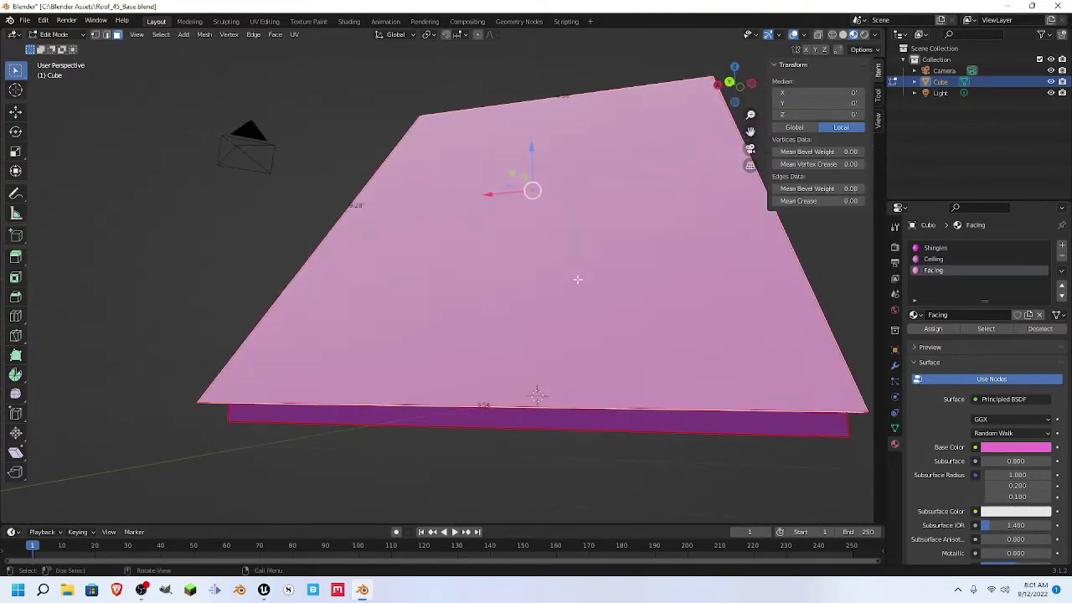
left_click(936, 248)
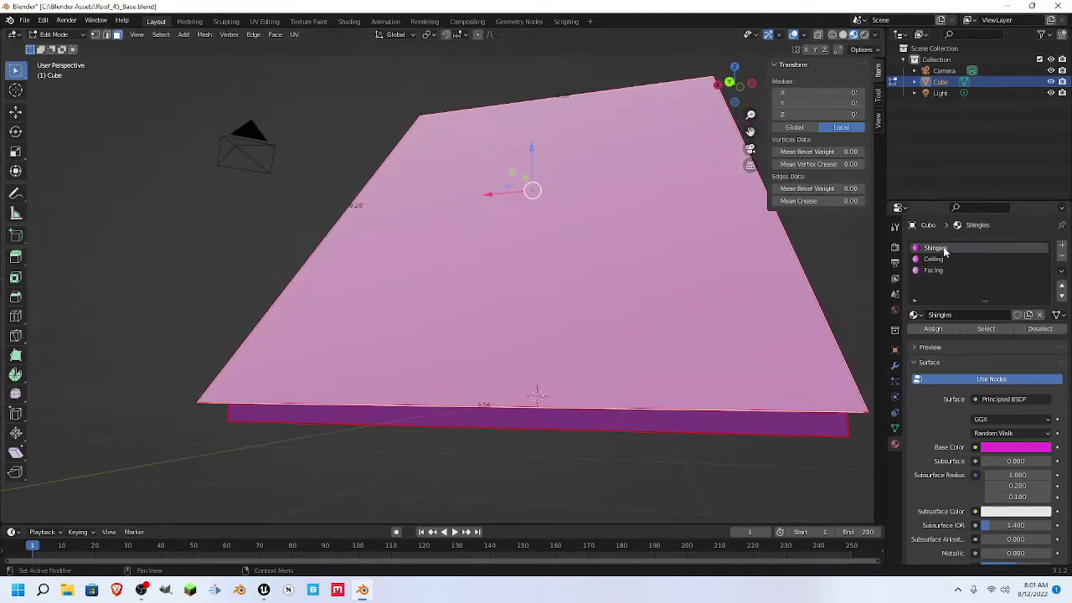
left_click(934, 329)
- Assign the Ceiling material to the outer underside strip between the slope's lower edge and the eave strip
middle_click_drag(639, 354, 550, 242)
left_click(544, 213)
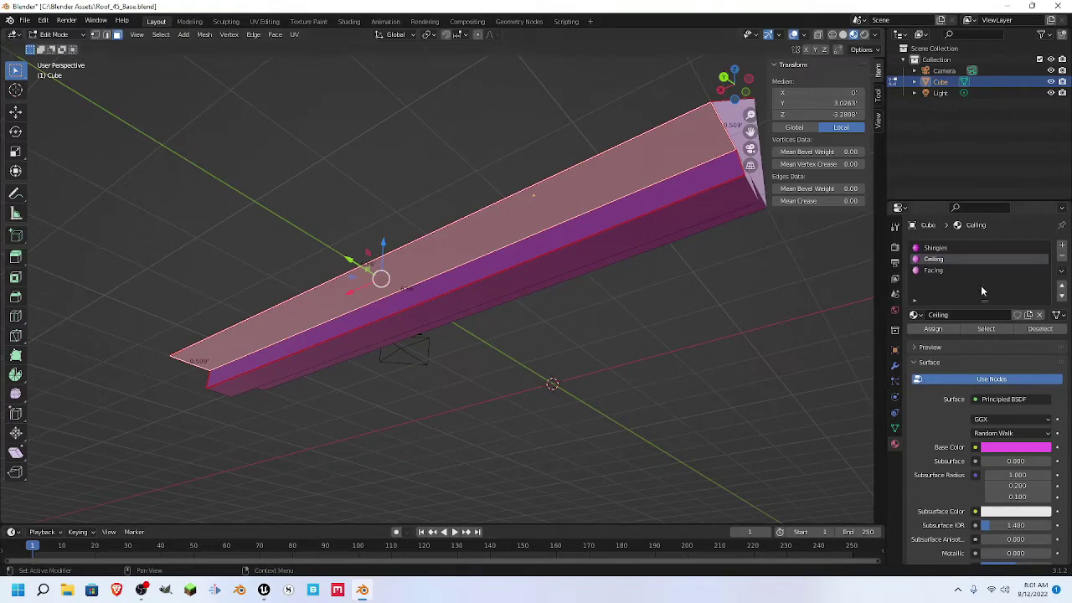
left_click(939, 329)
- Assign the Facing material to the outer vertical face of the eave strip
left_click(601, 221)
middle_click_drag(583, 293, 568, 317)
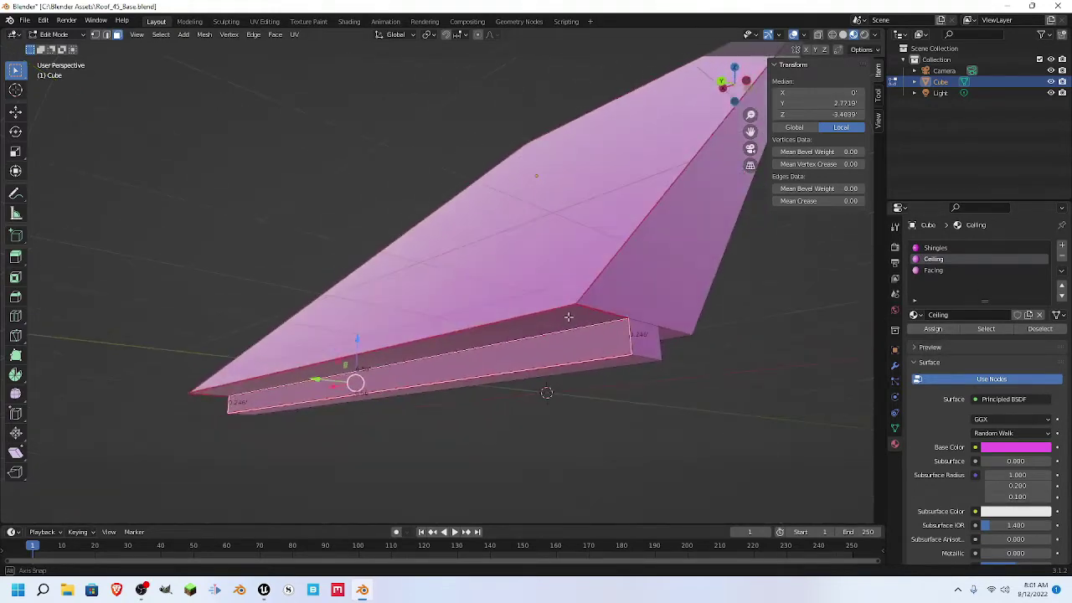
left_click(938, 272)
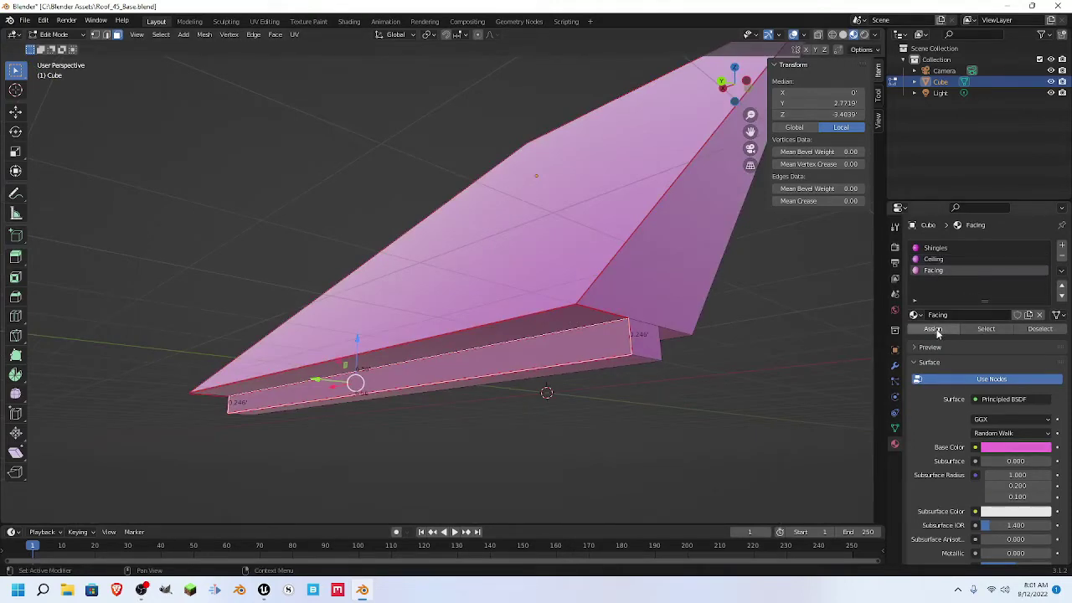
left_click(936, 333)
middle_click_drag(734, 376, 725, 385)
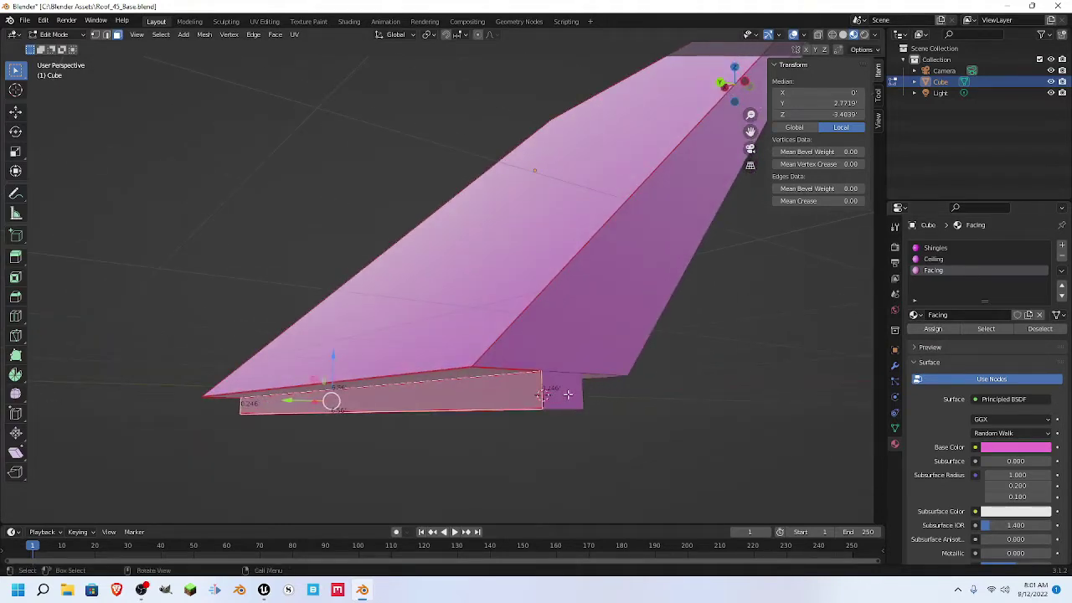
middle_click_drag(567, 394, 552, 390)
middle_click_drag(600, 318, 564, 333)
left_click(333, 383)
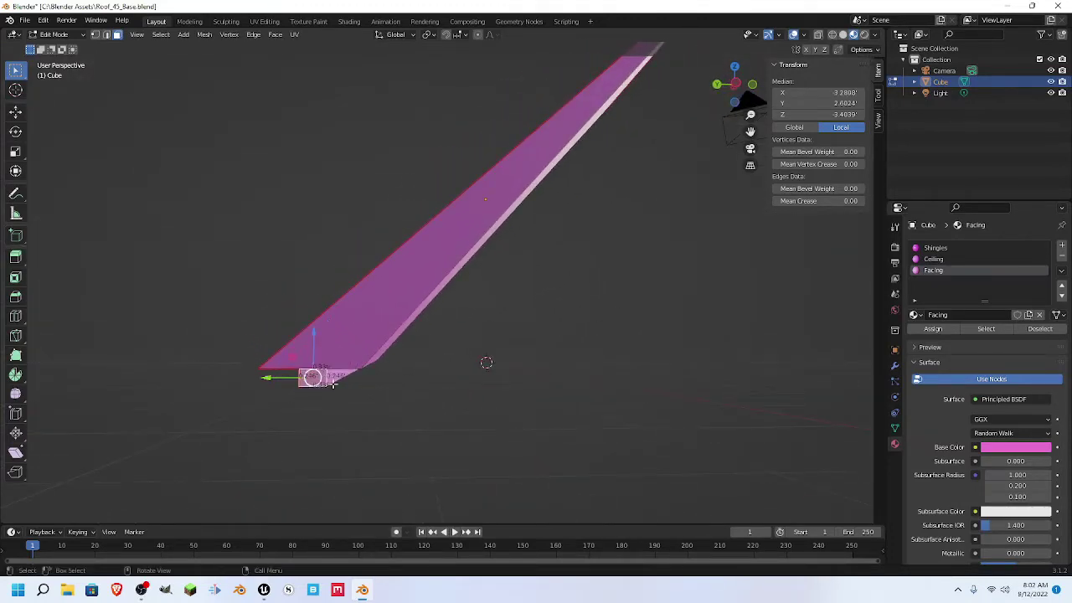
key("2")
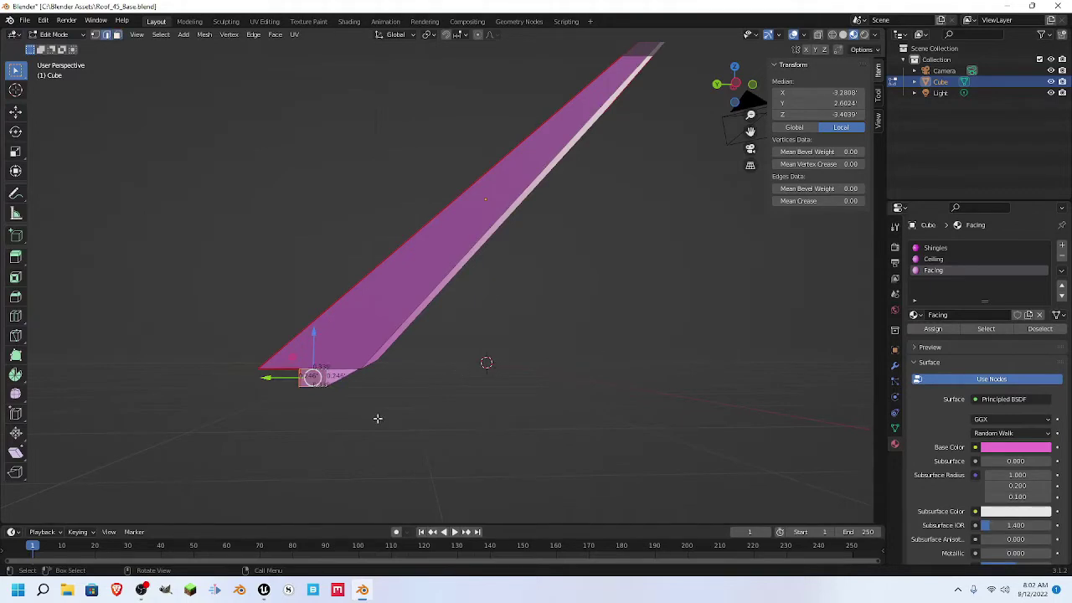
left_click(321, 389)
middle_click_drag(586, 359, 573, 381)
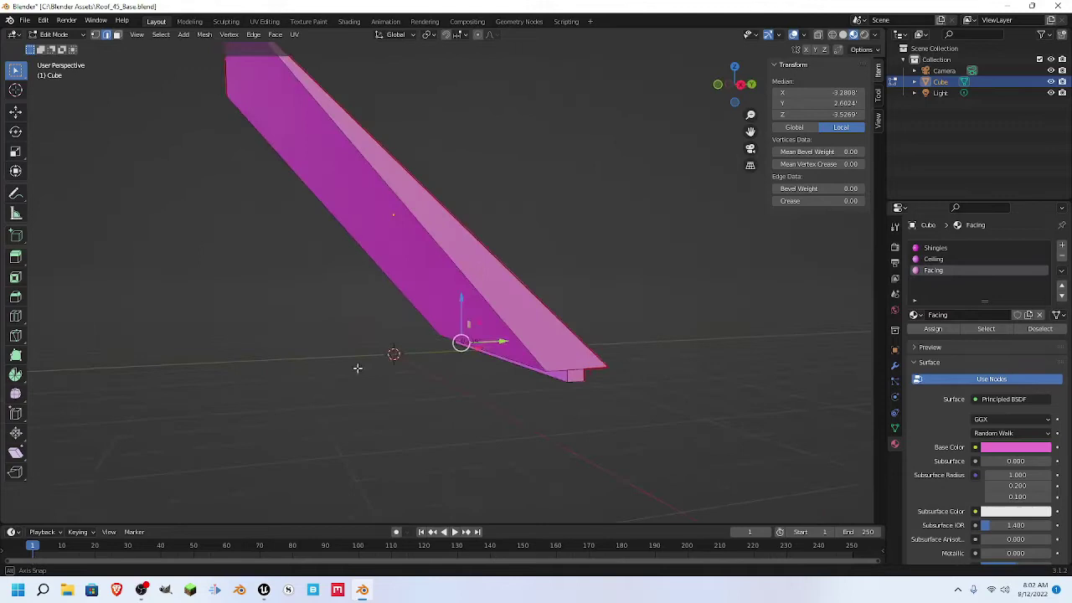
left_click(570, 380, "shift")
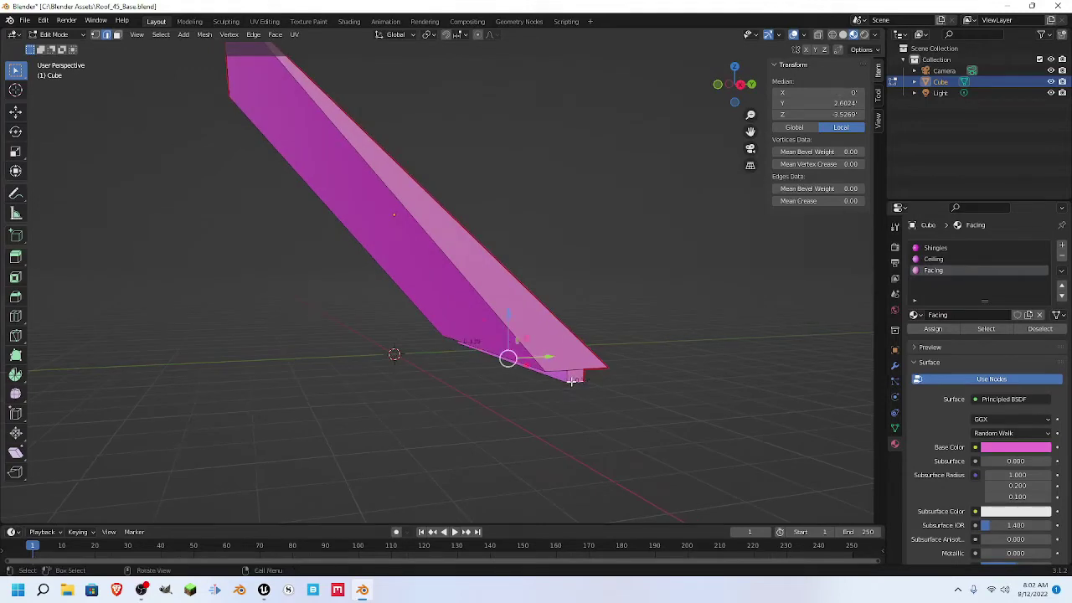
right_click(573, 380)
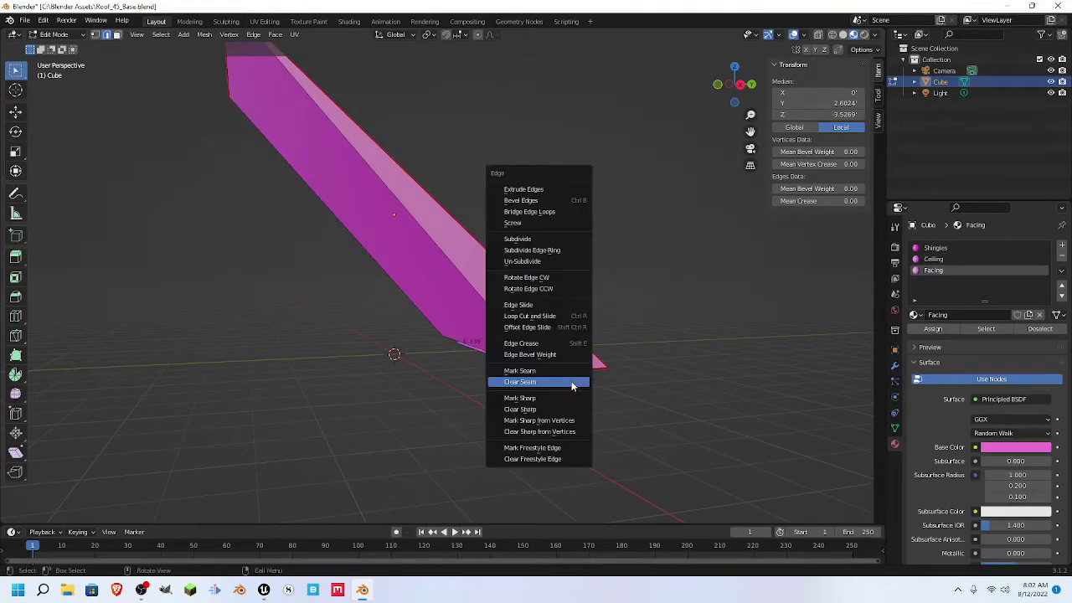
key("Escape")
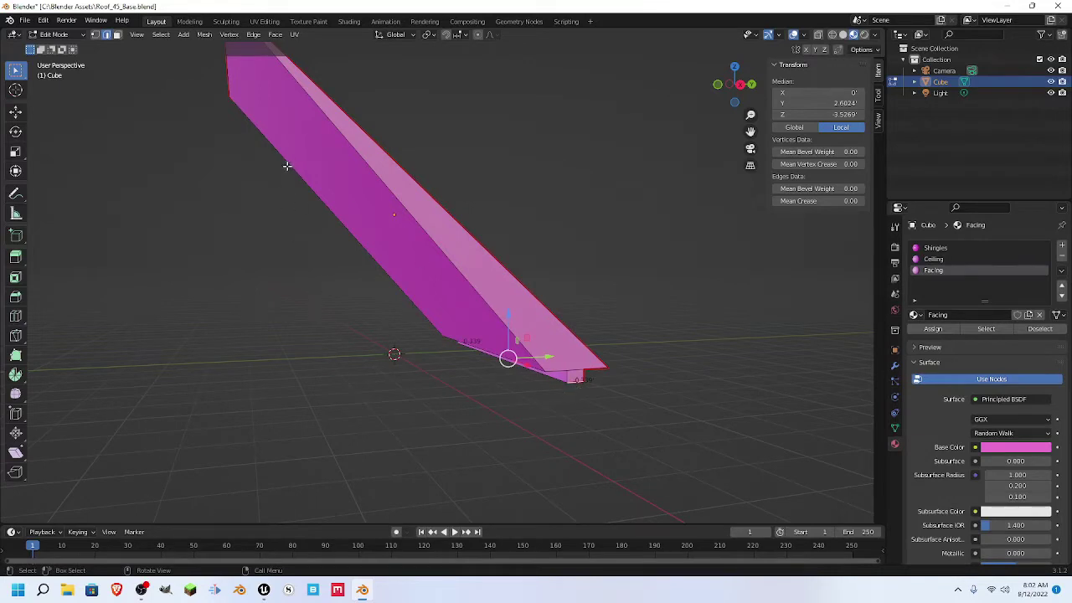
- Select the whole linked roof mesh and unwrap it with Smart UV Project, using an island margin of 0.020
key("ctrl+l")
key("u")
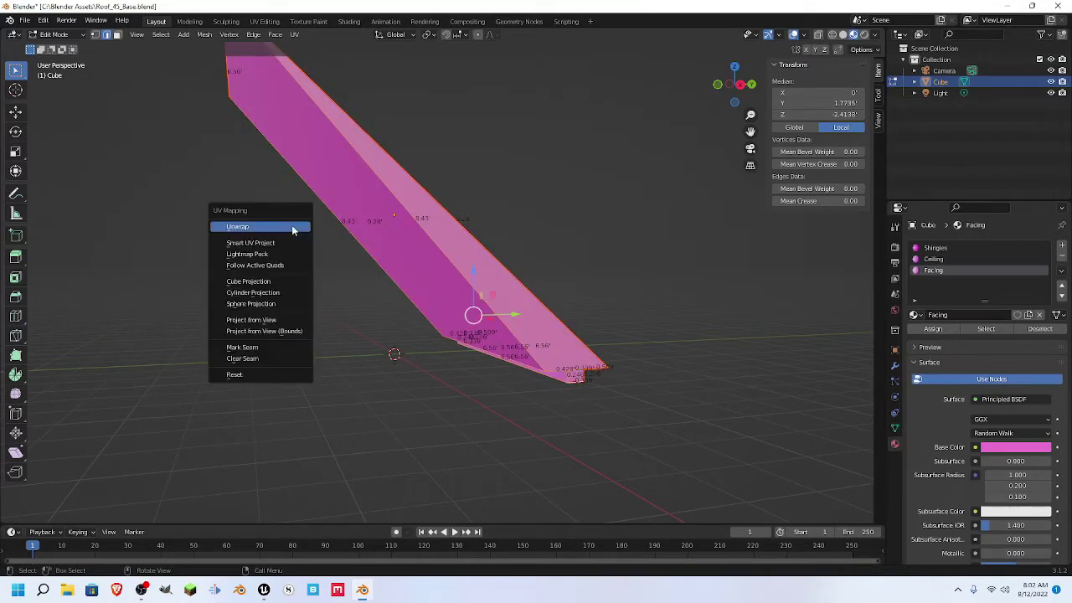
left_click(272, 243)
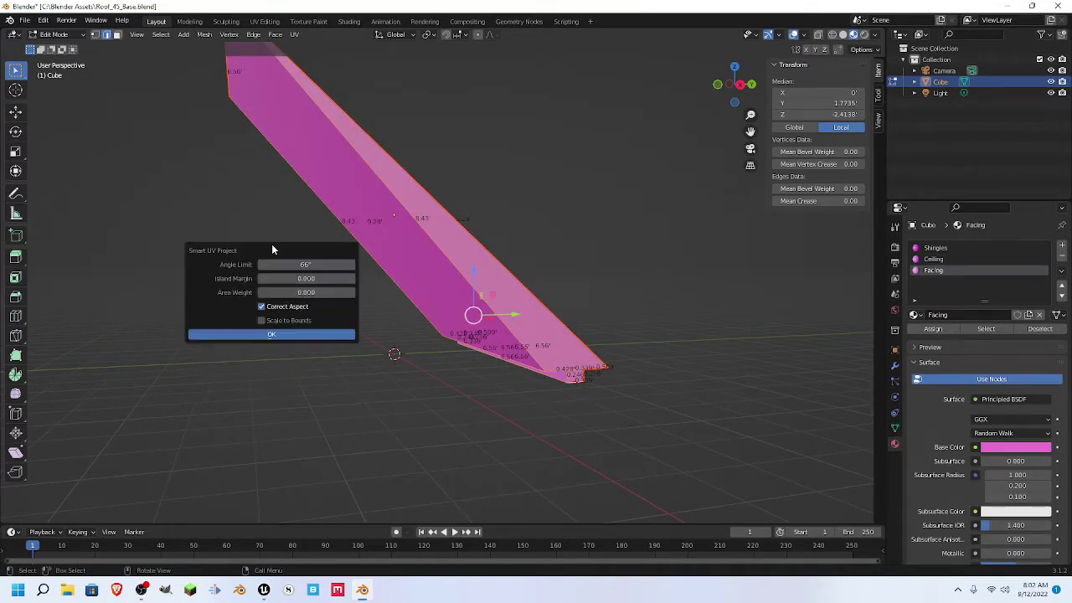
left_click(351, 279)
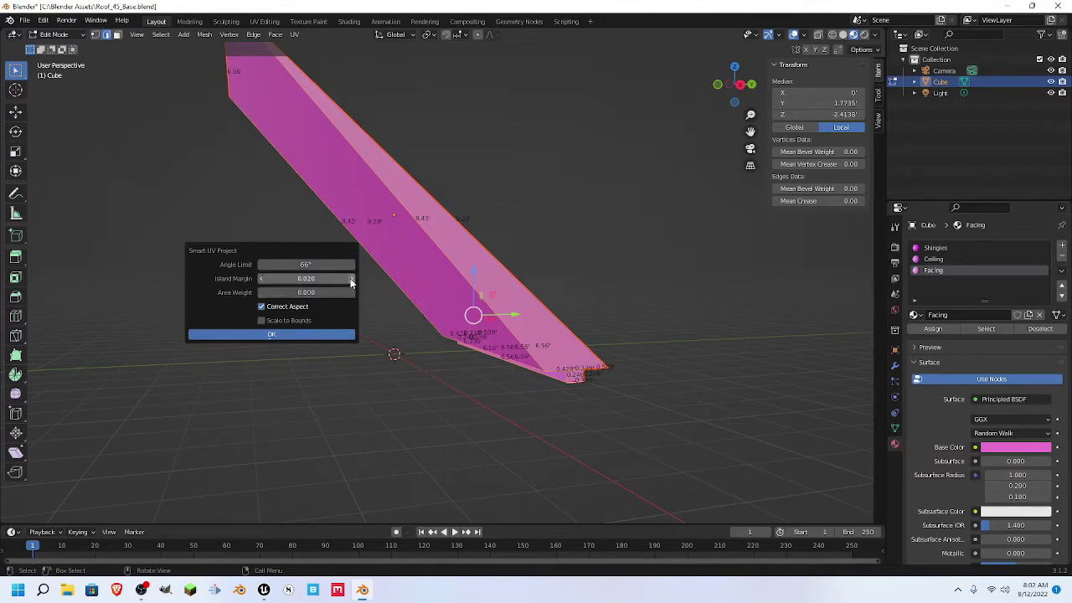
left_click(282, 336)
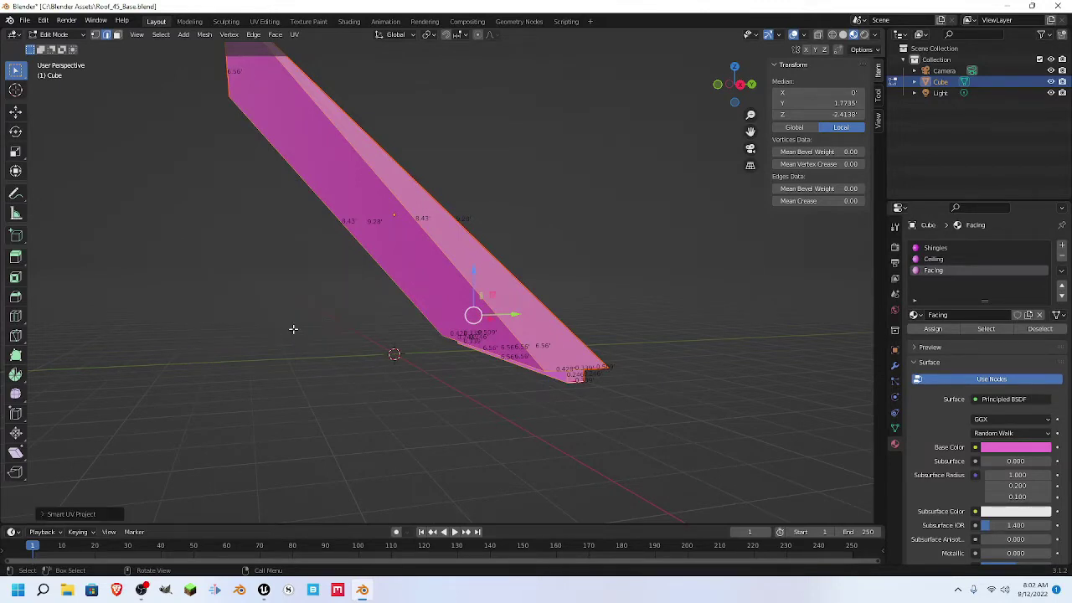
- Switch to the UV Editing workspace, select only the sloped ceiling face, and enable UV sync selection
left_click(266, 22)
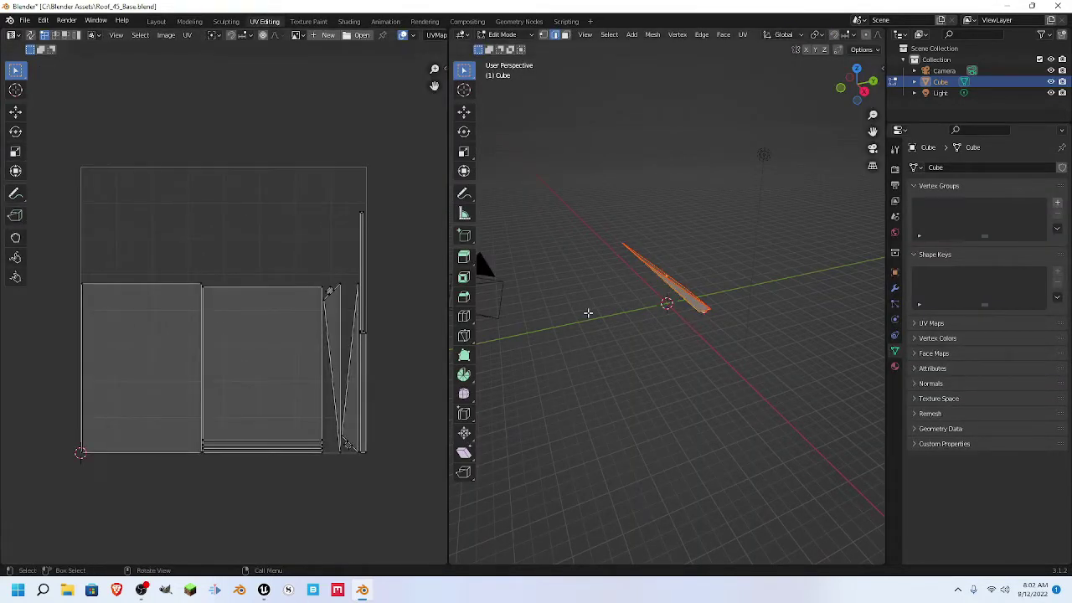
scroll(622, 287, "up", 3)
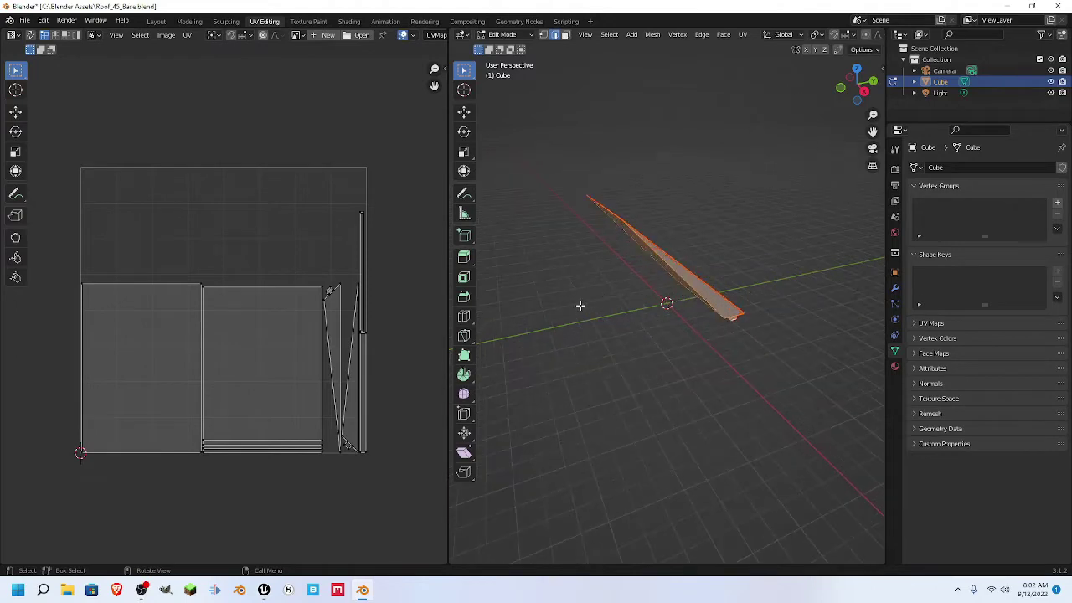
middle_click_drag(579, 306, 674, 277)
key("alt+a")
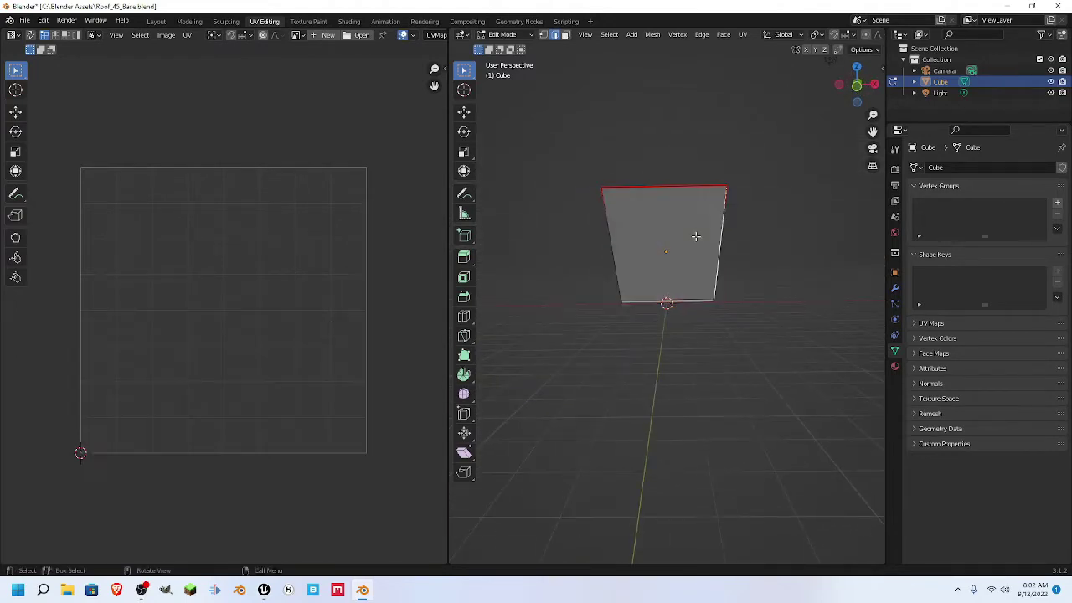
key("3")
left_click(695, 236)
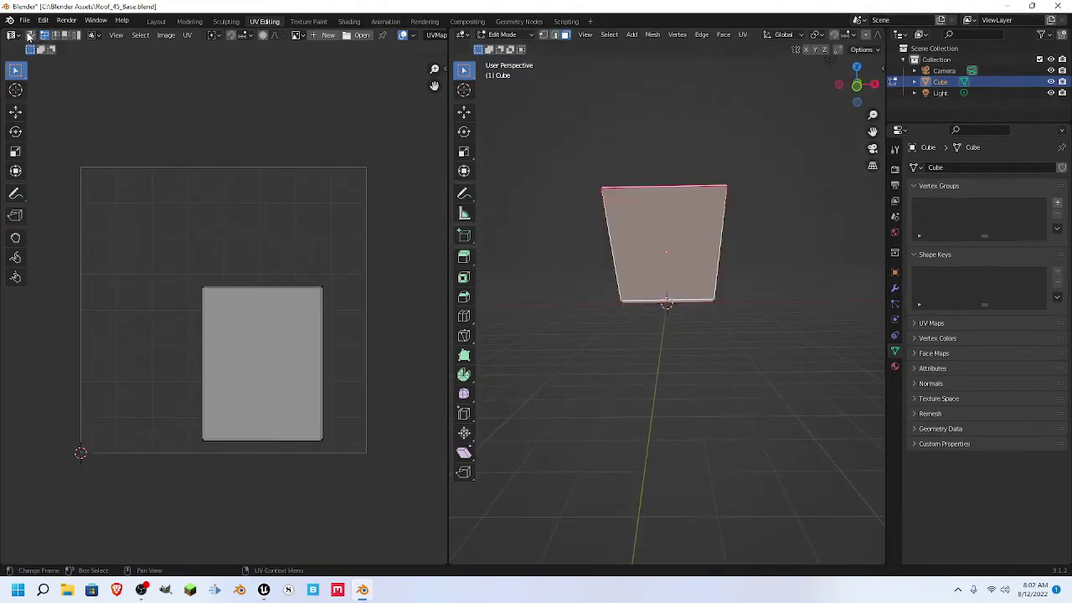
left_click(30, 35)
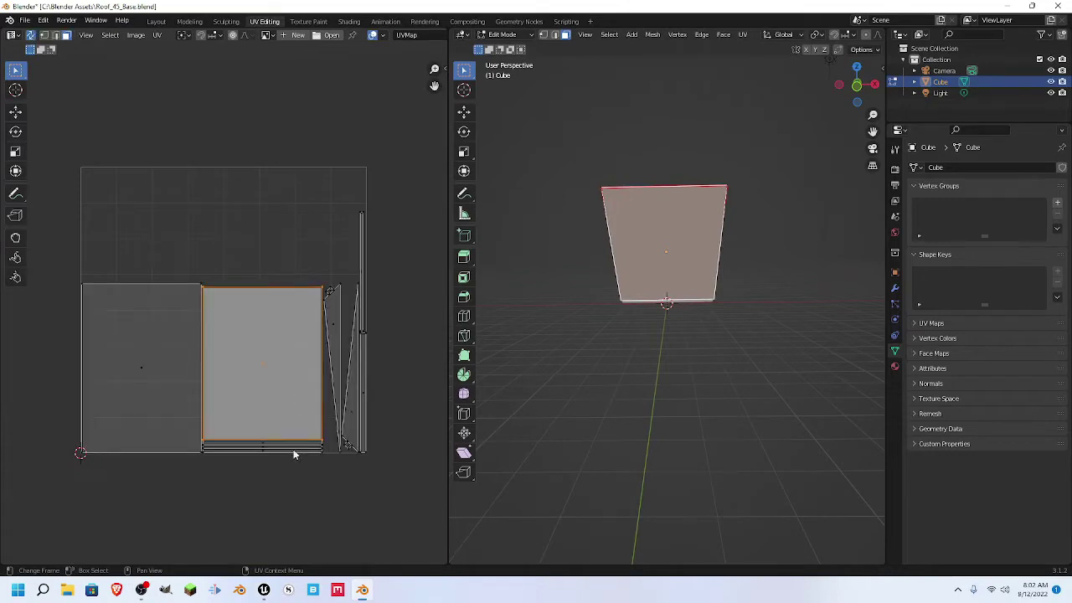
- Check which UV islands belong to the eave facing and the outer underside strip, and view the object's dimensions
middle_click_drag(578, 267, 802, 236)
left_click(668, 285)
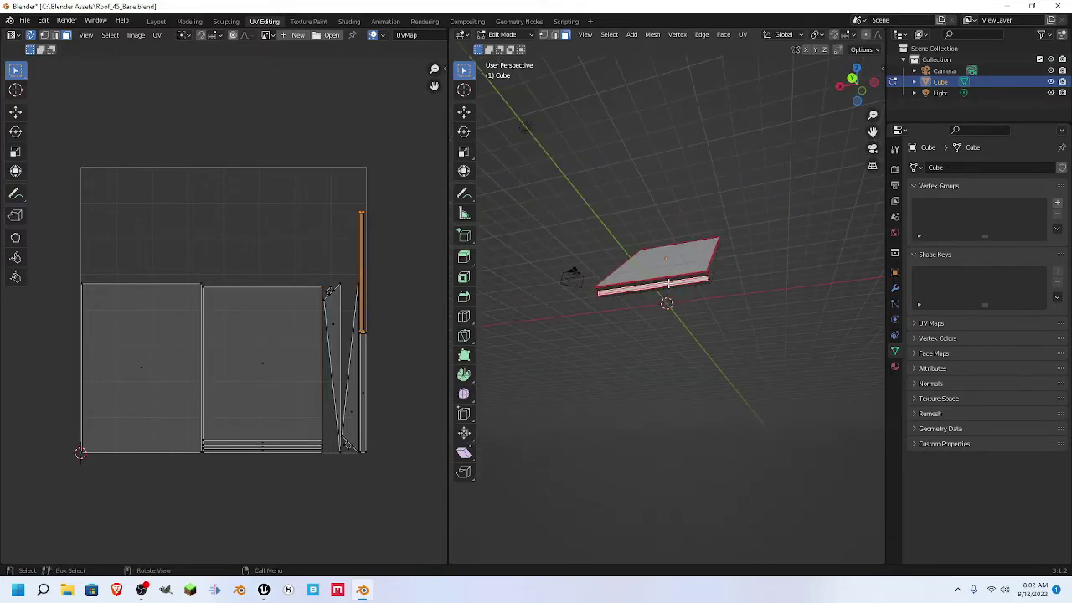
left_click(669, 279)
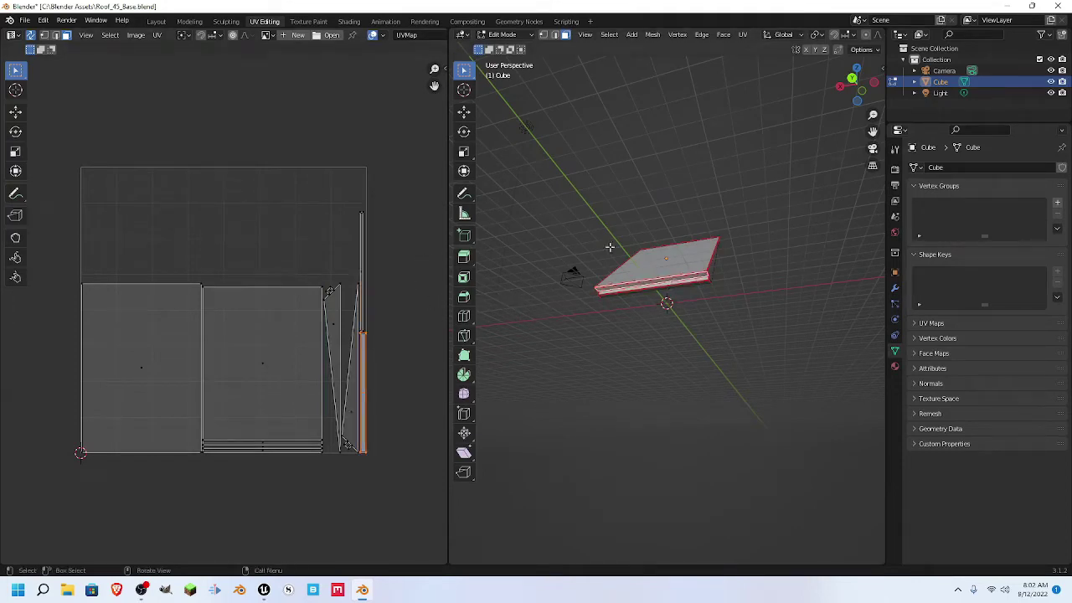
middle_click_drag(644, 242, 678, 303)
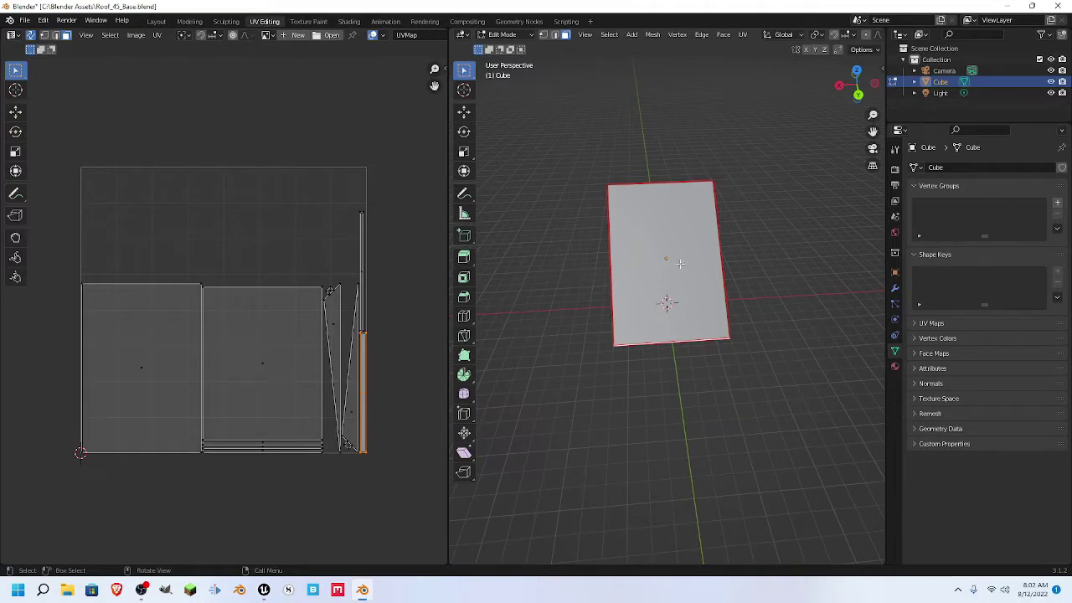
key("Tab")
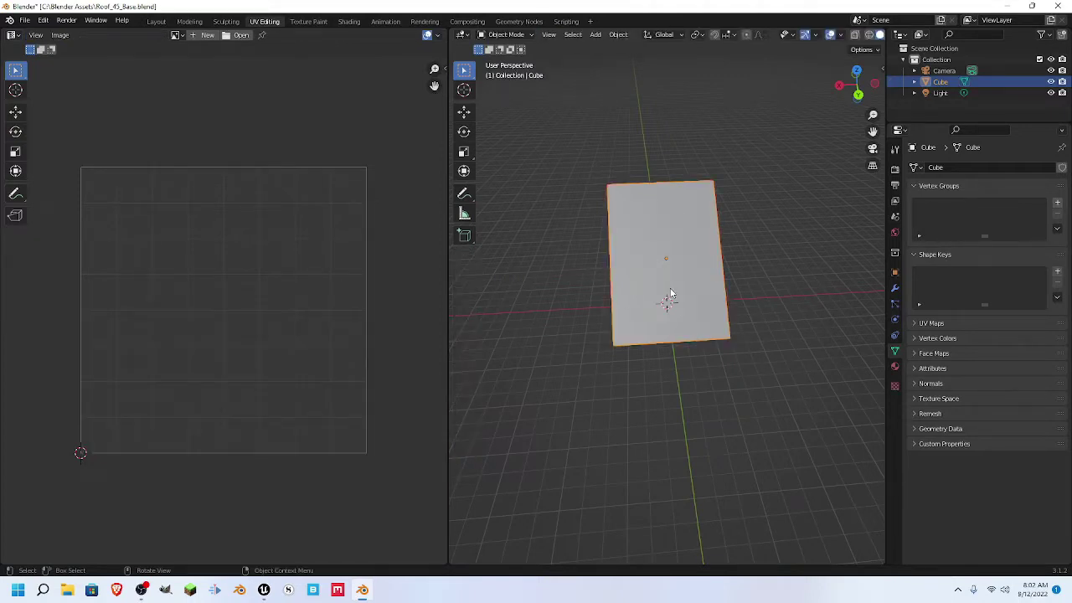
key("n")
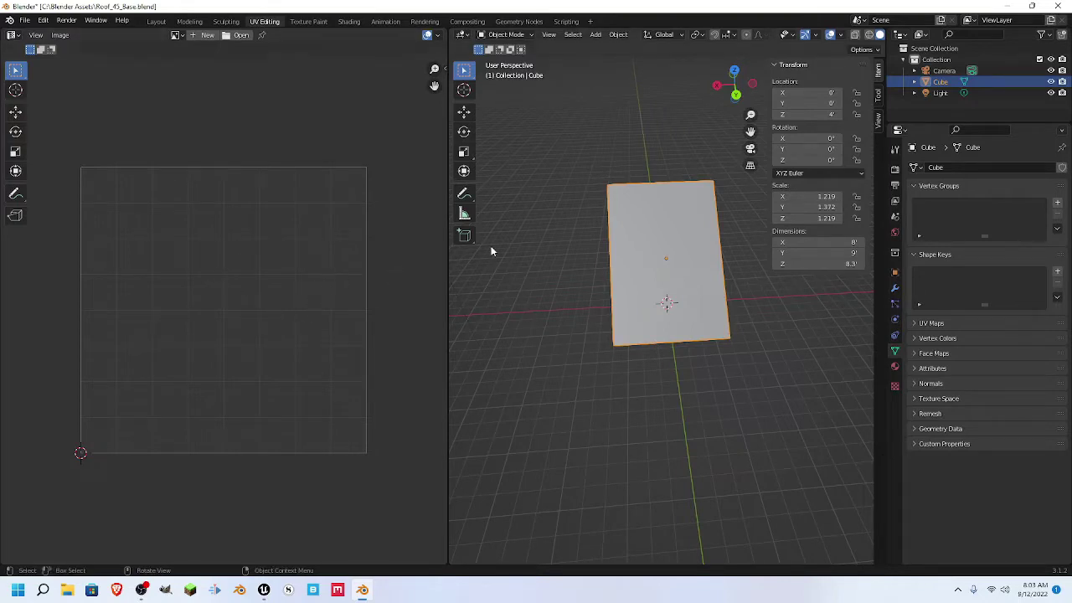
key("Tab")
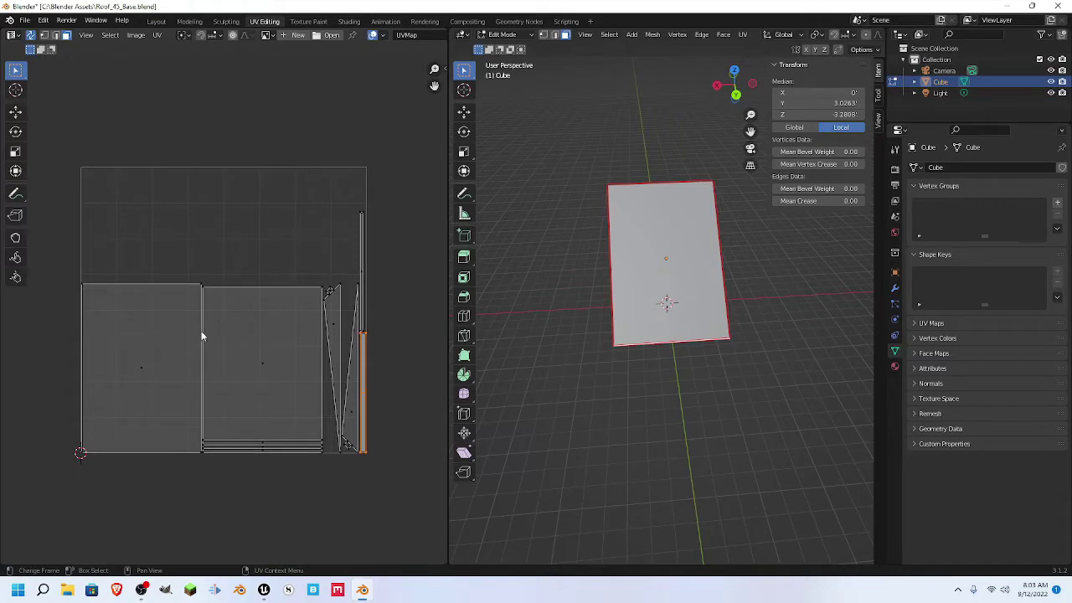
- Scale the shingle face's UV island by about 1.70 to span the UV square's full height, and align it with the square's left edge
left_click(154, 363)
key("g")
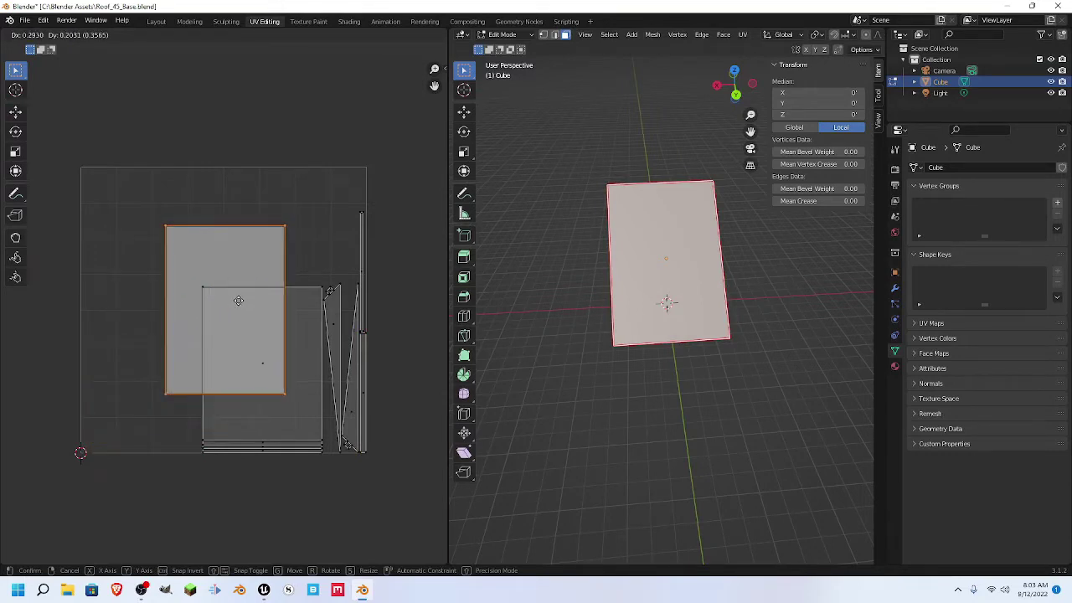
left_click(239, 301)
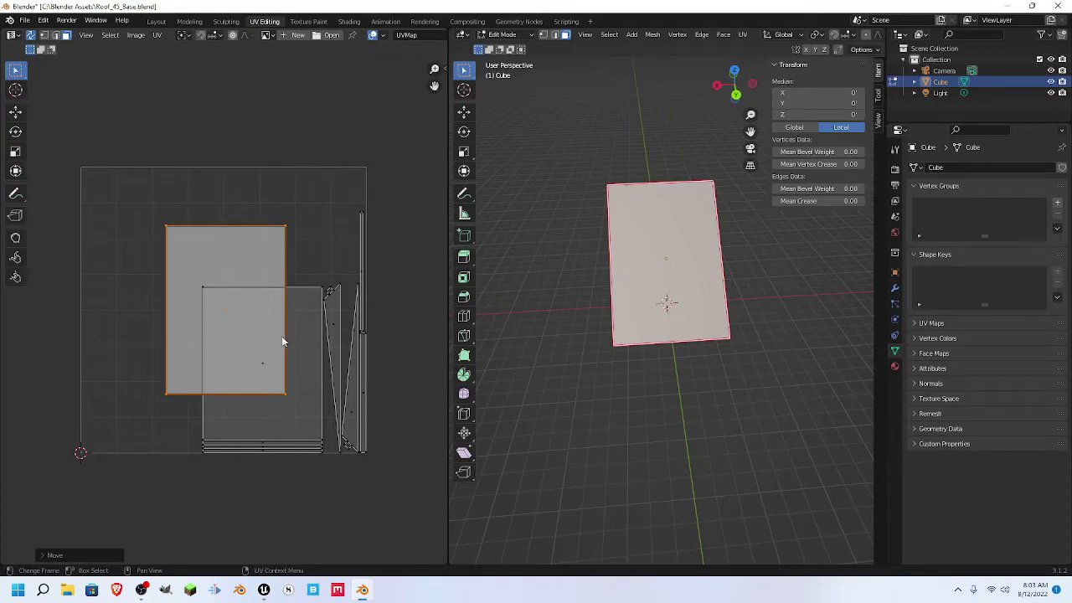
key("s")
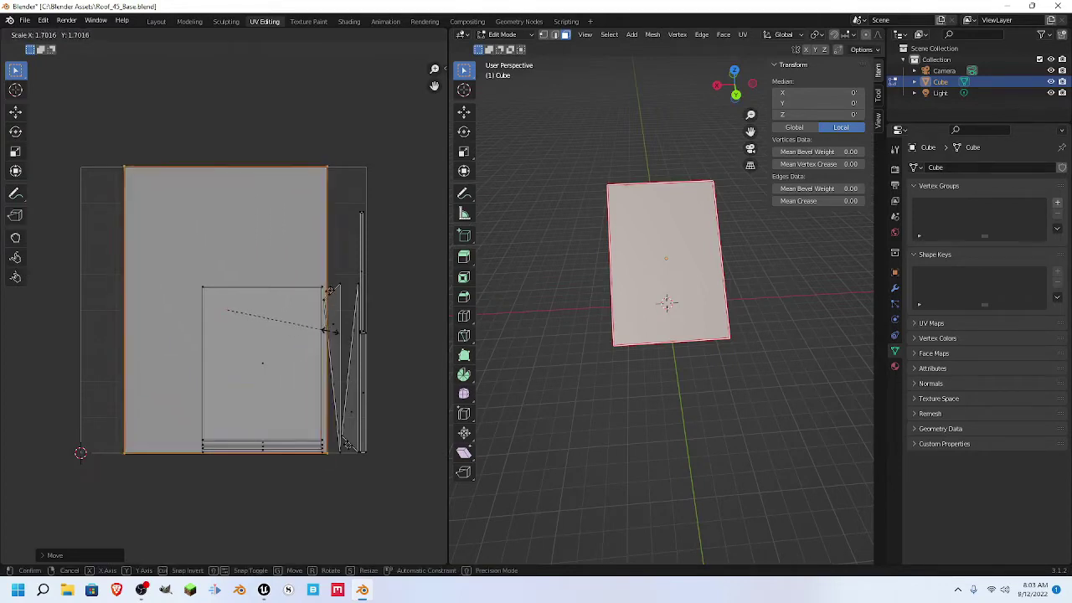
left_click(327, 330)
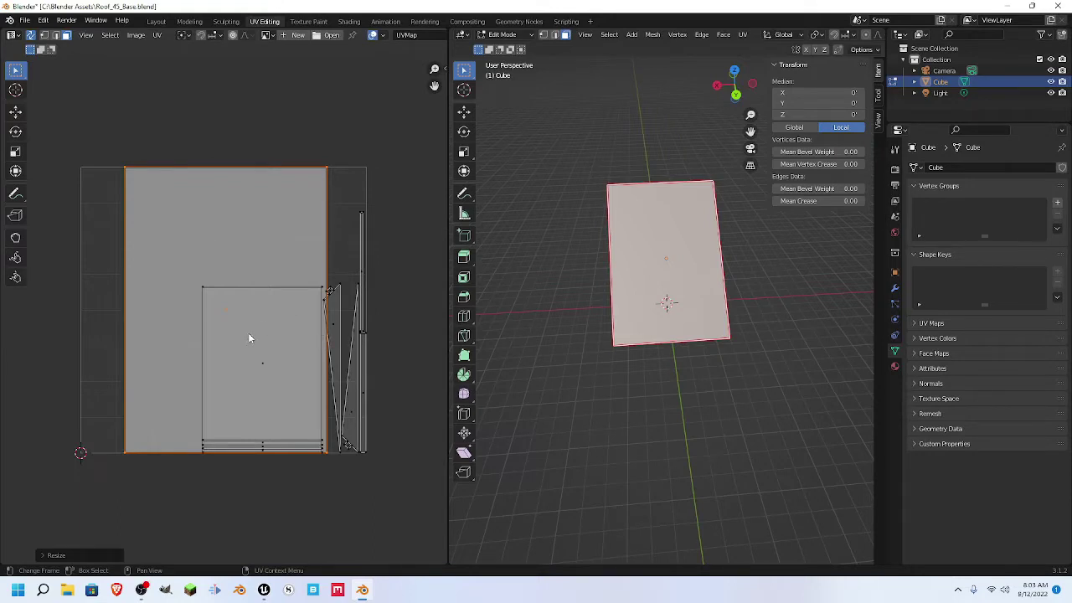
key("g")
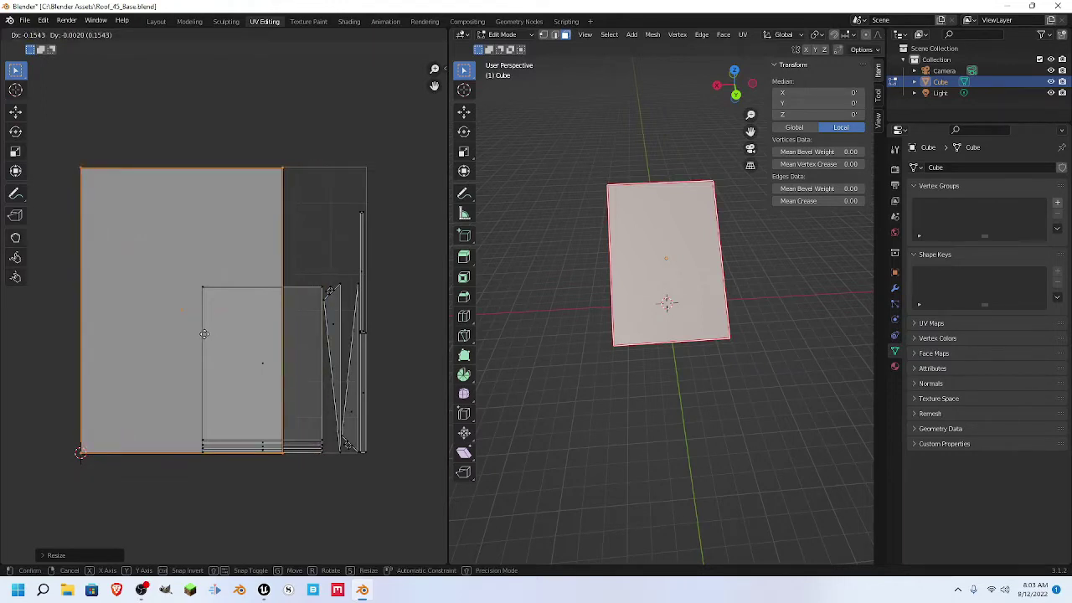
left_click(203, 334)
- Enlarge the ceiling face's UV island about 1.8 times to nearly fill the UV square's height, and align it near the square's left edge
left_click(300, 360)
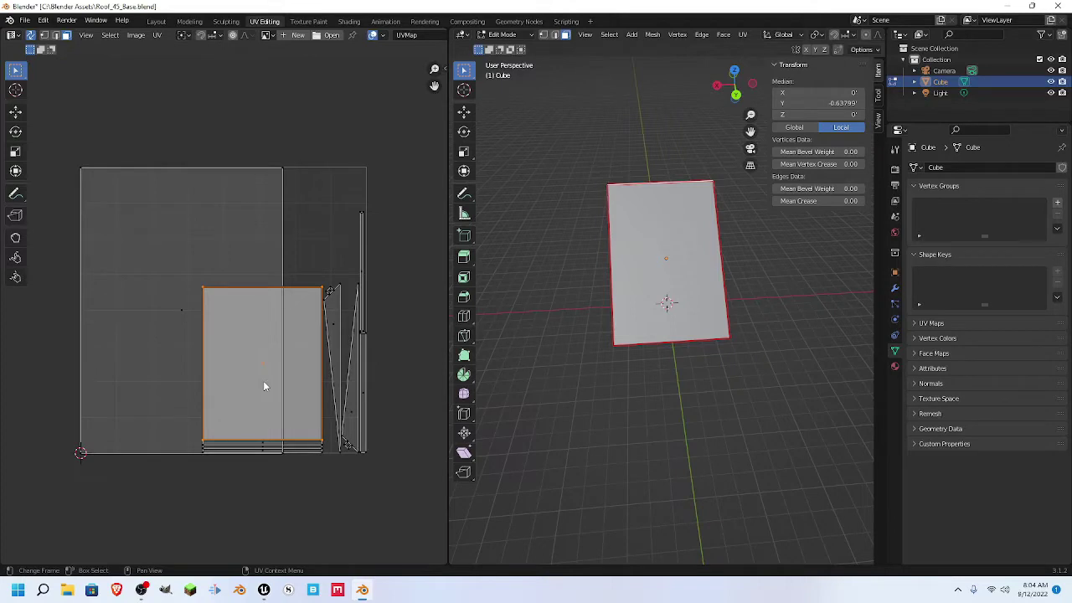
key("g")
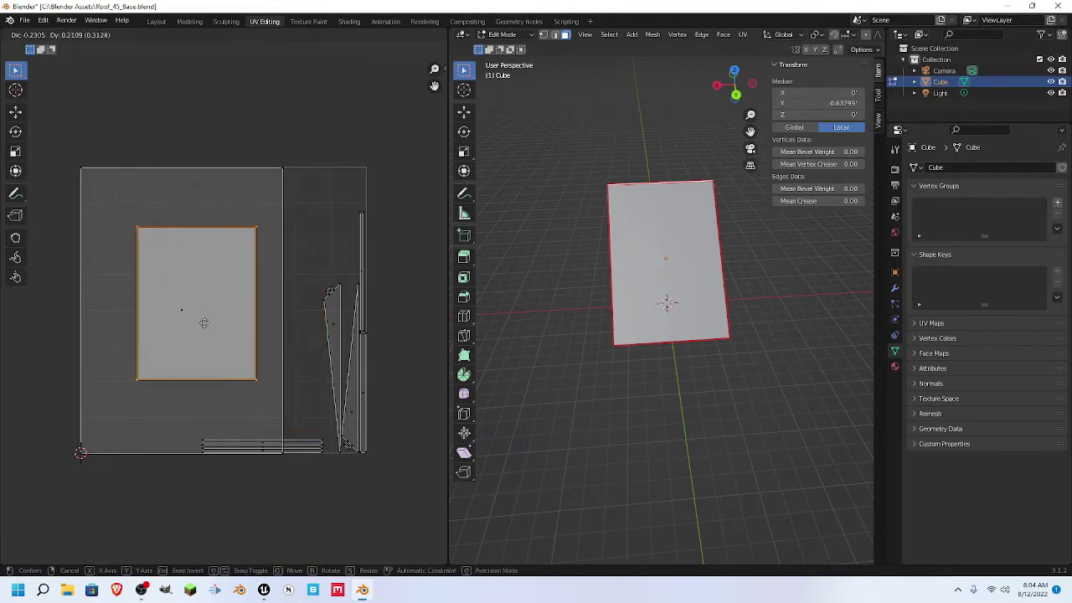
left_click(226, 325)
key("s")
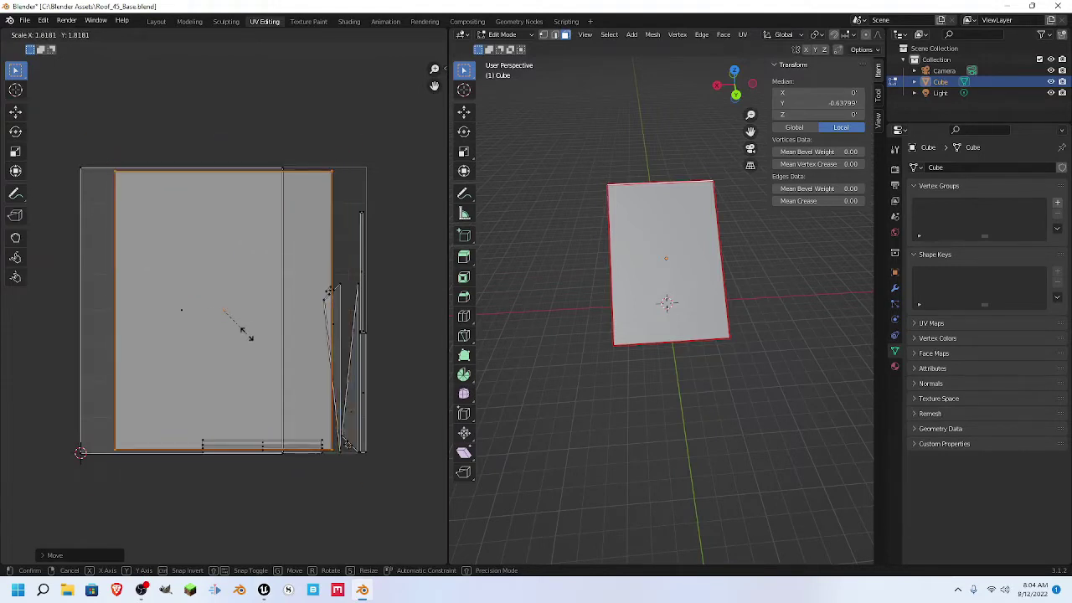
left_click(248, 334)
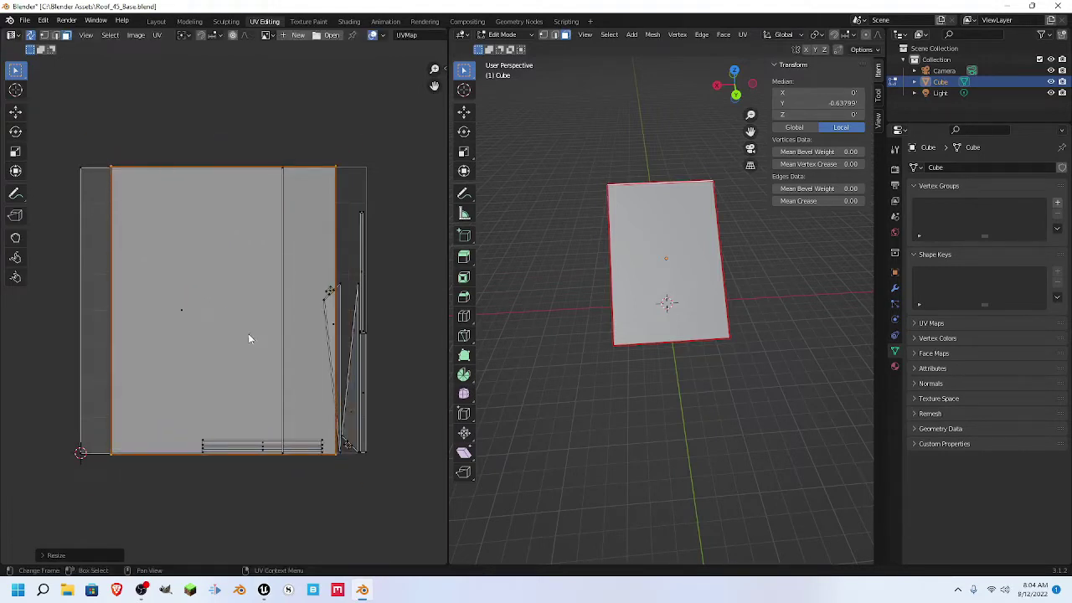
key("g")
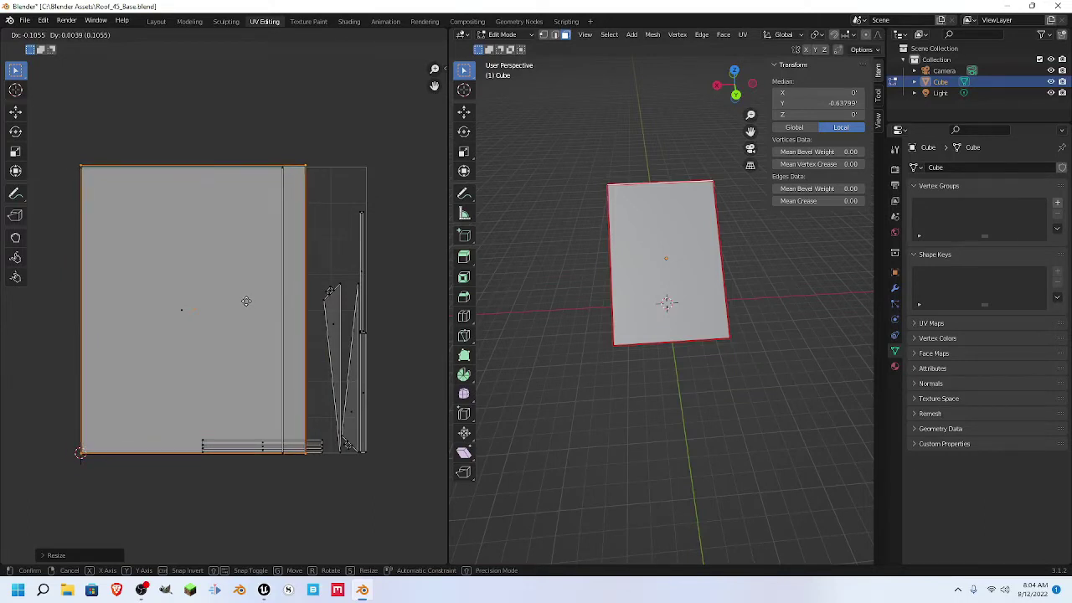
left_click(246, 301)
key("s")
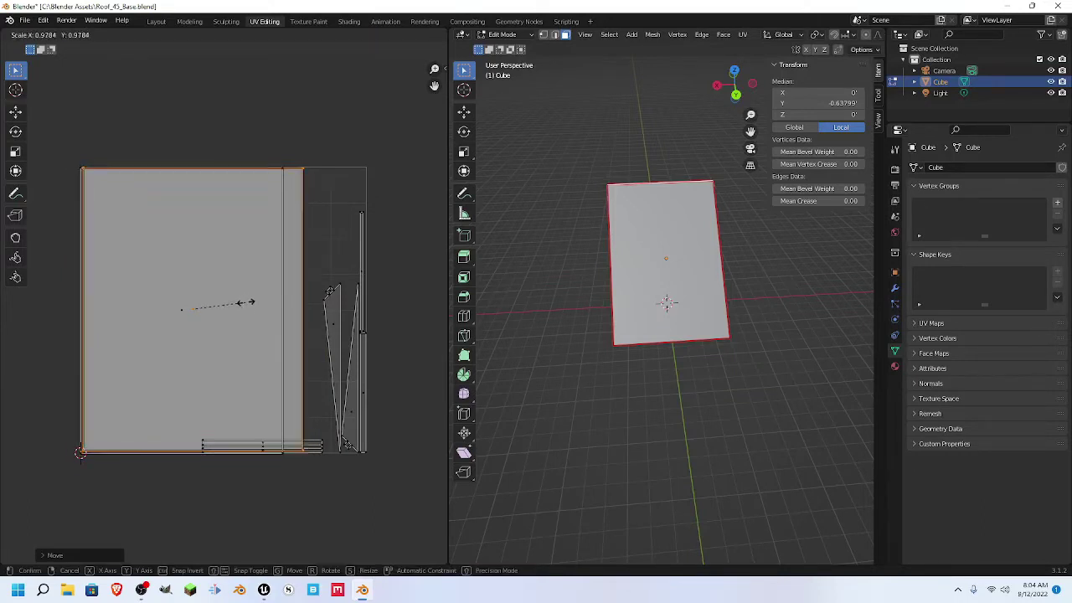
left_click(246, 304)
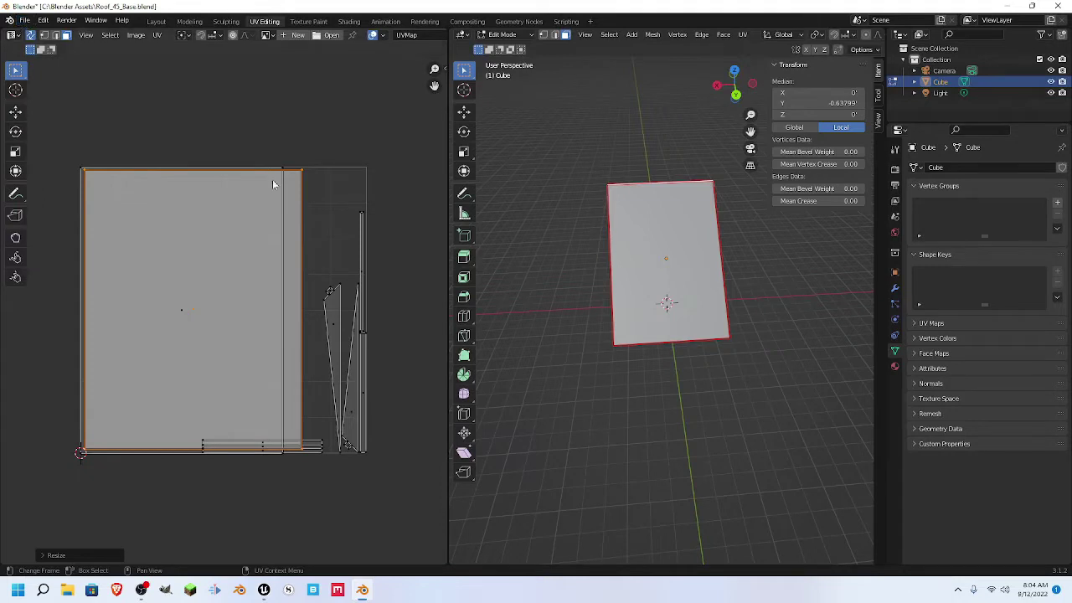
- Save the Blender file and set up an FBX export limited to selected objects and the Mesh object type
left_click(24, 19)
left_click(66, 95)
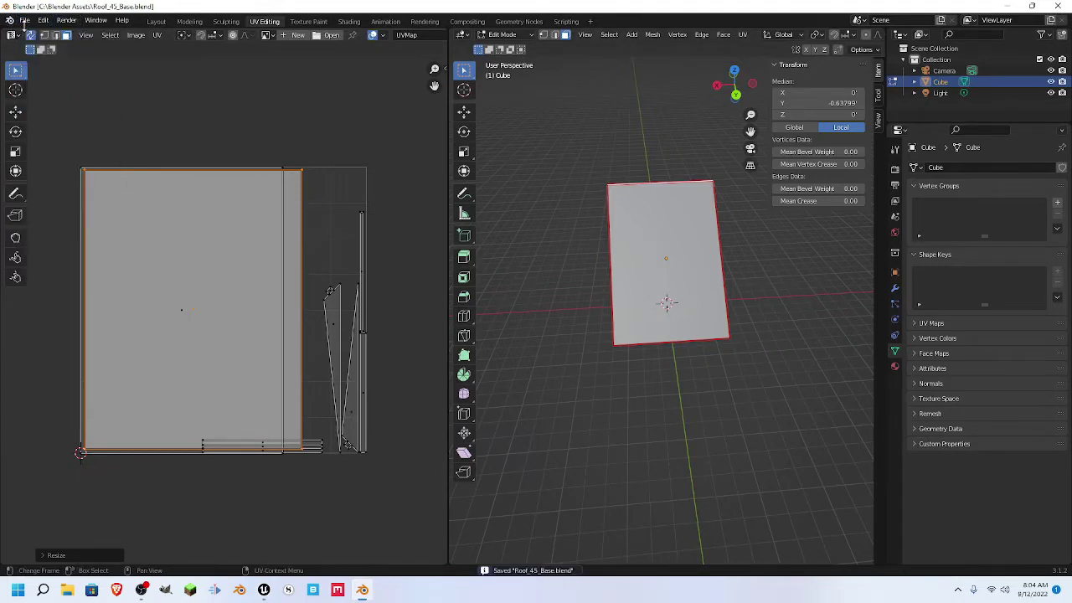
left_click(23, 24)
mouse_move(55, 182)
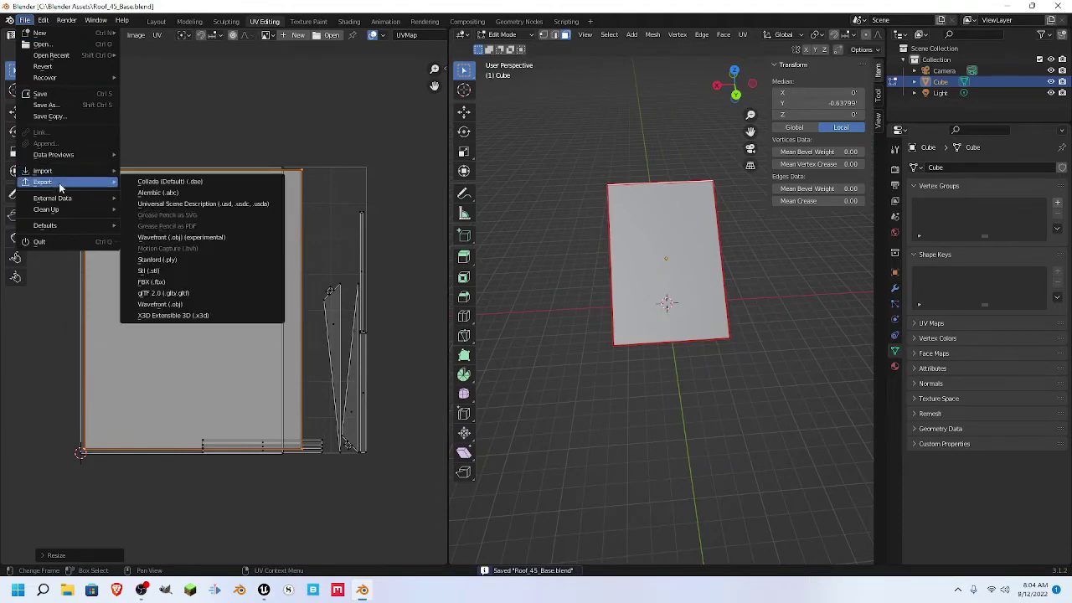
left_click(193, 282)
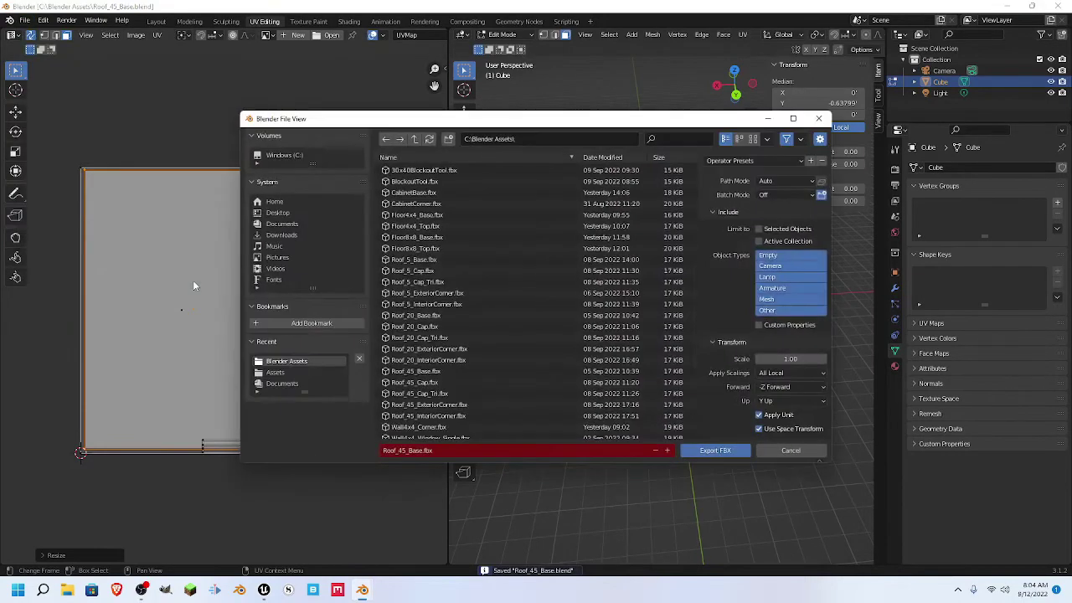
left_click(760, 229)
left_click(782, 299)
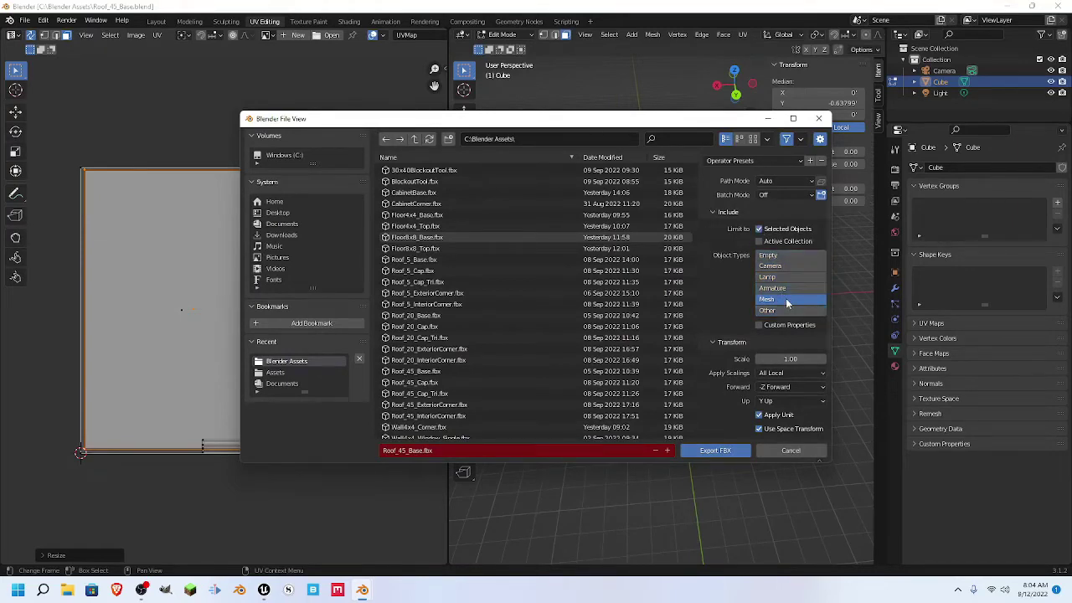
- Set X Forward, Z Up and Face smoothing for the export, and export over Roof_45_Base.fbx
left_click(788, 387)
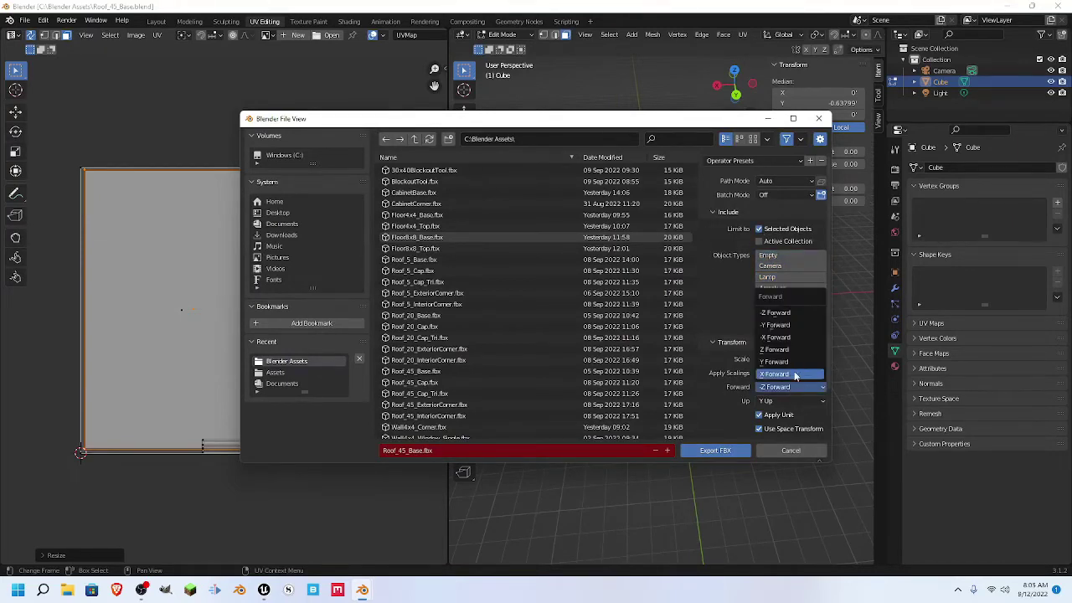
left_click(795, 375)
left_click(790, 401)
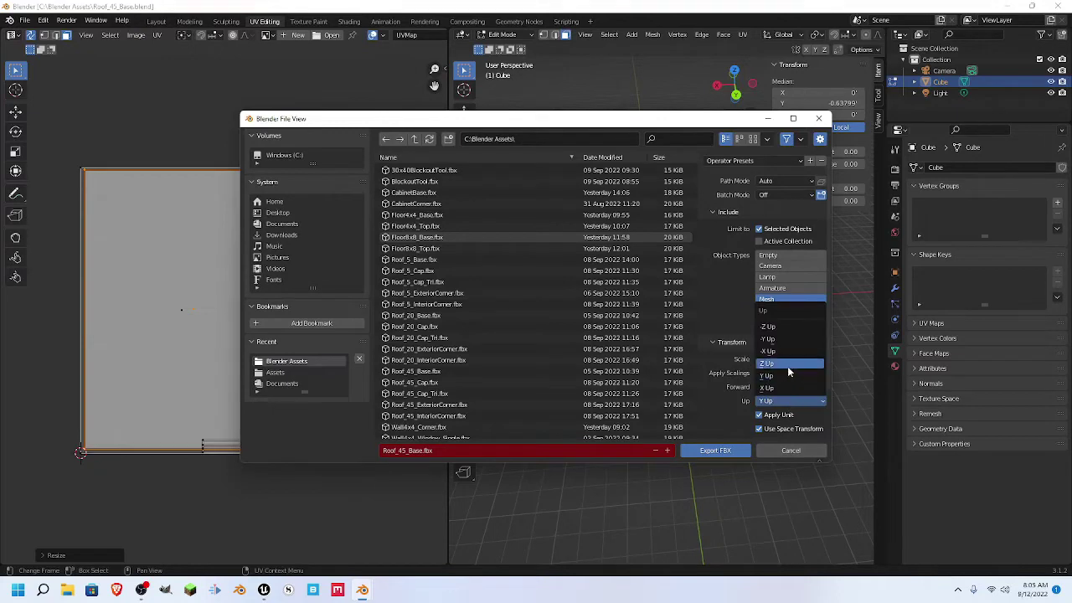
left_click(787, 364)
scroll(772, 407, "down", 3)
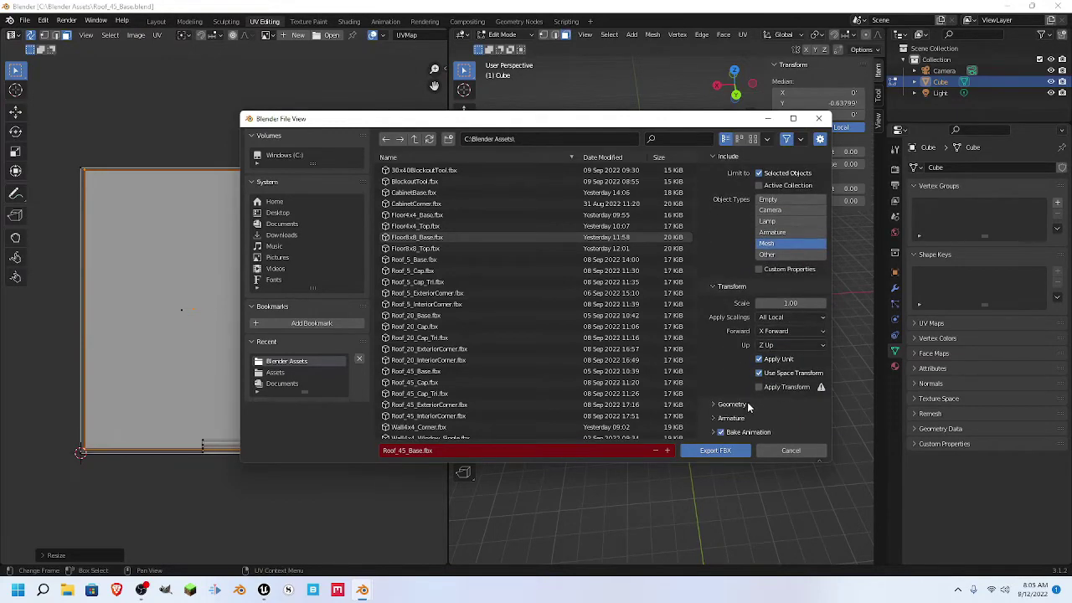
left_click(749, 406)
left_click(793, 421)
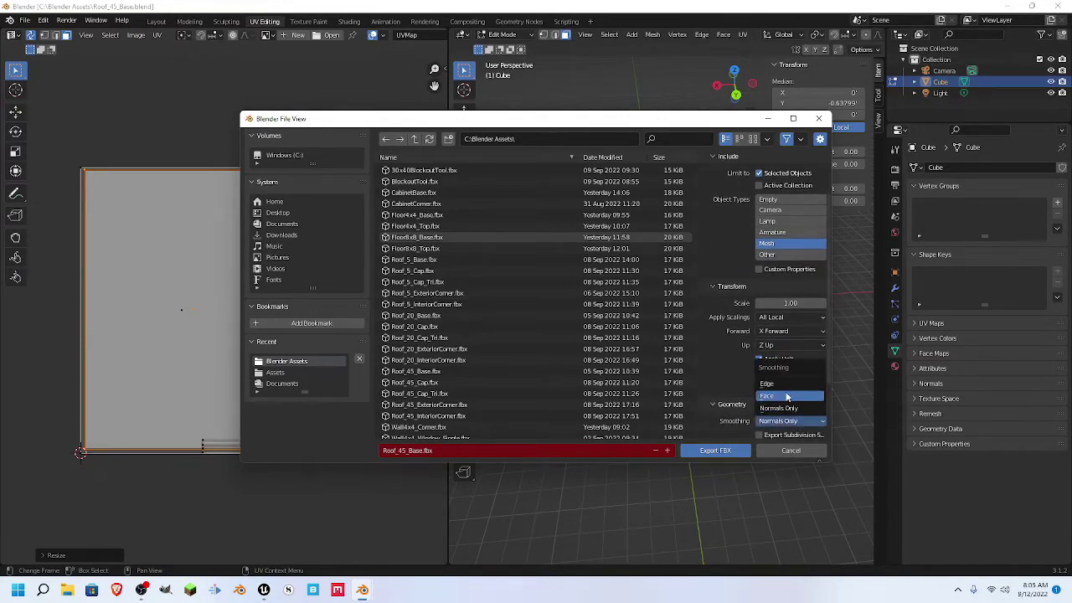
left_click(785, 396)
left_click(715, 450)
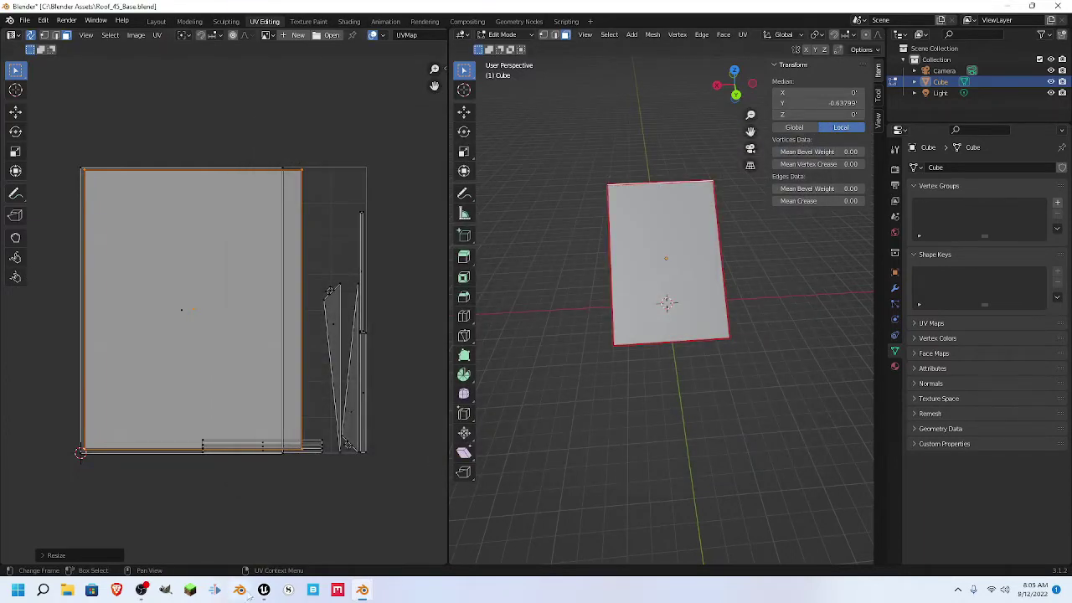
- Switch to Unreal Editor and open the 45 folder inside PittsMeshes/Roofs
left_click(264, 591)
scroll(735, 443, "down", 3)
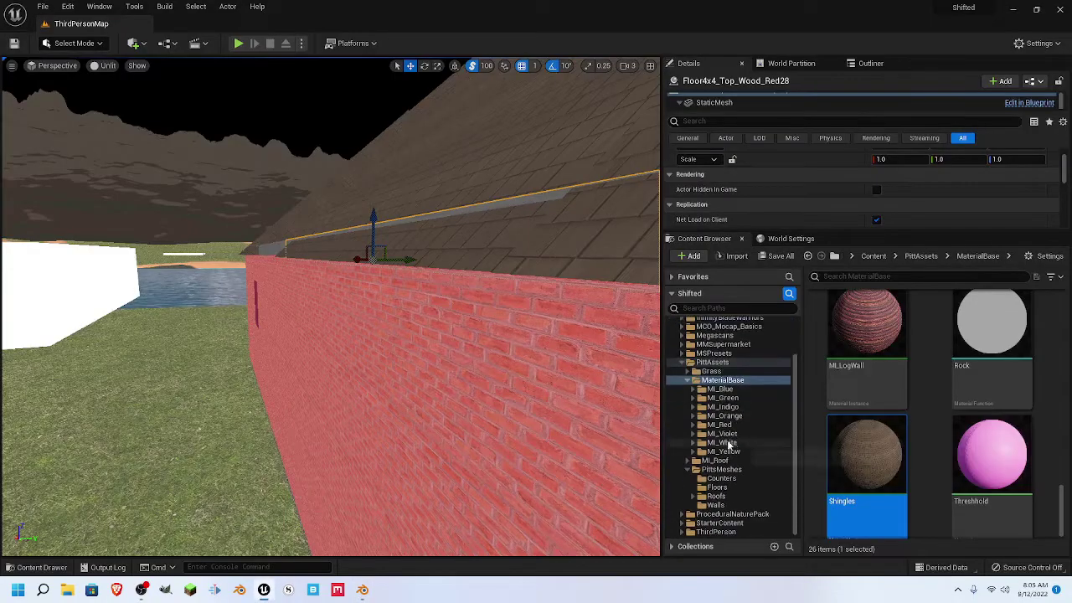
left_click(723, 498)
scroll(937, 455, "up", 2)
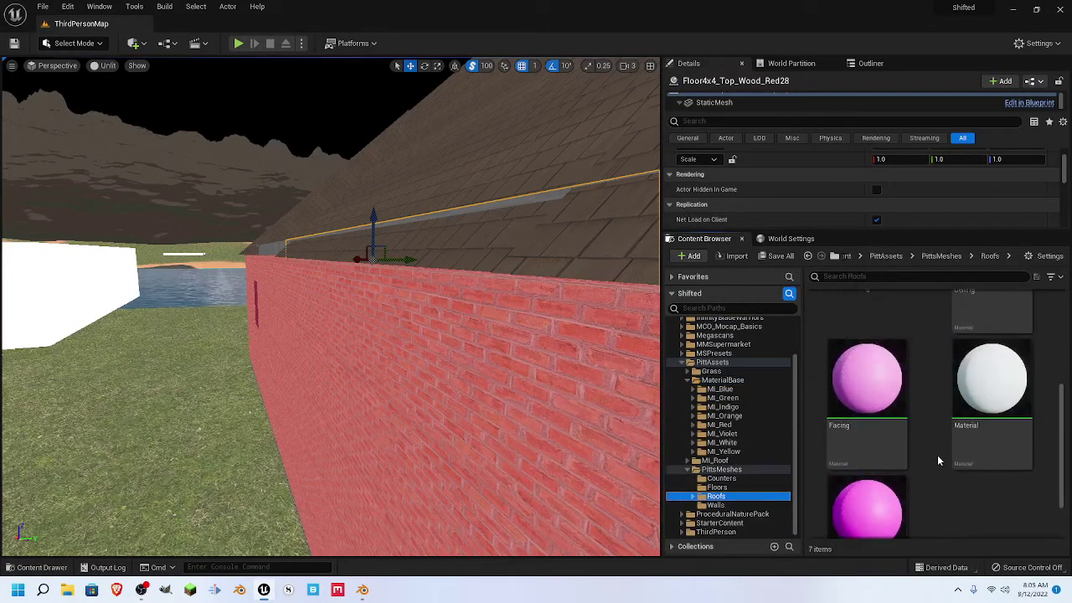
left_click(692, 496)
scroll(725, 486, "down", 1)
left_click(716, 496)
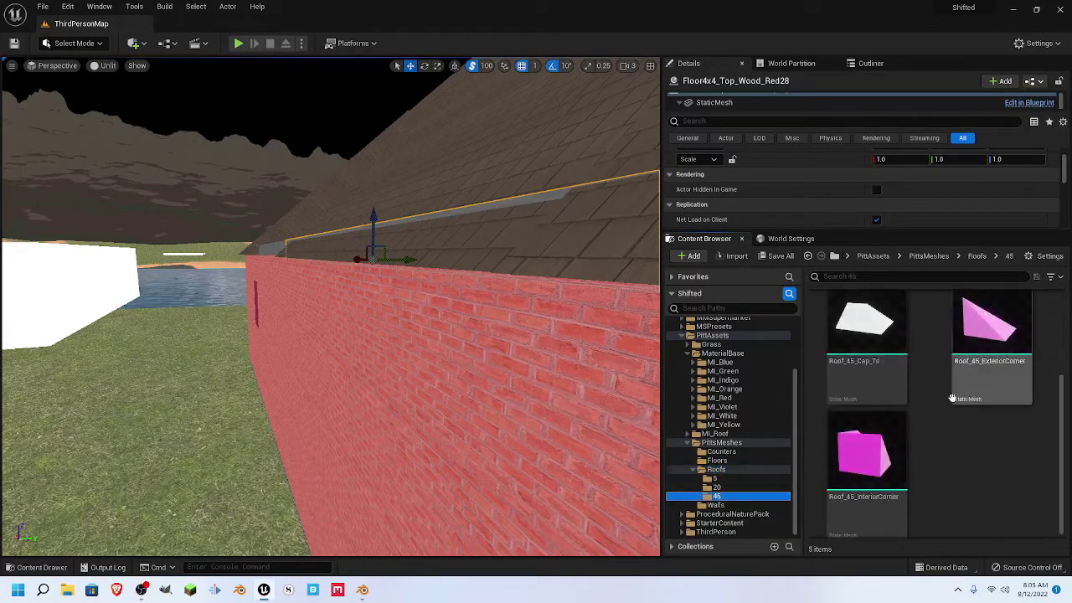
- Reimport the Roof_45_Base static mesh from its updated FBX file
scroll(951, 460, "up", 3)
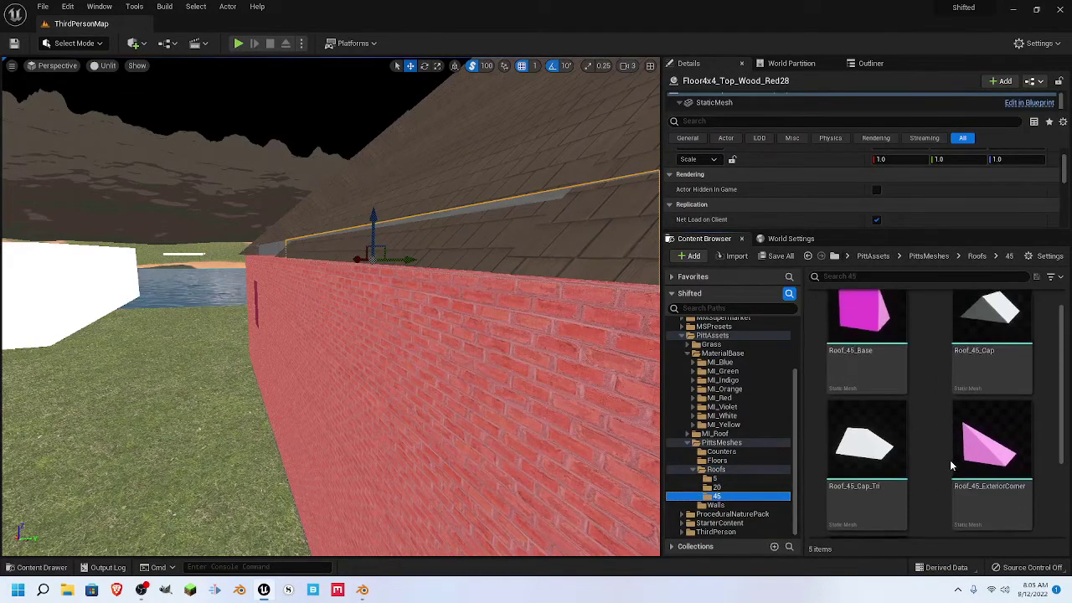
left_click(856, 339)
right_click(856, 342)
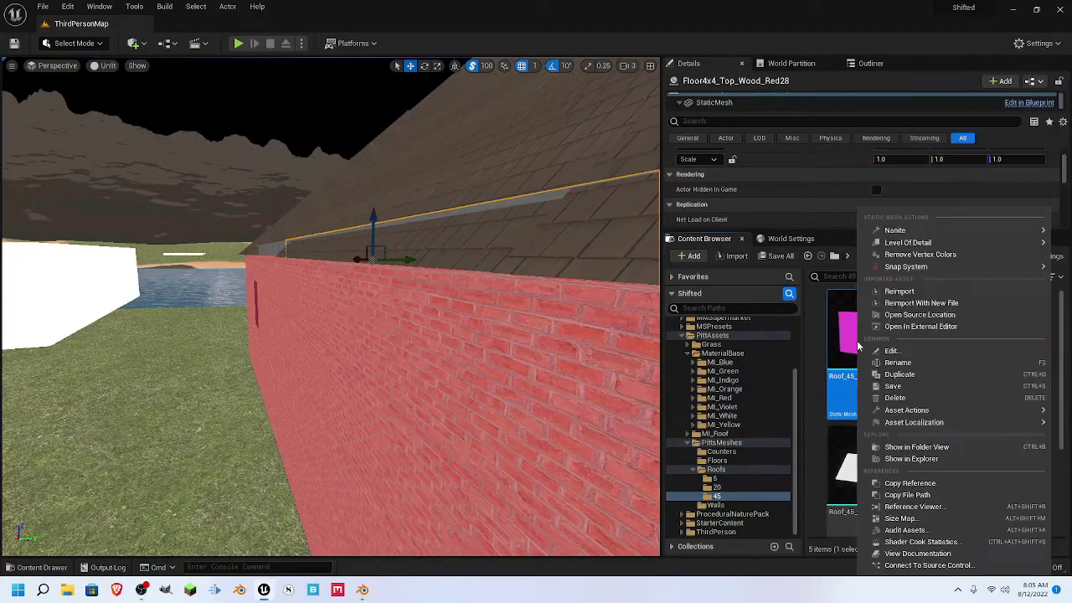
left_click(918, 291)
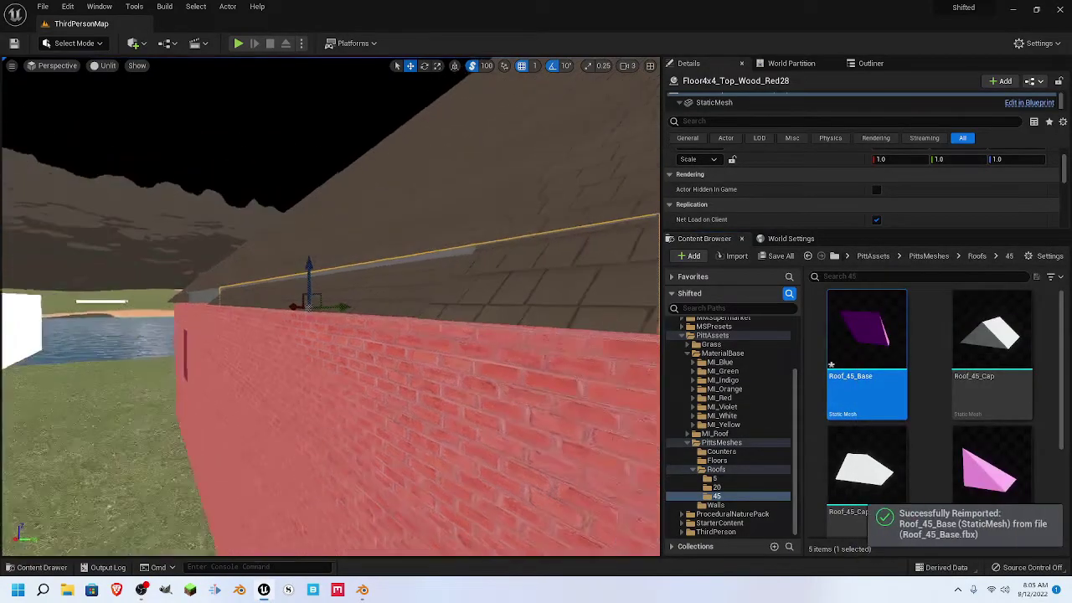
- Select the placed 45-degree roof piece in the level, focus on it, and examine the shingle texture's proportions on its slope
right_click_drag(494, 293, 393, 251)
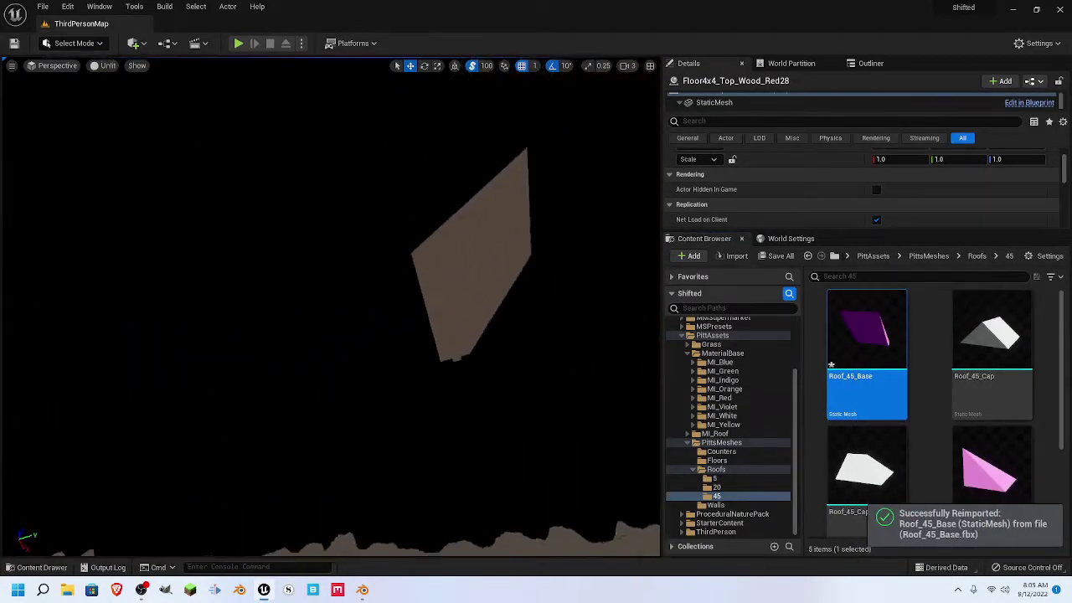
left_click(495, 292)
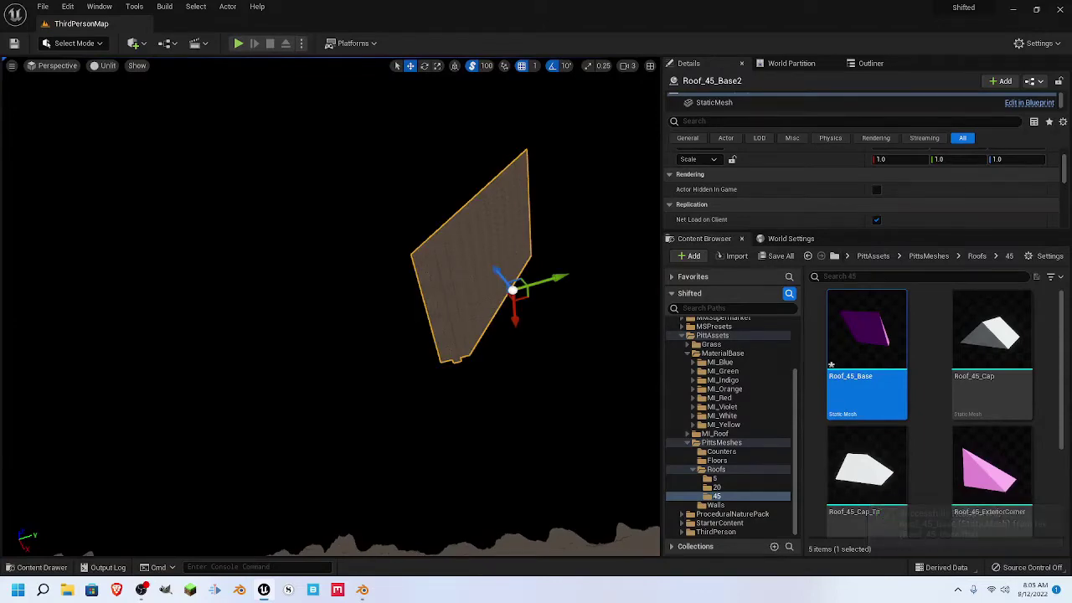
key("f")
right_click_drag(331, 307, 444, 369)
right_click_drag(339, 276, 376, 293)
right_click_drag(310, 295, 416, 318)
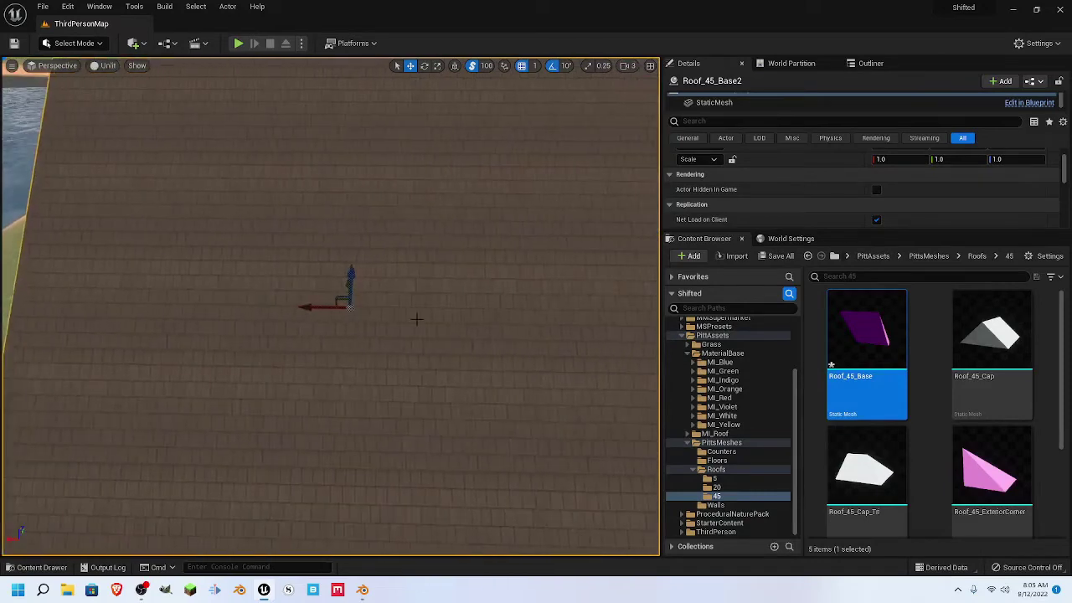
right_click_drag(348, 334, 339, 295)
- Switch to Blender and widen the shingle face's UV island about 1.4 times along X, moving it to fill the UV square
left_click(360, 588)
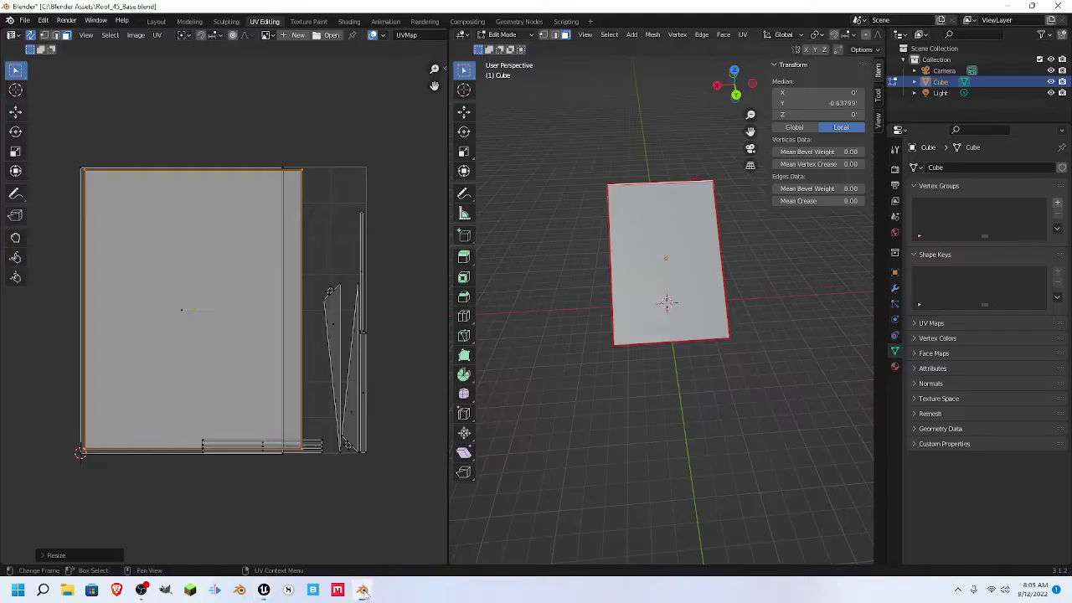
left_click(671, 271)
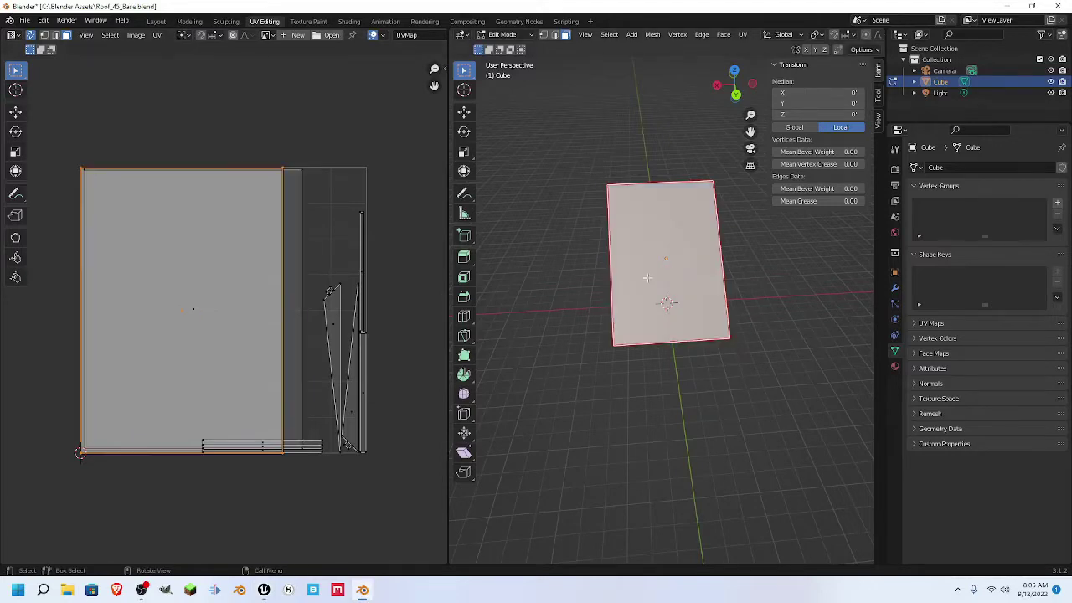
key("s")
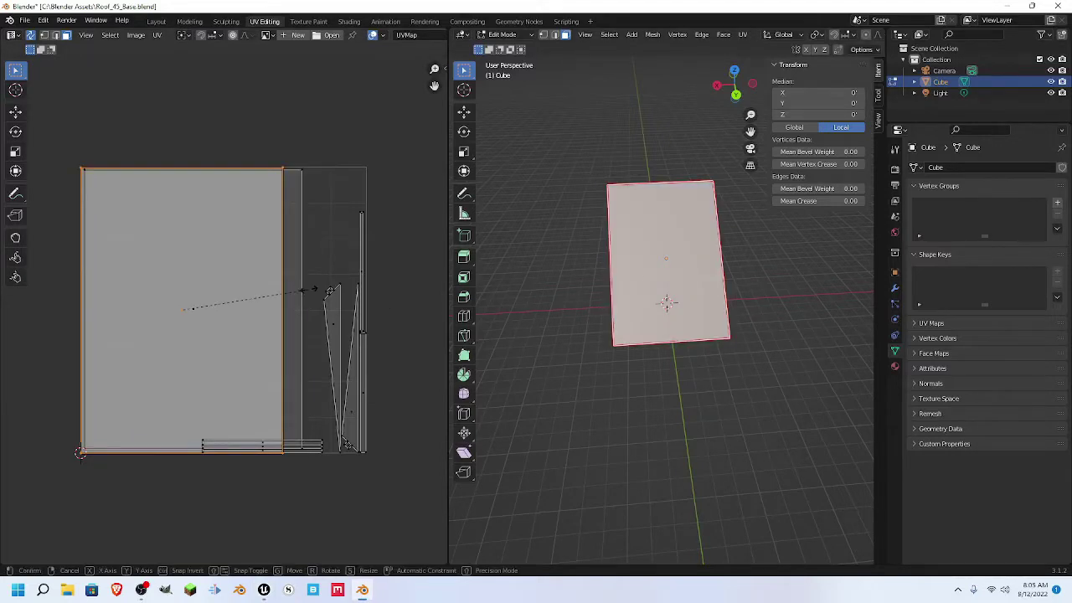
key("x")
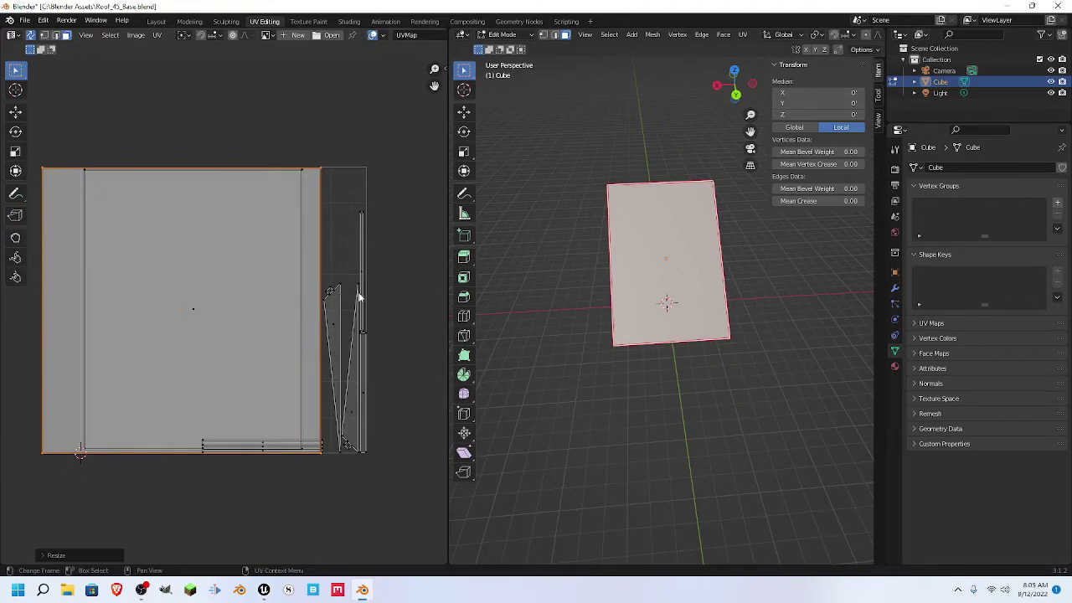
left_click(369, 293)
key("g")
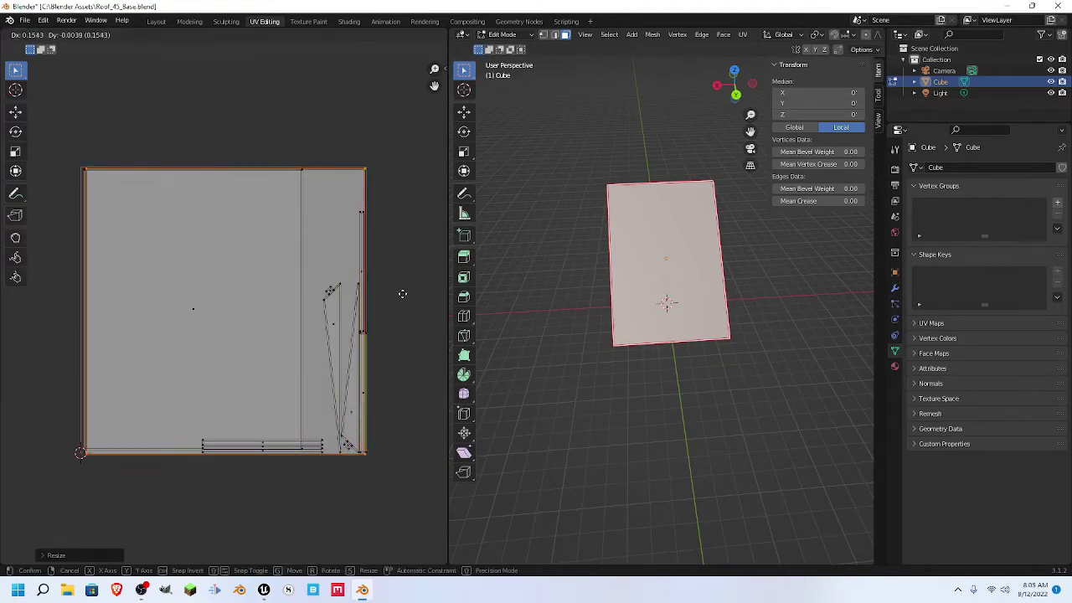
left_click(402, 294)
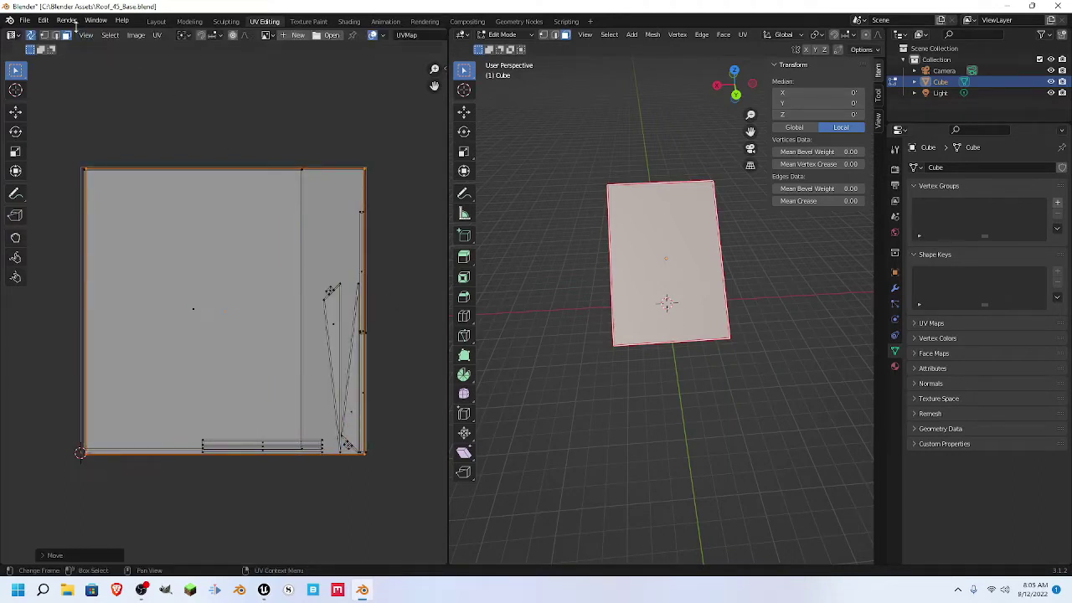
- Save the Blender file and export the roof again over Roof_45_Base.fbx with the same FBX settings
left_click(25, 20)
left_click(65, 100)
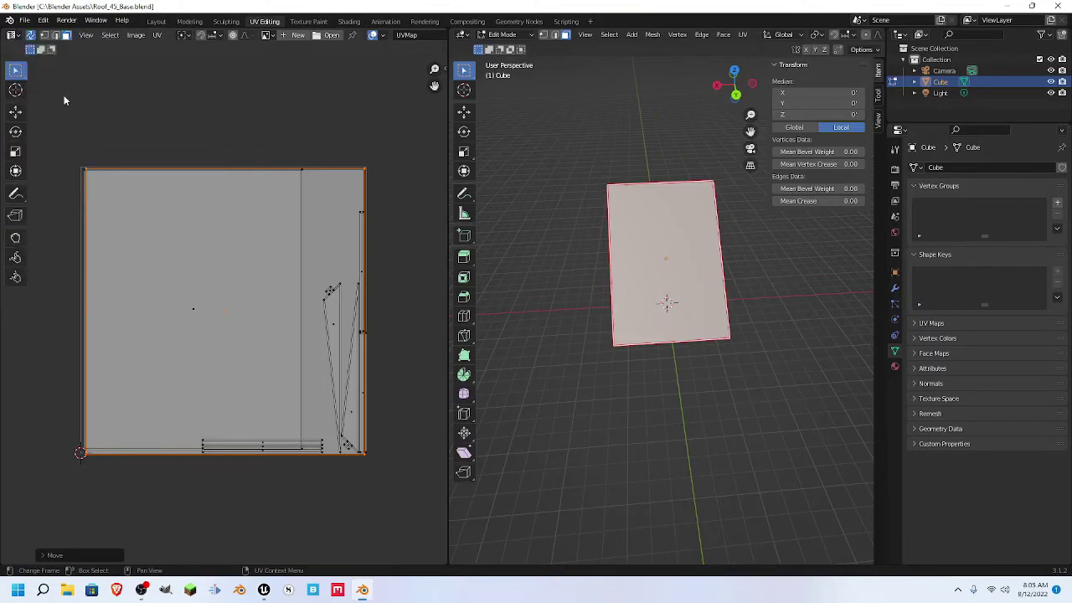
left_click(25, 20)
mouse_move(60, 183)
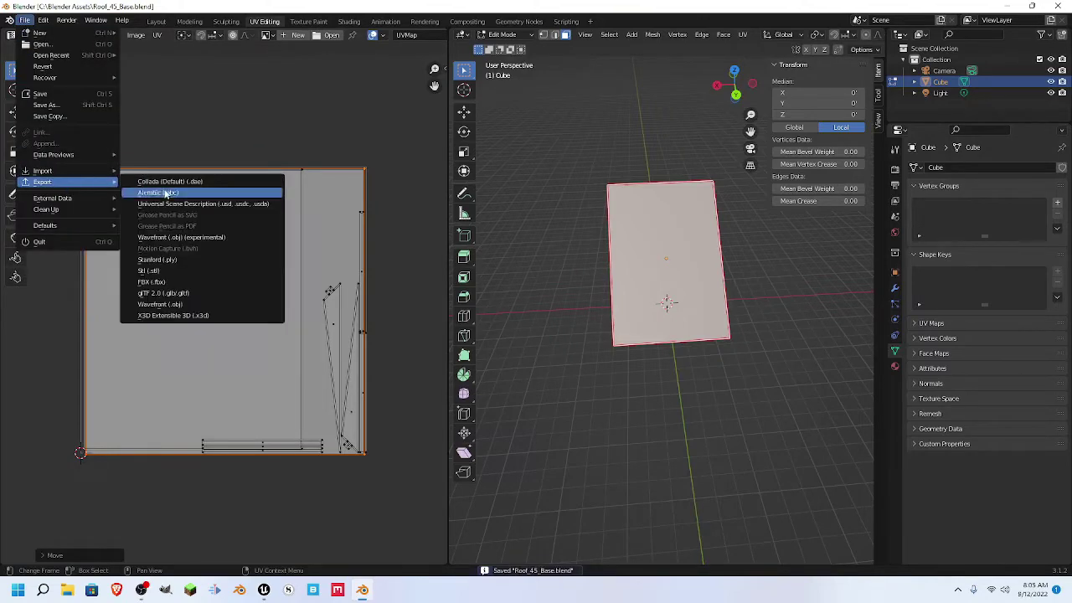
left_click(189, 283)
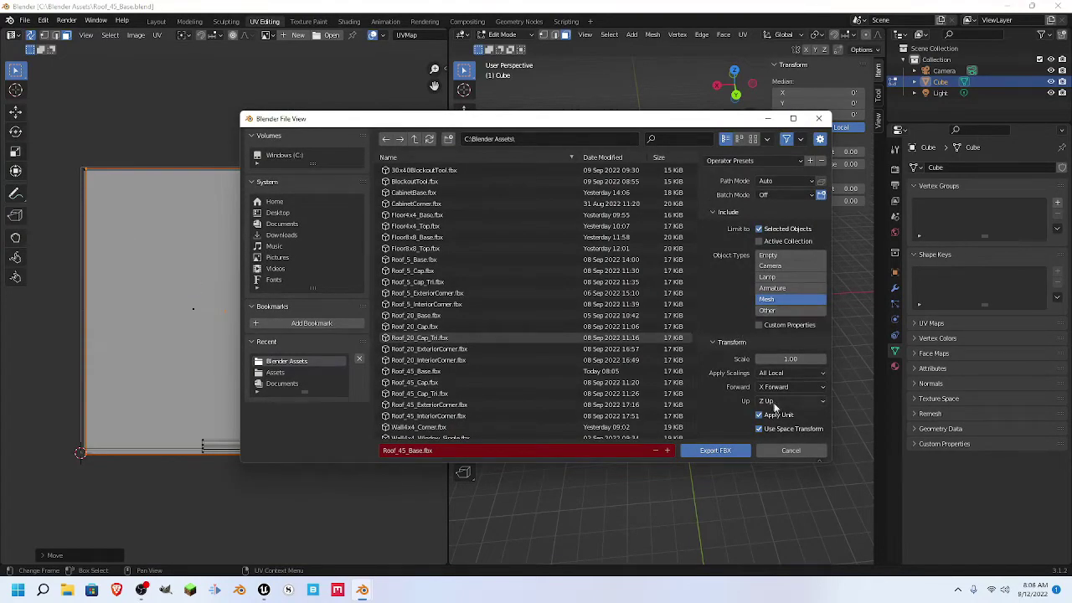
left_click(714, 449)
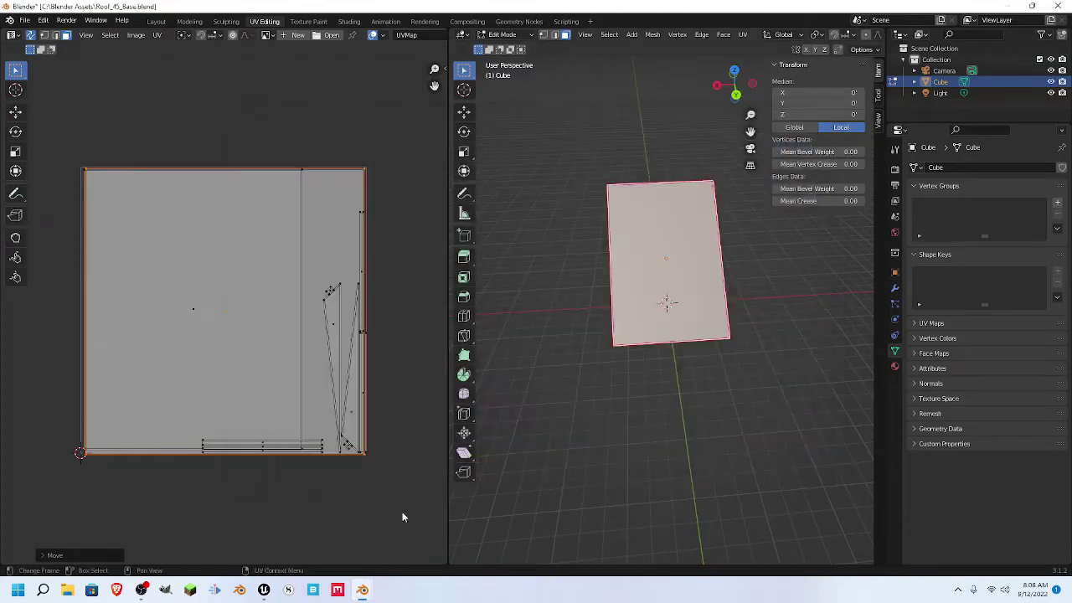
- Switch to Unreal Engine and reimport the Roof_45_Base static mesh from its newly exported FBX
left_click(264, 589)
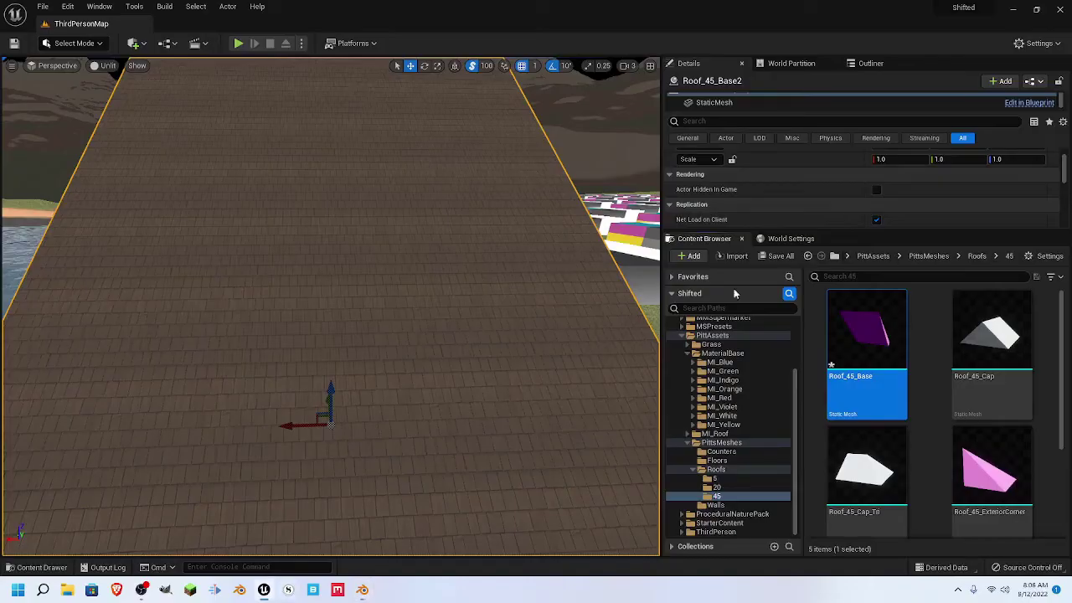
right_click(856, 339)
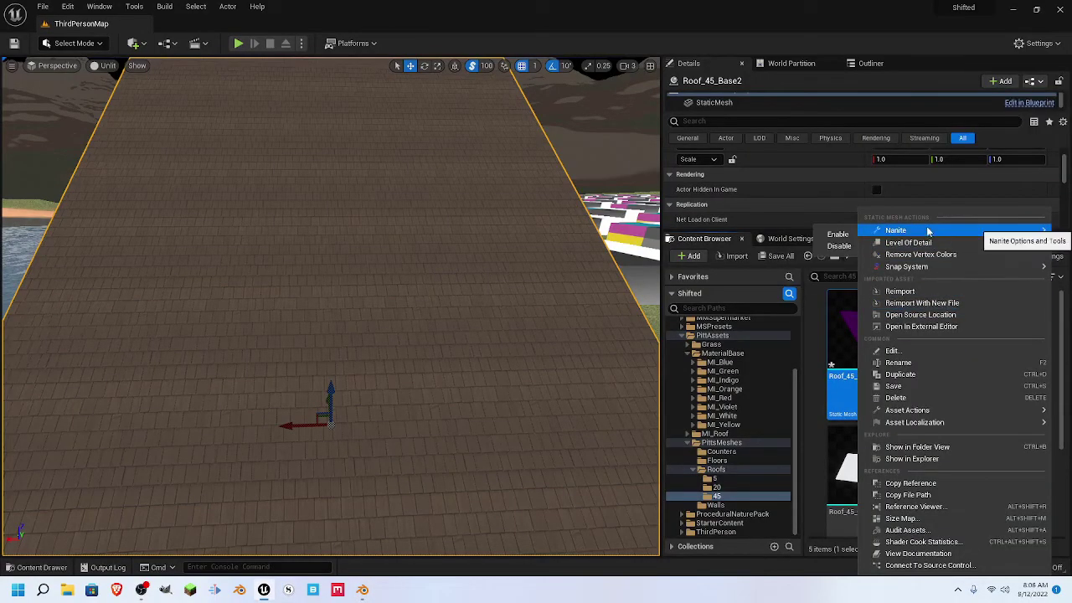
left_click(900, 291)
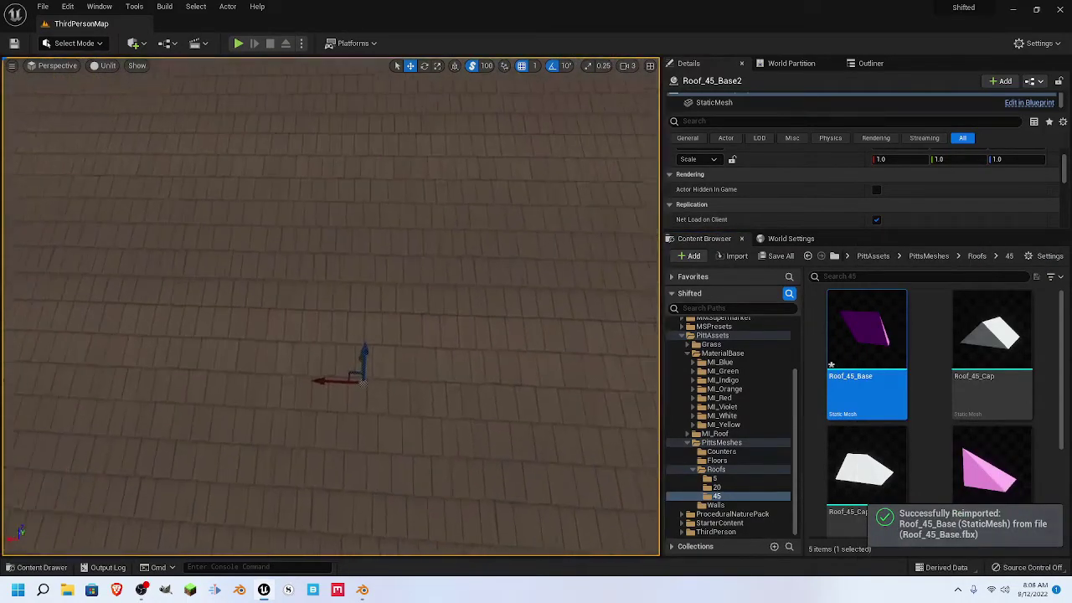
- Examine the shingle texture's proportions on the reimported roof slope up close and from farther back, selecting the neighbouring exterior corner piece
right_click_drag(343, 335, 331, 296)
key("a")
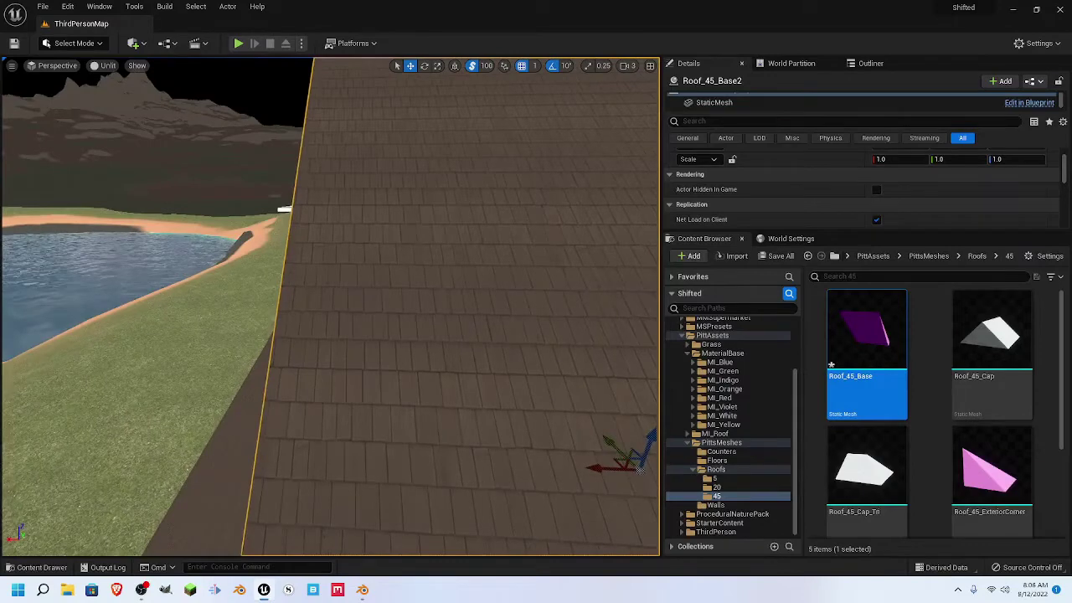
mouse_move(452, 276)
right_mouse_down()
mouse_move(503, 276)
mouse_move(469, 277)
right_mouse_up()
right_click_drag(518, 323, 535, 348)
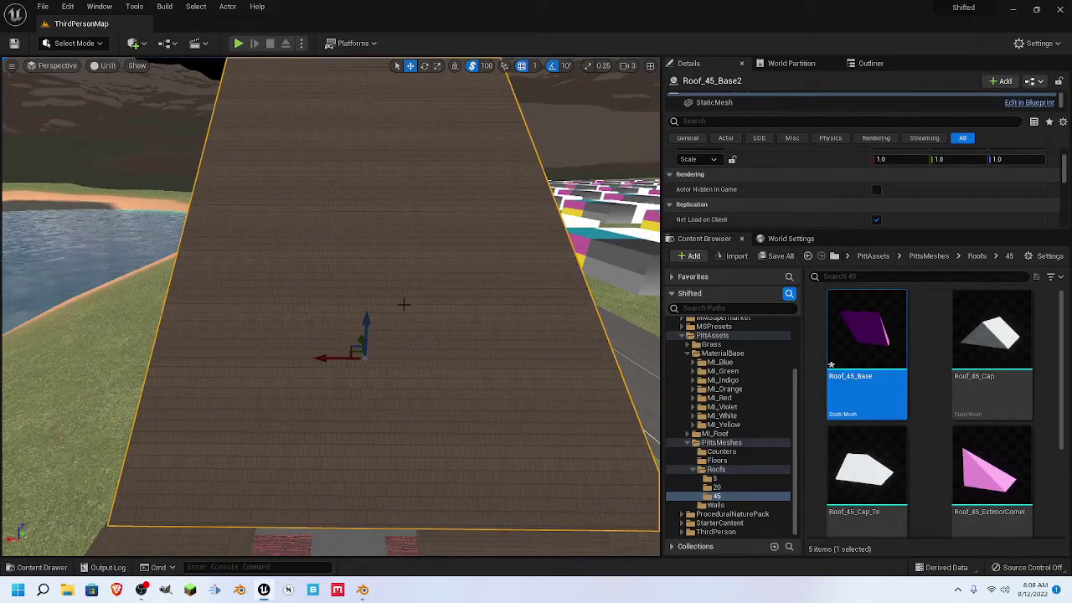
right_click_drag(428, 293, 422, 281)
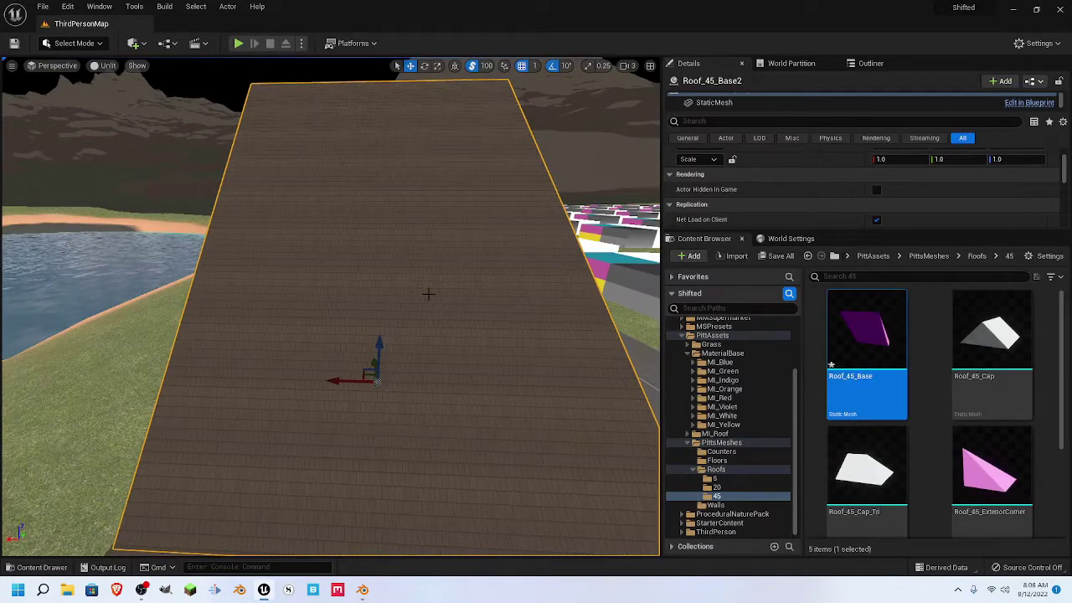
right_click_drag(419, 294, 420, 316)
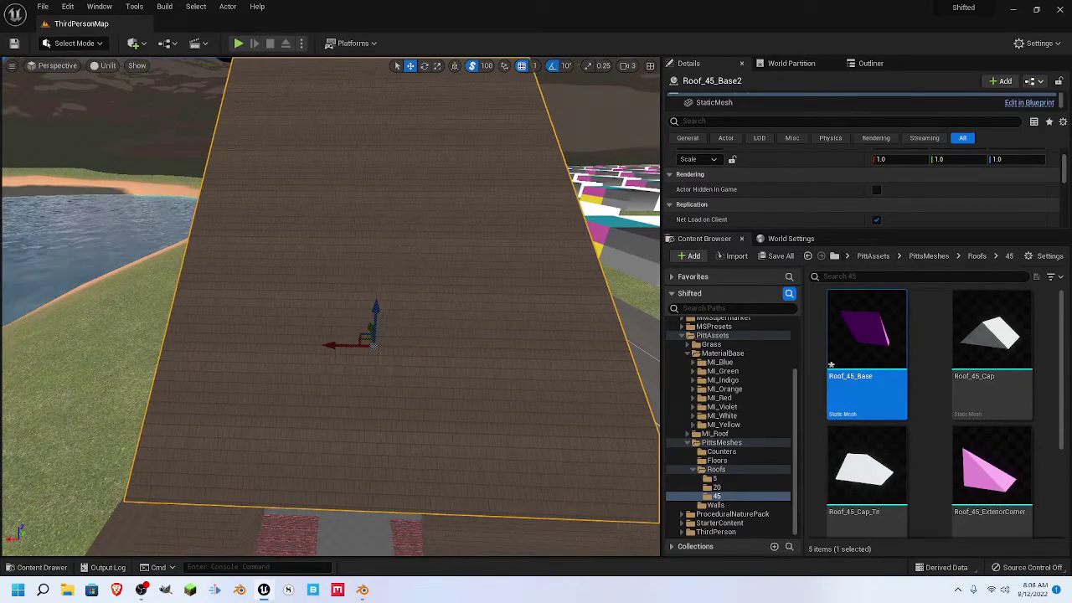
mouse_move(391, 227)
right_mouse_down()
mouse_move(327, 228)
mouse_move(391, 228)
right_mouse_up()
key("s")
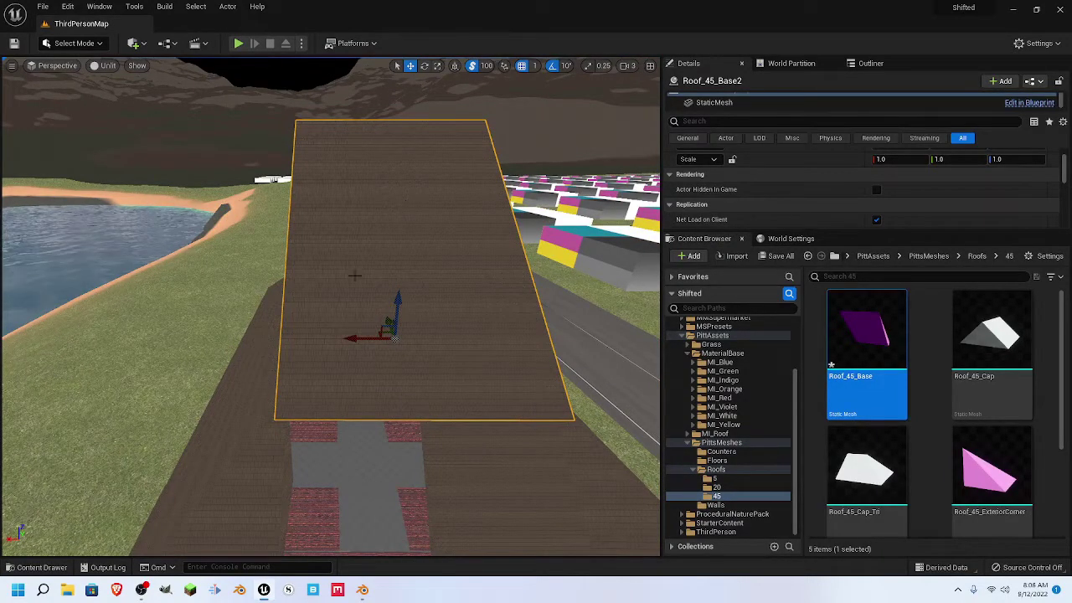
left_click(254, 476)
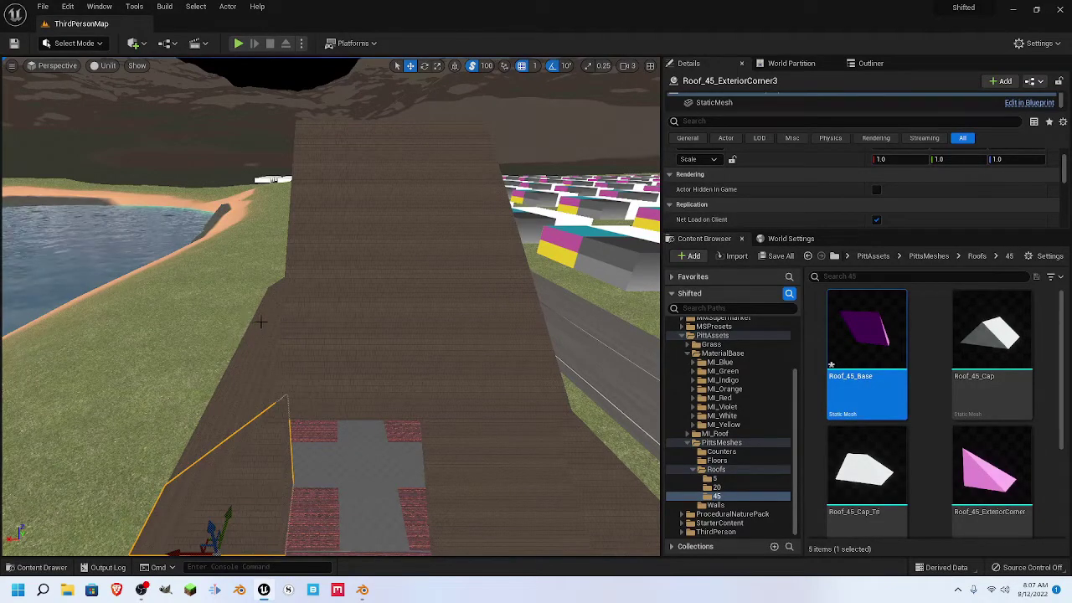
- Save the current level and the modified Roof_45_Base static mesh and blueprint
left_click(14, 43)
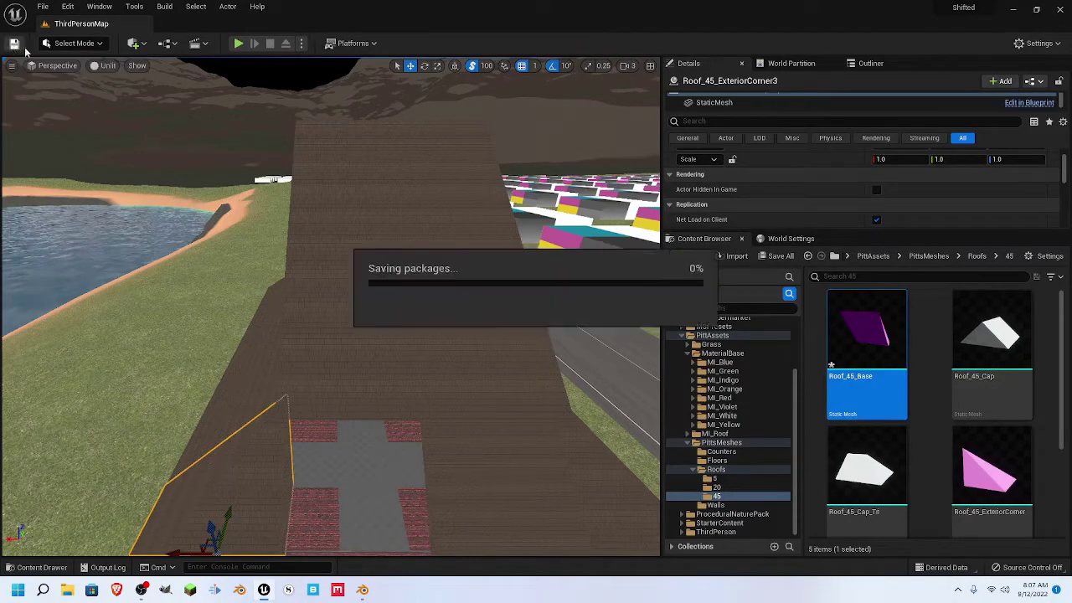
left_click(778, 257)
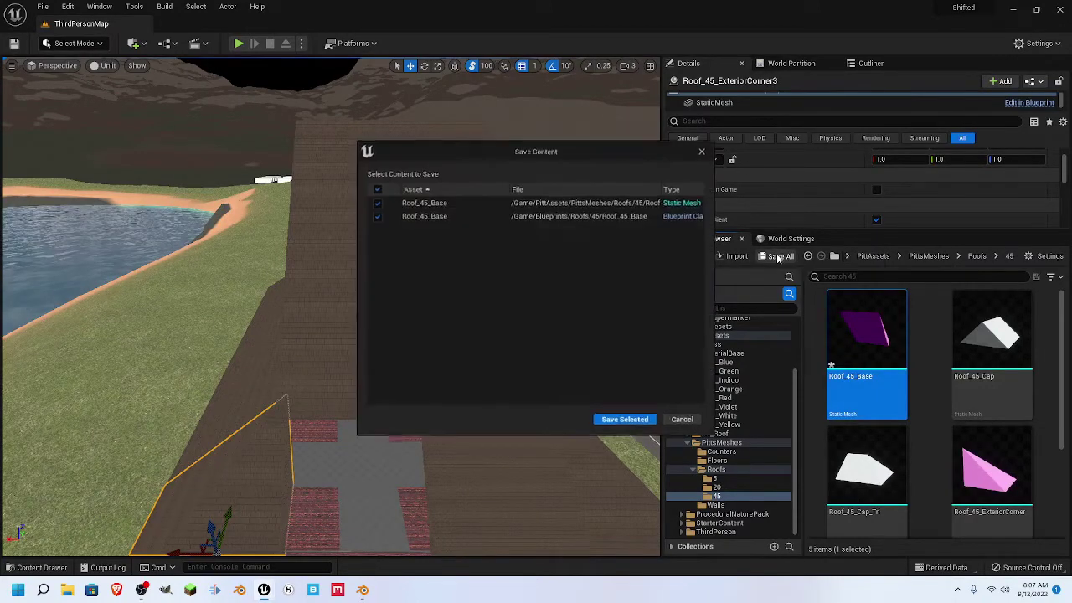
left_click(626, 418)
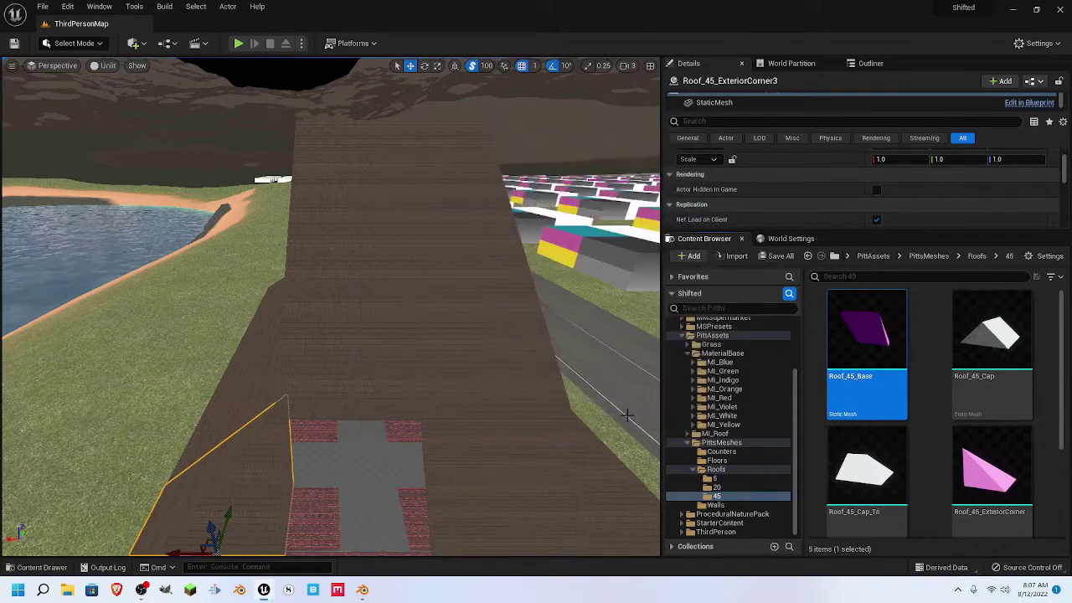
- Switch to Blender and save the Roof_45_Base.blend file
left_click(361, 590)
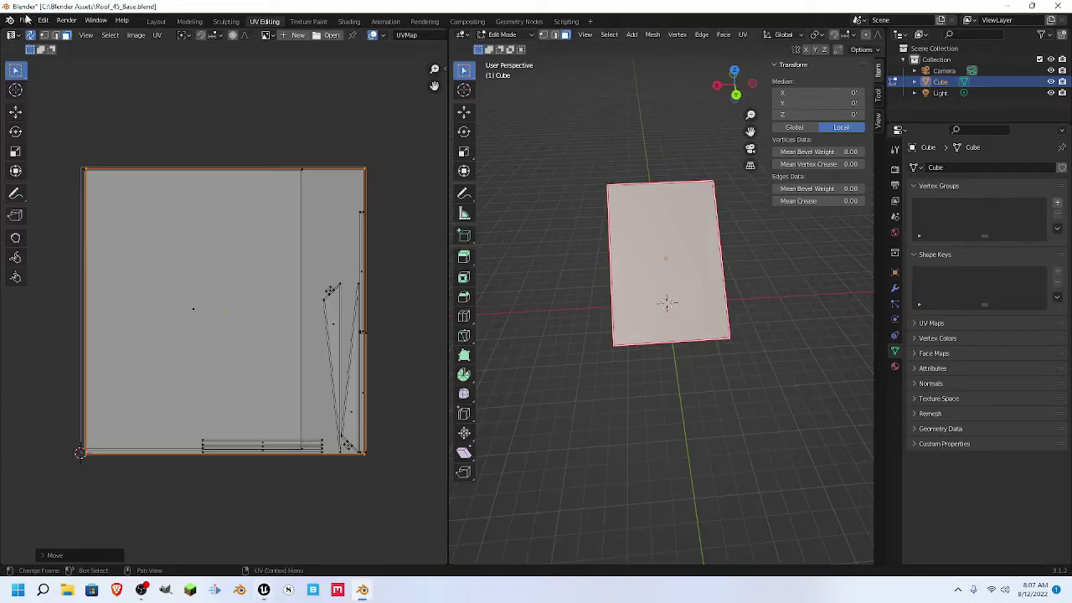
left_click(25, 20)
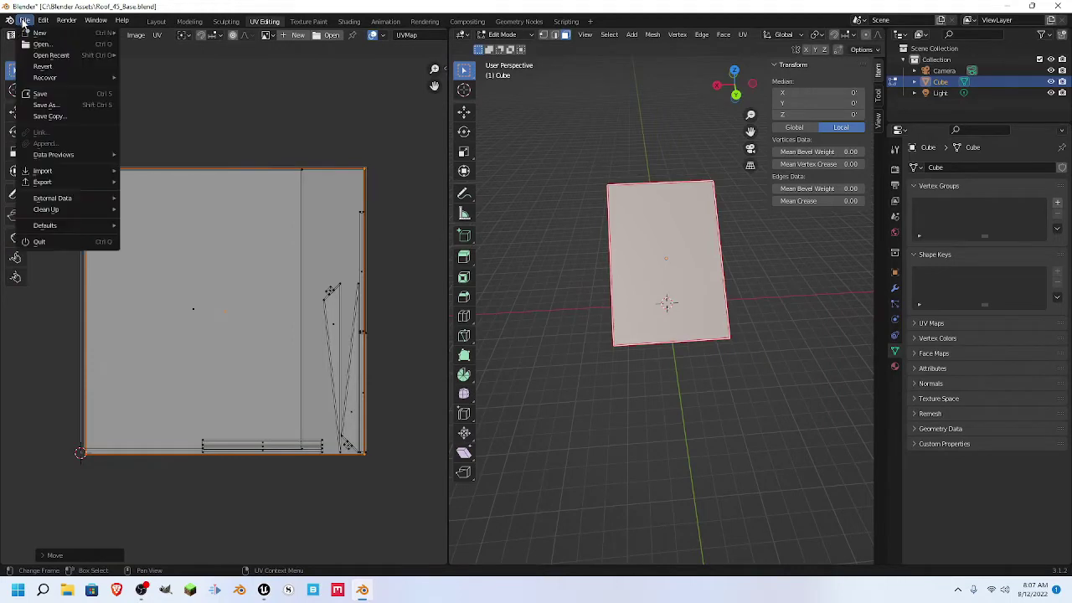
left_click(45, 99)
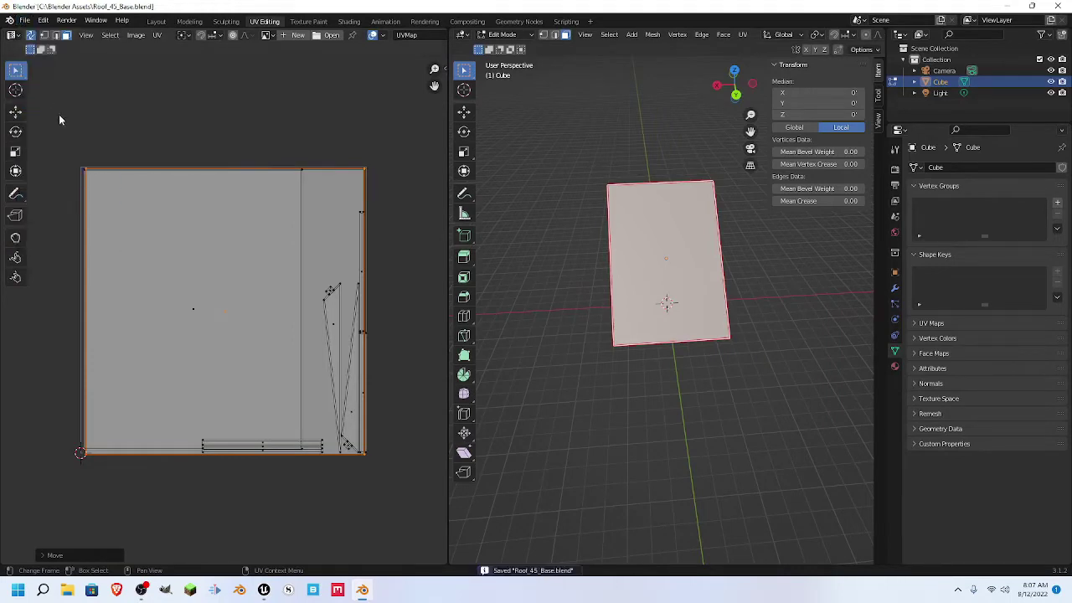
- Open Roof_45_ExteriorCorner.blend from the Blender Assets folder
left_click(25, 20)
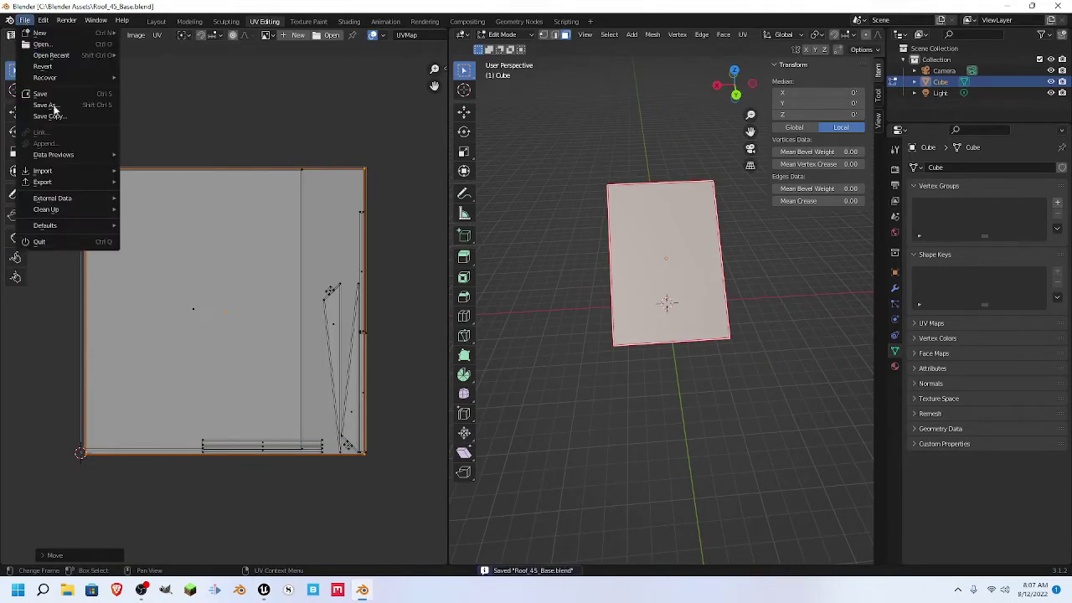
left_click(42, 43)
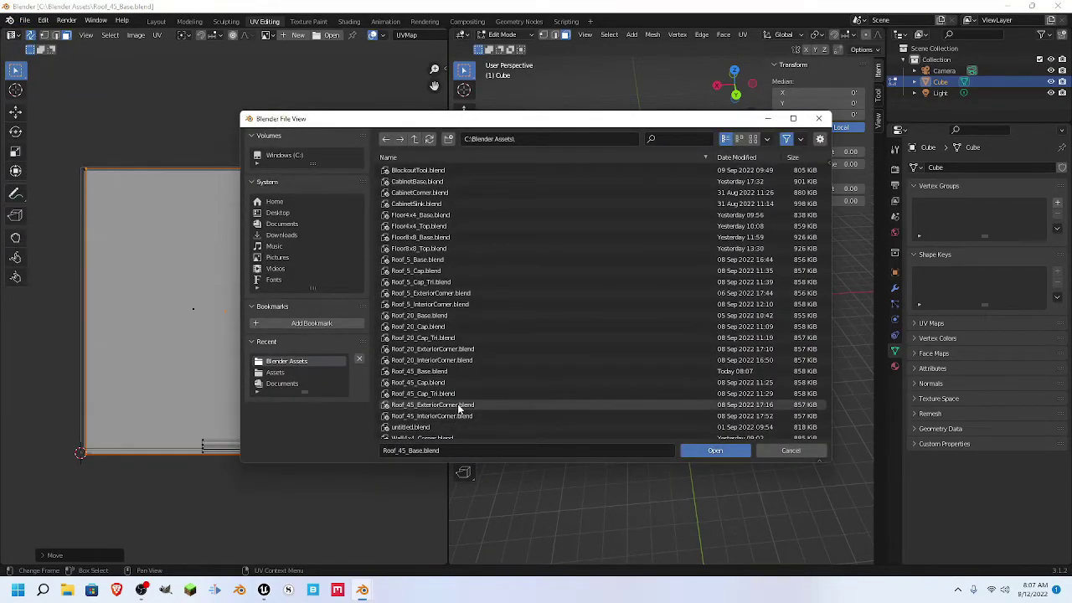
left_click(458, 405)
left_click(714, 450)
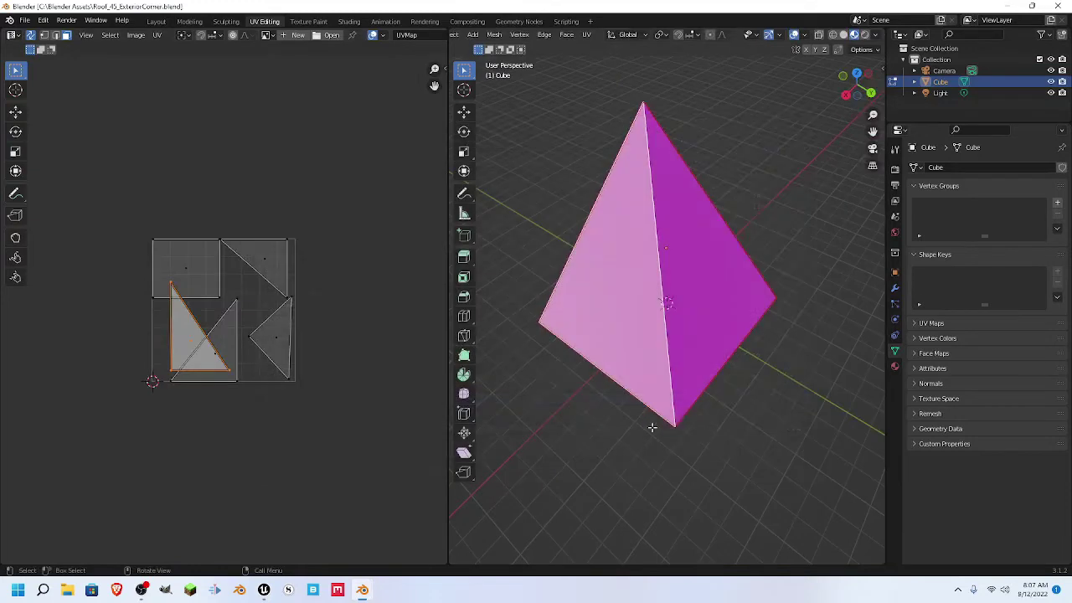
- Select the whole exterior corner mesh and clear all of its UV seams
mouse_move(544, 320)
middle_mouse_down()
mouse_move(495, 293)
mouse_move(535, 314)
middle_mouse_up()
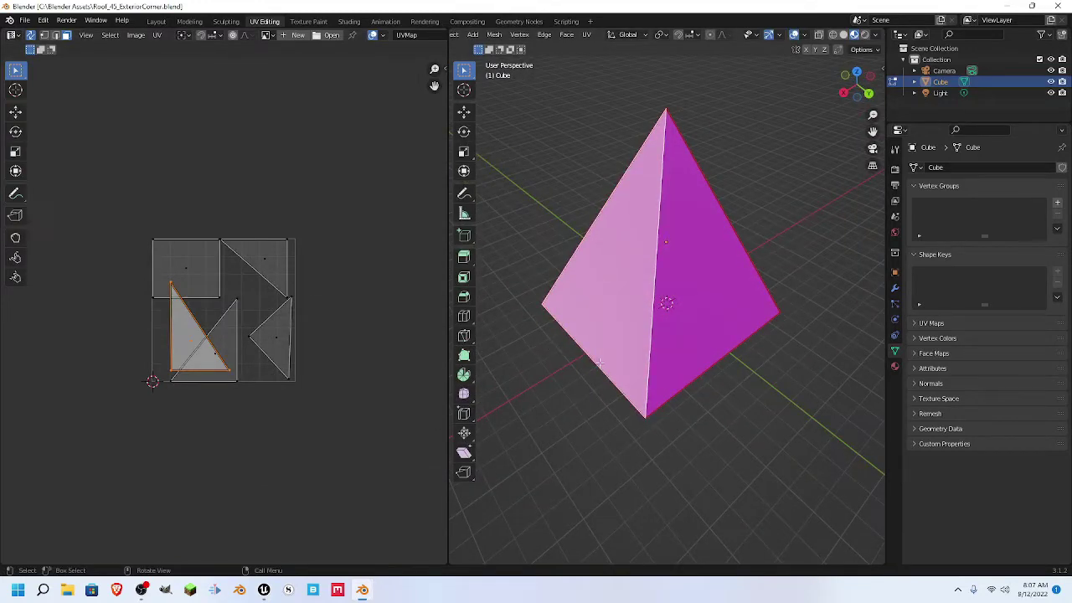
key("a")
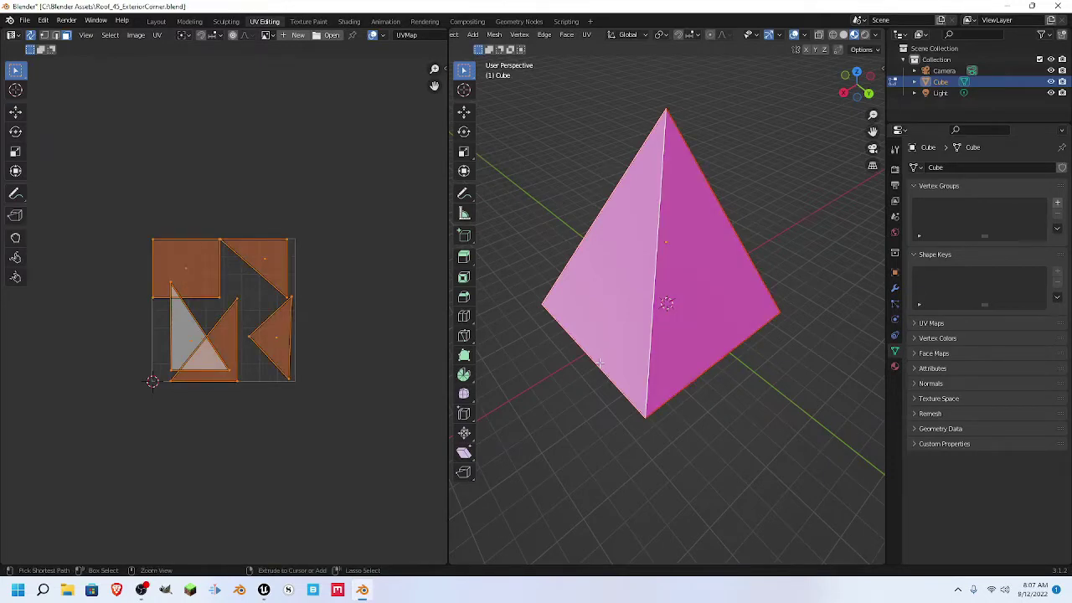
key("ctrl+e")
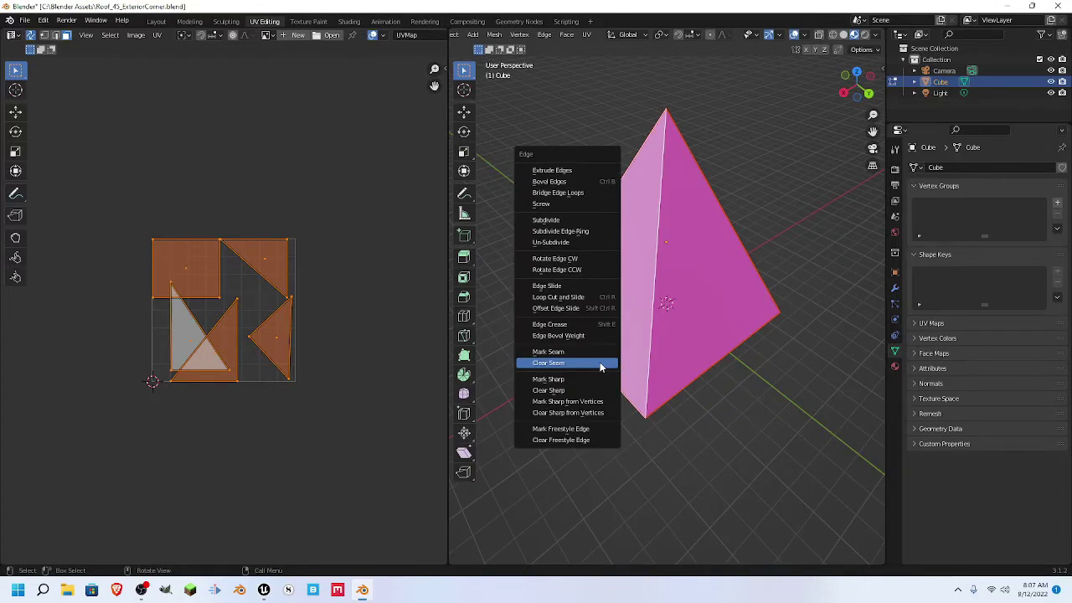
left_click(600, 366)
- Add a loop cut across the pyramid's square underside and slide it close to the outer edge on the positive Y side
mouse_move(754, 368)
middle_mouse_down()
mouse_move(622, 335)
mouse_move(634, 344)
mouse_move(608, 361)
mouse_move(736, 380)
middle_mouse_up()
key("Tab")
key("Tab")
middle_click_drag(702, 243, 589, 310)
left_click(746, 338)
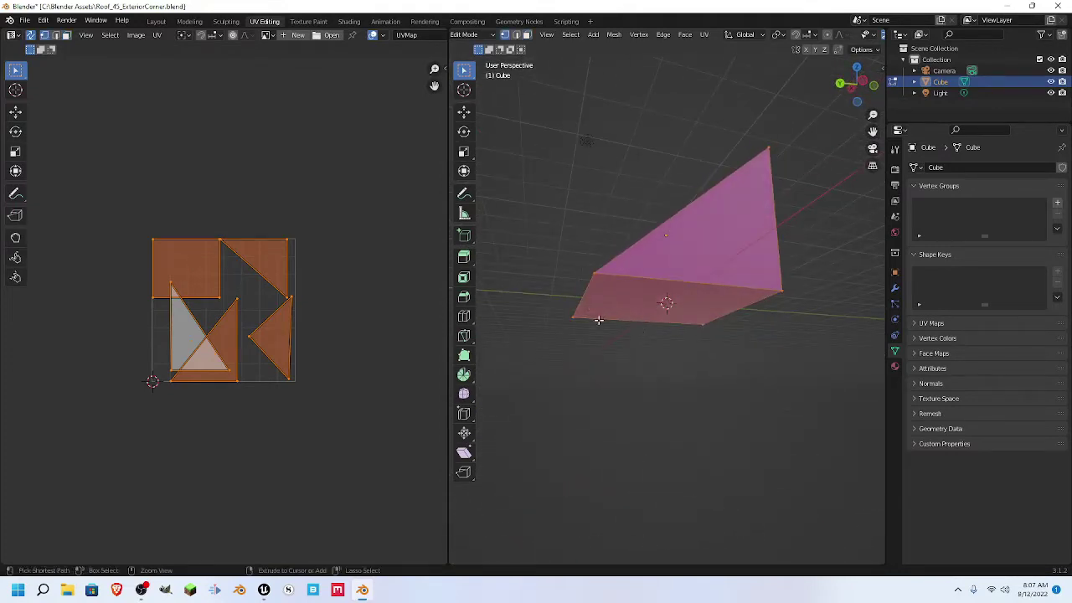
key("ctrl+r")
left_click(636, 303)
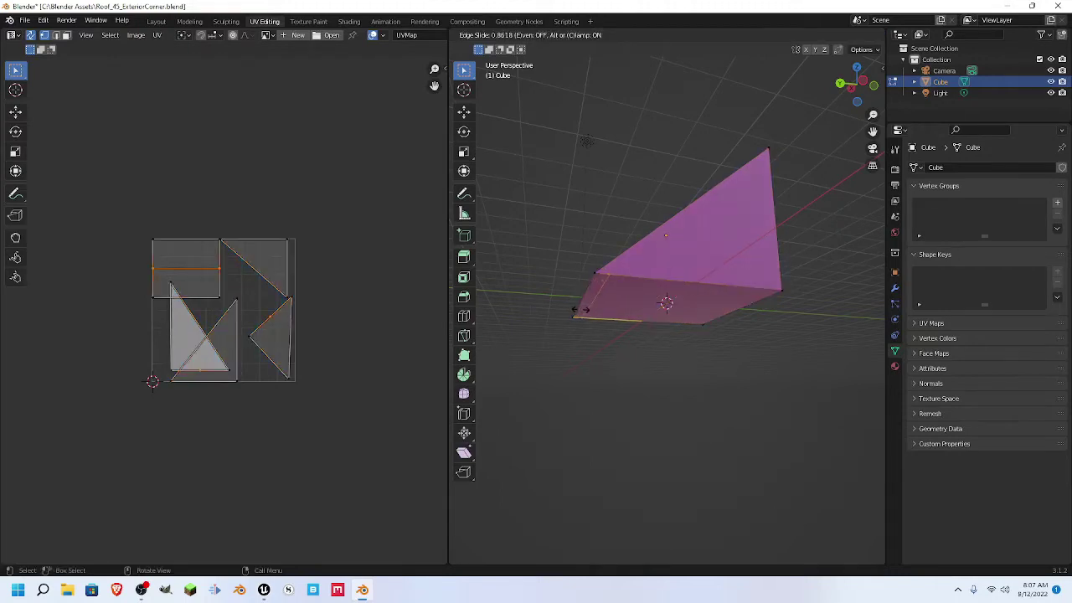
left_click(584, 310)
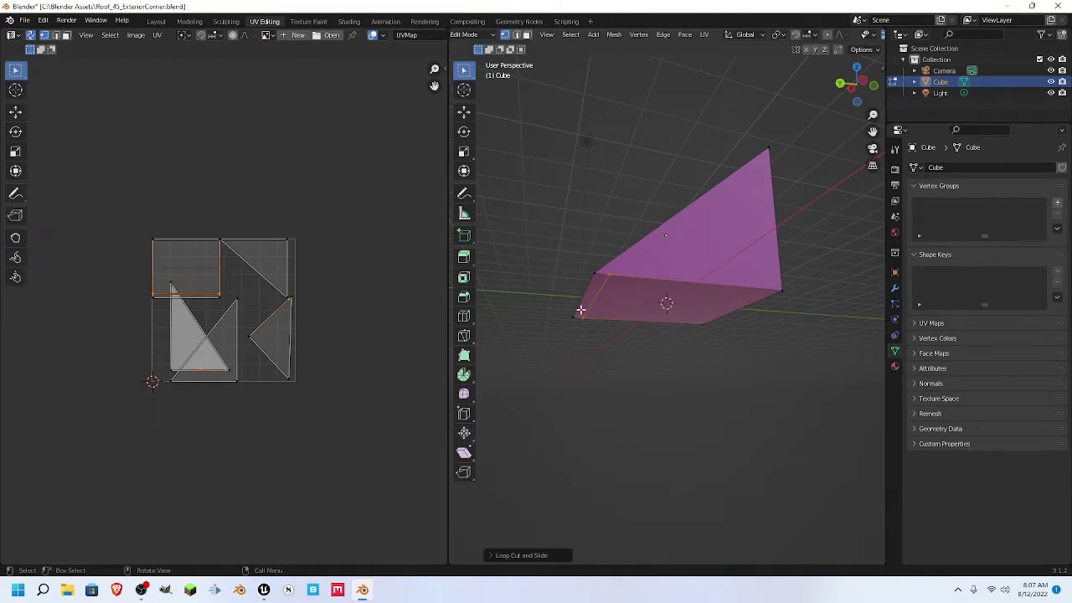
- Show the selection's transform values and turn on the edge length measurement overlay in the 3D viewport
key("n")
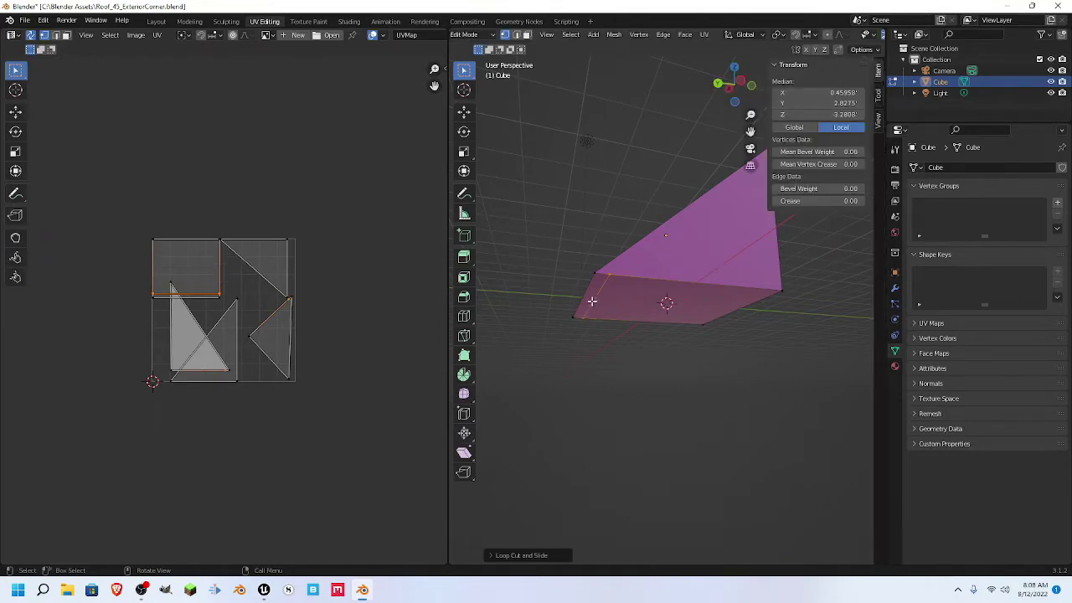
left_click(815, 36)
mouse_move(836, 36)
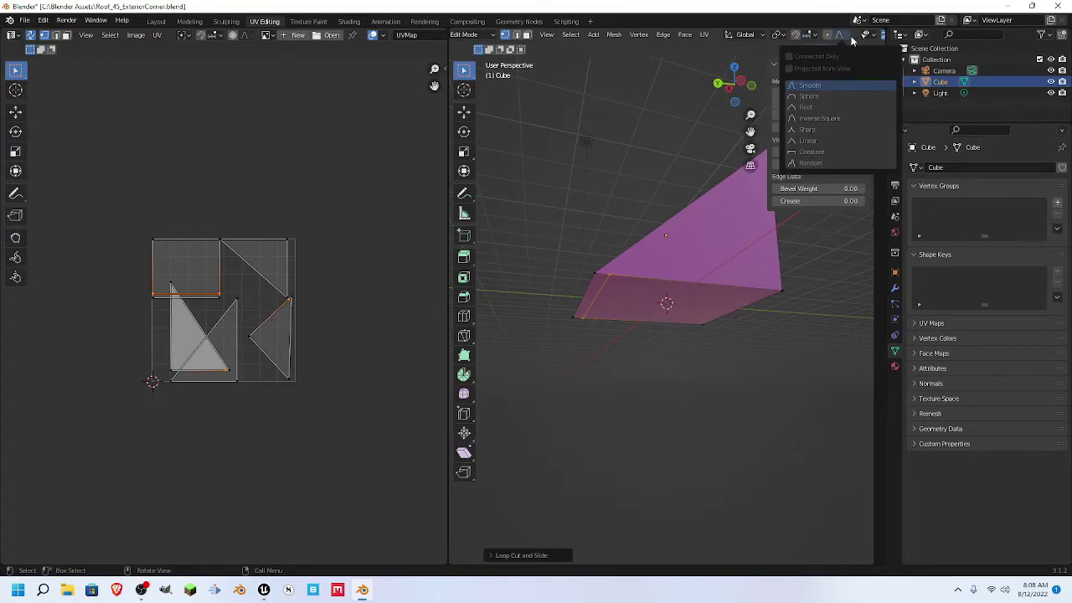
left_click(851, 40)
left_click(843, 37)
left_click(844, 37)
scroll(842, 36, "down", 3)
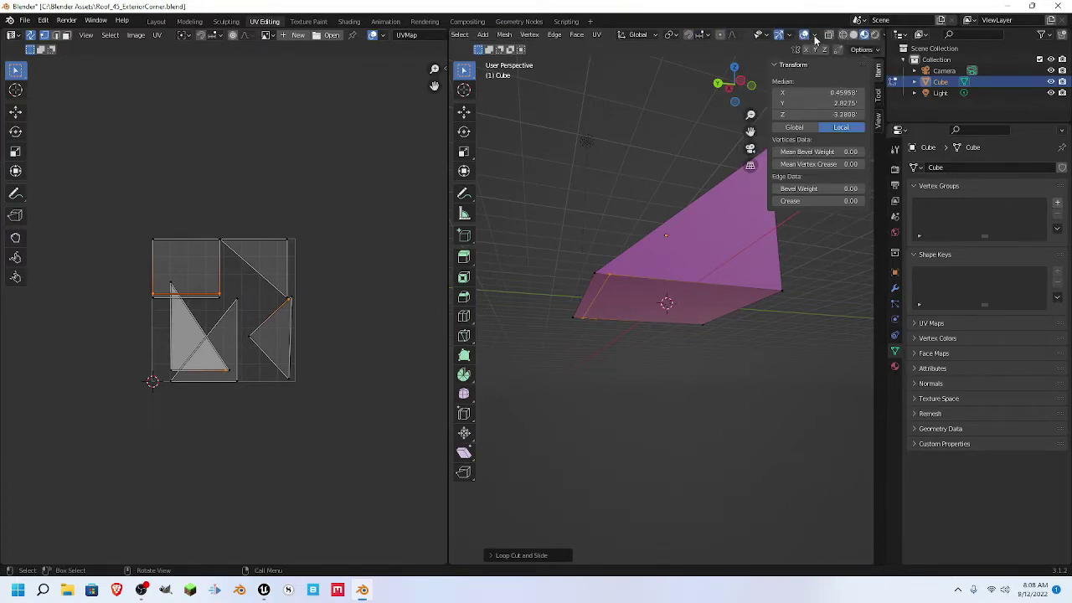
left_click(814, 37)
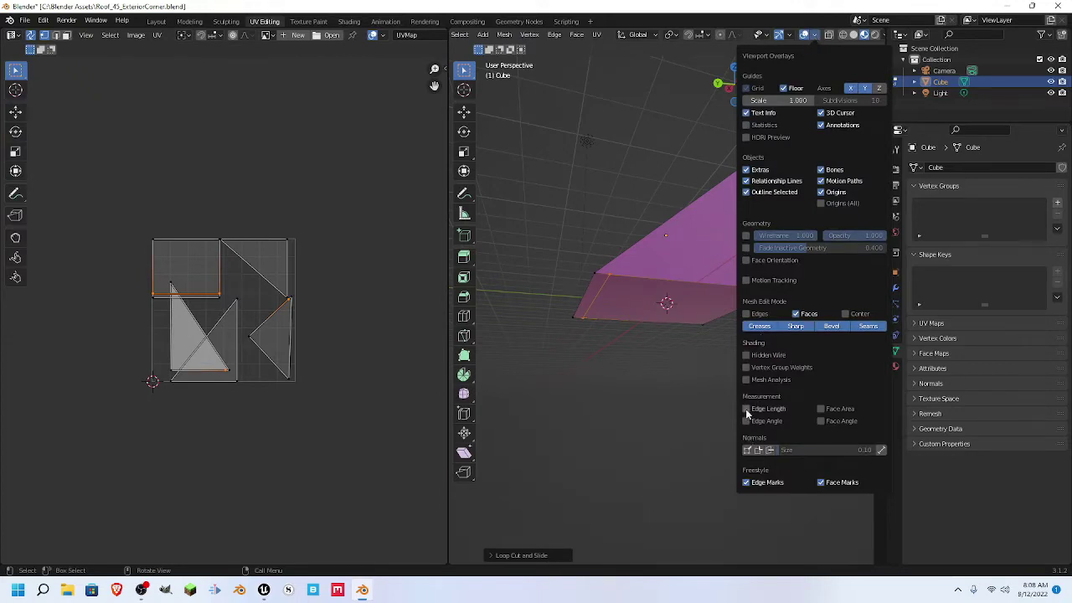
left_click(746, 409)
scroll(629, 382, "up", 2)
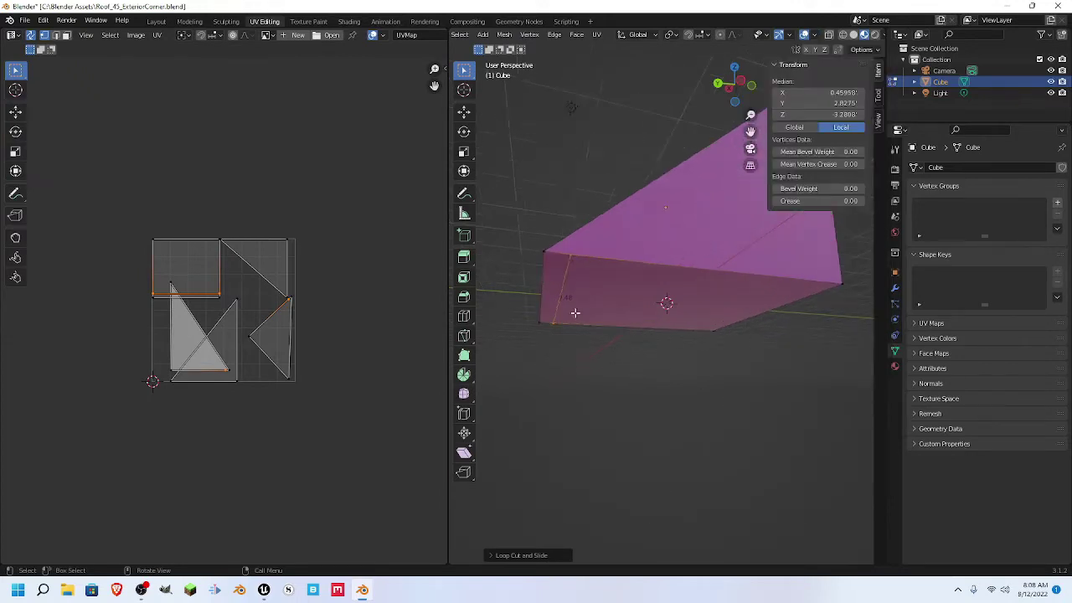
- Select the new cut edge on the underside, enable the Move gizmo, and shift the edge along Y to about 2.78'
left_click(557, 307)
key("alt+a")
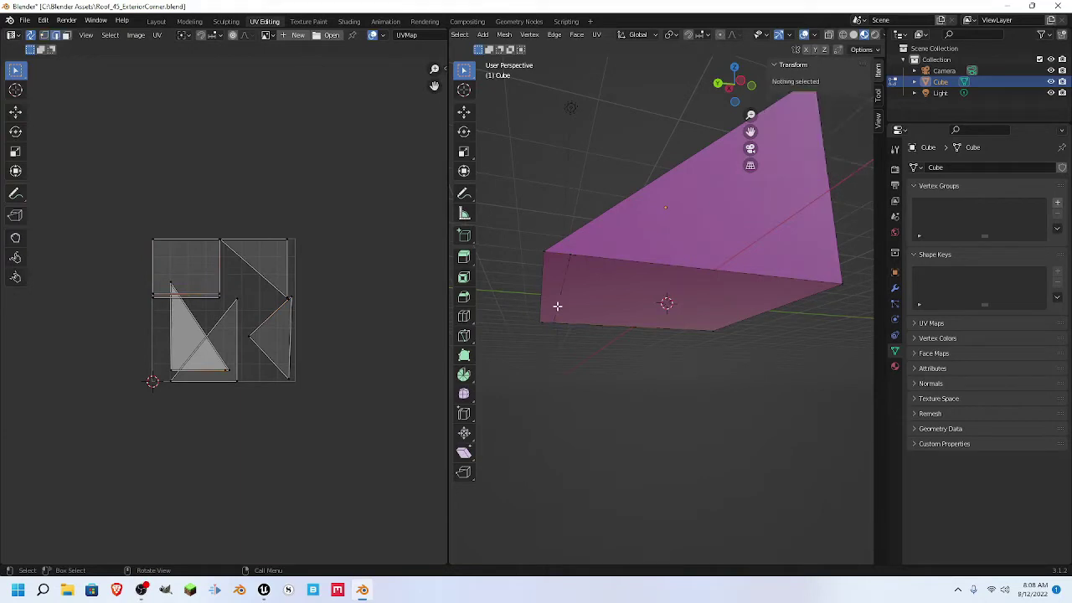
left_click(557, 307)
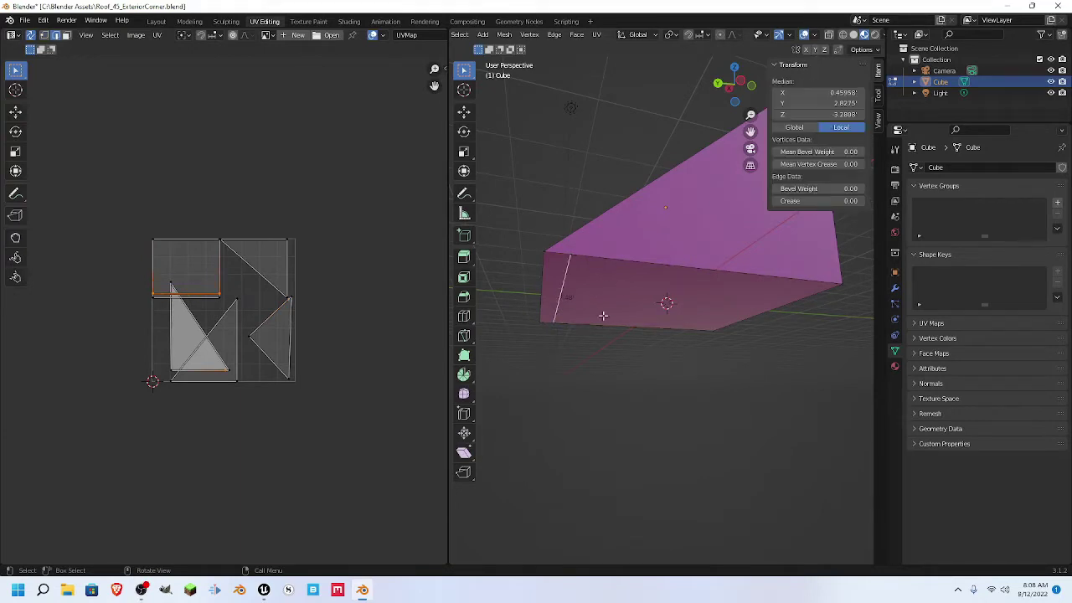
left_click(792, 35)
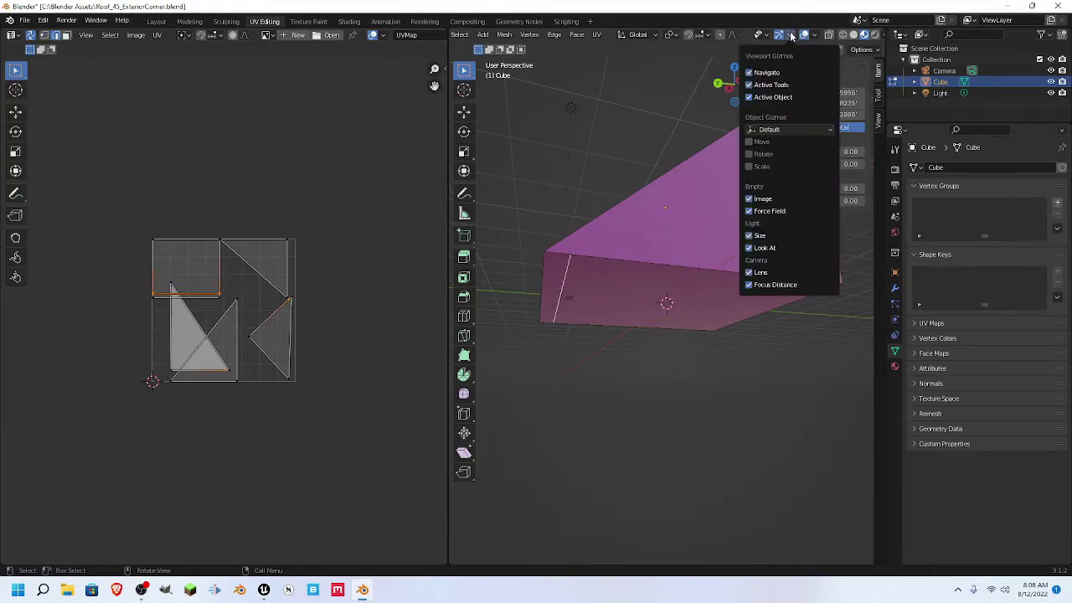
left_click(750, 143)
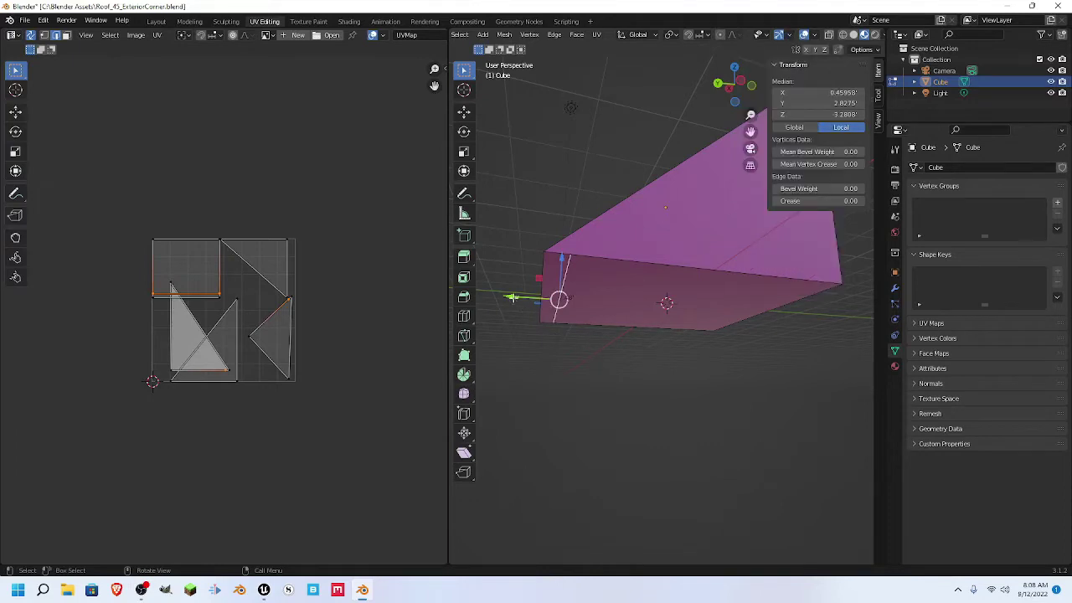
left_click_drag(510, 296, 512, 298)
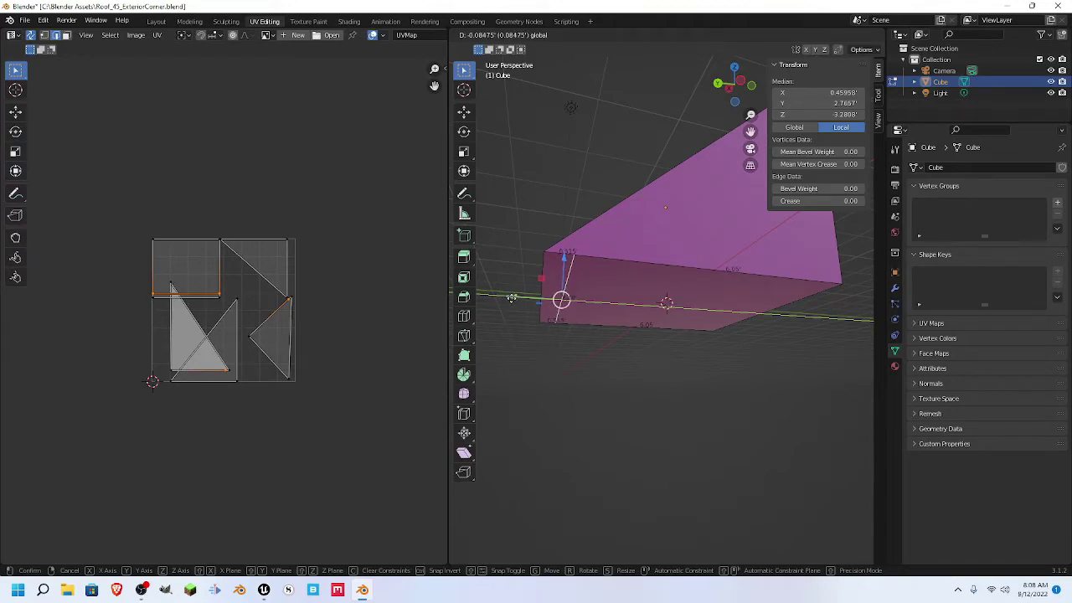
left_click_drag(512, 298, 509, 298)
- Add a second loop cut across the pyramid's underside and slide it close to the outer edge on the positive X side
middle_click_drag(509, 297, 640, 298)
key("ctrl+r")
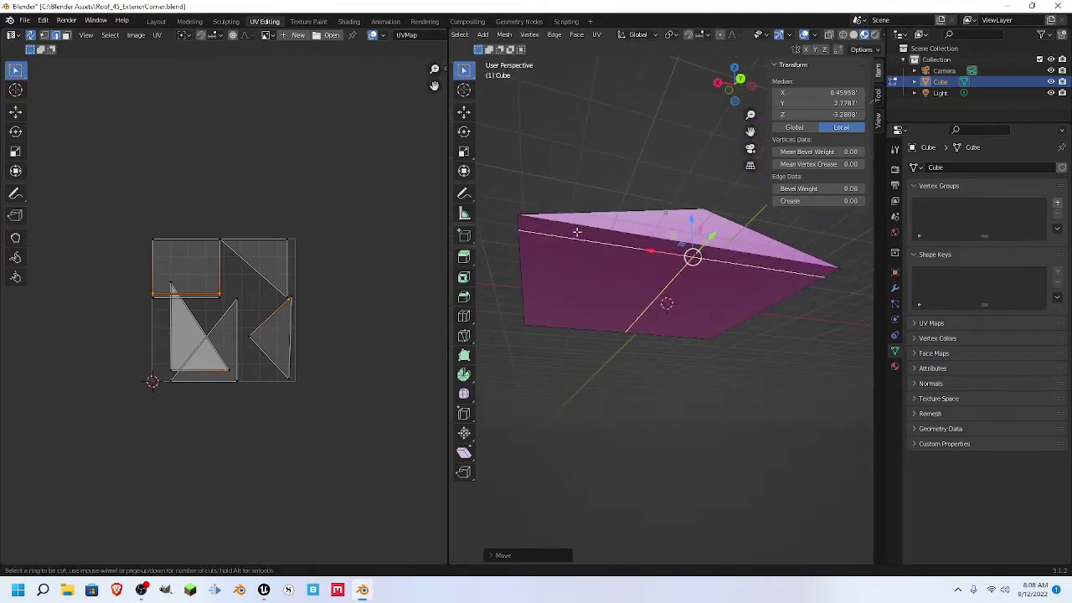
left_click(667, 303)
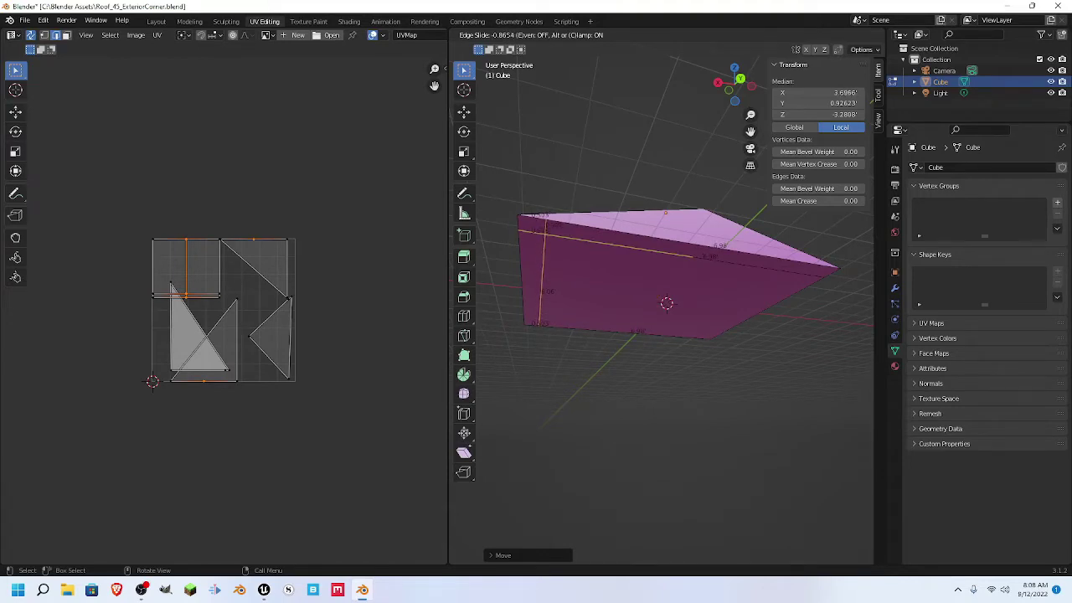
left_click(883, 240)
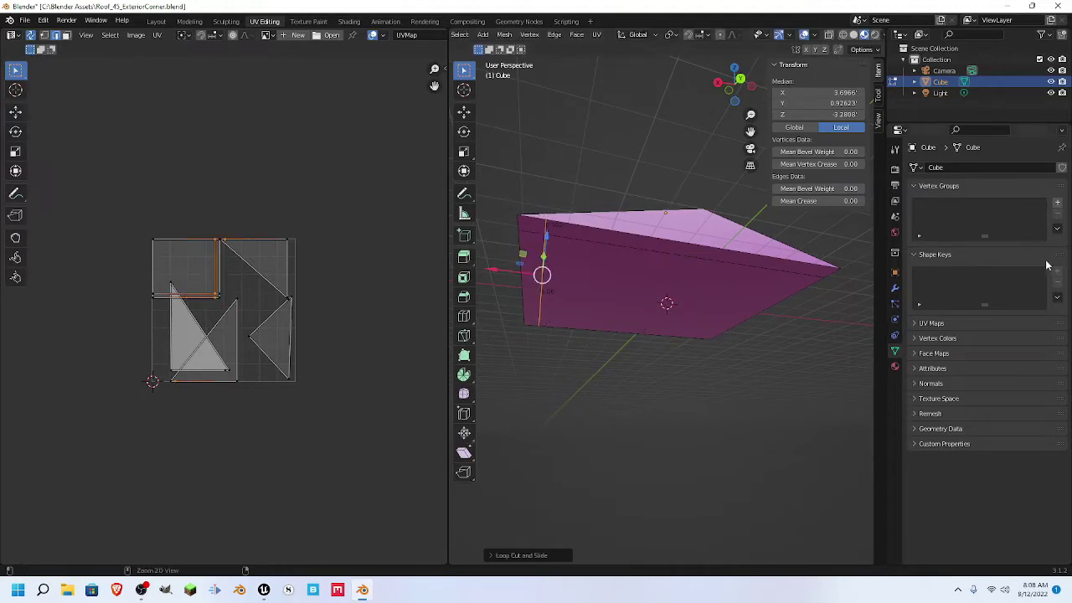
key("ctrl+r")
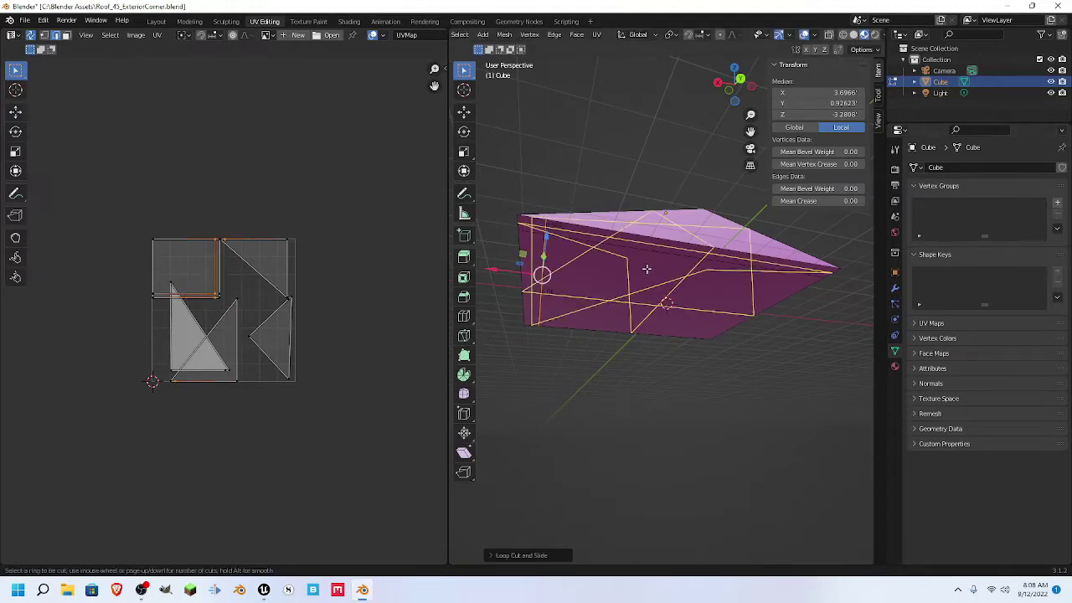
key("Escape")
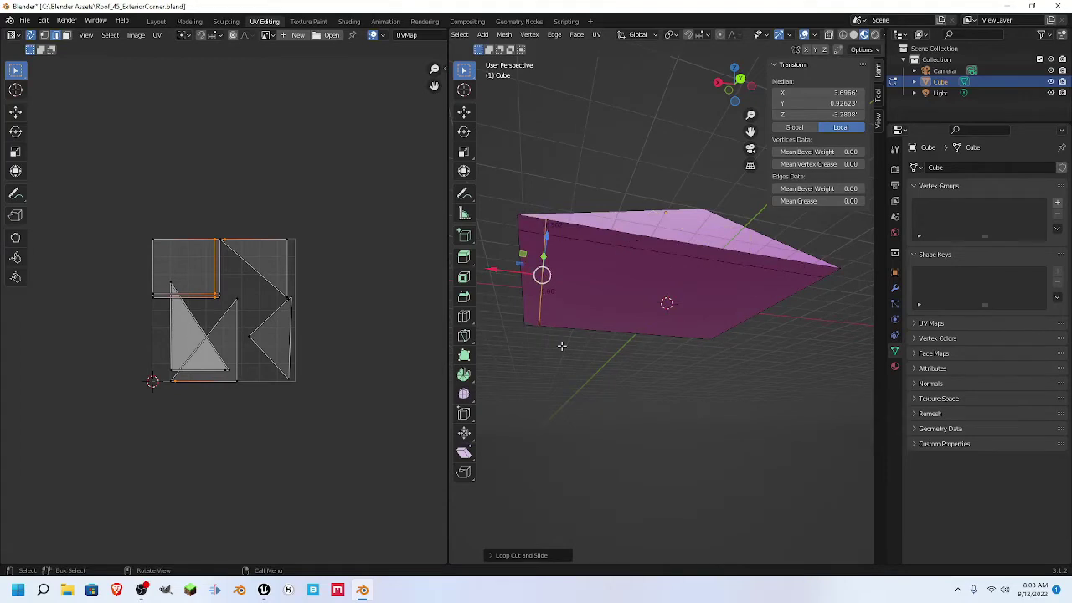
left_click(514, 392)
key("ctrl+r")
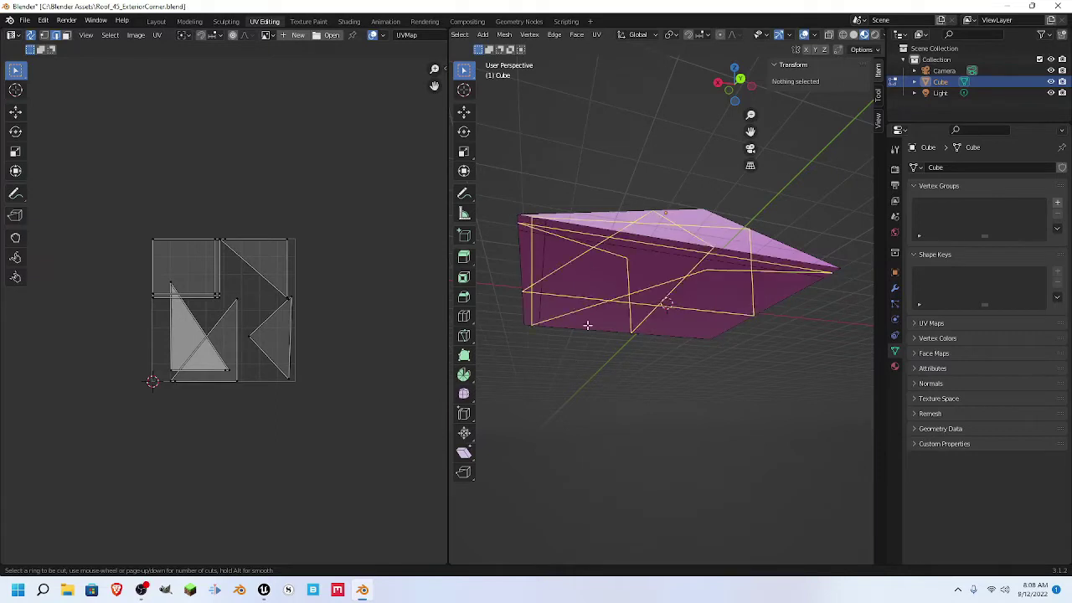
key("Escape")
middle_click_drag(694, 388, 556, 391)
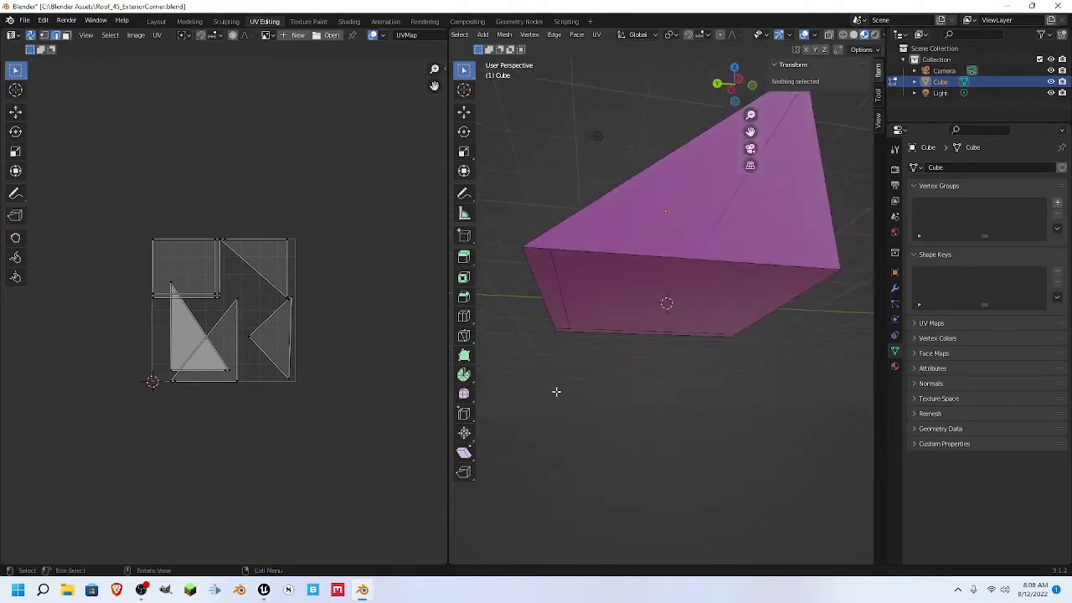
key("ctrl+r")
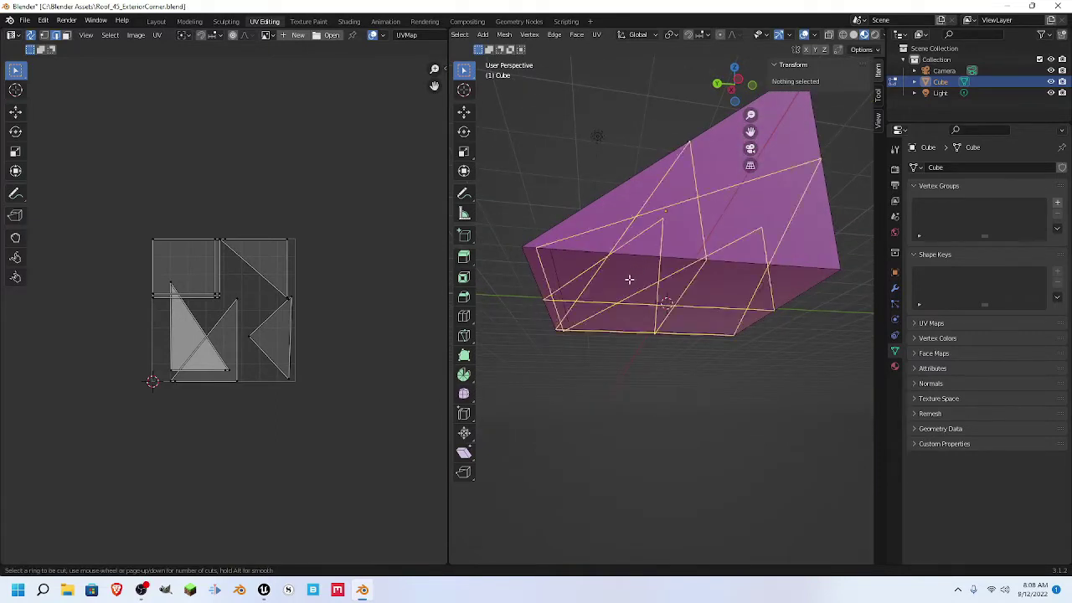
key("Escape")
- Try a loop cut around the pyramid's sloped sides and underside, and undo it
middle_click_drag(664, 352, 768, 309)
left_click(619, 214)
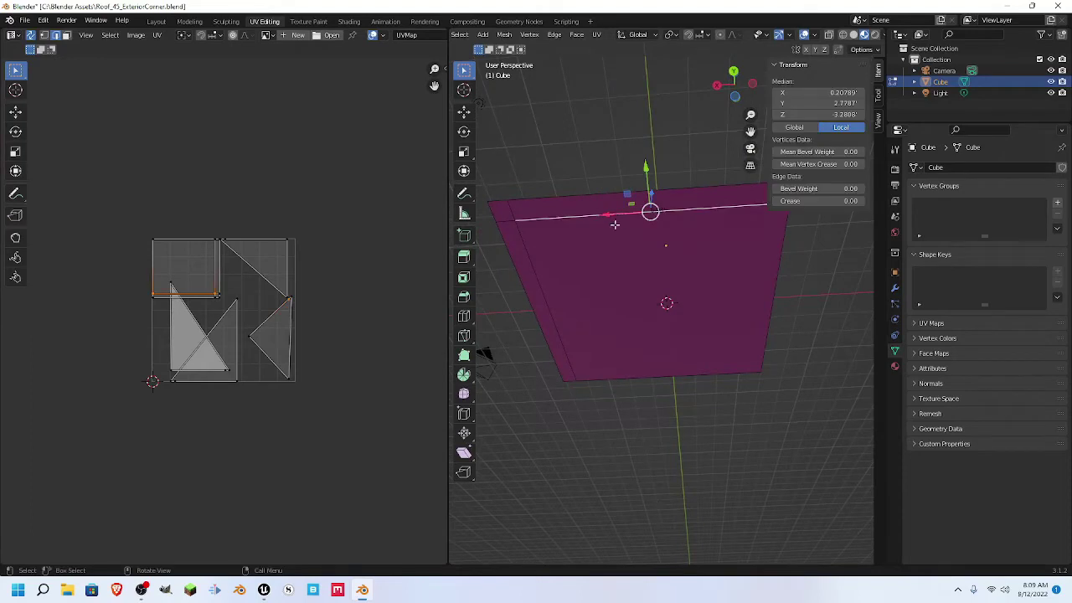
middle_click_drag(561, 234, 552, 302)
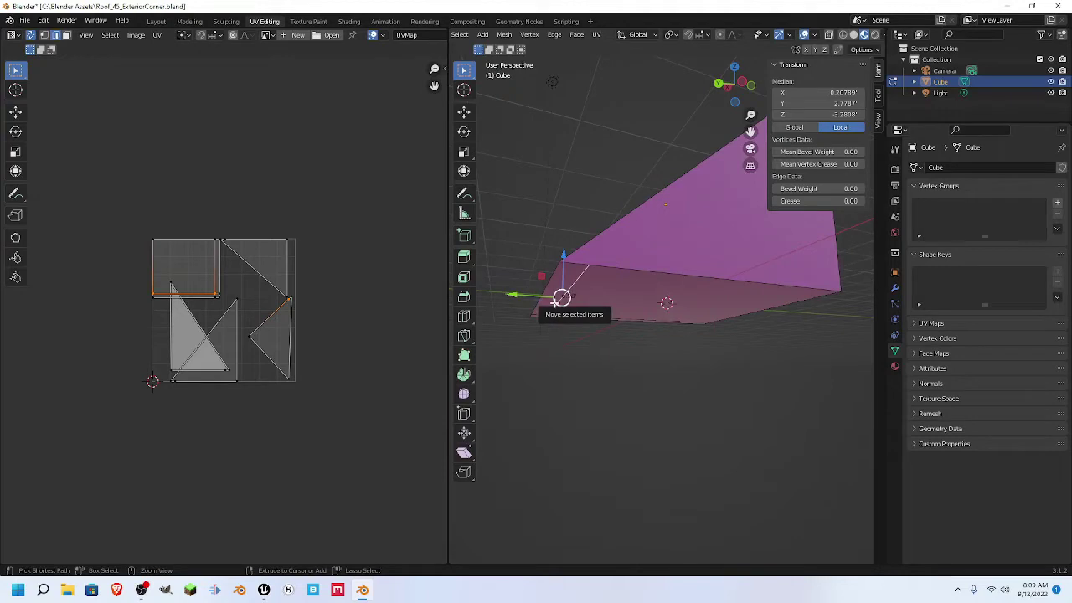
key("ctrl+r")
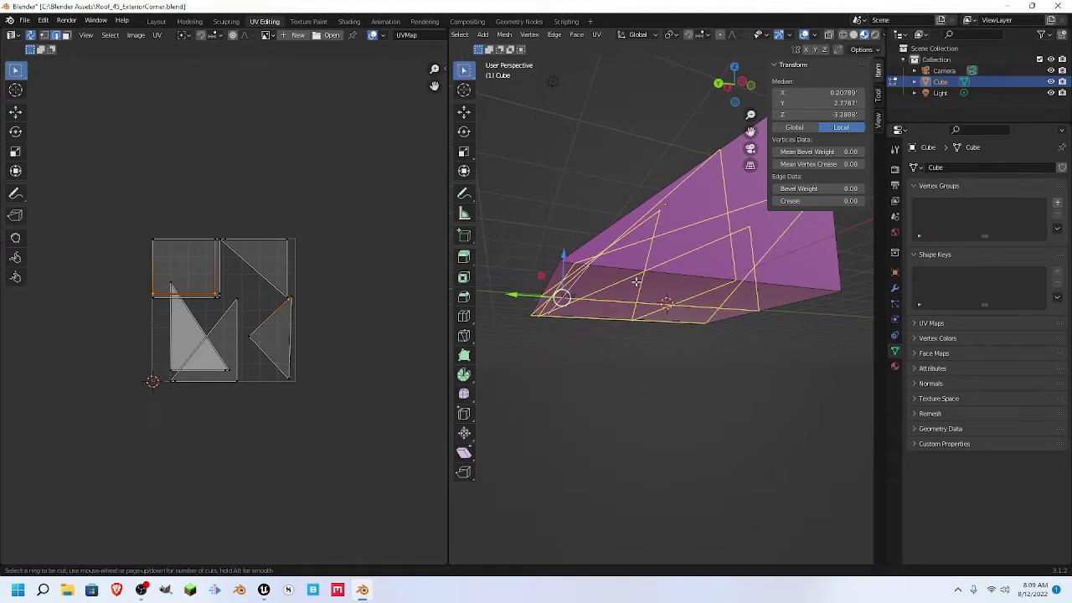
left_click(637, 281)
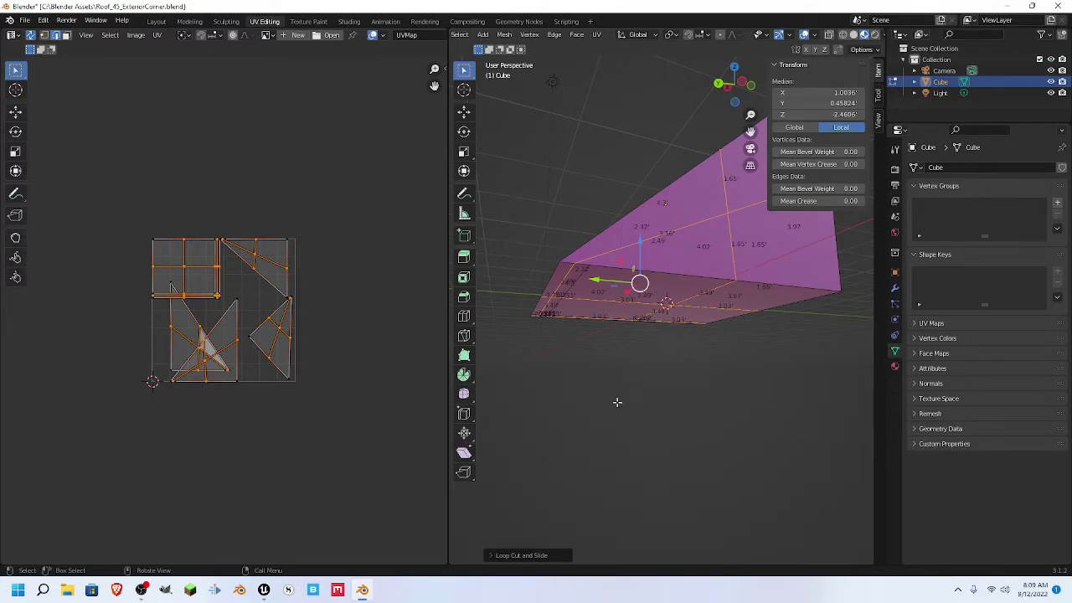
key("ctrl+z")
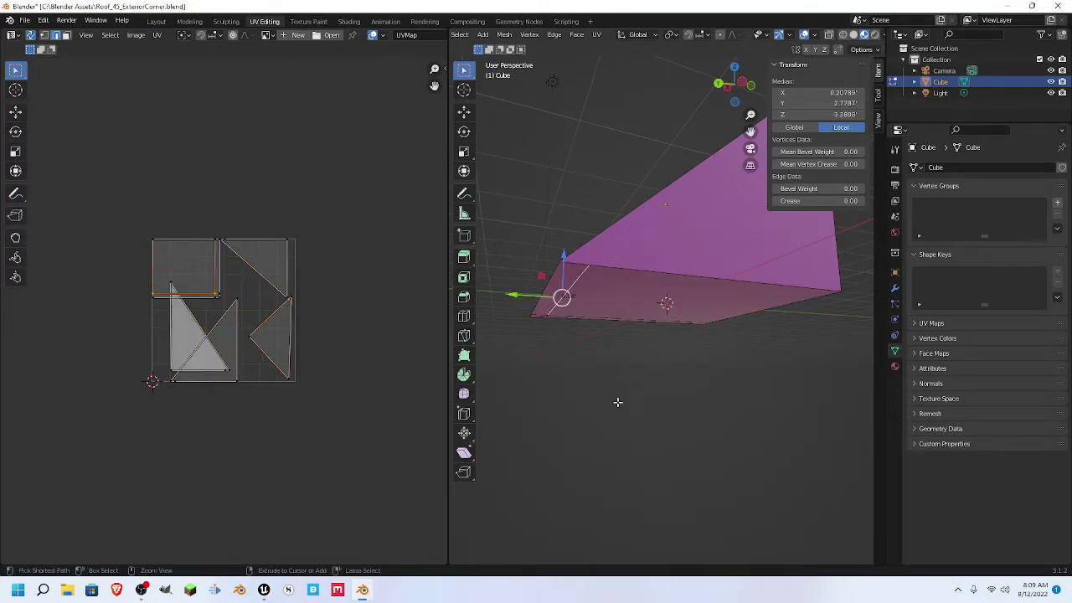
- Undo both underside loop cuts and the edge move, back to the uncut pyramid with its whole mesh selected
middle_click_drag(689, 361, 581, 294)
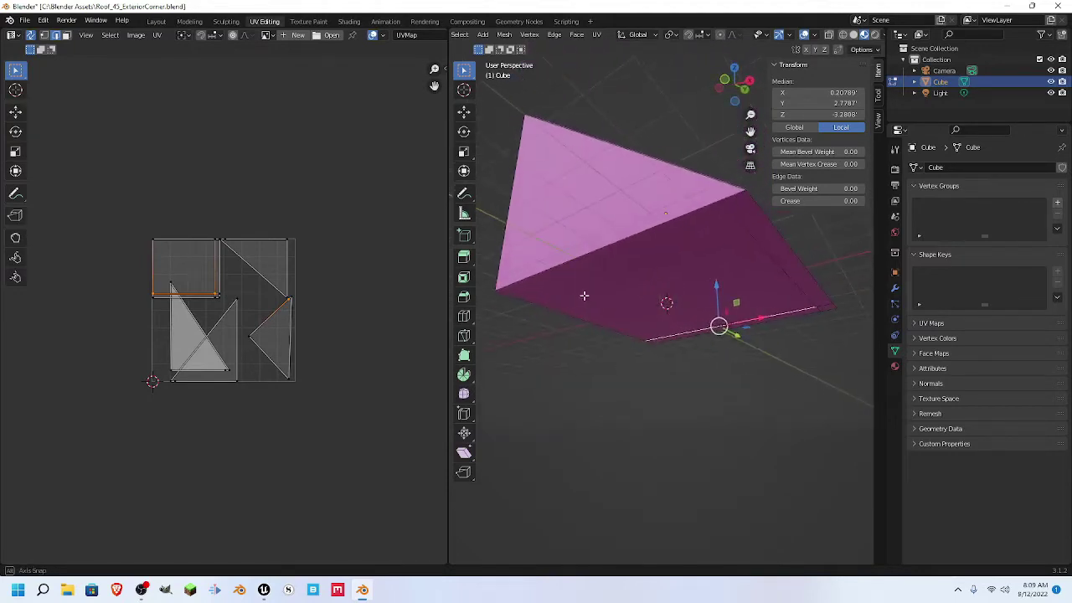
left_click(747, 227)
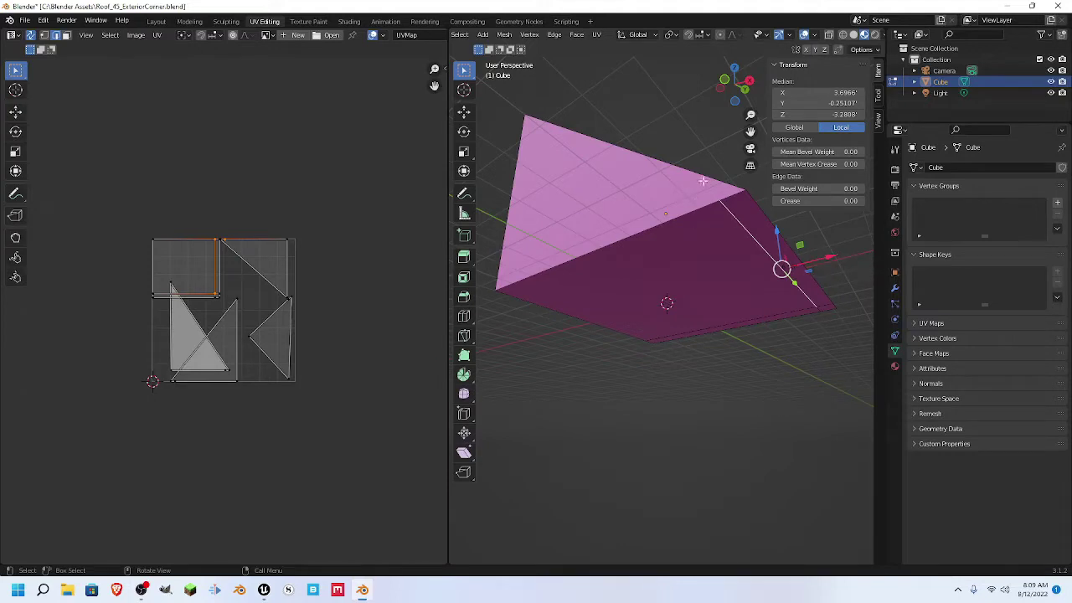
key("ctrl+z")
key("ctrl+z")
key("ctrl+z")
key("ctrl+z")
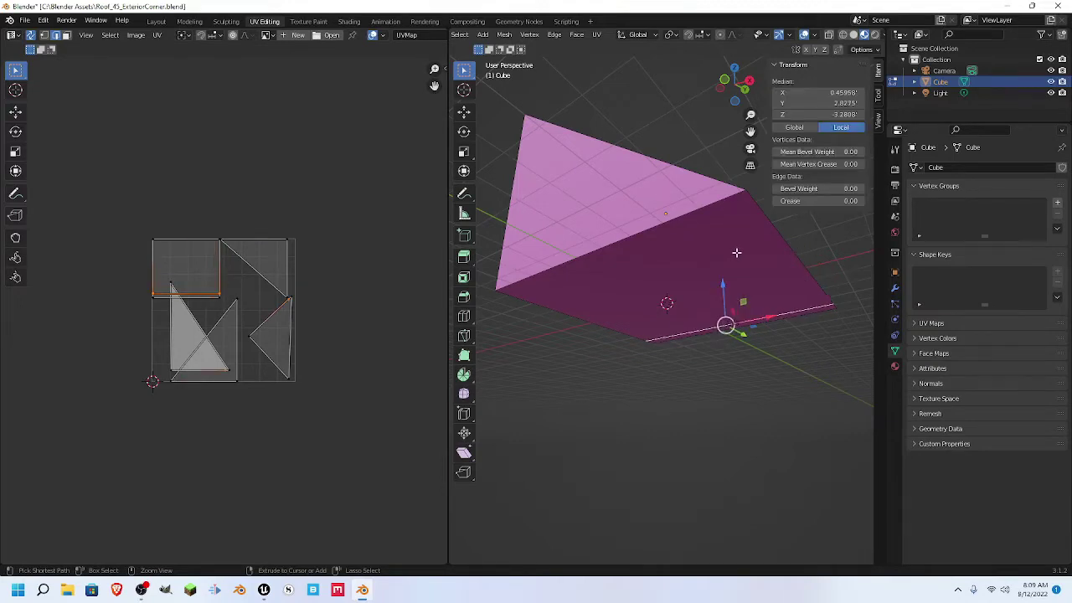
key("ctrl+z")
key("ctrl+z")
key("ctrl+z")
key("ctrl+z")
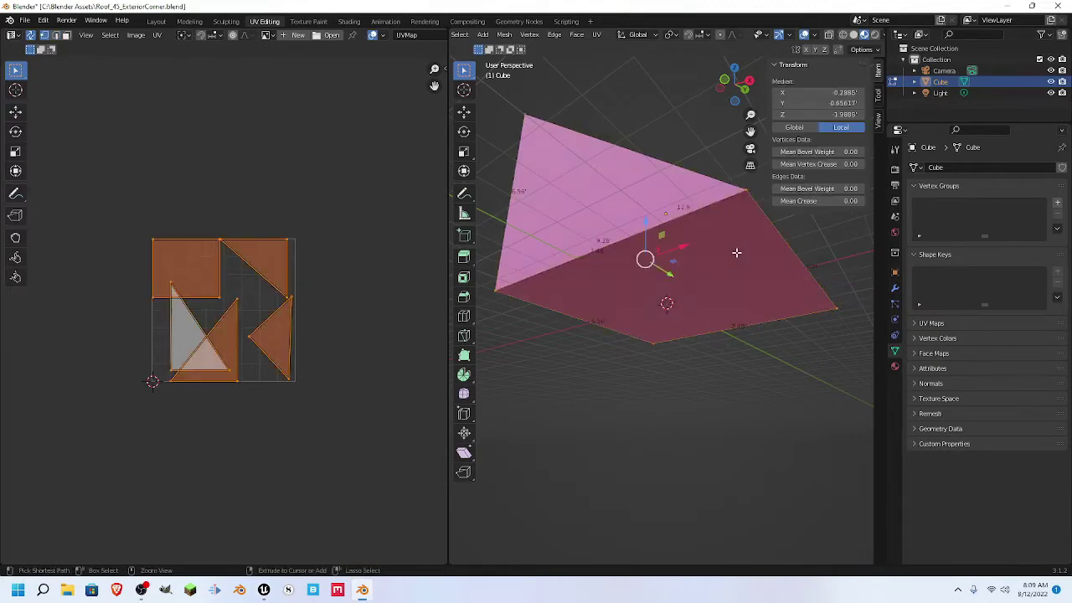
- Review the viewport overlay options and examine the pyramid's edge lengths from several sides
left_click(815, 37)
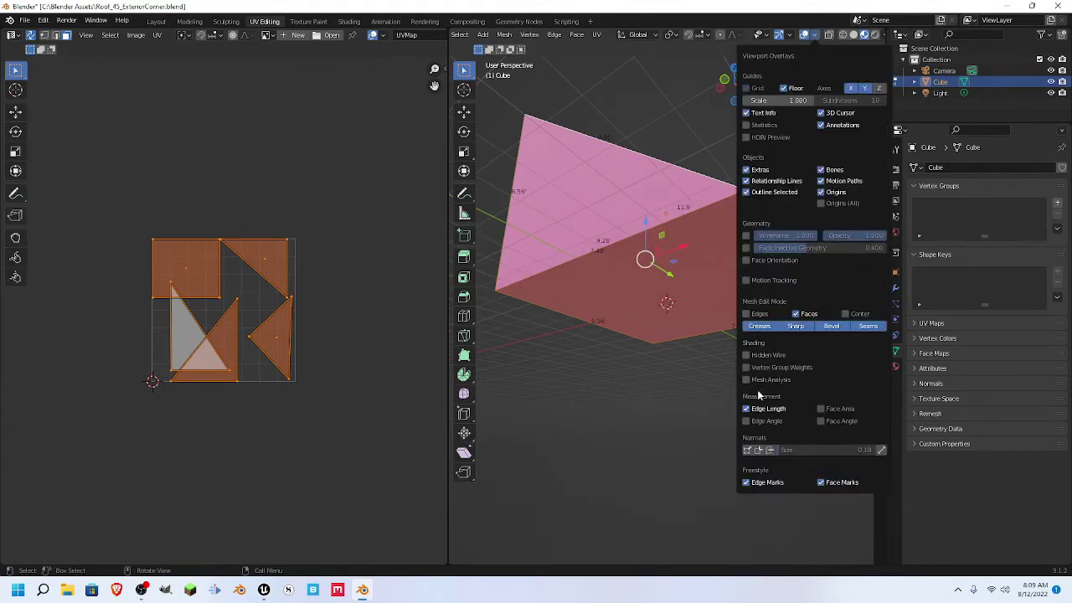
mouse_move(790, 37)
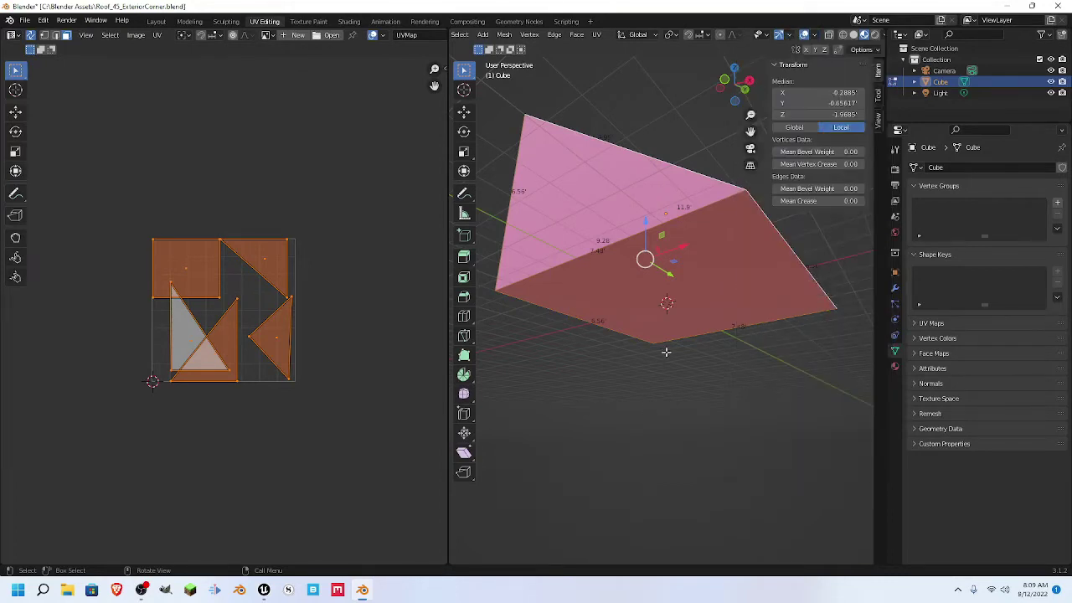
middle_click_drag(699, 367, 595, 408)
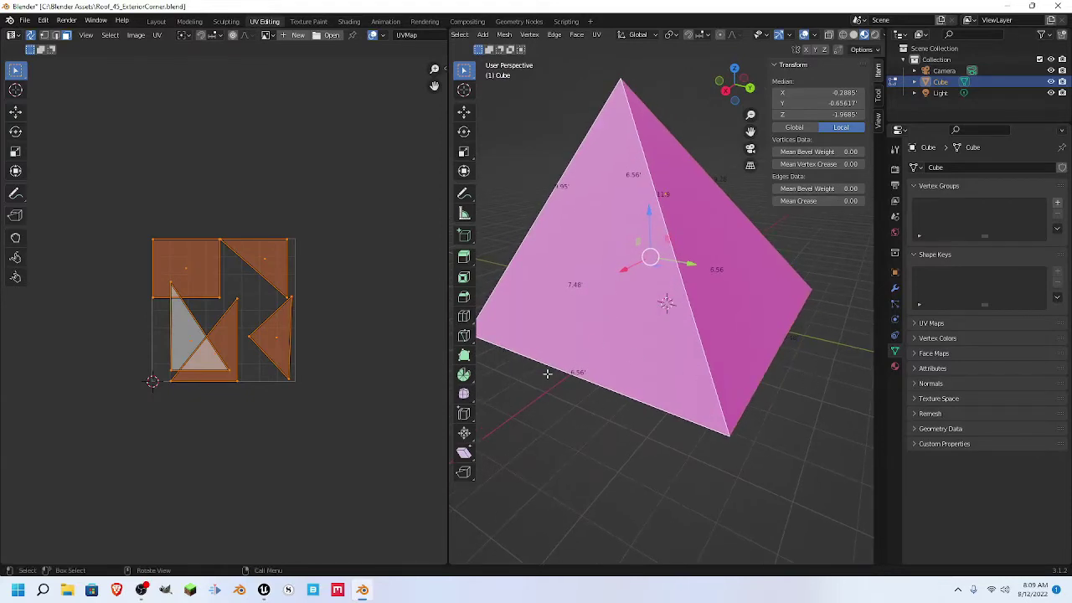
middle_click_drag(547, 373, 594, 352)
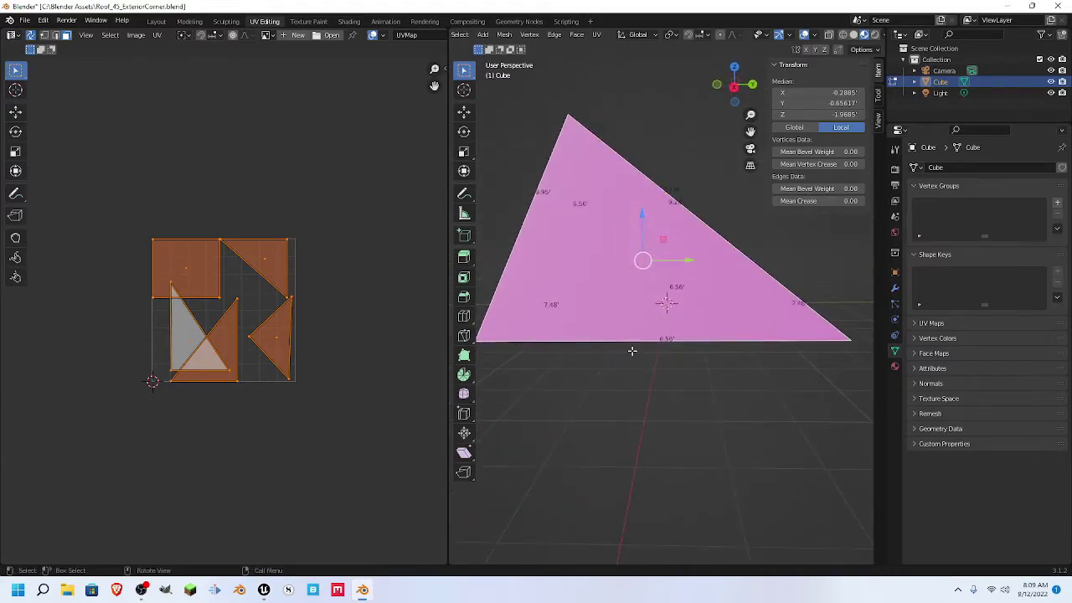
middle_click_drag(732, 298, 625, 314)
left_click(736, 409)
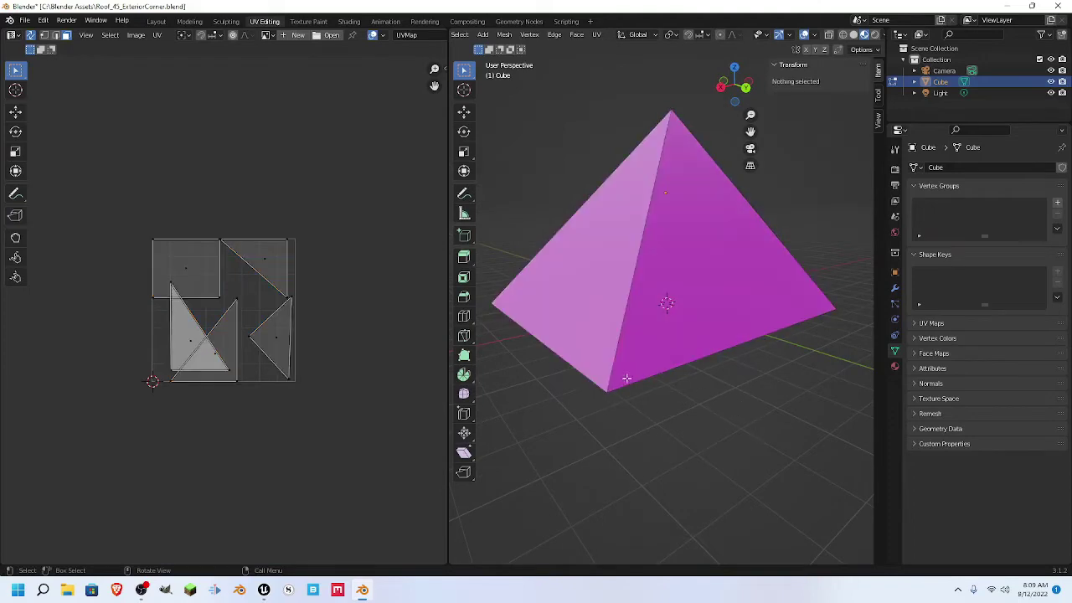
middle_click_drag(626, 379, 617, 363)
key("ctrl+r")
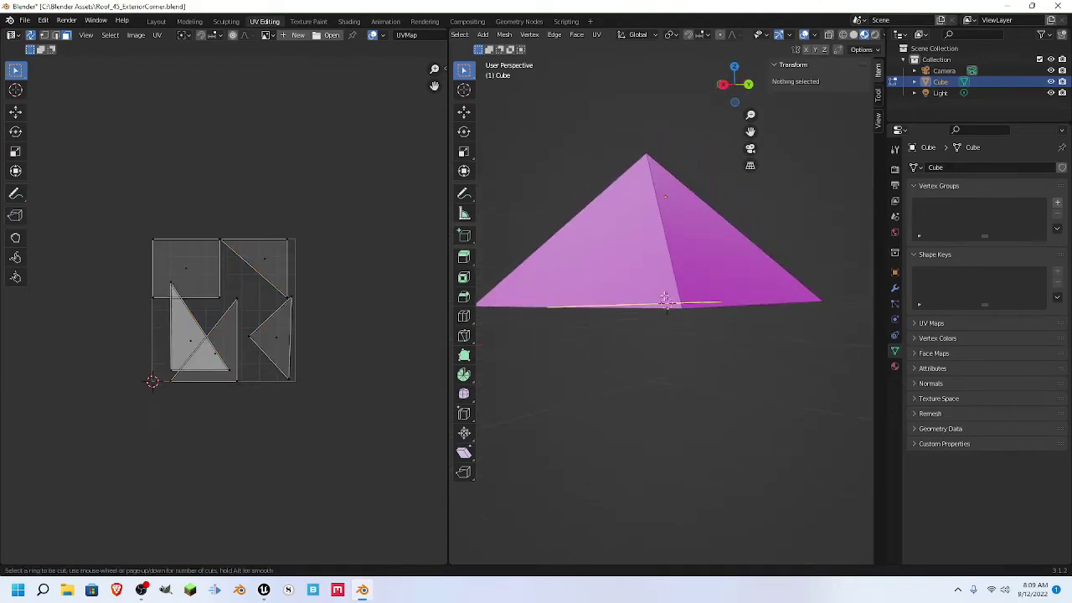
key("Escape")
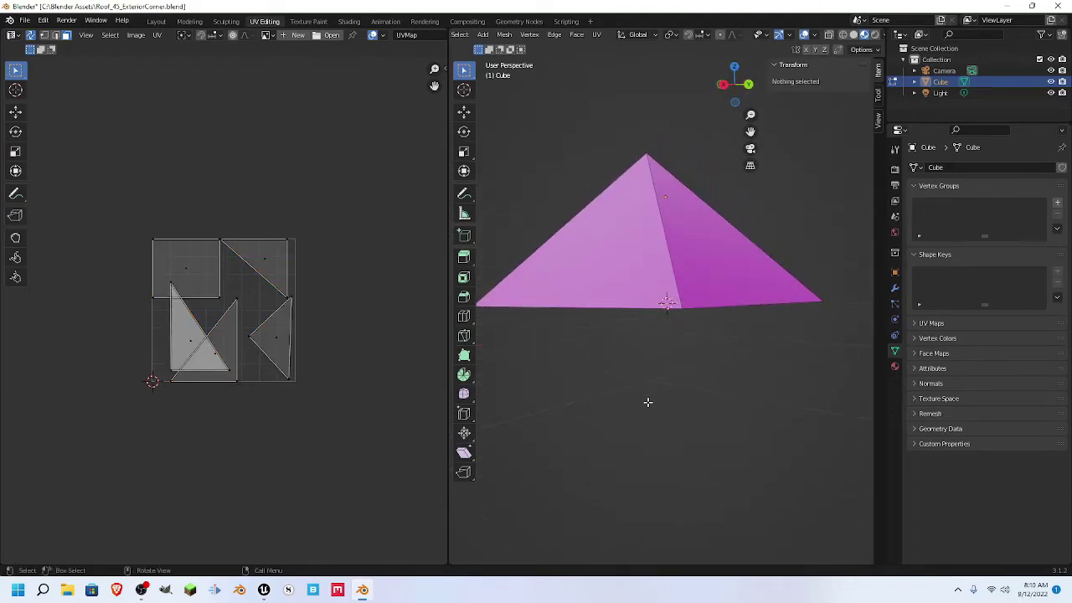
middle_click_drag(646, 401, 647, 230)
key("ctrl+r")
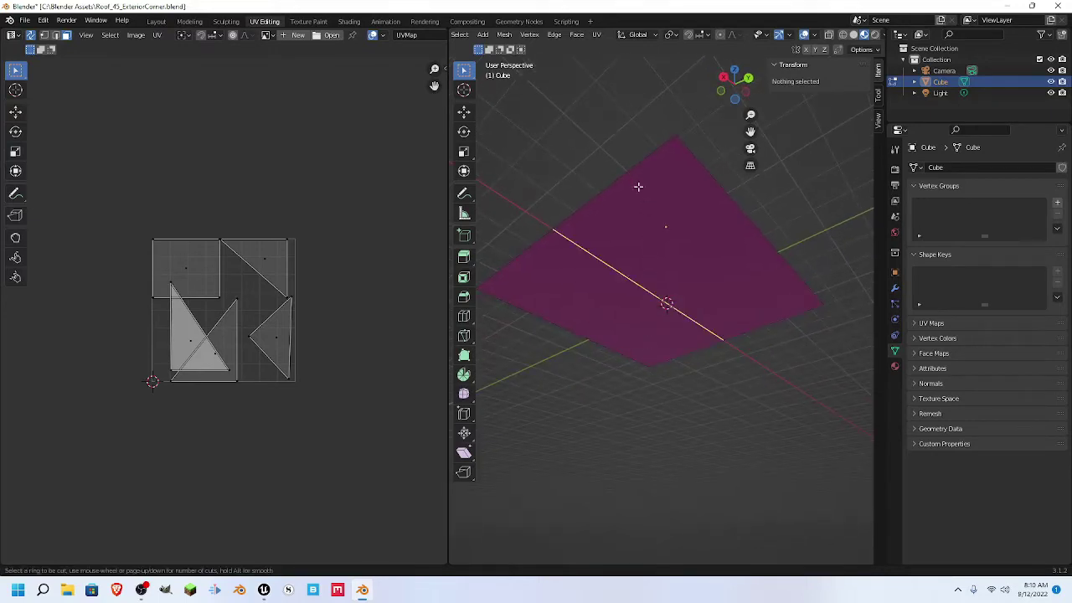
key("Escape")
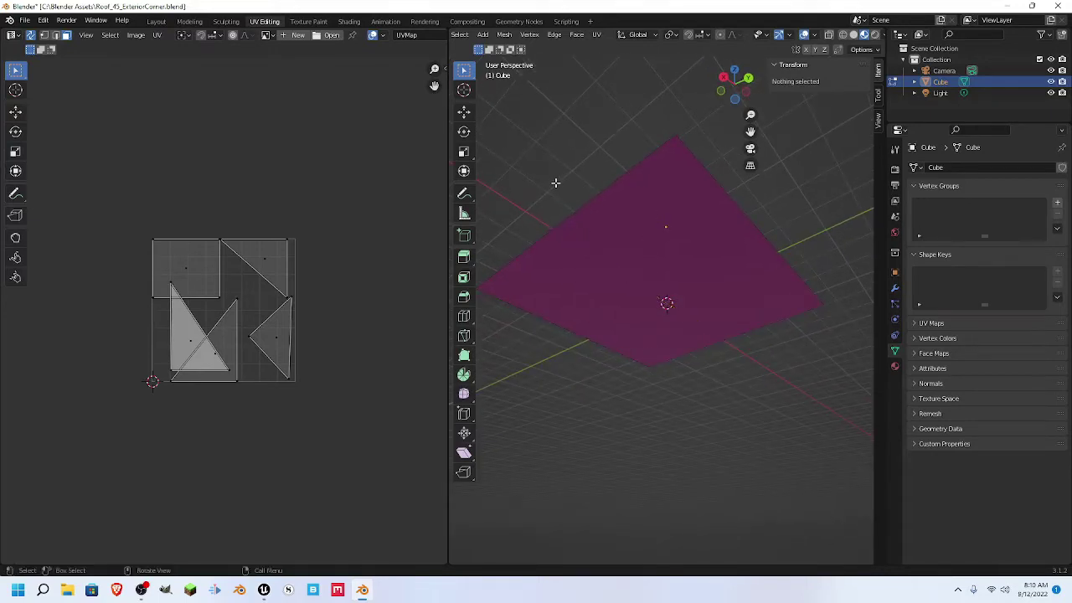
middle_click_drag(555, 181, 580, 165)
key("ctrl+r")
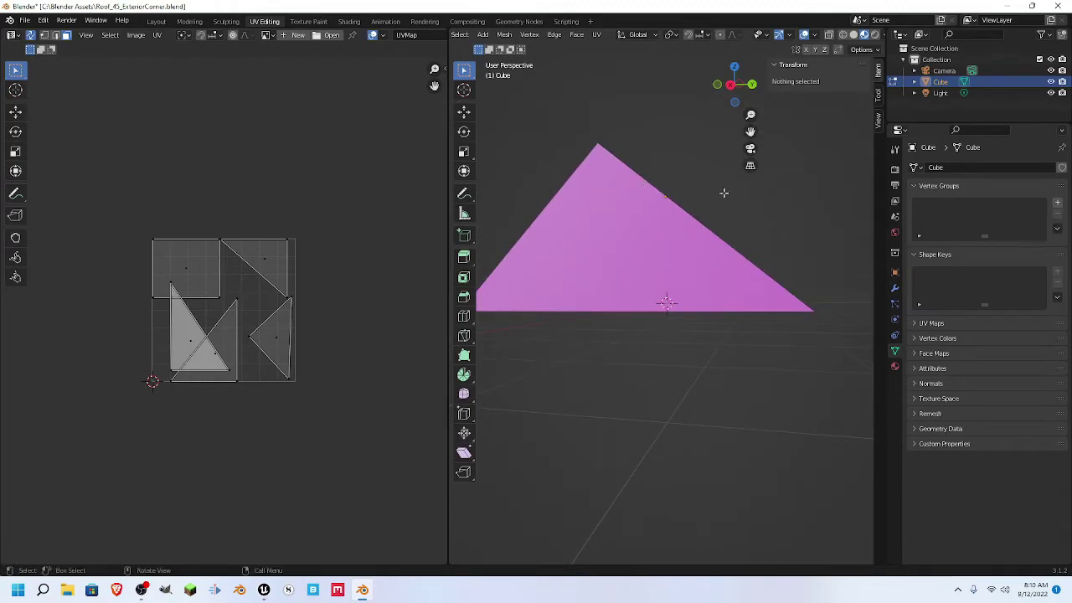
middle_click_drag(722, 191, 684, 151)
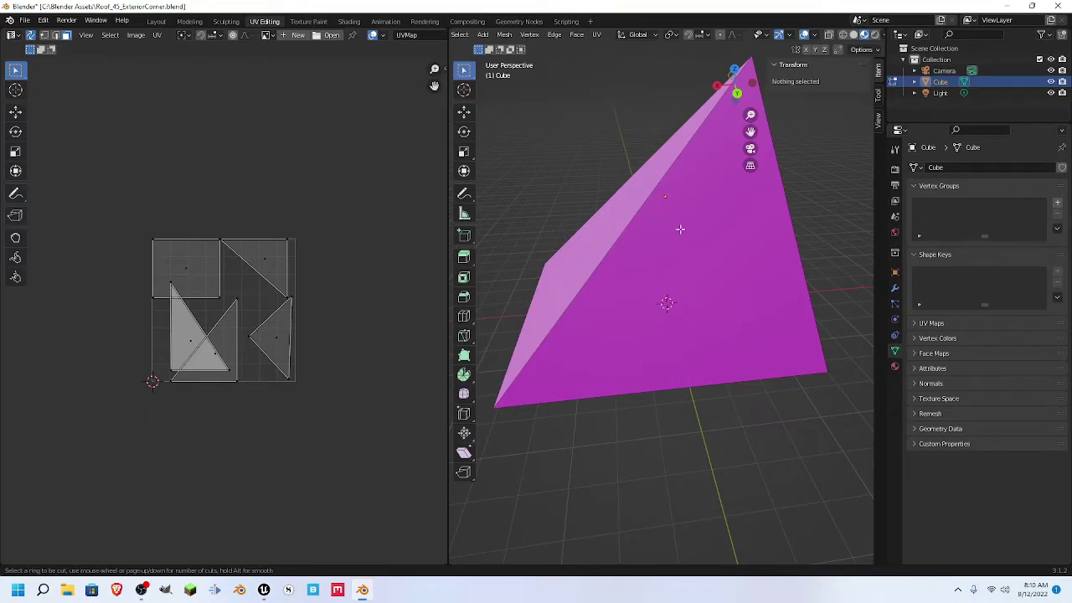
key("Escape")
- Switch the 3D viewport to wireframe shading and try to place a loop cut on the pyramid's sloped side
left_click(843, 35)
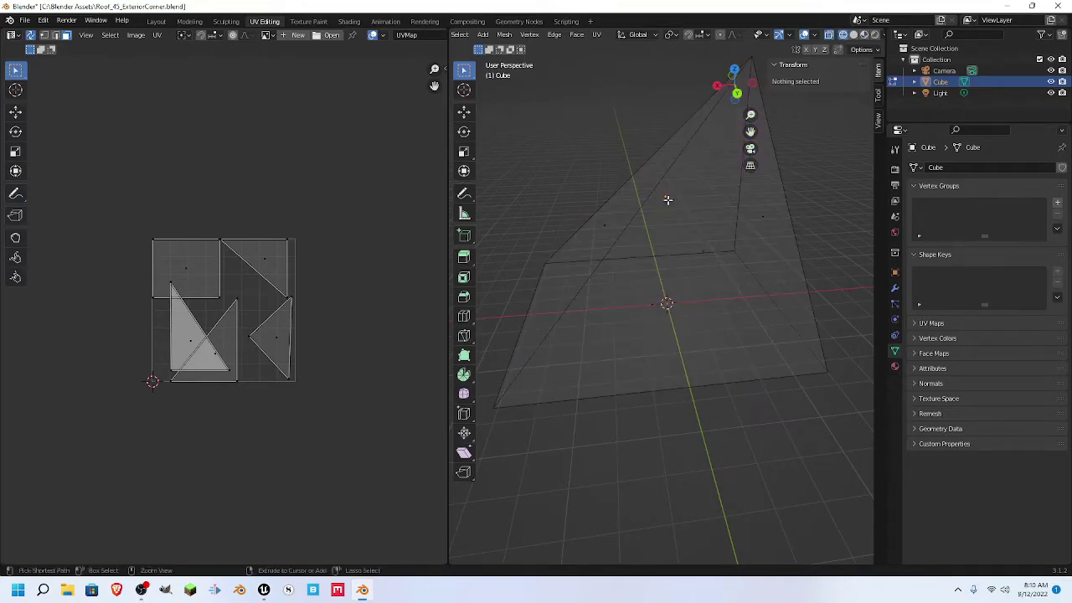
key("ctrl+r")
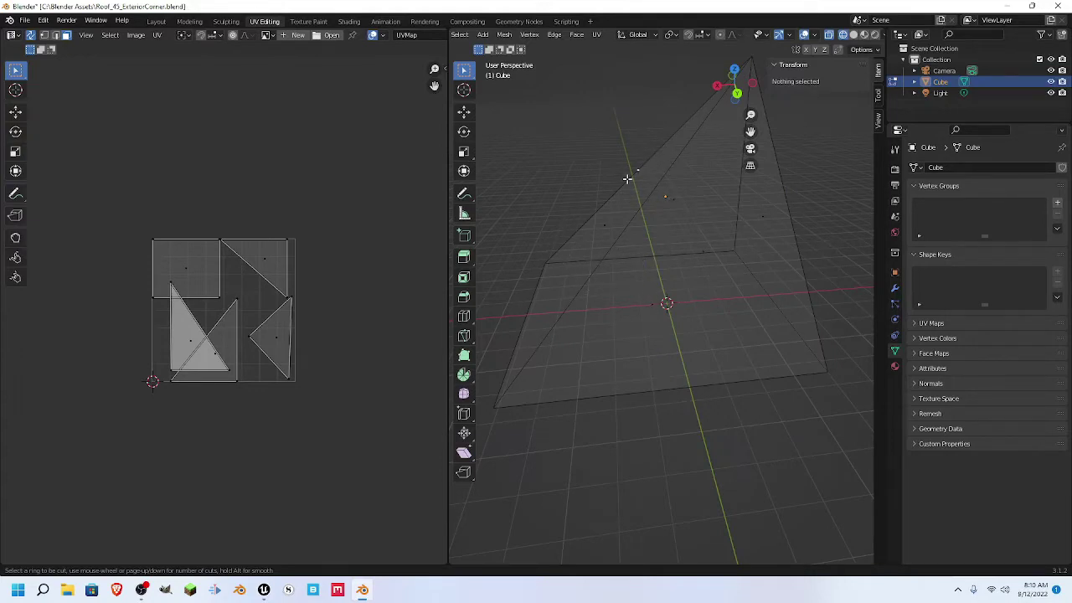
key("Escape")
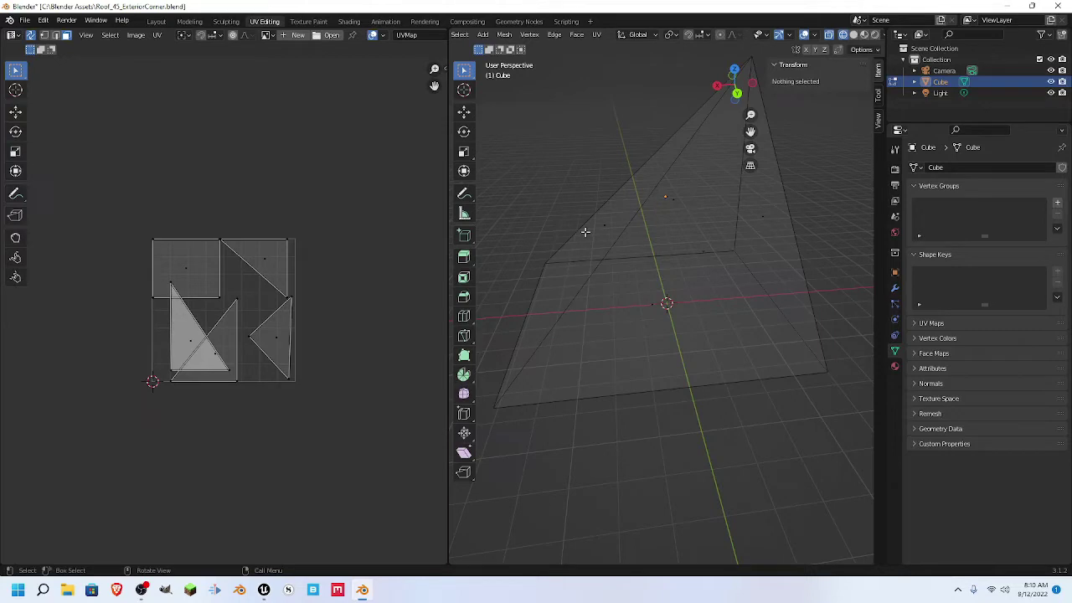
- Switch to vertex selection and select the vertex at the pyramid's apex
middle_click_drag(630, 149, 669, 98)
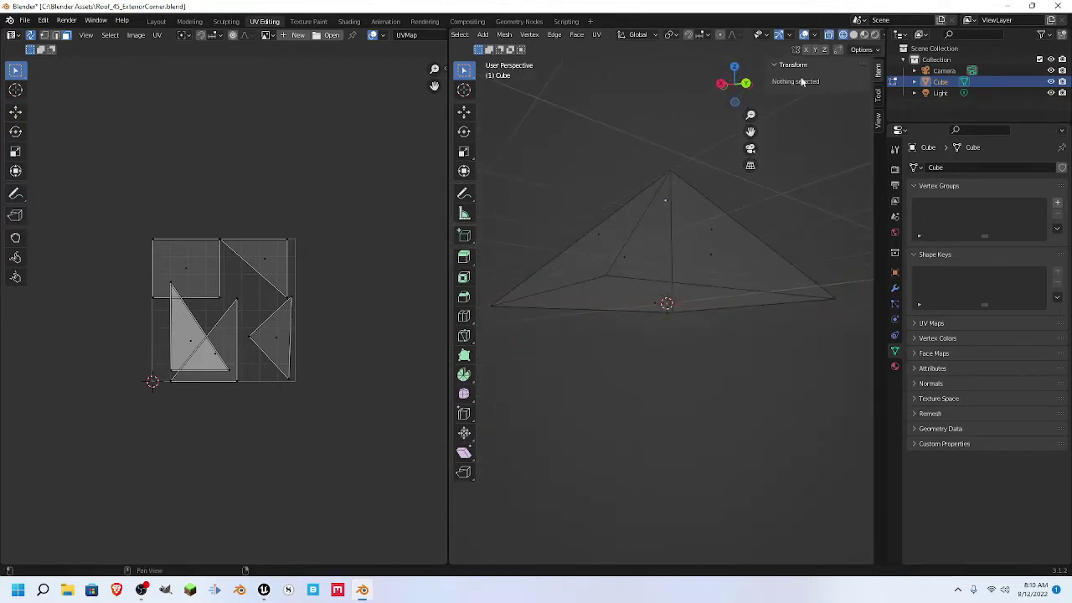
right_click(635, 197)
key("Escape")
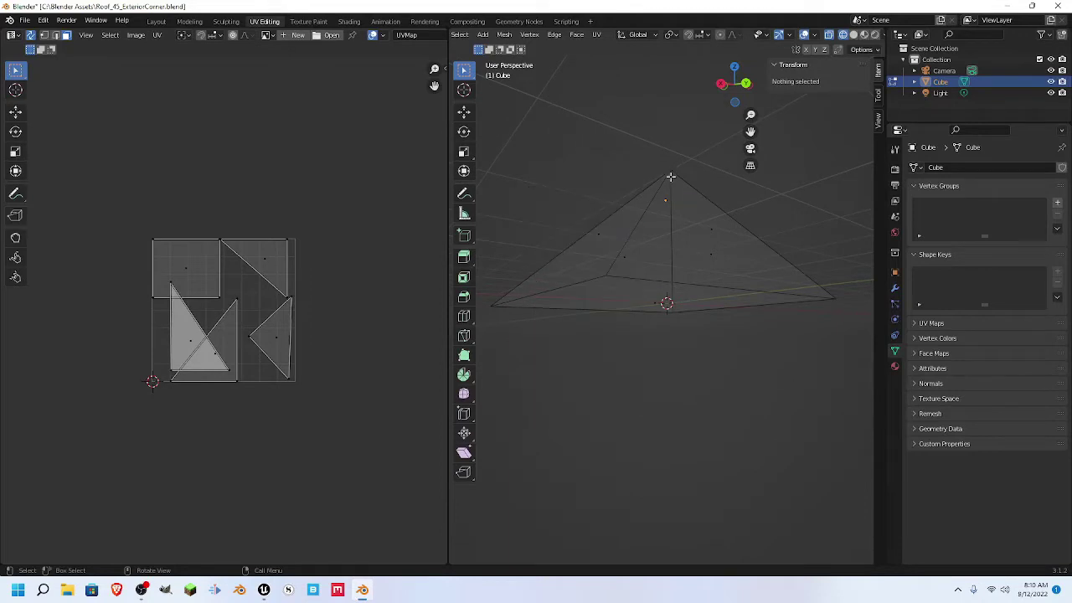
middle_click_drag(670, 178, 696, 137)
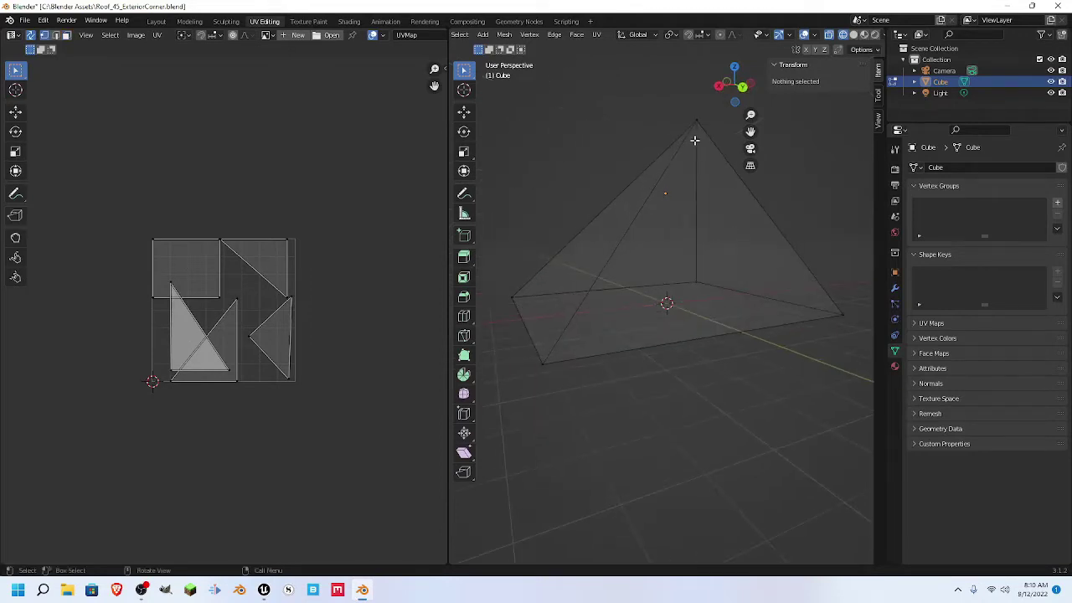
left_click(696, 121)
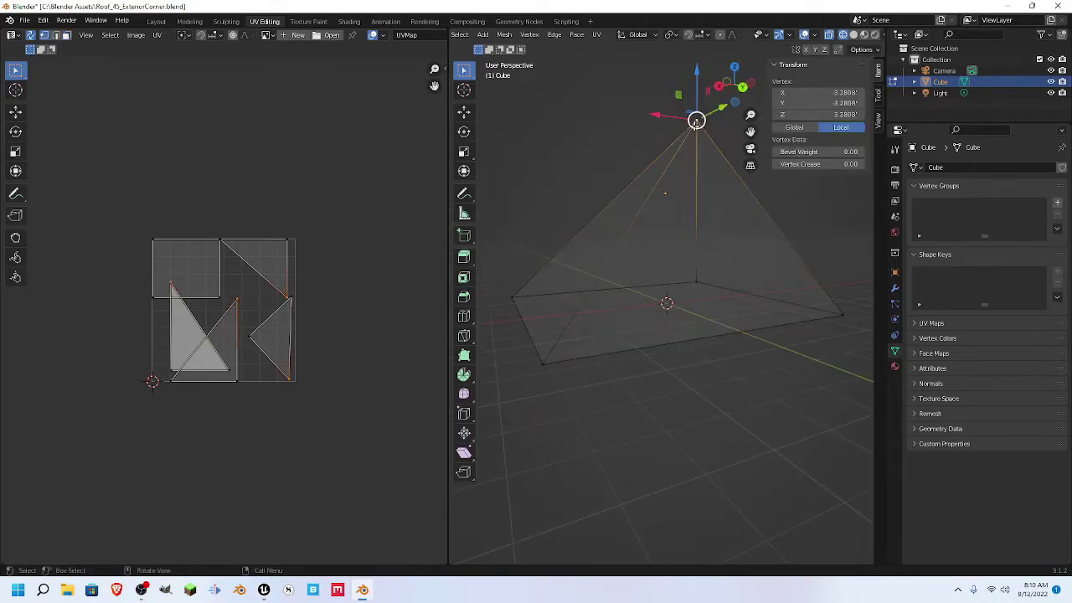
- Frame the apex vertex and switch the 3D viewport to material preview shading
key("KP_Decimal")
middle_click_drag(655, 281, 597, 309)
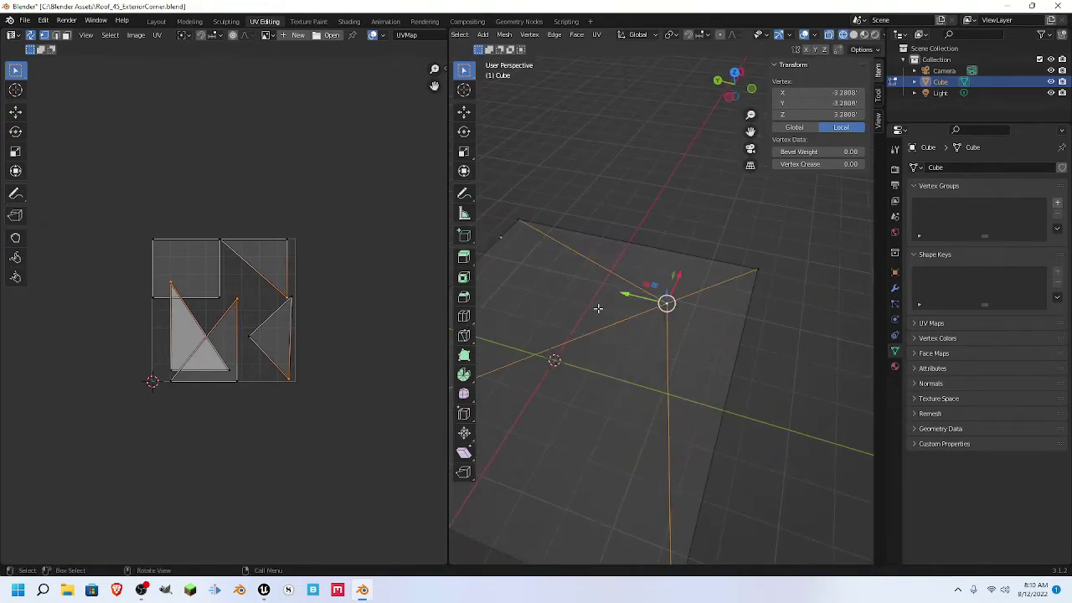
left_click(864, 34)
middle_click_drag(586, 285, 538, 314)
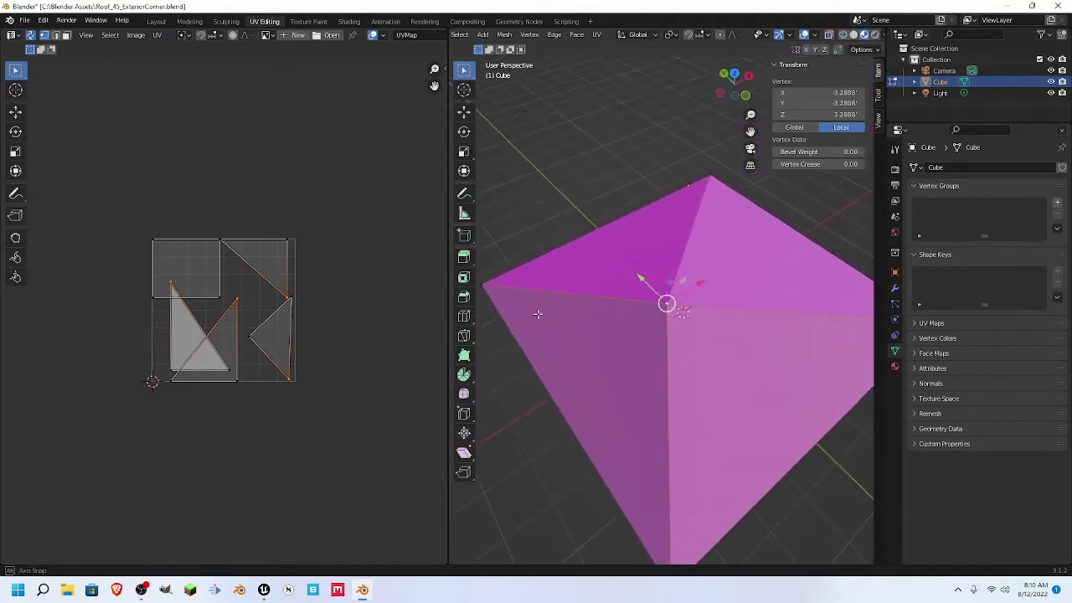
- Examine the pyramid's base corner vertices and apex from several sides, and review the available vertex operations
left_click(707, 177)
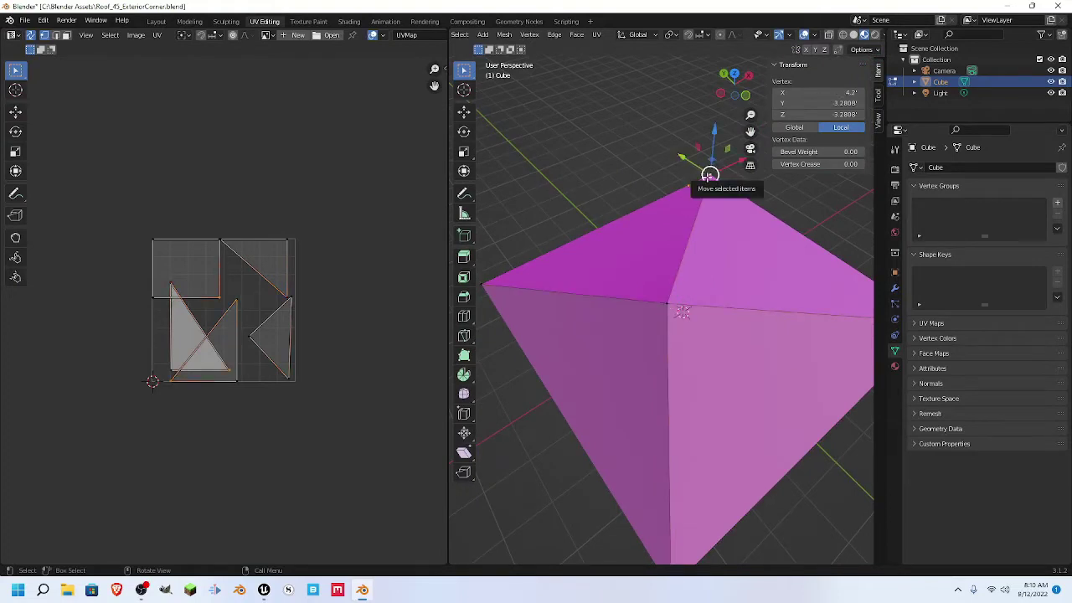
key("KP_Decimal")
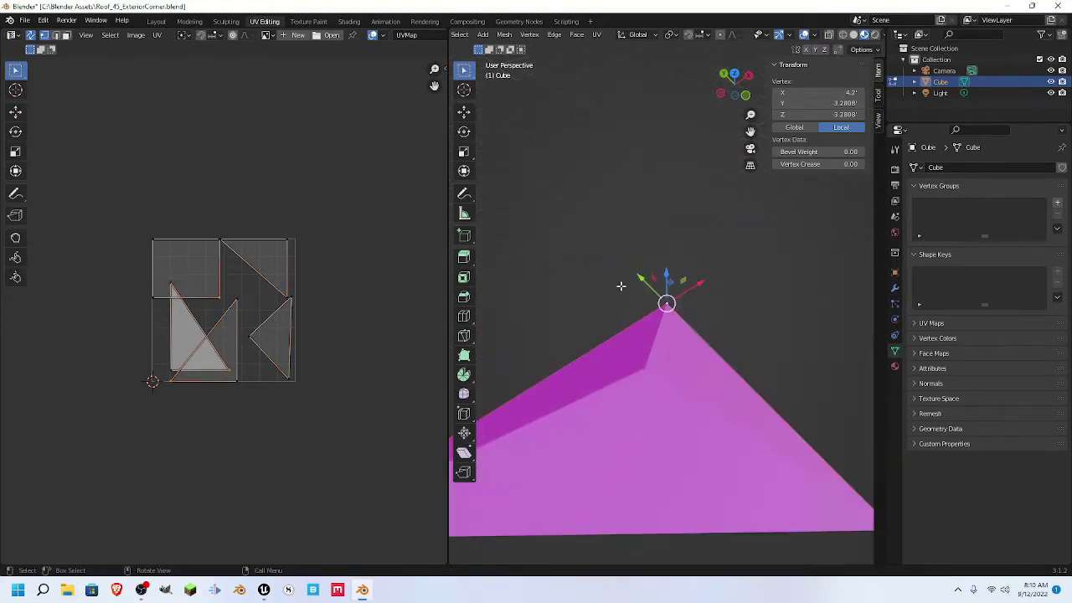
middle_click_drag(596, 300, 816, 233)
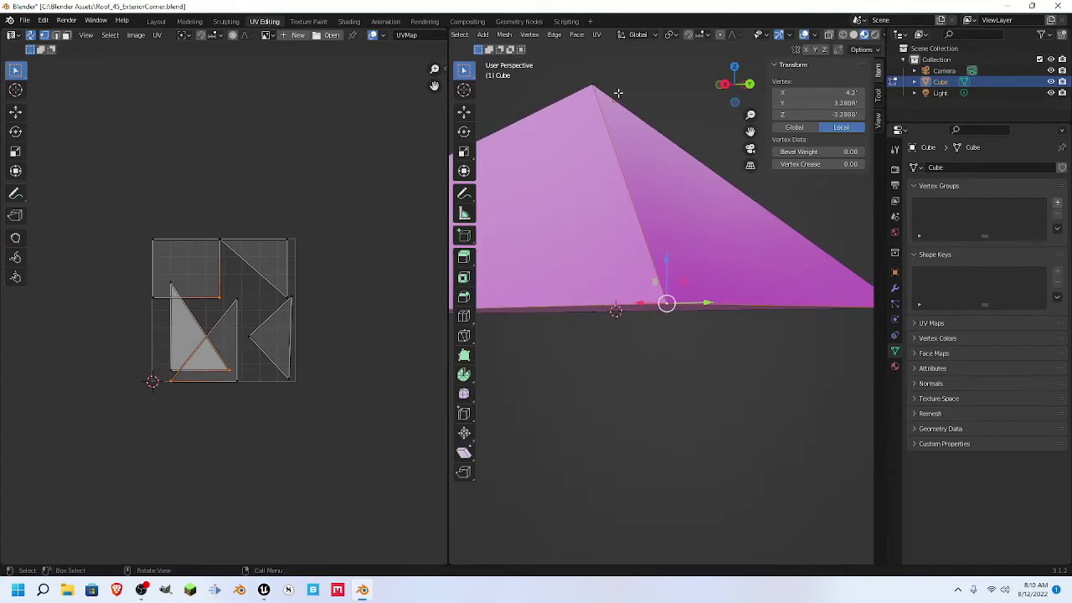
middle_click_drag(602, 97, 631, 122)
right_click(601, 136)
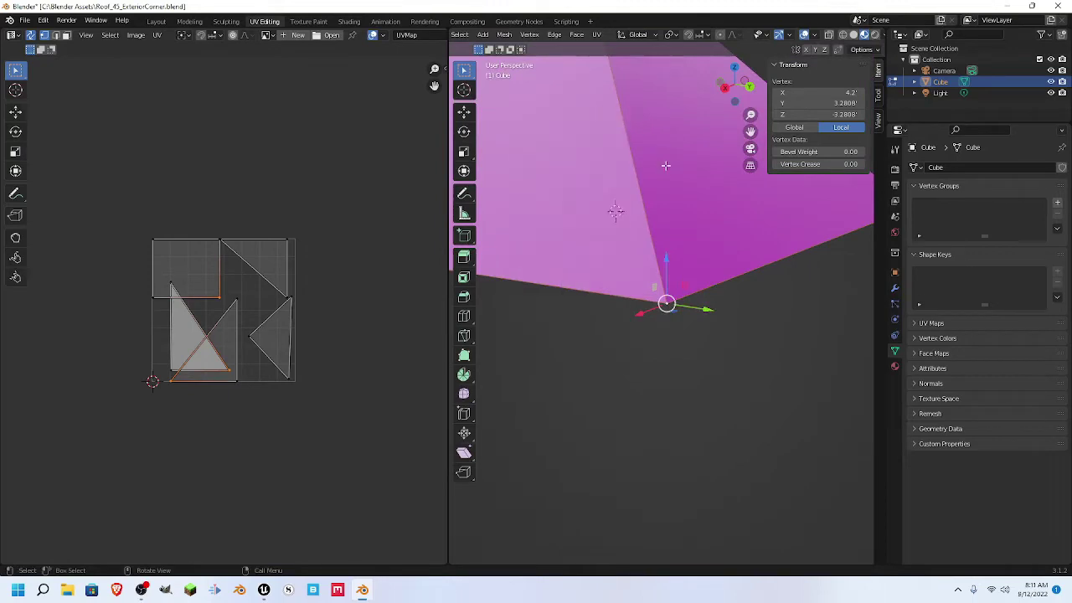
mouse_move(666, 166)
middle_mouse_down()
mouse_move(629, 139)
mouse_move(673, 151)
middle_mouse_up()
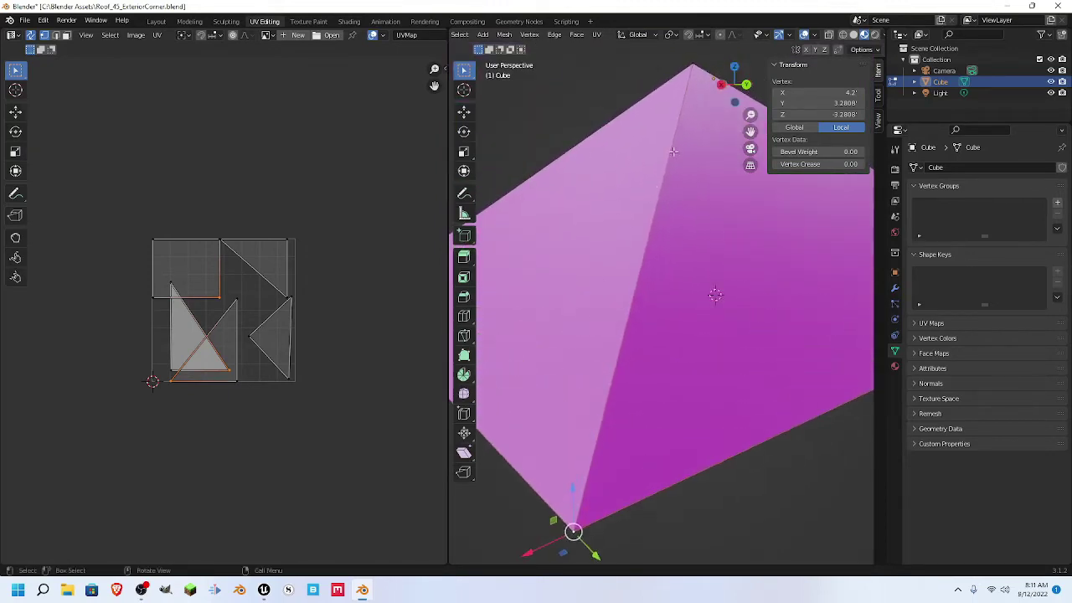
key("KP_Decimal")
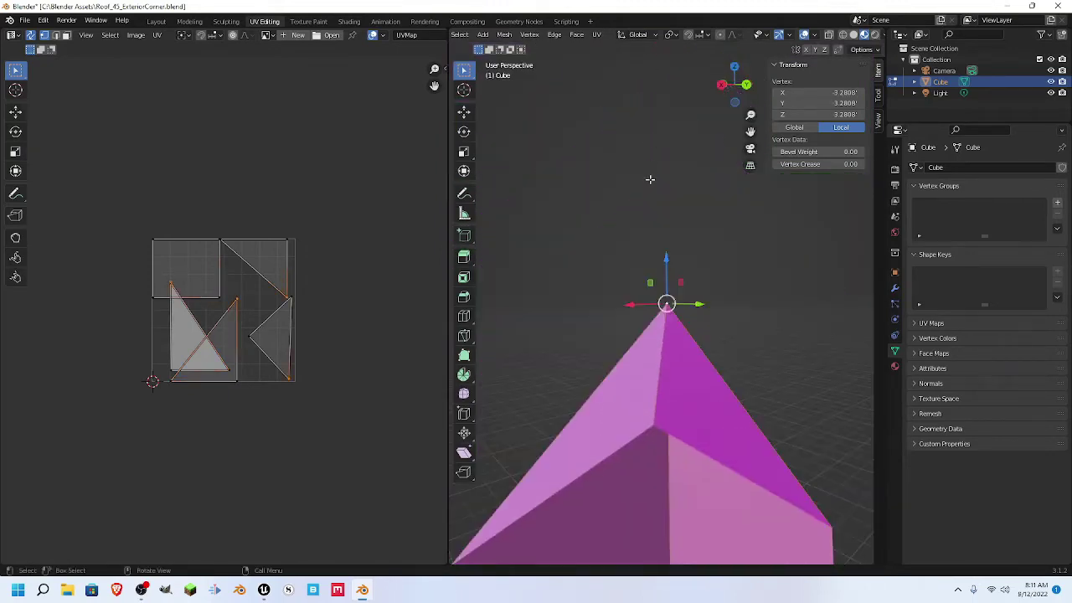
right_click(708, 264)
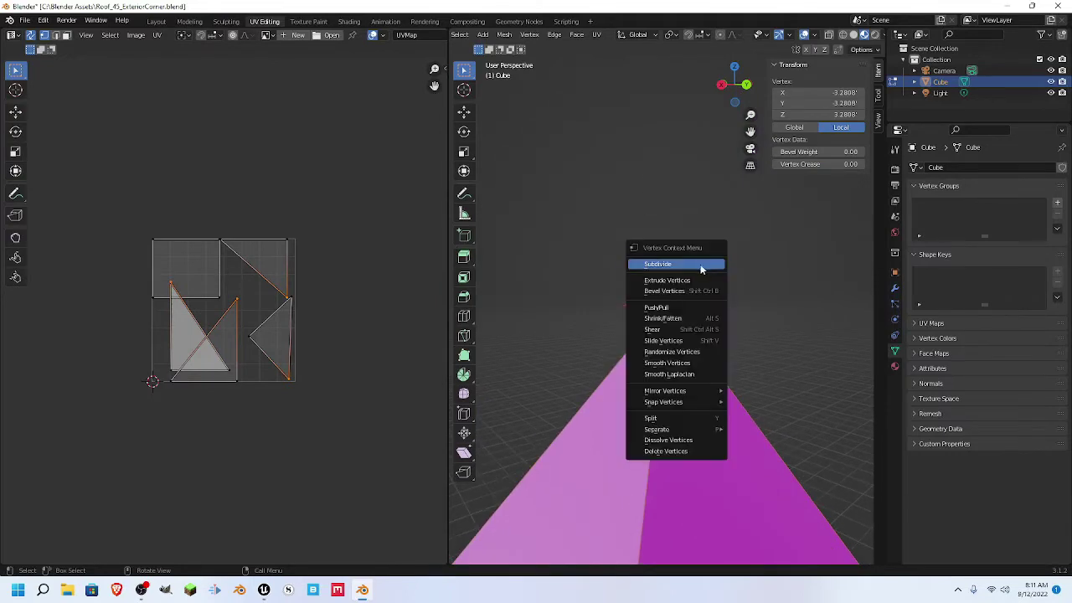
middle_click_drag(617, 251, 683, 352)
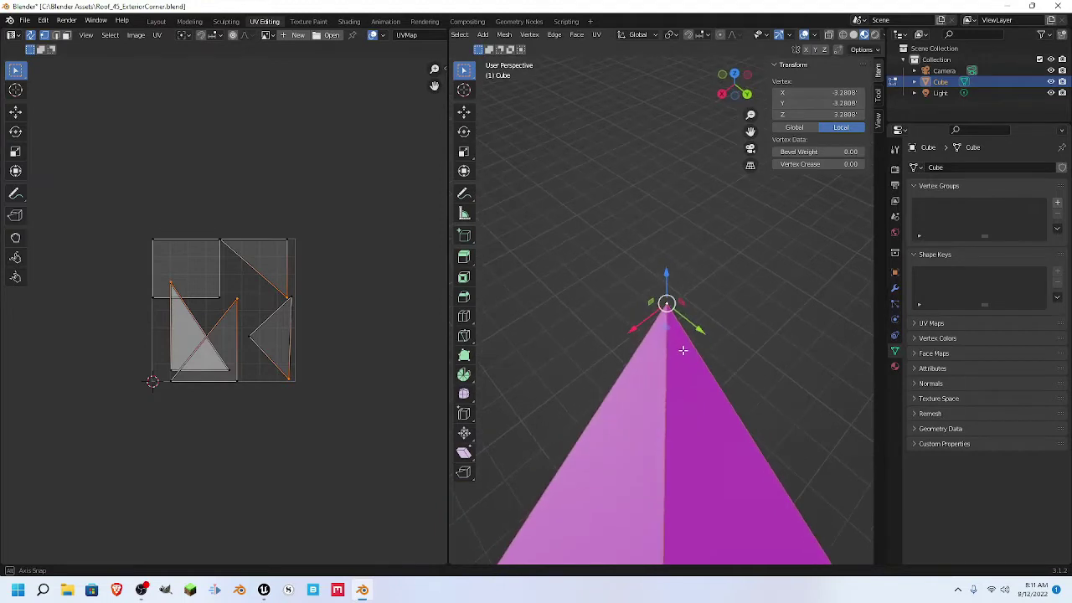
- Knife-cut across two adjacent sloped faces just below the apex, from one outer edge over their shared ridge to the other
key("k")
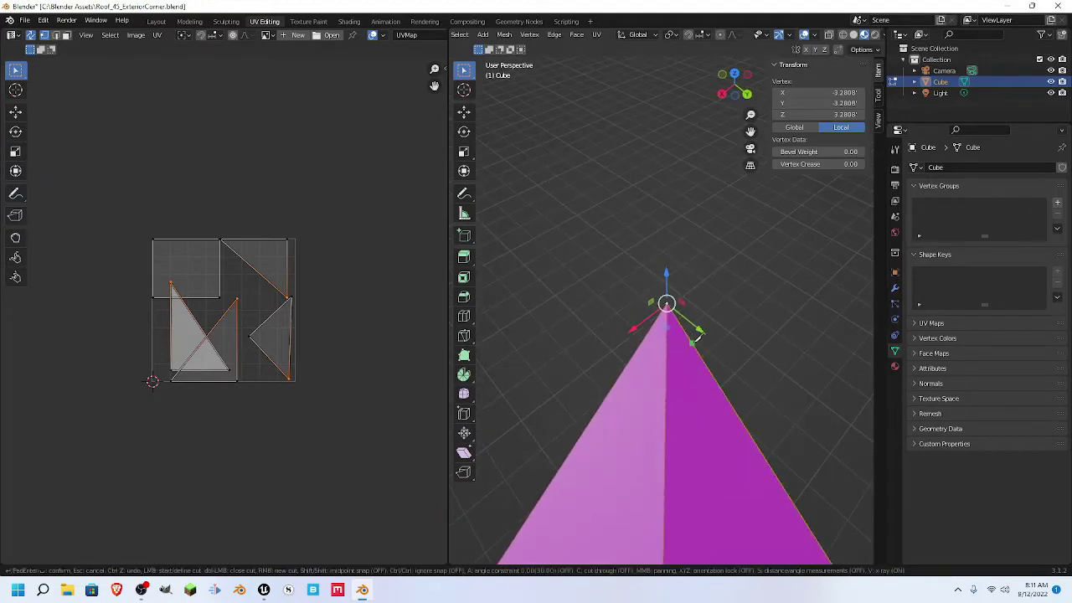
left_click(692, 342)
left_click(666, 354)
left_click(643, 338)
key("Return")
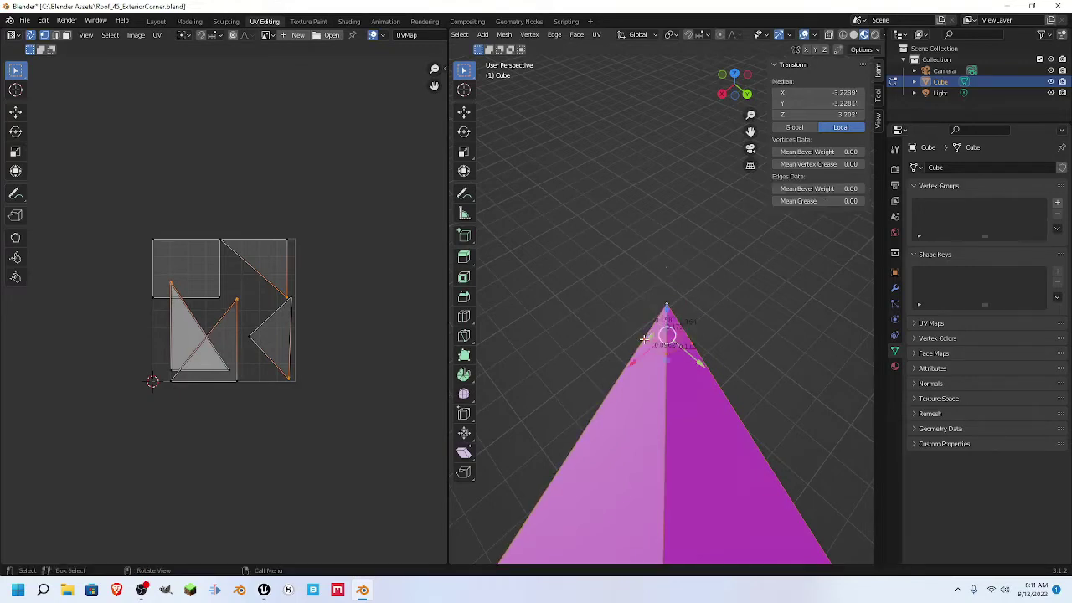
middle_click_drag(815, 383, 640, 406)
key("ctrl+r")
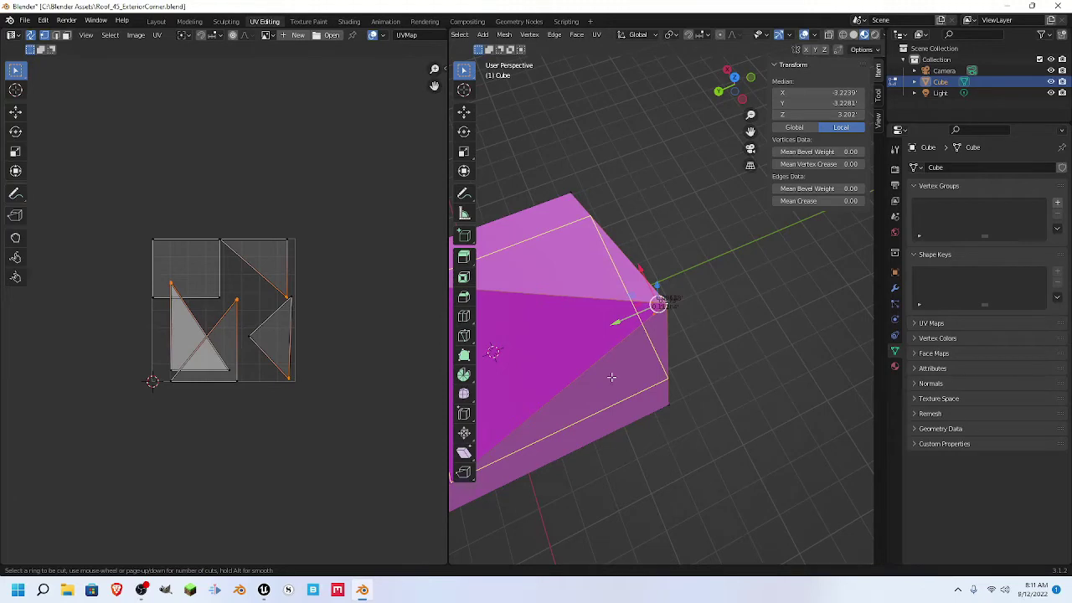
key("Escape")
middle_click_drag(751, 404, 719, 349)
scroll(703, 360, "down", 1)
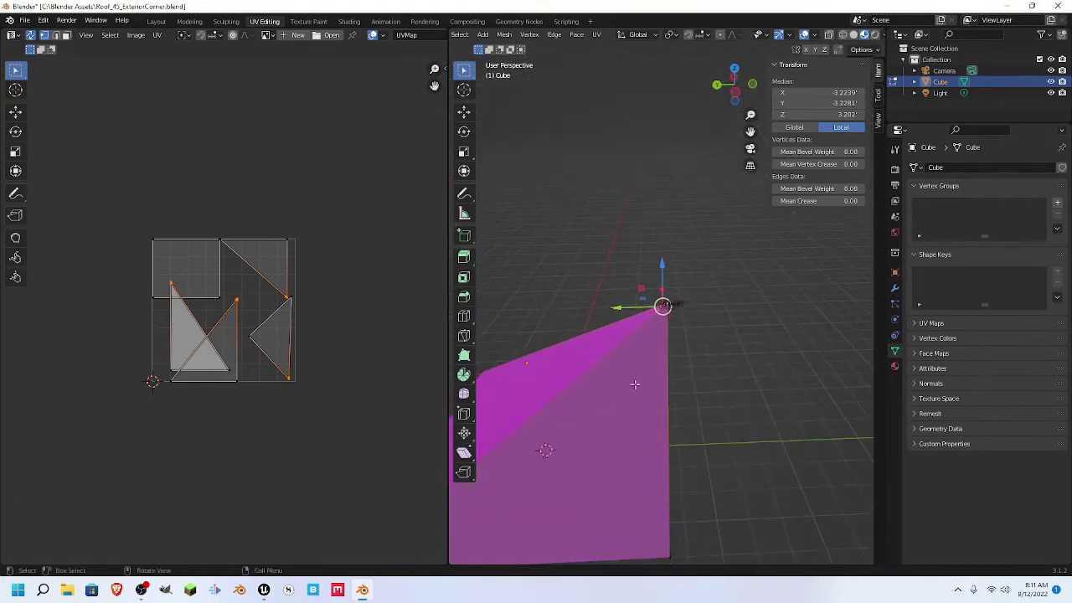
middle_click_drag(552, 311, 658, 100)
key("ctrl+r")
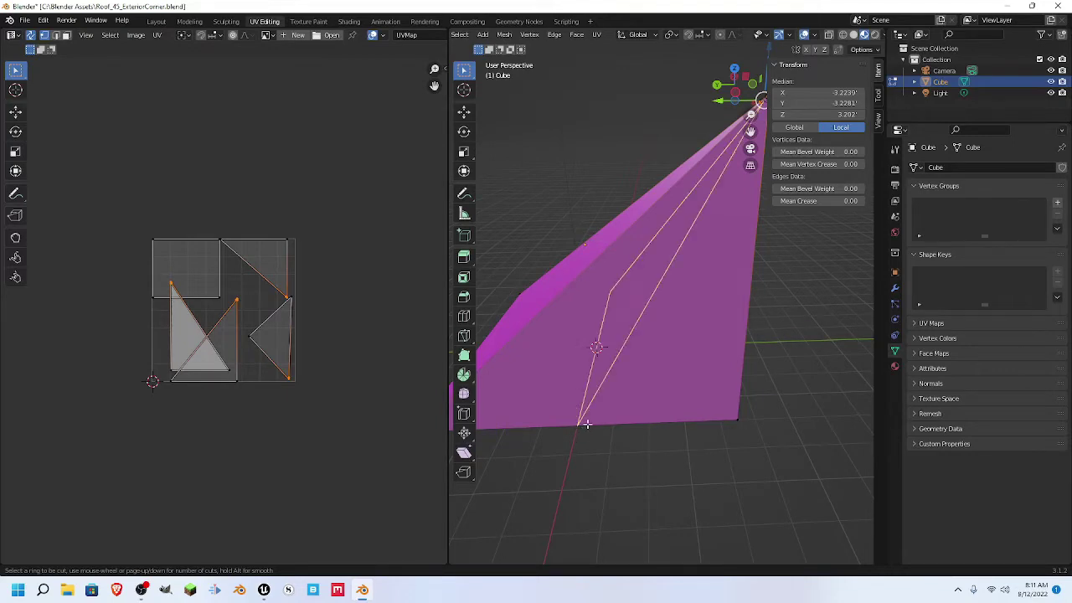
key("Escape")
middle_click_drag(603, 461, 521, 459)
right_click(641, 401)
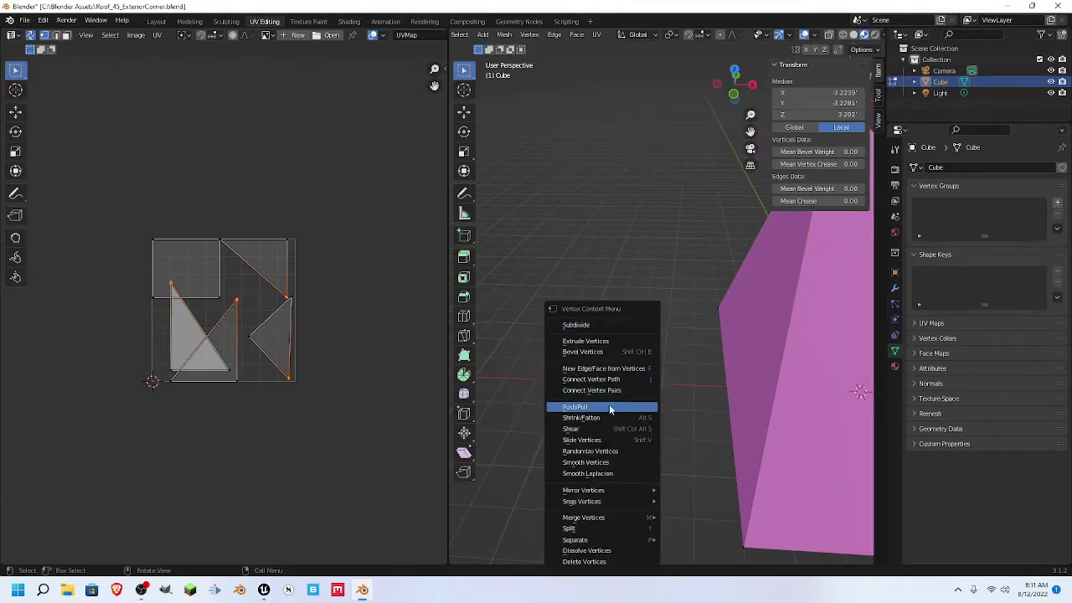
- Add a loop cut through the underside and adjoining sloped faces, slid close to the outer base edge
middle_click_drag(558, 251, 684, 370)
key("ctrl+r")
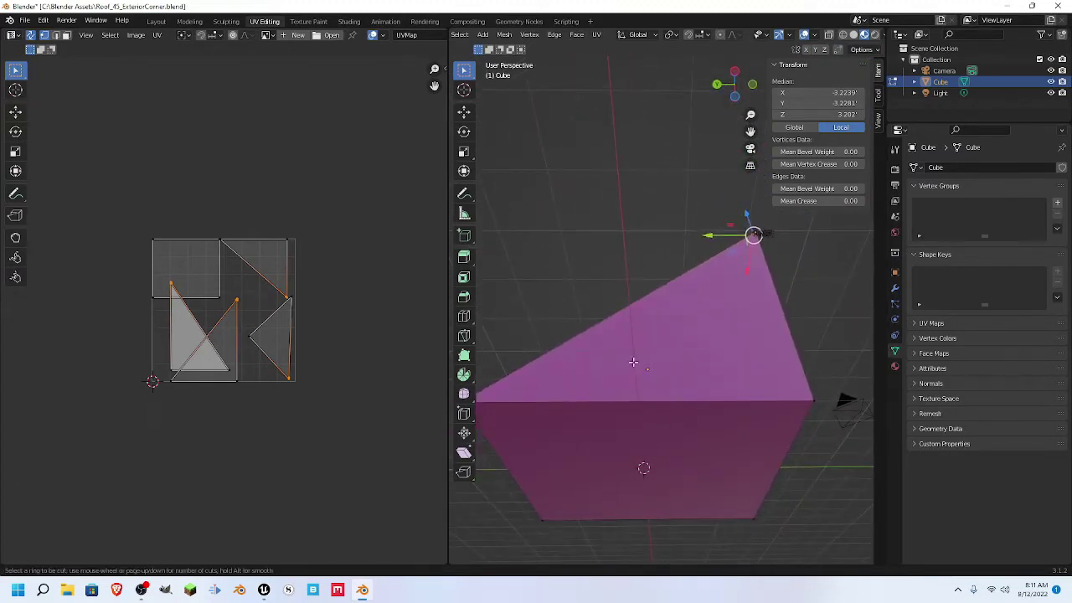
left_click(547, 407)
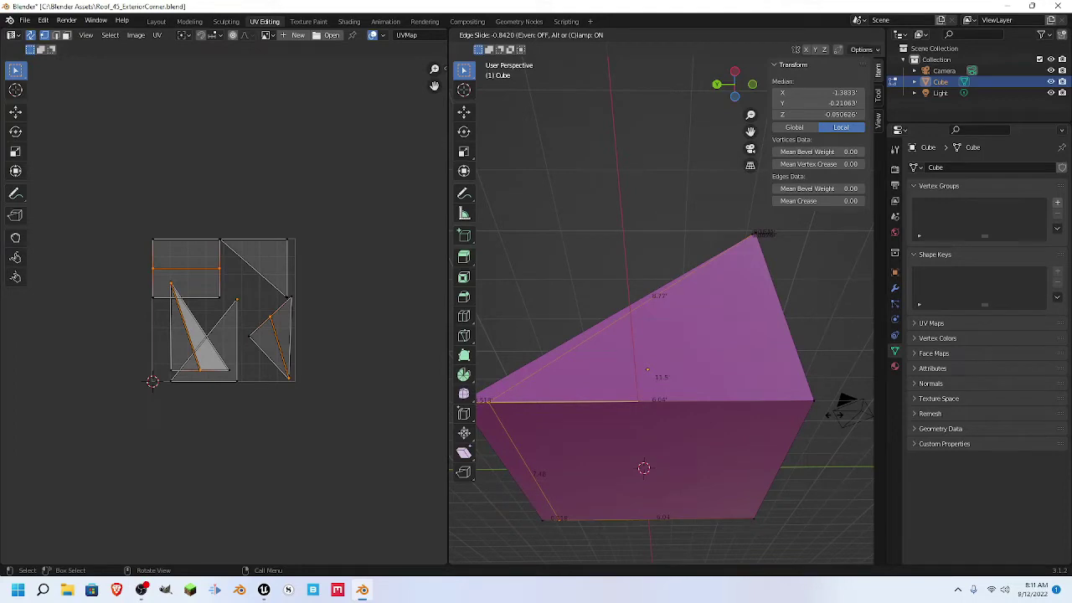
left_click(834, 414)
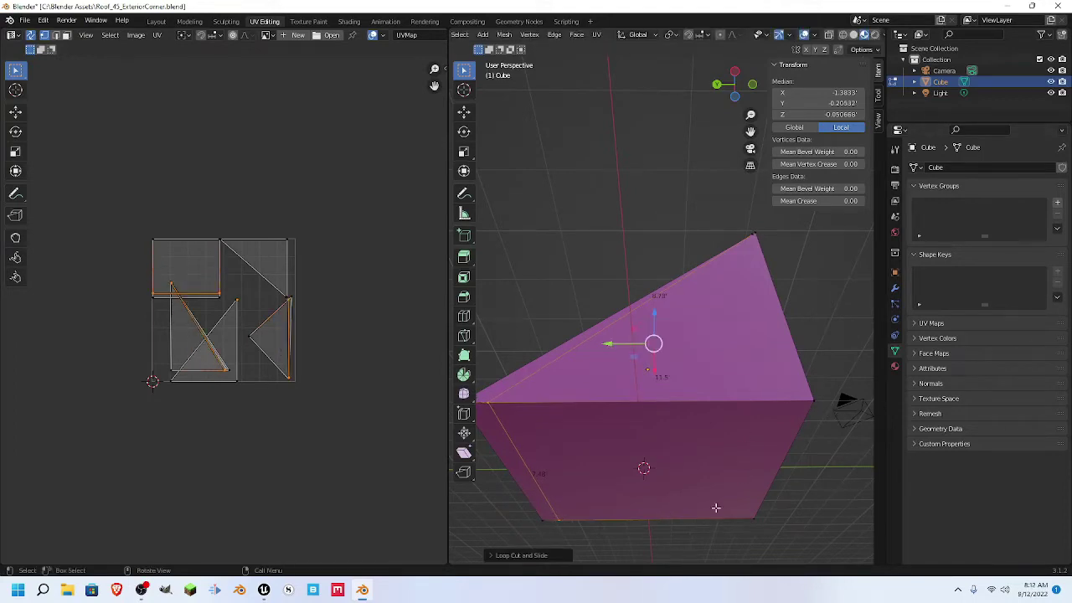
- Bring the pyramid's underside into view and widen the 3D viewport by narrowing the UV editor
middle_click_drag(569, 486, 505, 497)
scroll(284, 423, "down", 1)
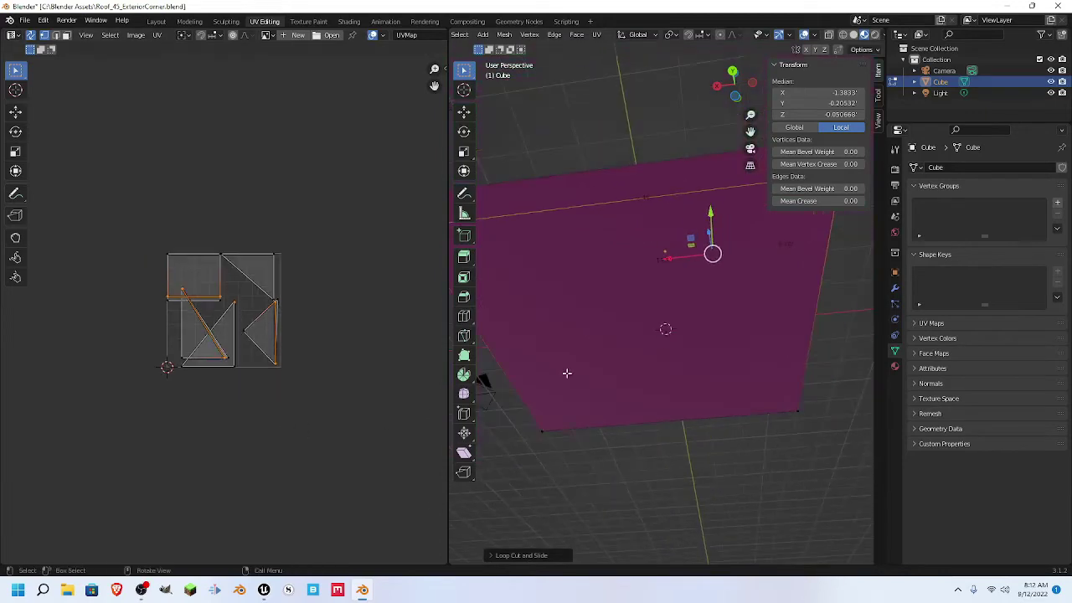
middle_click_drag(567, 373, 556, 411)
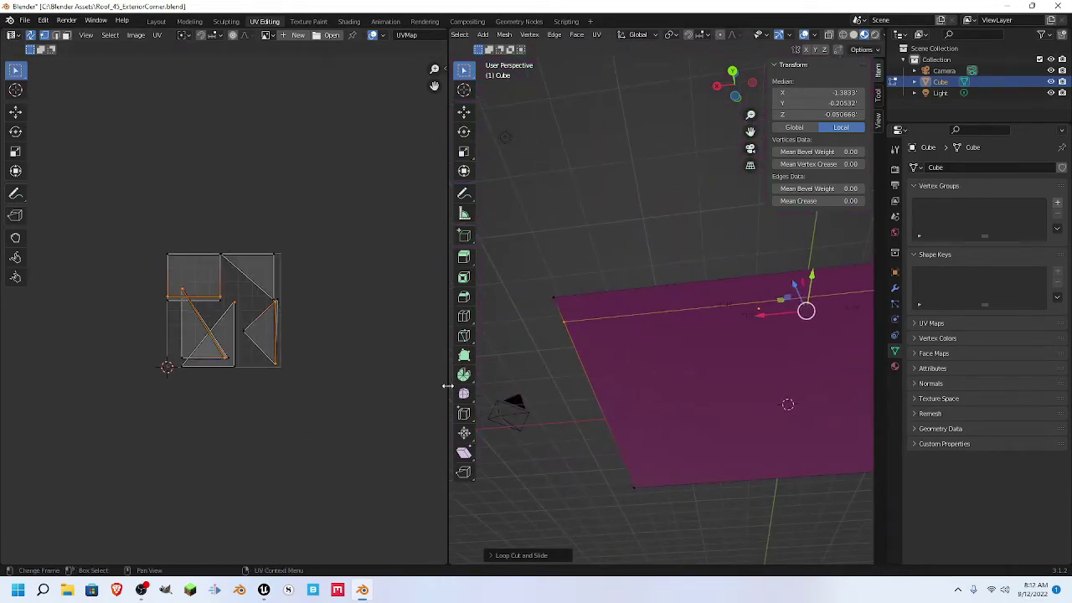
left_click_drag(448, 385, 200, 387)
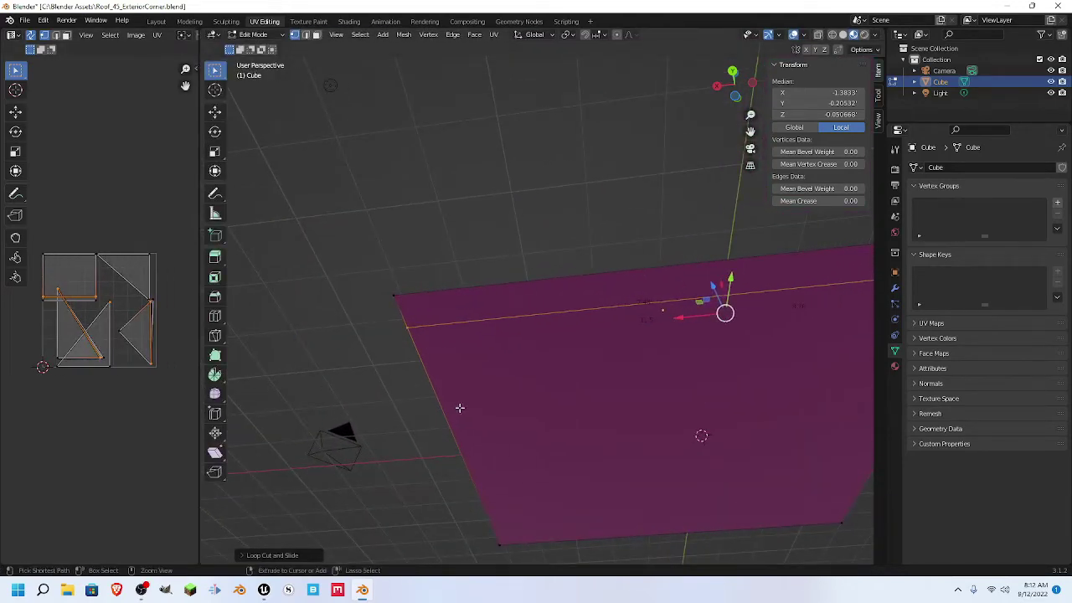
- Add a loop cut around the pyramid's sloped sides at mid-height
key("ctrl+r")
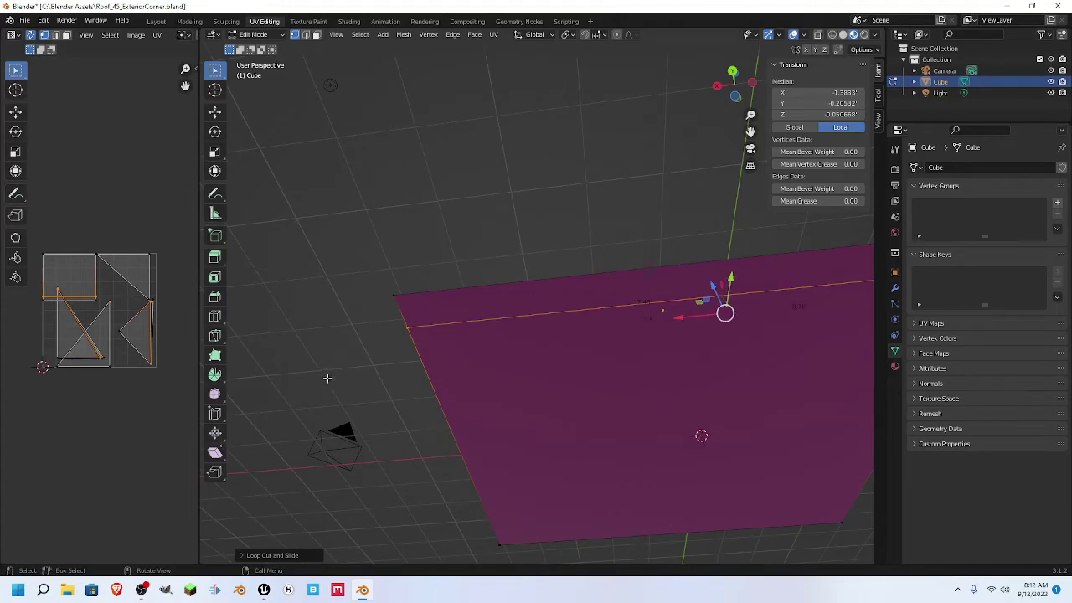
middle_click_drag(330, 376, 410, 468)
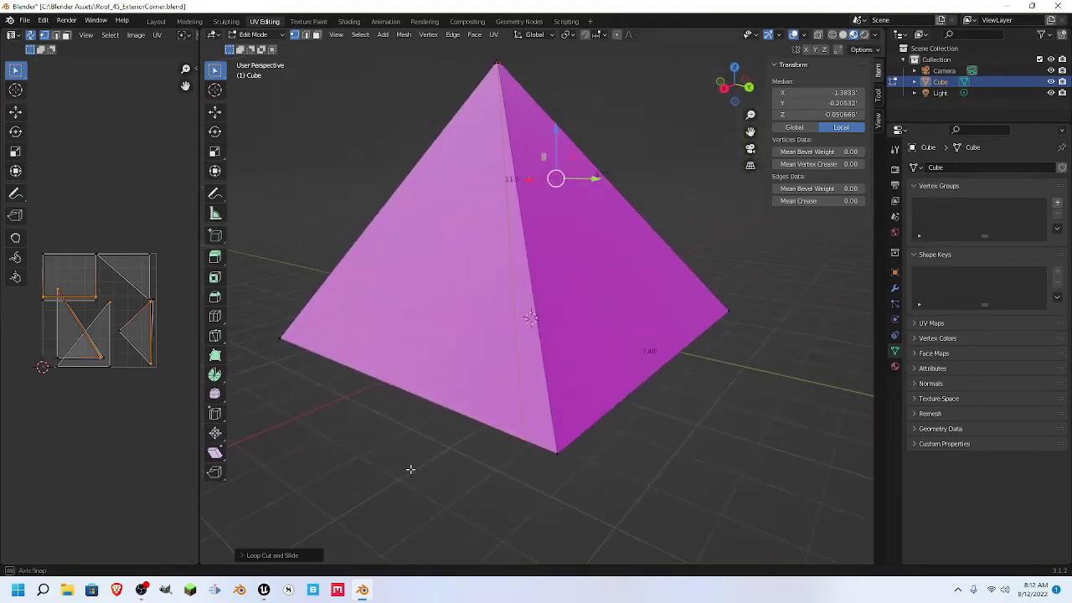
left_click(506, 360)
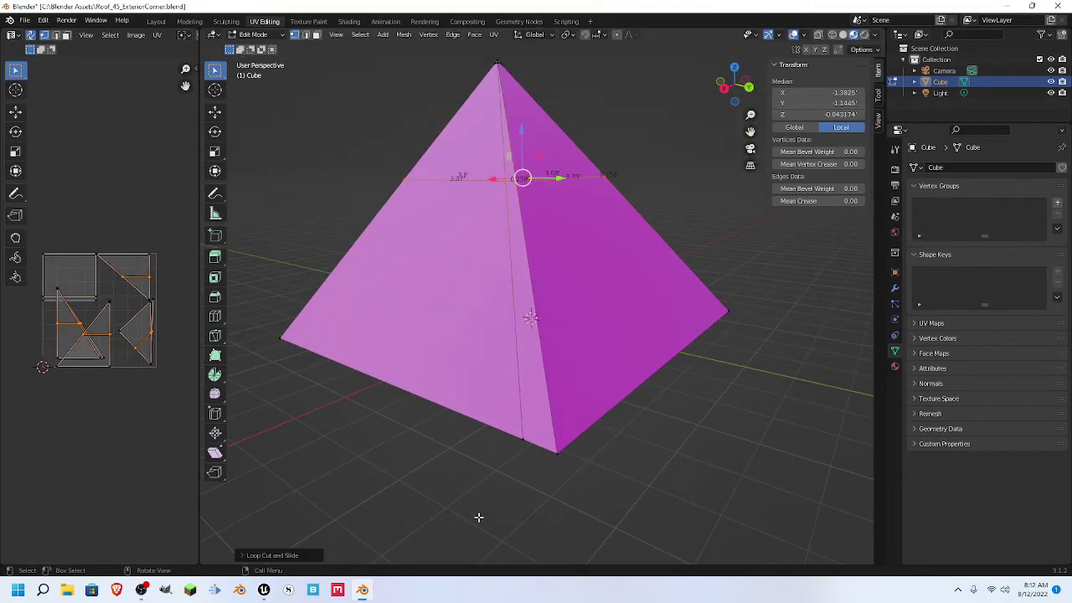
- Undo both loop cuts, back to the pyramid with only the knife cut below its apex
middle_click_drag(478, 517, 522, 399)
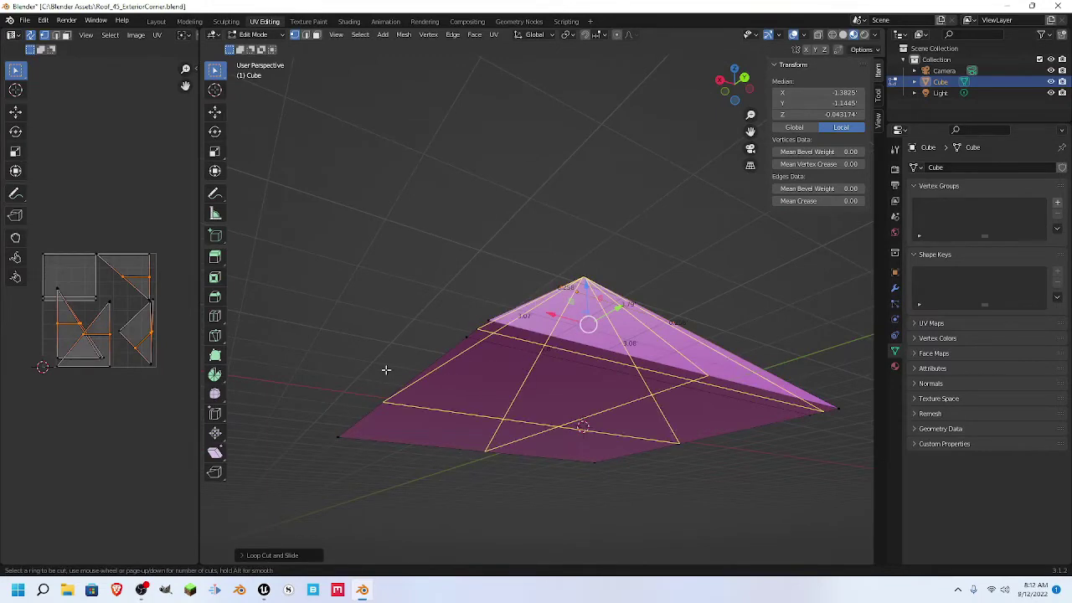
key("Escape")
mouse_move(381, 346)
middle_mouse_down()
mouse_move(425, 415)
mouse_move(486, 431)
mouse_move(459, 373)
mouse_move(476, 380)
mouse_move(452, 357)
mouse_move(411, 326)
mouse_move(382, 338)
mouse_move(390, 350)
middle_mouse_up()
key("ctrl+z")
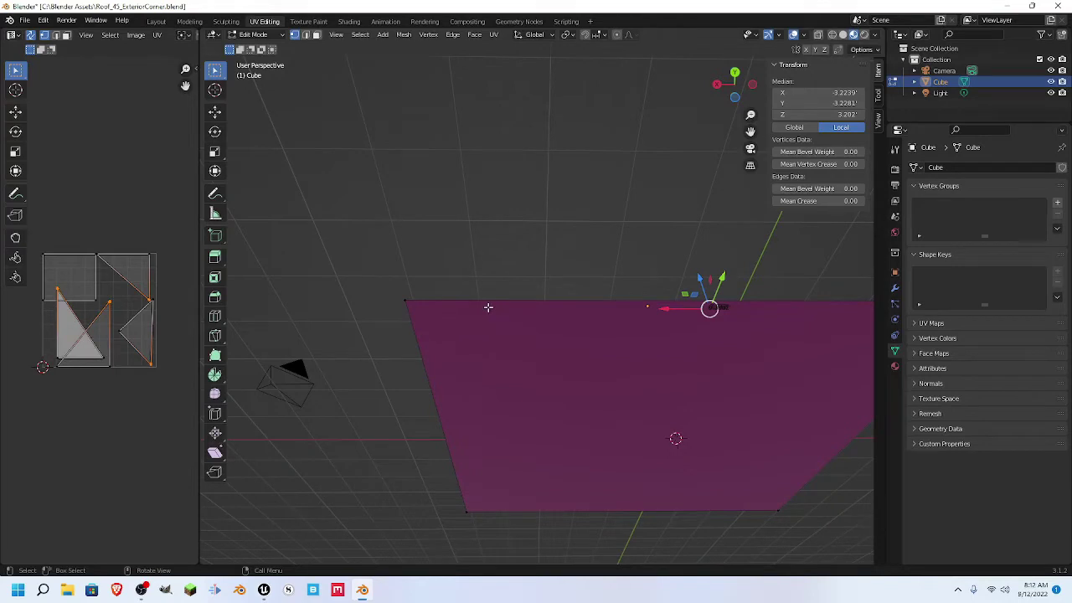
- Switch to edge selection, select all four edges of the underside face, and check the result from the side
key("2")
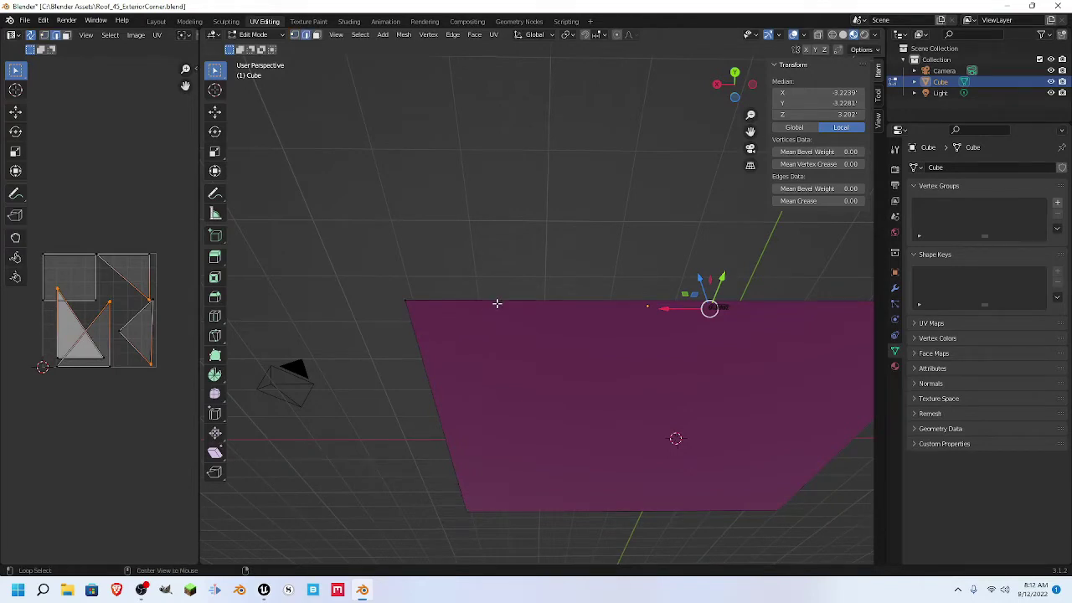
left_click(496, 303)
left_click(424, 366, "shift")
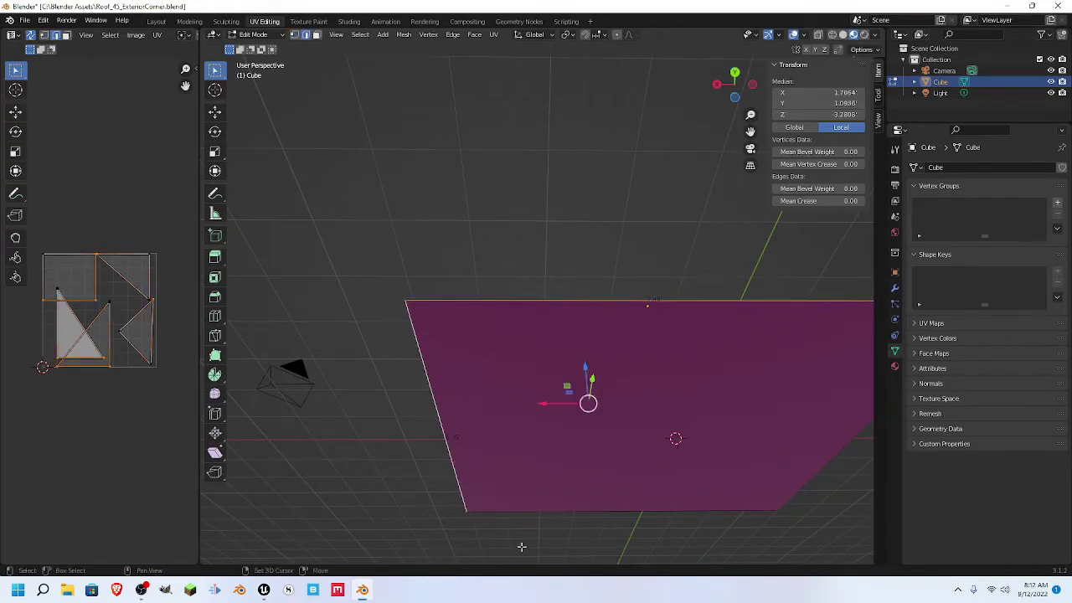
left_click(600, 507, "shift")
left_click(828, 450, "shift")
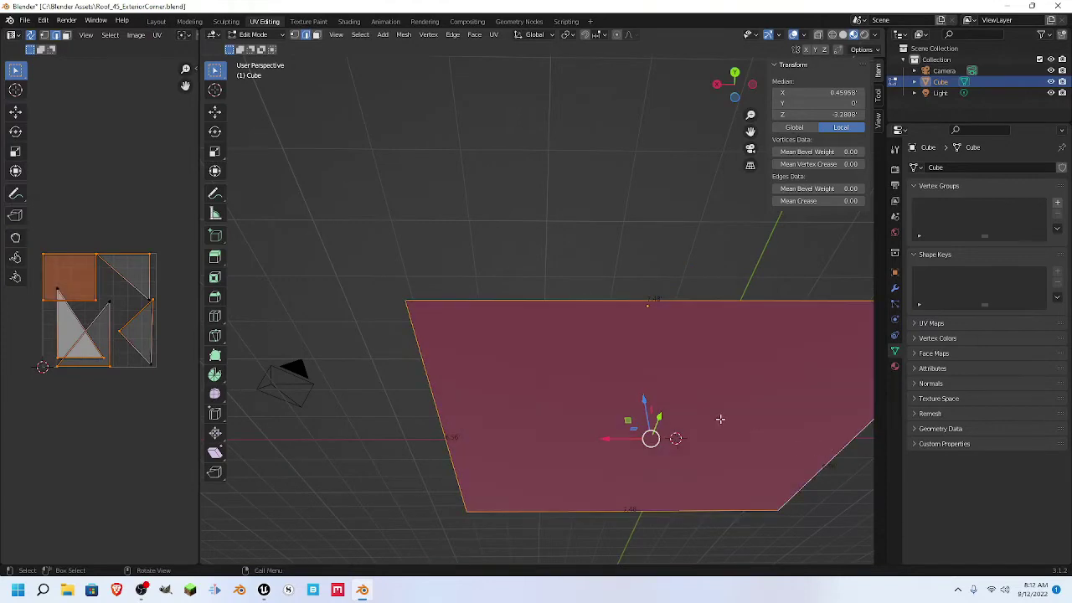
right_click(715, 418)
middle_click_drag(548, 395, 584, 424)
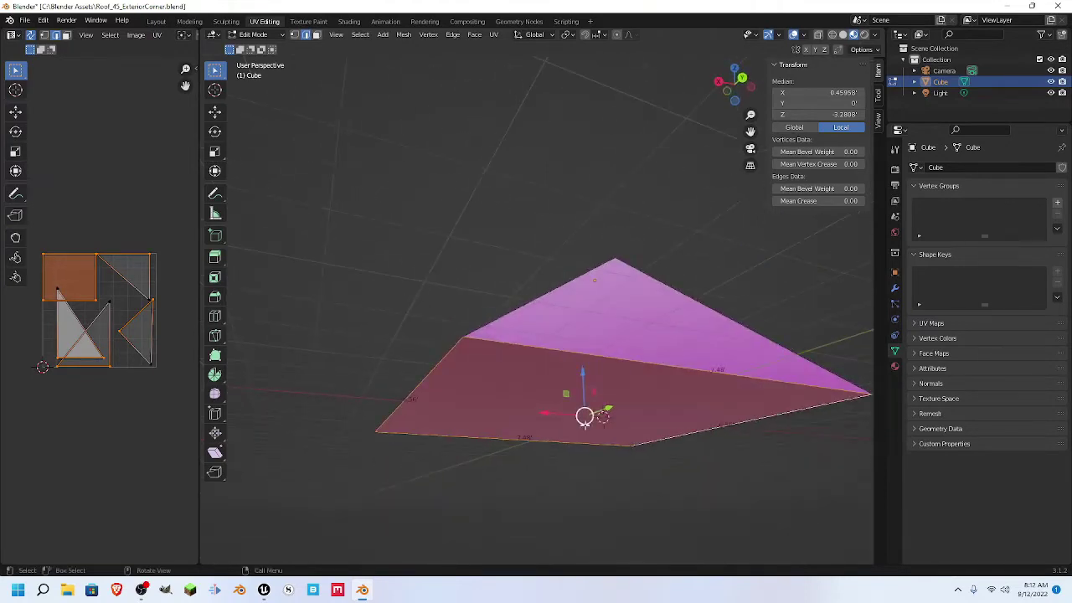
- Select only the two adjacent outer base edges and extrude them in place with zero displacement
left_click(698, 370)
middle_click_drag(698, 370, 471, 389)
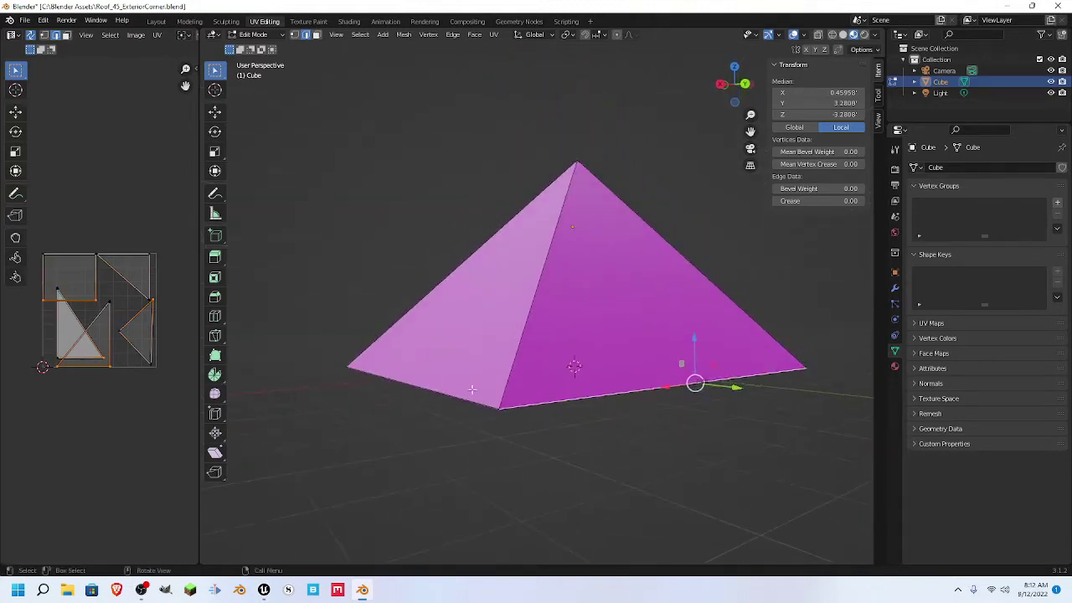
left_click(455, 399, "shift")
middle_click_drag(519, 478, 470, 428)
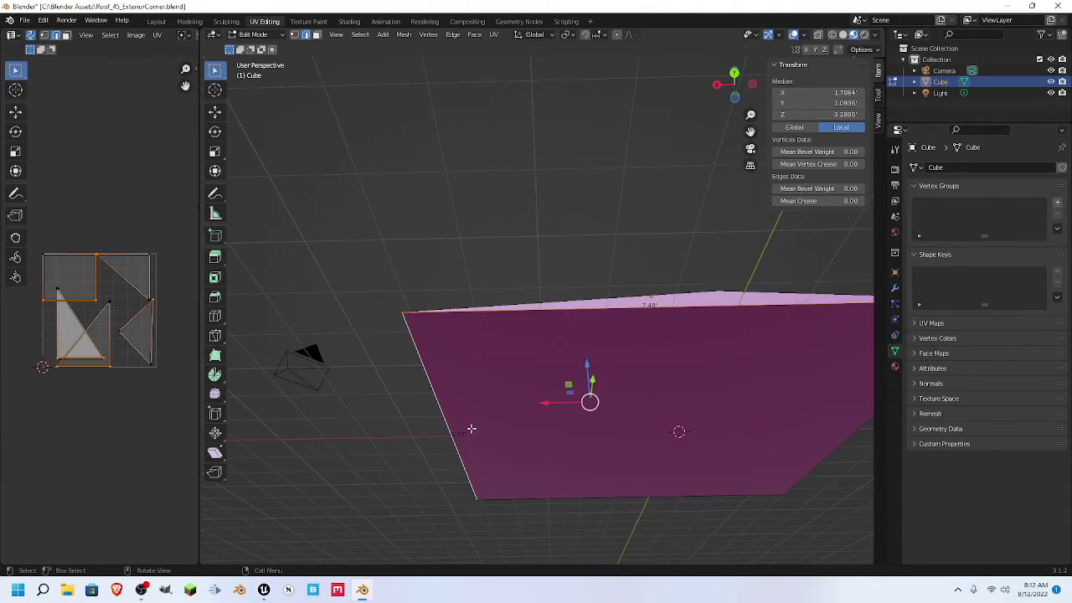
key("g")
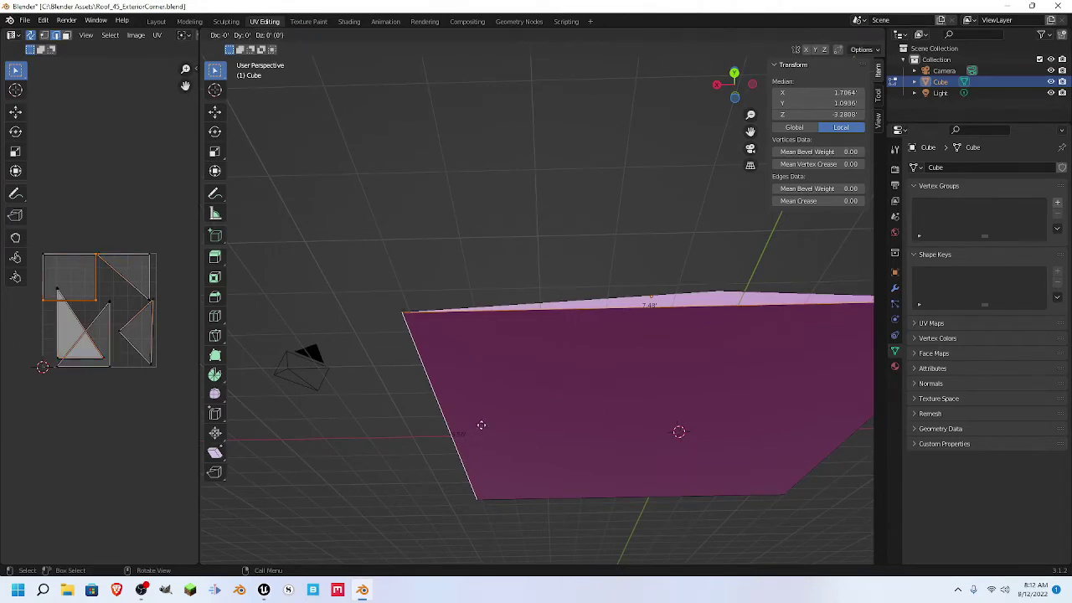
left_click(482, 424)
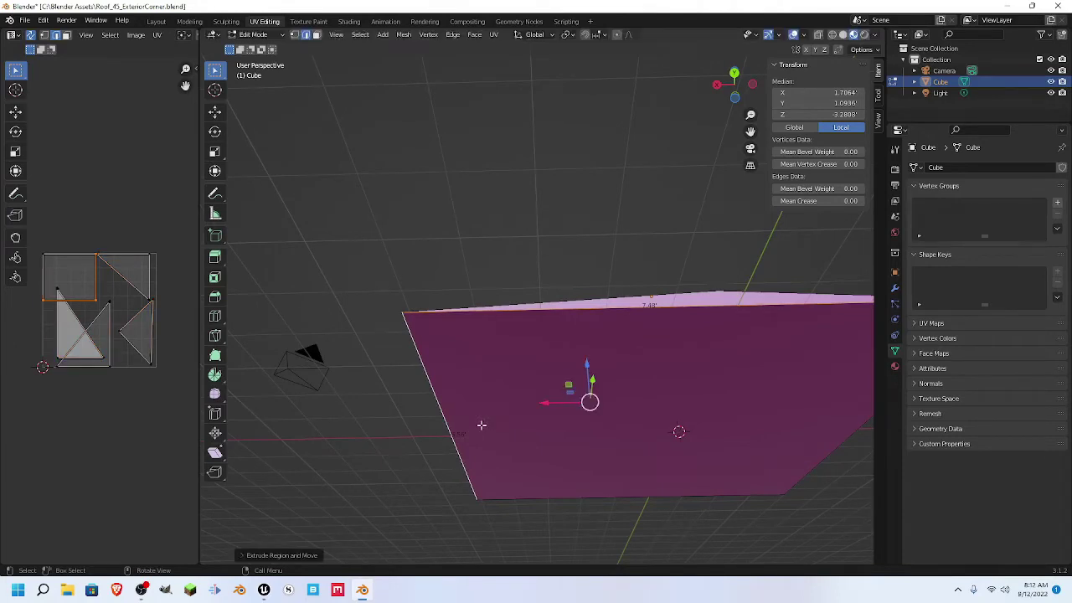
- Scale the two extruded underside edges inward to about 0.85, forming a border strip along both outer base edges
key("s")
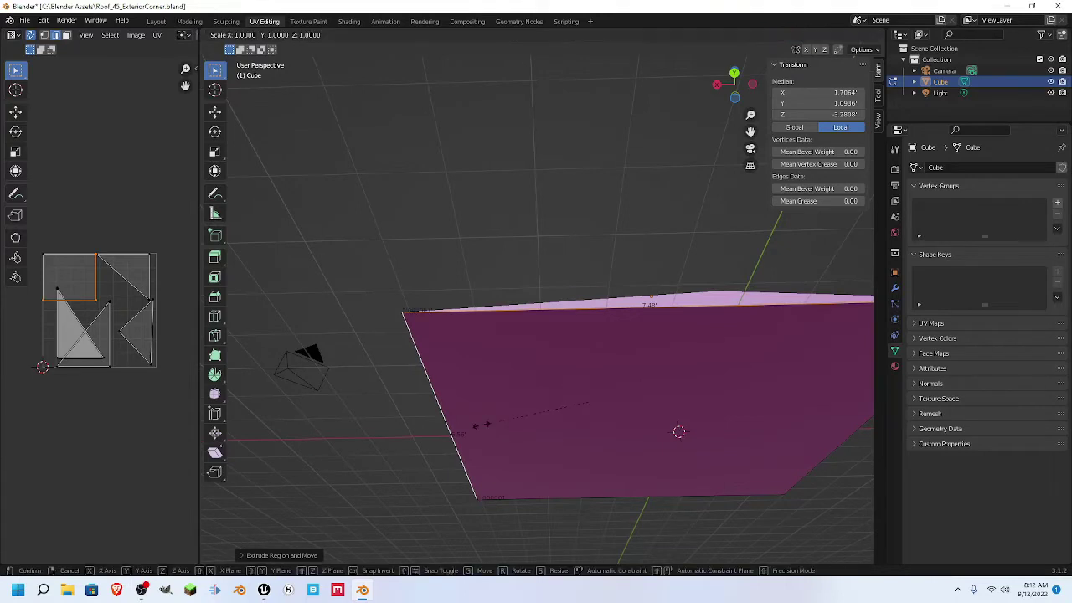
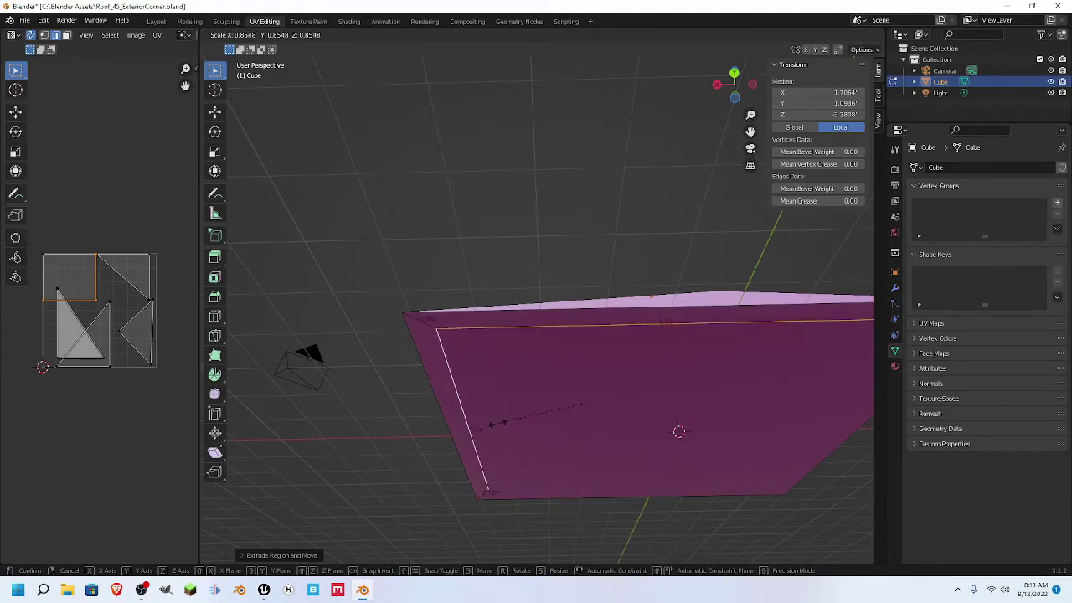
left_click(498, 422)
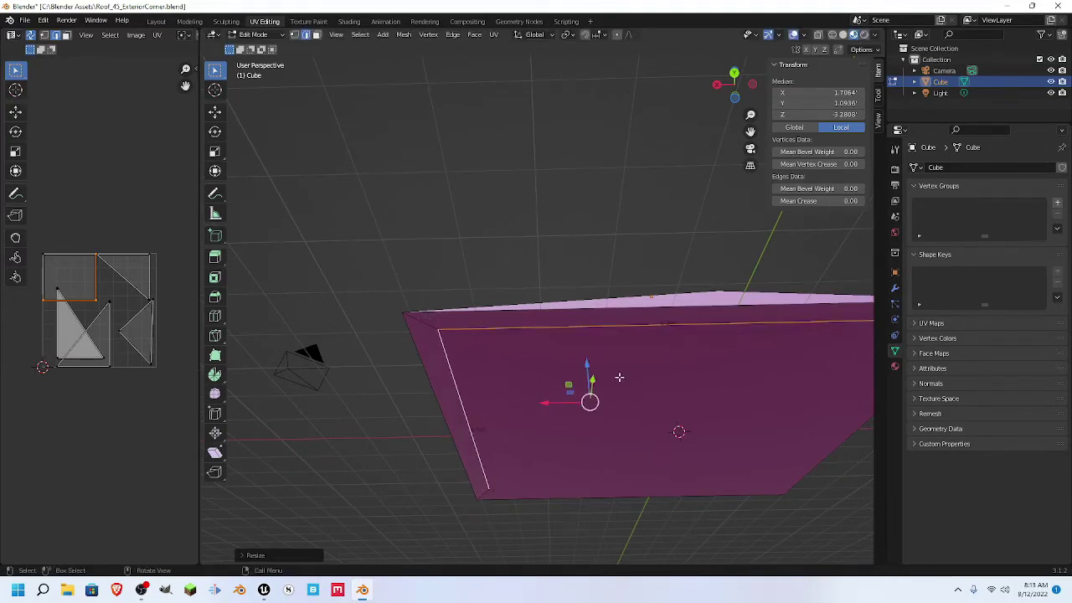
middle_click_drag(619, 378, 685, 399)
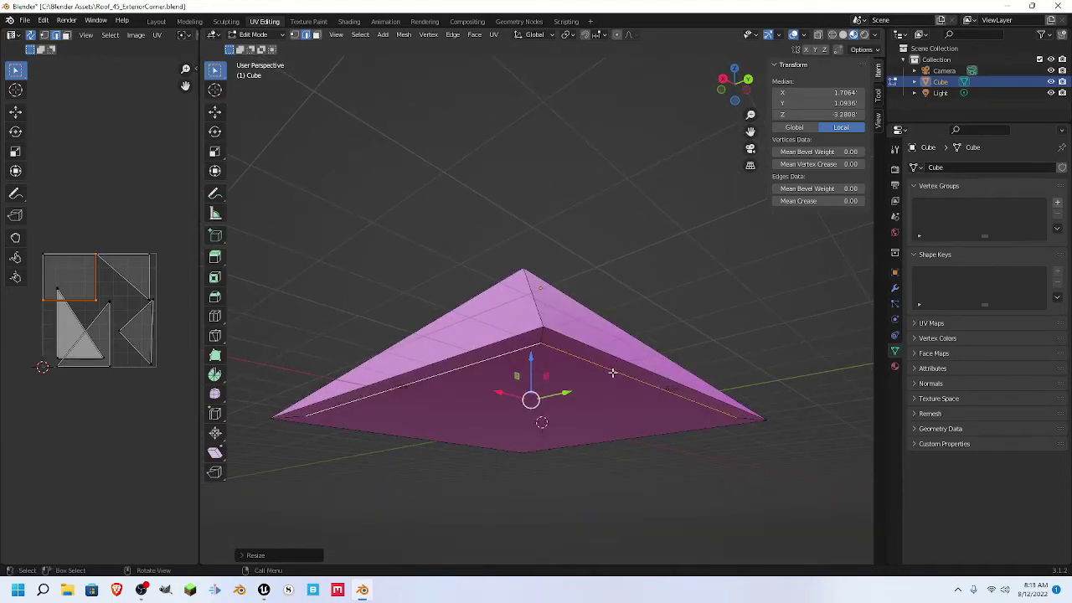
- Temporarily hide the two border strip faces, select the underside face behind them to inspect it, and reveal the hidden faces again
key("3")
left_click(617, 364)
left_click(511, 343, "shift")
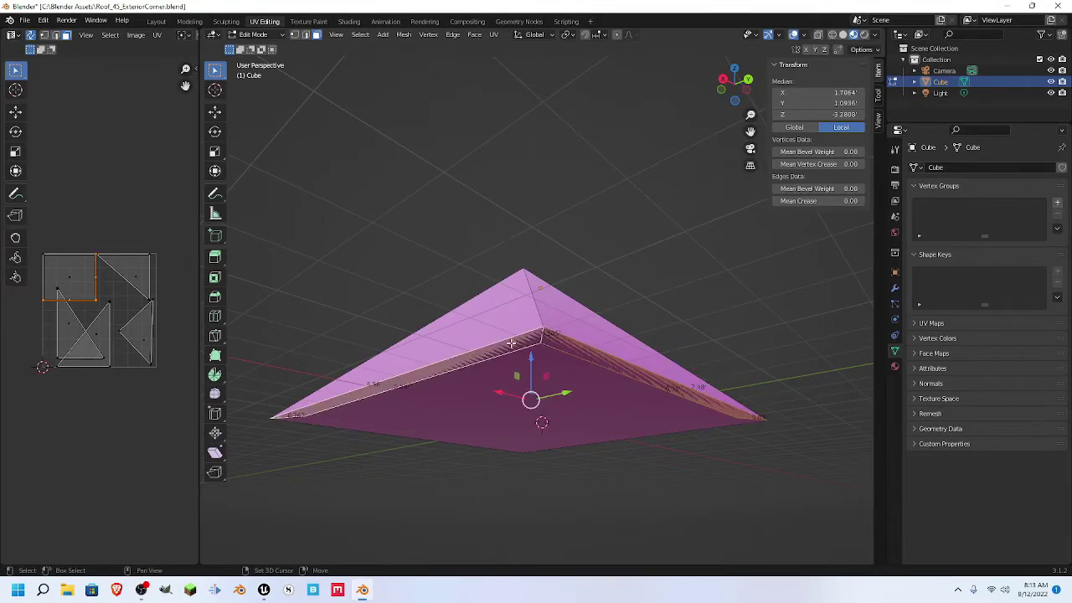
key("3")
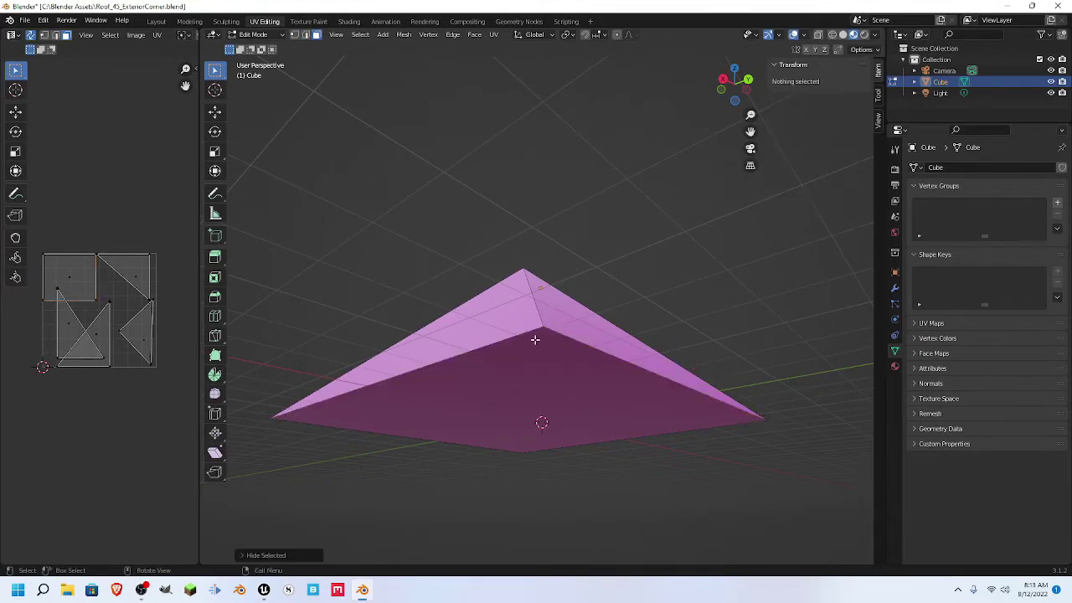
left_click(532, 339)
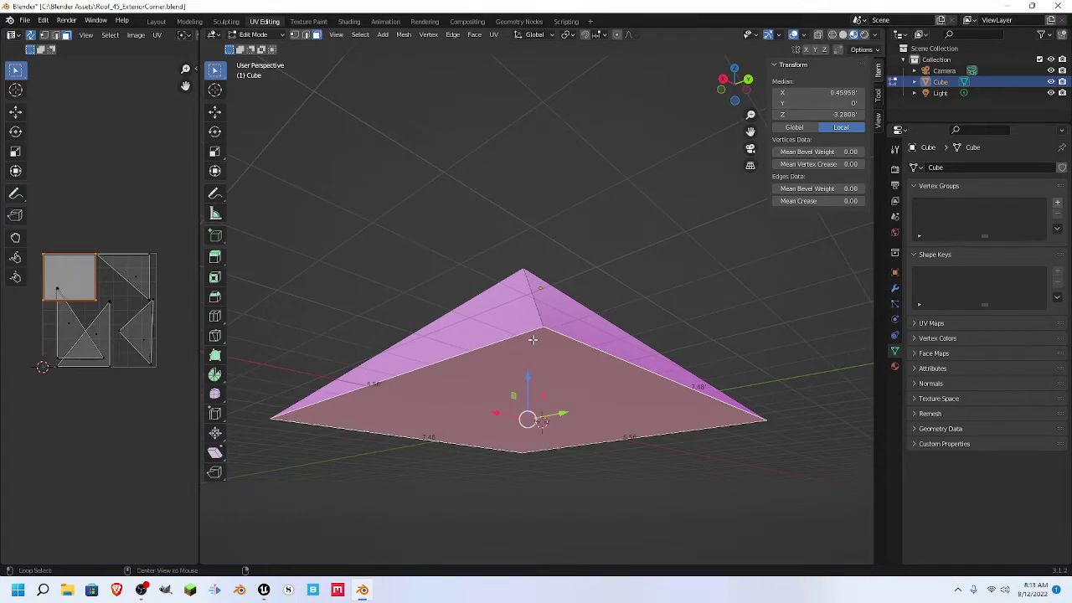
key("alt+h")
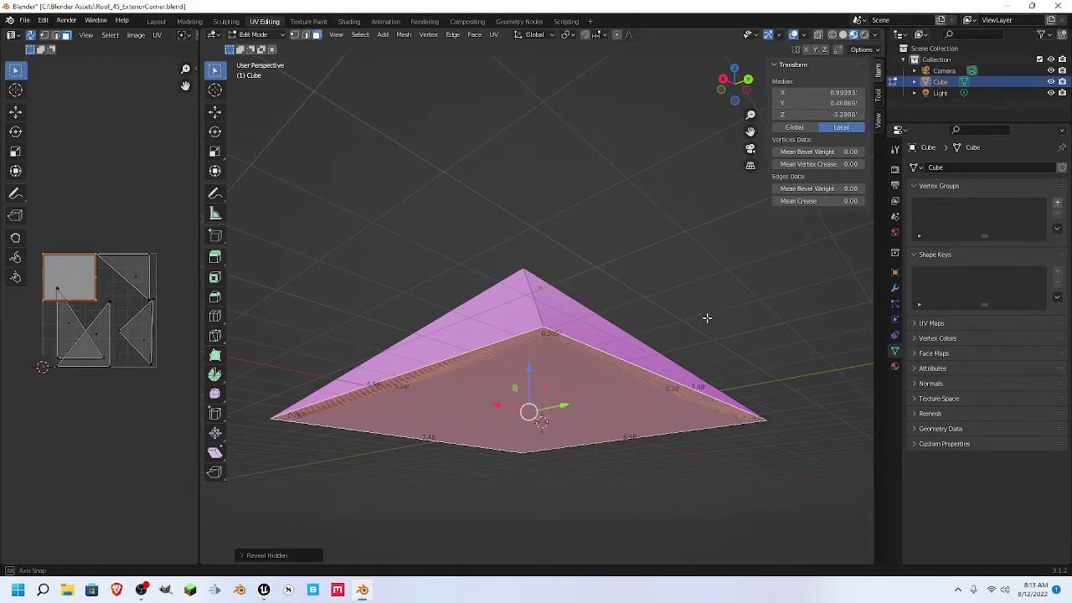
middle_click_drag(706, 316, 673, 299)
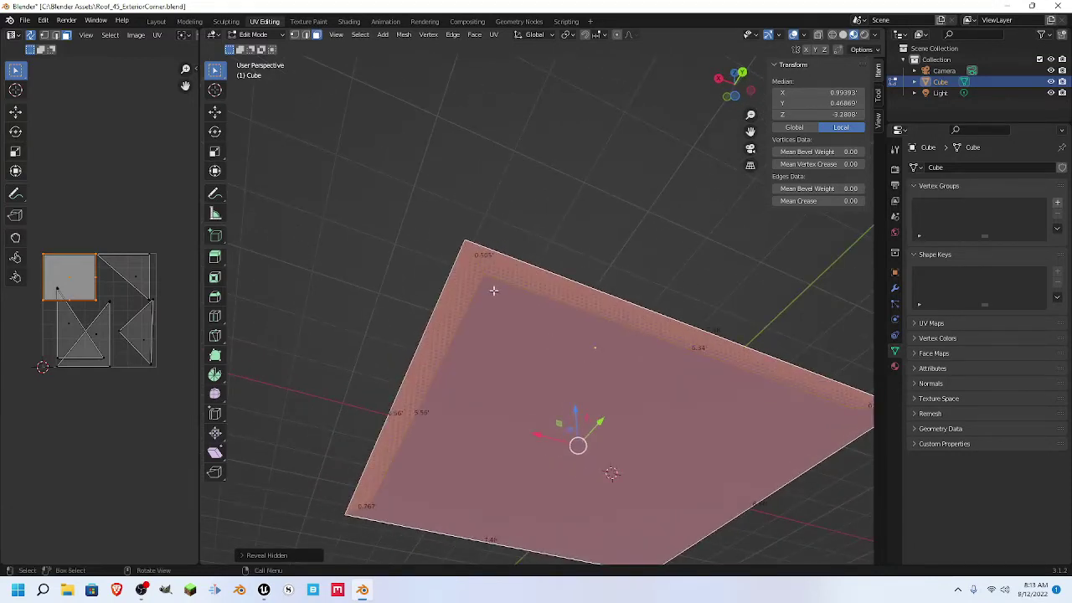
- Select the two inner edges of the border strip, extrude them in place, and scale them inward to about 0.88
key("2")
left_click(547, 295)
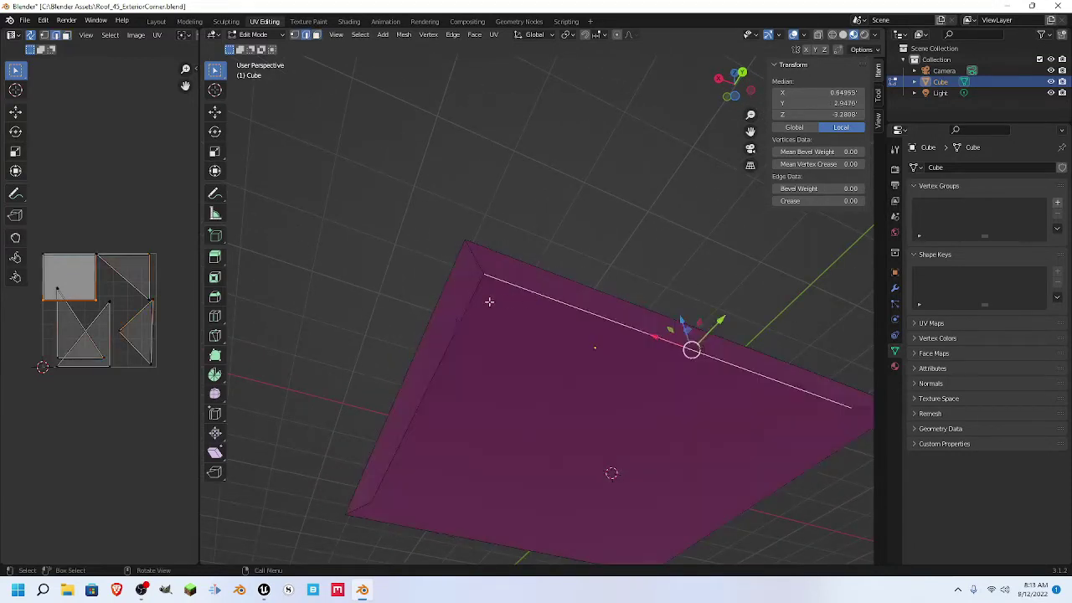
left_click(452, 328, "shift")
middle_click_drag(470, 372, 479, 369)
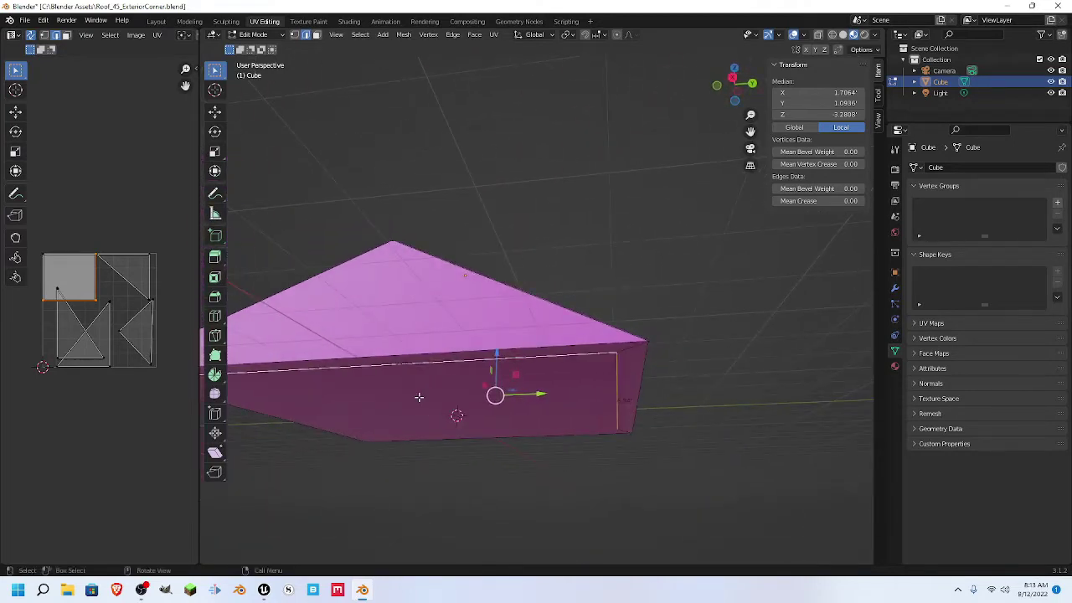
key("g")
left_click(494, 371)
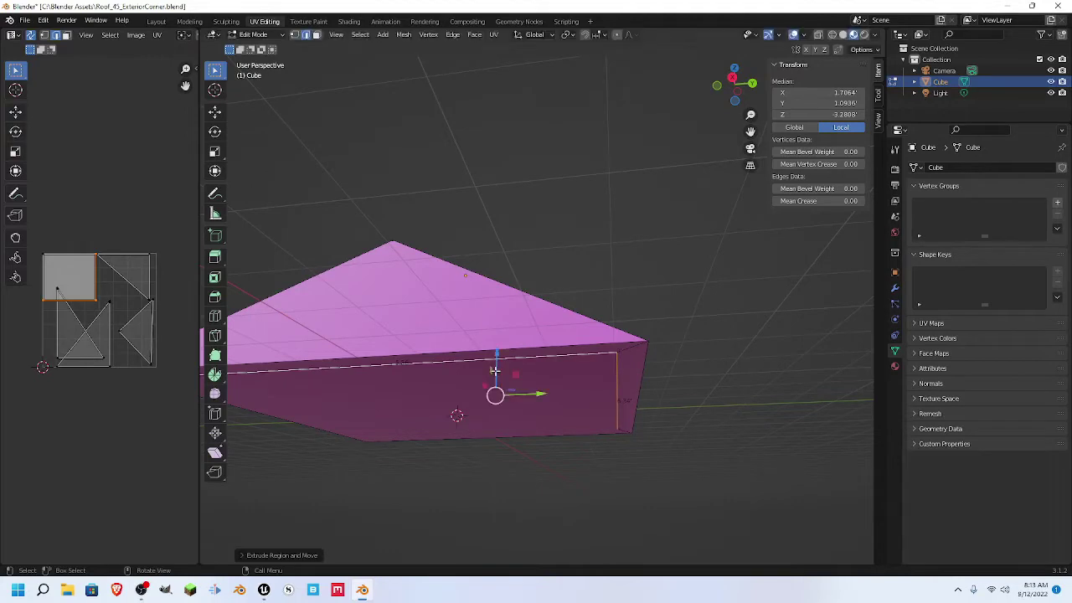
key("s")
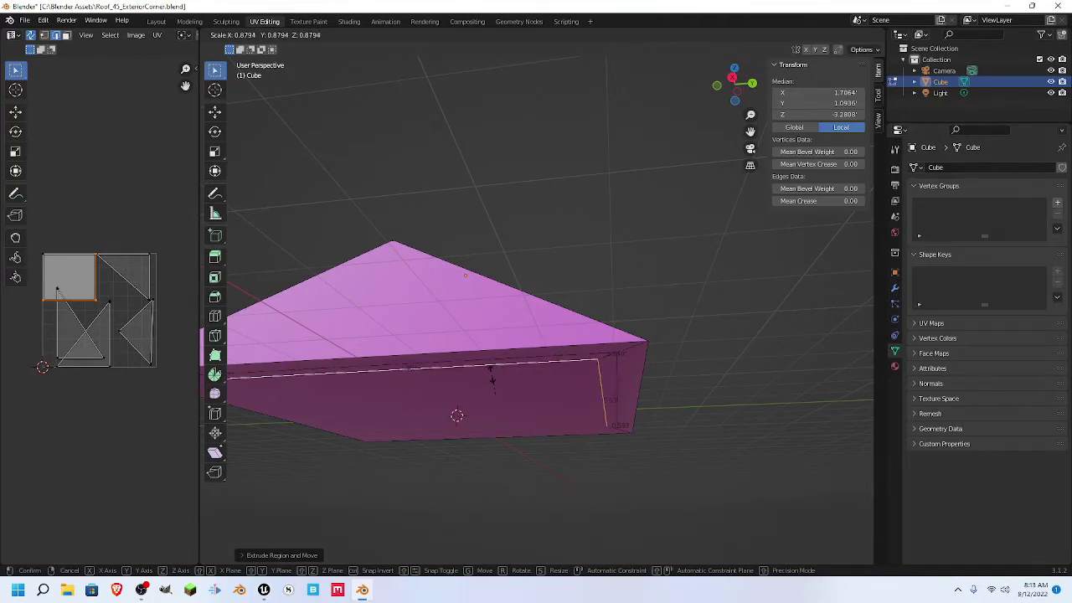
left_click(492, 379)
middle_click_drag(623, 373, 512, 352)
middle_click_drag(646, 373, 571, 368)
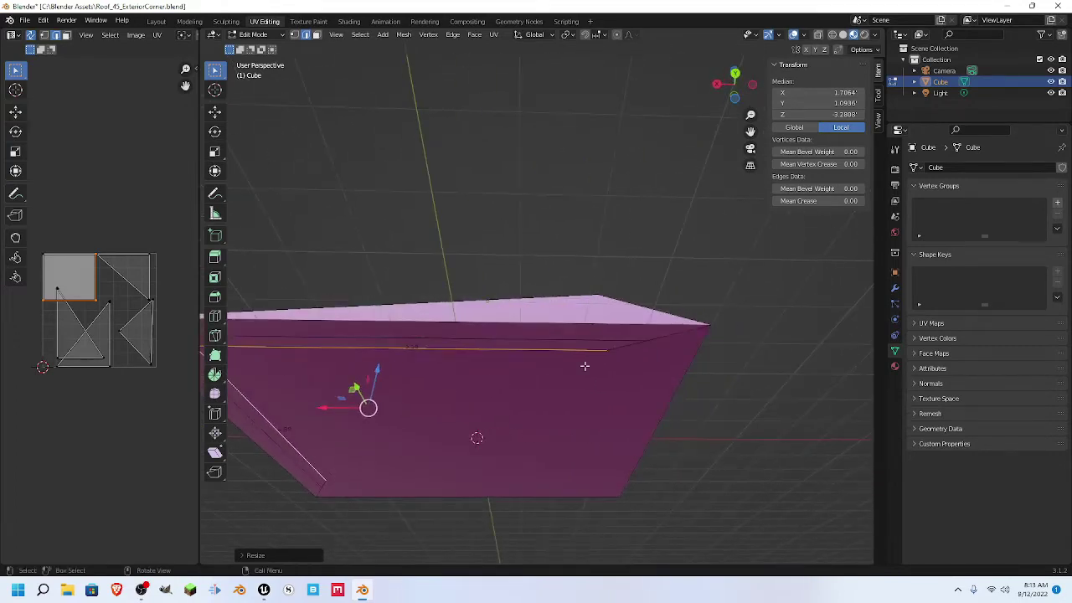
- Move the two inner vertices at one end of the border strips together along X toward the open edge, to median X -3.0197 ft
left_click(611, 353, "alt")
left_click(605, 351)
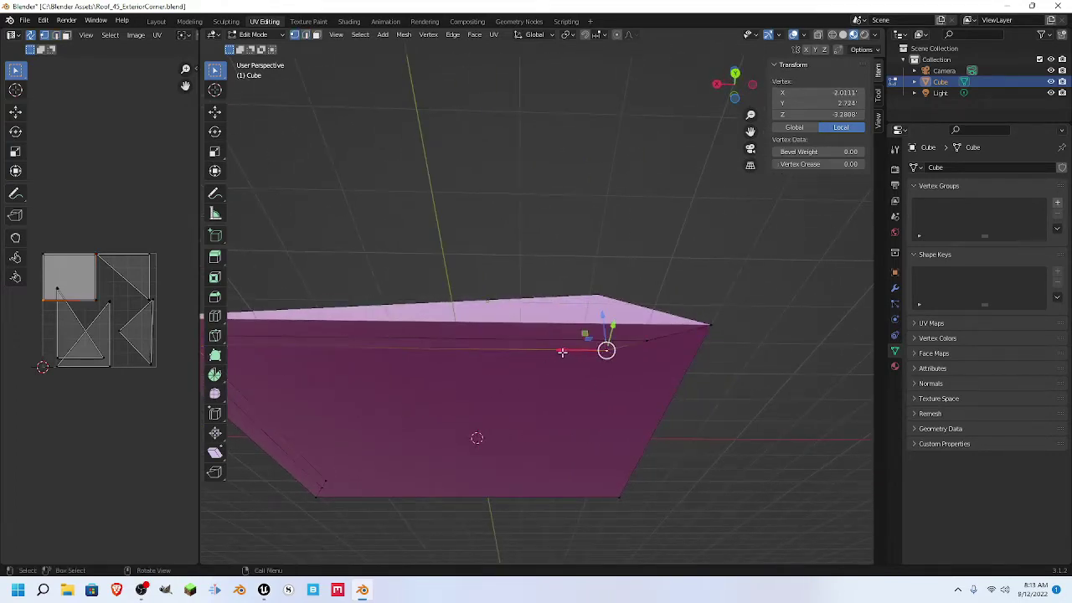
left_click(647, 339, "shift")
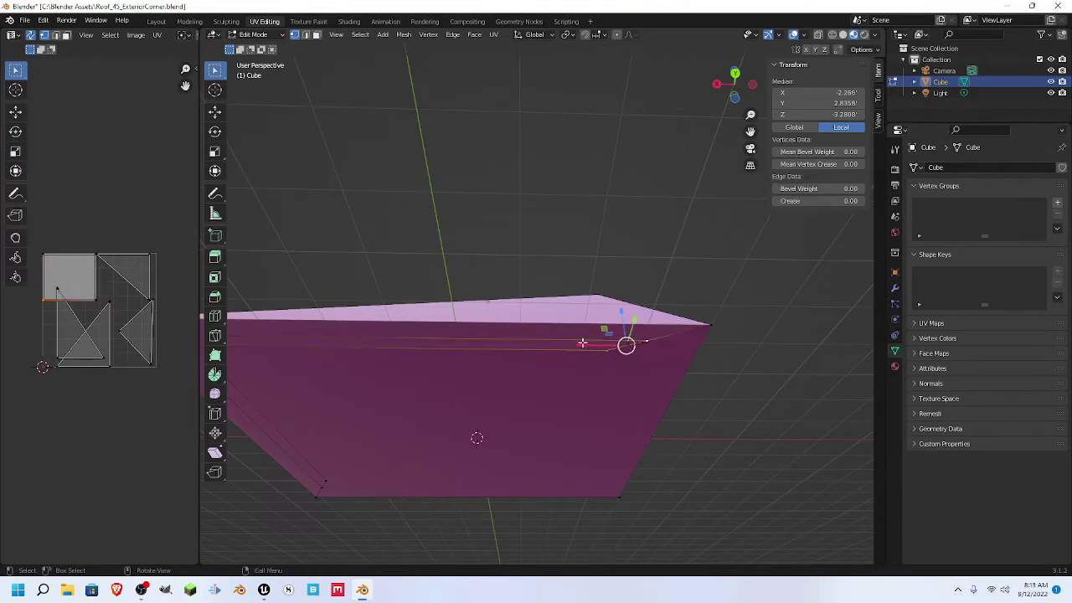
key("g")
key("x")
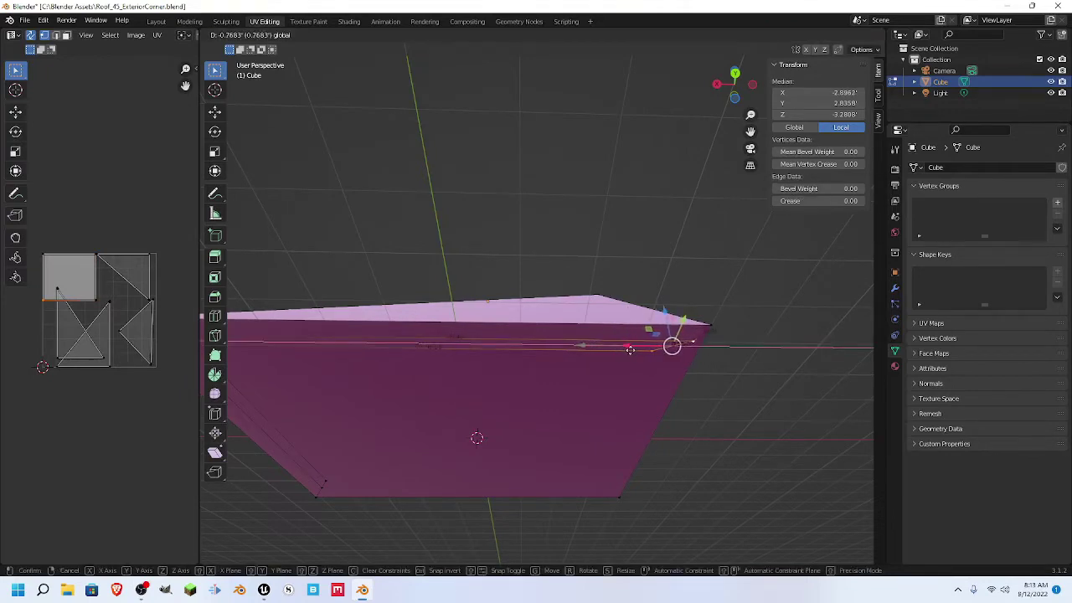
left_click(638, 350)
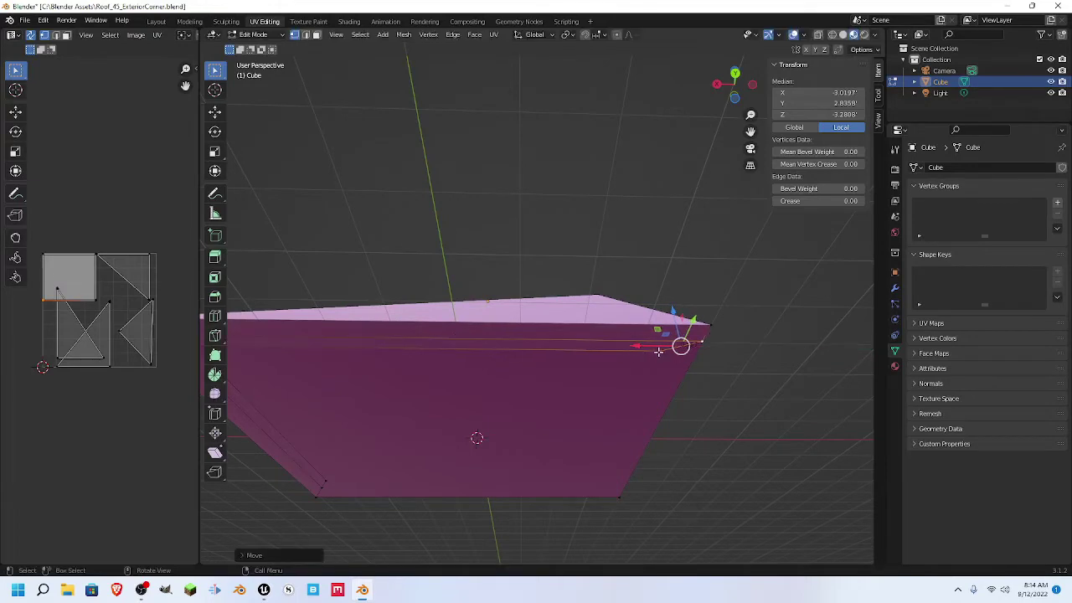
- Move only the innermost border vertex at that end along X to -3.2654 ft, in line with the underside's edge
left_click(656, 347)
key("g")
key("x")
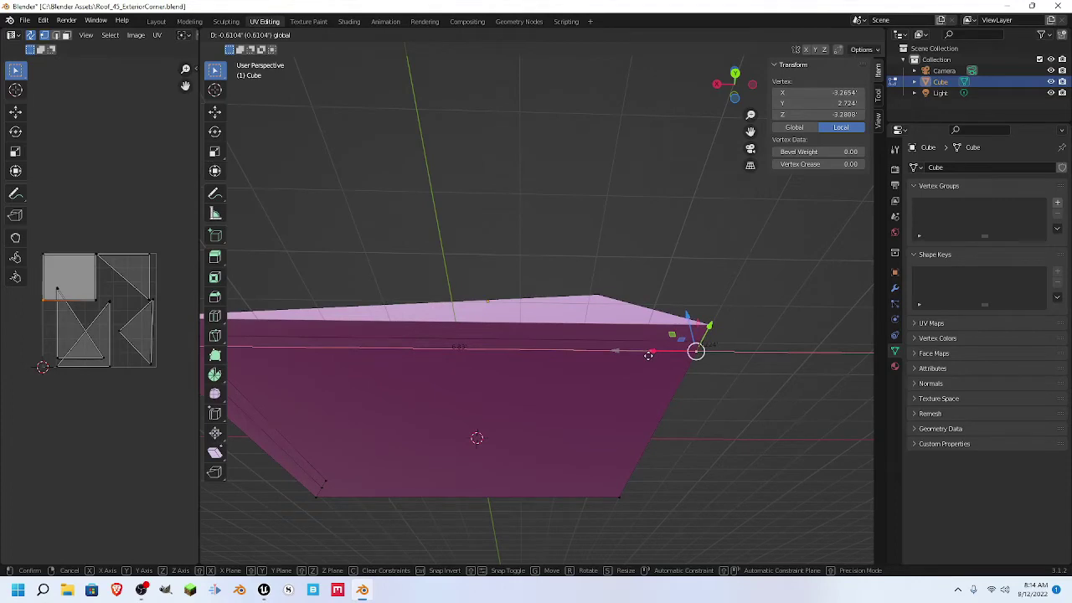
left_click(648, 355)
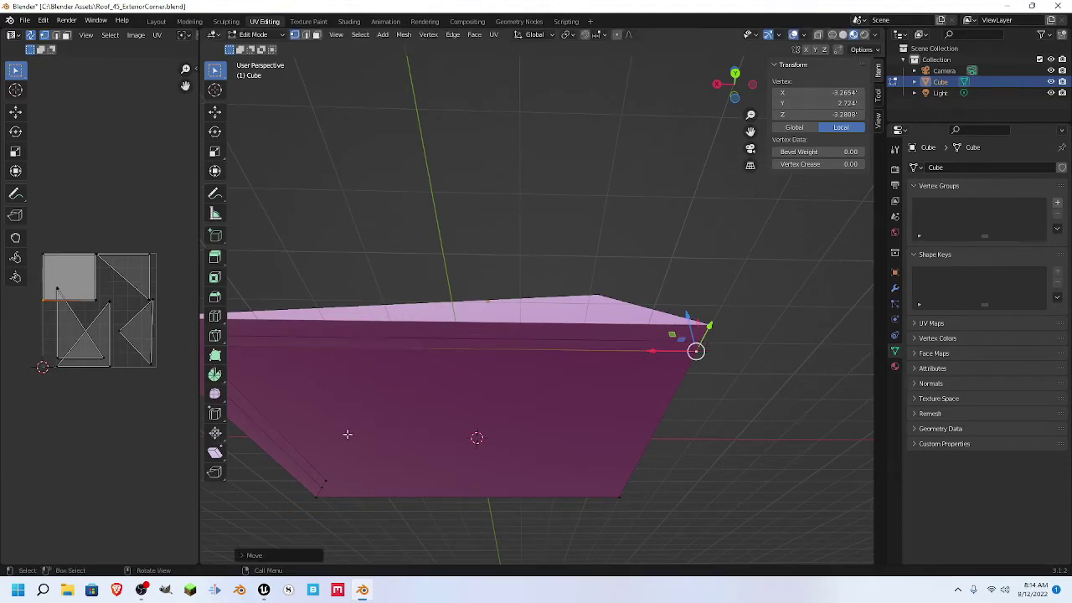
- Move the two inner vertices at the other end of the border strips along Y to the underside's edge, the innermost at Y -3.2793 ft
middle_click_drag(347, 434, 474, 455)
left_click(413, 348)
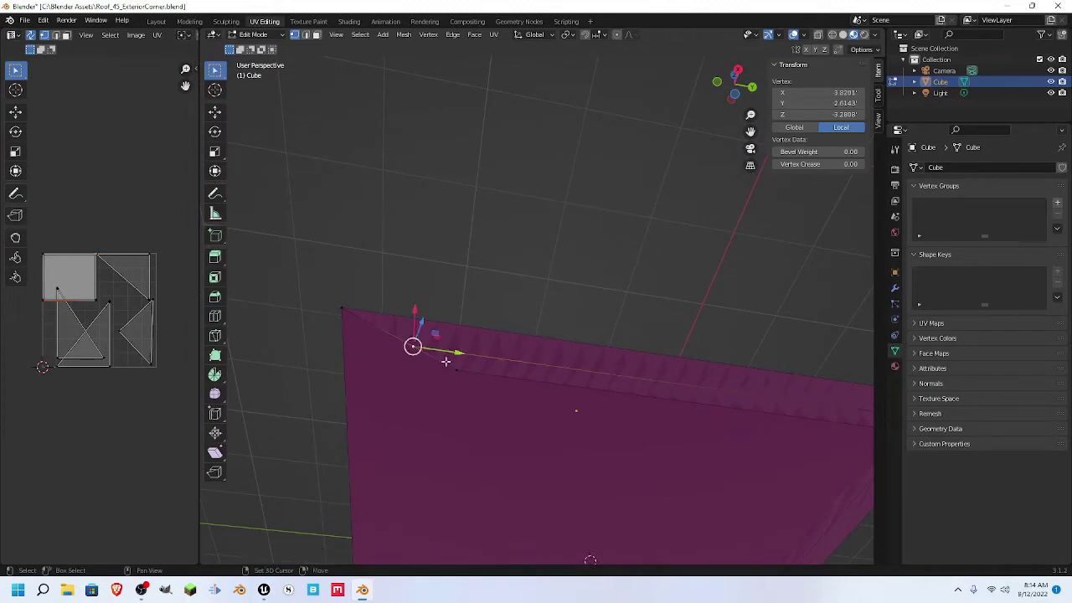
left_click(456, 371, "shift")
left_click_drag(458, 349, 398, 347)
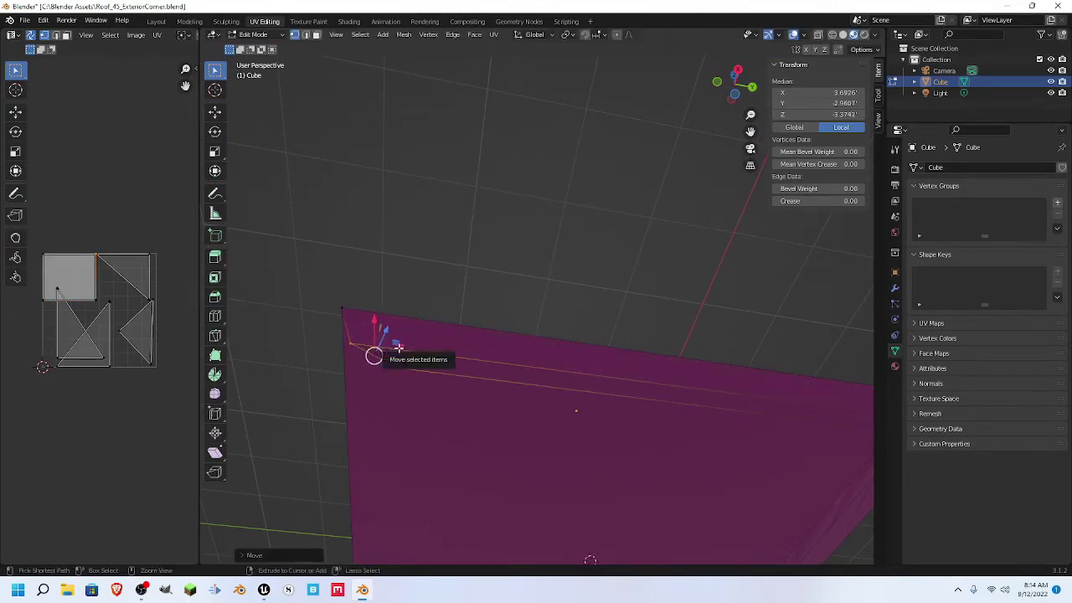
key("ctrl+z")
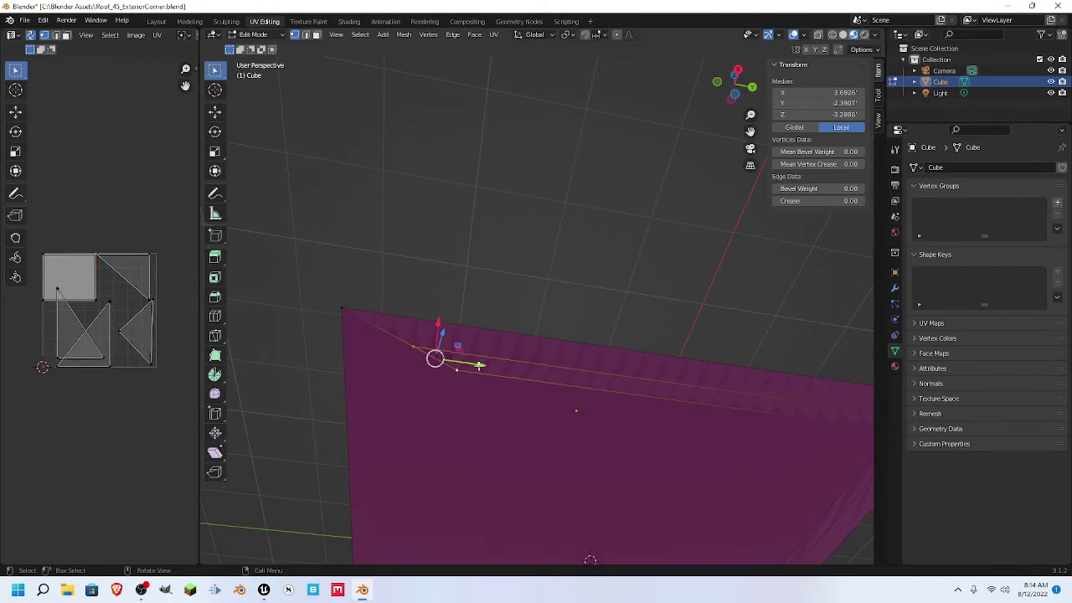
left_click_drag(477, 365, 388, 369)
left_click(414, 358)
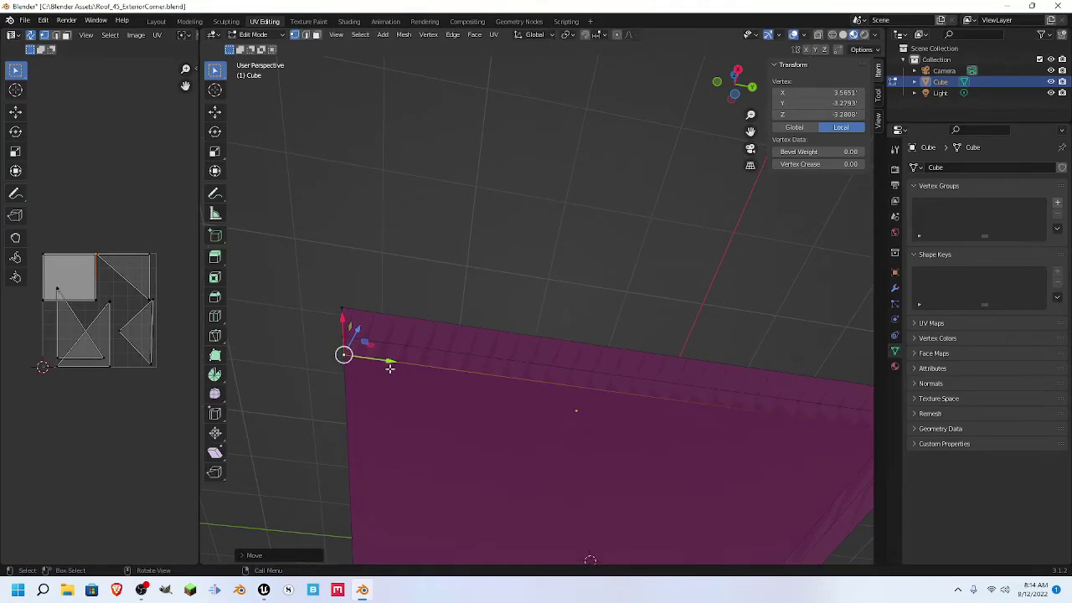
- Examine from directly below how the border vertices at both strip ends line up with the underside's outer edges
key("KP_7")
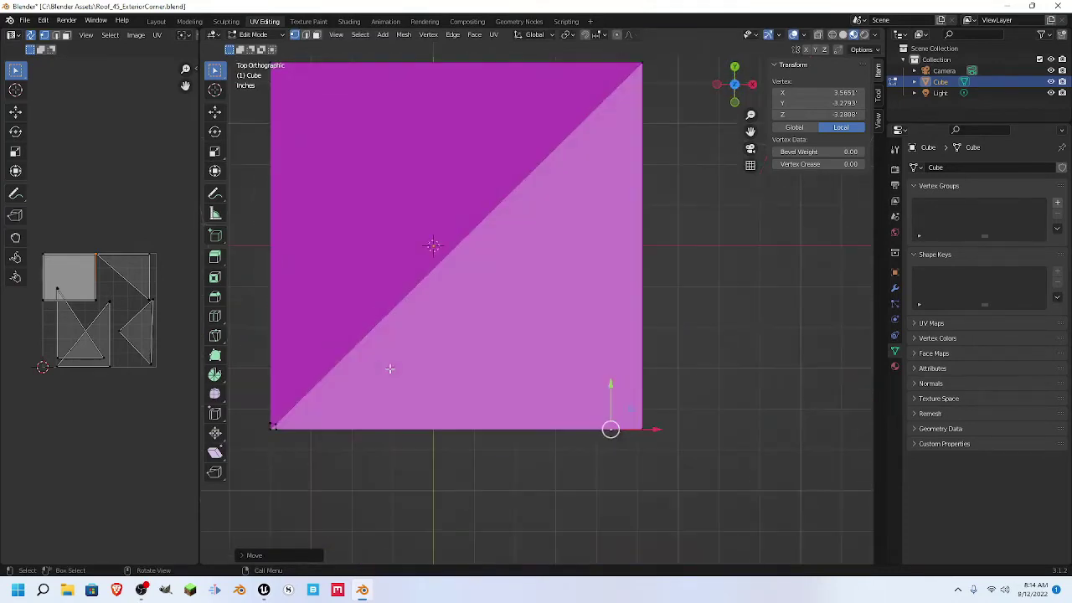
key("ctrl+KP_7")
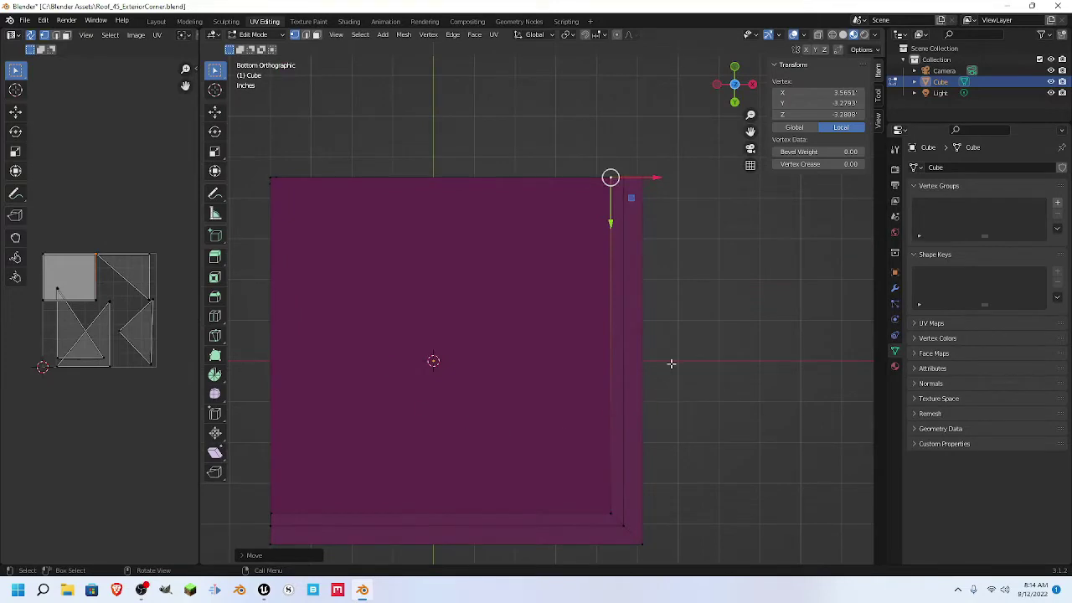
scroll(639, 208, "up", 3)
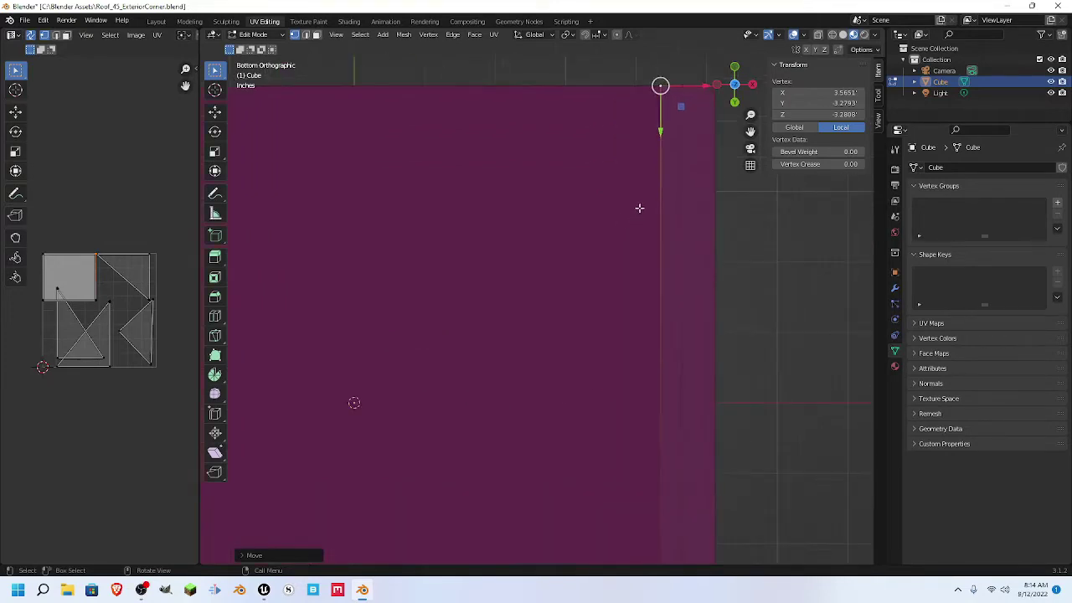
scroll(627, 185, "down", 4)
scroll(624, 351, "up", 4)
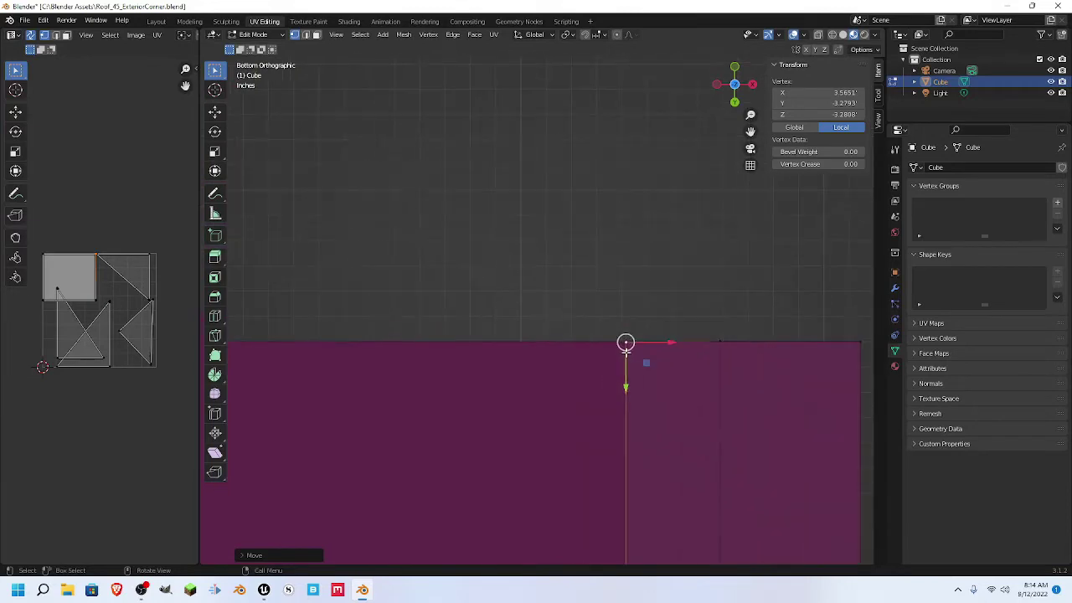
scroll(599, 354, "down", 5)
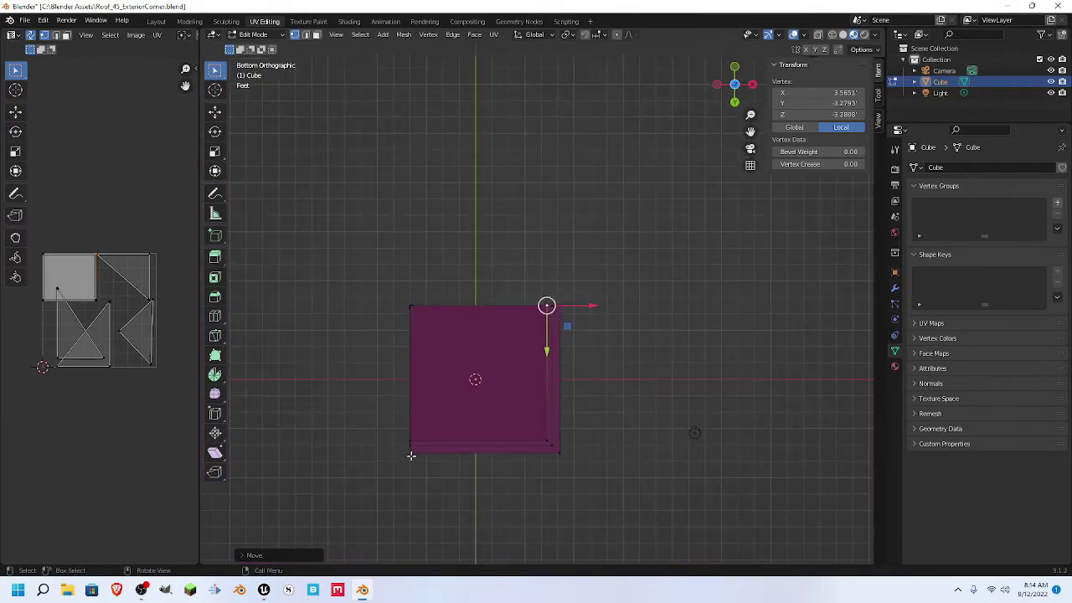
scroll(366, 402, "up", 1)
scroll(486, 375, "up", 4)
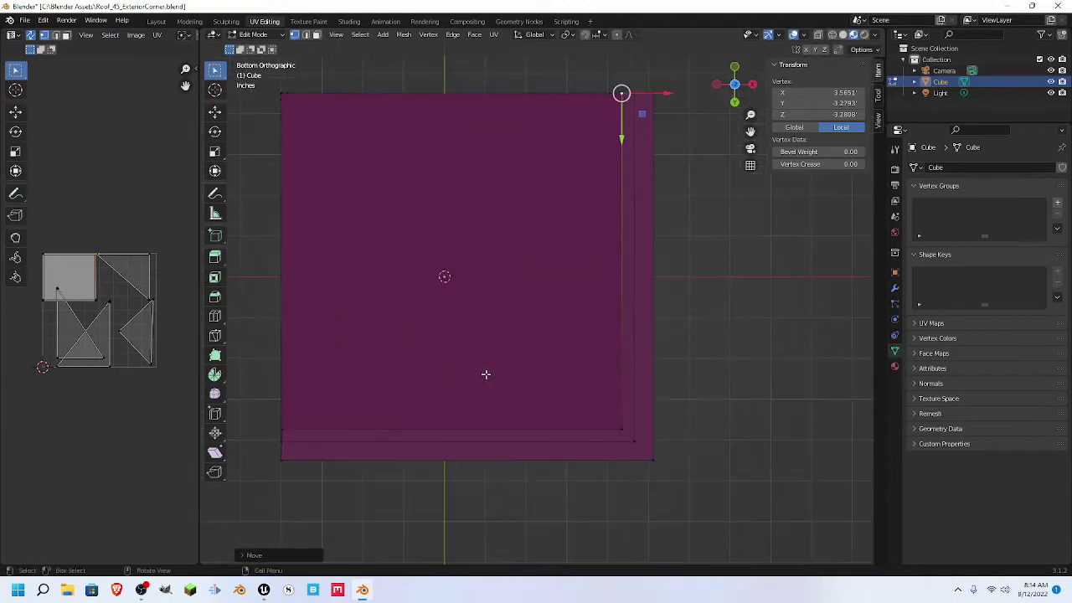
middle_click_drag(294, 442, 502, 352, "shift")
scroll(503, 352, "up", 5)
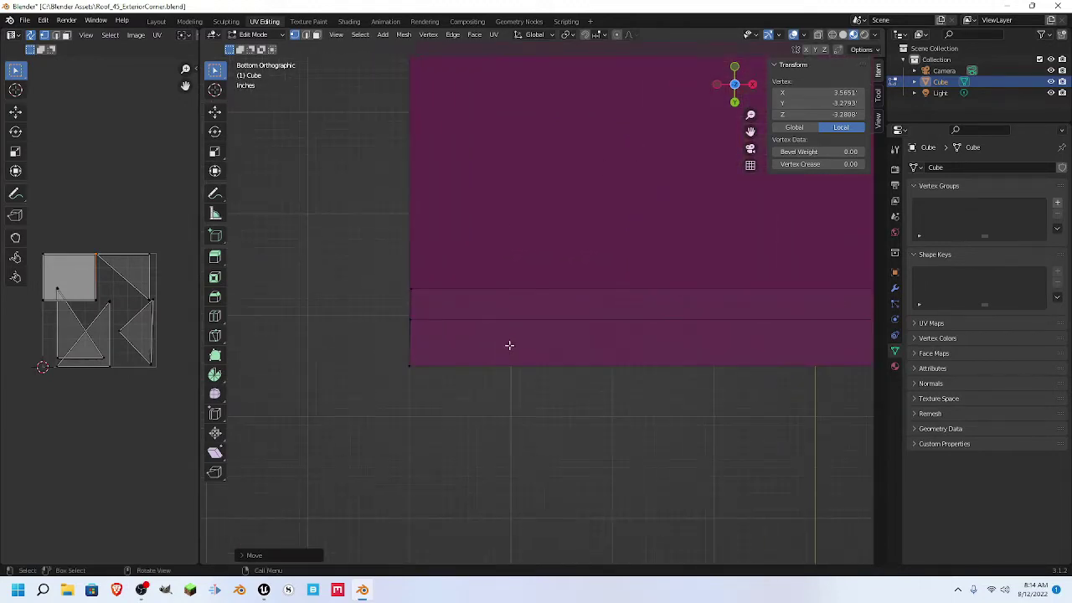
- Move the innermost border vertex at the X end along X to -3.2789 ft, flush with the underside's edge
left_click(412, 290)
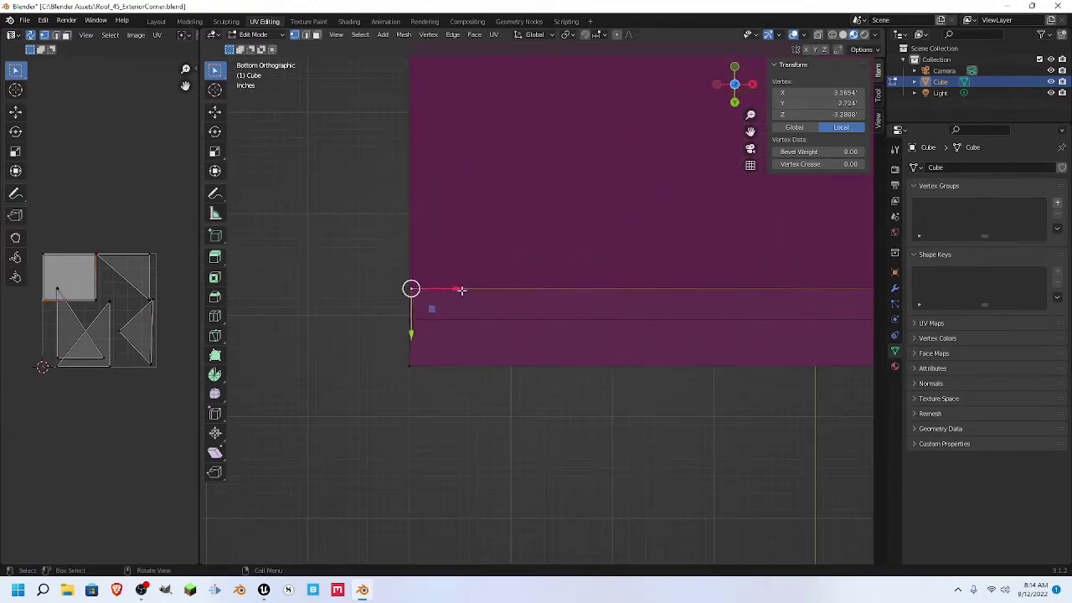
key("g")
key("x")
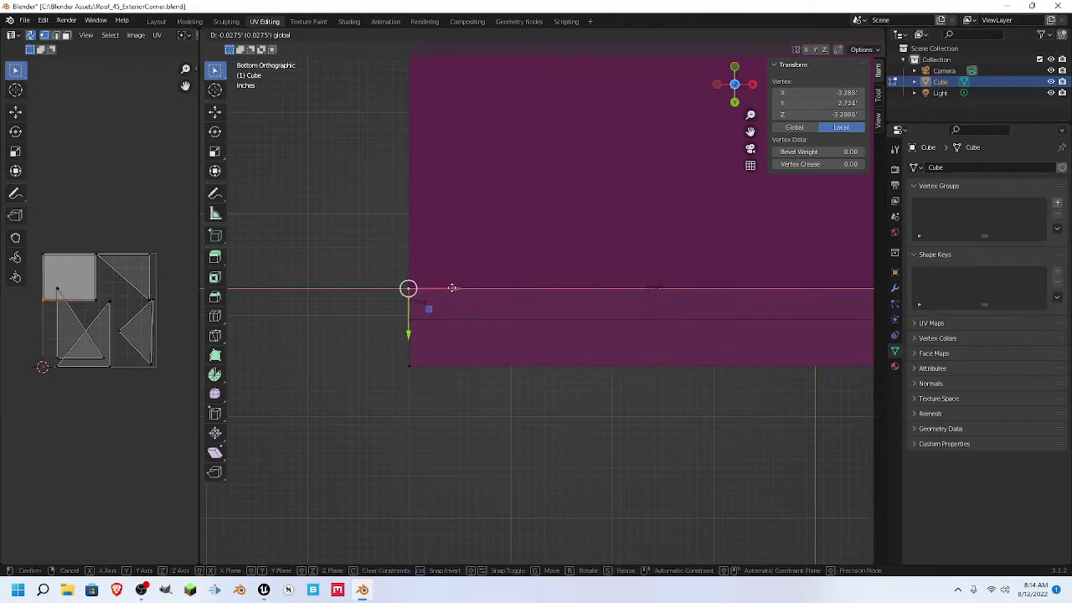
left_click_drag(453, 288, 456, 319)
- Try to move the adjacent border vertex along X to -3.2791 ft, flush with the edge, and undo that move
left_click(419, 318)
scroll(441, 329, "up", 4)
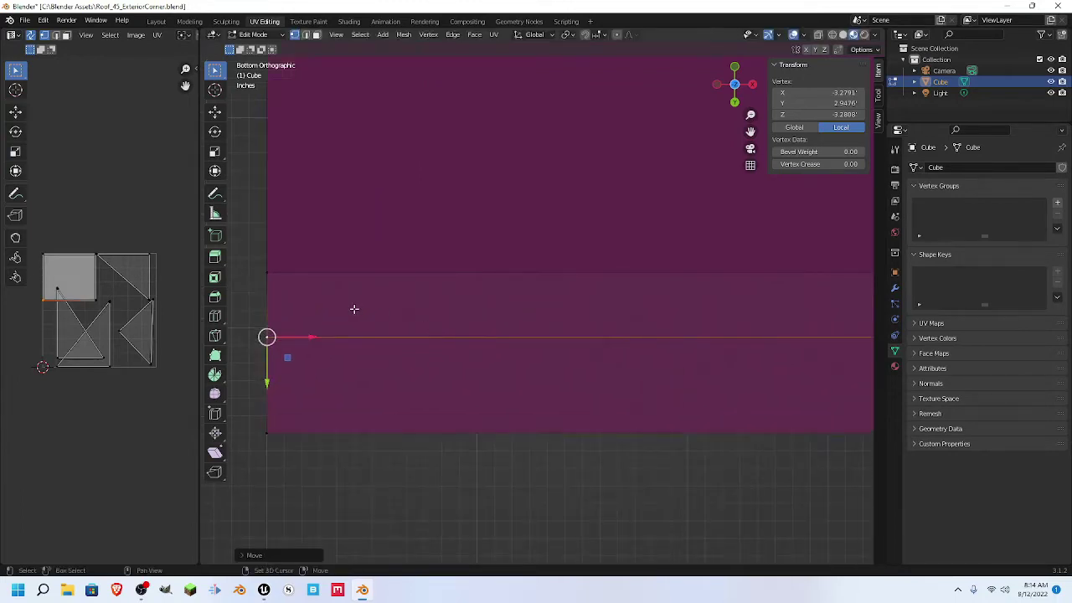
middle_click_drag(356, 308, 534, 306, "shift")
key("ctrl+z")
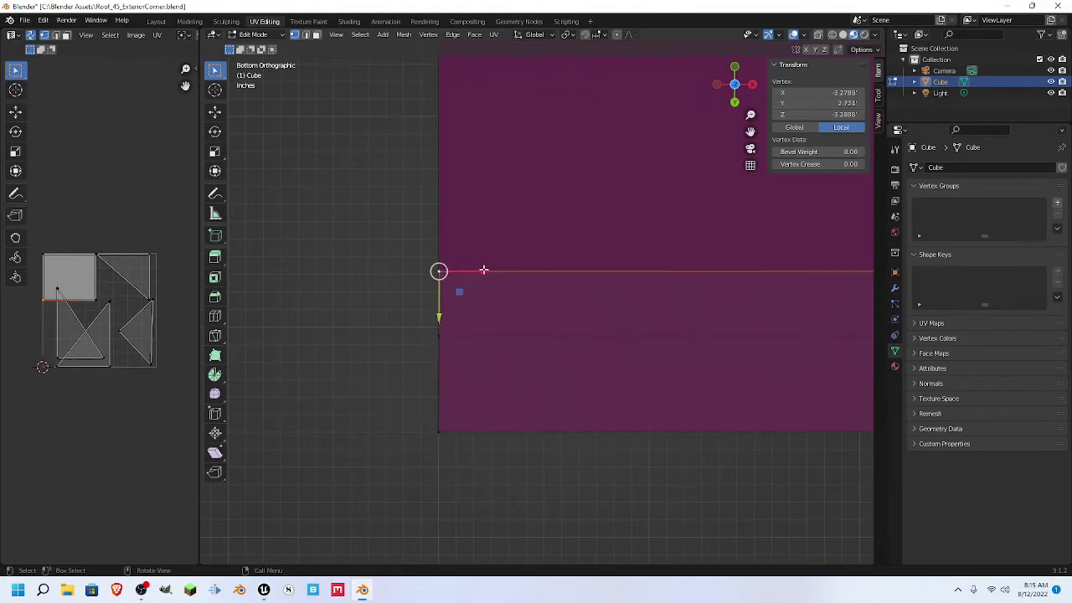
- Move the adjacent border vertex along X to -3.2789 ft, flush with the underside's edge
left_click_drag(483, 270, 483, 271)
middle_click_drag(372, 294, 565, 342)
scroll(401, 325, "down", 3)
scroll(452, 322, "down", 6)
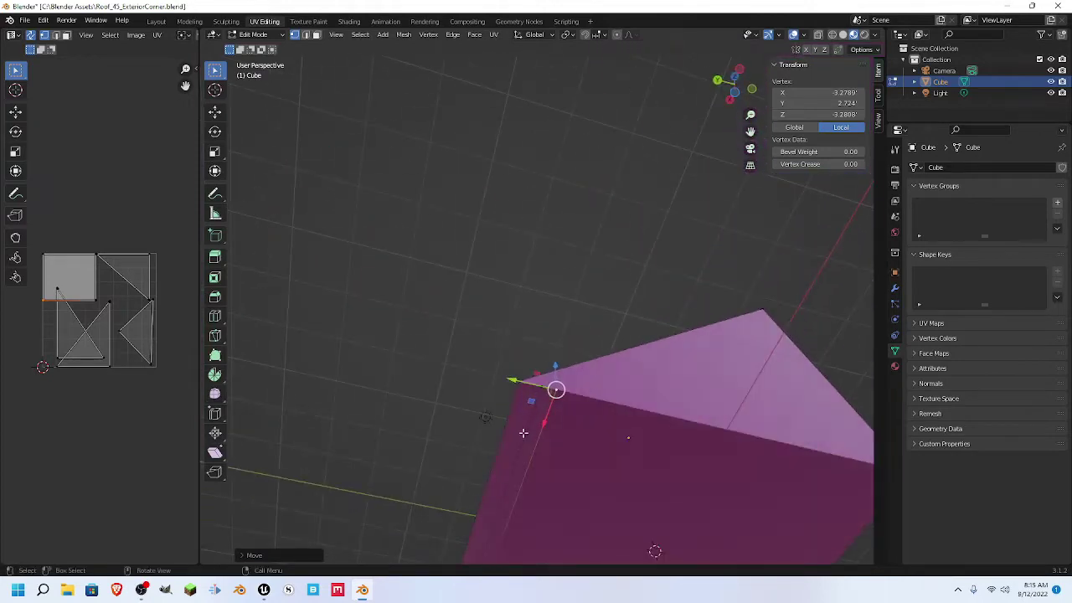
- Select the inner border strip faces along both outer edges of the pyramid's underside
key("3")
left_click(524, 452)
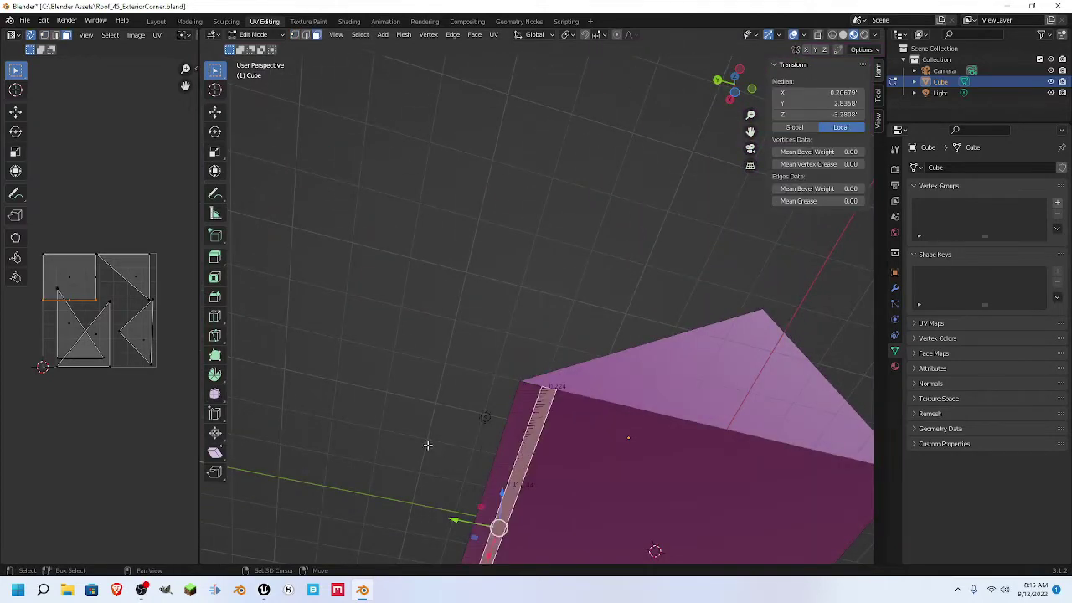
middle_click_drag(428, 446, 442, 290, "shift")
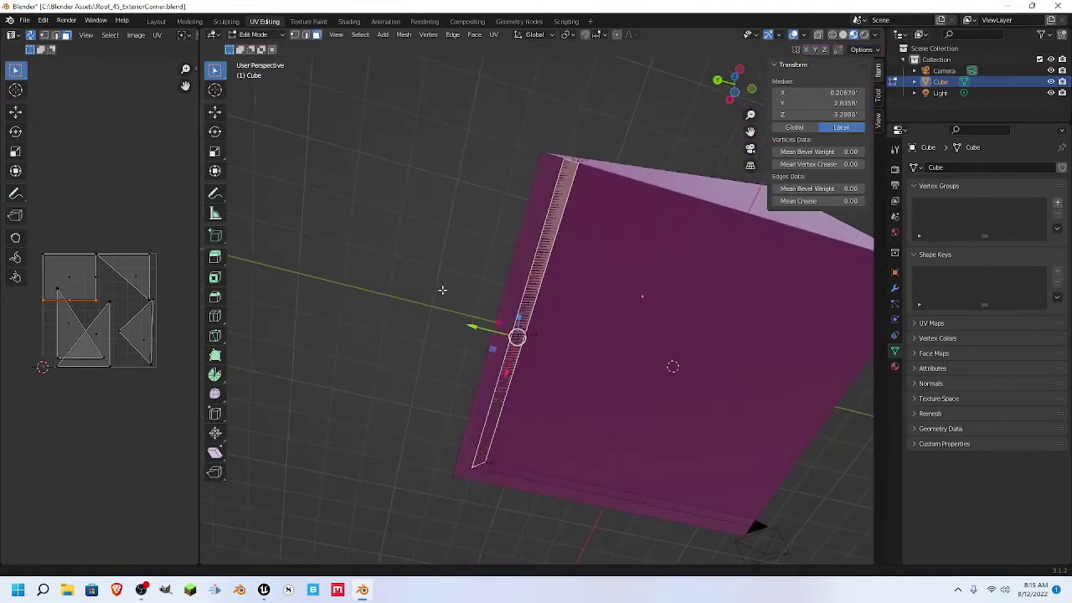
left_click(603, 489, "alt")
key("ctrl+z")
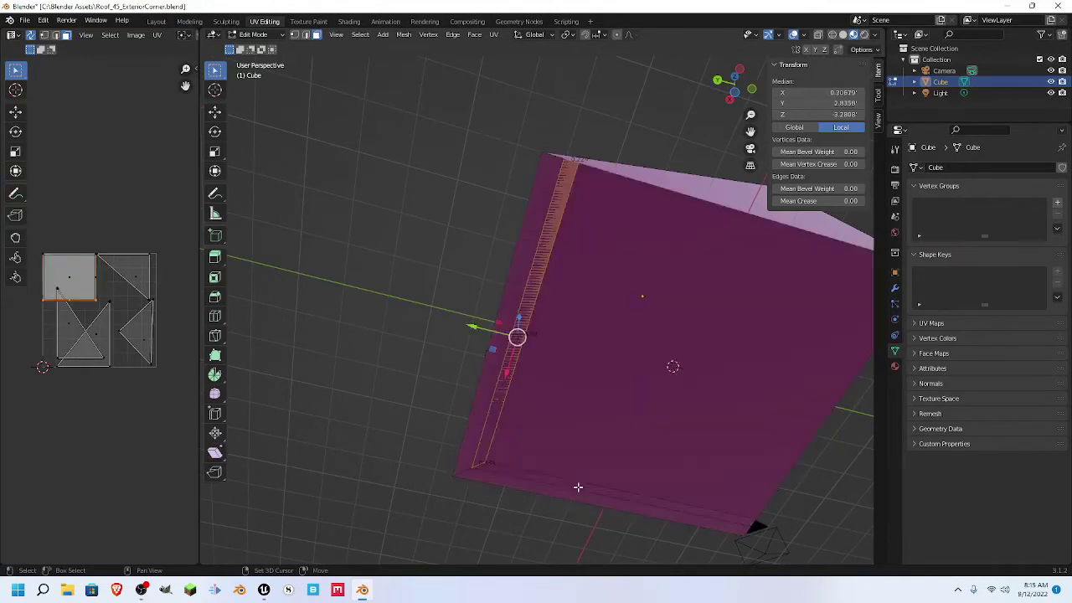
left_click(582, 486, "alt+shift")
middle_click_drag(583, 438, 370, 397)
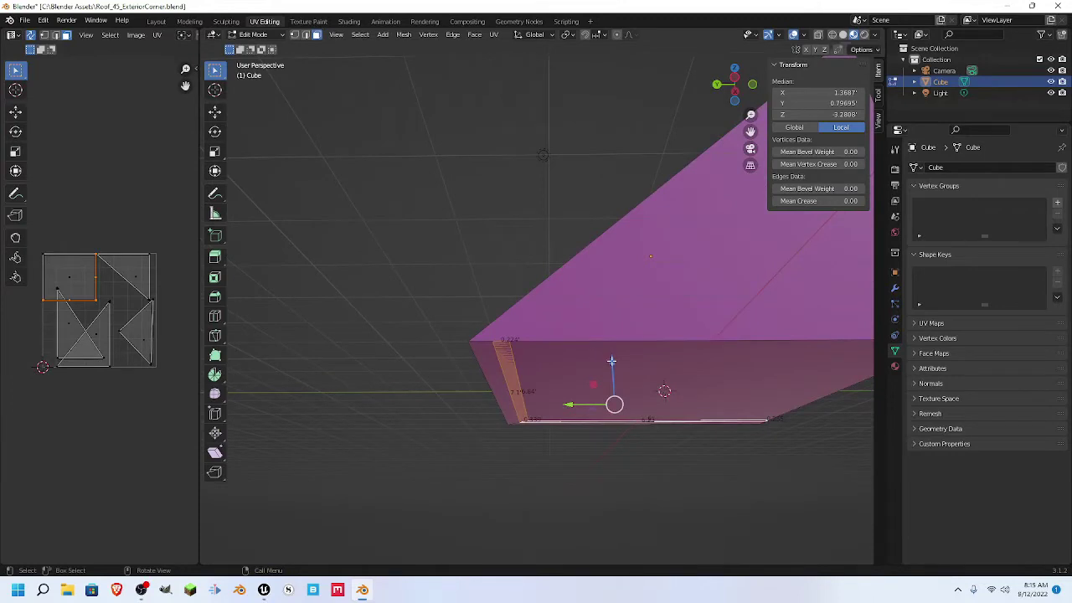
- Extrude the two selected border strips straight down along Z to a height of -3.5269 ft
left_click_drag(611, 361, 609, 362, "ctrl")
key("ctrl+z")
key("g")
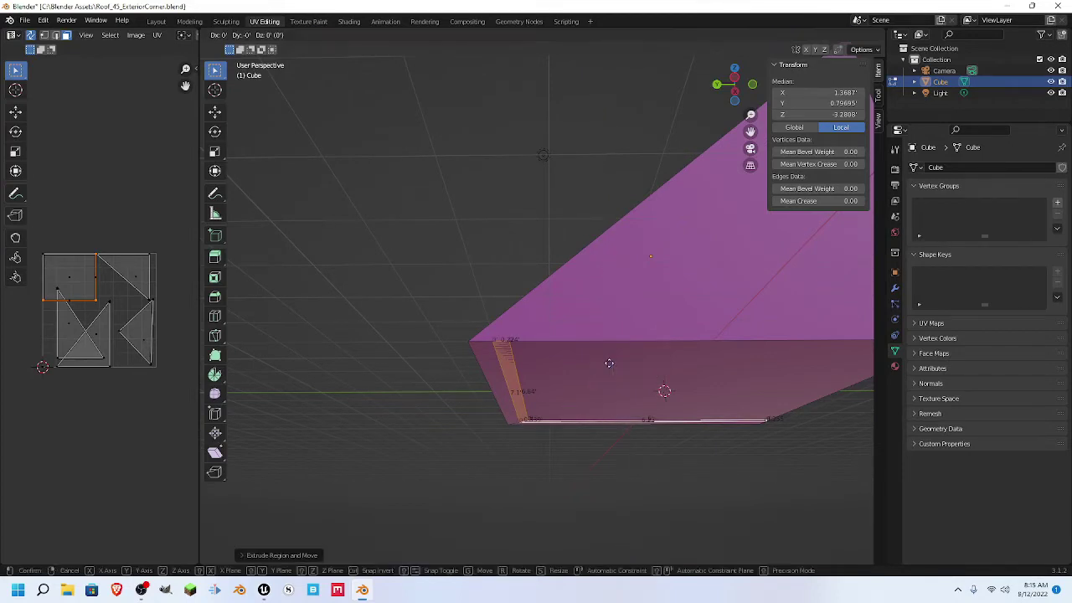
key("z")
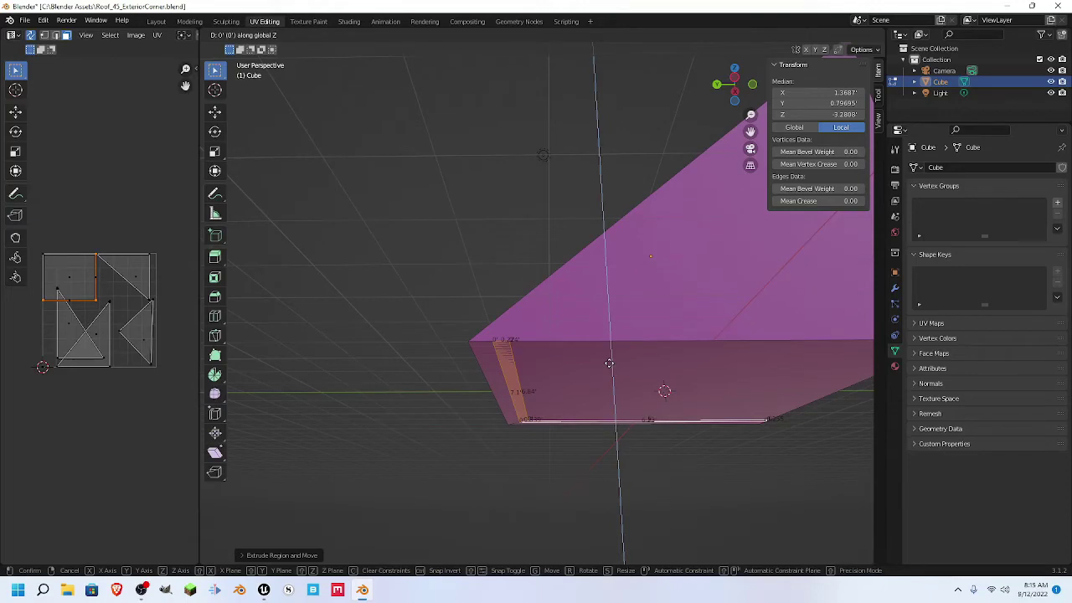
type("-")
type("3') -600 thou (0.3")
key("Return")
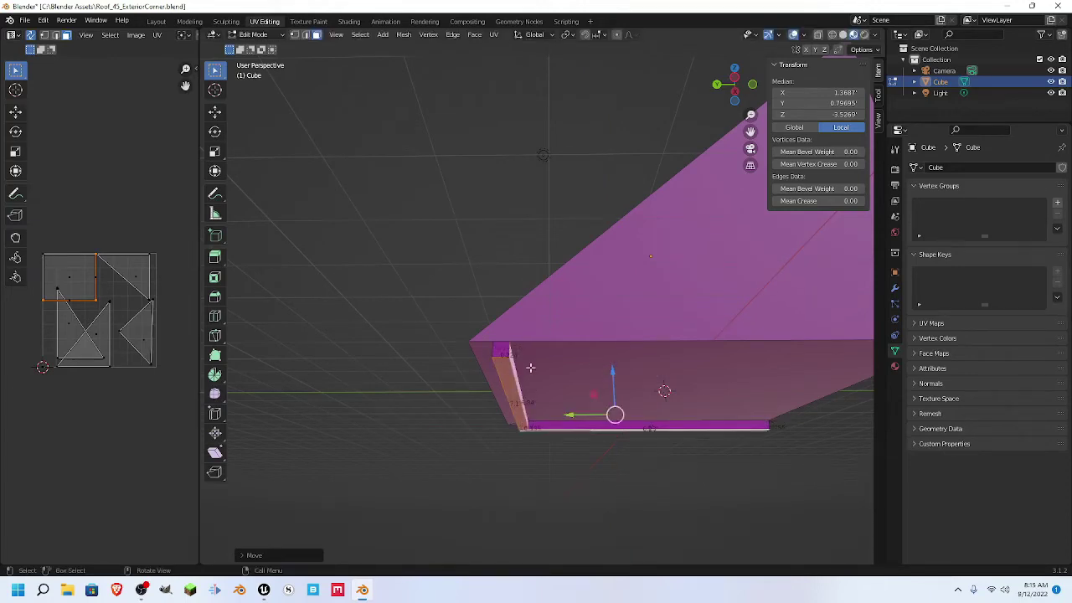
- Delete the large underside face enclosed by the extruded border strips
middle_click_drag(529, 366, 477, 382)
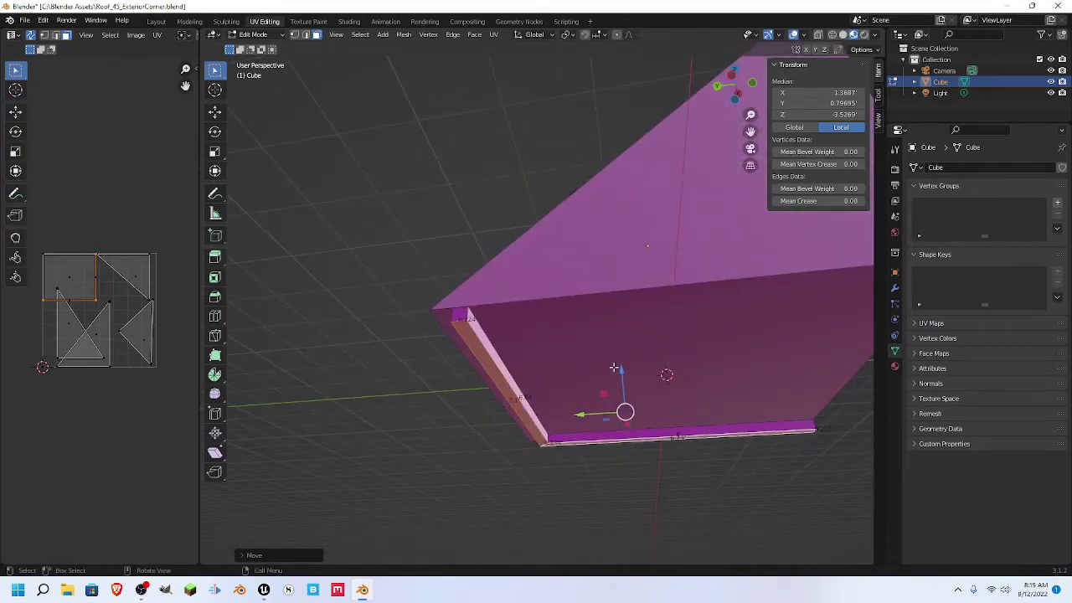
left_click(613, 368)
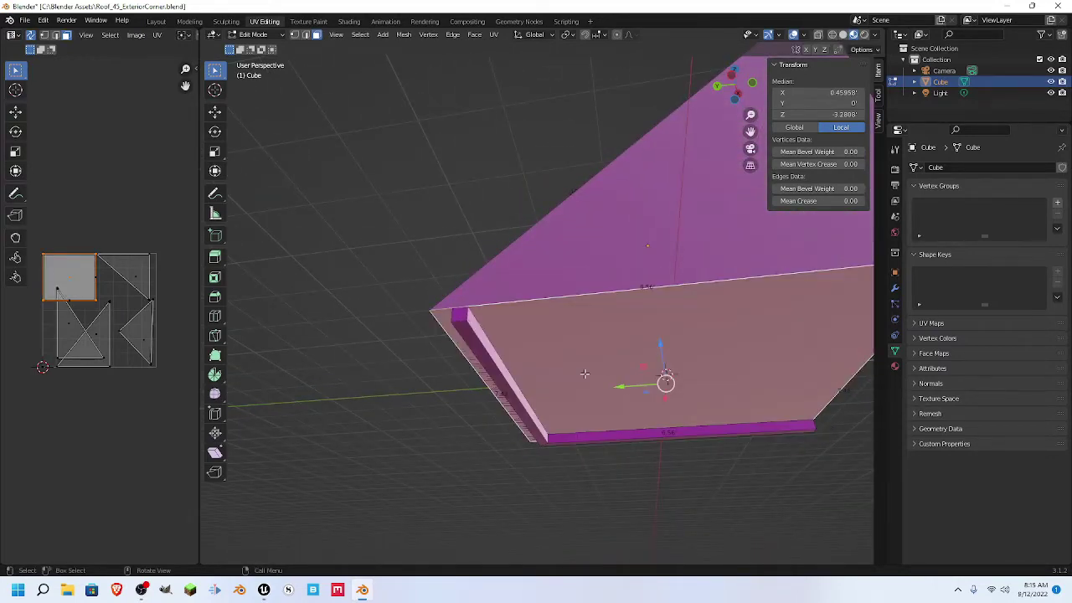
key("x")
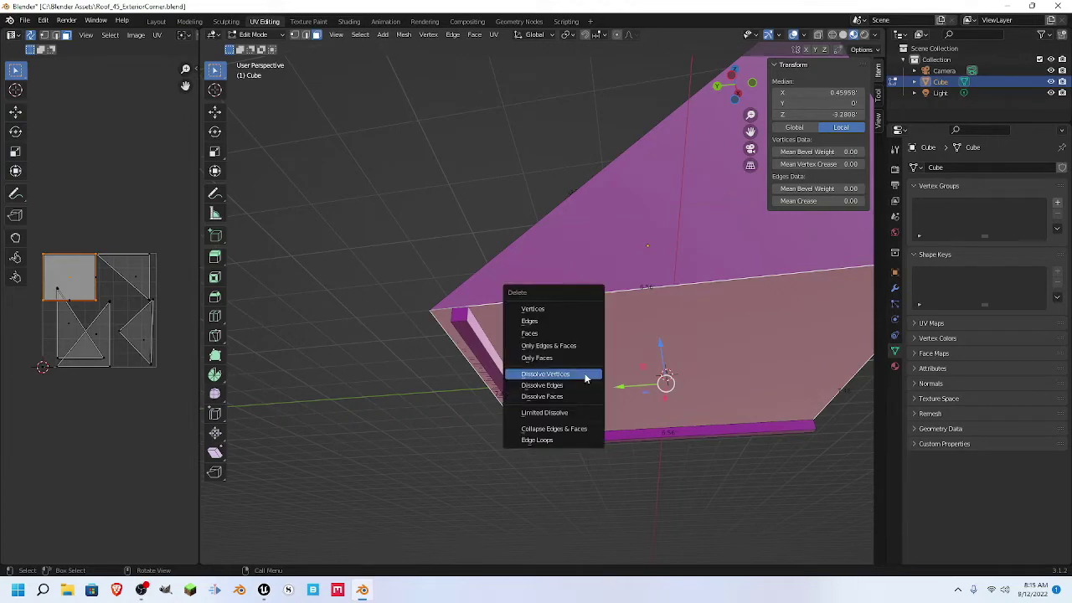
left_click(585, 376)
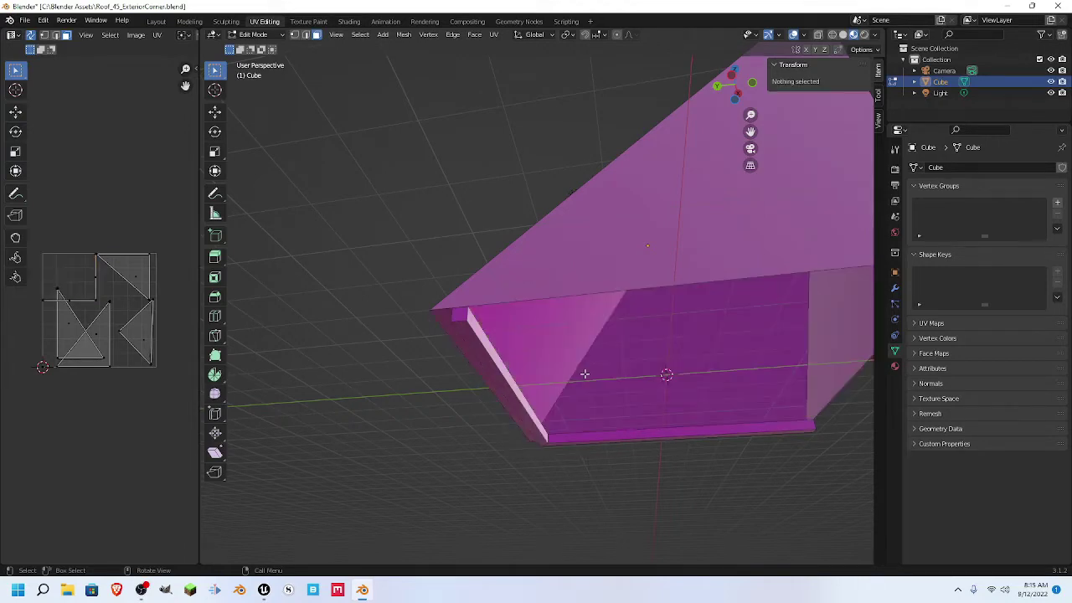
- Examine the opened underside, the extruded border strips and the neighbouring side faces from several angles
middle_click_drag(406, 379, 533, 387)
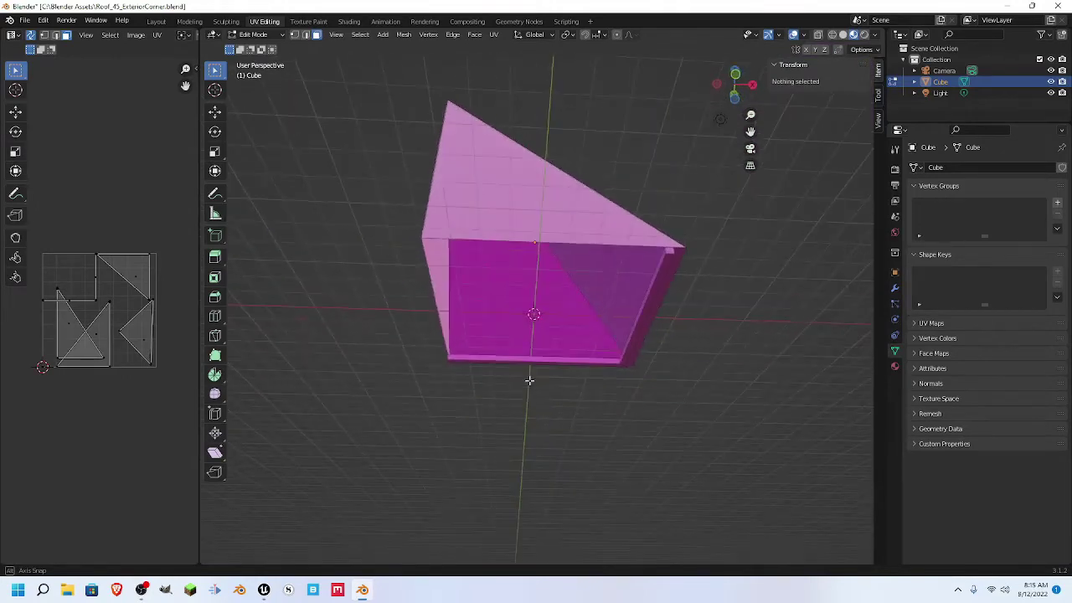
scroll(532, 387, "up", 5)
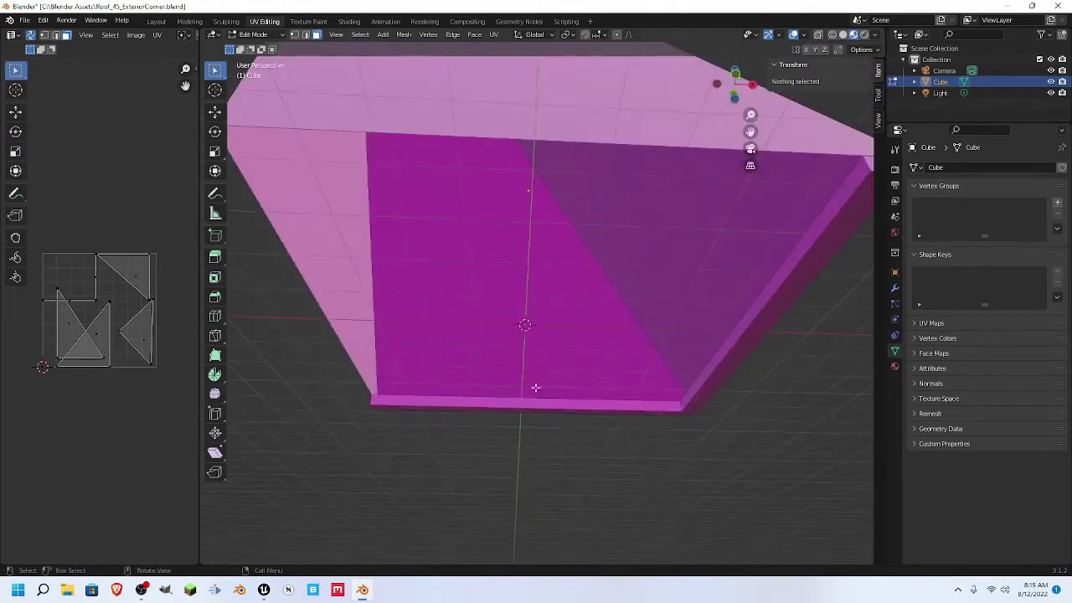
middle_click_drag(689, 376, 574, 356)
left_click(467, 217)
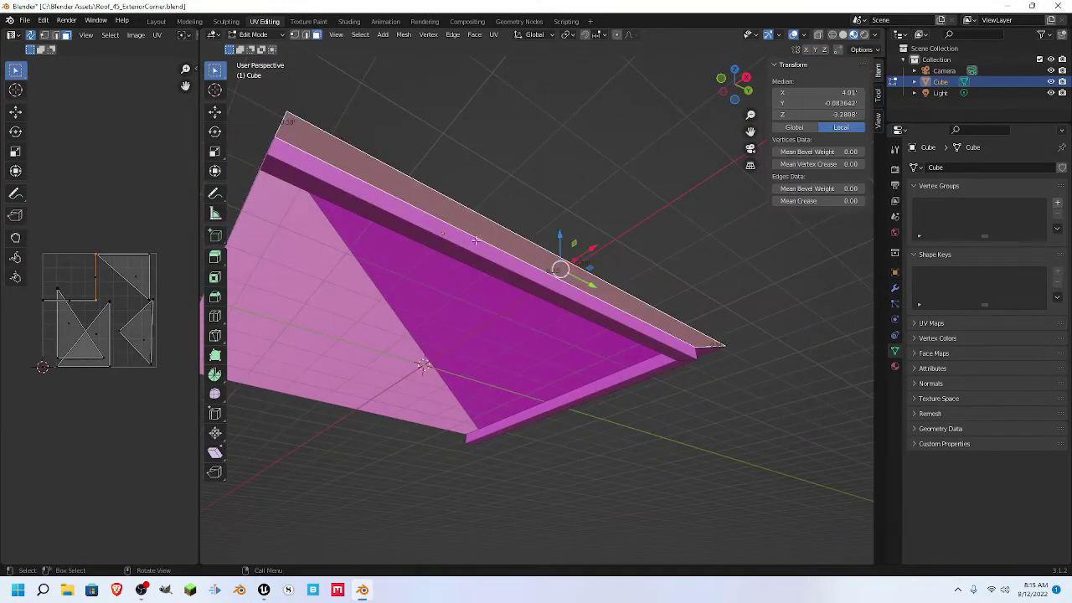
left_click(480, 253)
left_click(505, 275)
middle_click_drag(388, 330, 467, 338)
scroll(436, 327, "down", 2)
left_click(325, 253)
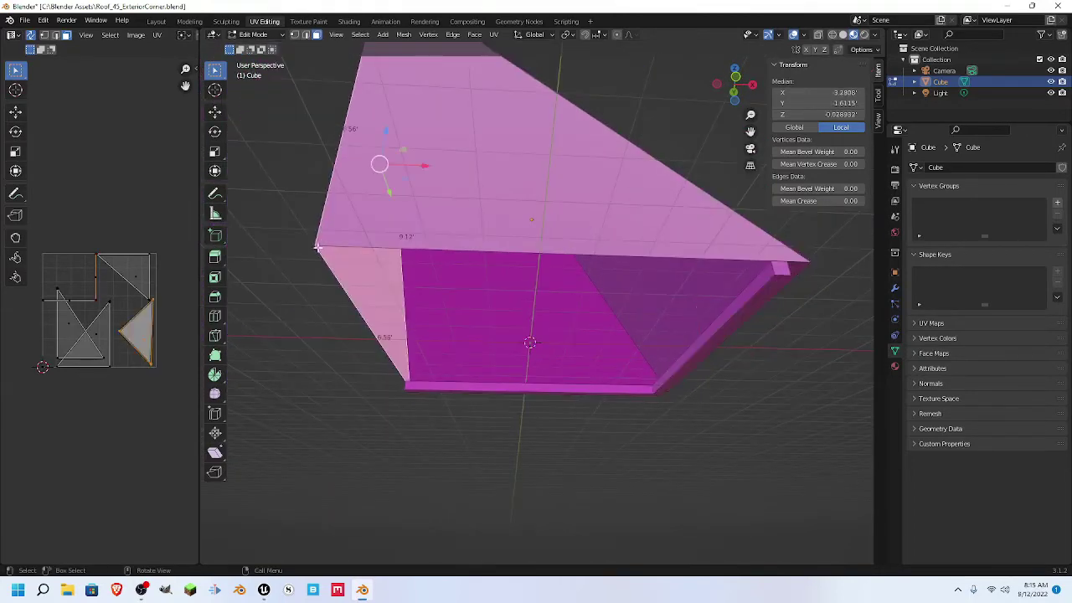
- Try to merge the pyramid's base corner vertex into the lower inner corner vertex of the border, and undo the merge
key("1")
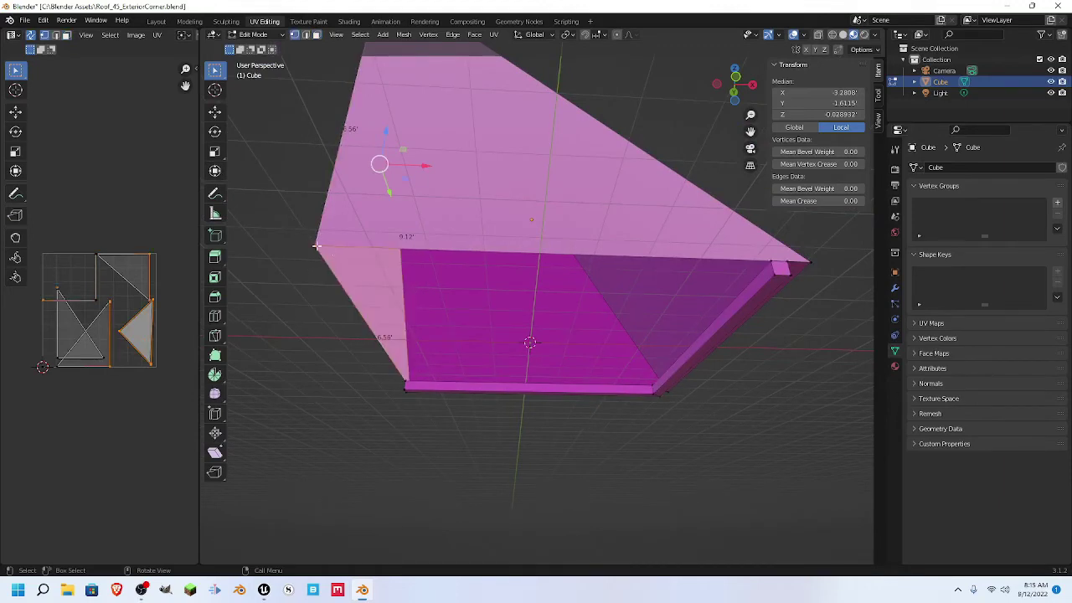
left_click(316, 246)
middle_click_drag(330, 290, 631, 308)
left_click(657, 333, "shift")
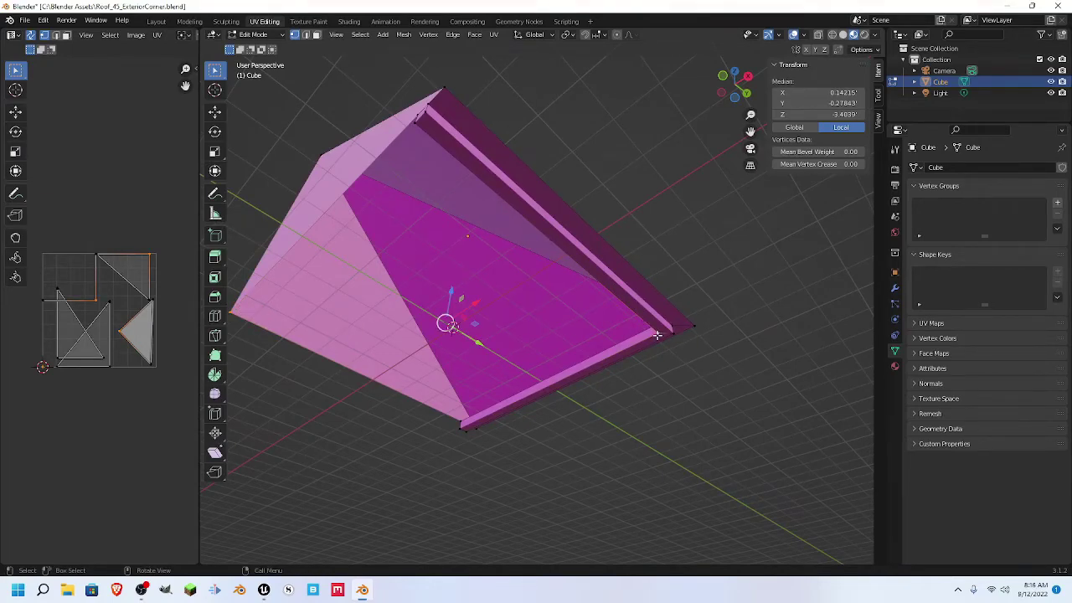
key("m")
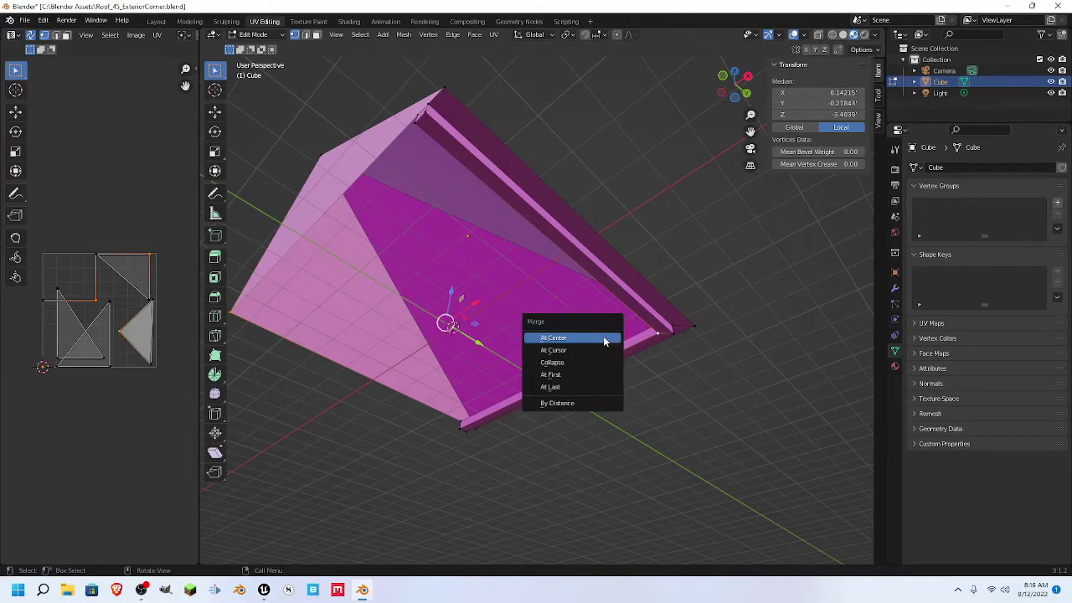
left_click(603, 338)
middle_click_drag(423, 348, 385, 356)
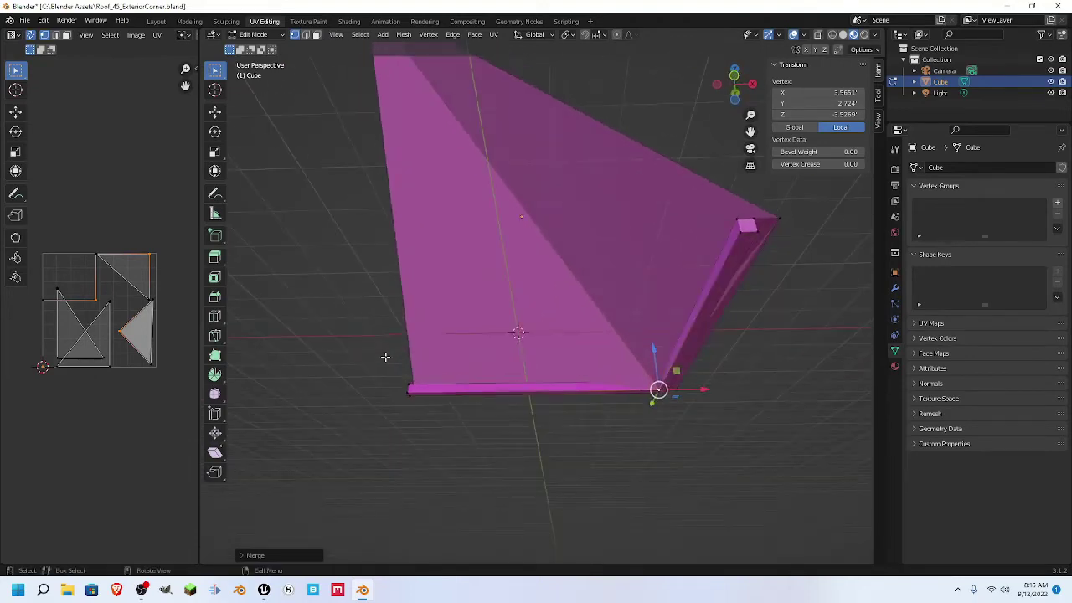
key("ctrl+z")
- Delete the vertical triangular side face at Y -3.2808 ft
middle_click_drag(519, 345, 553, 409)
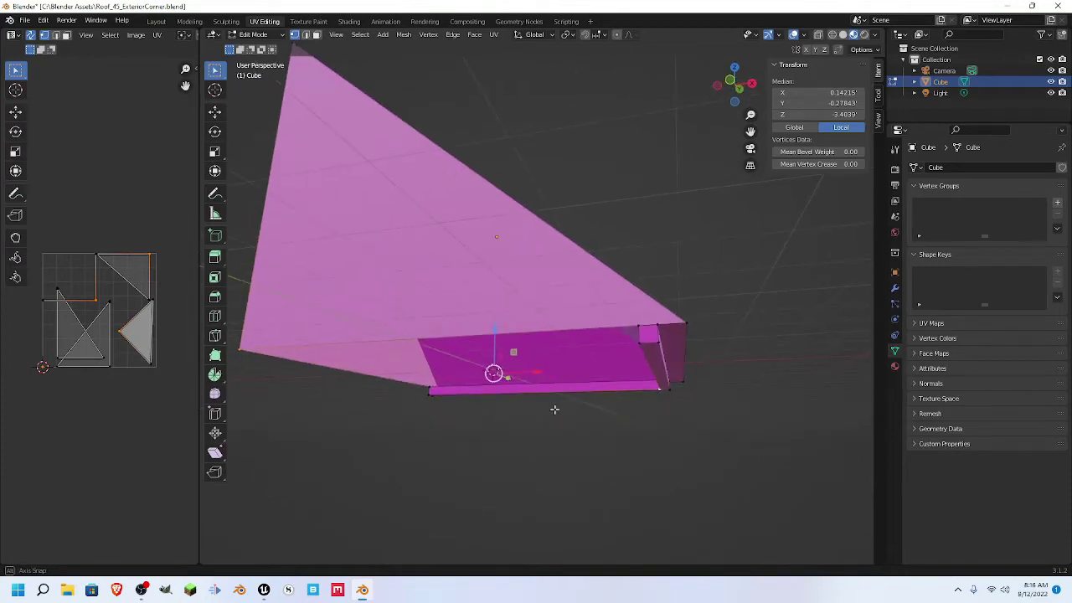
key("alt+a")
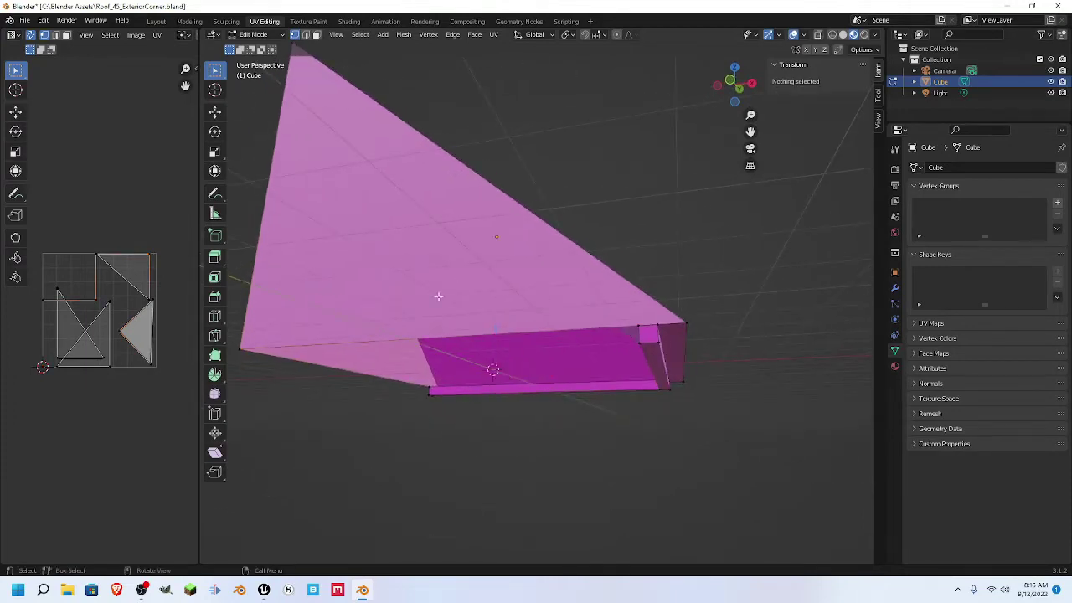
middle_click_drag(396, 298, 445, 299)
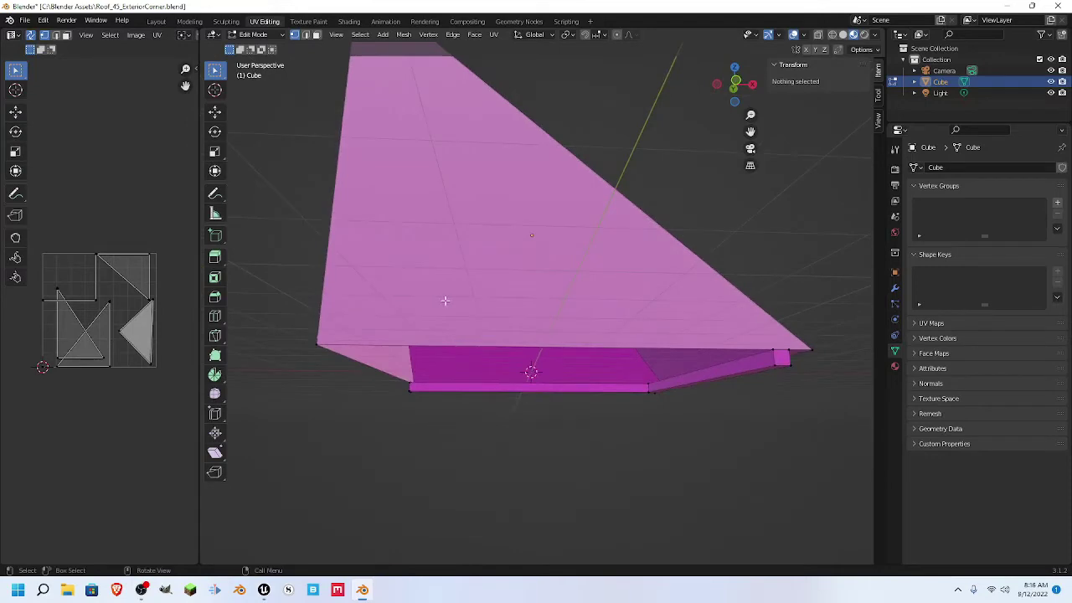
left_click(452, 299)
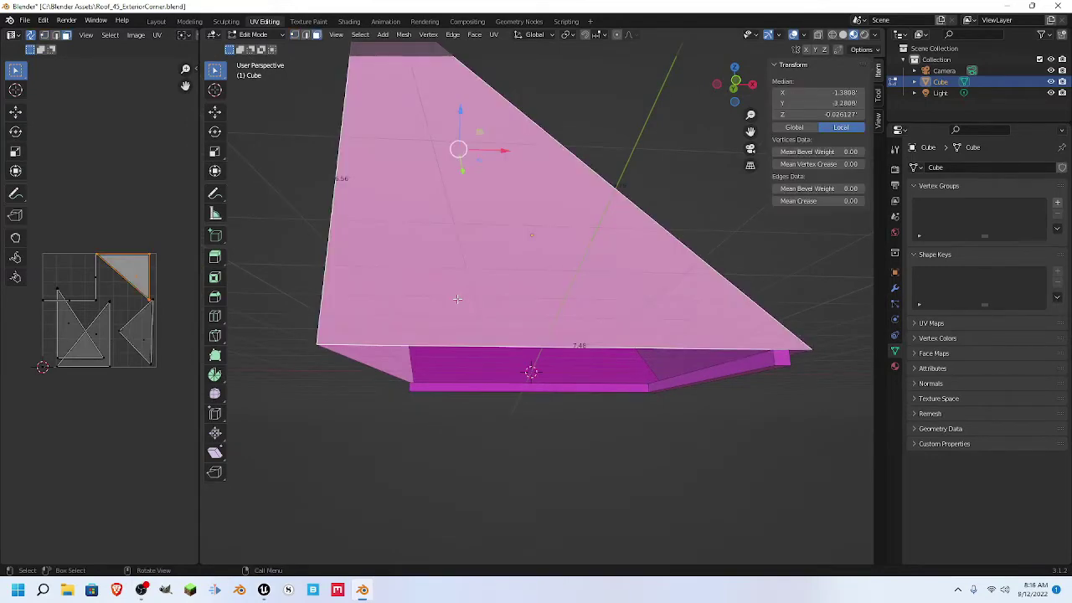
key("x")
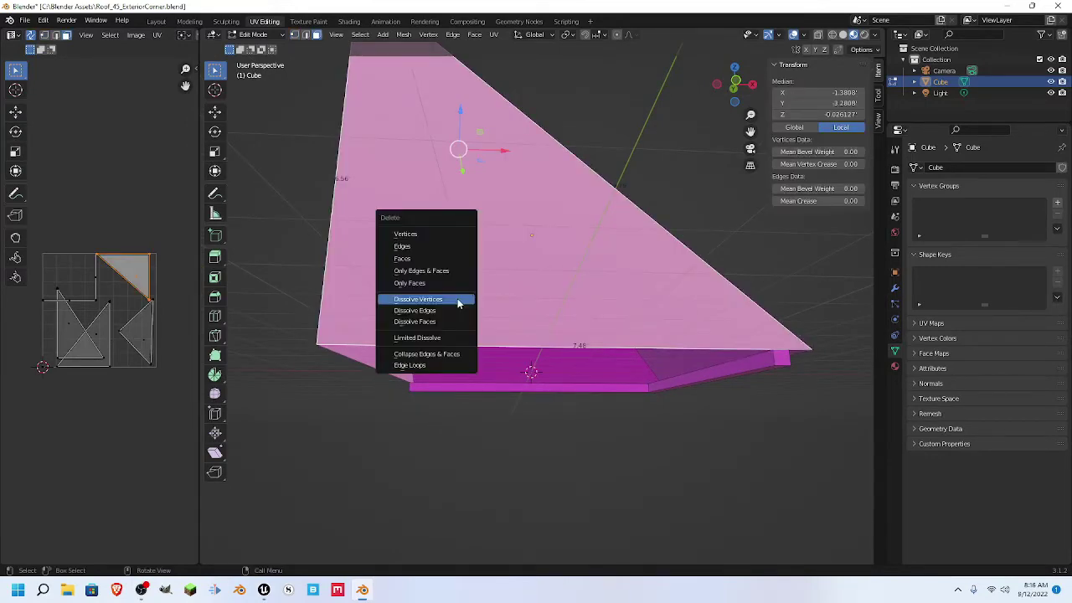
left_click(457, 300)
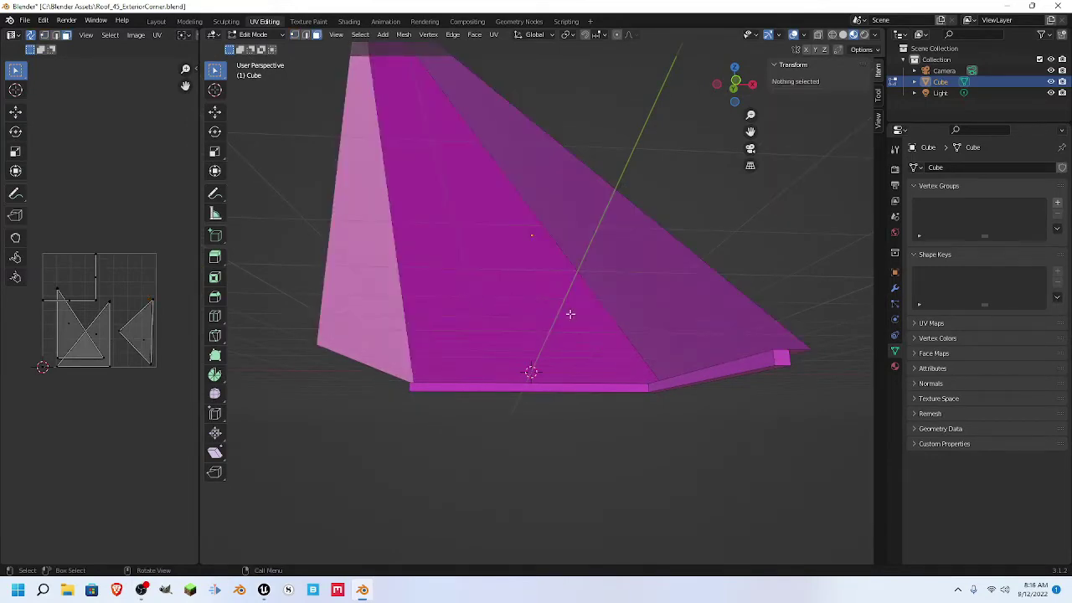
- Connect the border strip's two upper end vertices, the outer base corner and the apex with a thin face, closing the roof's edge
middle_click_drag(570, 314, 590, 327)
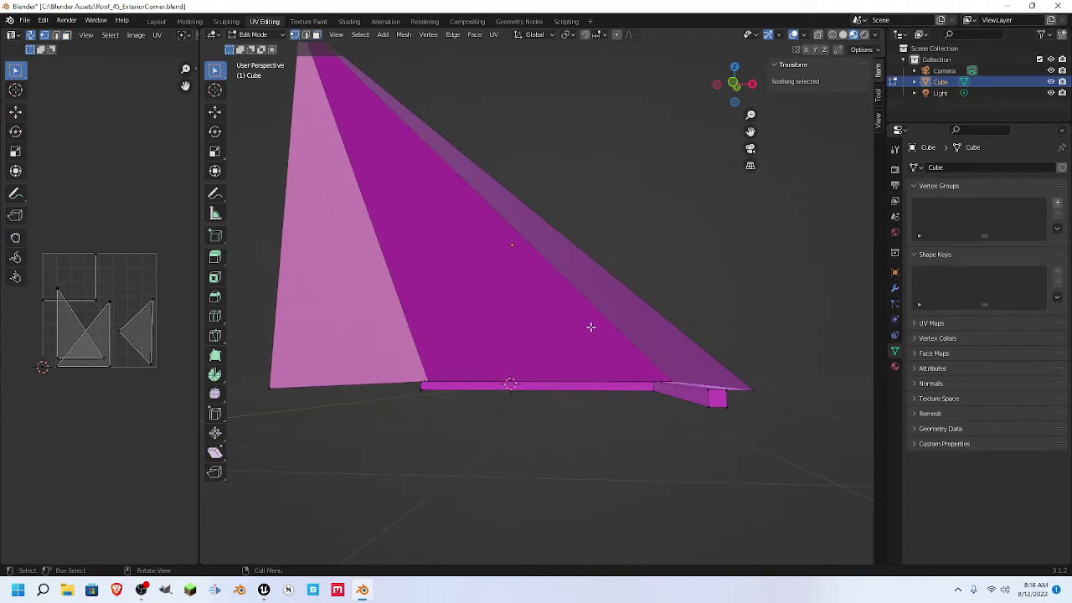
left_click(709, 390)
left_click(729, 390, "shift")
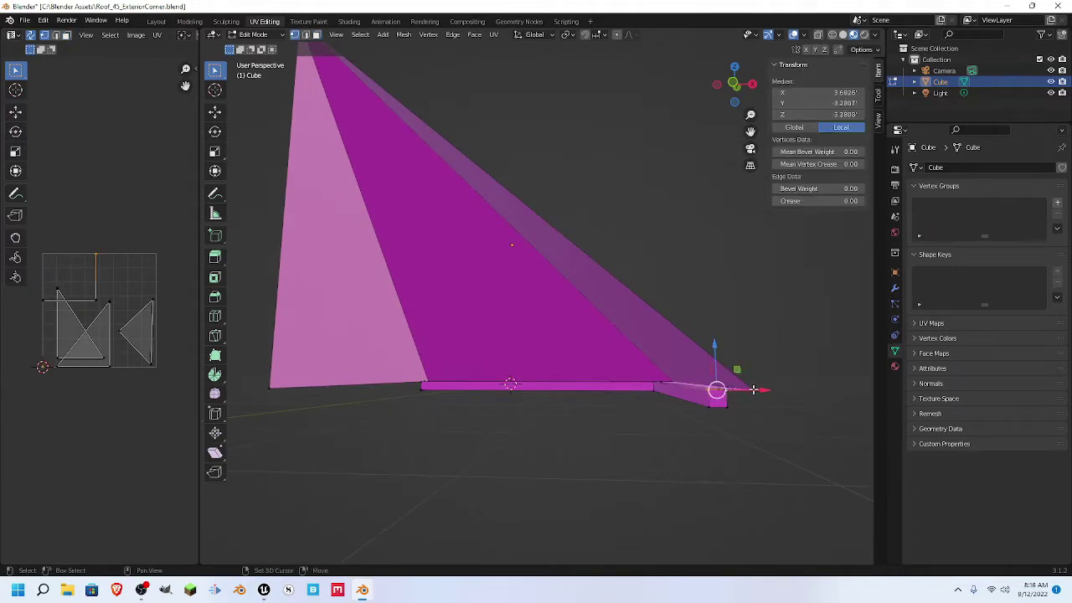
left_click(752, 389, "shift")
middle_click_drag(618, 223, 674, 283, "shift")
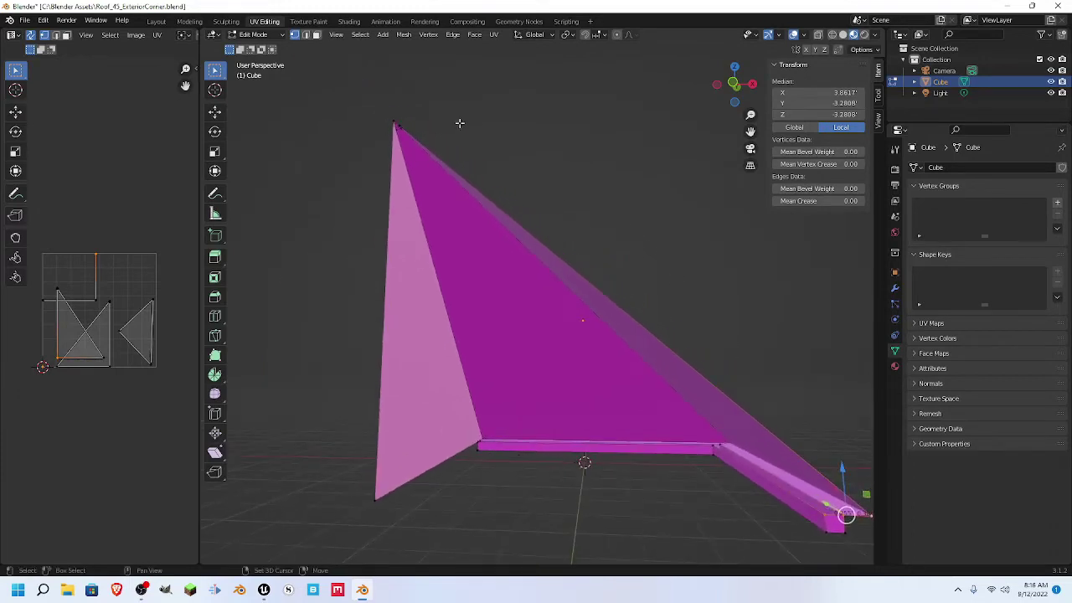
middle_click_drag(459, 123, 531, 259, "shift")
left_click(491, 331, "shift")
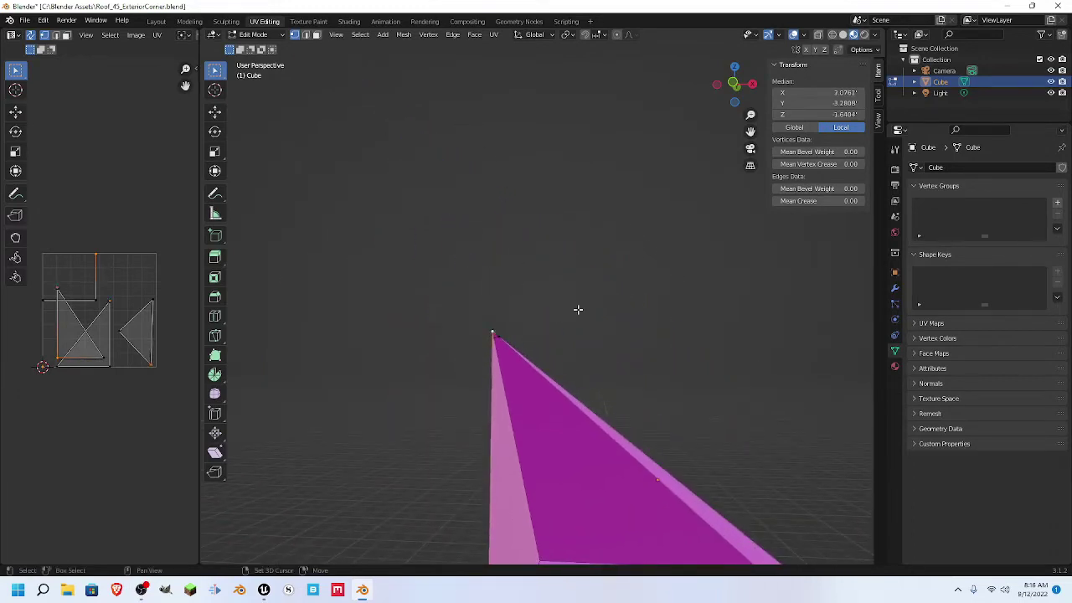
mouse_move(610, 323)
middle_mouse_down("shift")
mouse_move(572, 268)
mouse_move(569, 293)
mouse_move(550, 266)
mouse_move(564, 290)
mouse_move(623, 323)
middle_mouse_up("shift")
key("j")
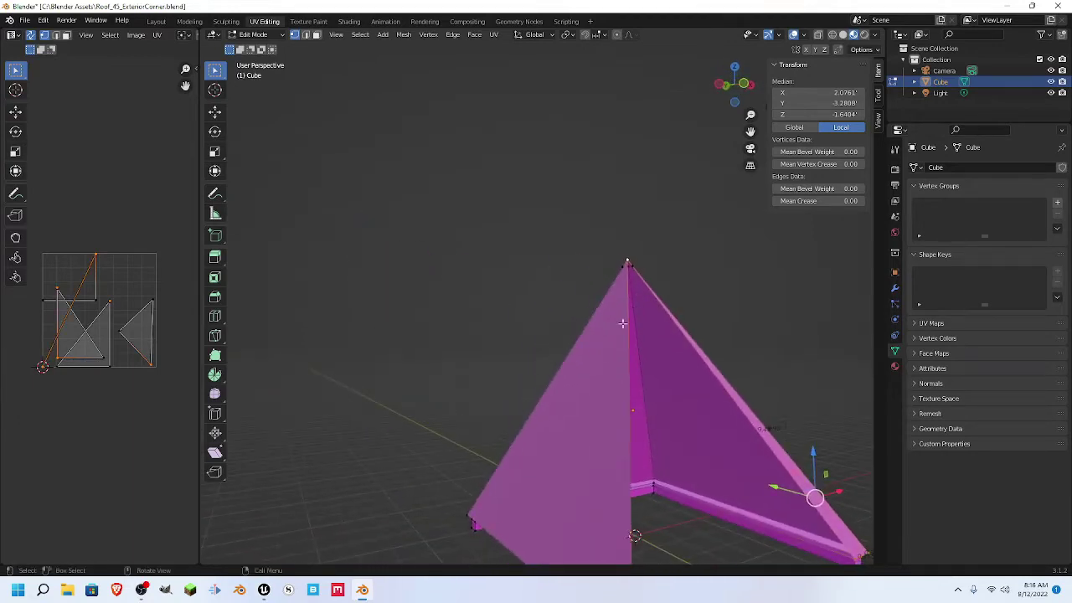
key("alt+a")
- Delete the remaining vertical triangular side face at X -3.2808 ft
middle_click_drag(490, 365, 555, 361)
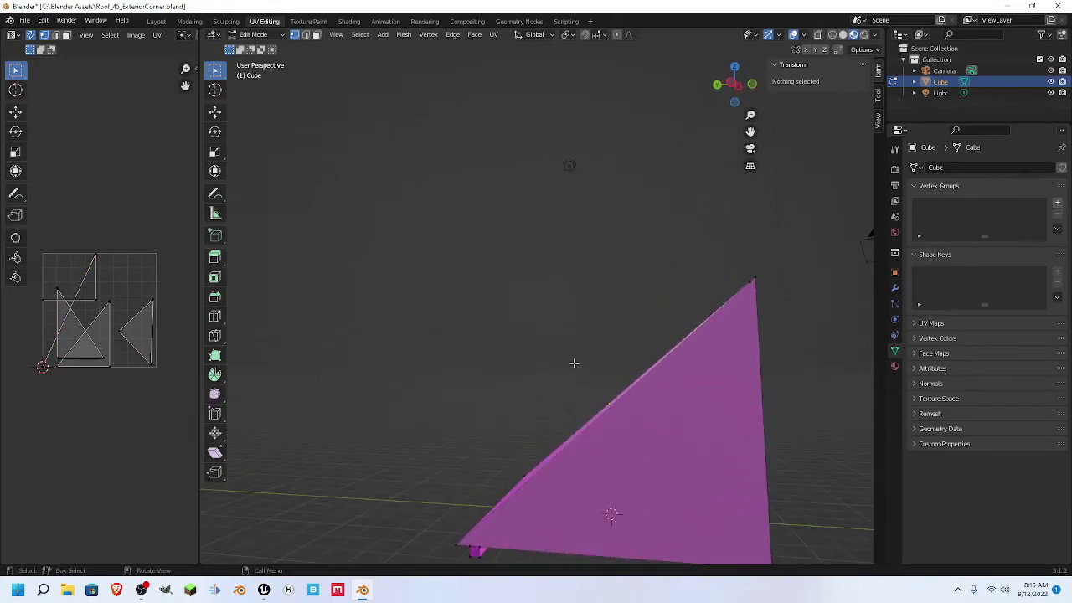
left_click(682, 431)
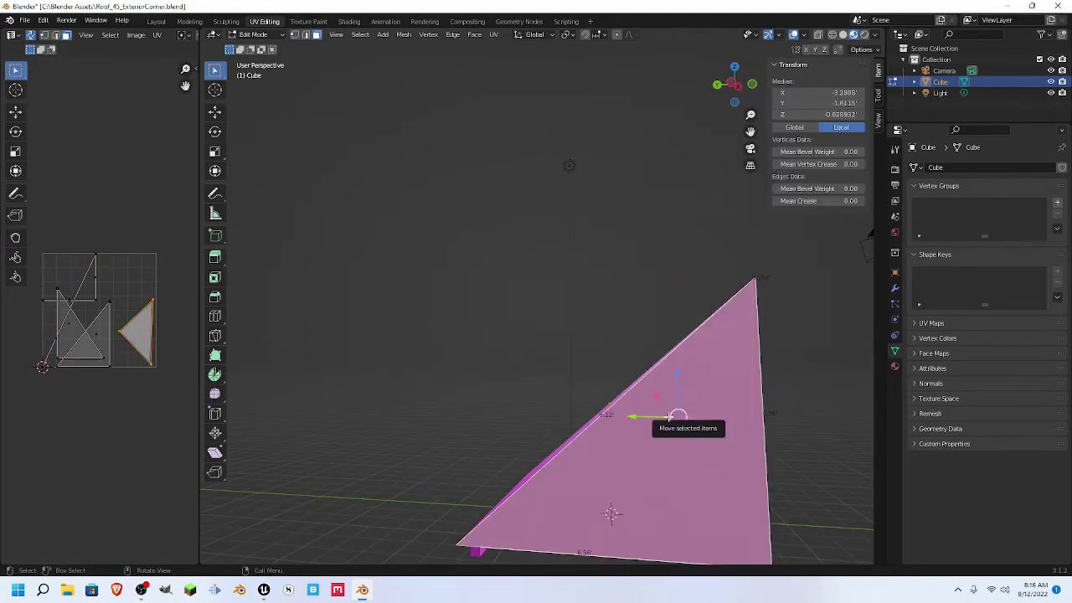
key("x")
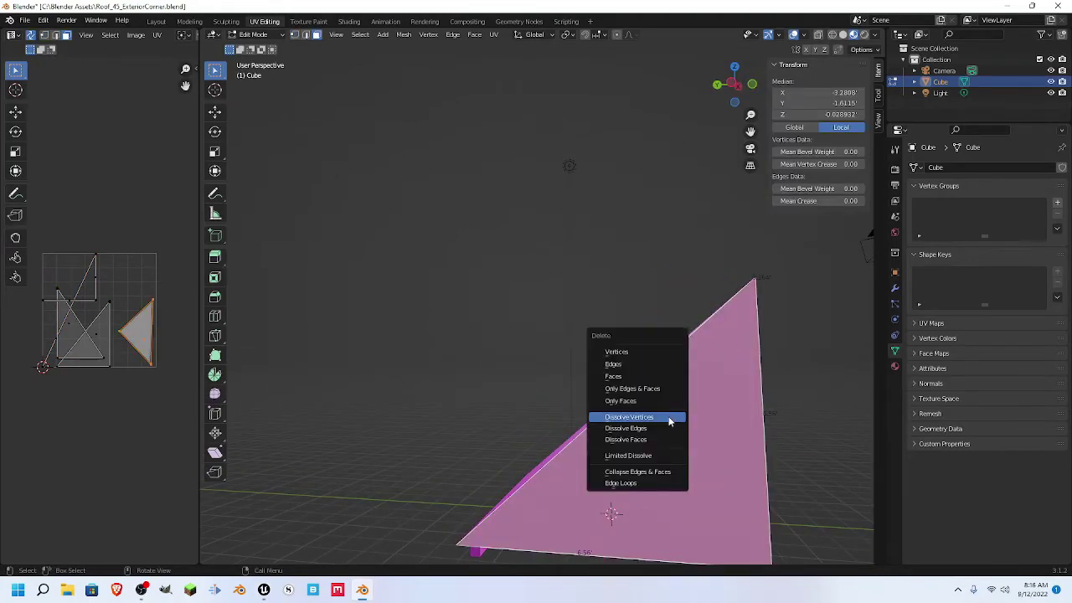
left_click(669, 421)
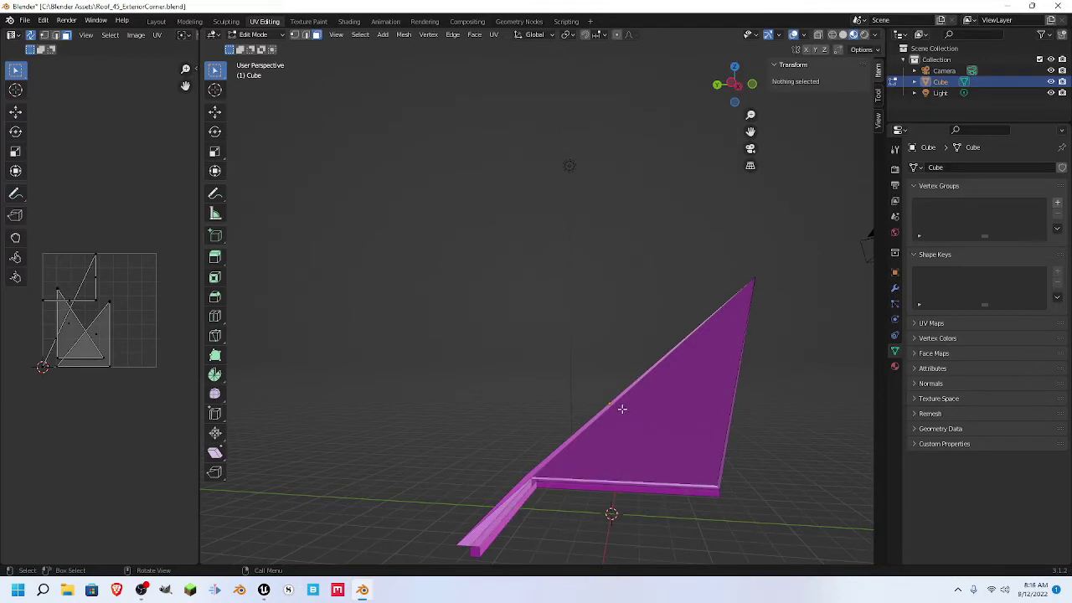
- Connect the other border strip's two upper end vertices, its outer base corner and the apex with a thin face along the X -3.2808 ft side
key("1")
middle_click_drag(550, 402, 484, 483)
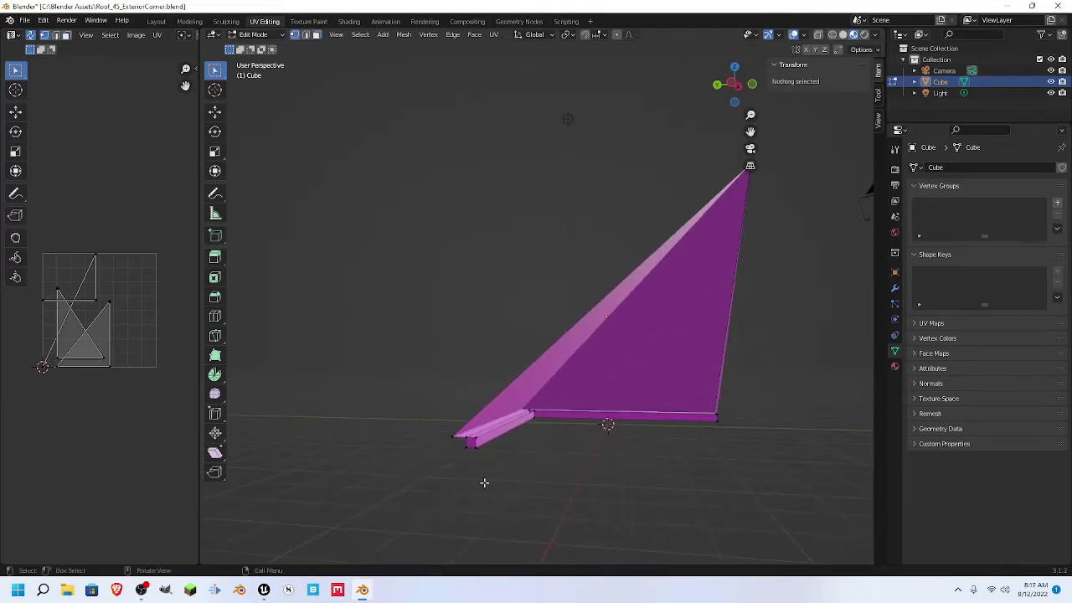
left_click(453, 434)
left_click(469, 436, "shift")
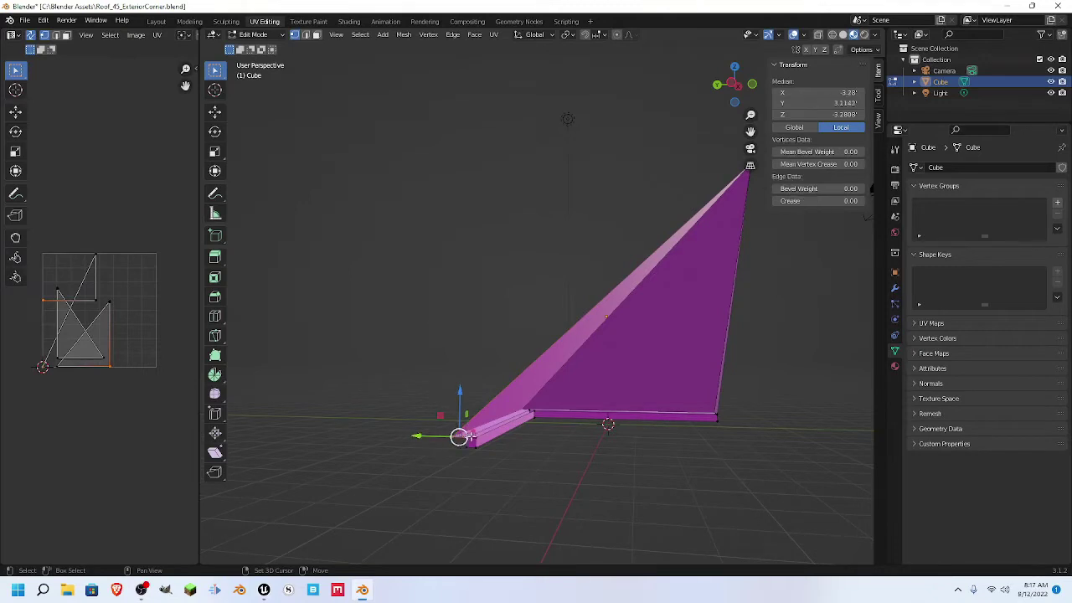
left_click(474, 436, "shift")
middle_click_drag(582, 254, 539, 361)
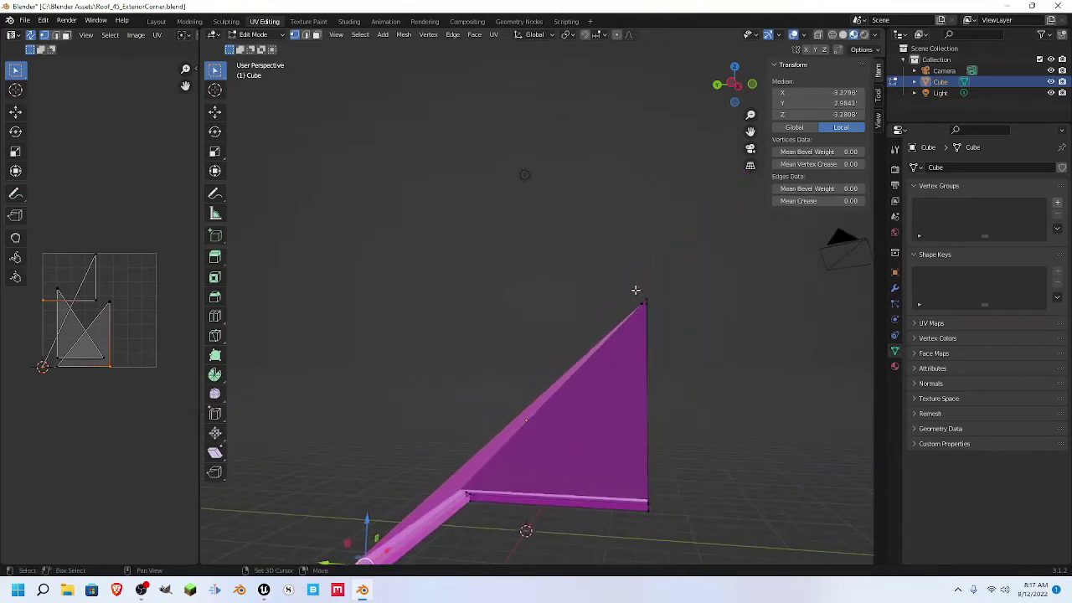
left_click(646, 299, "shift")
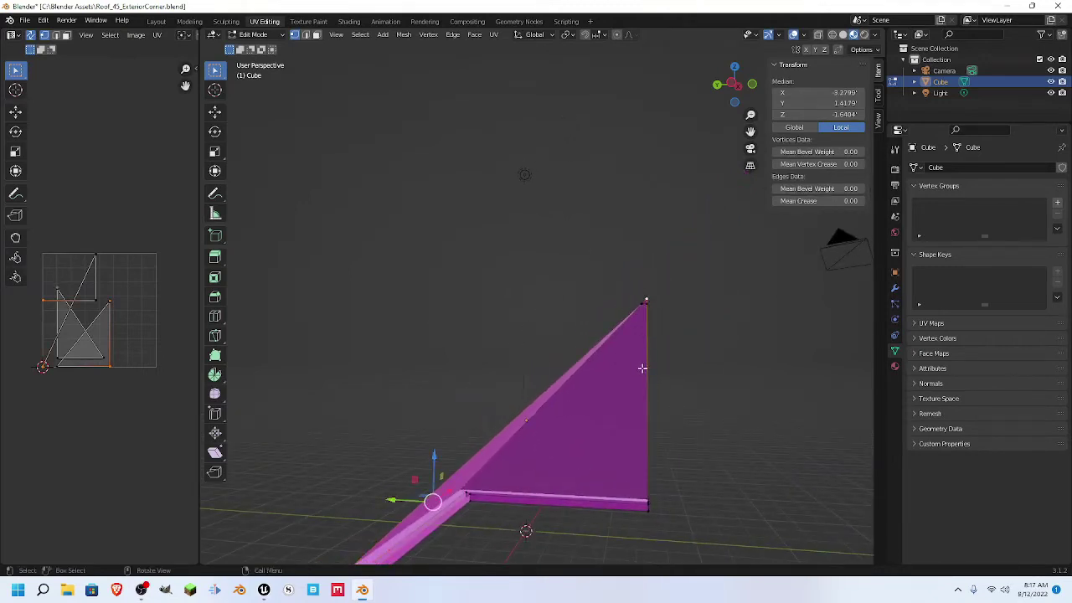
- Select the apex, the inner end vertices of both border strips and their shared inner corner vertex for a face closing the roof's underside
middle_click_drag(709, 367, 503, 384)
left_click(549, 250)
left_click(438, 442, "shift")
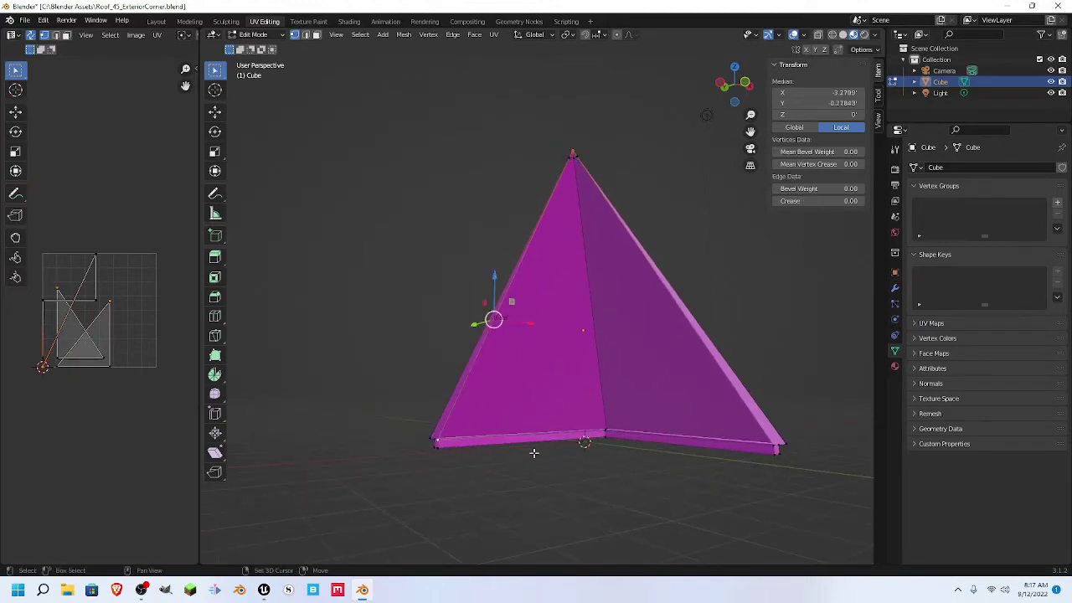
left_click(771, 445, "shift")
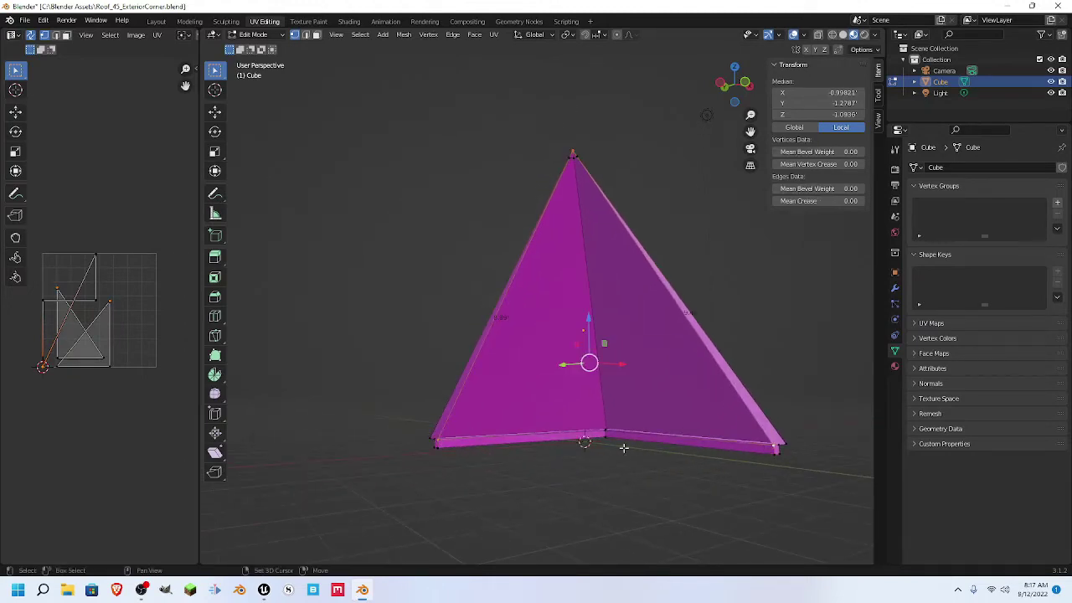
mouse_move(601, 435)
middle_mouse_down()
mouse_move(600, 330)
mouse_move(607, 369)
mouse_move(619, 354)
mouse_move(617, 422)
middle_mouse_up()
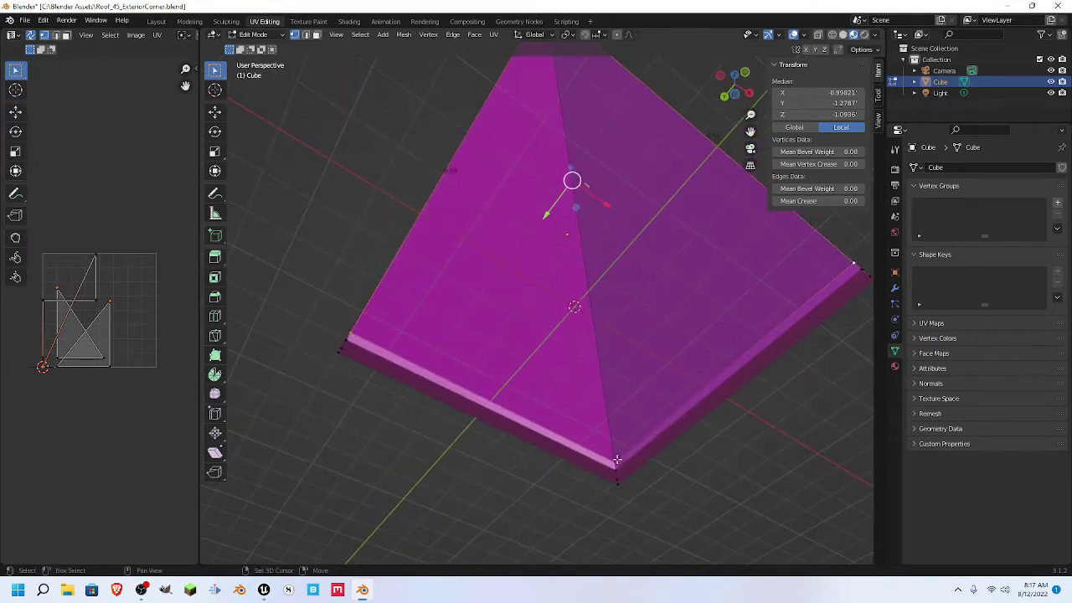
left_click(613, 461, "shift")
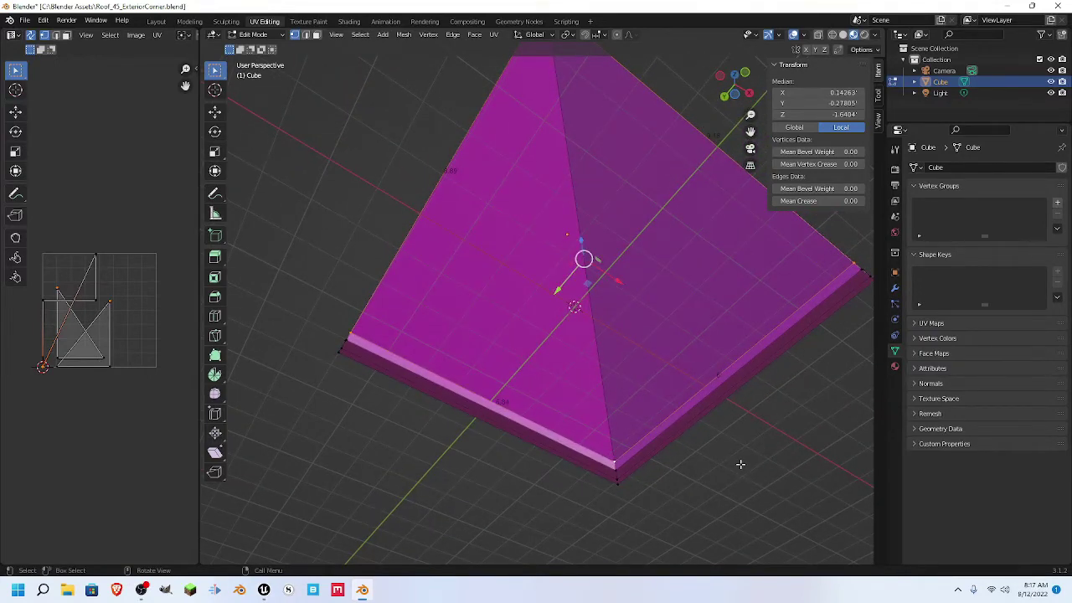
middle_click_drag(741, 463, 699, 469)
middle_click_drag(608, 464, 525, 391)
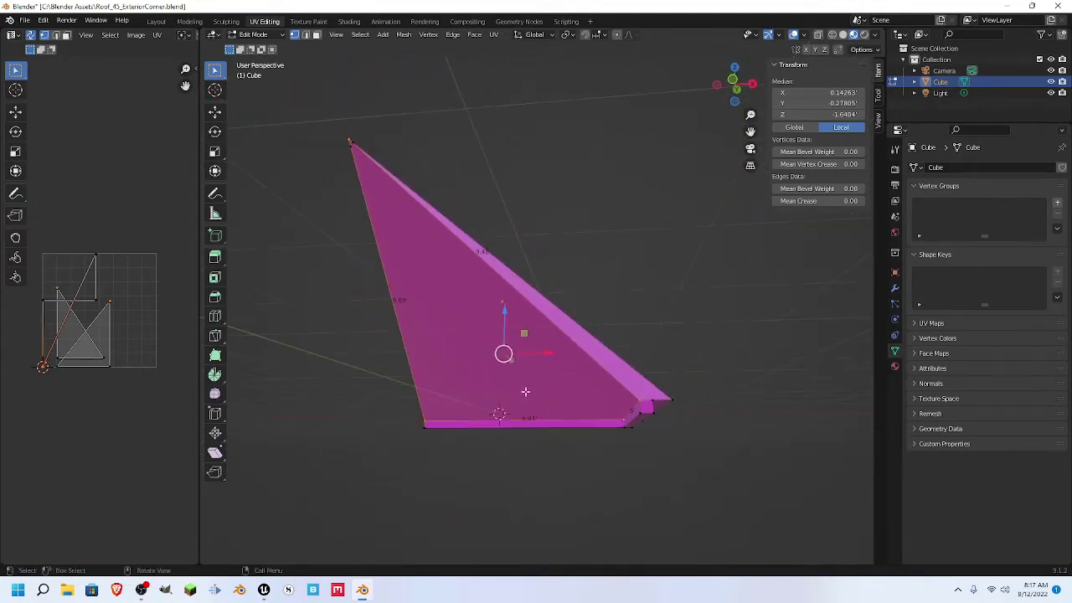
- Inspect the roof corner's peak, clear the selection, and frame one of its sloped top faces
middle_click_drag(426, 291, 472, 419, "shift")
scroll(390, 318, "up", 2)
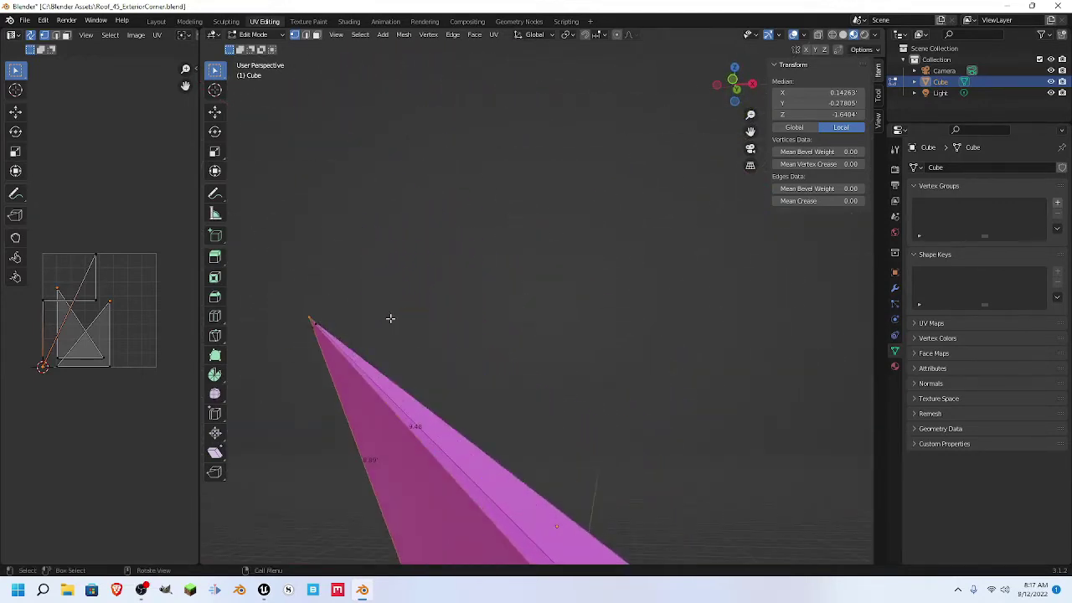
middle_click_drag(390, 319, 494, 351)
middle_click_drag(667, 400, 625, 376, "shift")
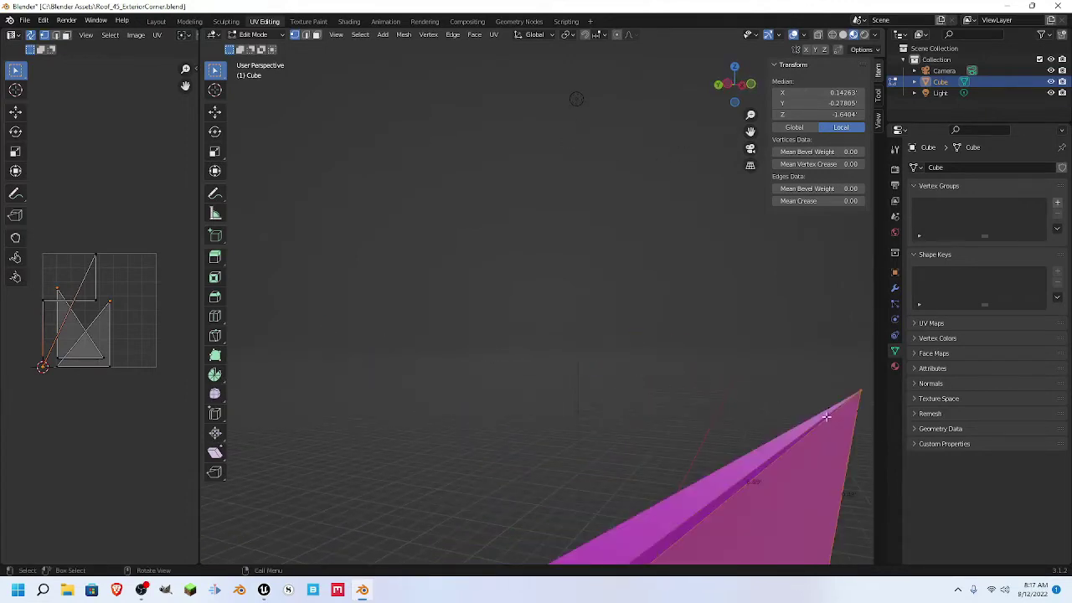
middle_click_drag(827, 416, 687, 395)
middle_click_drag(565, 443, 636, 473)
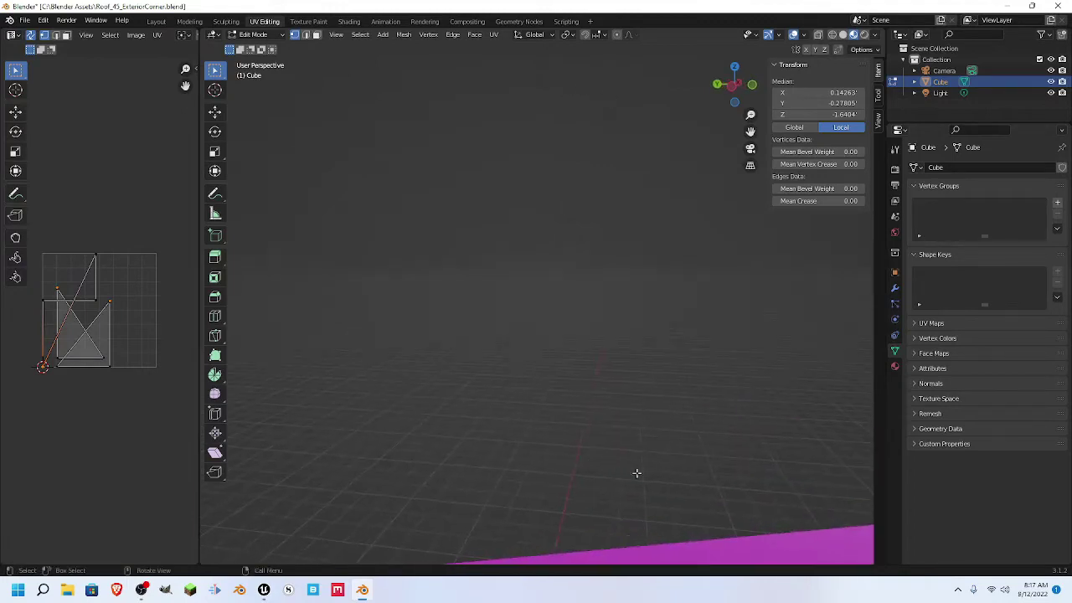
key("alt+a")
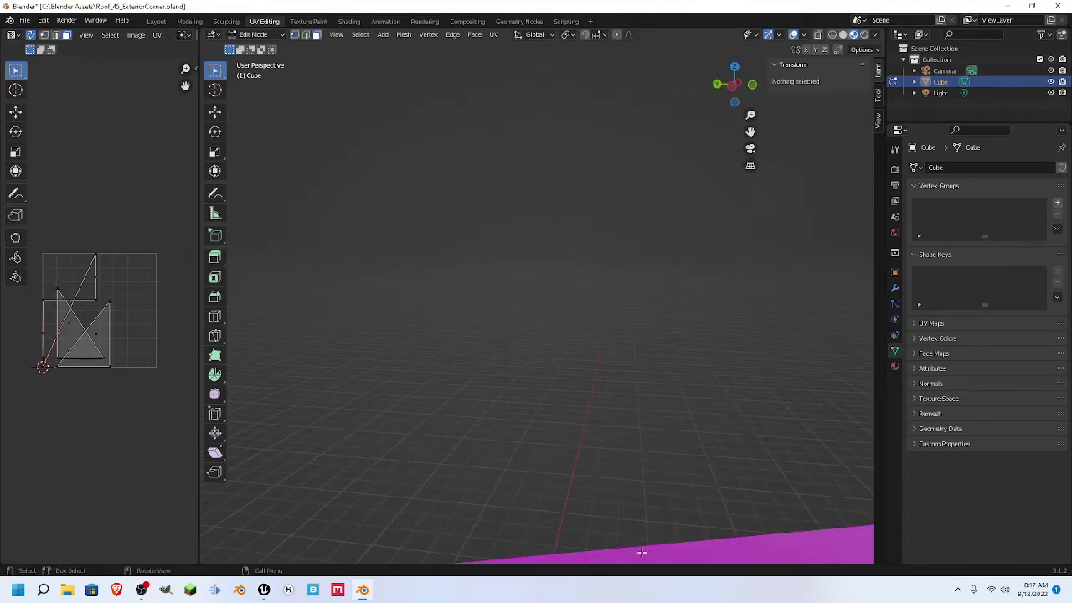
left_click(640, 552)
key("KP_Decimal")
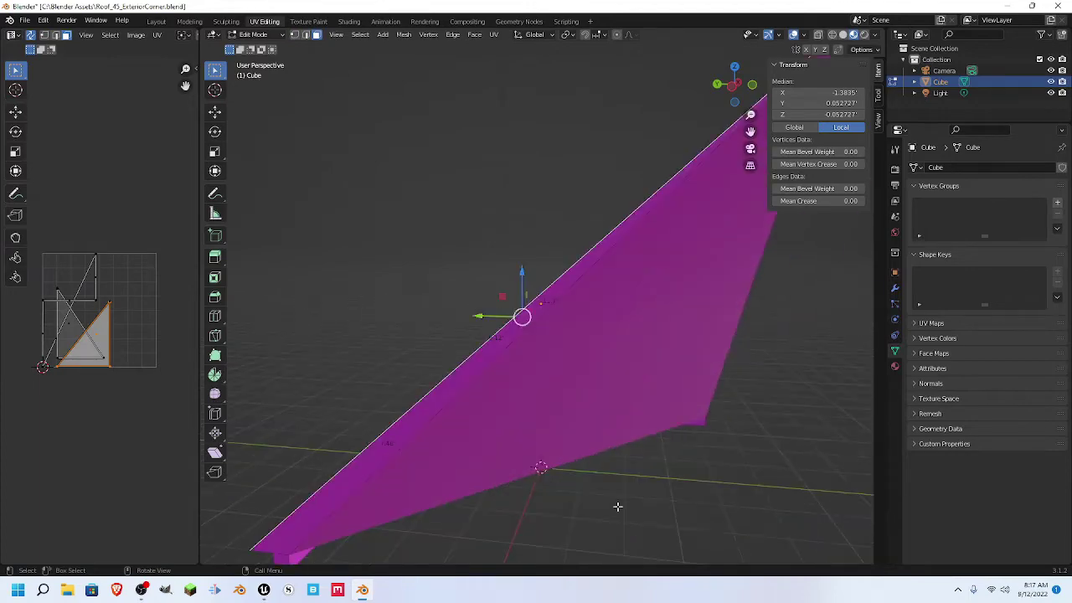
- Check both adjoining sloped top faces and their outer eave corner vertex from several angles
middle_click_drag(379, 341, 479, 344)
left_click(478, 344)
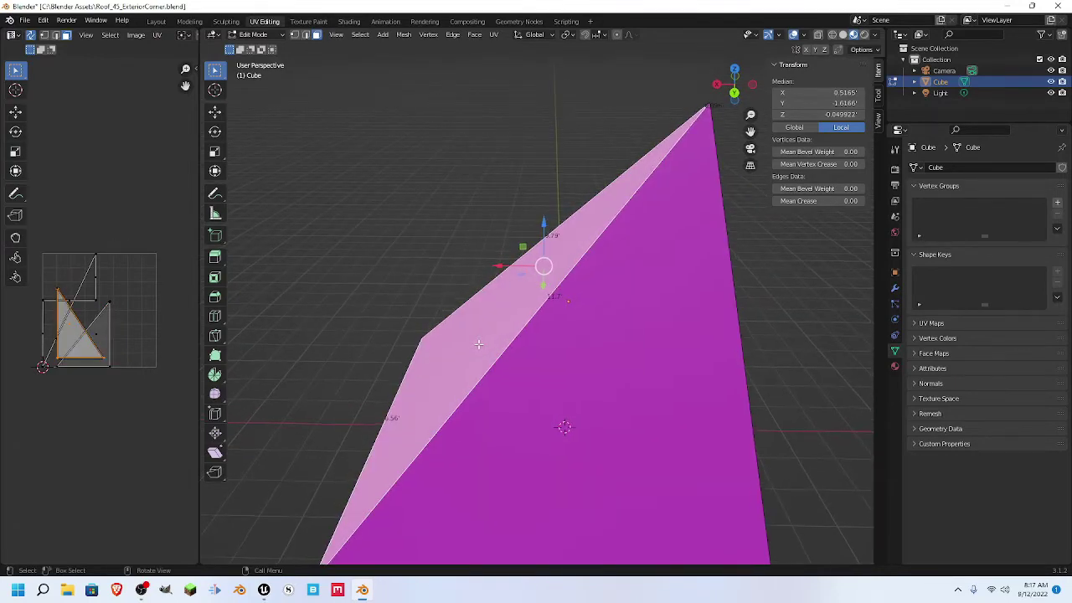
left_click(652, 357)
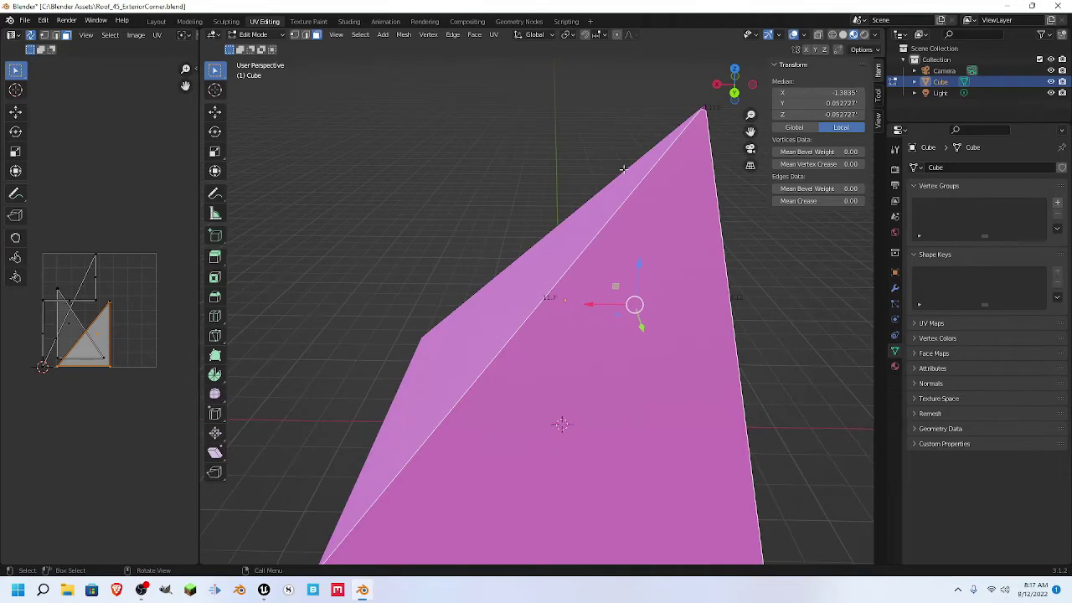
key("1")
left_click(420, 337)
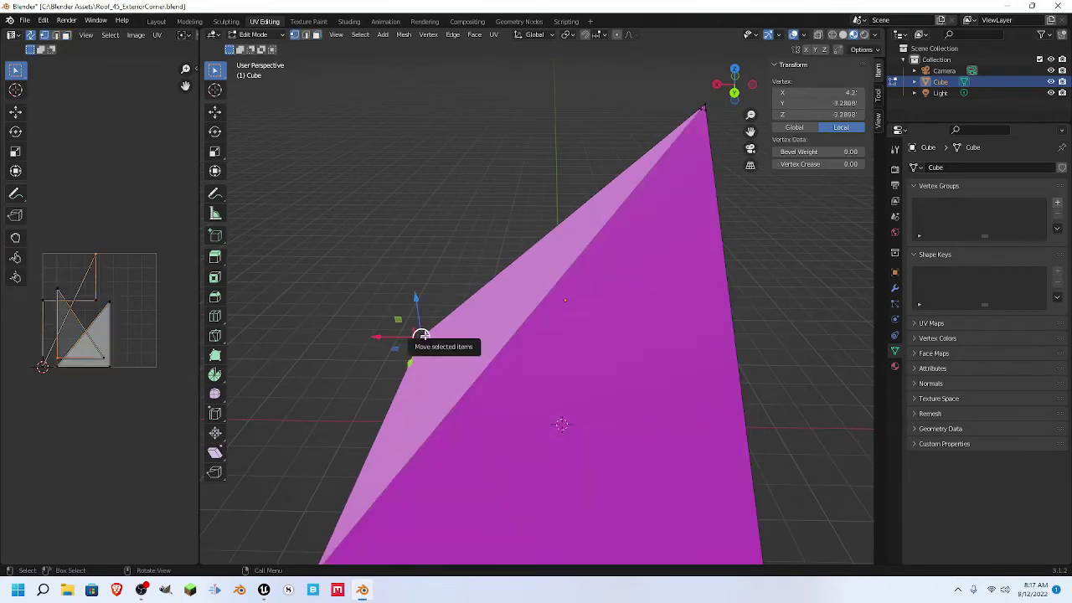
middle_click_drag(421, 337, 559, 305)
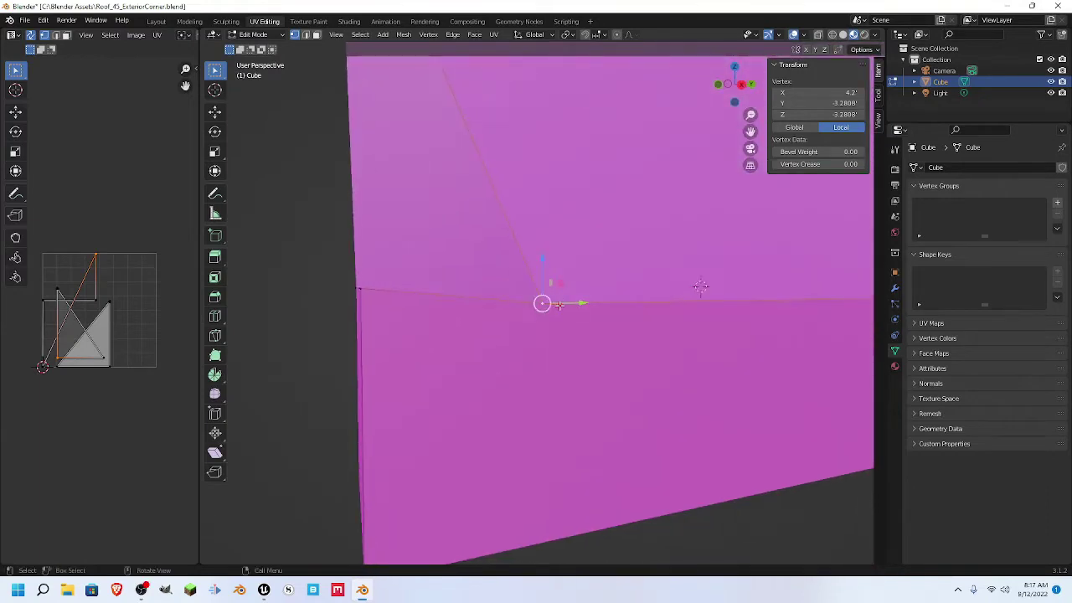
key("3")
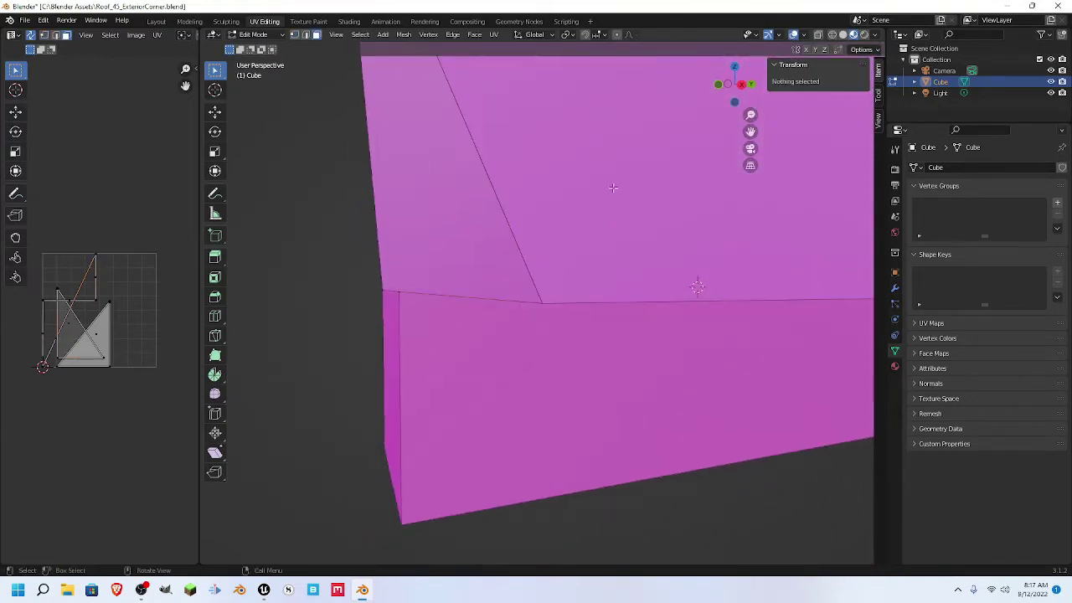
left_click(622, 181)
key("KP_Decimal")
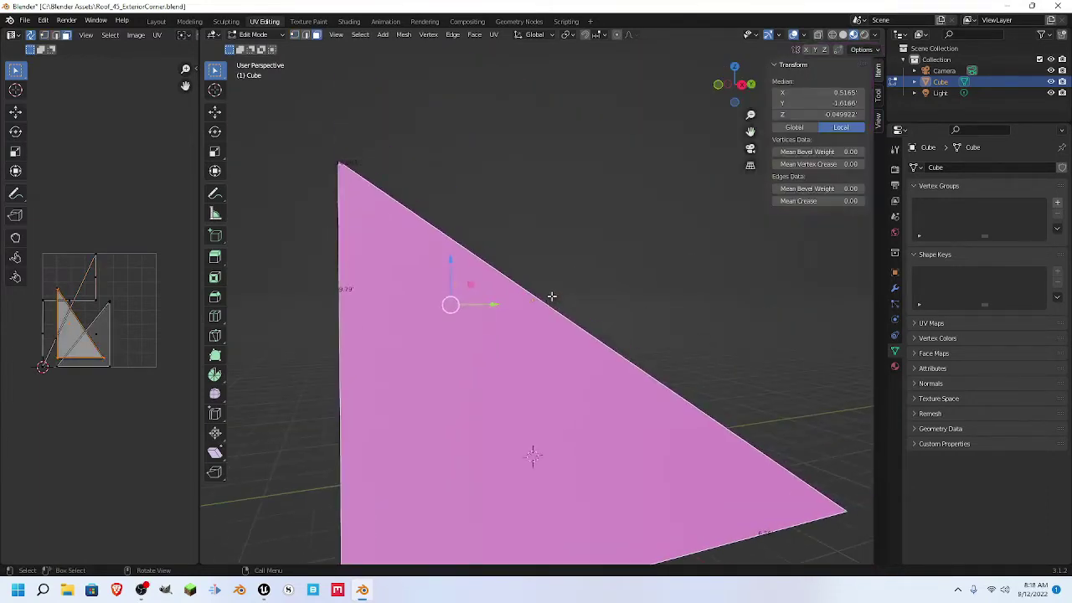
middle_click_drag(550, 295, 492, 357)
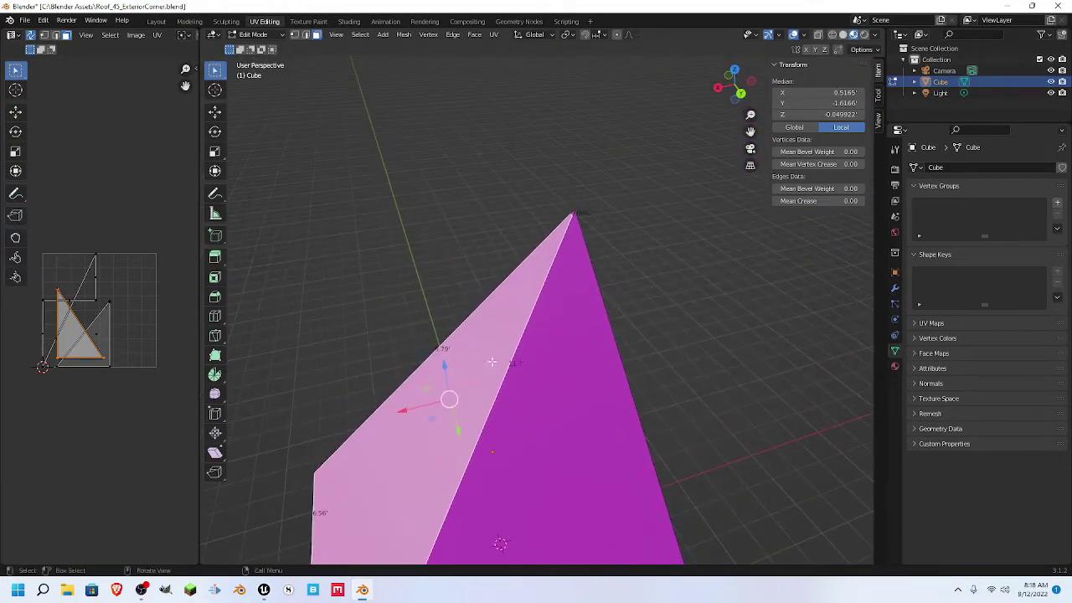
- Dissolve the short stray edges at the peak where the sloped top faces meet and clear the selection
scroll(529, 304, "up", 3)
scroll(593, 201, "up", 2)
scroll(595, 198, "up", 1)
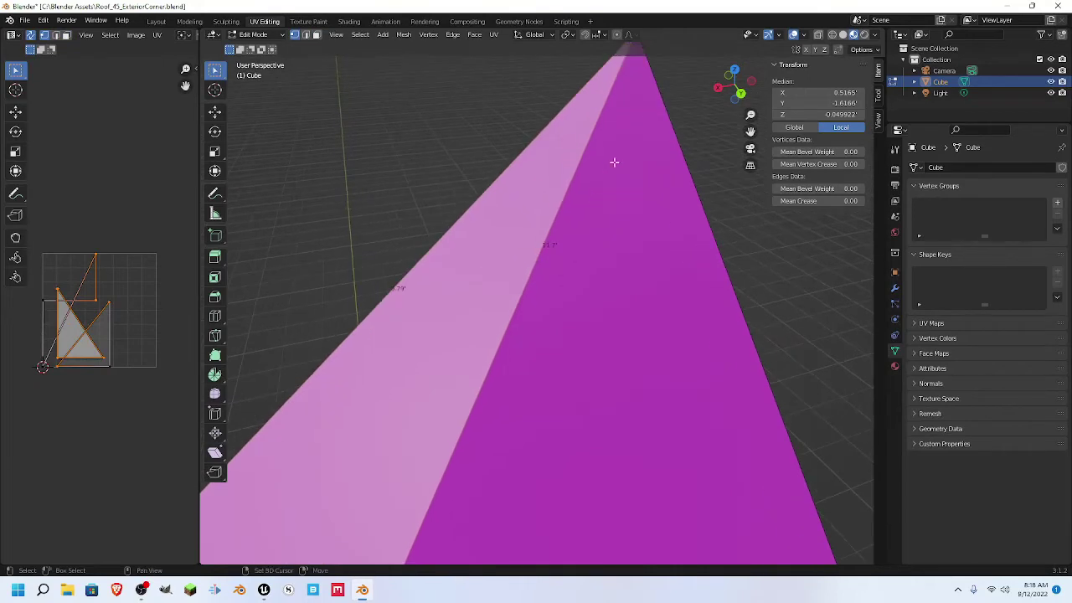
scroll(615, 162, "down", 3)
left_click(592, 203)
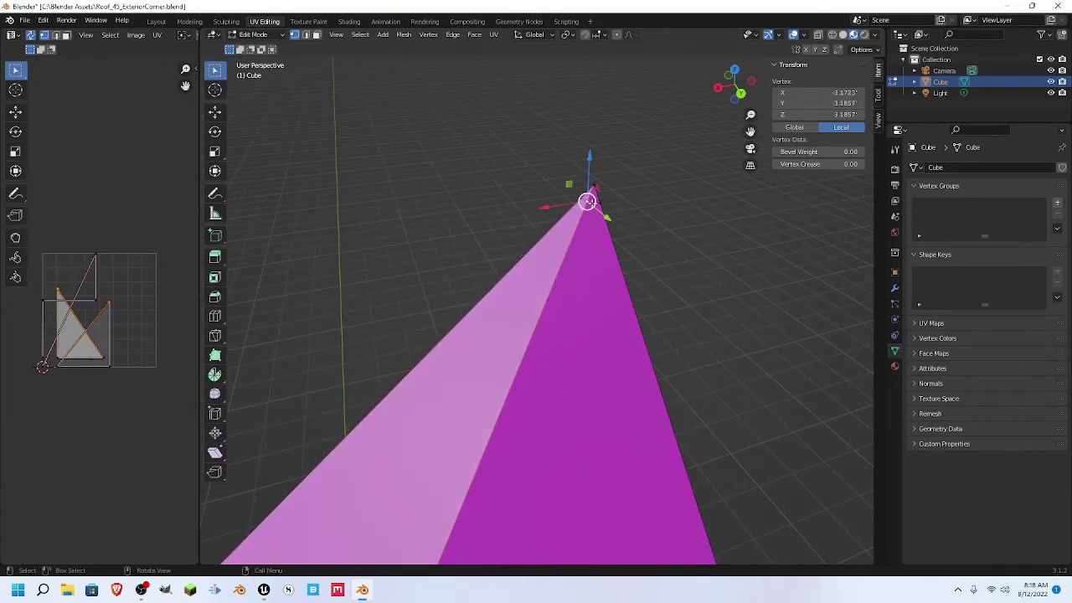
key("2")
left_click(592, 201)
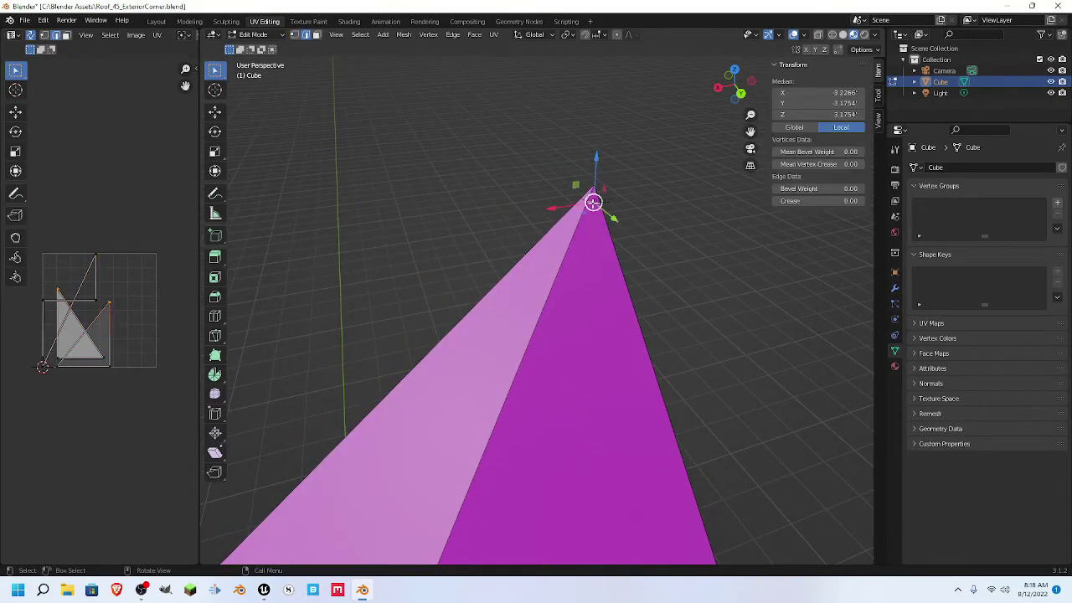
key("x")
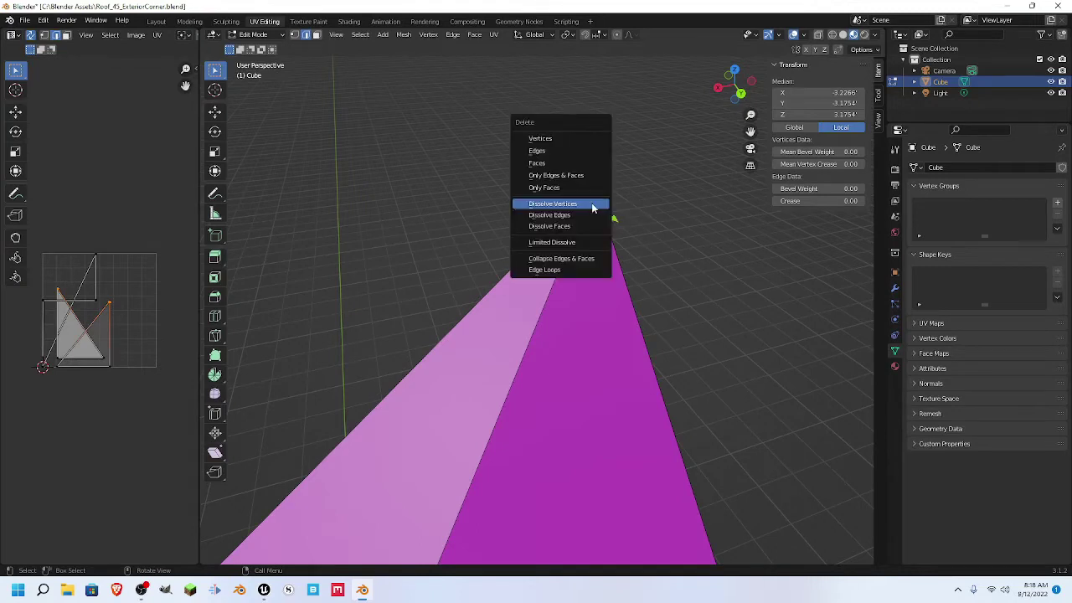
left_click(595, 219)
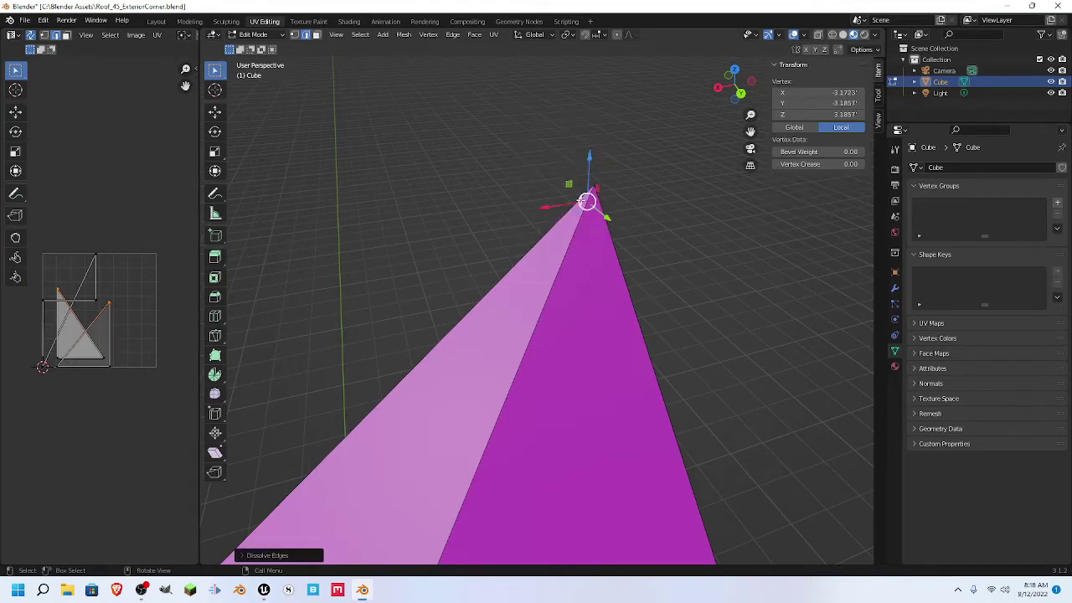
left_click(584, 199, "shift")
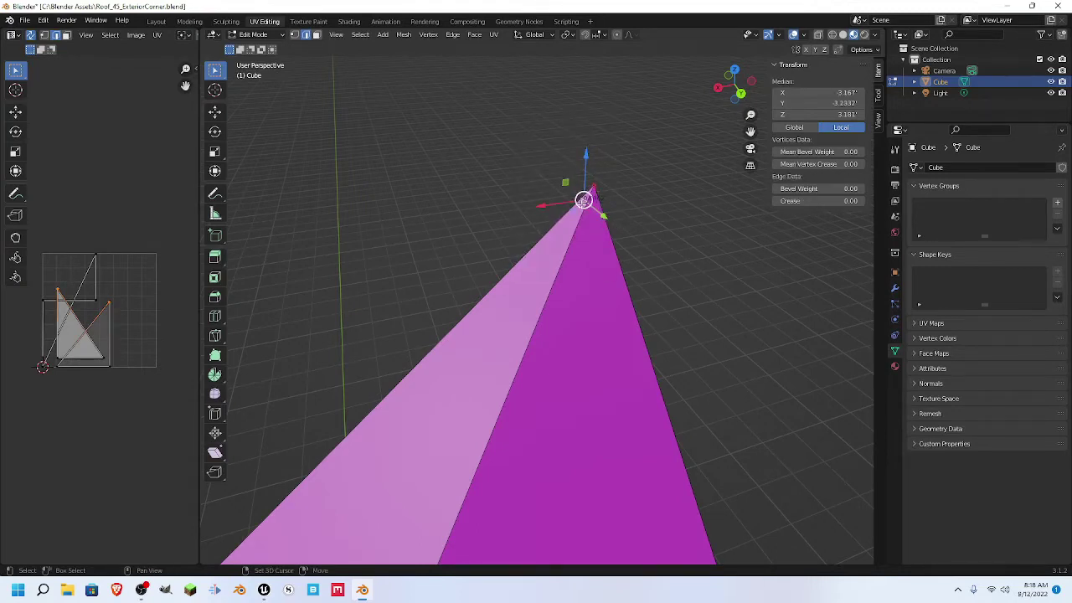
key("alt+a")
- Select the vertex at the roof's peak and examine the surrounding geometry in wireframe and shaded display
key("1")
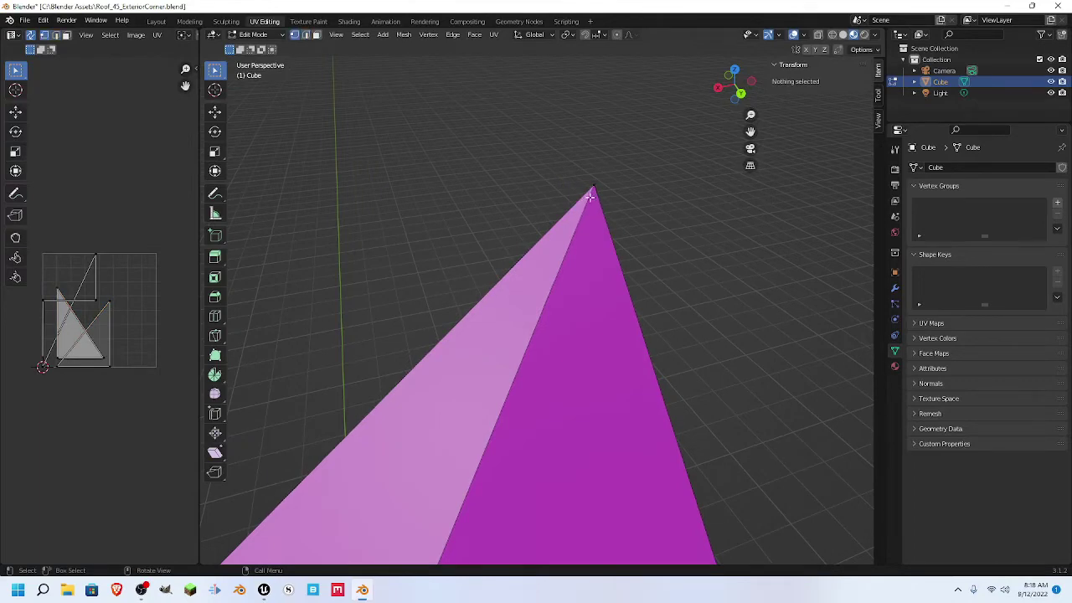
left_click(591, 195)
middle_click_drag(639, 212, 310, 198)
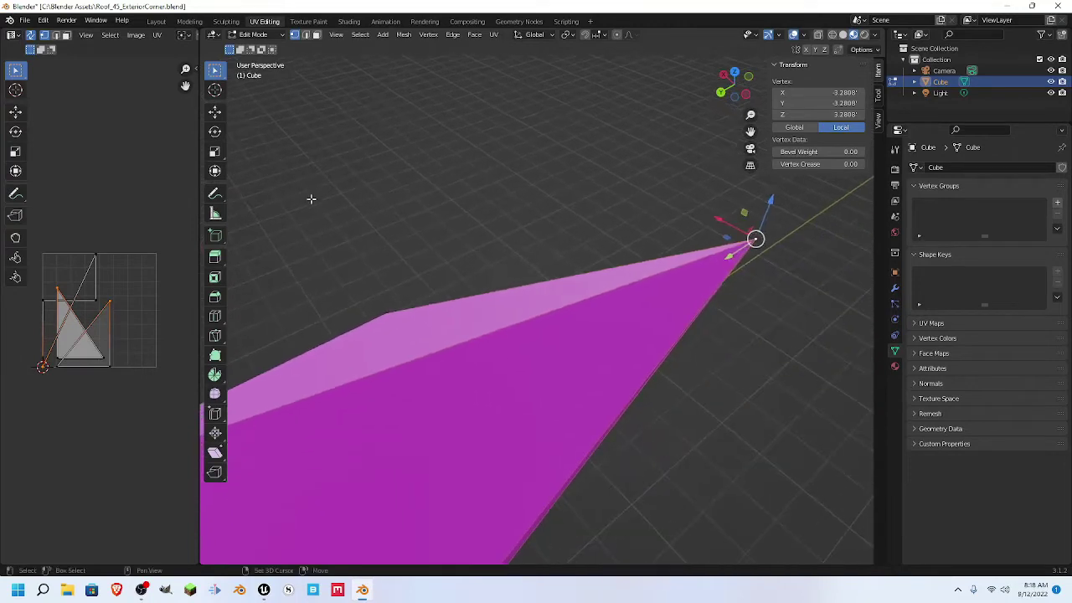
middle_click_drag(707, 296, 646, 308)
middle_click_drag(423, 308, 541, 296)
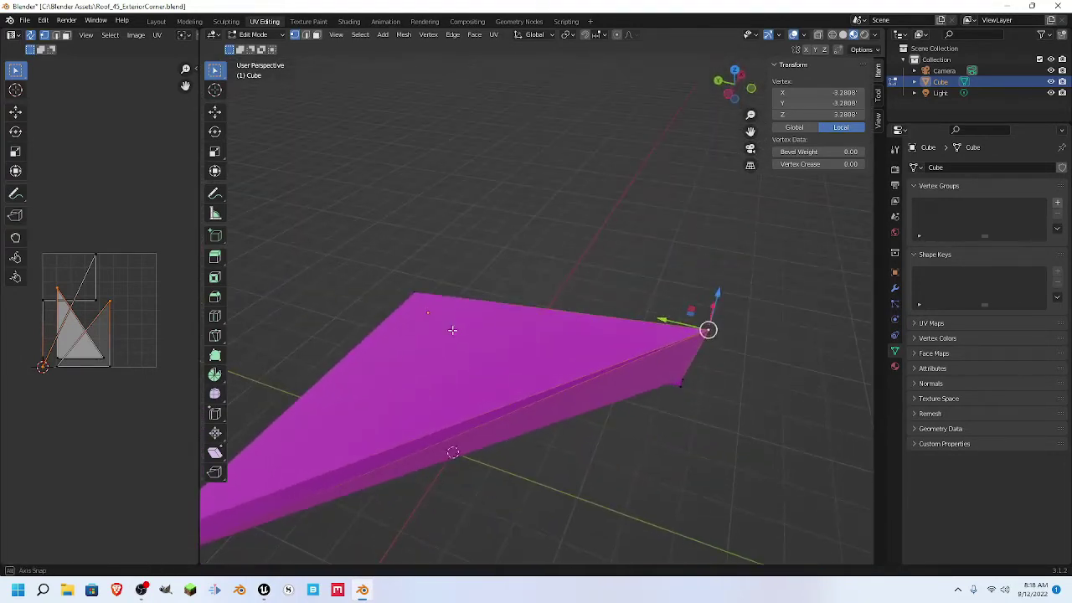
left_click(831, 36)
mouse_move(662, 217)
middle_mouse_down()
mouse_move(617, 246)
mouse_move(561, 243)
mouse_move(570, 251)
mouse_move(636, 232)
mouse_move(629, 237)
mouse_move(695, 192)
middle_mouse_up()
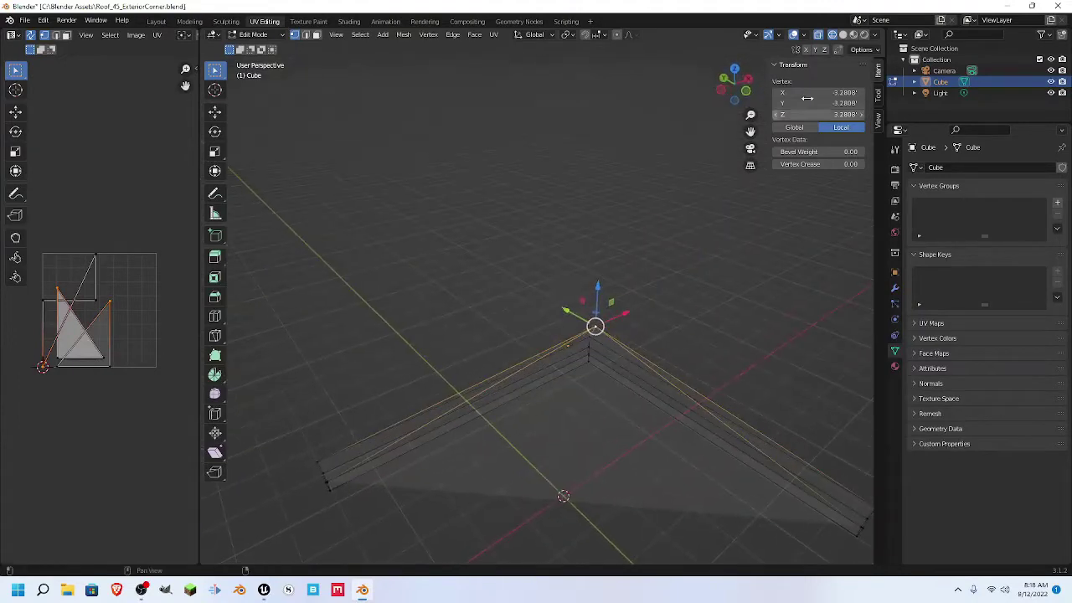
left_click(854, 35)
- Select all of the mesh's faces and examine the edge lengths over the whole roof corner
mouse_move(472, 354)
middle_mouse_down()
mouse_move(394, 371)
mouse_move(521, 406)
middle_mouse_up()
key("3")
scroll(540, 406, "down", 3)
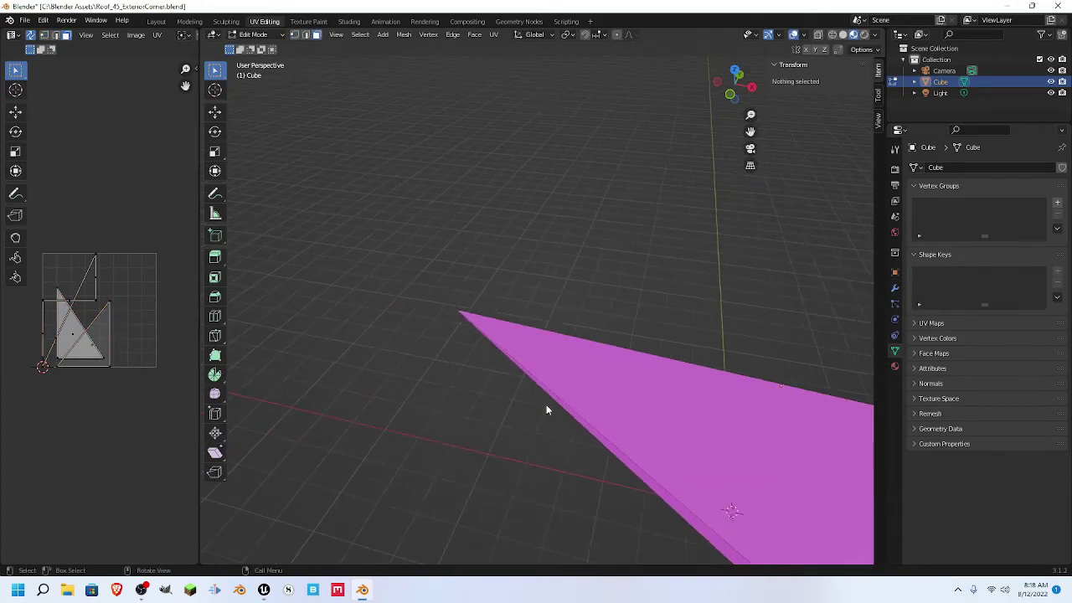
key("a")
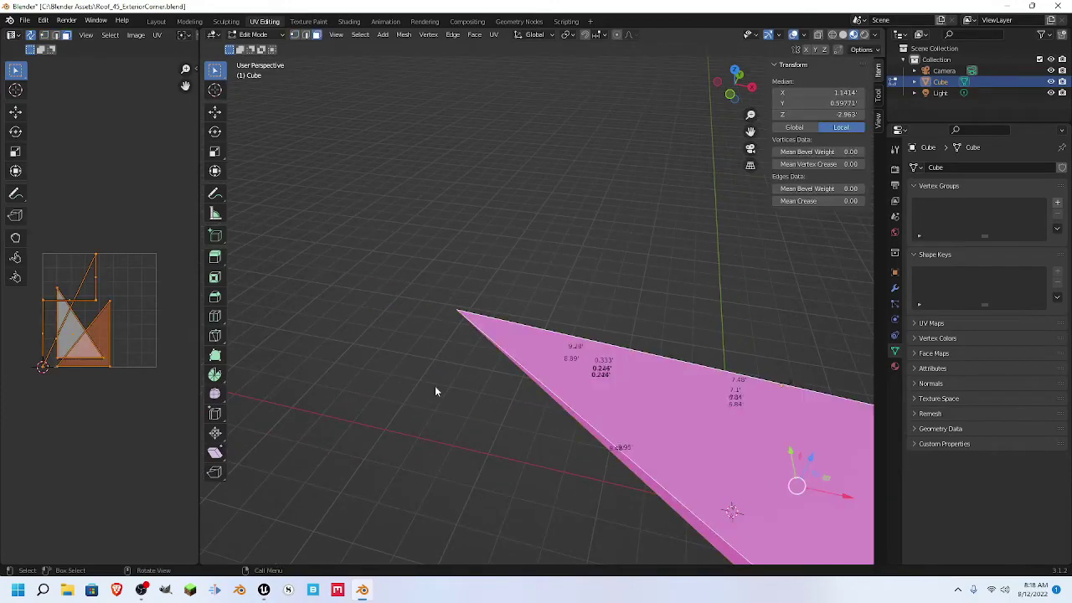
middle_click_drag(678, 347, 563, 363)
middle_click_drag(430, 466, 371, 265, "shift")
scroll(506, 372, "down", 4)
middle_click_drag(419, 440, 356, 272, "shift")
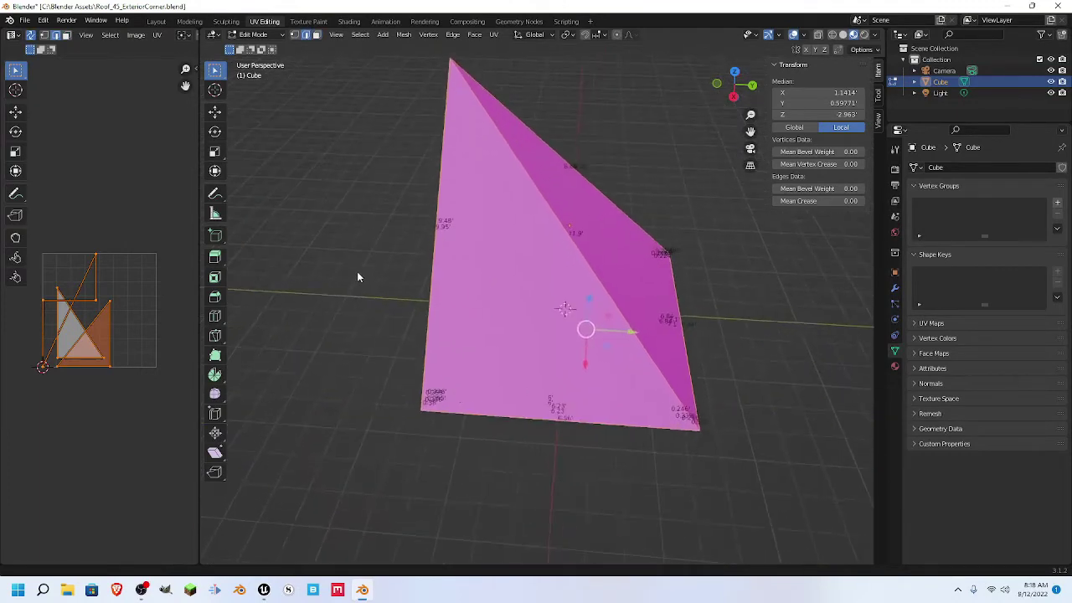
middle_click_drag(346, 312, 332, 387, "shift")
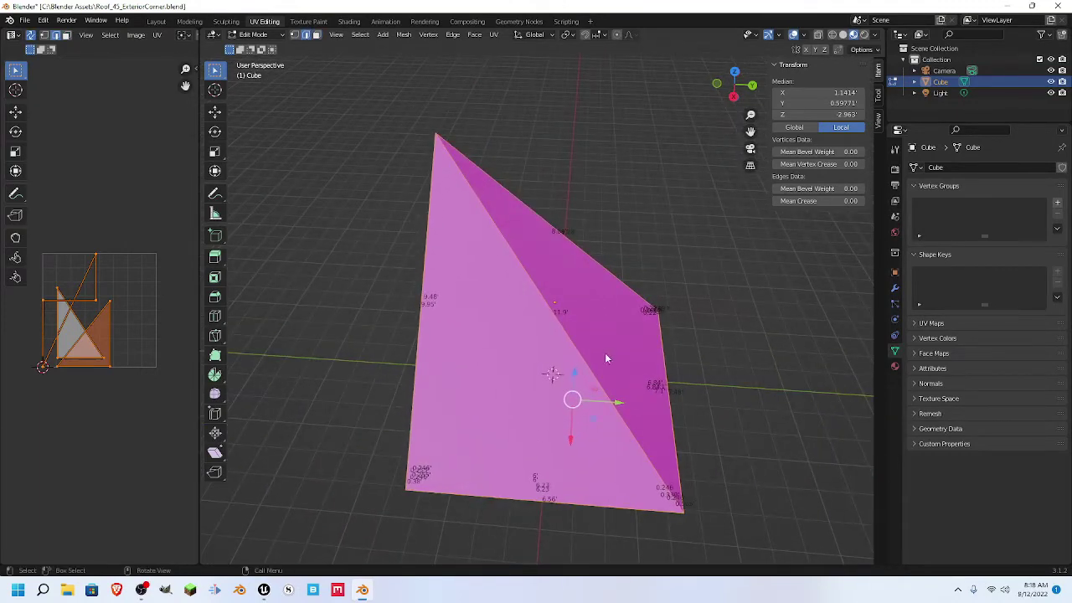
left_click(422, 354)
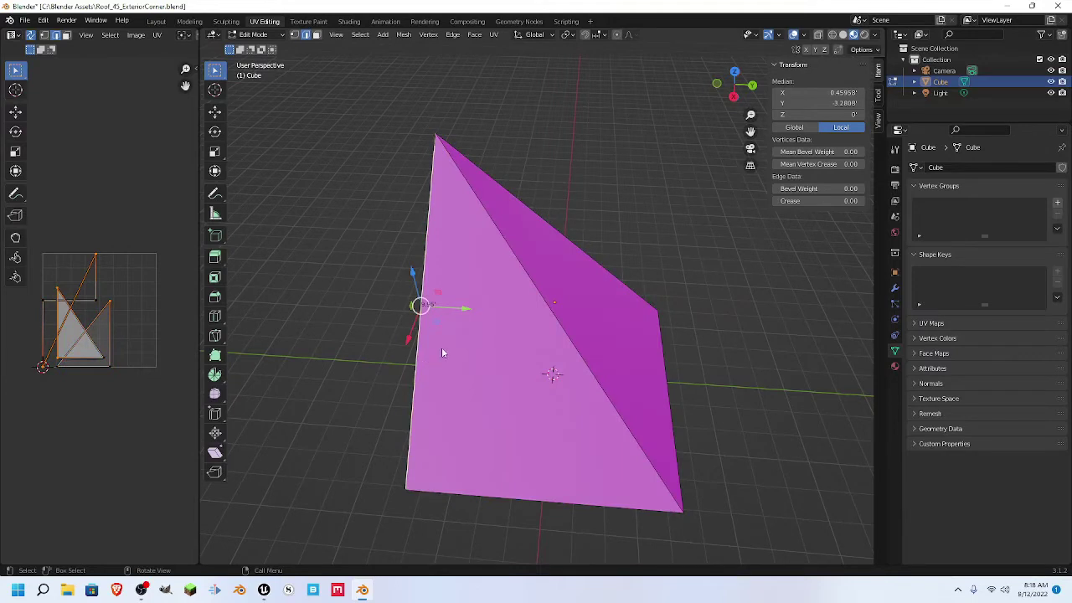
left_click(551, 319, "shift")
left_click(544, 498, "shift")
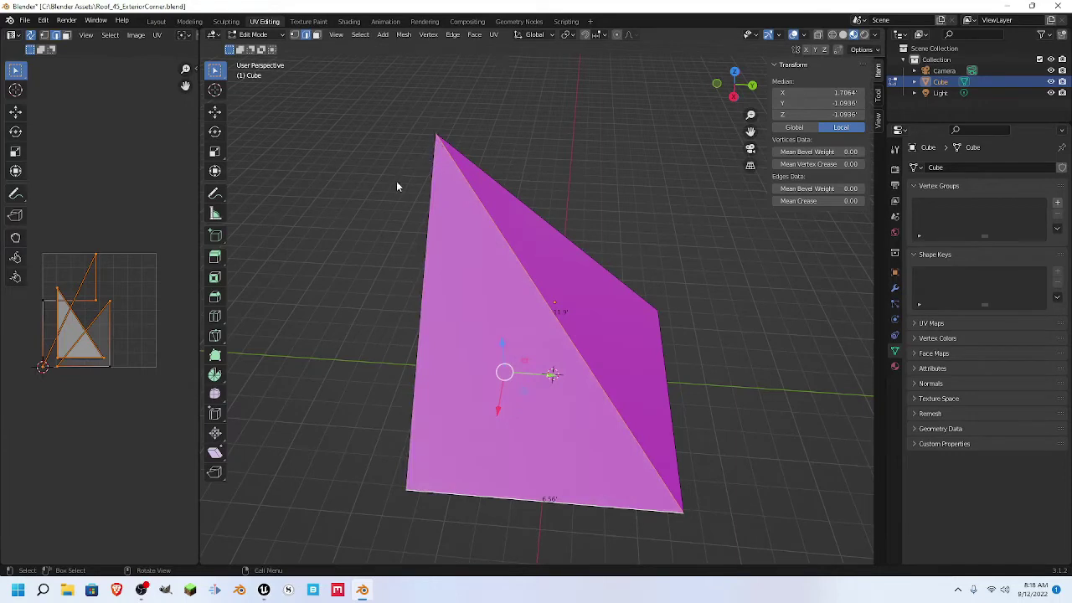
middle_click_drag(397, 185, 418, 210)
key("alt+a")
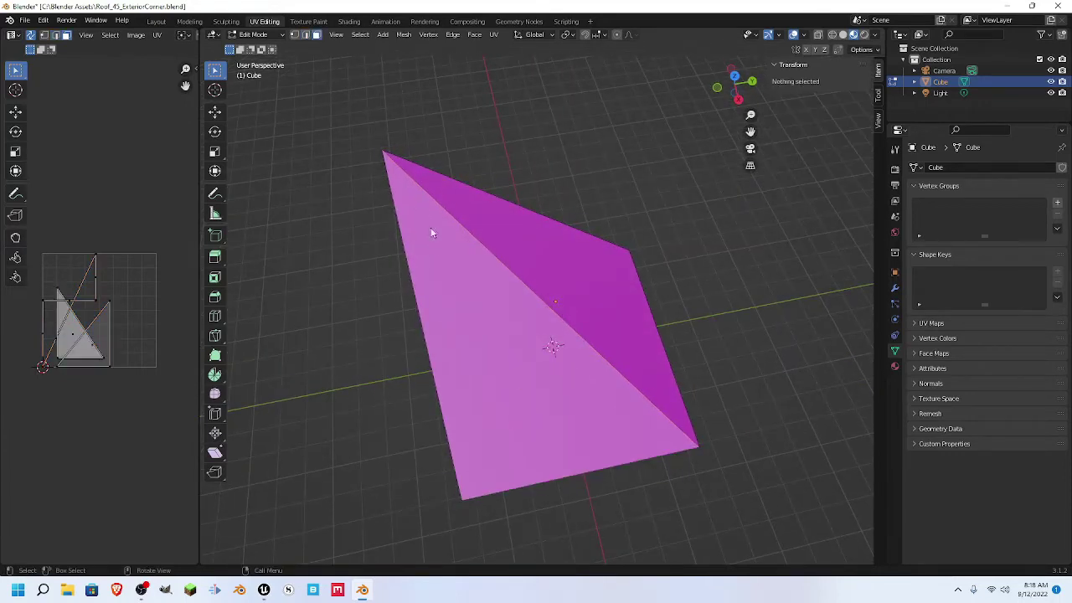
left_click(458, 260)
middle_click_drag(457, 255, 421, 144)
key("alt+a")
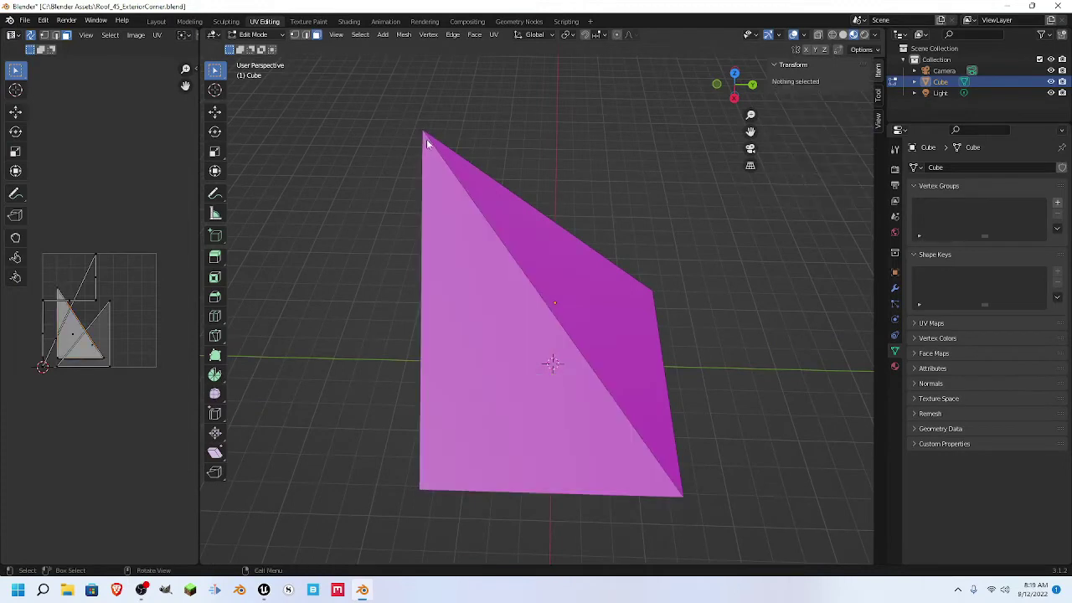
key("ctrl+z")
key("alt+a")
- Mark seams on the three edges bounding one sloped top face: its outer edge, the eave edge and the shared ridge edge
key("2")
left_click(433, 170)
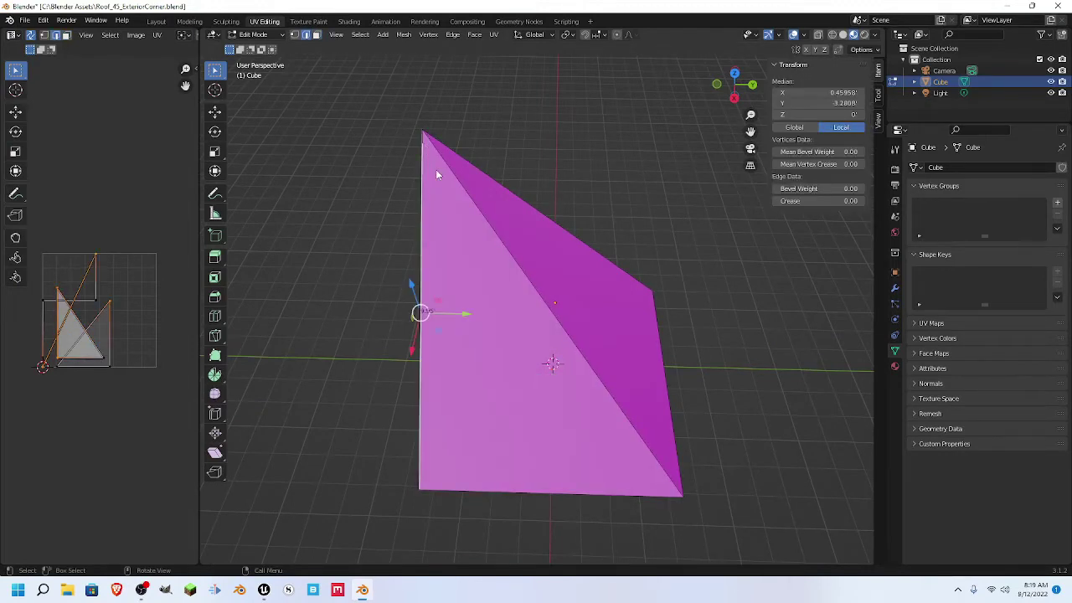
middle_click_drag(435, 169, 494, 323)
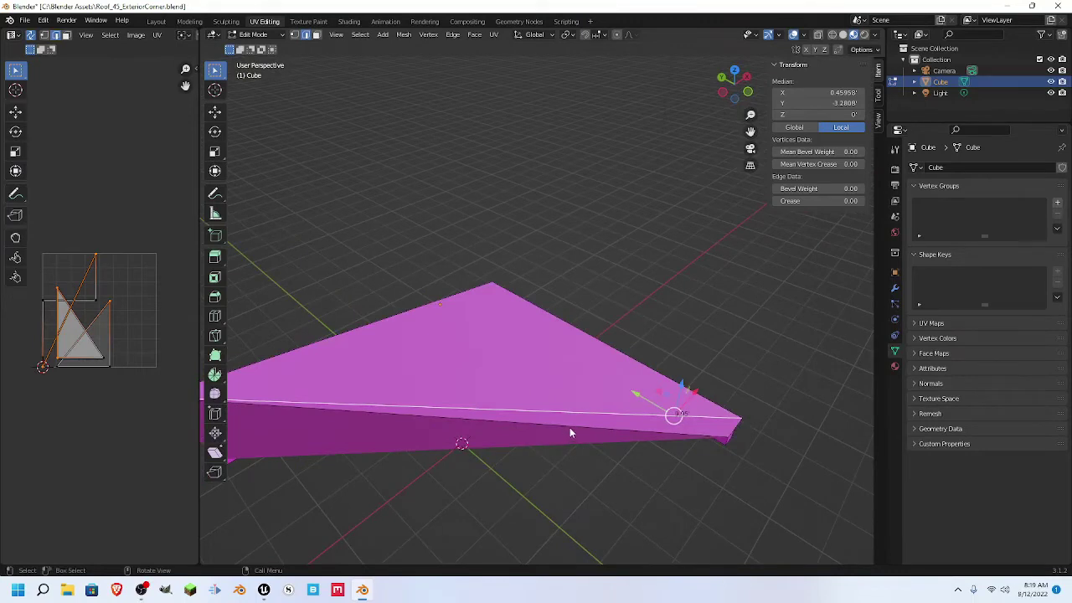
middle_click_drag(569, 433, 495, 358)
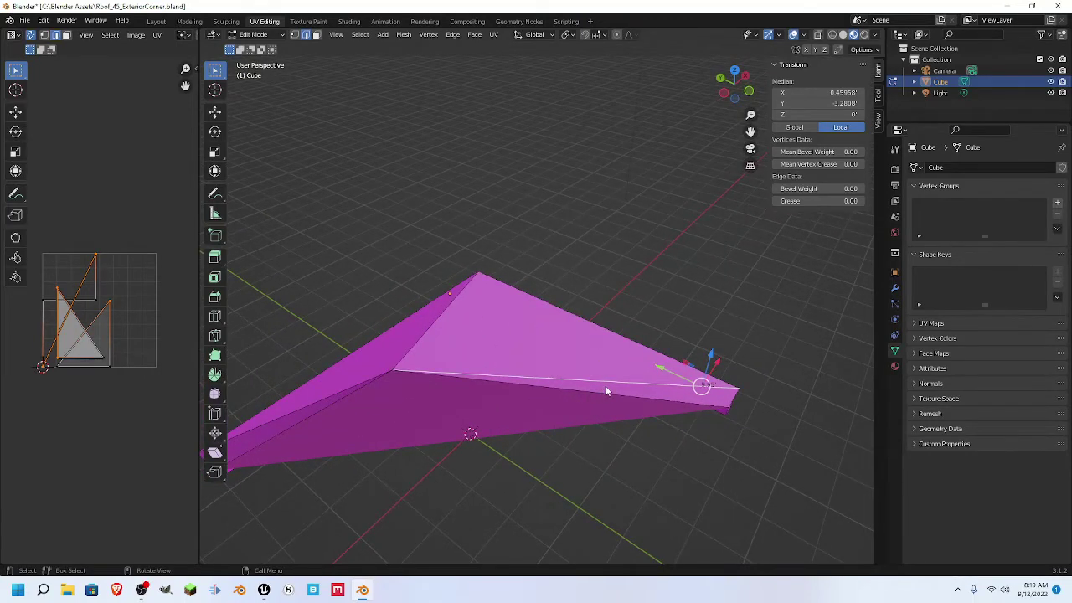
left_click(632, 343, "shift")
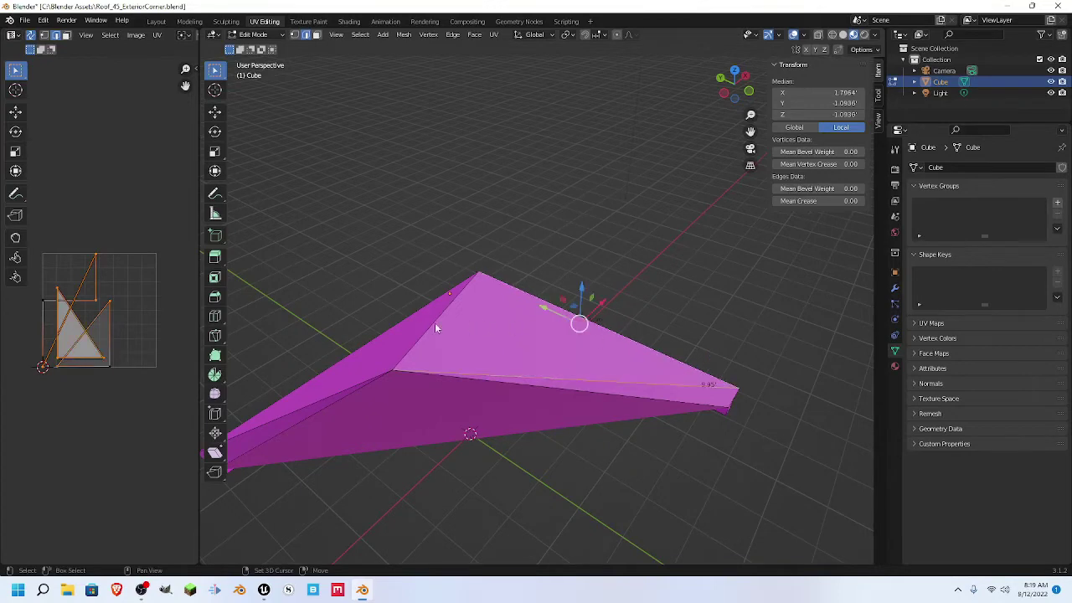
left_click(435, 327, "shift")
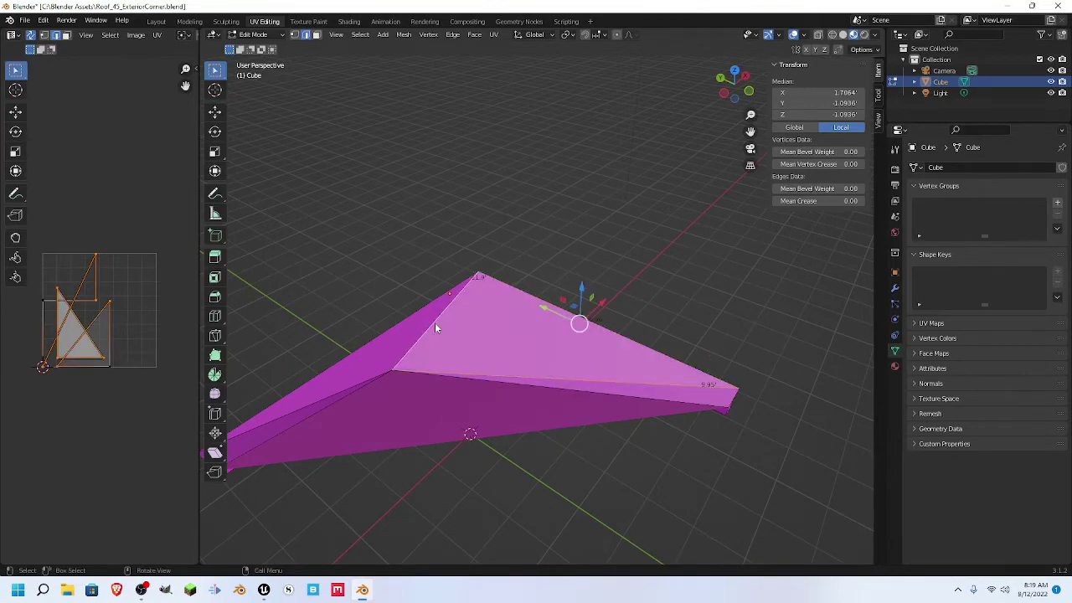
key("ctrl+e")
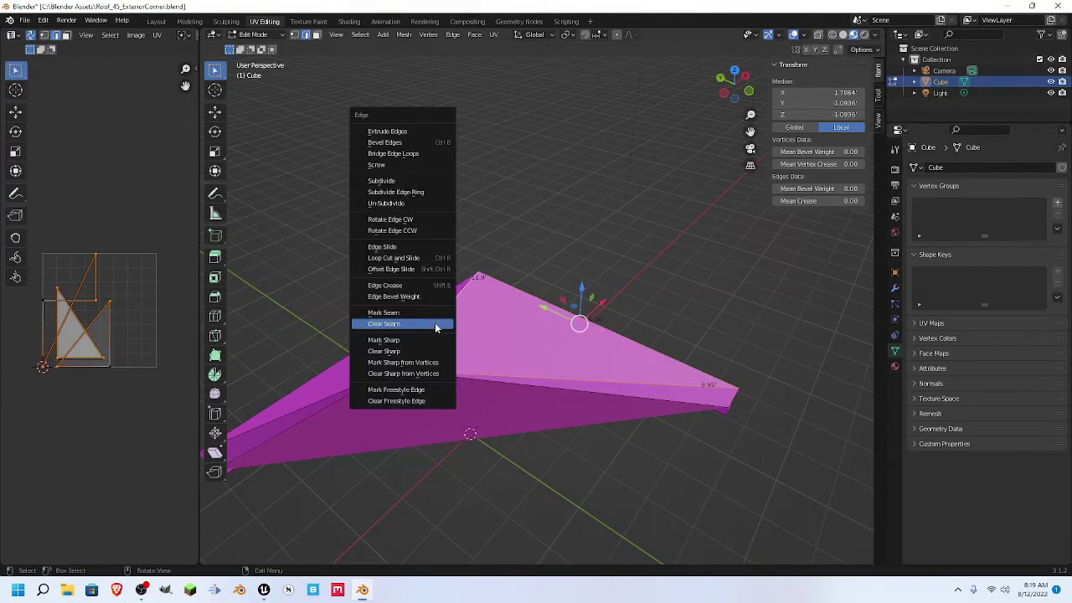
left_click(435, 323)
- Mark seams on the remaining outline edges of the other sloped top face
left_click(315, 398)
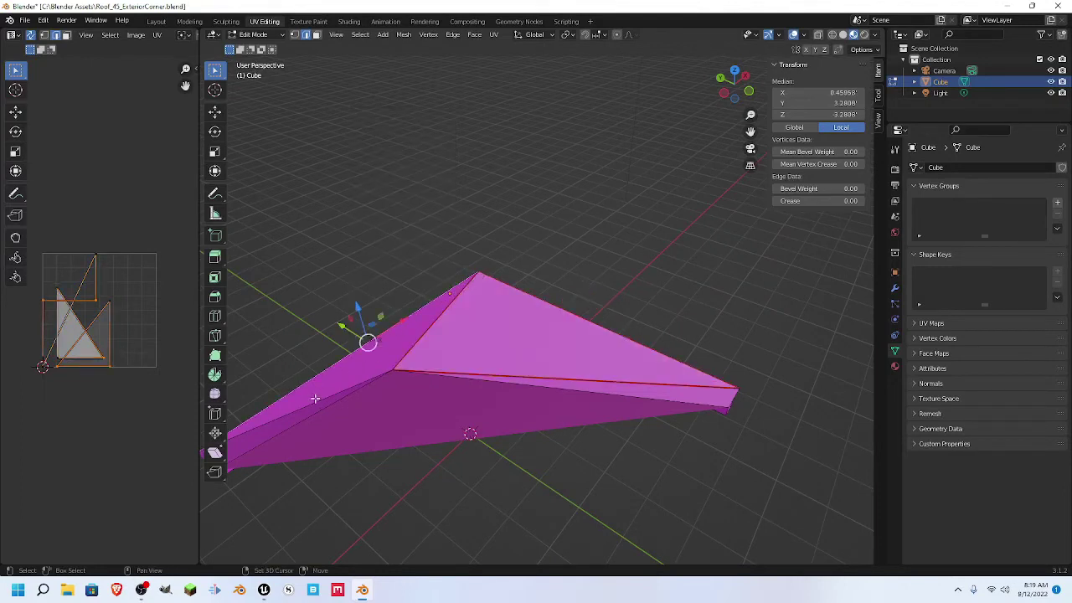
key("ctrl+e")
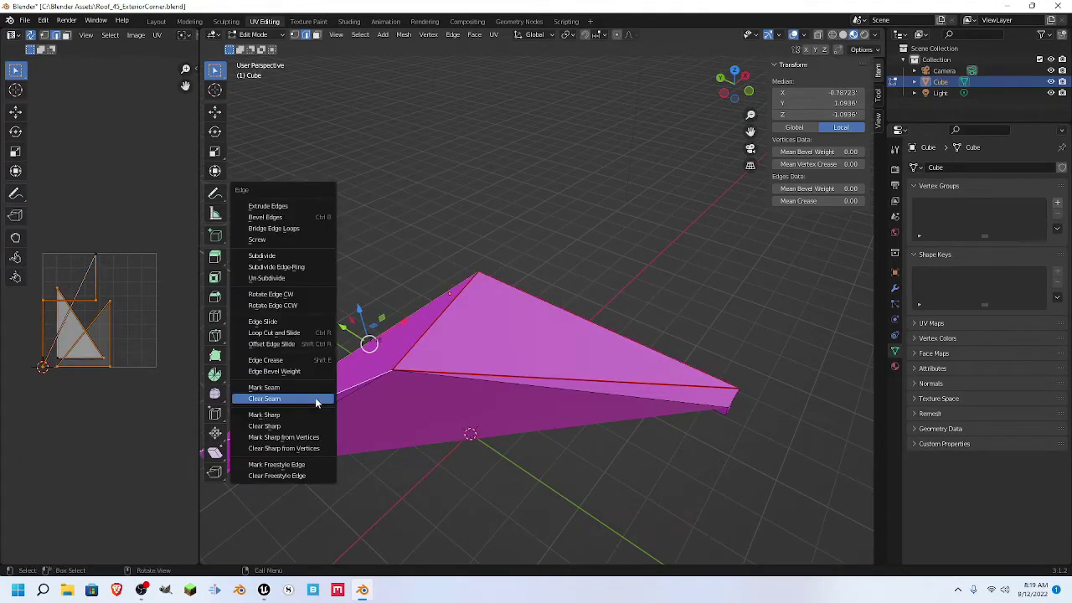
left_click(315, 399)
- Mark seams on the underside's long sloped edges and the short eave end edges on both open sides of the roof corner
left_click(630, 393)
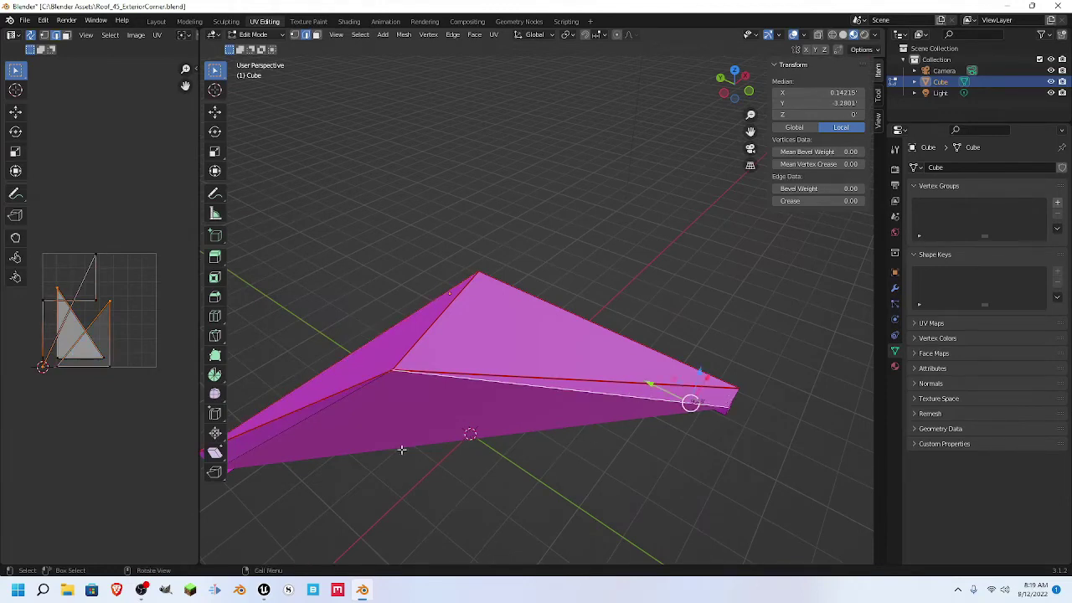
left_click(301, 421, "shift")
middle_click_drag(482, 518, 414, 383)
middle_click_drag(712, 407, 688, 431)
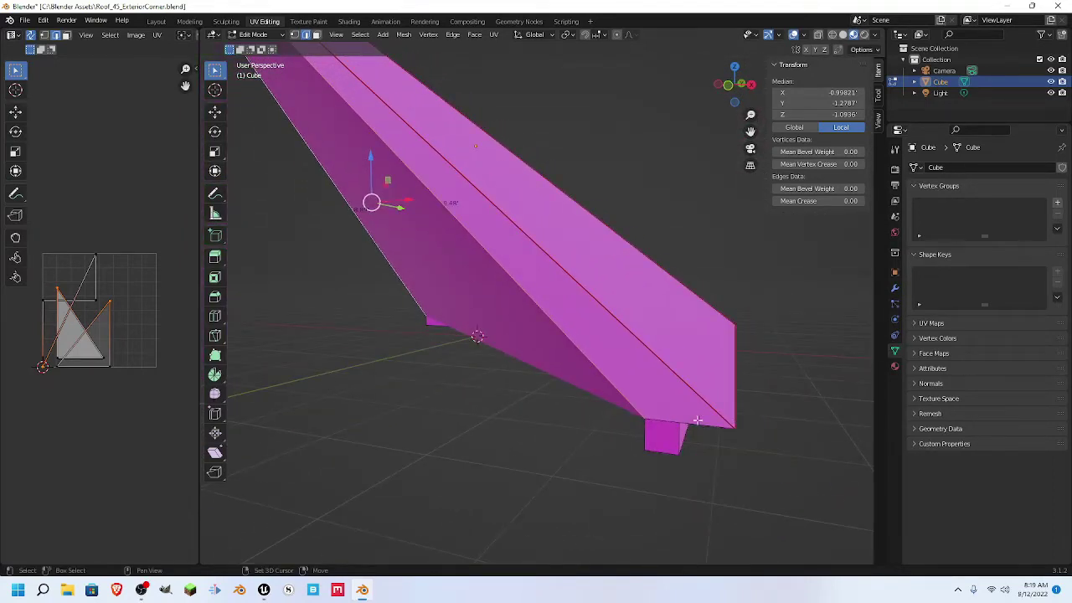
left_click(666, 420, "shift")
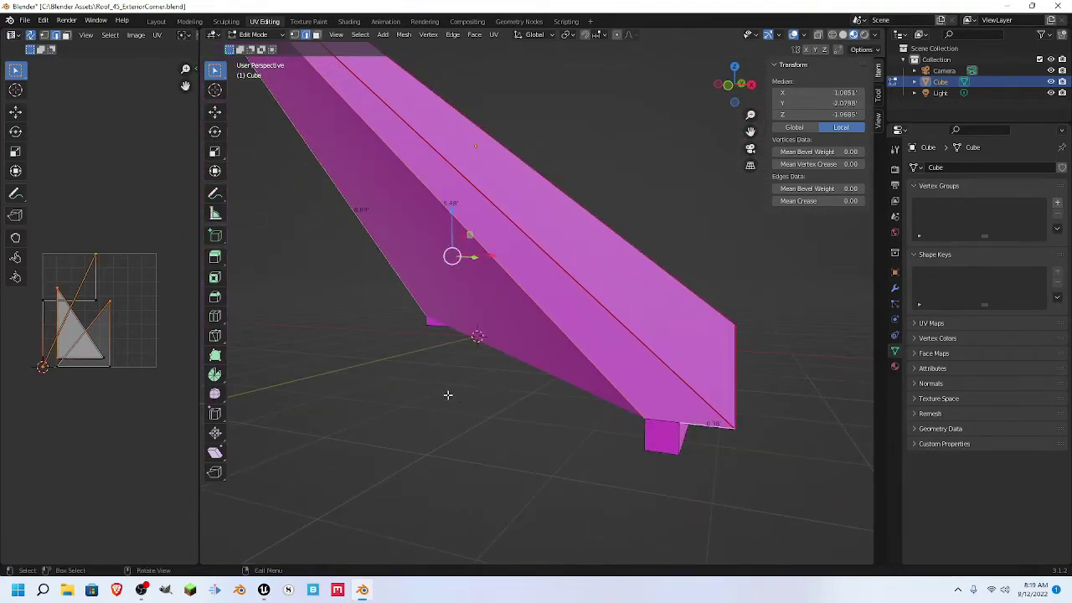
middle_click_drag(447, 394, 561, 387)
middle_click_drag(358, 391, 469, 374)
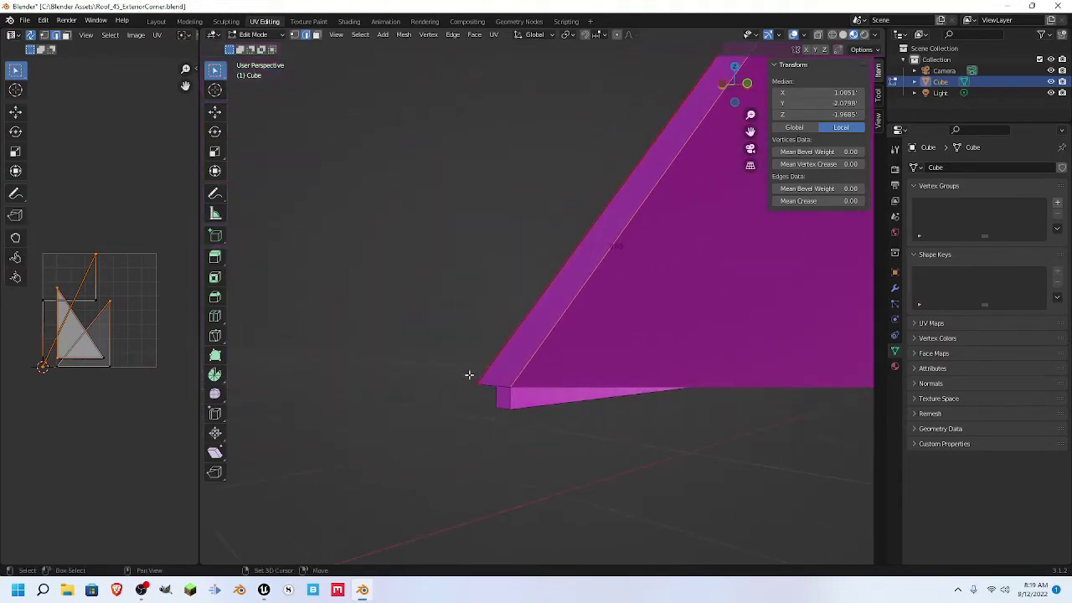
left_click(497, 384)
left_click(498, 384)
left_click(498, 384, "shift")
left_click(486, 384, "shift")
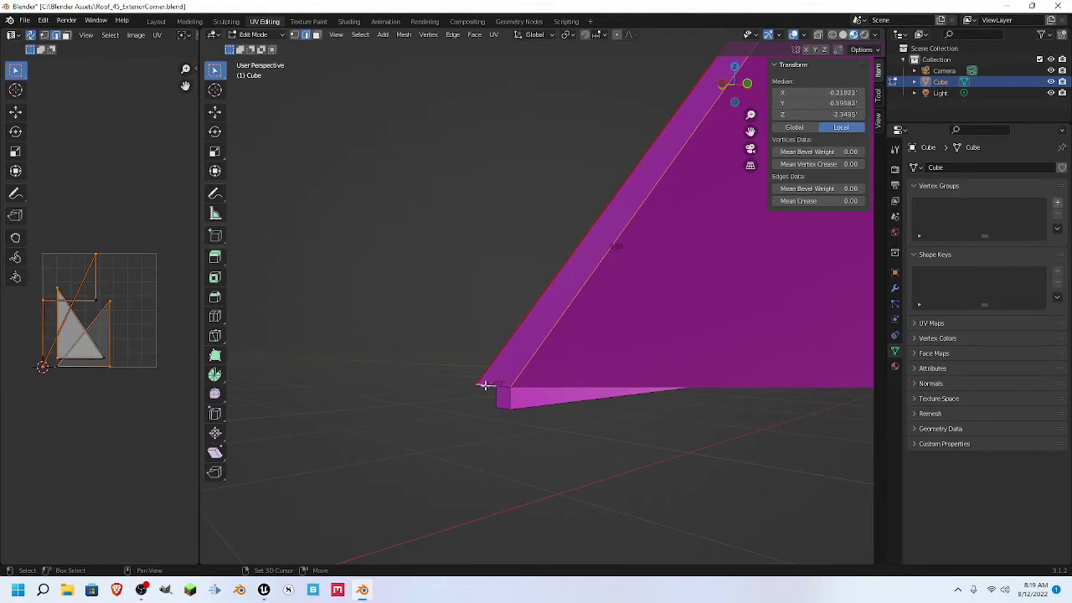
key("ctrl+e")
left_click(469, 445)
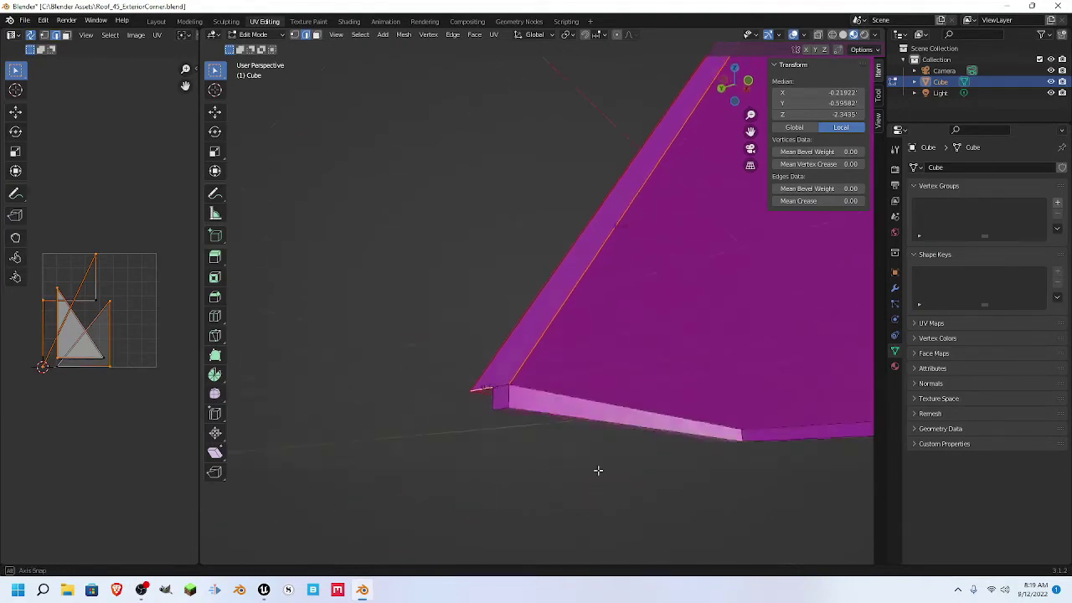
- Check the seams around the sloped faces, the open sides and the short eave end edges from several angles
middle_click_drag(598, 470, 695, 471)
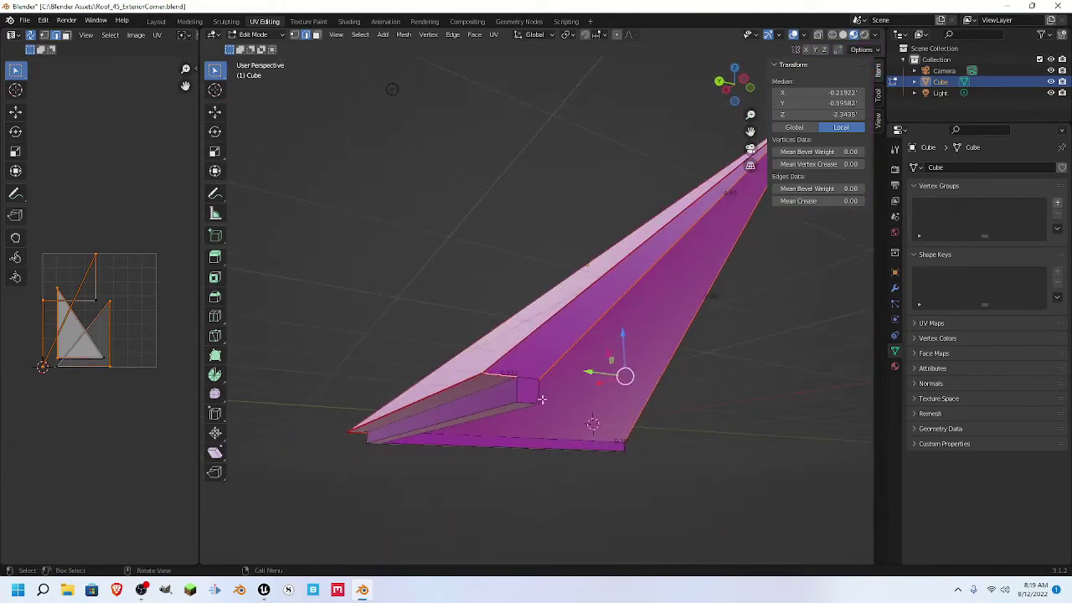
left_click(531, 382)
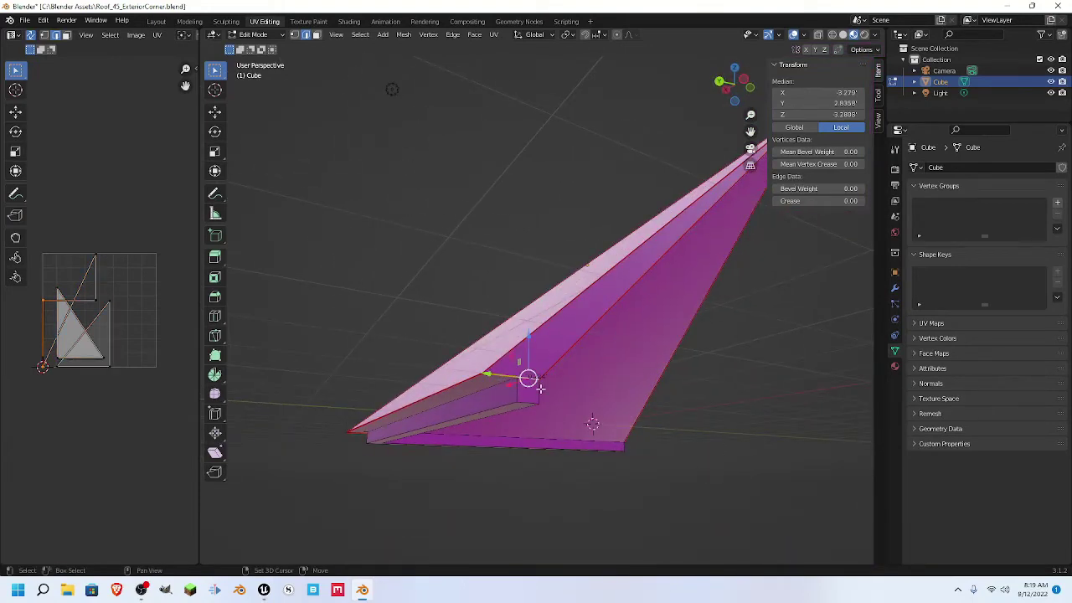
middle_click_drag(361, 440, 572, 411)
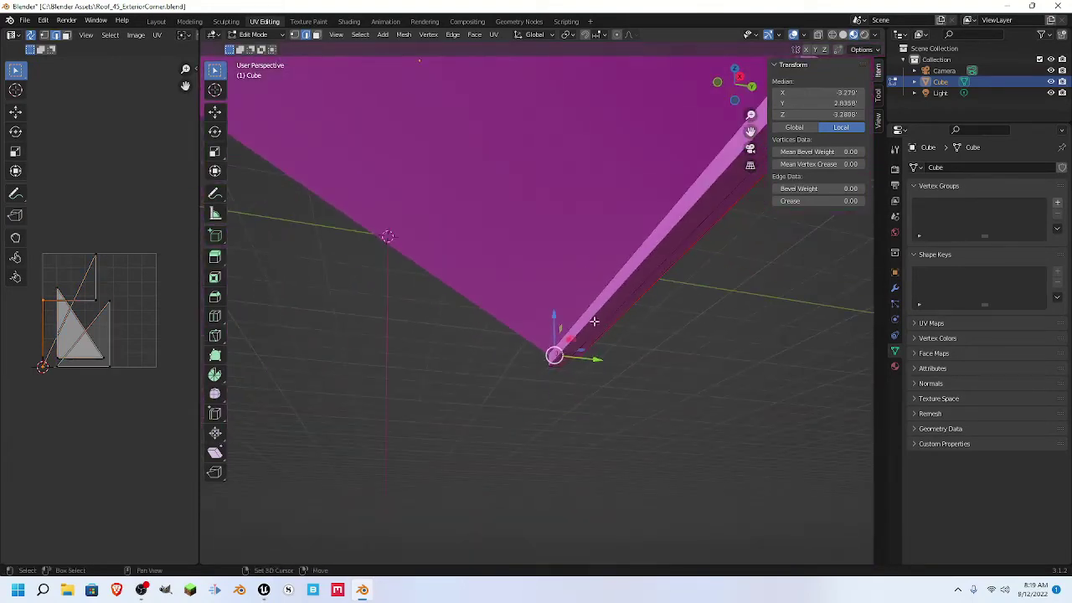
middle_click_drag(593, 321, 597, 386)
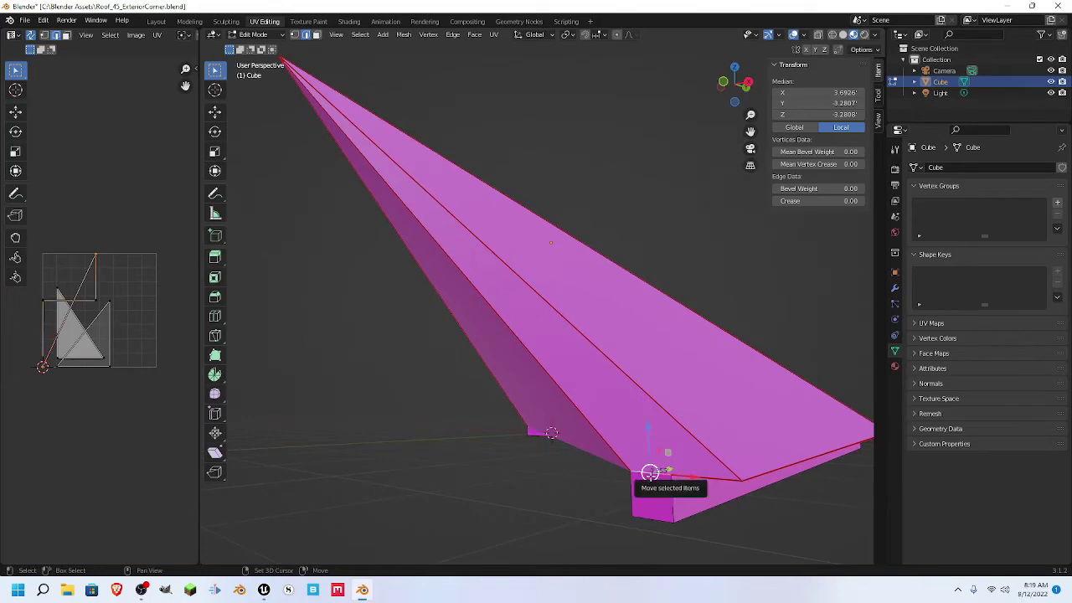
middle_click_drag(570, 514, 536, 479)
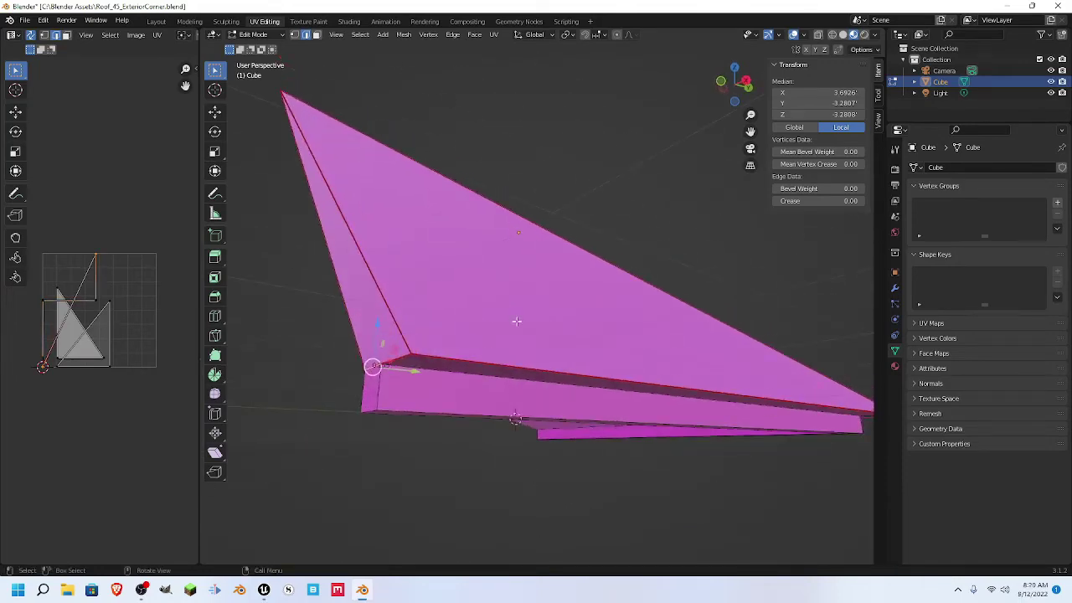
left_click(451, 312)
left_click(372, 305)
middle_click_drag(373, 306, 464, 338)
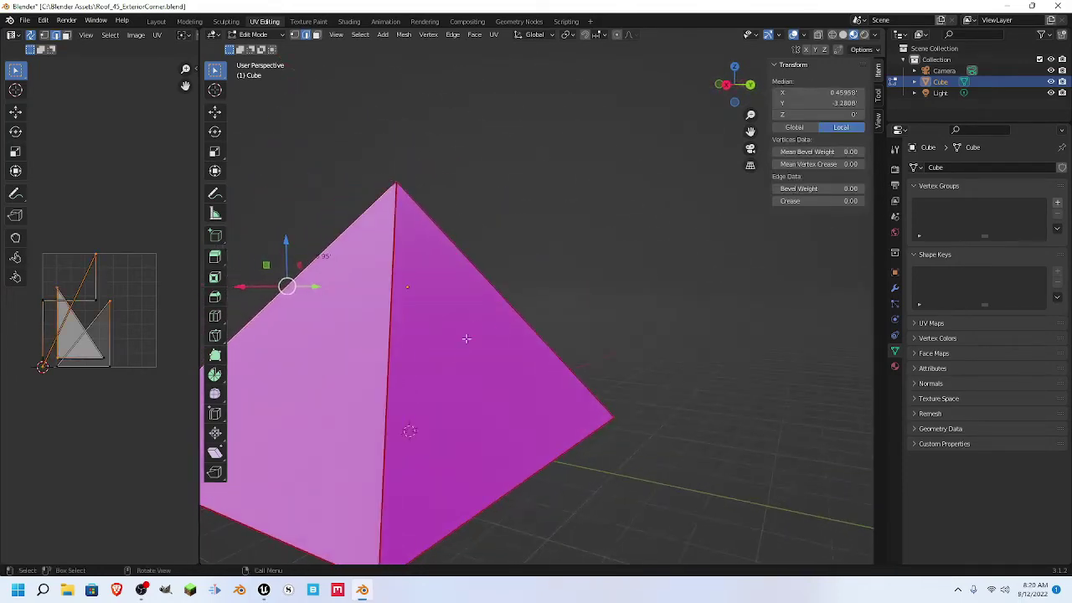
left_click(644, 354)
middle_click_drag(644, 355, 596, 371)
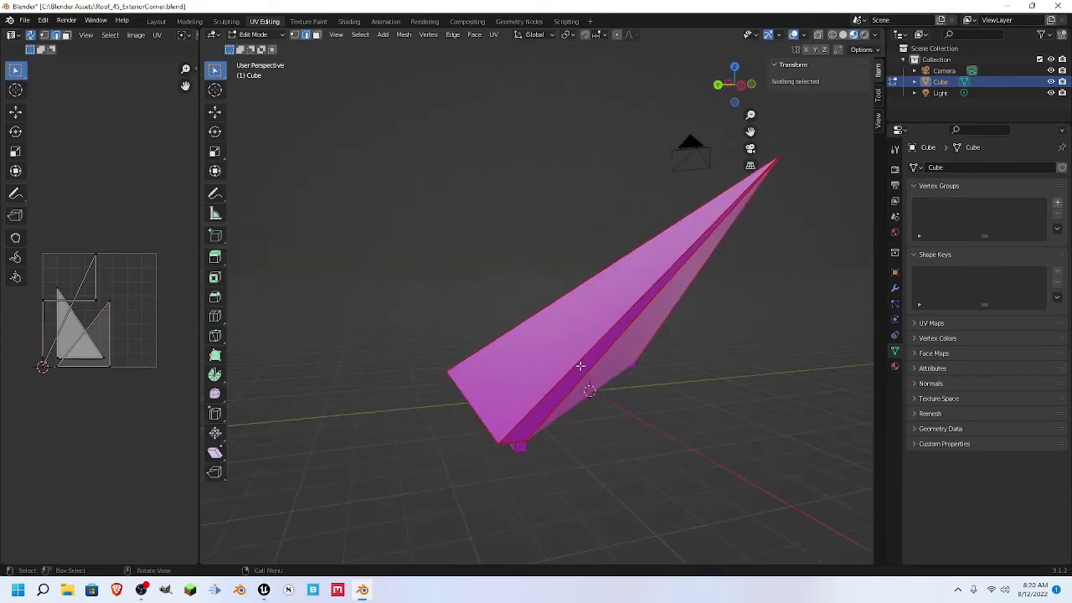
left_click(580, 366)
middle_click_drag(511, 460, 556, 393)
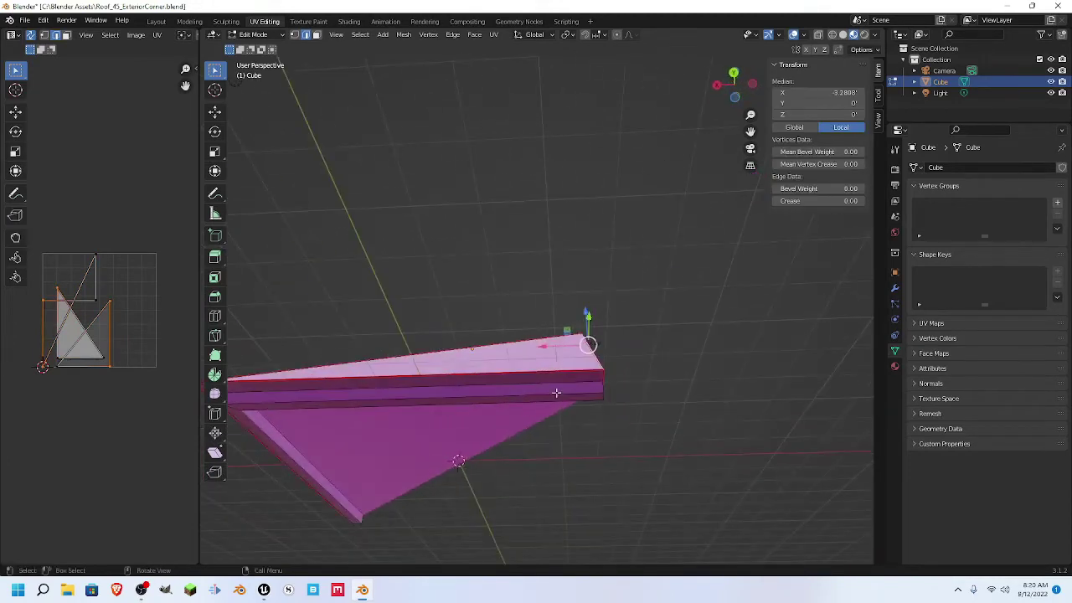
- Mark seams along the upper and lower long edges and the short end edges of both vertical fascia strips under the eaves
left_click(600, 385)
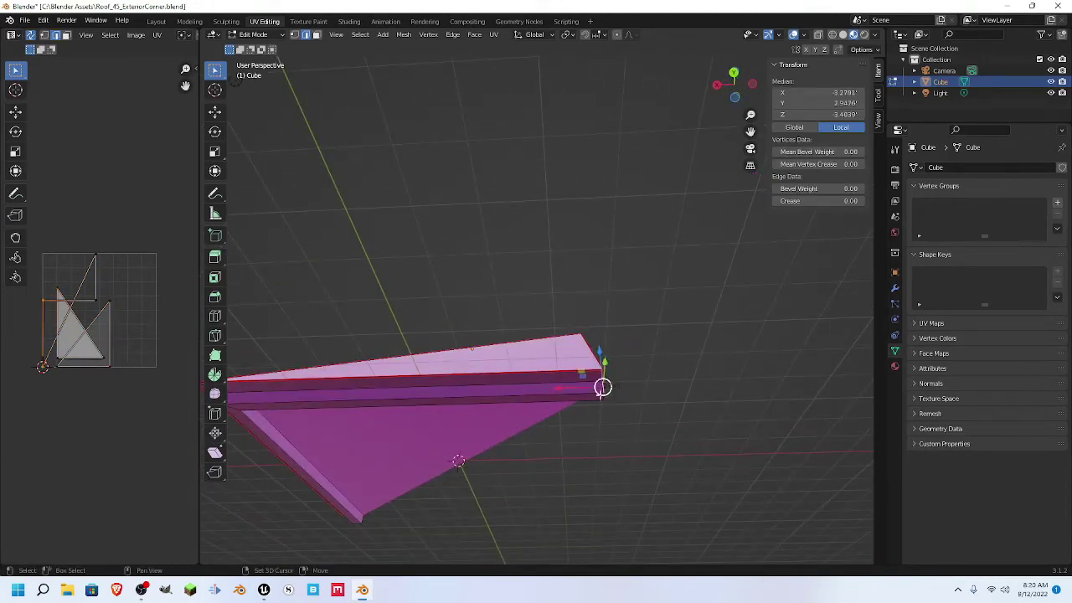
left_click(536, 393, "shift")
middle_click_drag(399, 430, 615, 454, "shift")
middle_click_drag(473, 484, 547, 475)
left_click(516, 409, "shift")
middle_click_drag(608, 469, 680, 479, "shift")
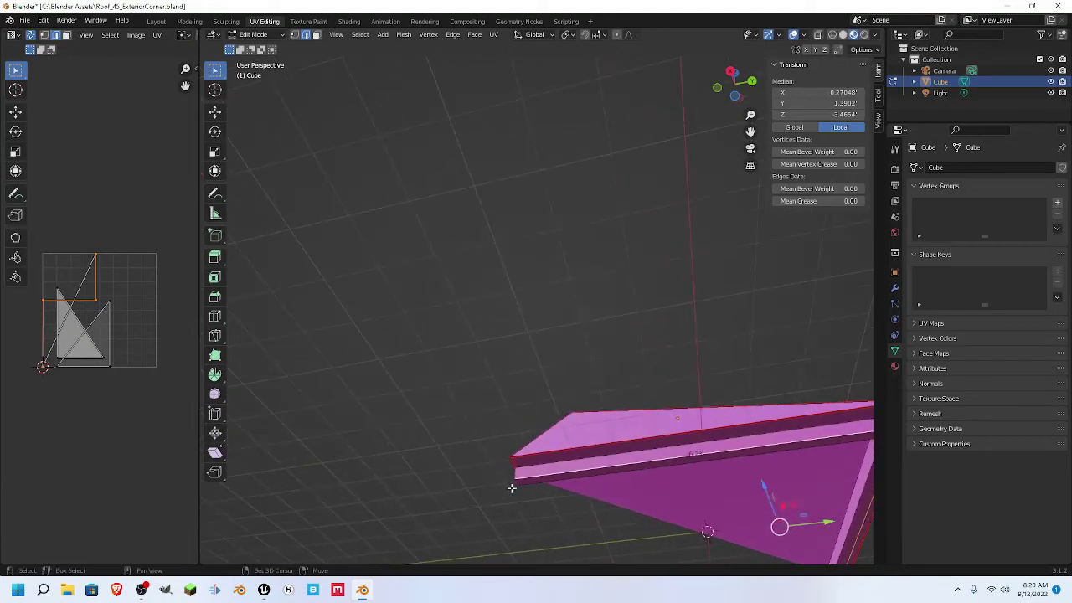
left_click(515, 473)
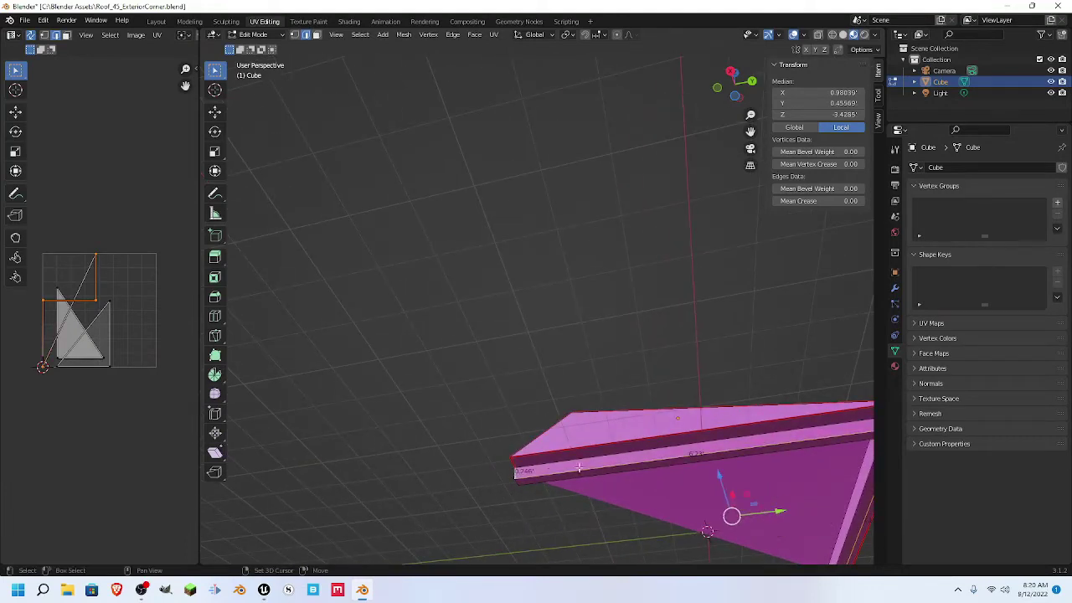
left_click(649, 450, "shift")
middle_click_drag(743, 438, 482, 447, "shift")
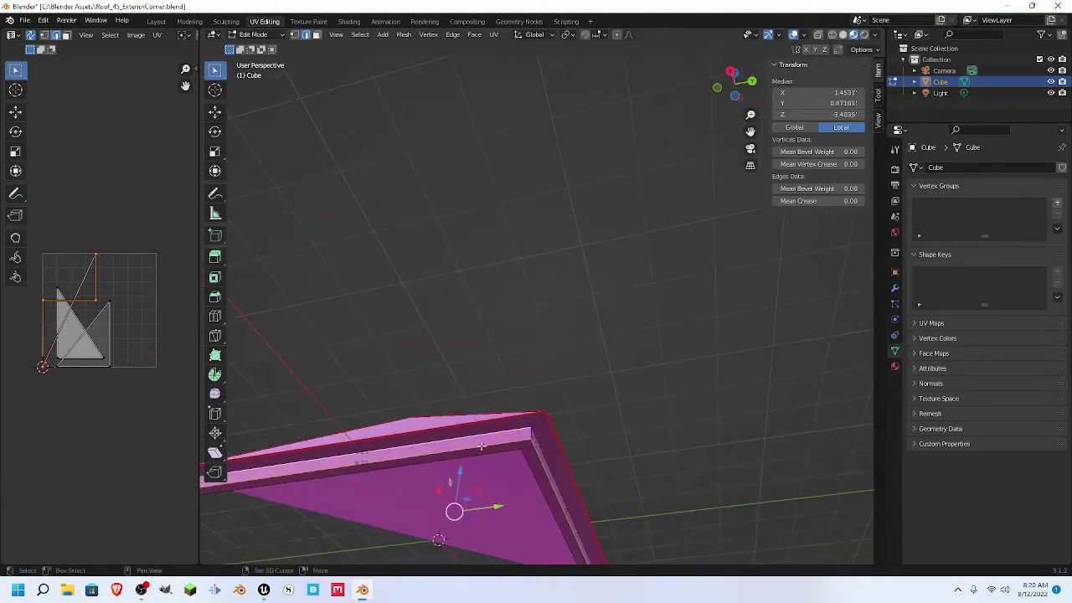
middle_click_drag(695, 467, 664, 497)
key("ctrl+e")
left_click(666, 498)
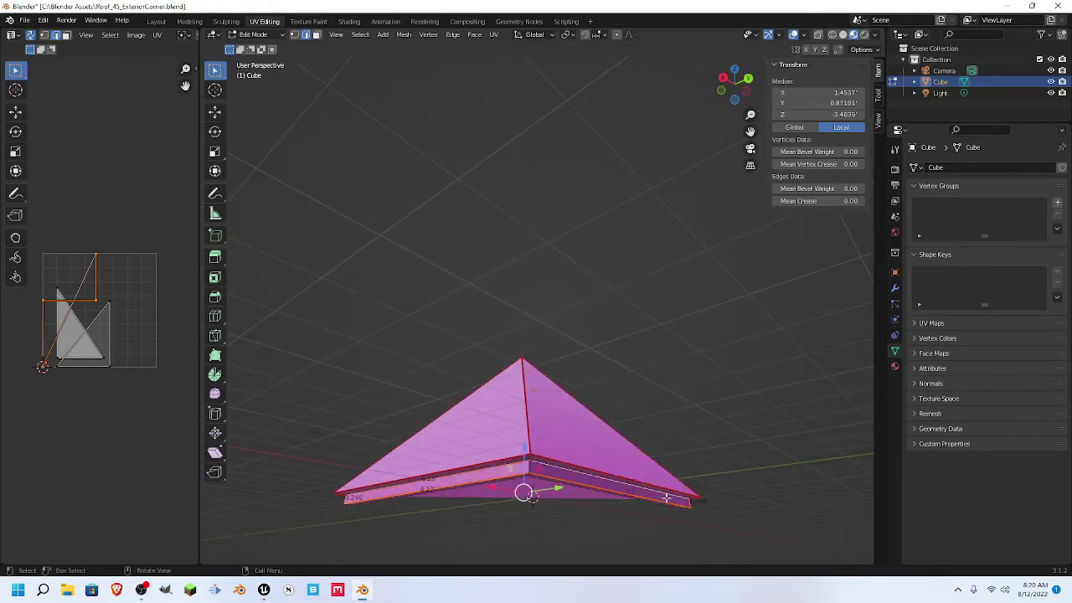
- Select the short bottom end edges behind the fascia strips at both ends of the eaves
middle_click_drag(550, 526, 515, 402)
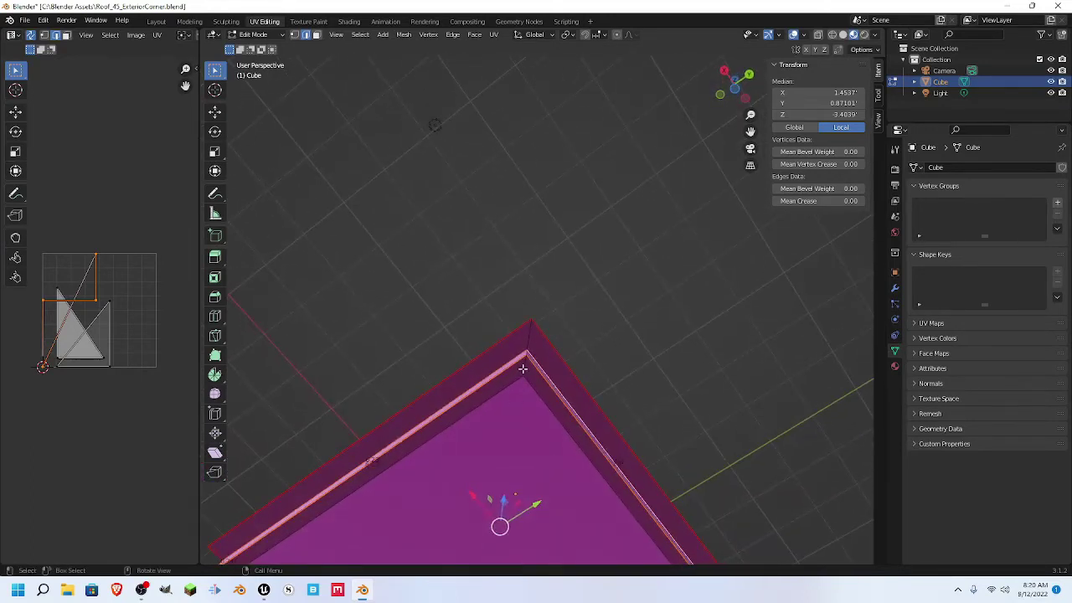
middle_click_drag(444, 515, 660, 505)
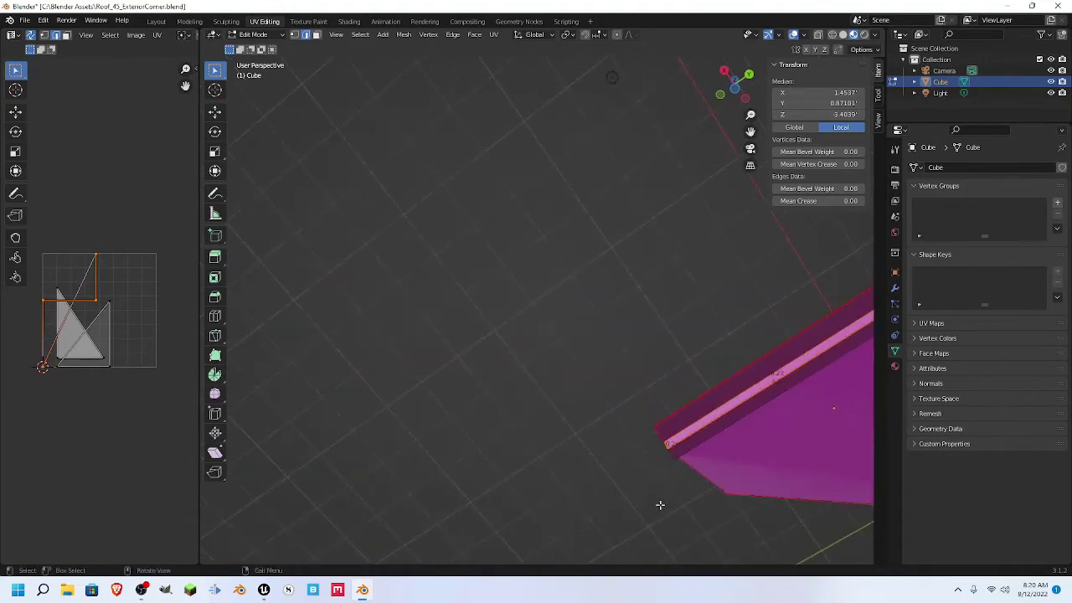
left_click(671, 454)
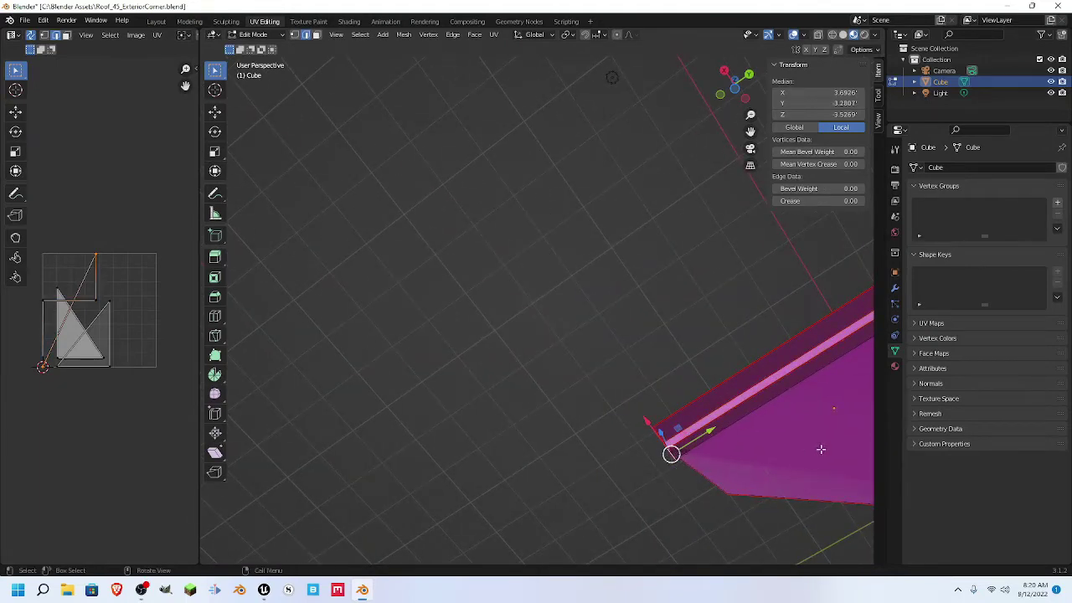
middle_click_drag(821, 449, 484, 396, "shift")
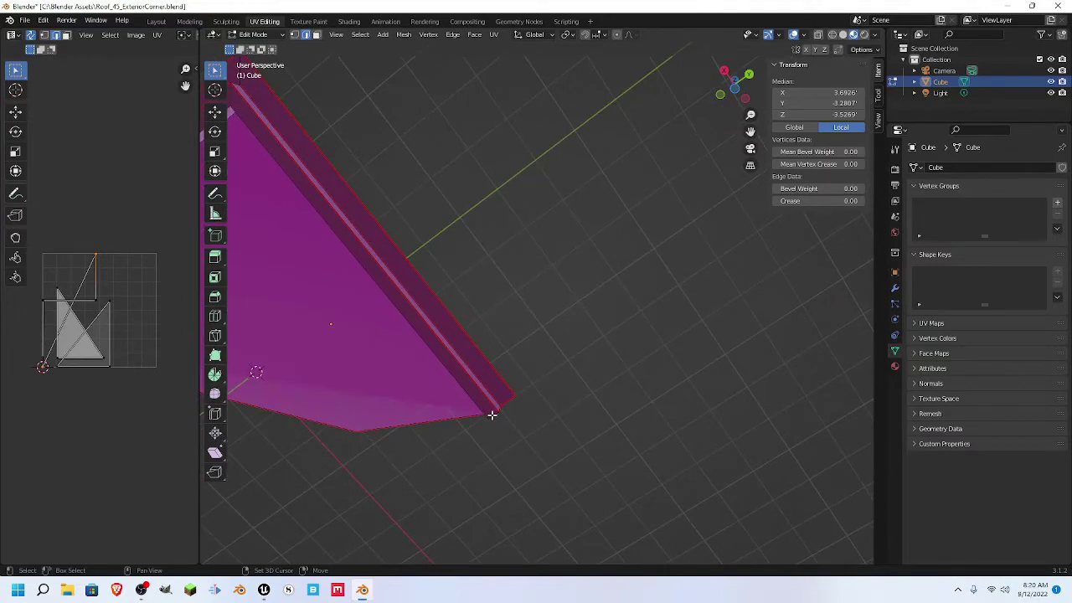
left_click(492, 414, "shift")
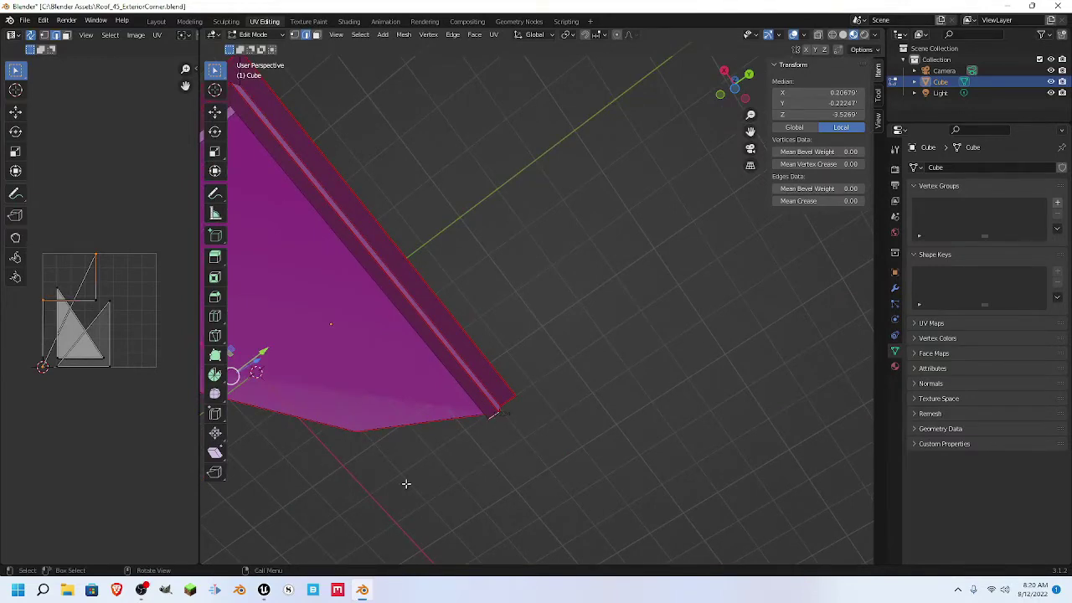
middle_click_drag(570, 443, 623, 471)
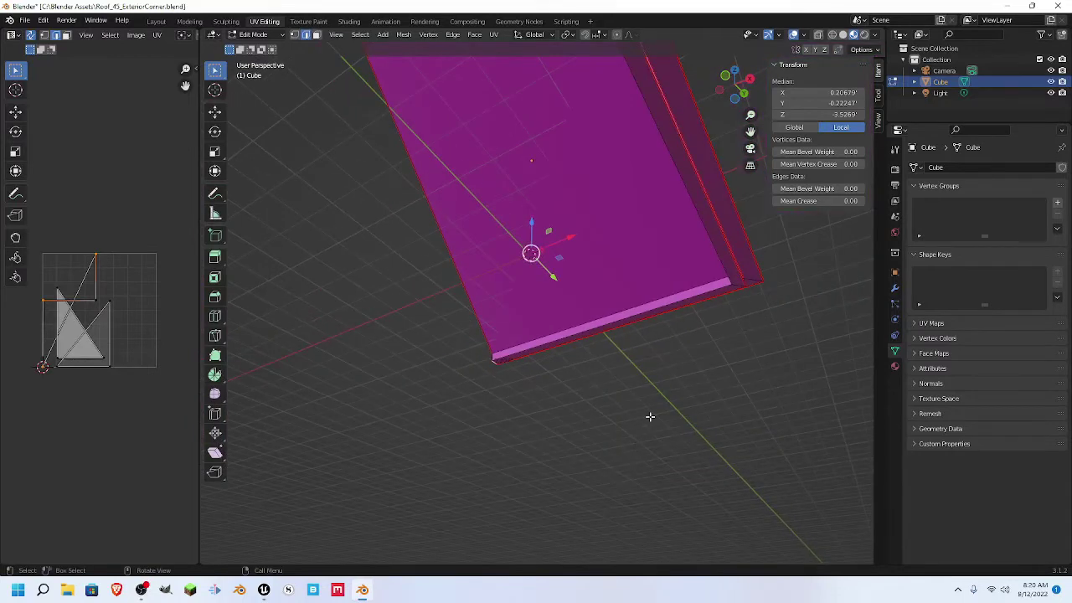
- Unwrap the whole roof corner mesh with Smart UV Project using an island margin of 0.020
key("a")
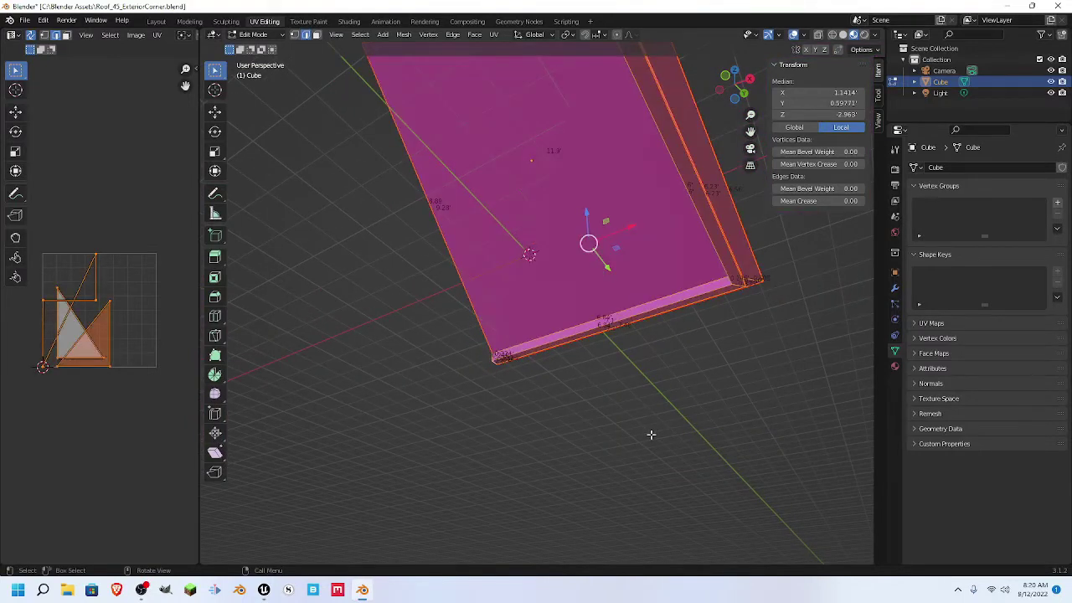
key("u")
left_click(645, 433)
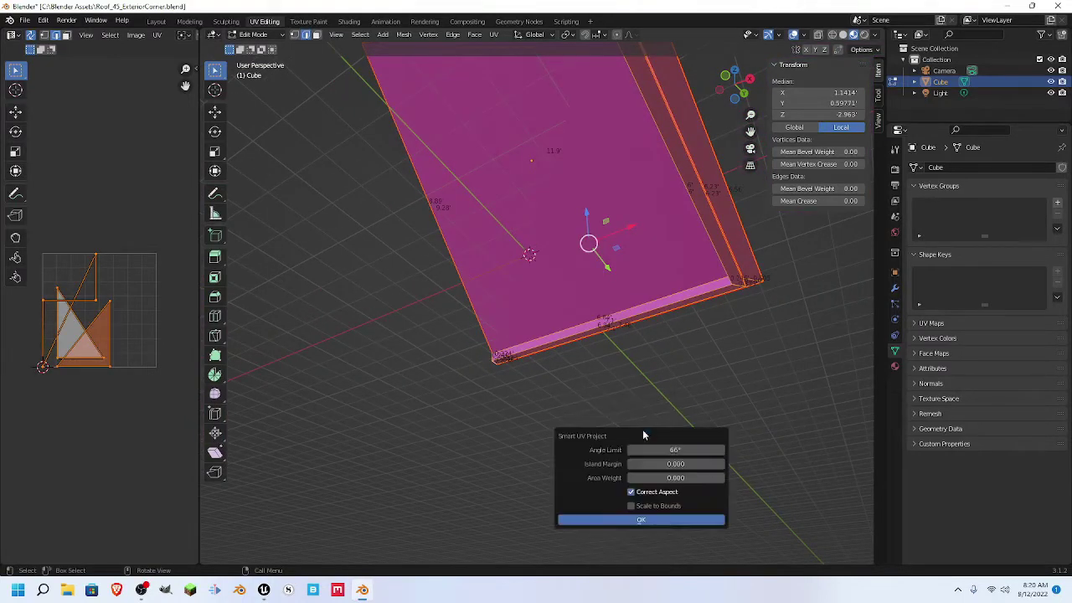
left_click(720, 464)
left_click(720, 465)
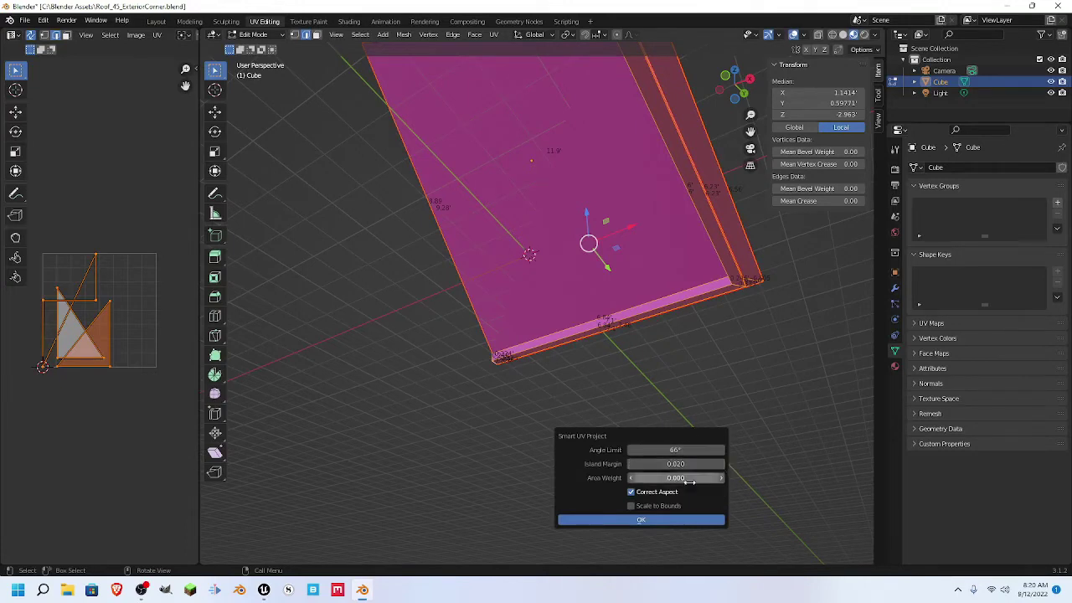
left_click(641, 519)
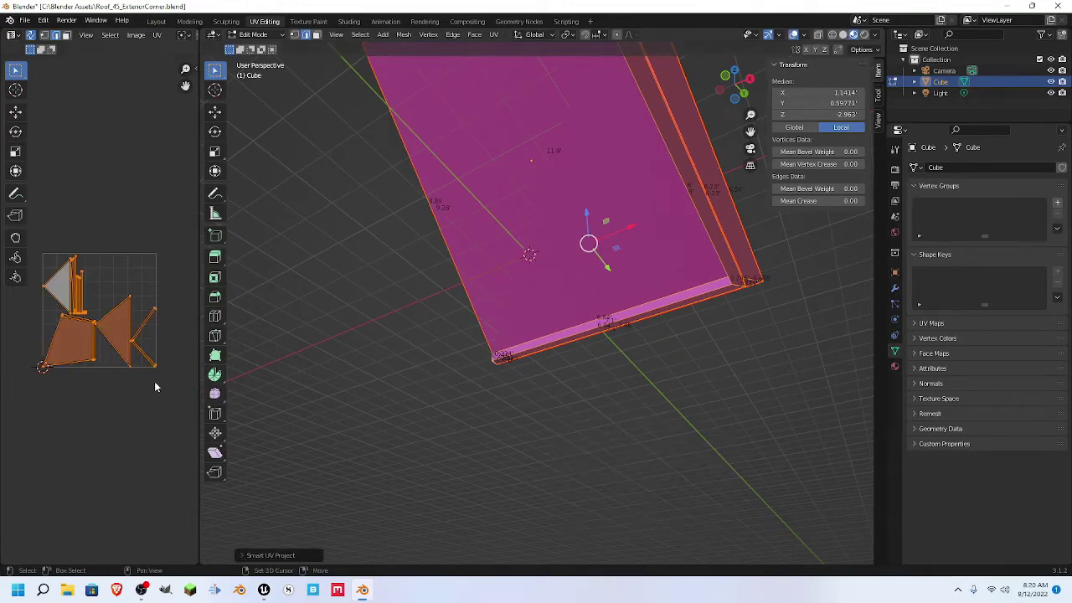
- Move one sloped roof face's UV island over the other sloped face's island to compare their shape and size
middle_click_drag(294, 337, 523, 378)
key("alt+a")
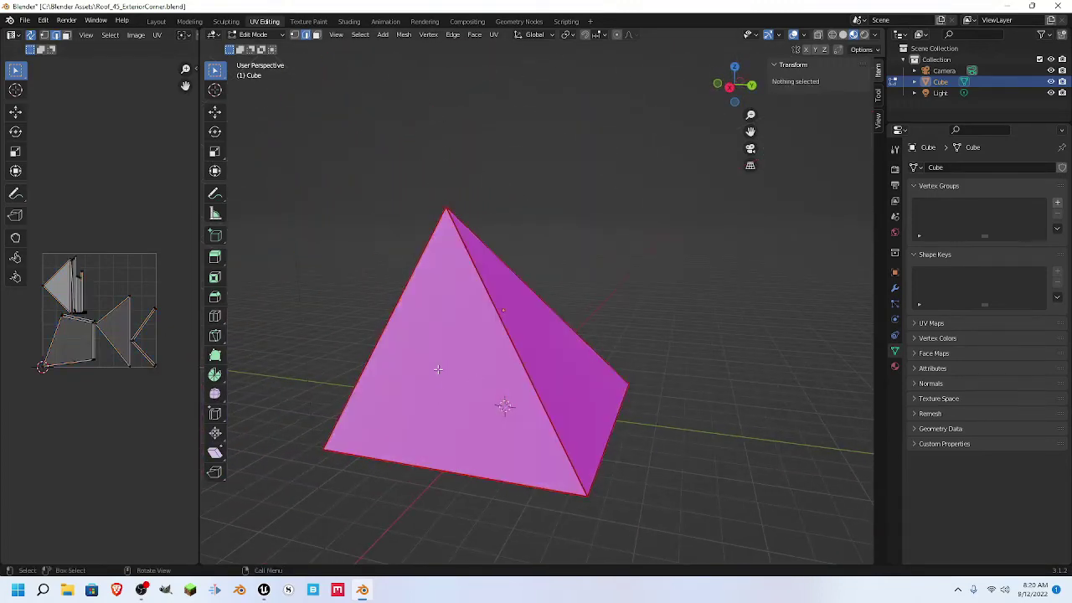
key("3")
left_click(438, 369)
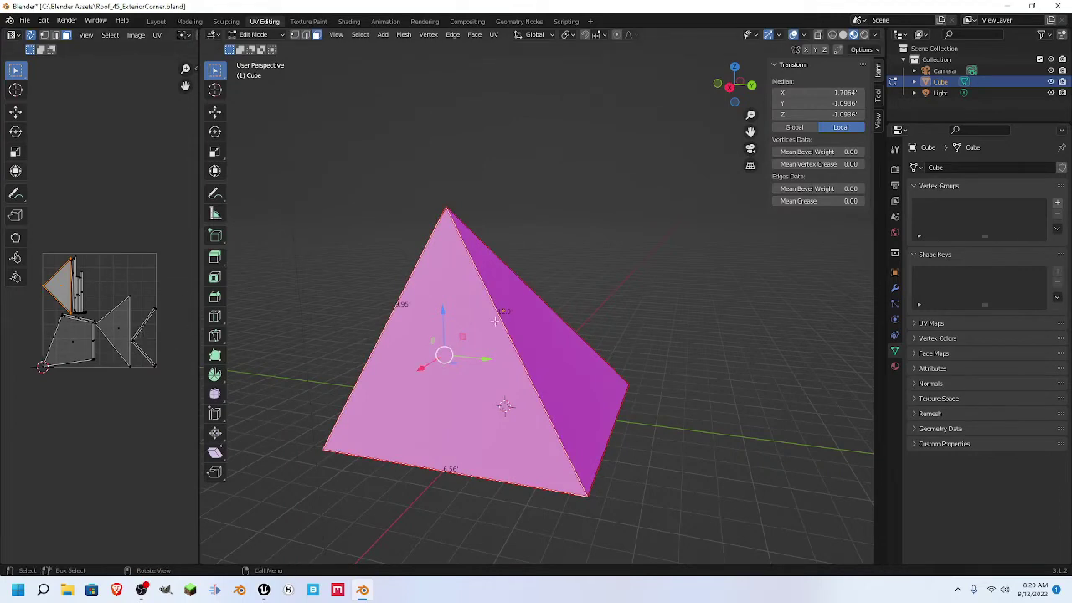
left_click(117, 333)
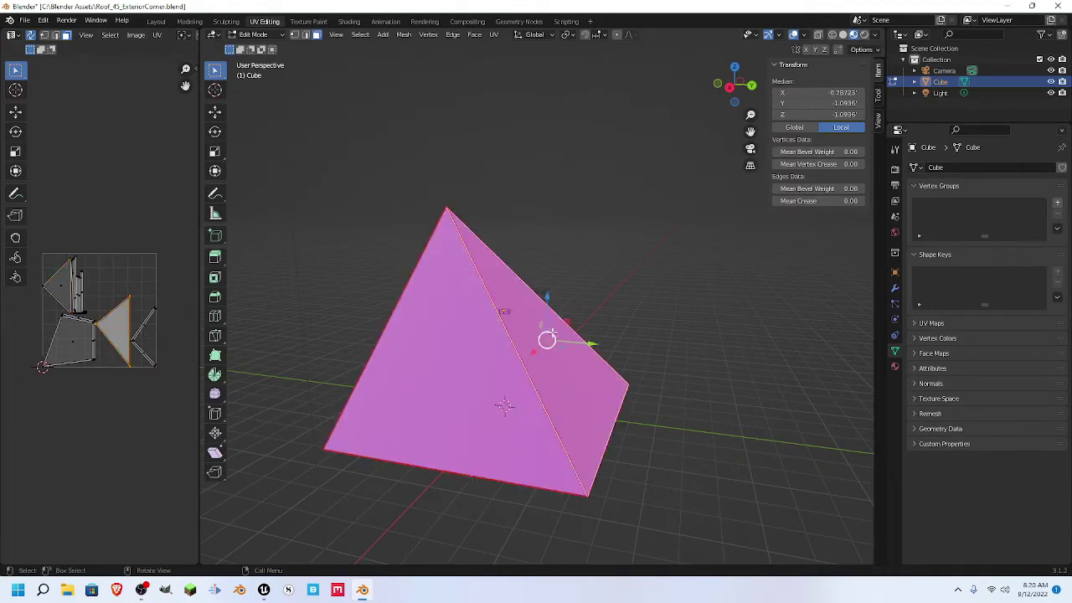
left_click(60, 290)
key("g")
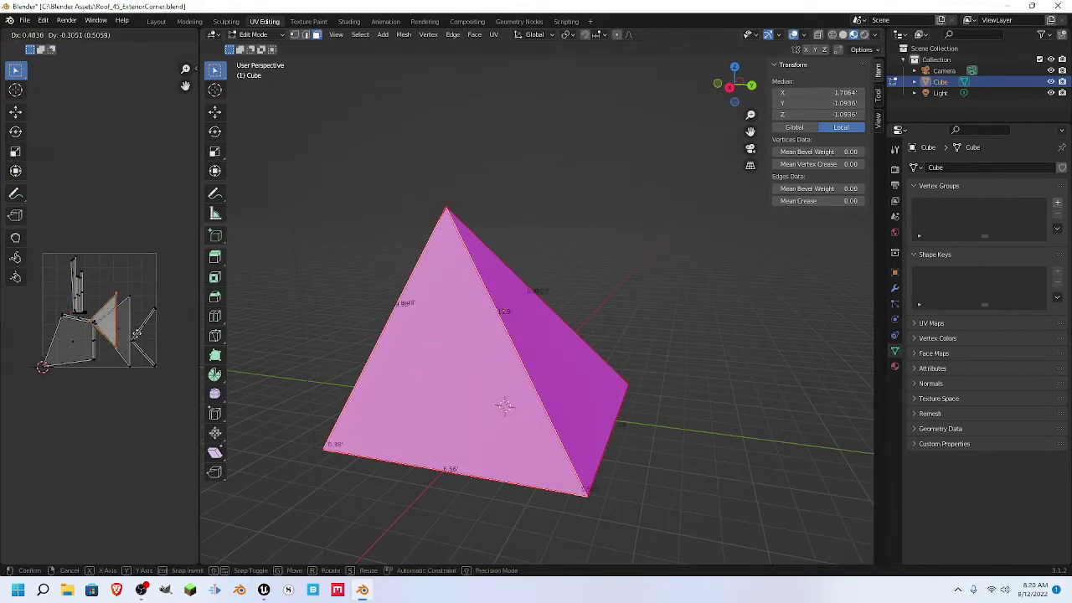
left_click(146, 344)
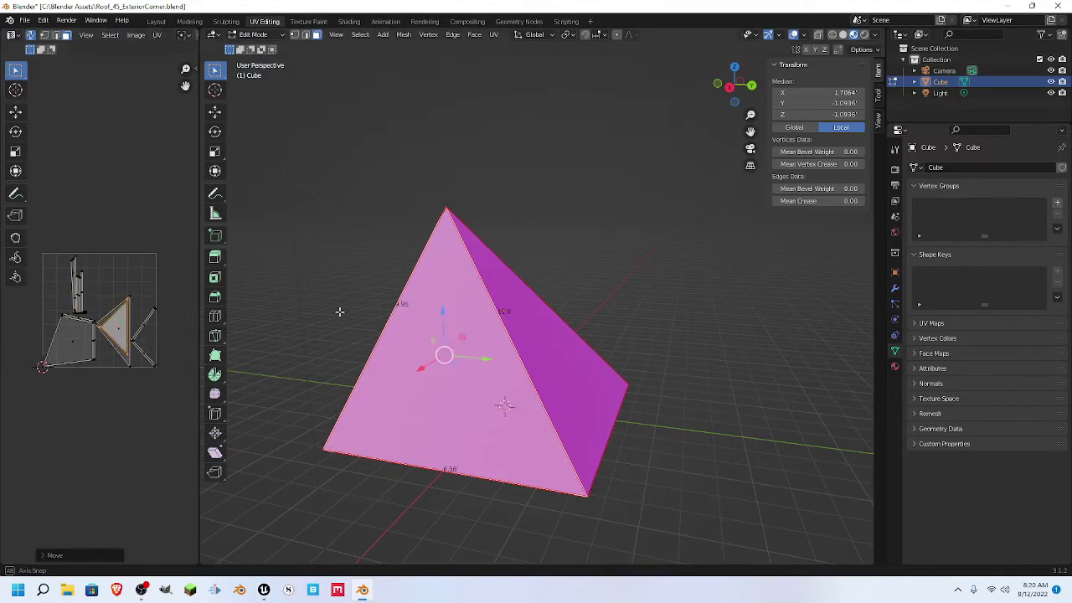
mouse_move(340, 311)
middle_mouse_down()
mouse_move(341, 346)
mouse_move(340, 325)
middle_mouse_up()
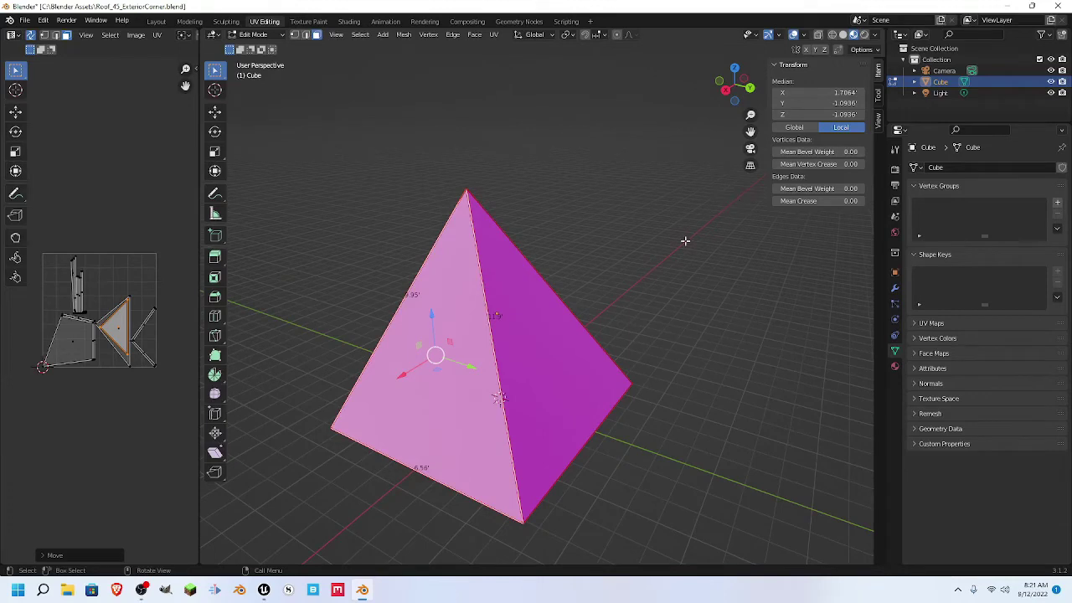
- Apply all transforms to the roof corner object in Object Mode
key("Tab")
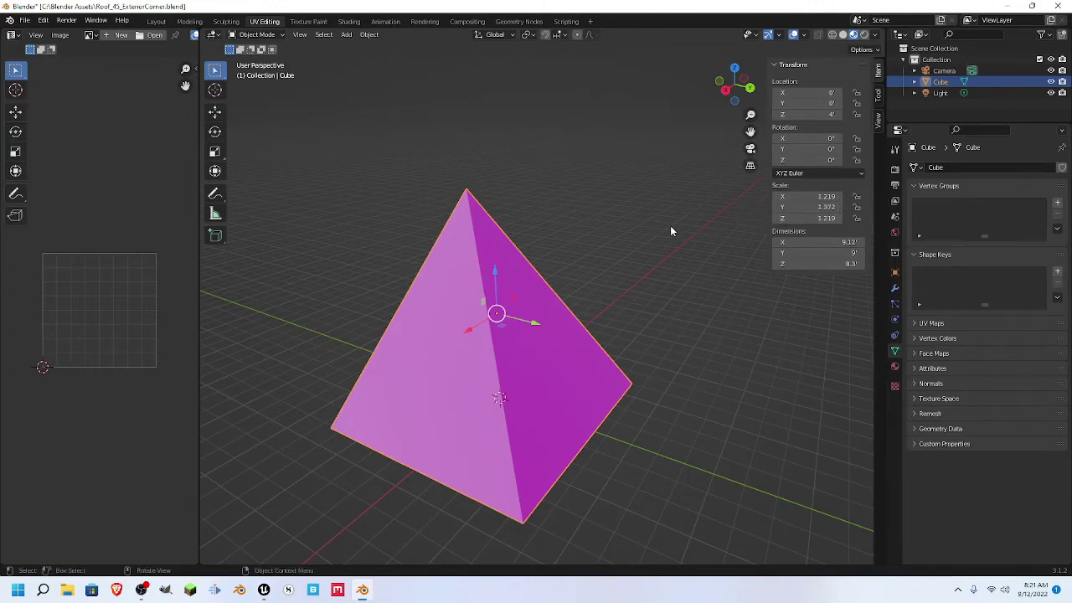
key("ctrl")
key("ctrl+a")
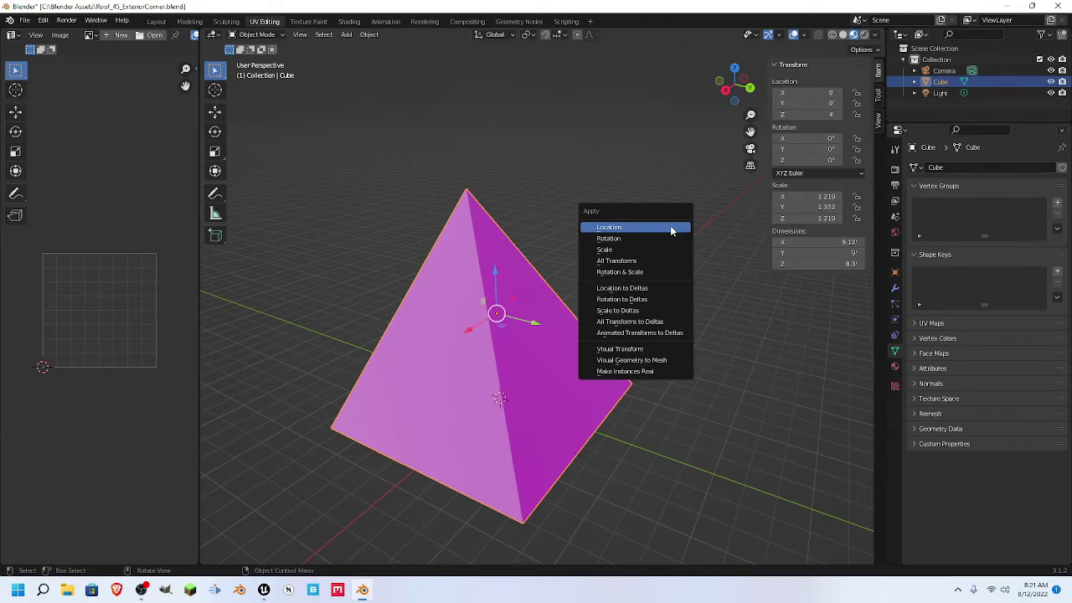
left_click(647, 265)
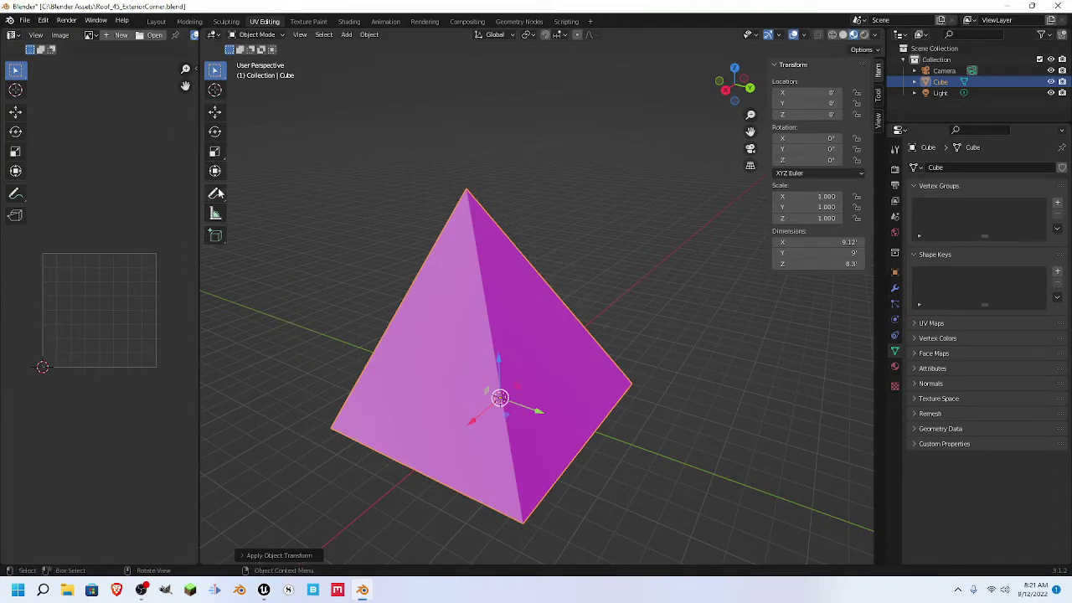
- Unwrap the entire mesh again with Smart UV Project at a 66° angle limit and 0.020 island margin
key("Tab")
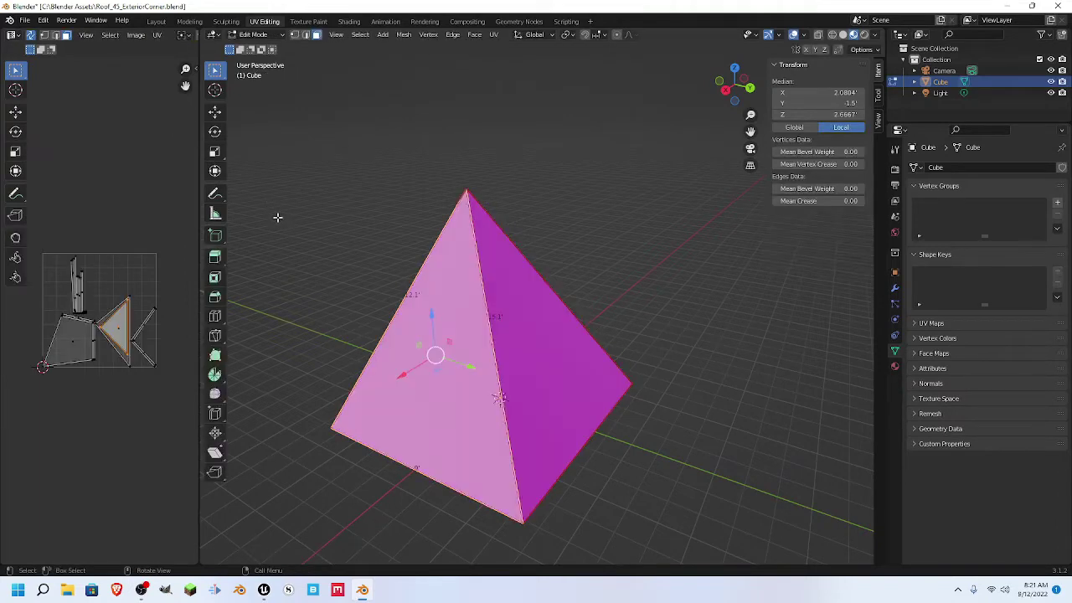
key("a")
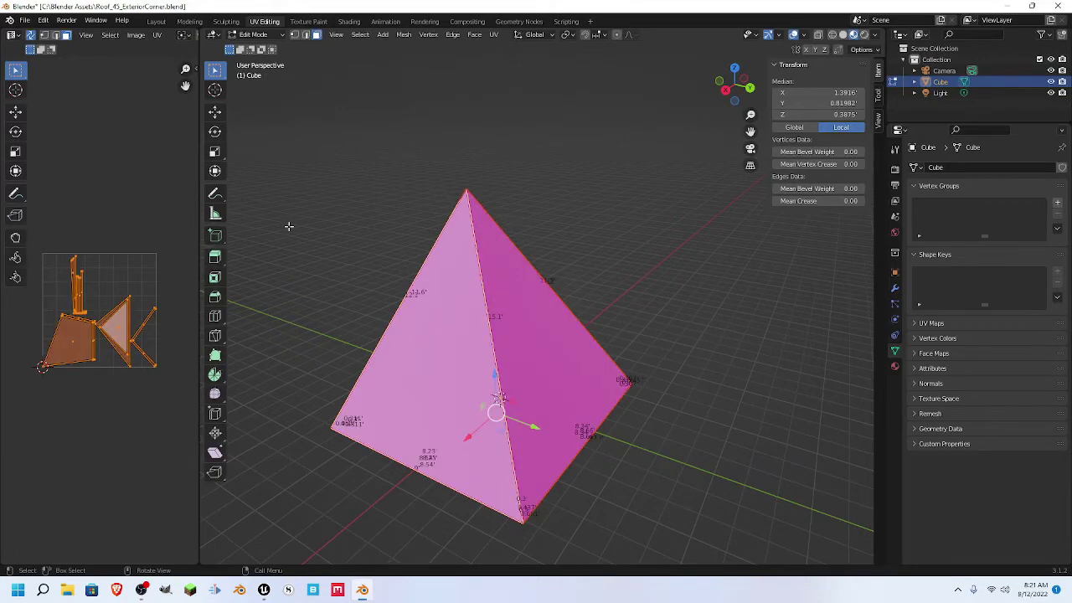
key("u")
left_click(242, 227)
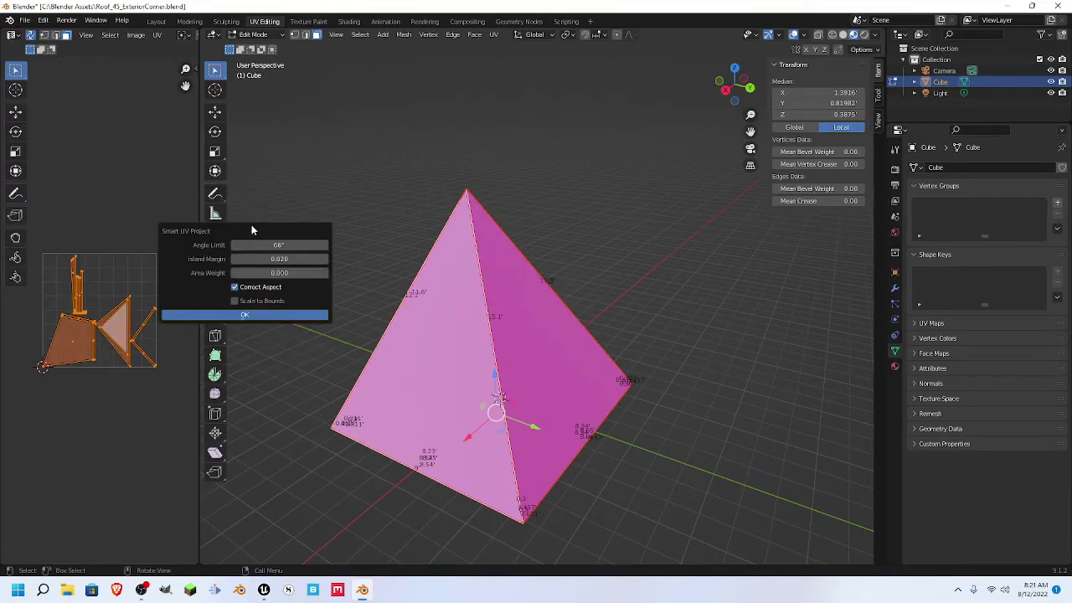
left_click(253, 316)
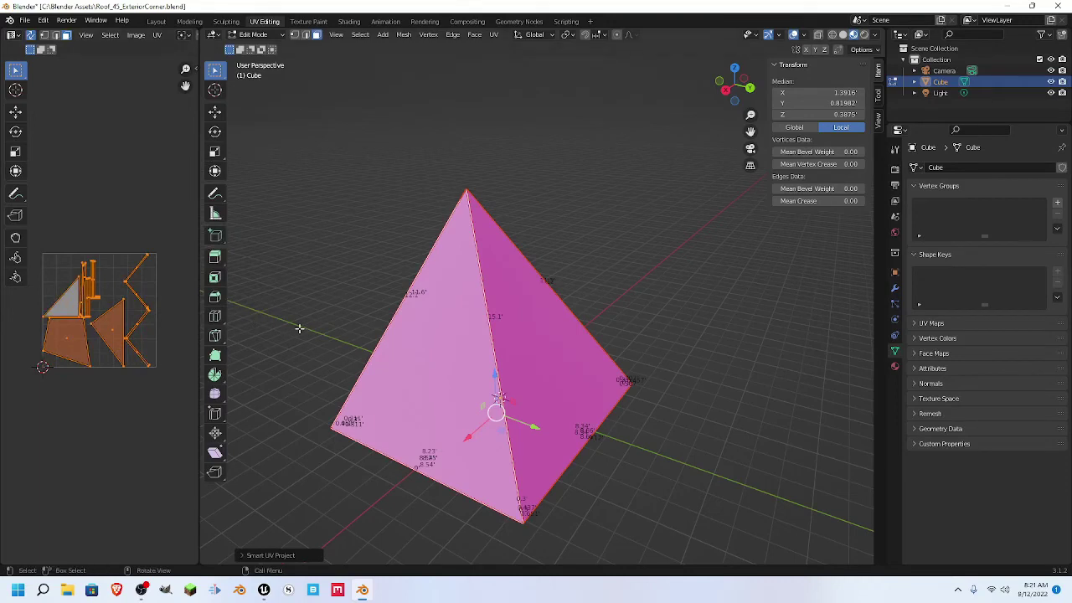
- Examine which roof faces the two triangular UV islands and the four-sided island belong to, and check the apex vertex
left_click(68, 297)
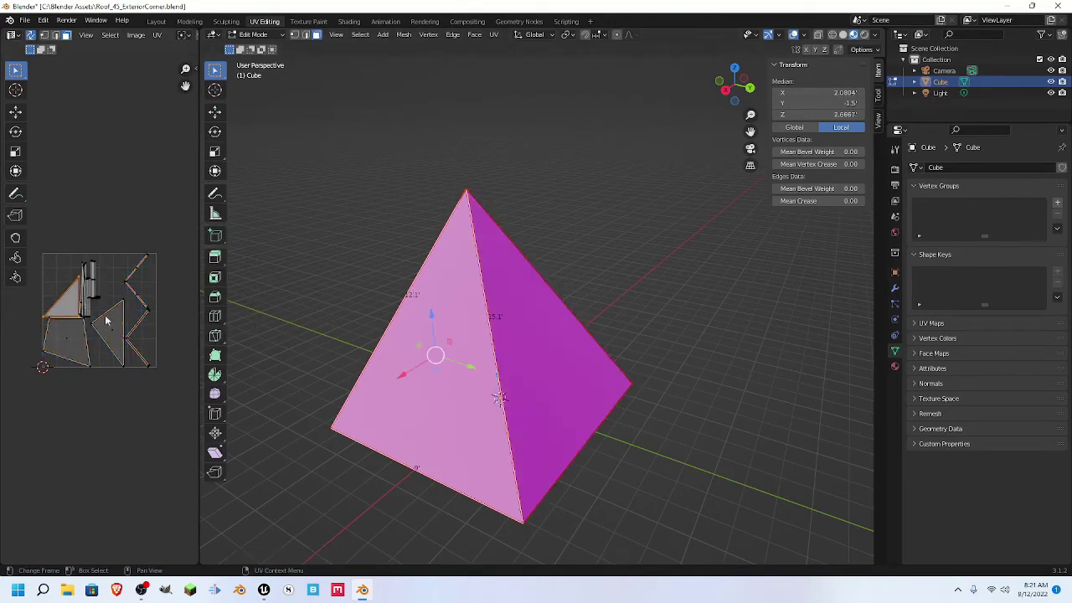
left_click(113, 324)
left_click(72, 308)
left_click(117, 332)
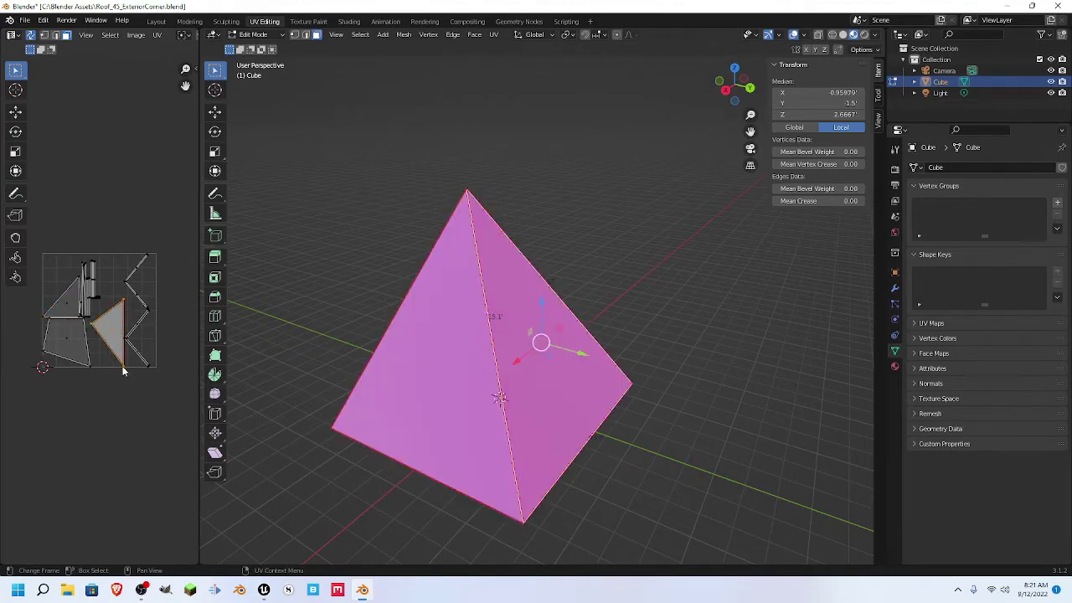
left_click(122, 363)
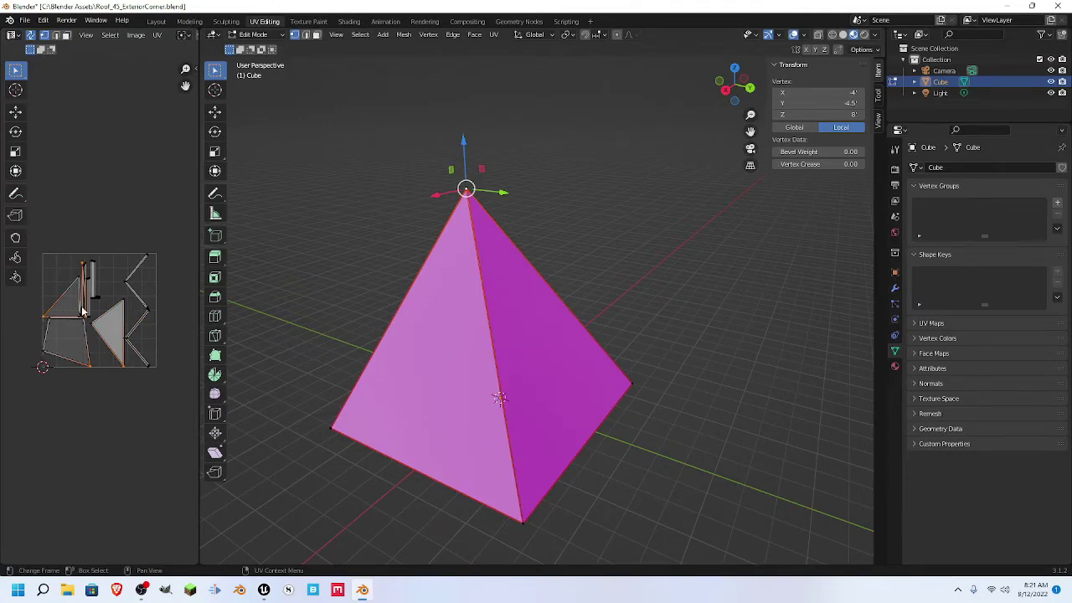
middle_click_drag(261, 311, 231, 313)
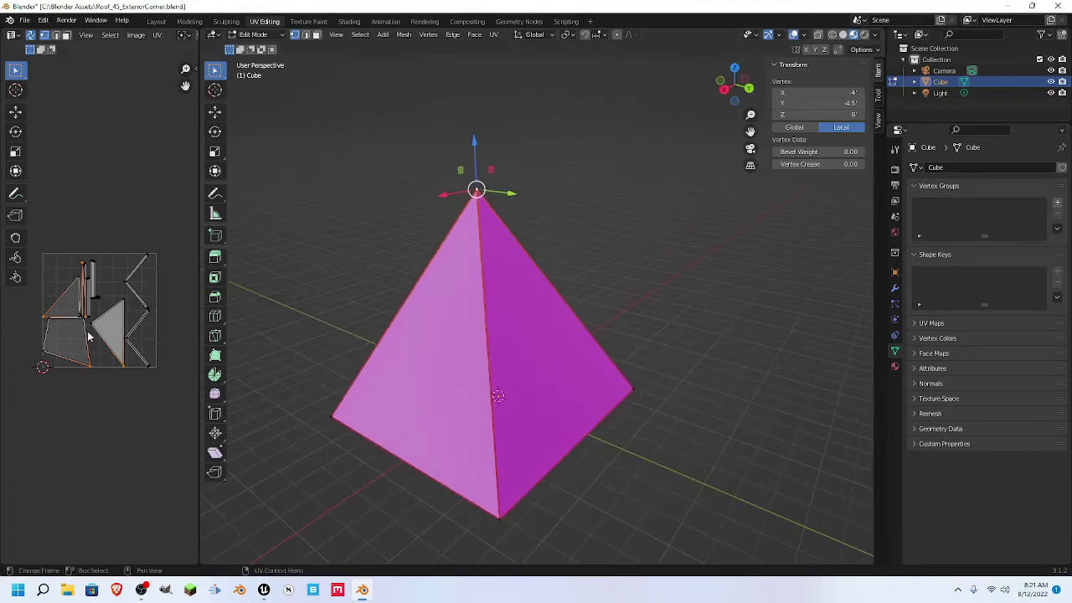
left_click(70, 337)
key("3")
left_click(69, 336)
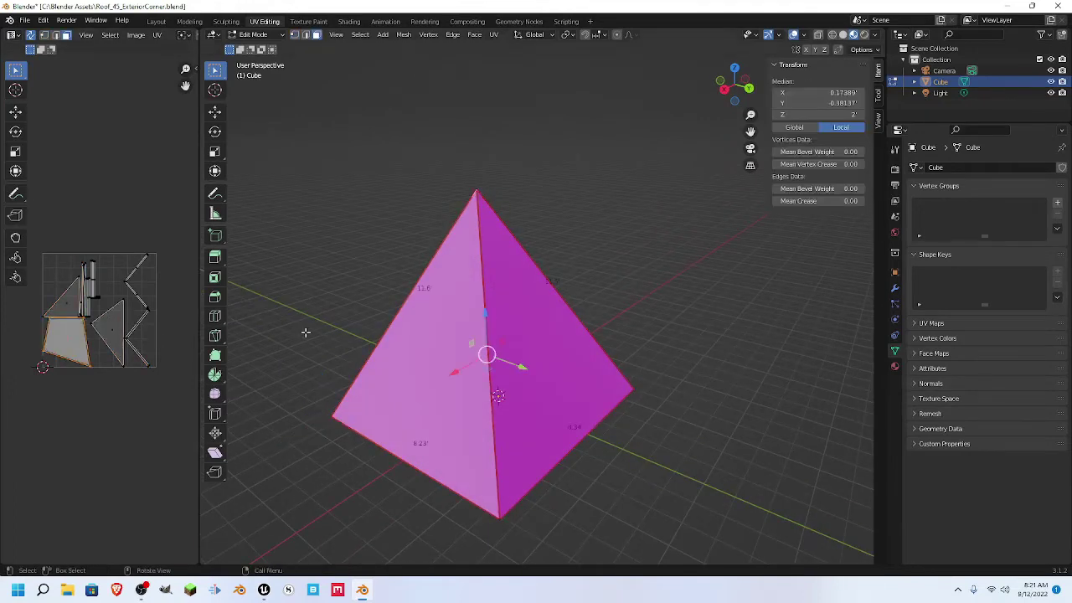
- Try to split the underside face by joining its apex and the inner eave corner with an edge
middle_click_drag(304, 332, 514, 196)
left_click(500, 136)
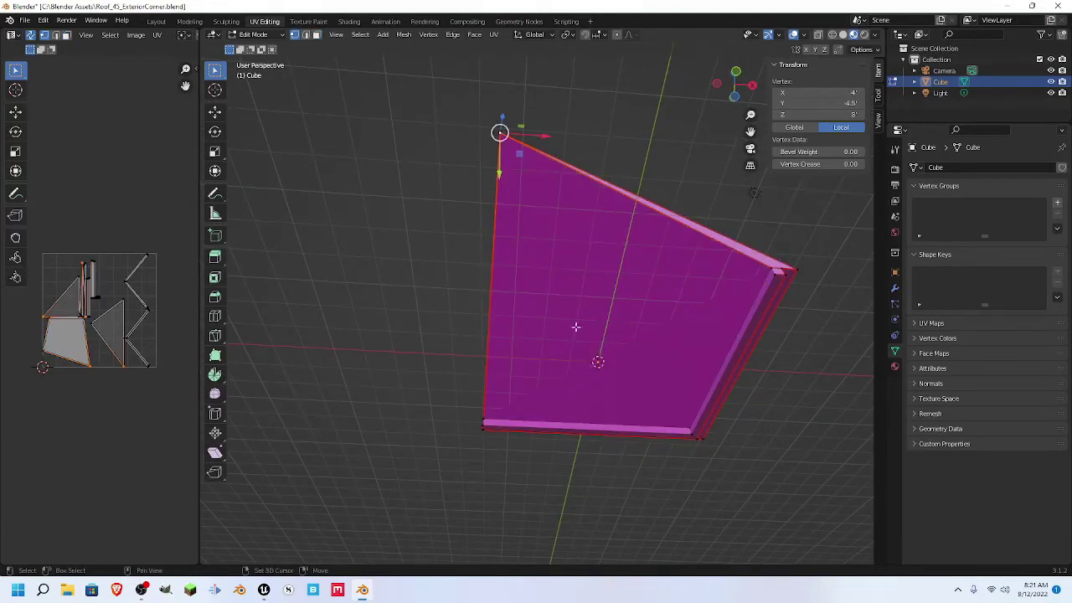
key("a")
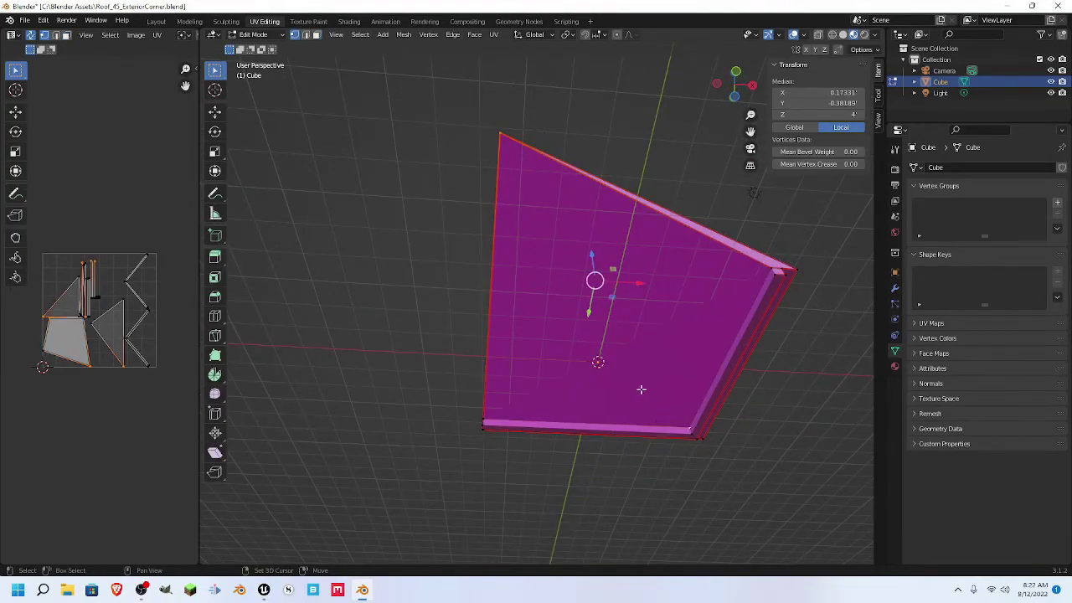
key("f")
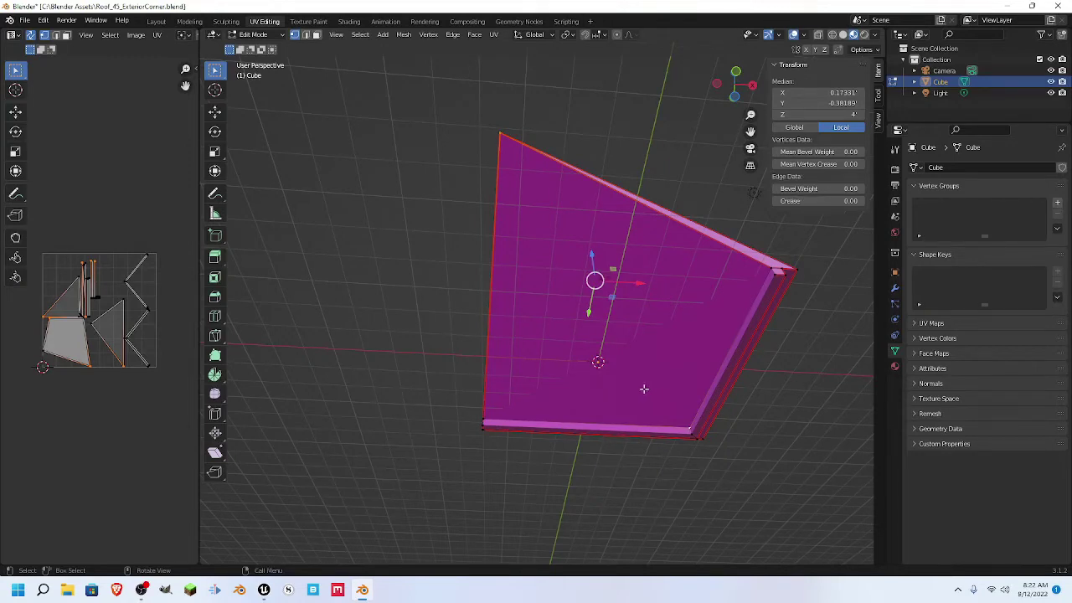
middle_click_drag(644, 388, 618, 393)
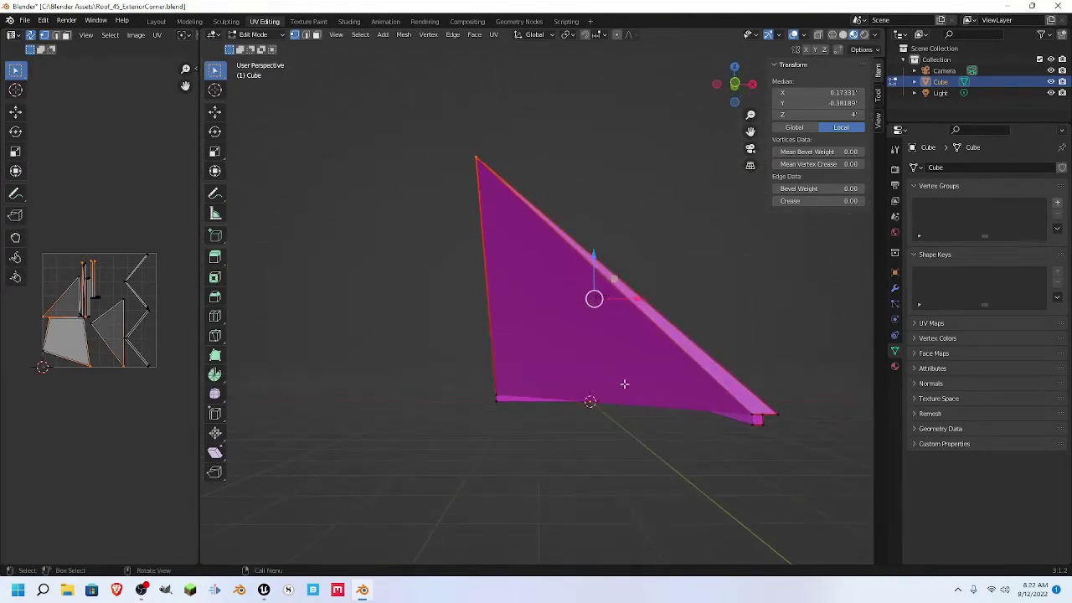
key("alt+a")
key("3")
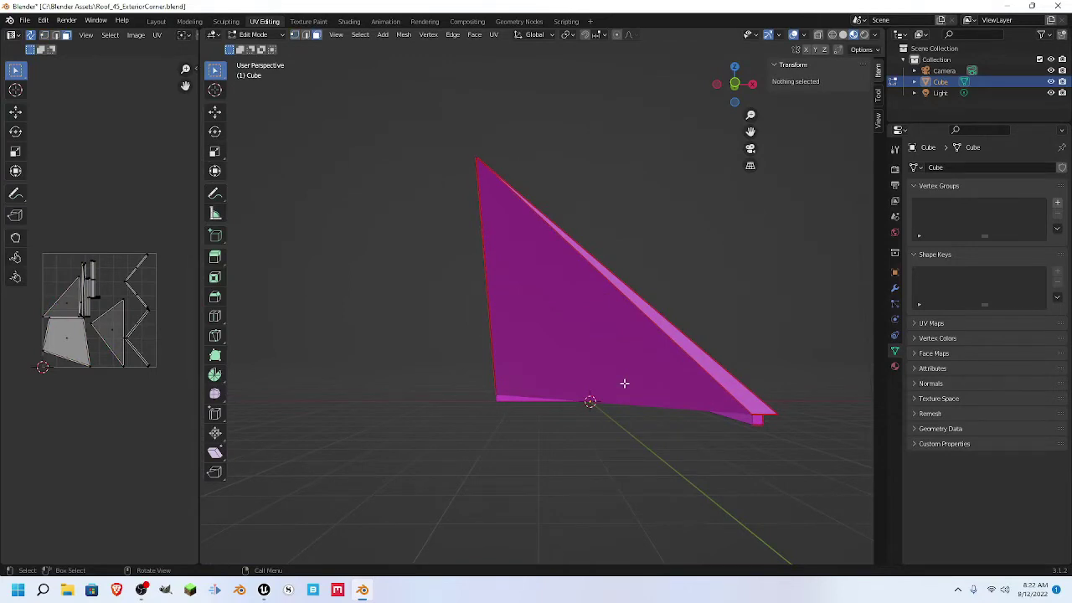
left_click(623, 383, "ctrl")
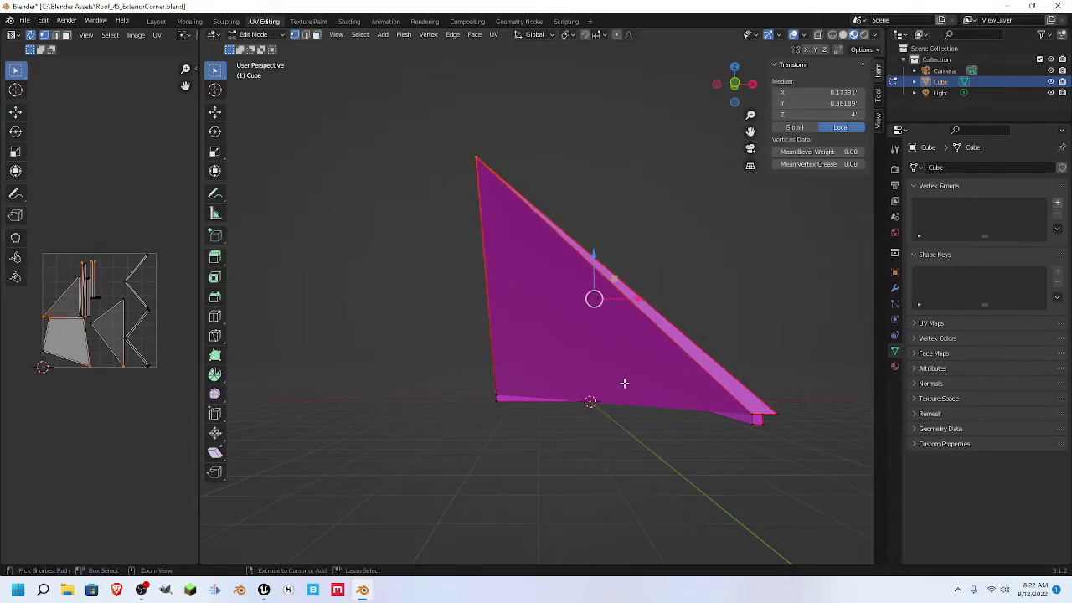
- Delete the large four-sided face on the underside of the roof corner
key("alt+a")
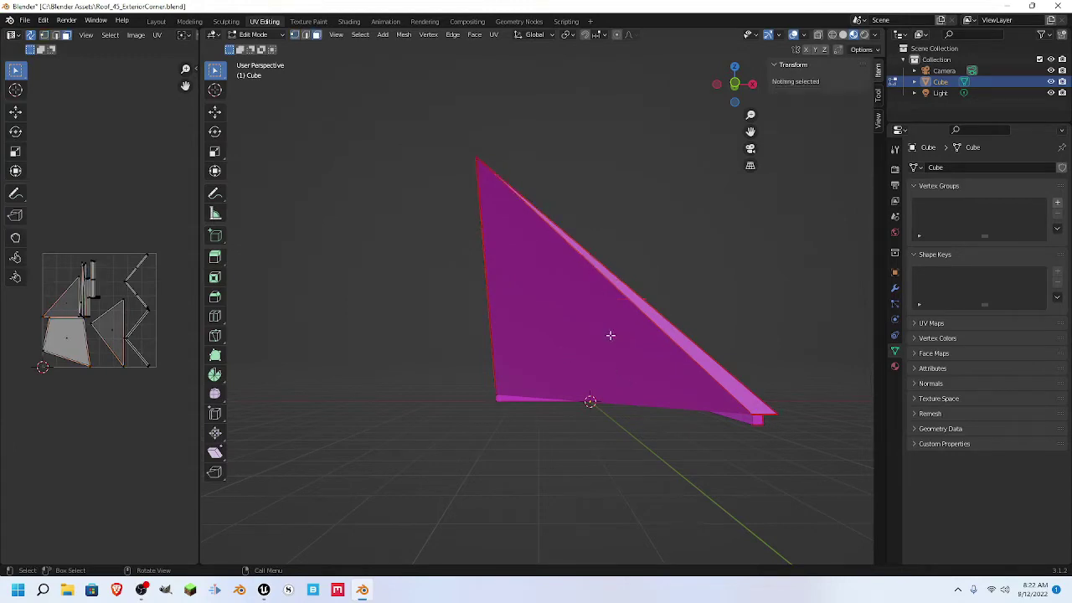
left_click(592, 331)
middle_click_drag(469, 354, 522, 329)
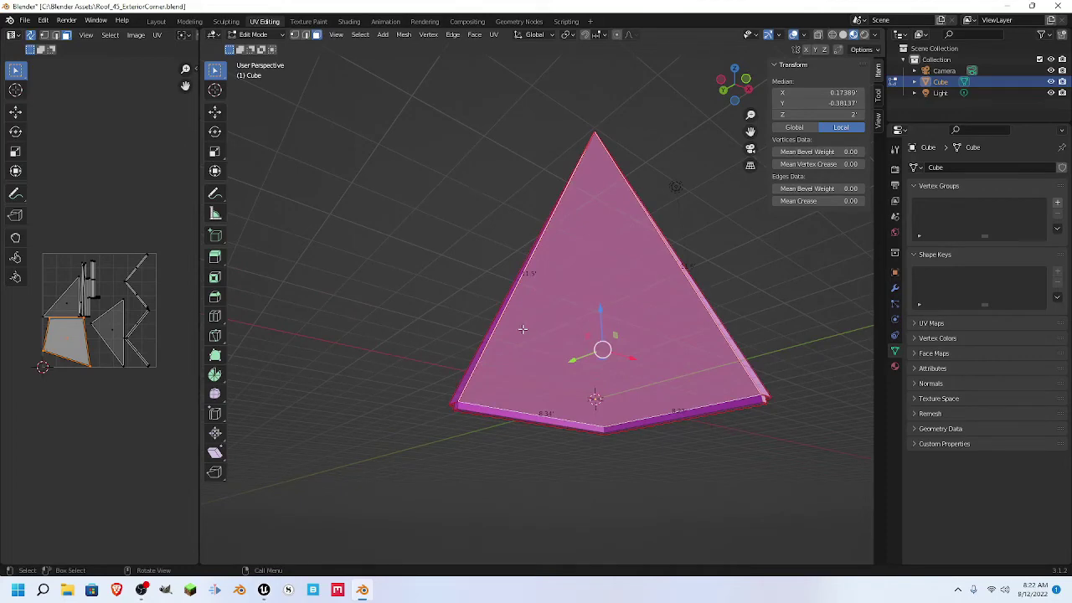
key("x")
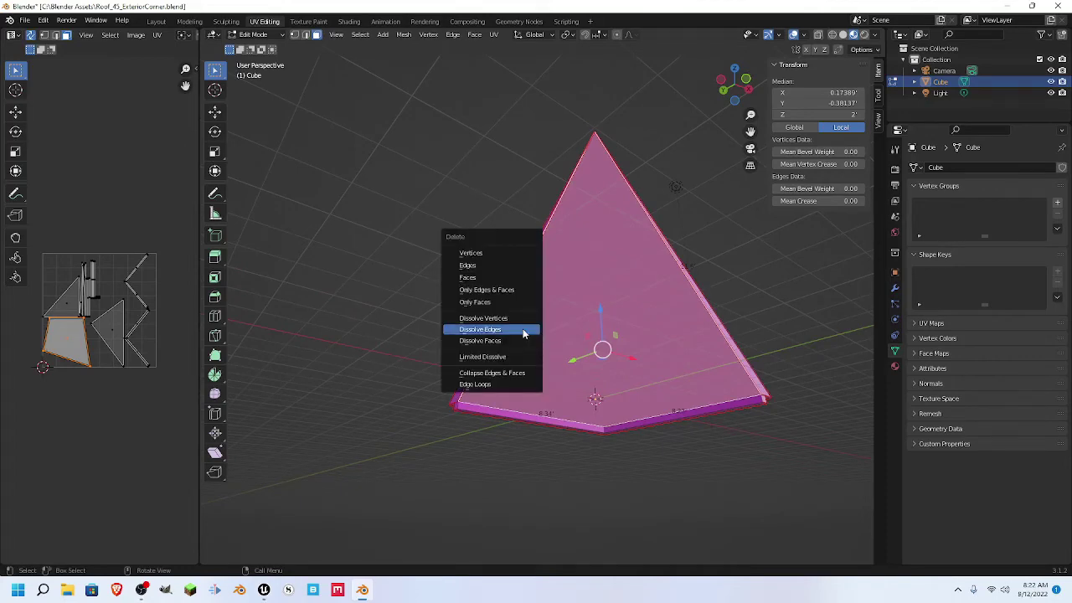
left_click(522, 332)
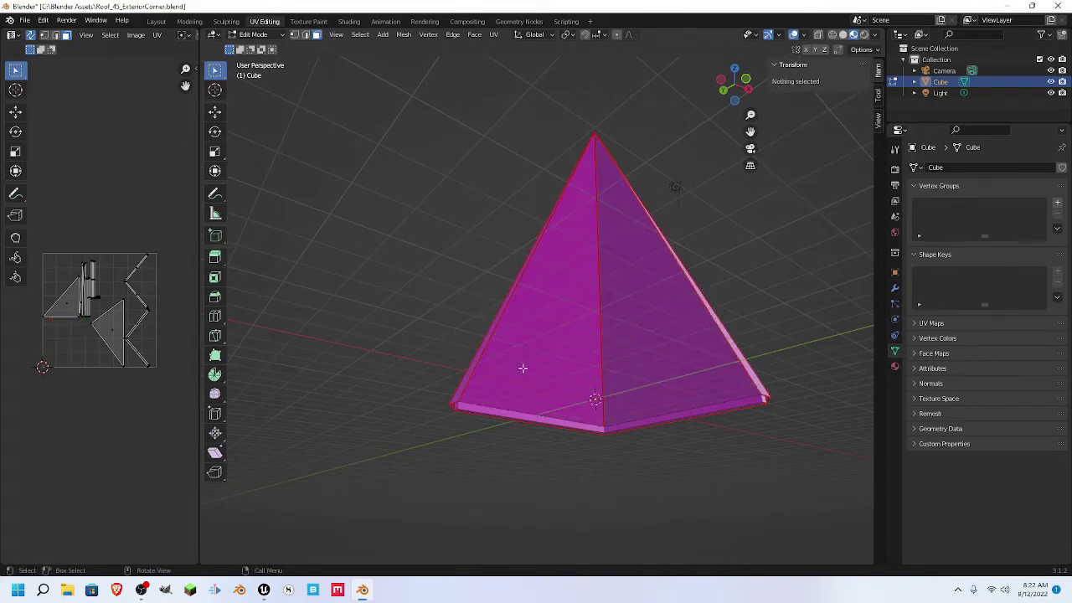
- Fill a triangular face on the roof corner's underside between one eave end, the inner eave corner and the apex
key("1")
left_click(467, 403)
left_click(602, 424, "shift")
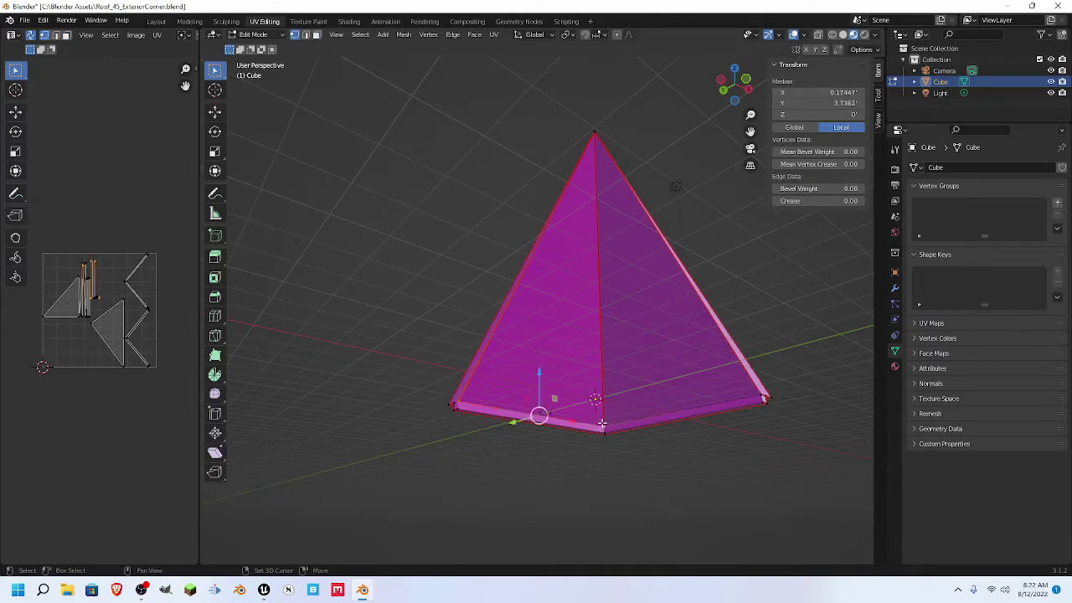
left_click(593, 133, "shift")
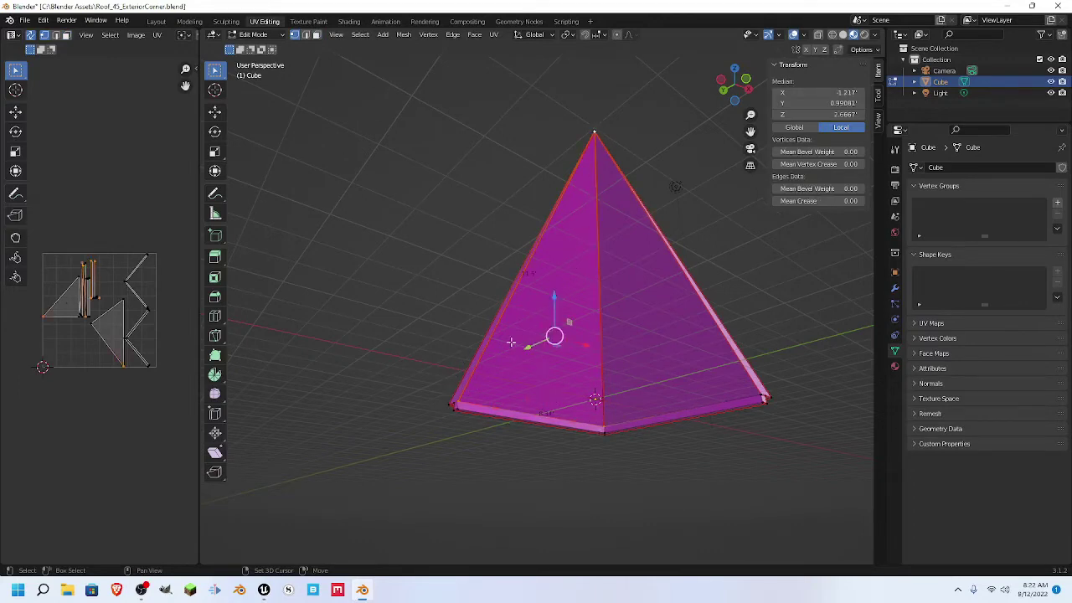
- Fill the second triangular underside face between the inner eave corner, the opposite eave end and the apex
left_click(604, 425)
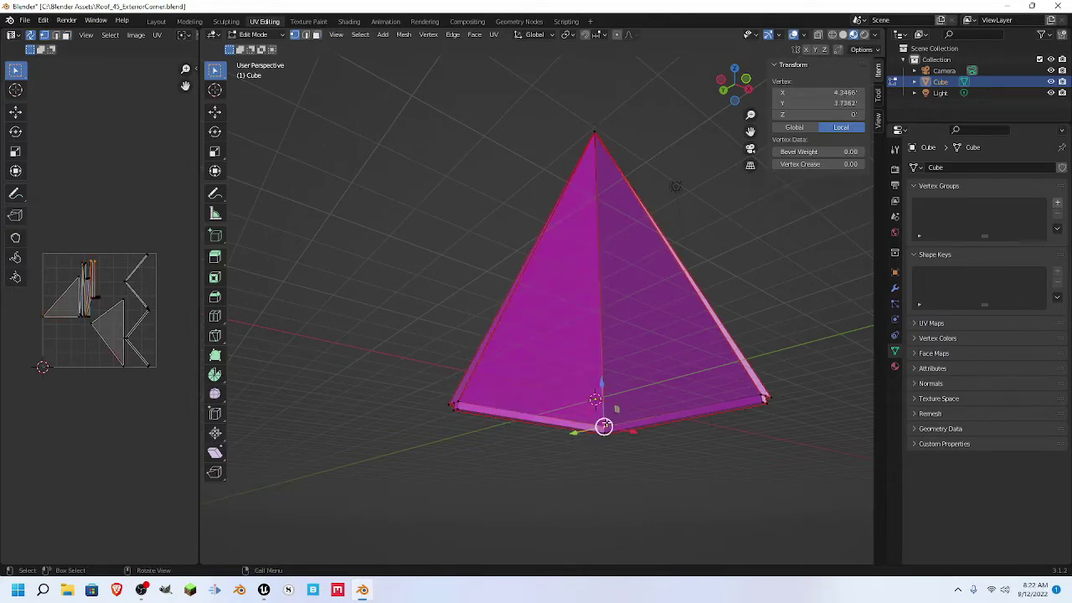
left_click(764, 395, "shift")
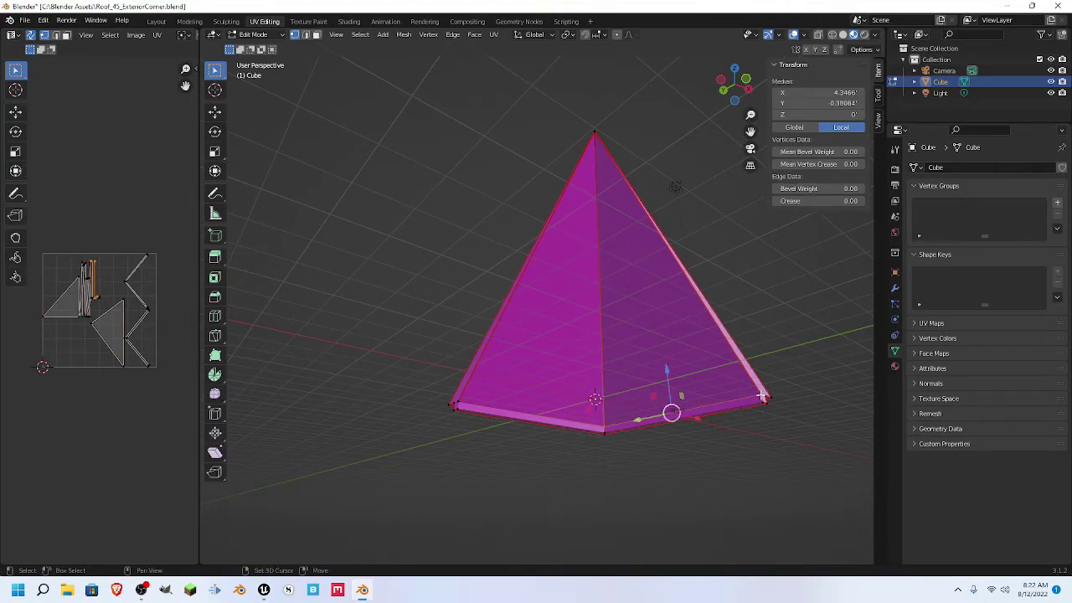
left_click(595, 136, "shift")
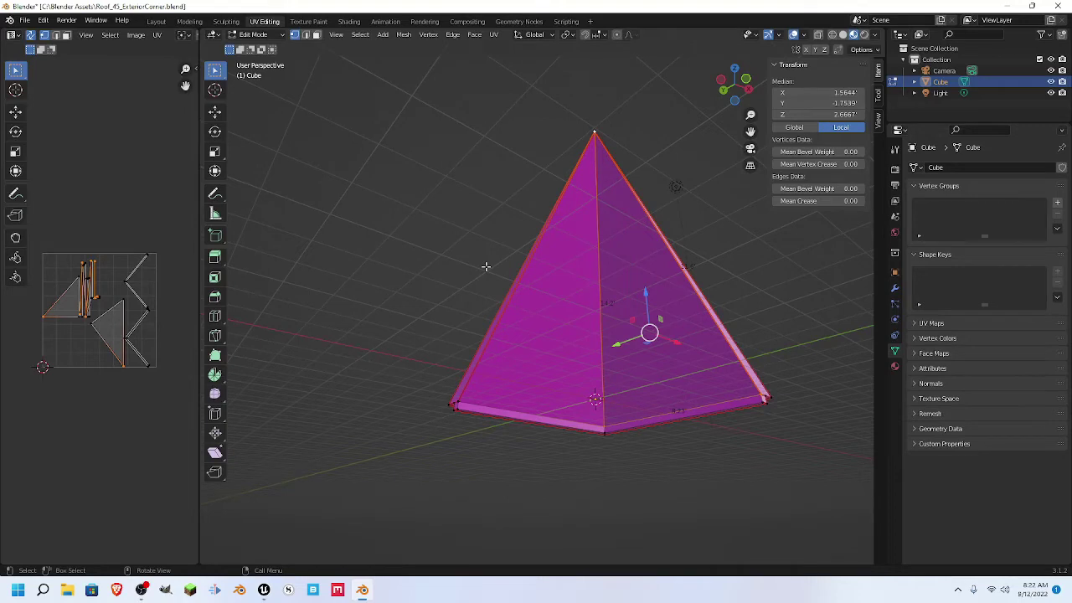
- Mark the underside edge from the apex to the inner eave corner as a seam and check the short edges at that corner
middle_click_drag(474, 231, 448, 315)
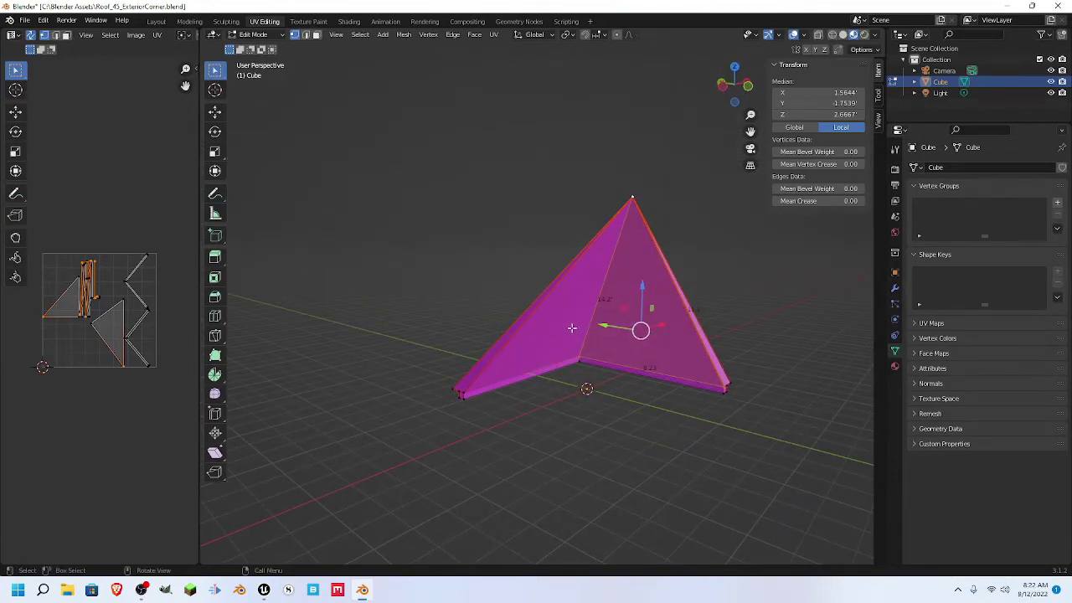
middle_click_drag(572, 327, 545, 323)
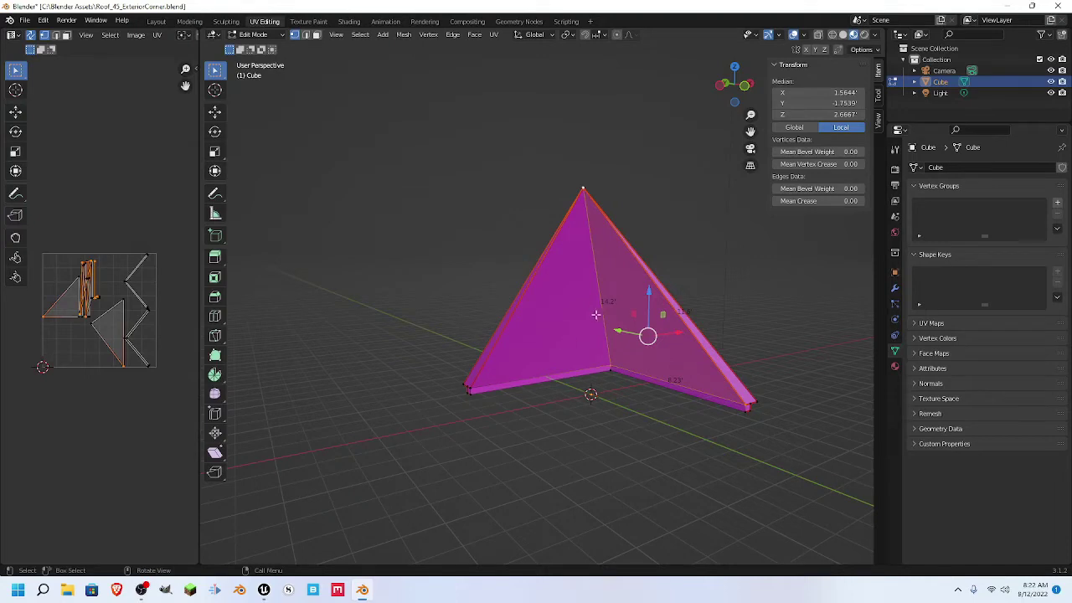
key("2")
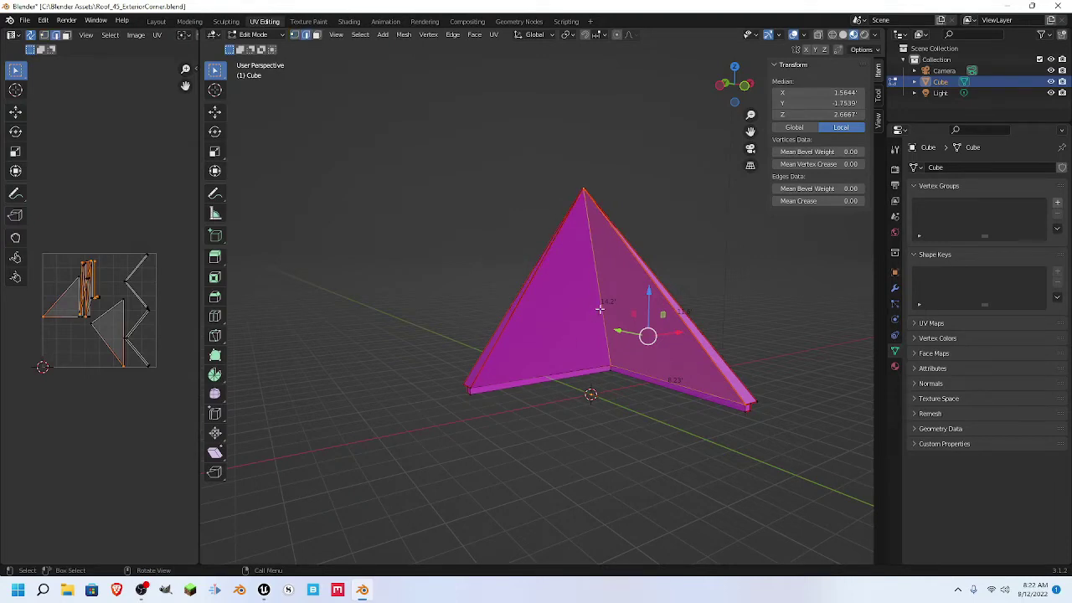
left_click(599, 303)
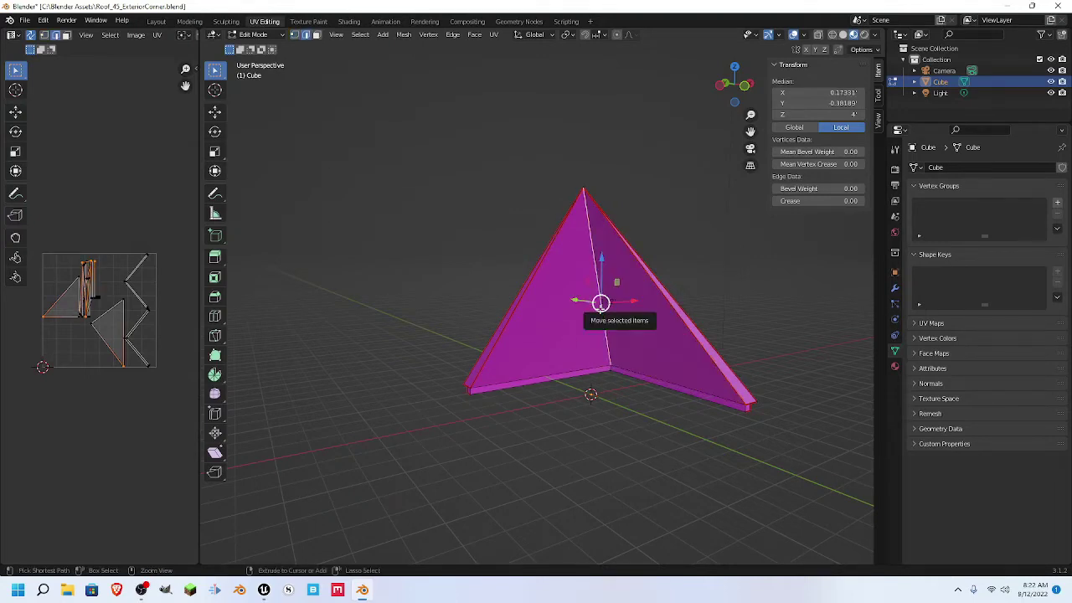
right_click(600, 303)
left_click(600, 306)
middle_click_drag(589, 387, 587, 439)
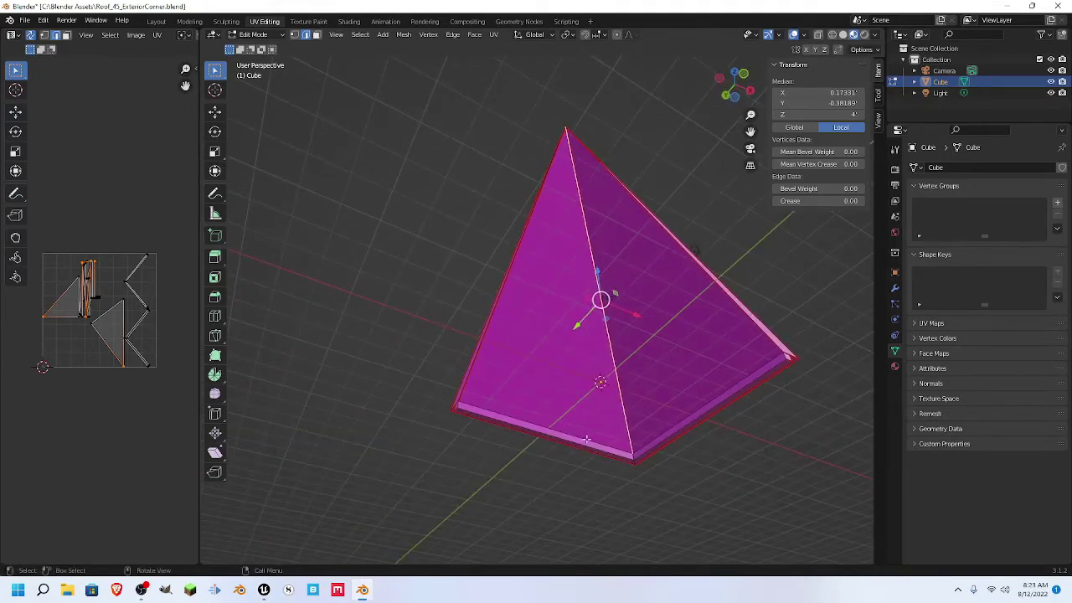
left_click(632, 456)
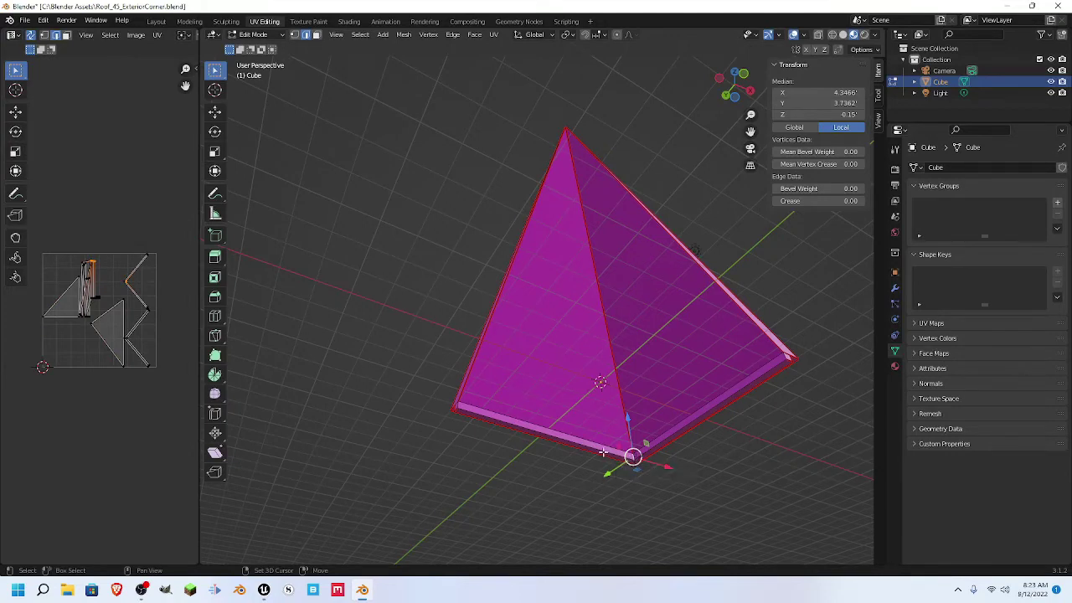
left_click(634, 461, "shift")
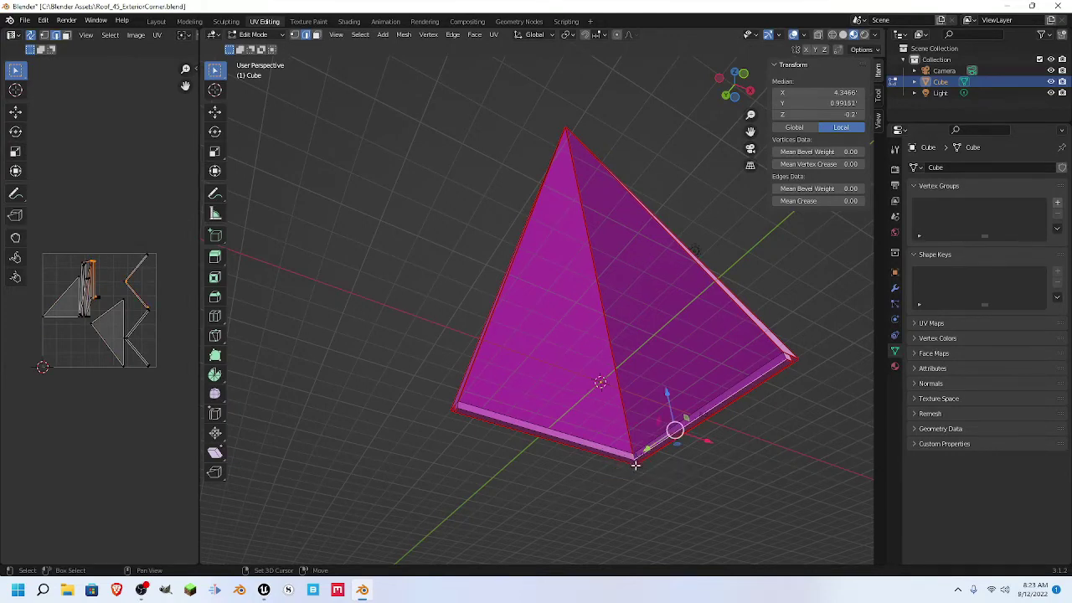
left_click(635, 463)
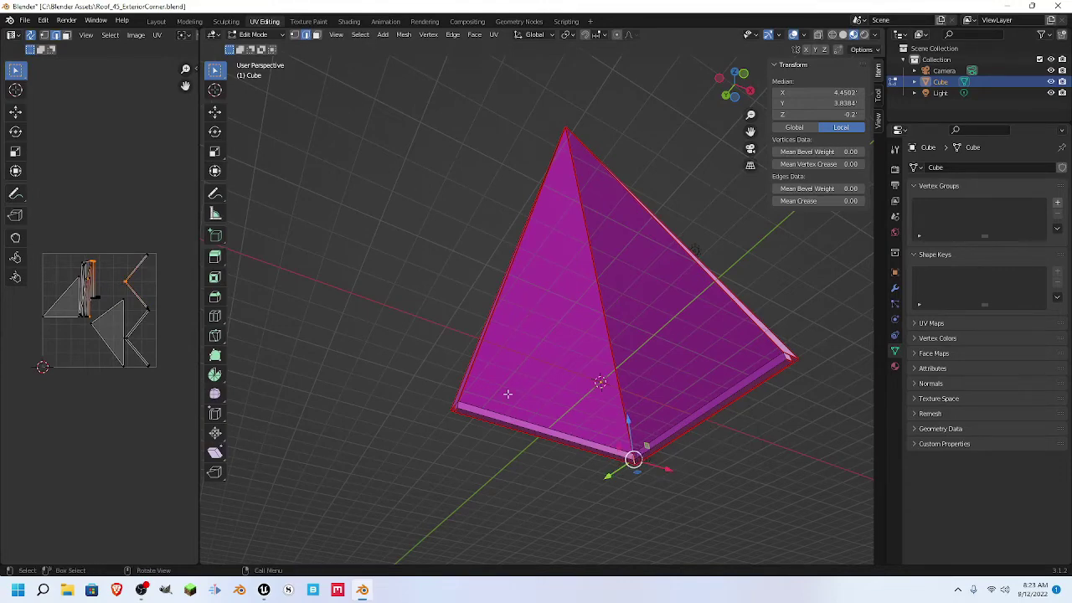
- Unwrap the whole rebuilt mesh with Smart UV Project
key("a")
key("u")
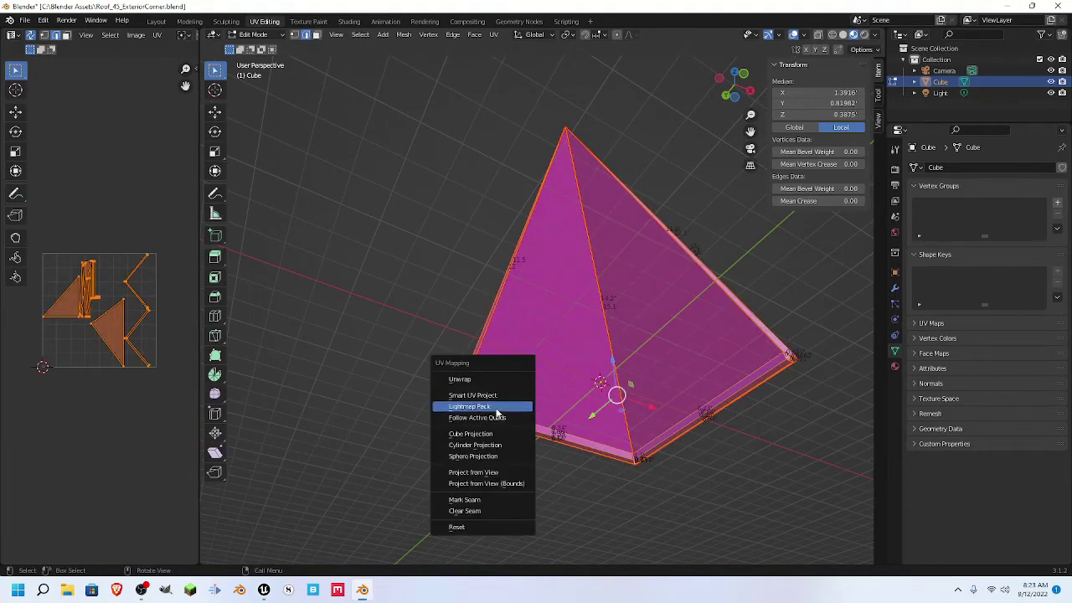
left_click(490, 397)
left_click(528, 484)
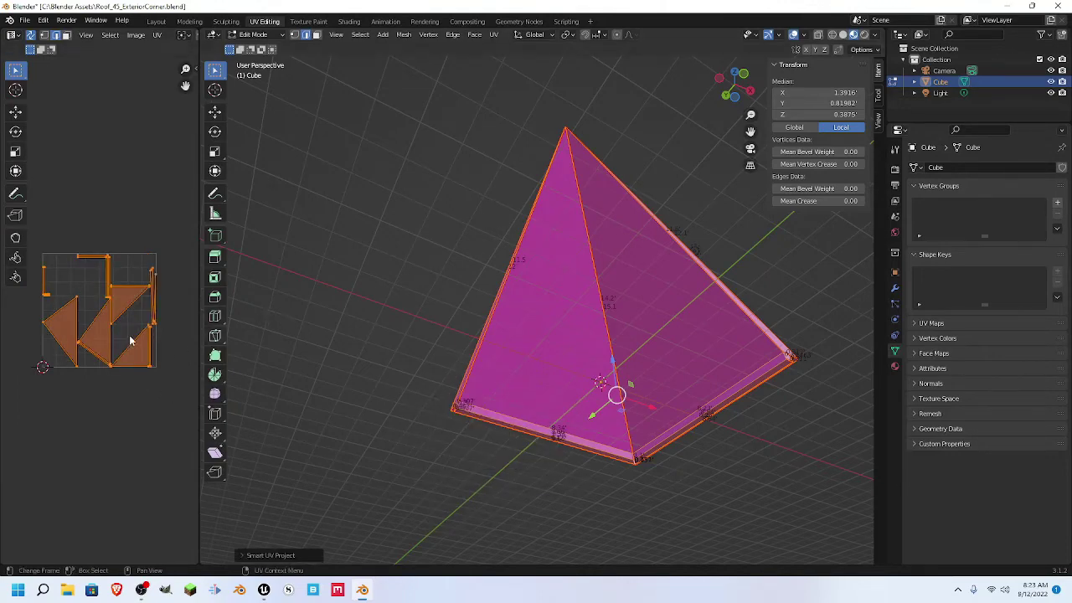
- Widen the UV editor and move the triangular UV islands of both outer roof faces below the UV square
left_click_drag(201, 318, 442, 318)
middle_click_drag(671, 199, 505, 304)
left_click(617, 369)
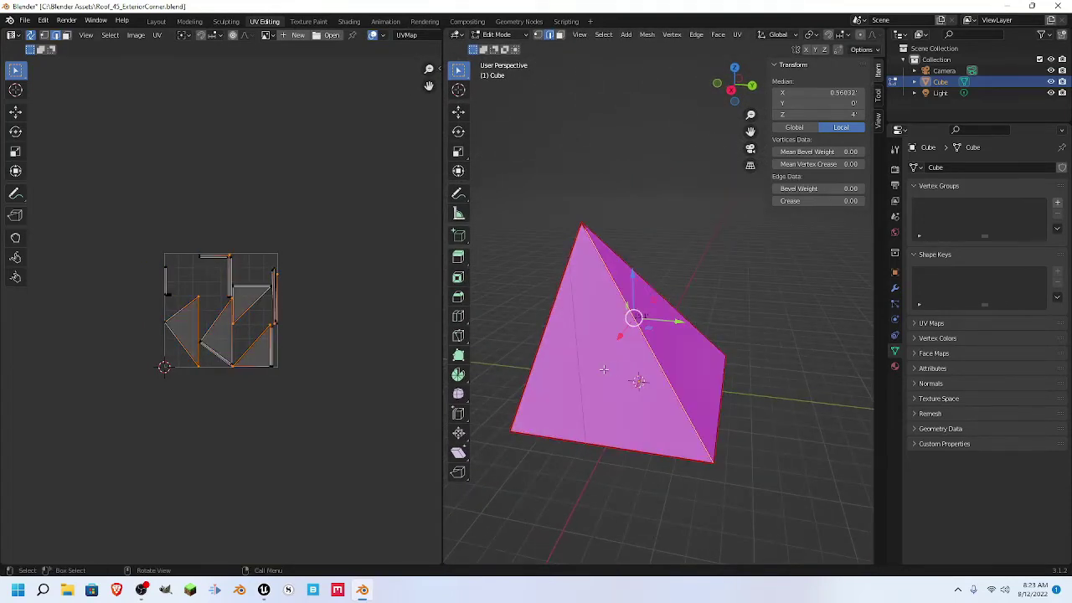
left_click(603, 368)
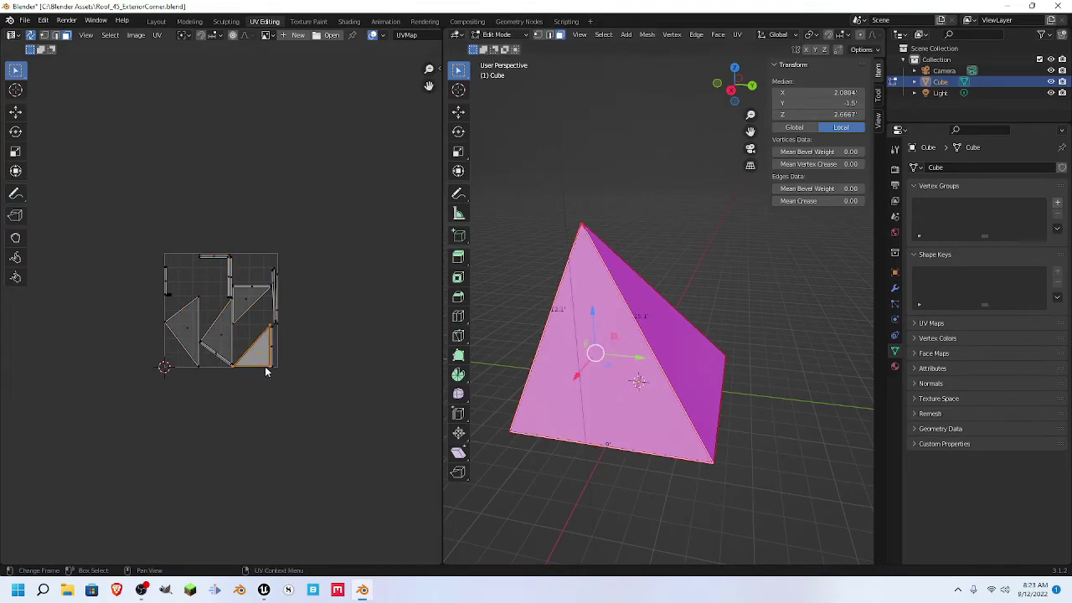
key("g")
left_click(268, 433)
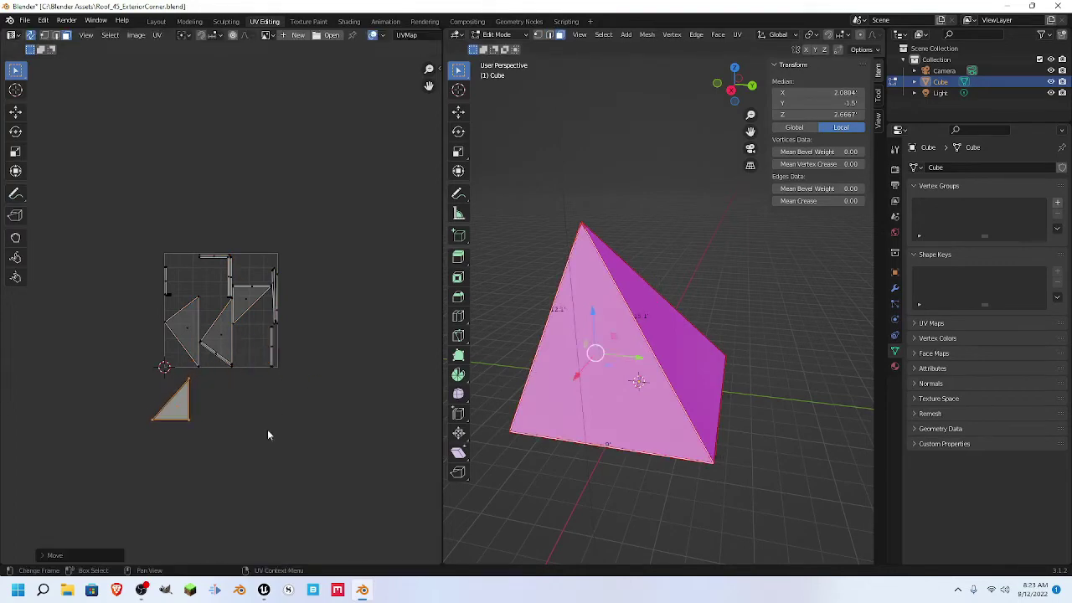
left_click(699, 332)
key("g")
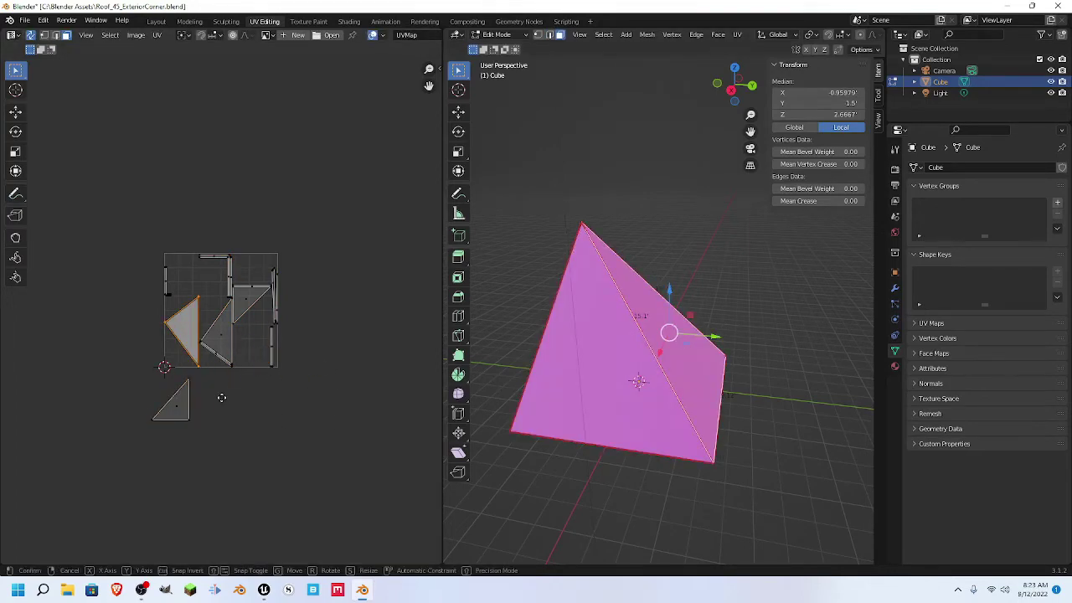
left_click(254, 466)
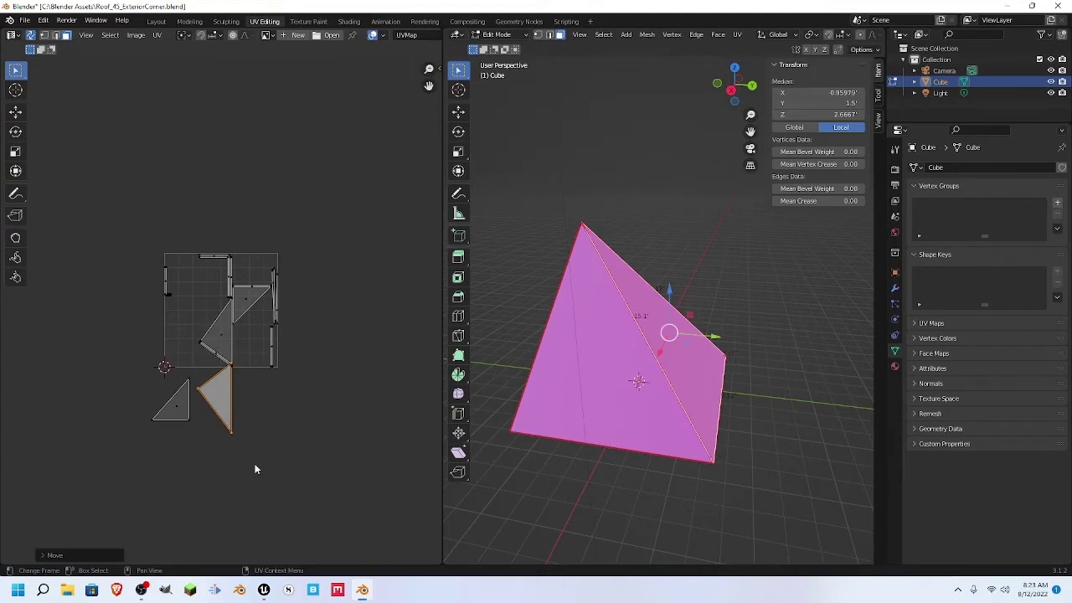
- Rotate the second roof face's UV island until its short side is horizontal and place it in the UV square's lower-left corner
left_click(583, 225)
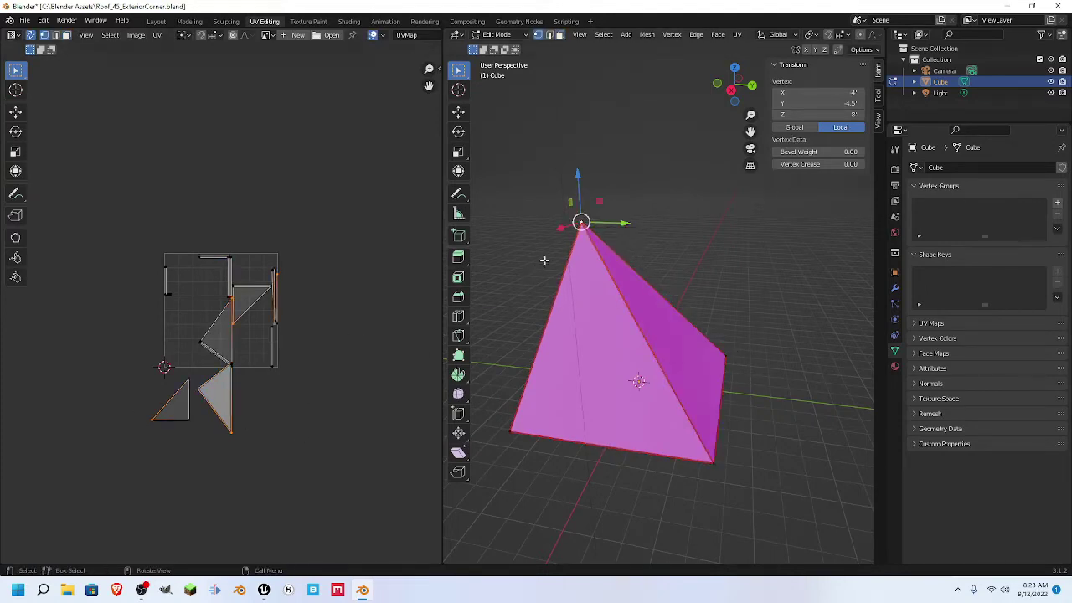
key("3")
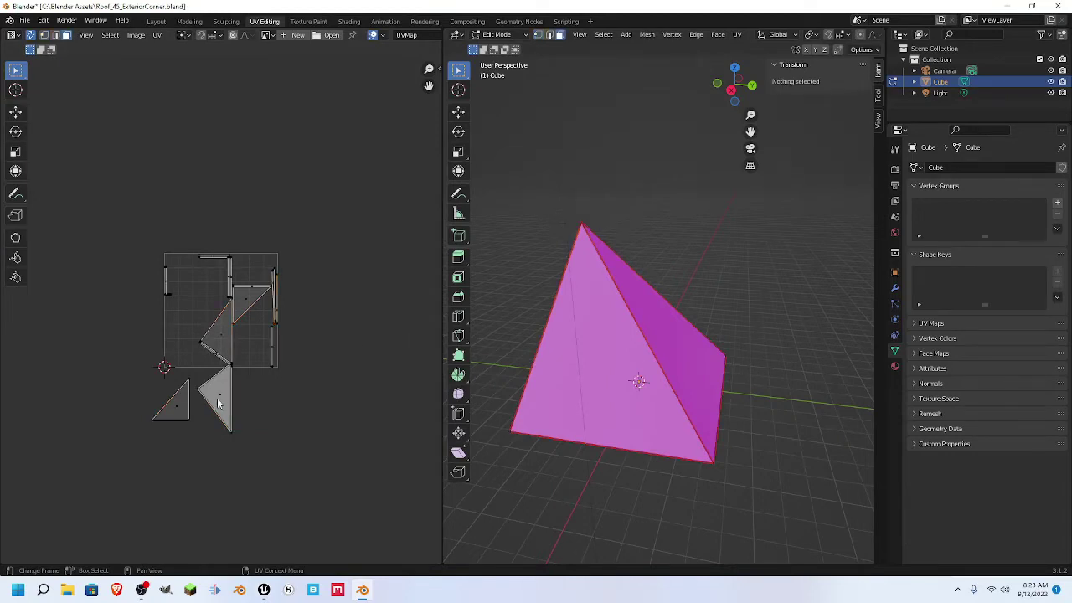
left_click(217, 402)
key("r")
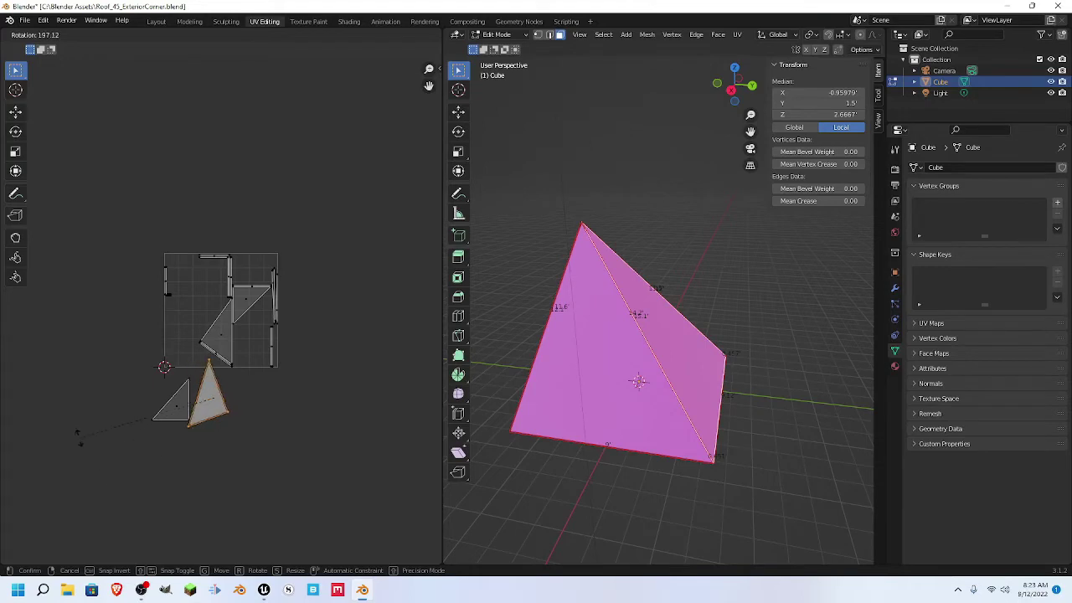
left_click(77, 392)
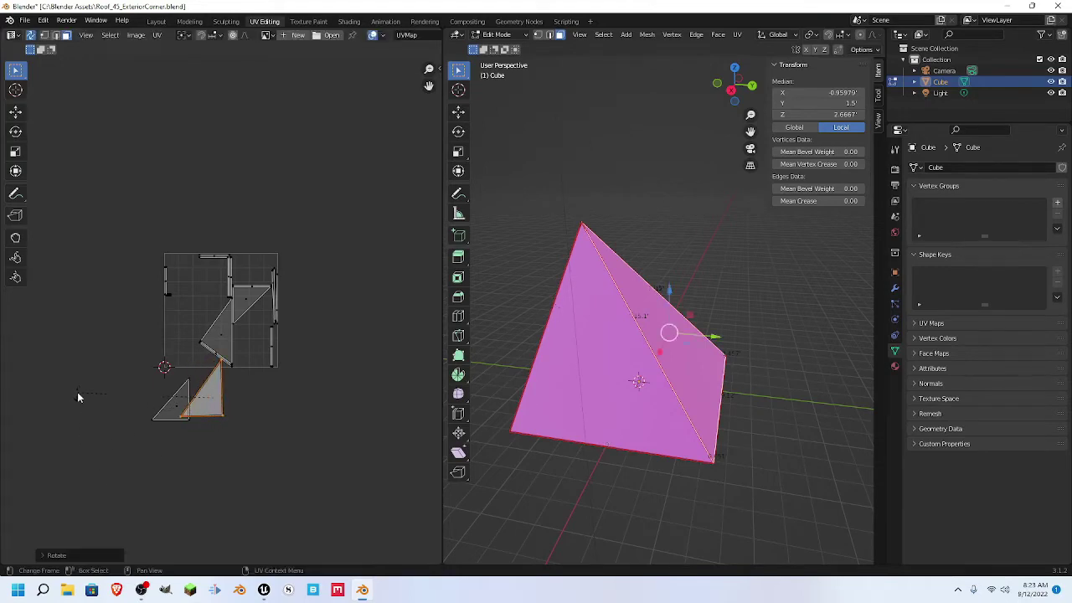
key("g")
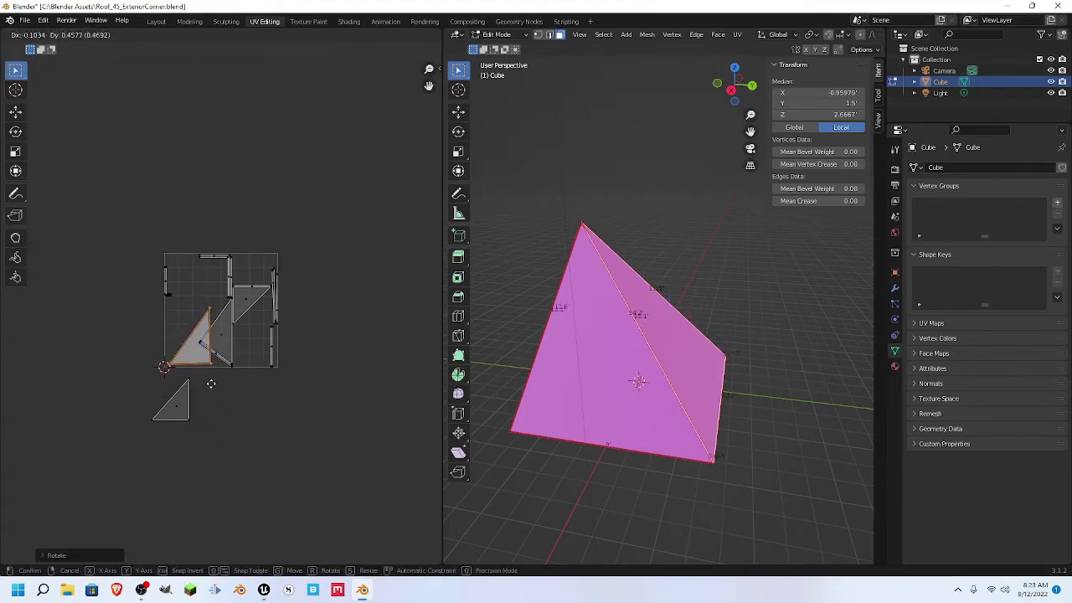
left_click(206, 384)
- Rotate the first roof face's UV island about a quarter turn clockwise and place it at the UV square's origin, overlapping the other island
left_click(179, 403)
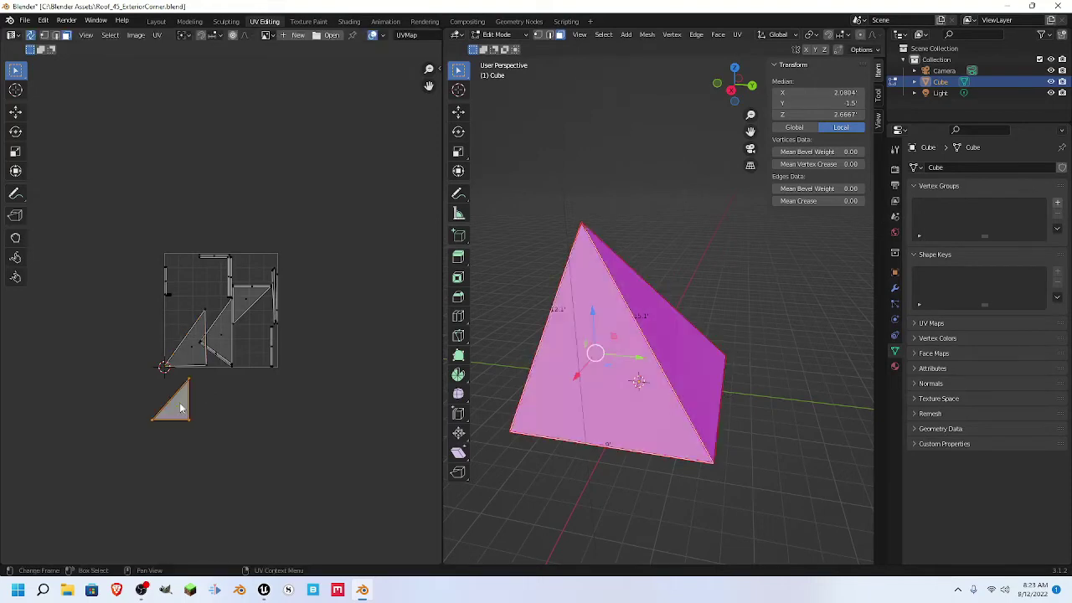
key("r")
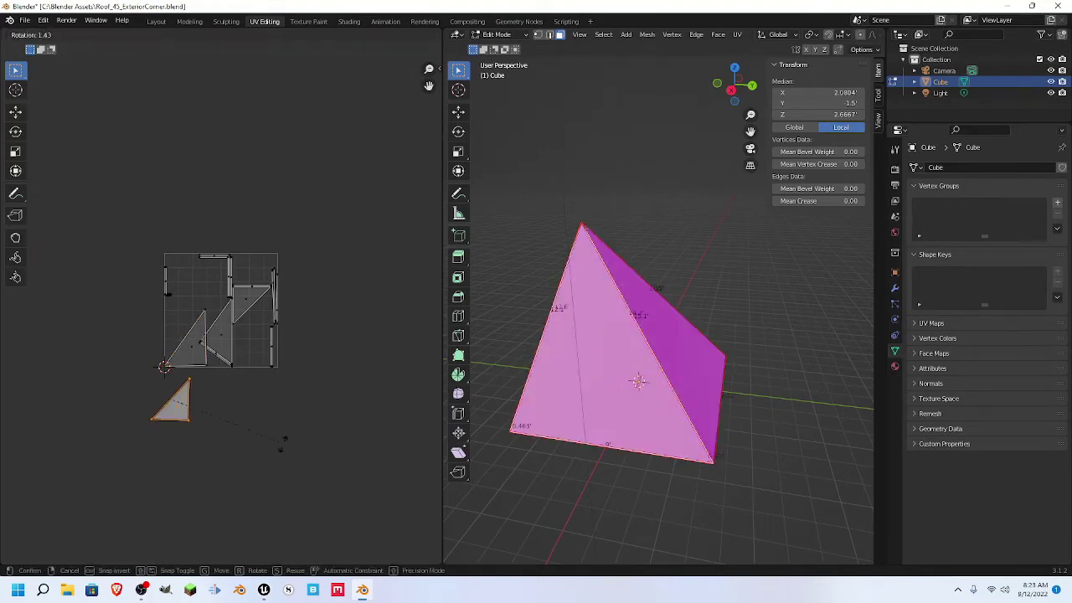
left_click(137, 489)
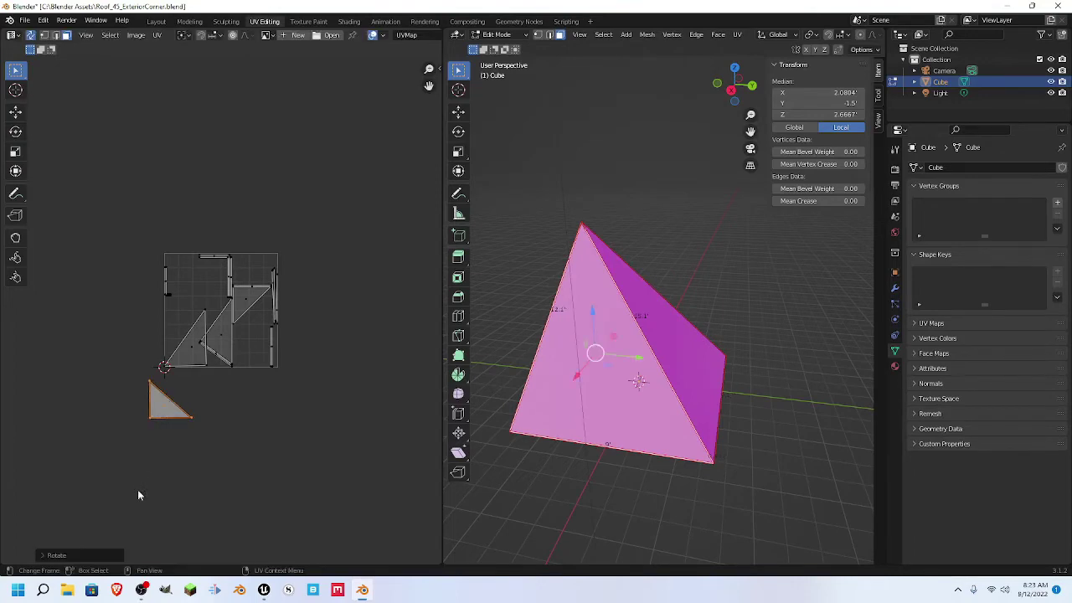
key("g")
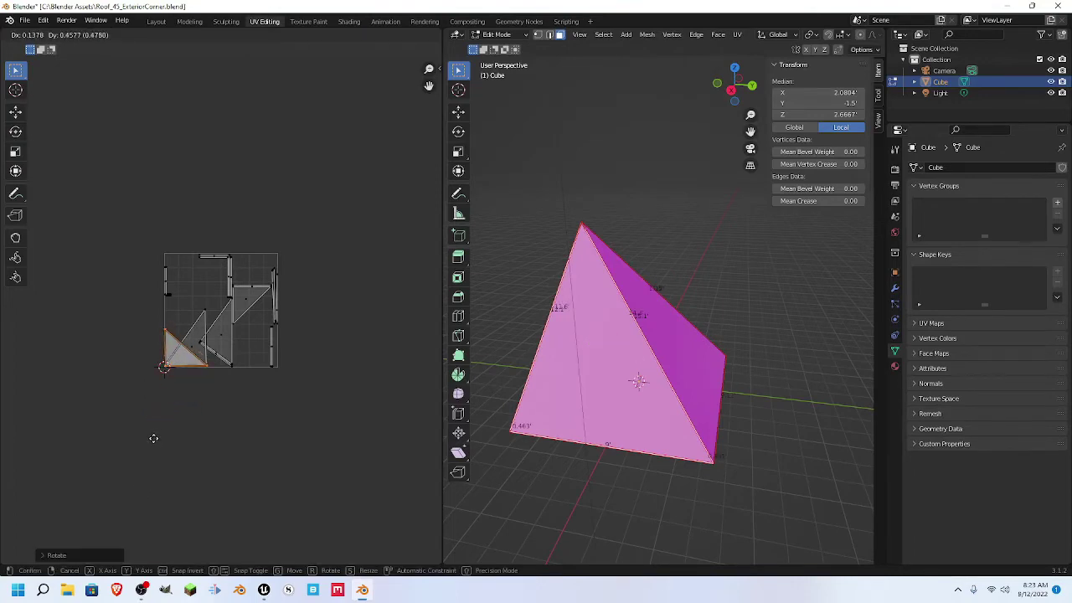
left_click(153, 442)
- Inspect the roof's apex vertex up close from several angles, with only that vertex selected
middle_click_drag(588, 410, 636, 378)
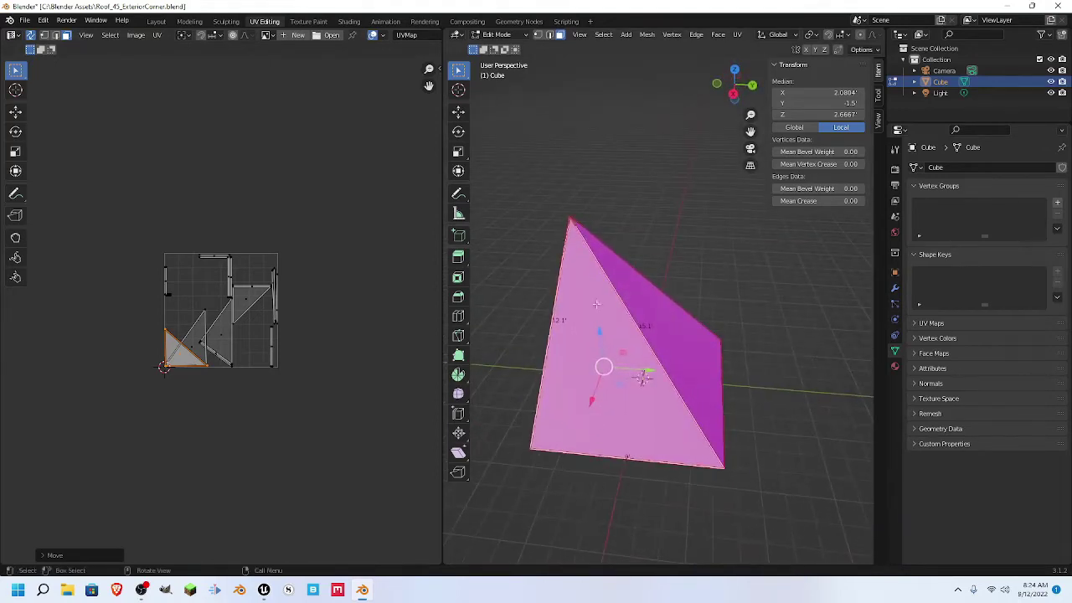
left_click(571, 224)
scroll(572, 226, "up", 3)
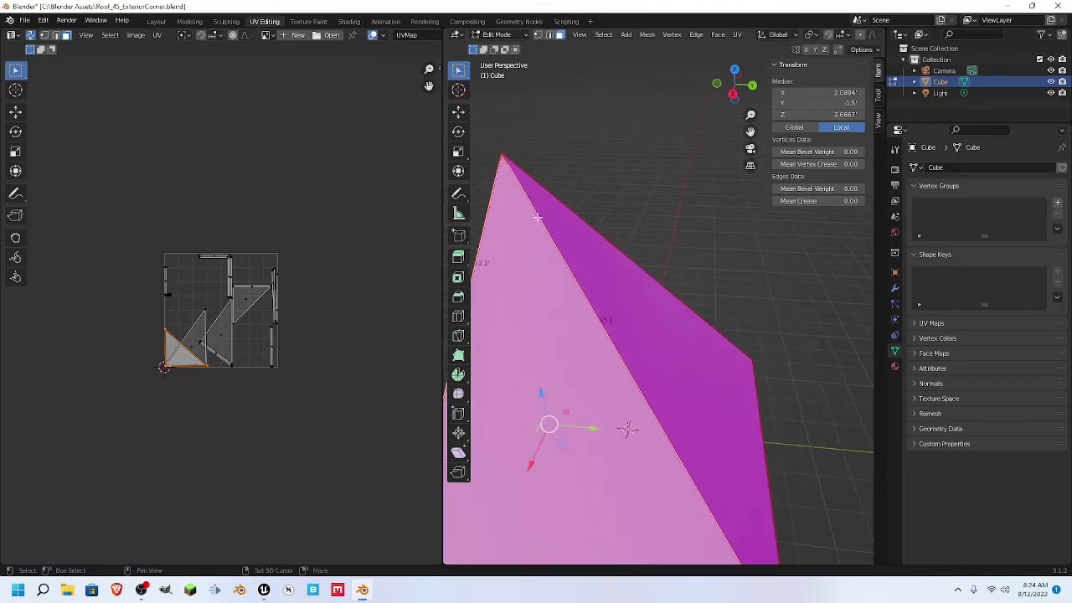
middle_click_drag(571, 226, 598, 399, "shift")
left_click(560, 408, "shift")
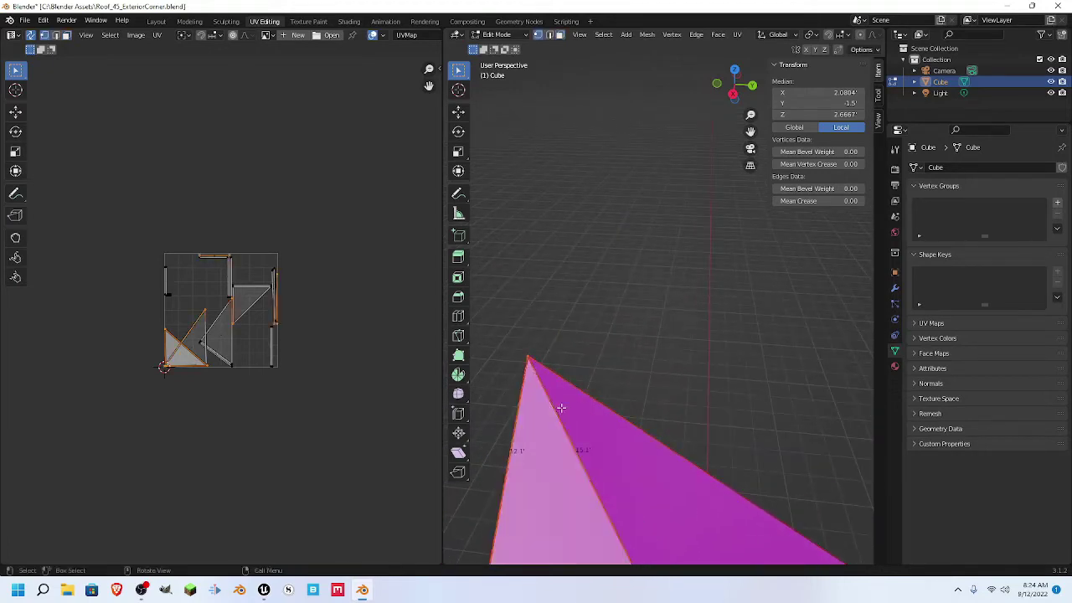
left_click(529, 366)
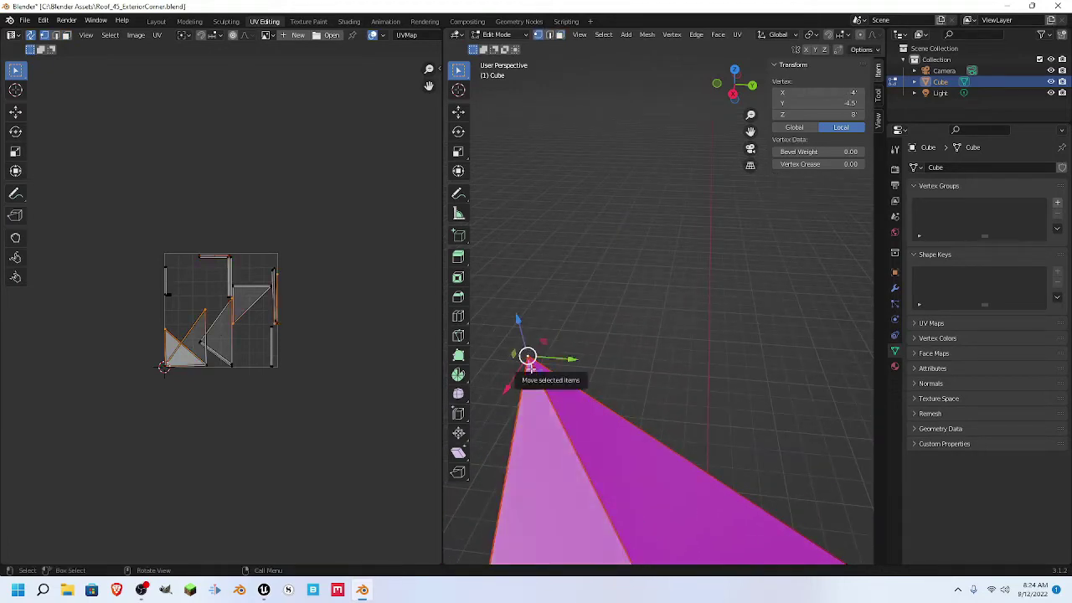
middle_click_drag(529, 366, 548, 350)
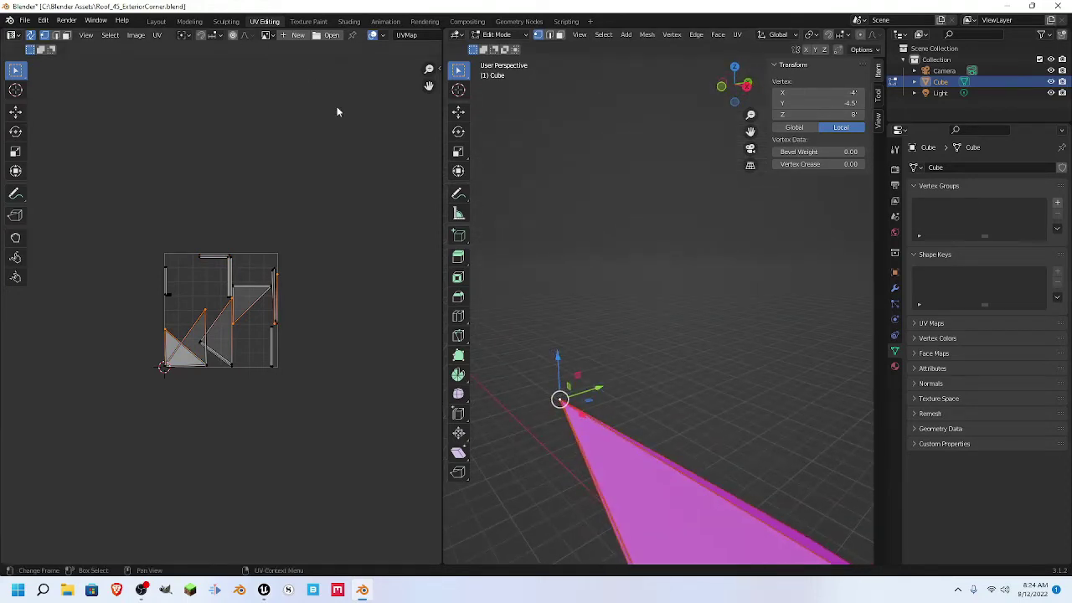
- Run the Delete Loose cleanup on the entire mesh
key("a")
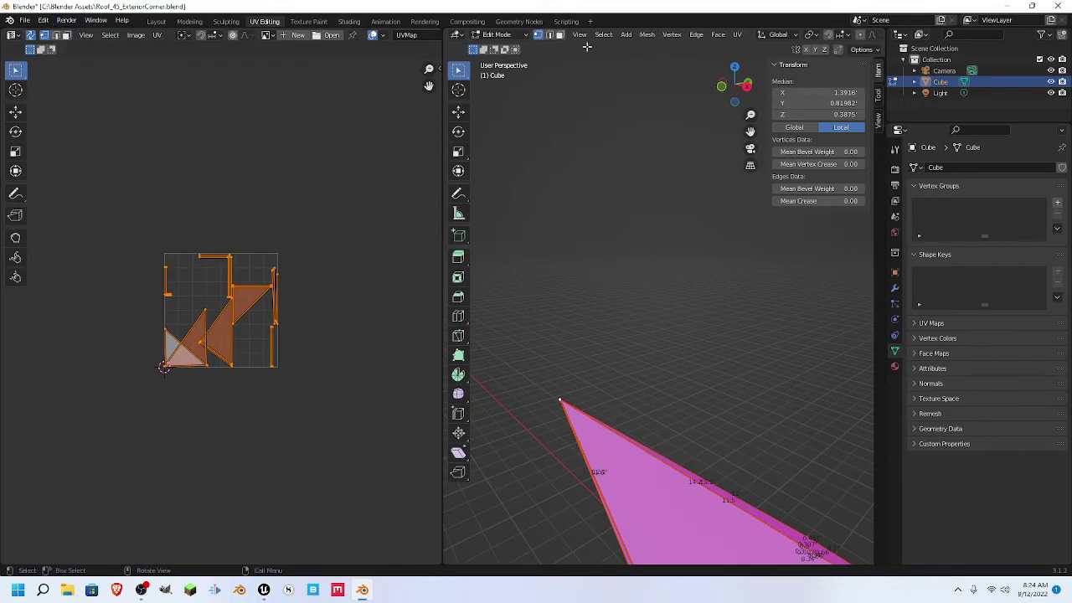
left_click(649, 35)
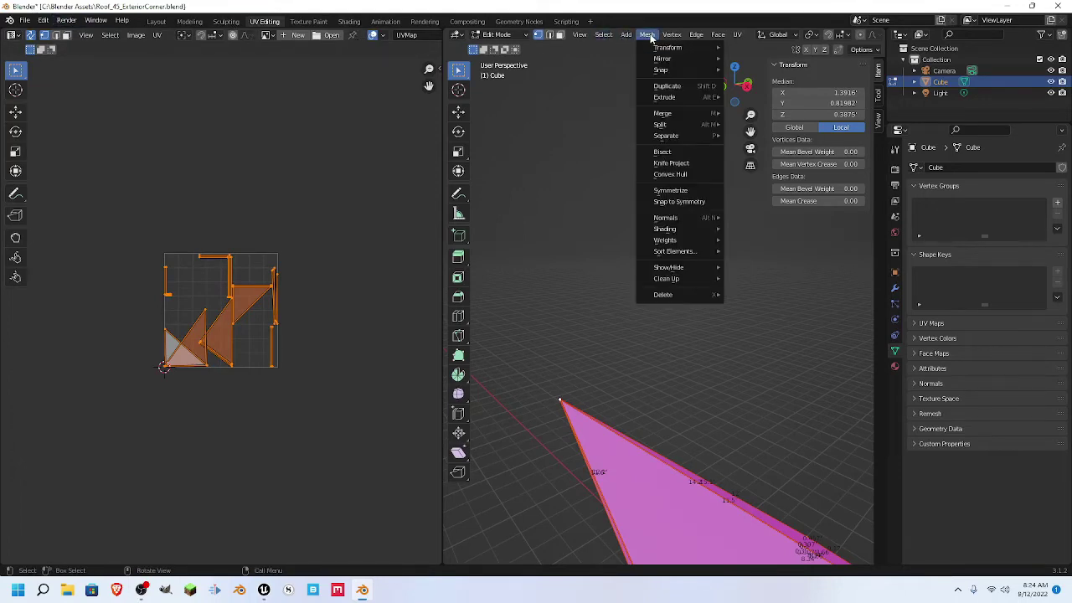
mouse_move(668, 283)
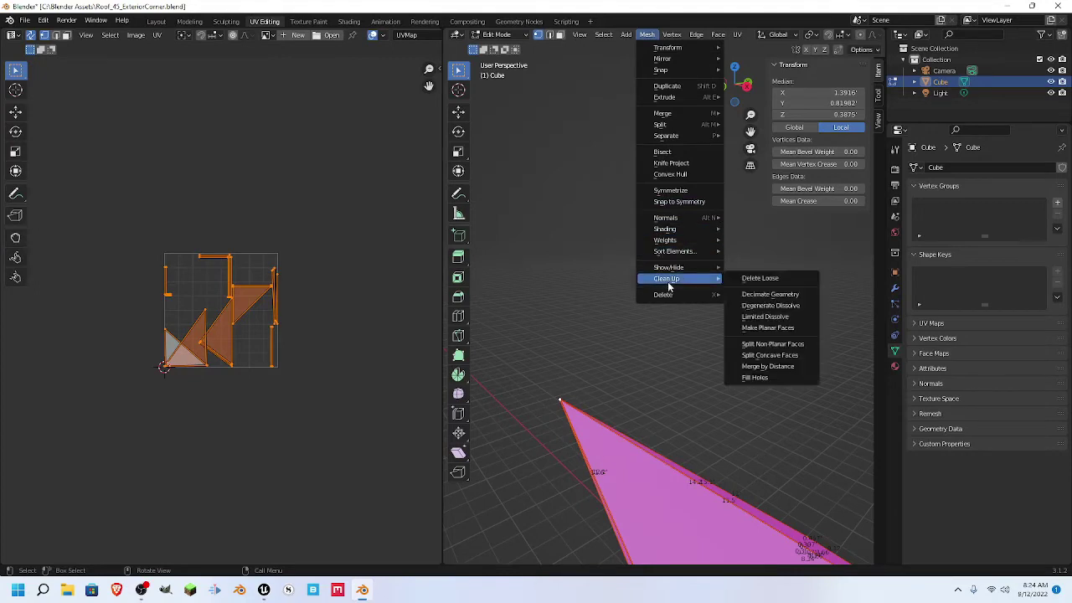
left_click(758, 279)
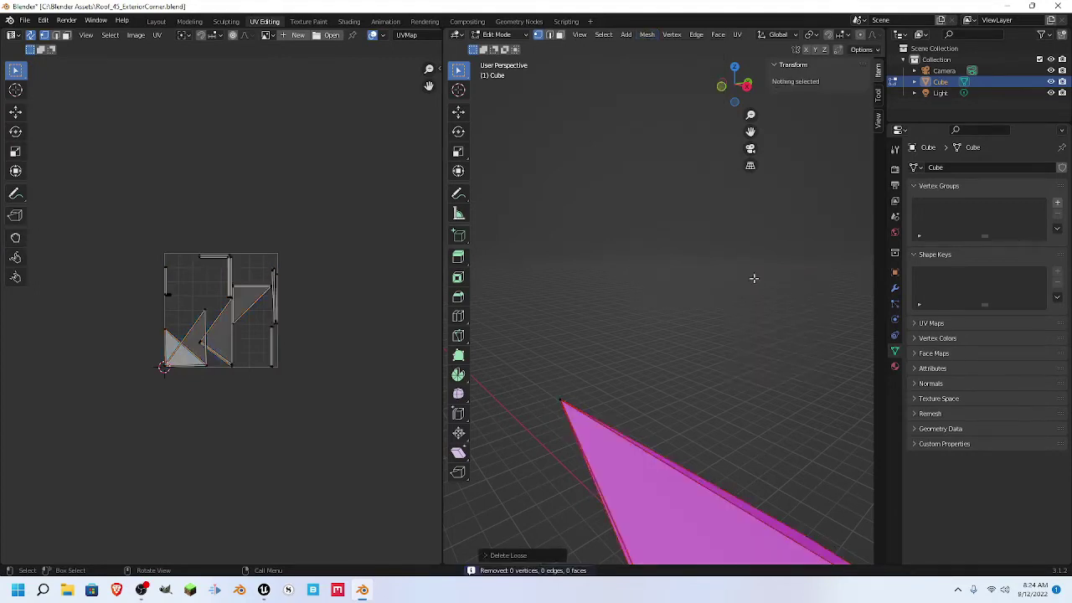
- Unwrap the entire mesh again with Smart UV Project, using a 66° angle limit and 0.020 island margin
key("a")
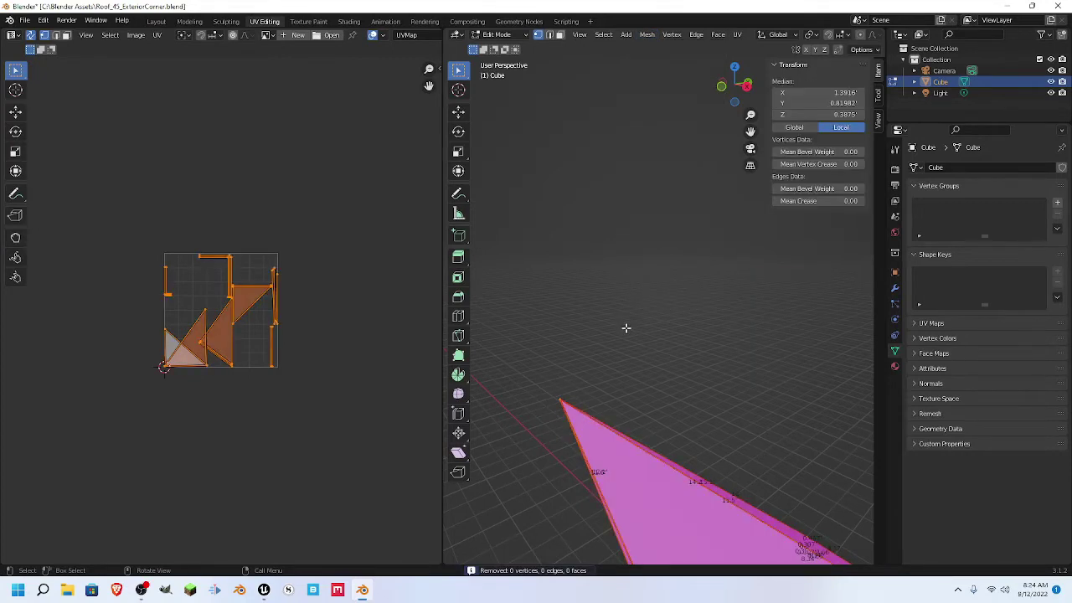
key("u")
left_click(626, 328)
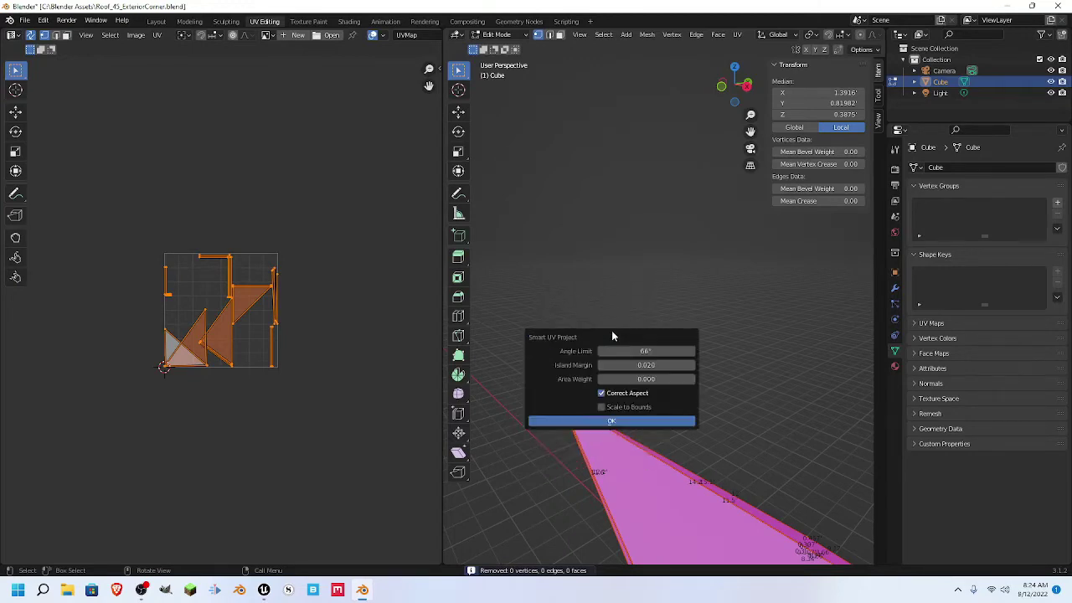
left_click(618, 421)
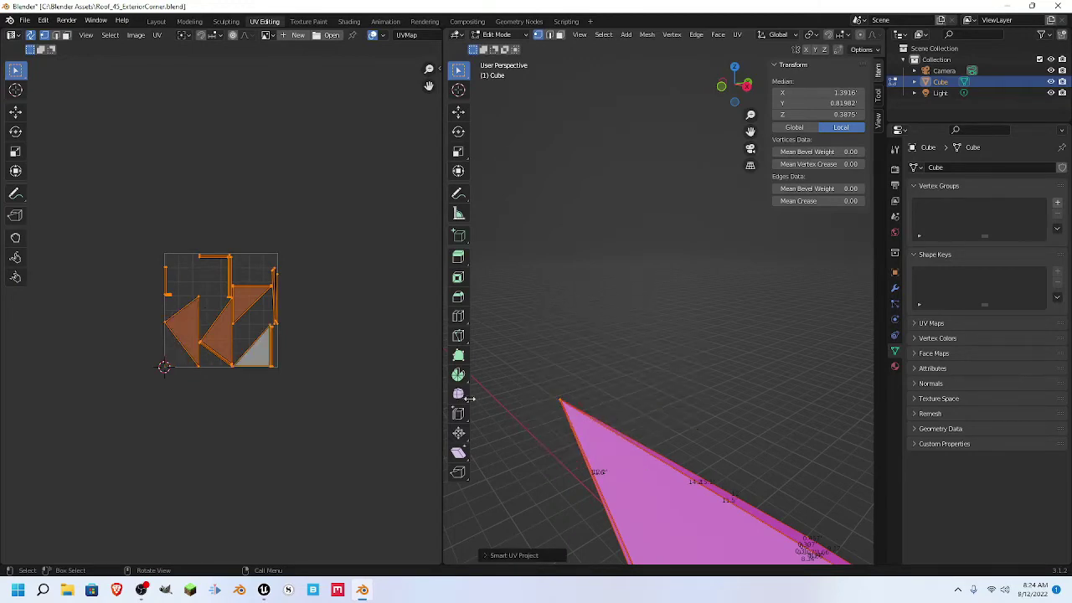
- Examine both outer roof faces and the apex vertex to match them with their triangular islands in the UV layout
middle_click_drag(689, 407, 616, 400)
middle_click_drag(663, 430, 675, 246, "shift")
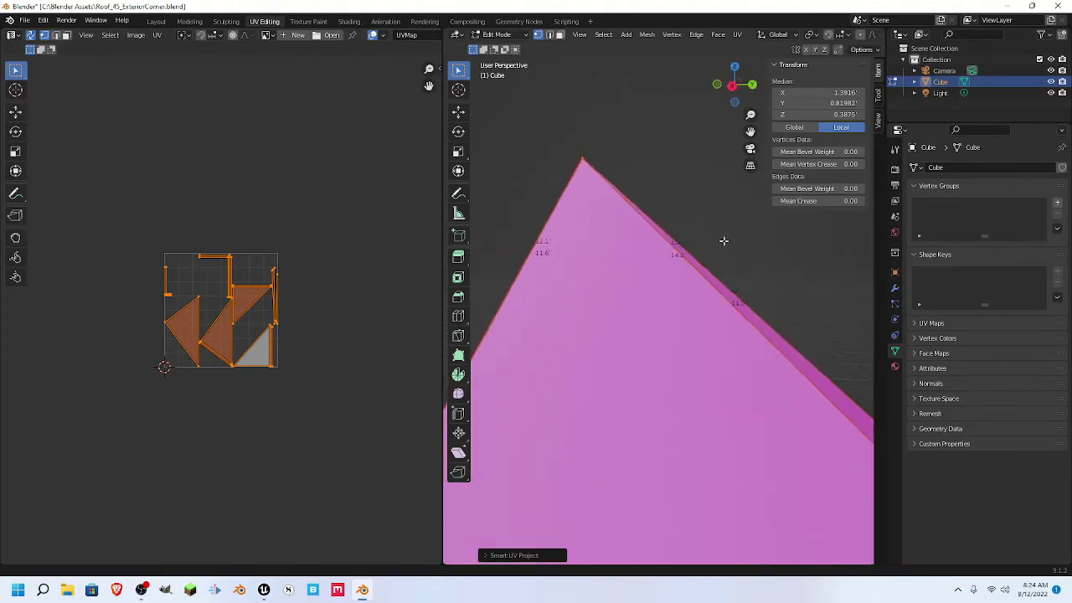
left_click(253, 362)
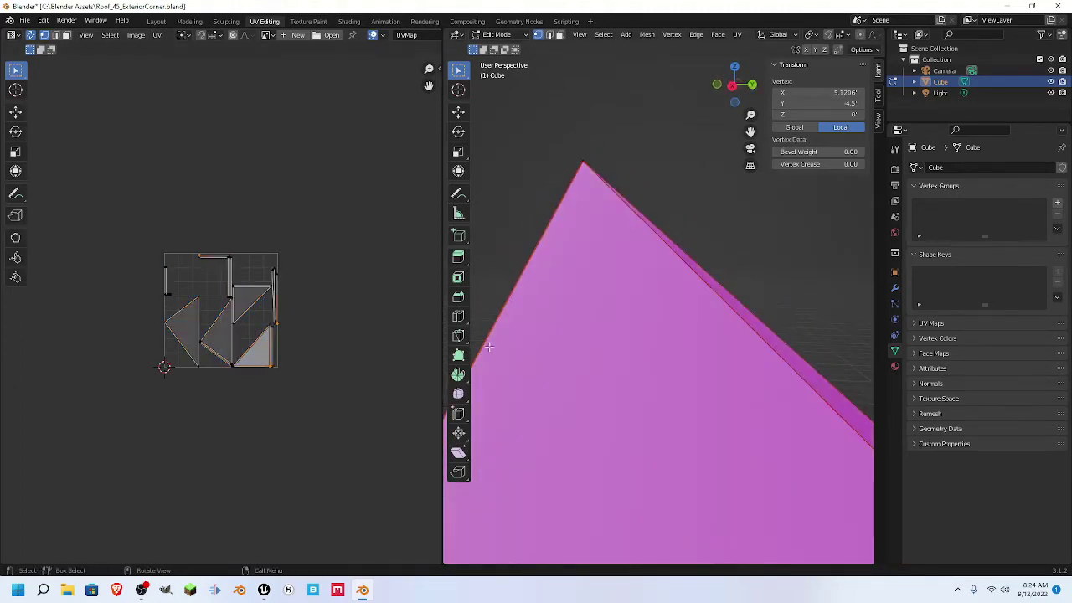
left_click(253, 362)
scroll(628, 304, "down", 6)
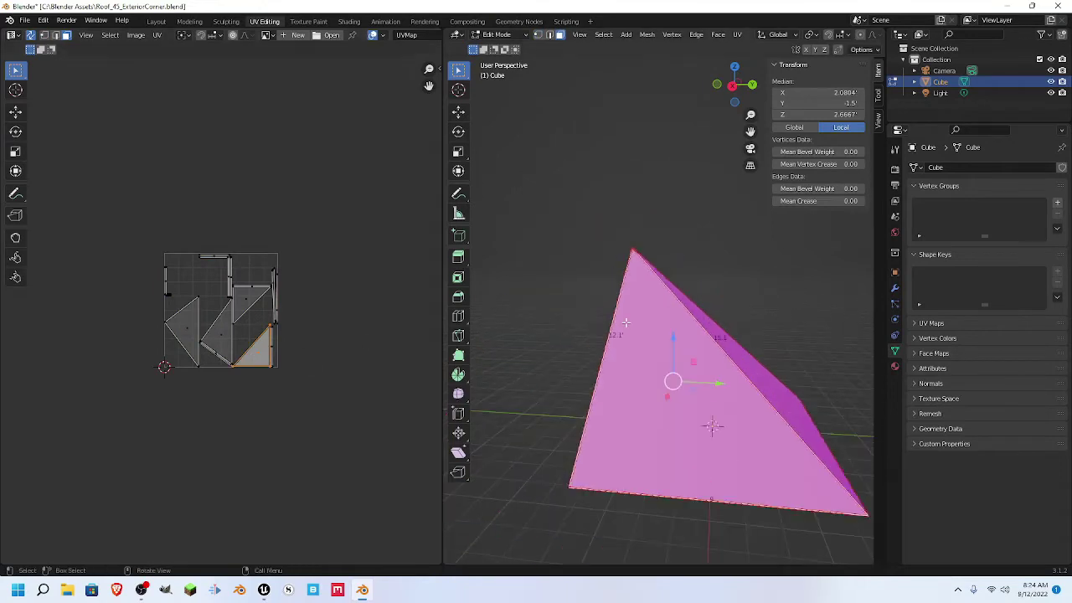
middle_click_drag(641, 323, 664, 338)
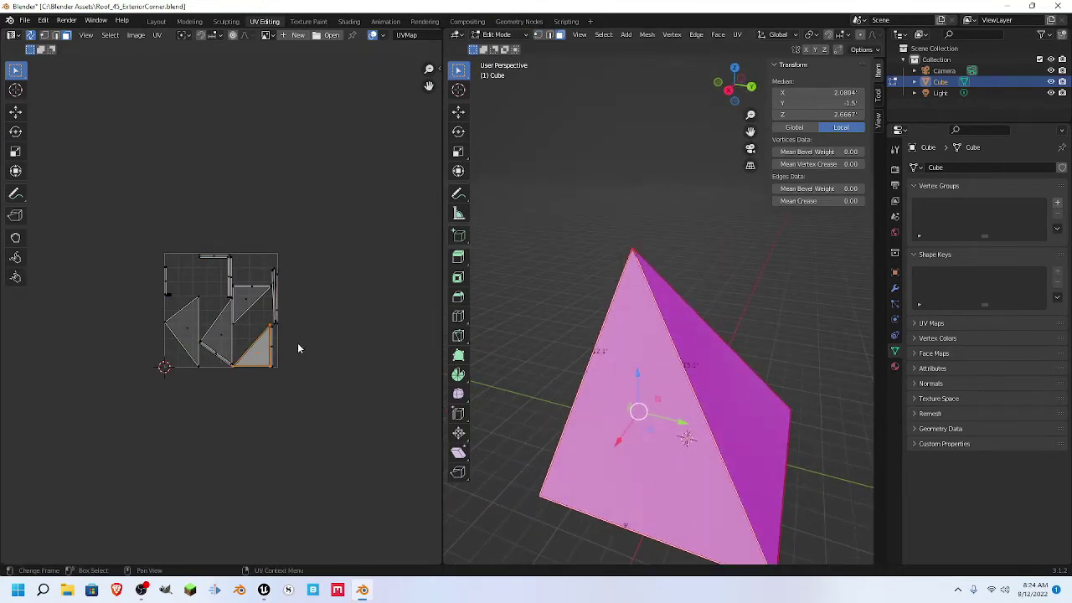
left_click(186, 323)
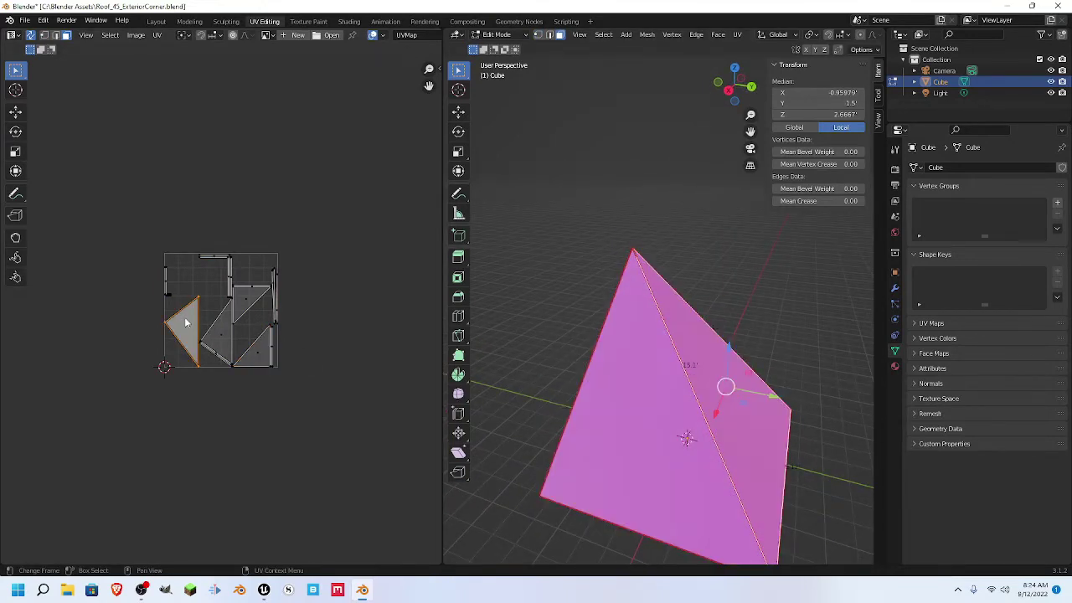
left_click(198, 368)
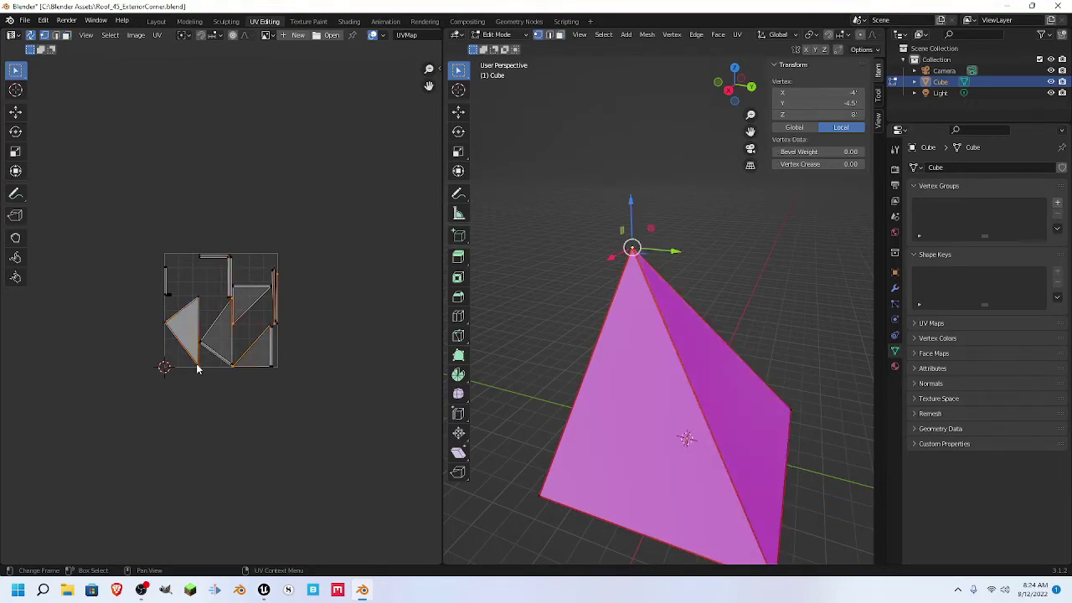
- Rotate the second roof face's UV island about 217° so its short side lies horizontal, and place it at the UV square's lower-left corner
left_click(181, 324)
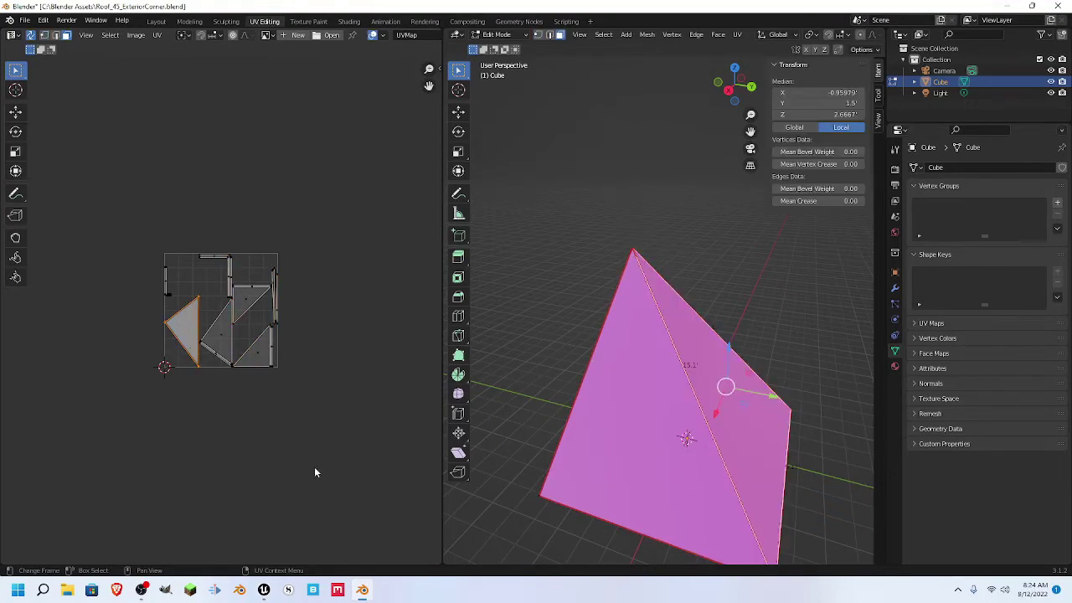
key("r")
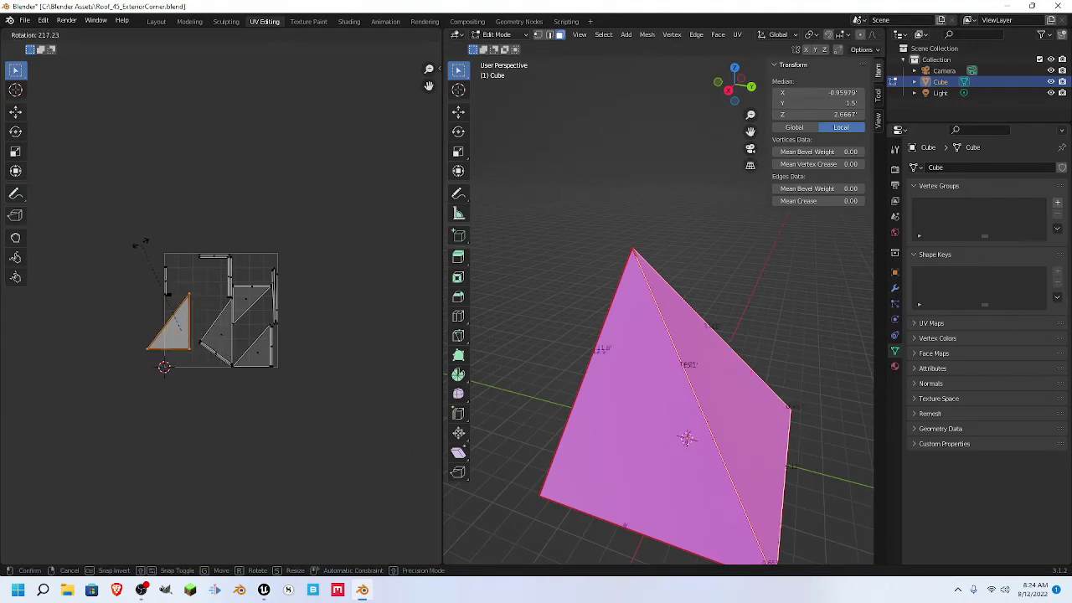
left_click(141, 246)
key("g")
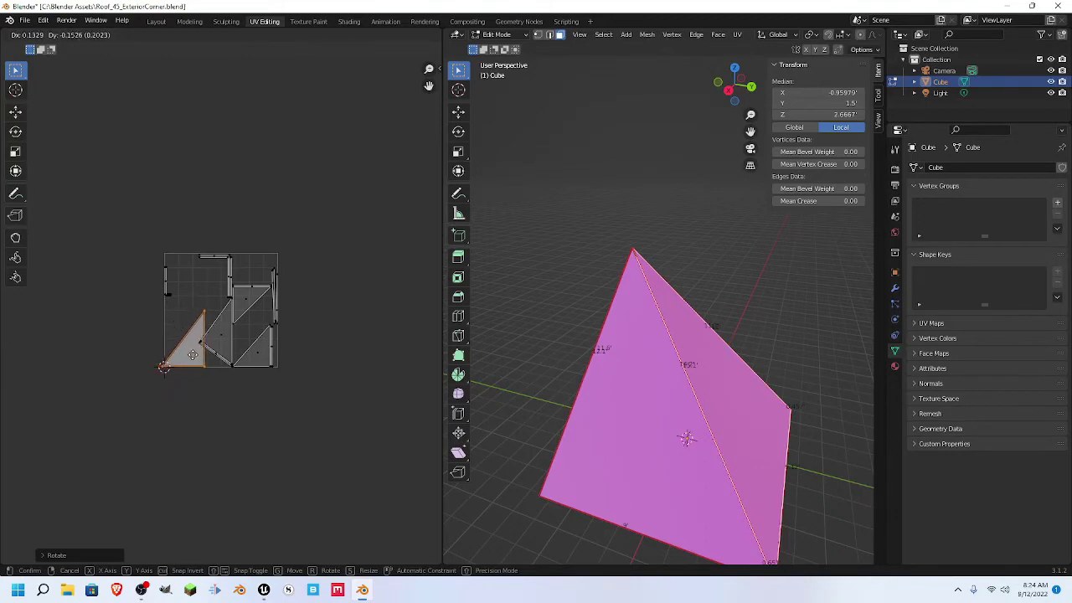
left_click(199, 359)
scroll(178, 428, "up", 6)
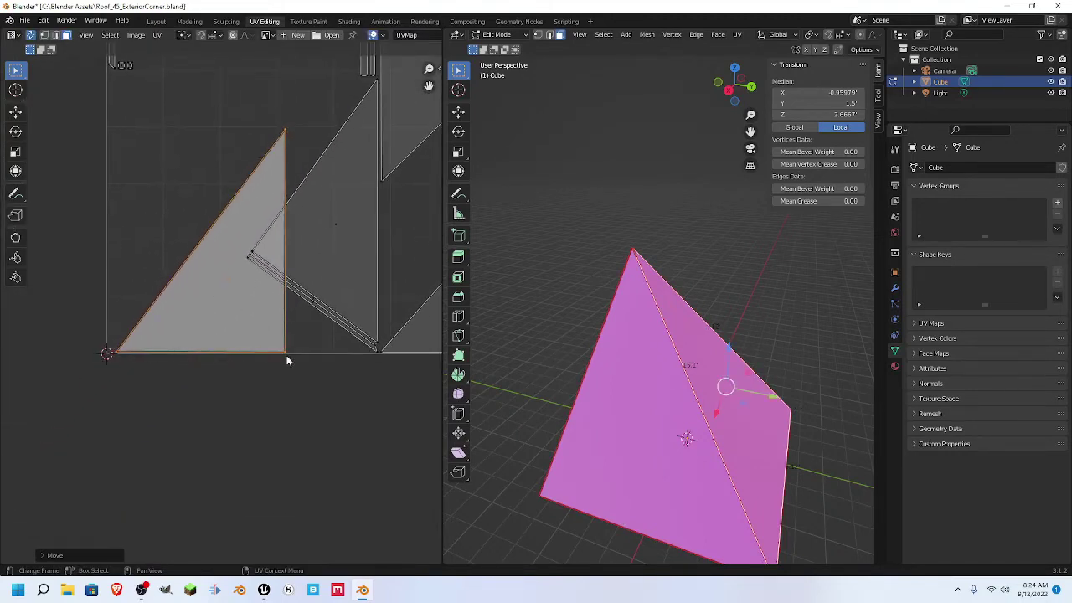
middle_click_drag(297, 304, 236, 438)
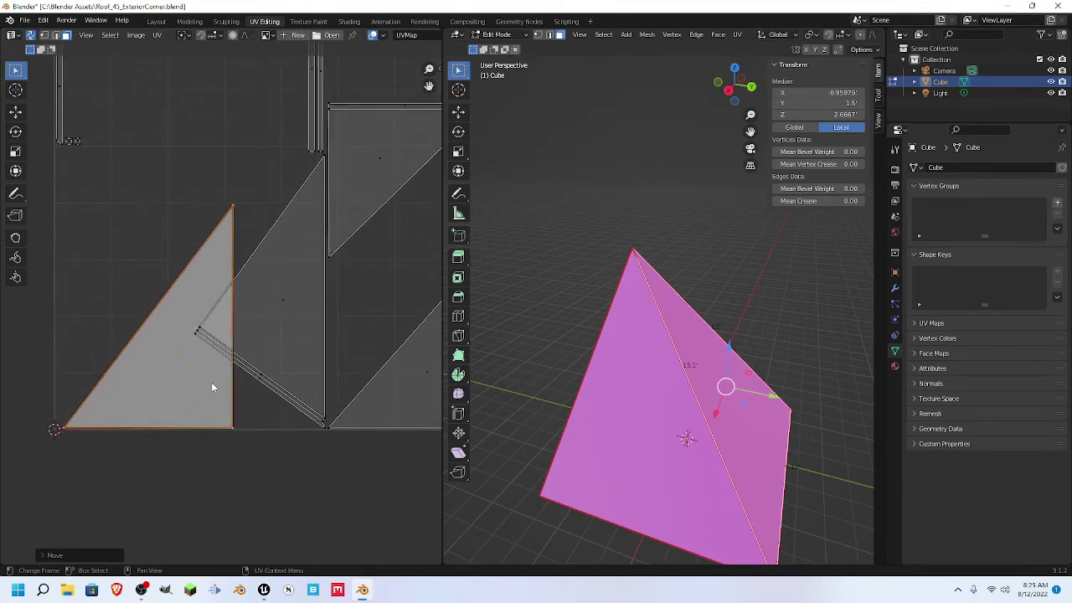
- Move the front roof face's UV island over the second face's island at the UV square's lower-left corner
scroll(326, 353, "down", 4)
left_click(345, 339)
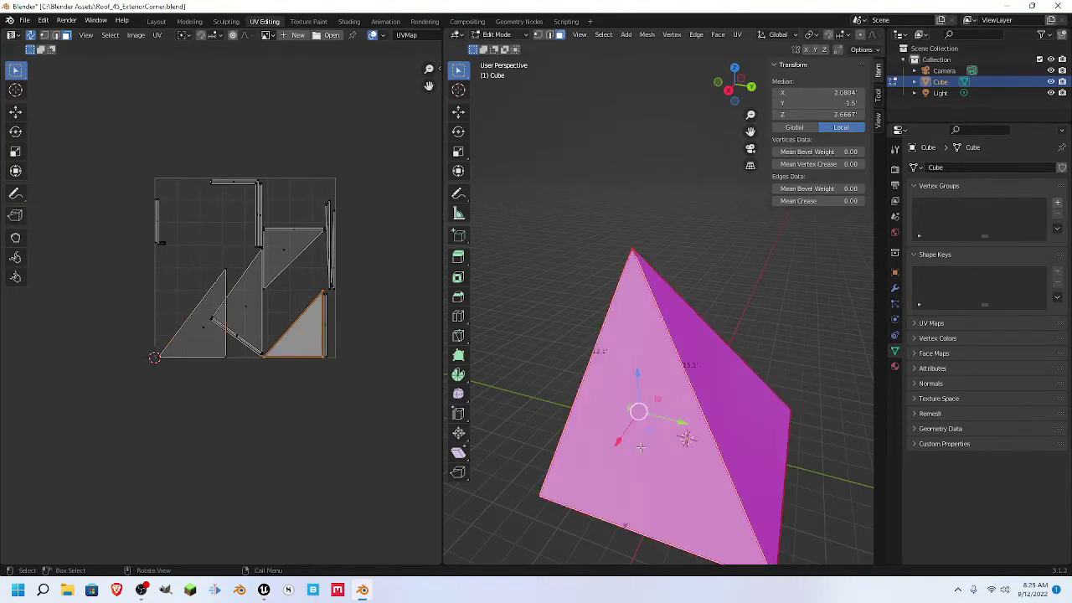
key("g")
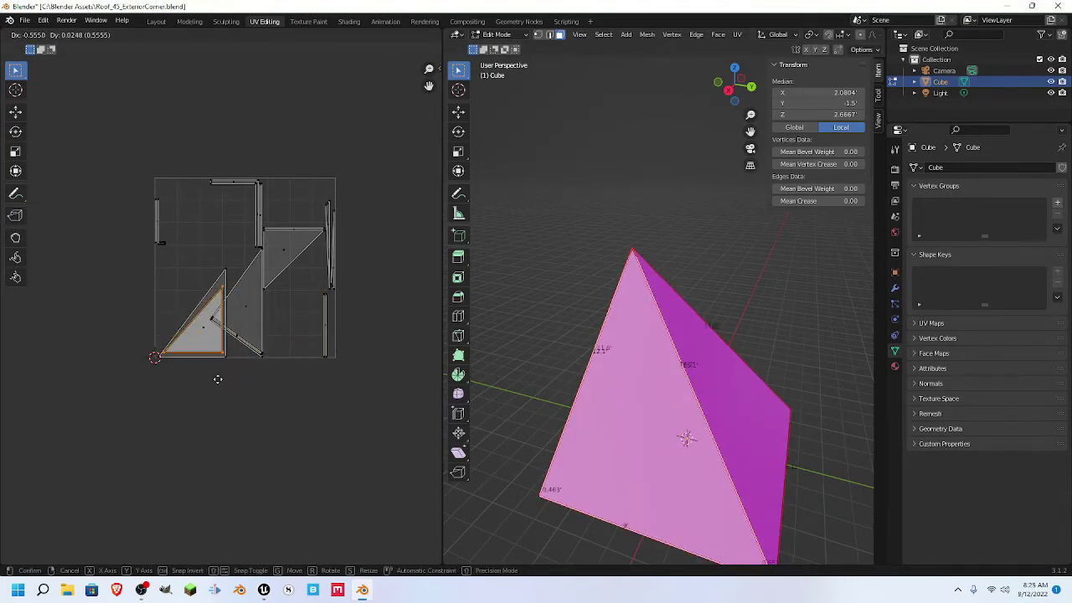
left_click(217, 379)
- Enlarge the front face's UV island uniformly by about 1.09 and 1.01, nudging it to match the other island's base
key("s")
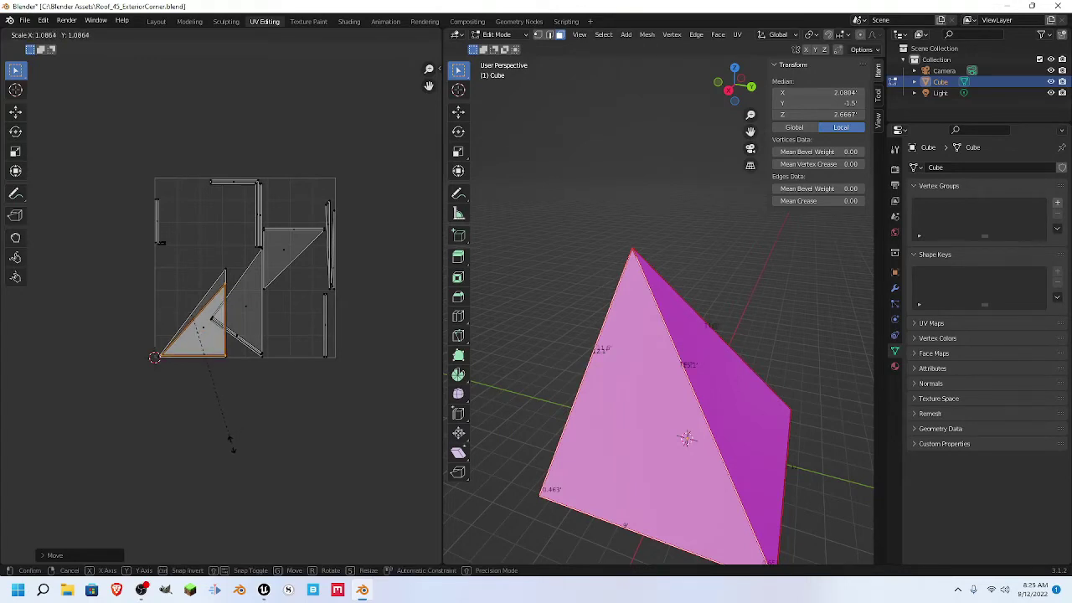
left_click(231, 450)
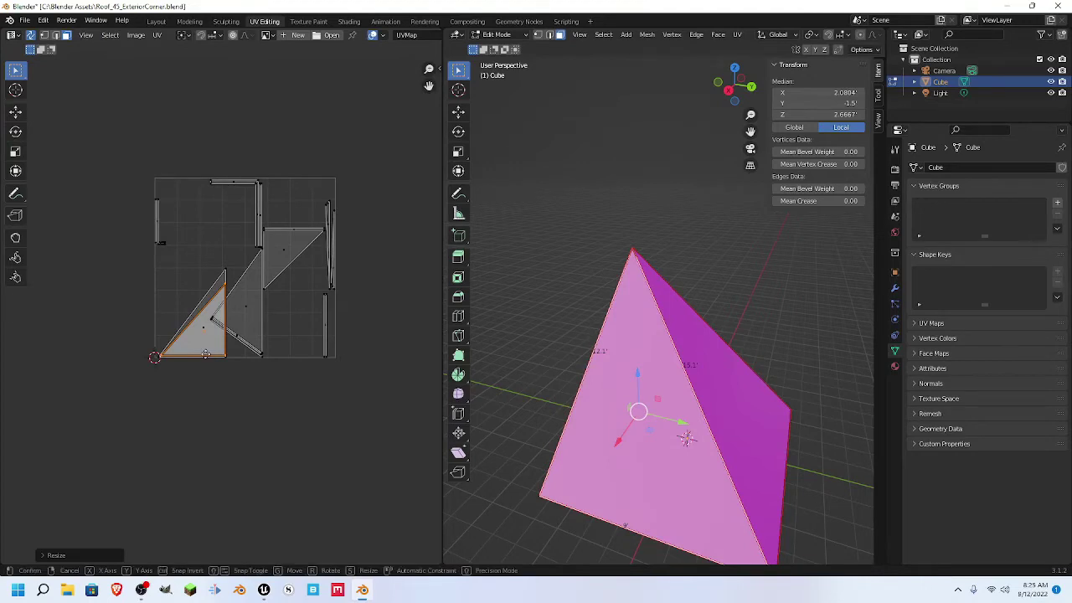
key("g")
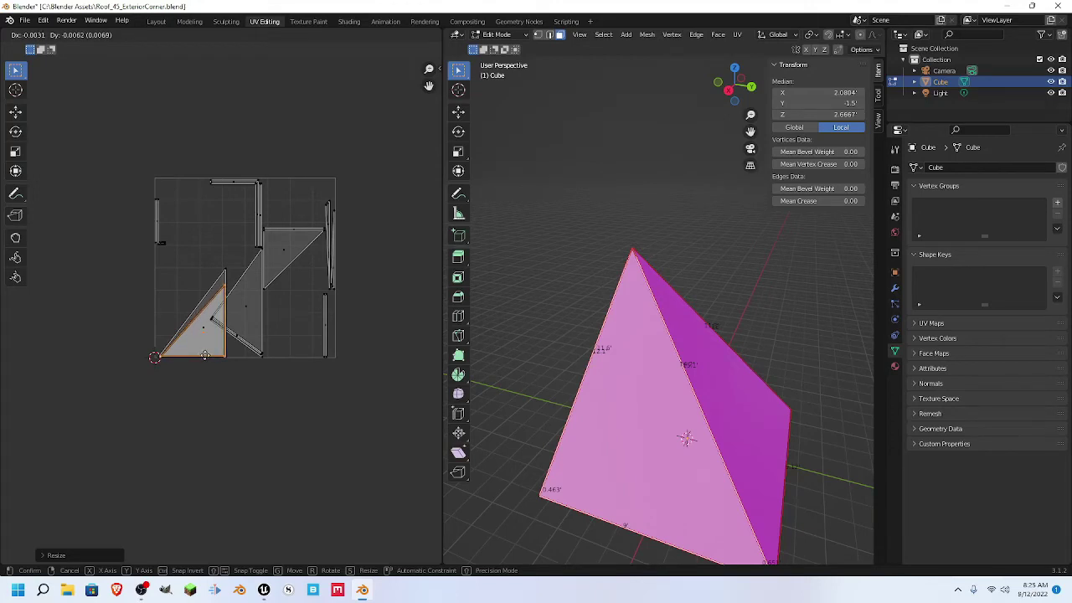
left_click(206, 358)
key("s")
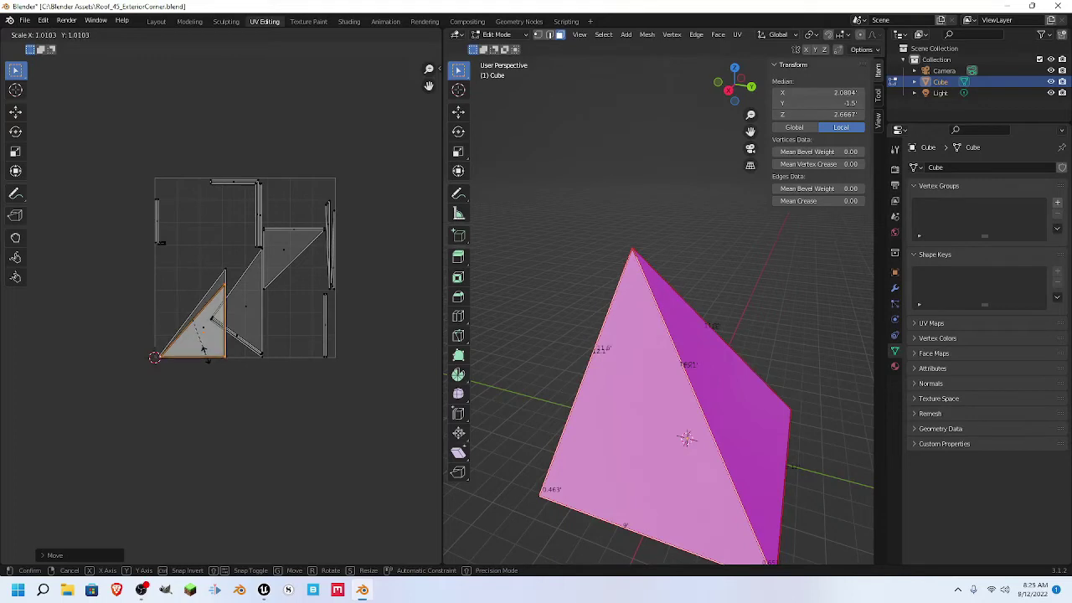
left_click(208, 360)
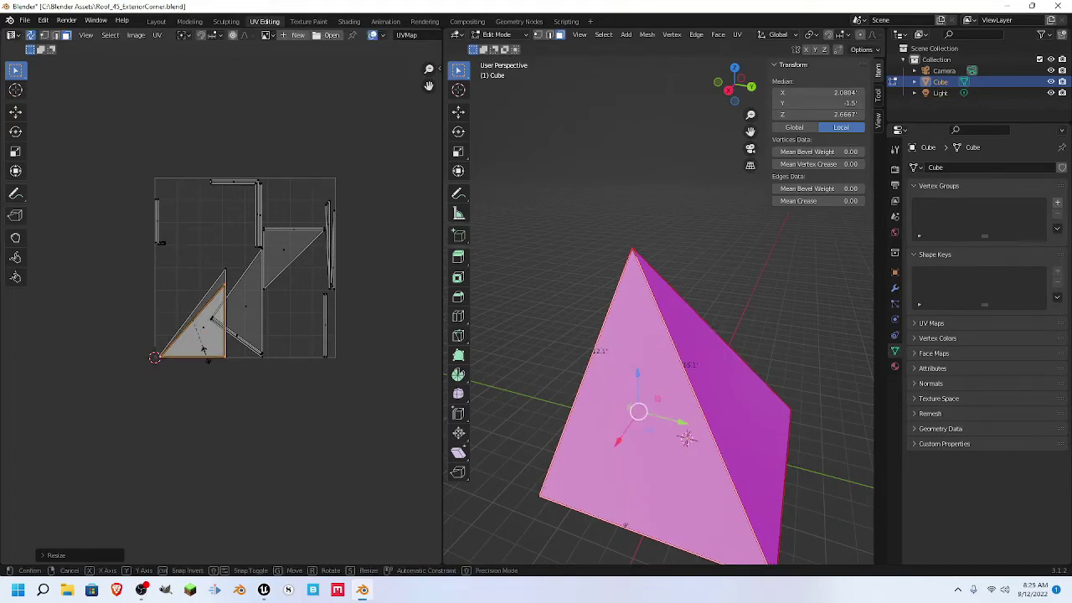
- Stretch the front face's UV island along Y by about 1.15 and 1.05, realigning it to match the other island's height
key("s")
key("y")
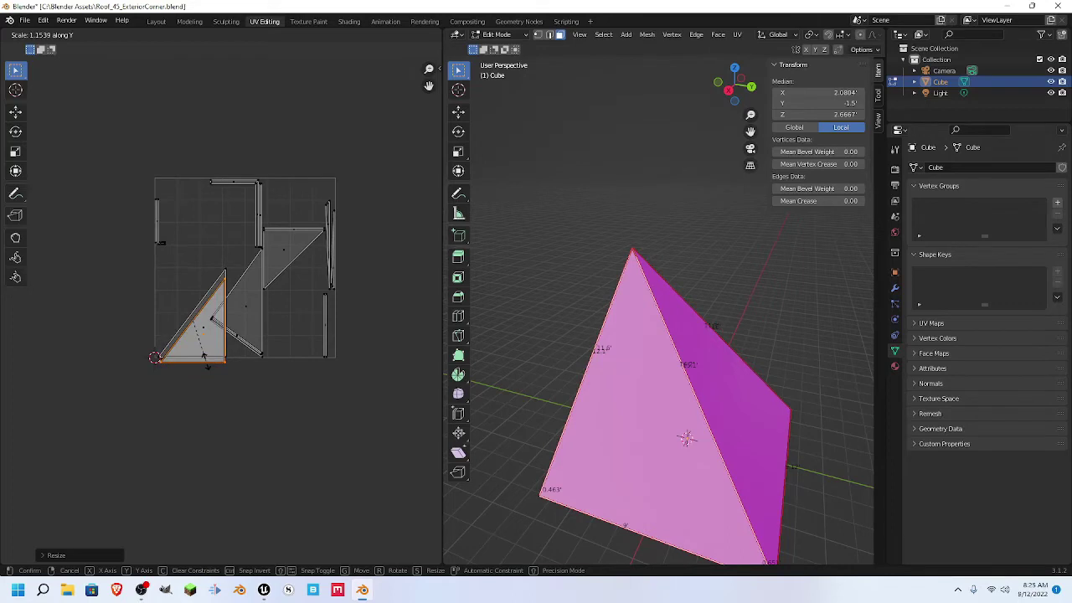
key("g")
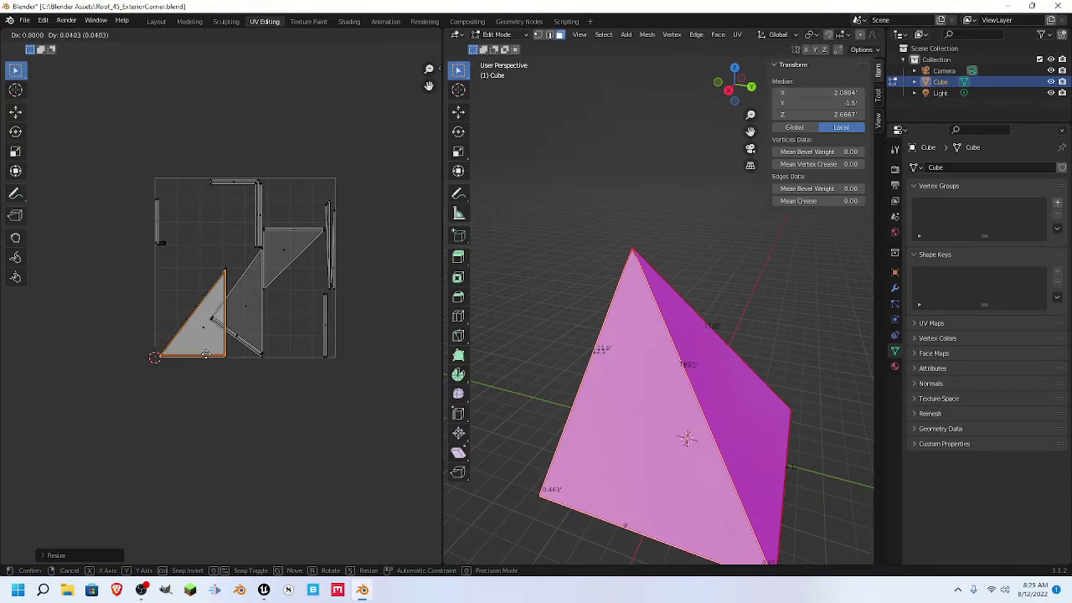
left_click(207, 357)
key("s")
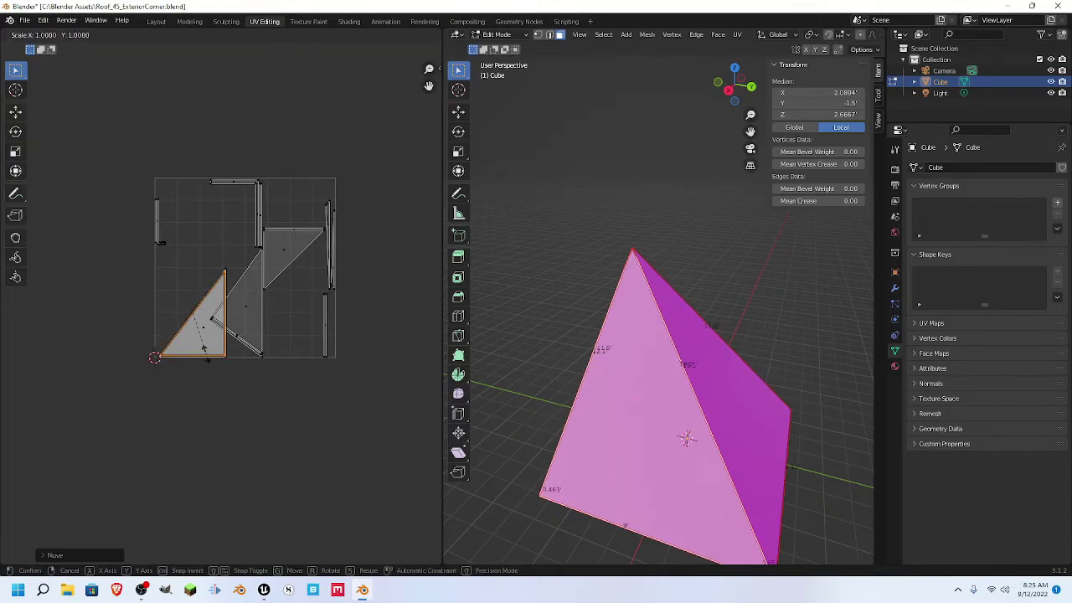
key("y")
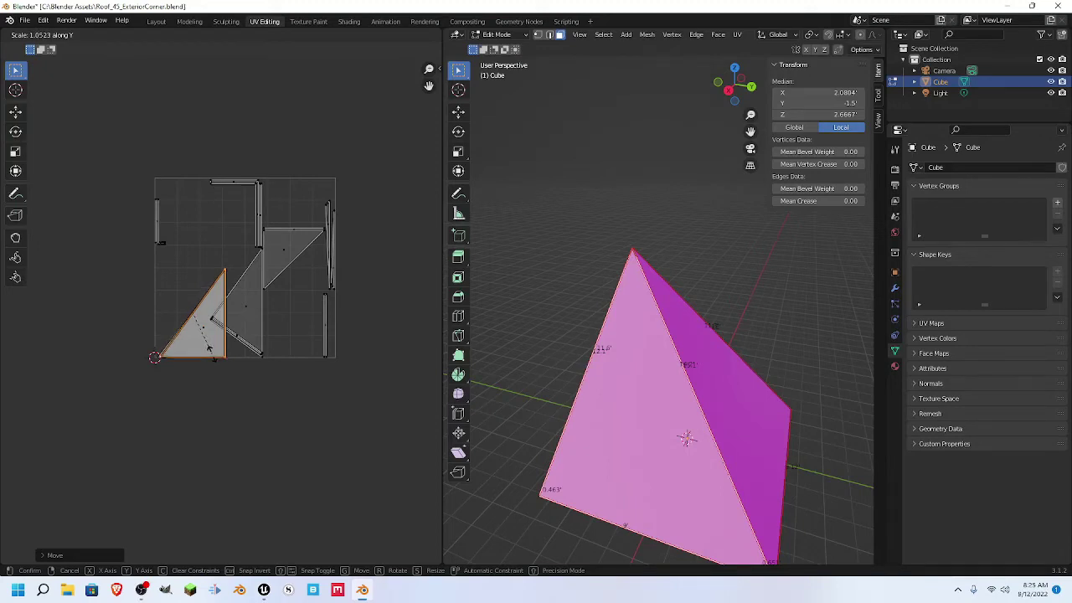
left_click(214, 359)
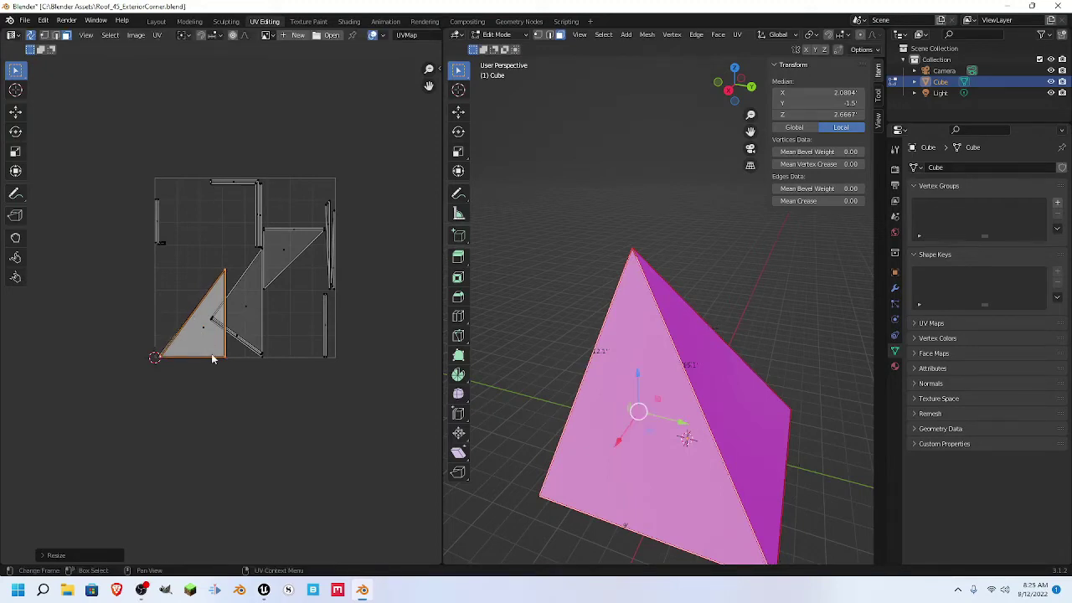
- Rotate the front face's UV island about -0.64° and enlarge it uniformly by about 1.02 to match the second face's island
key("r")
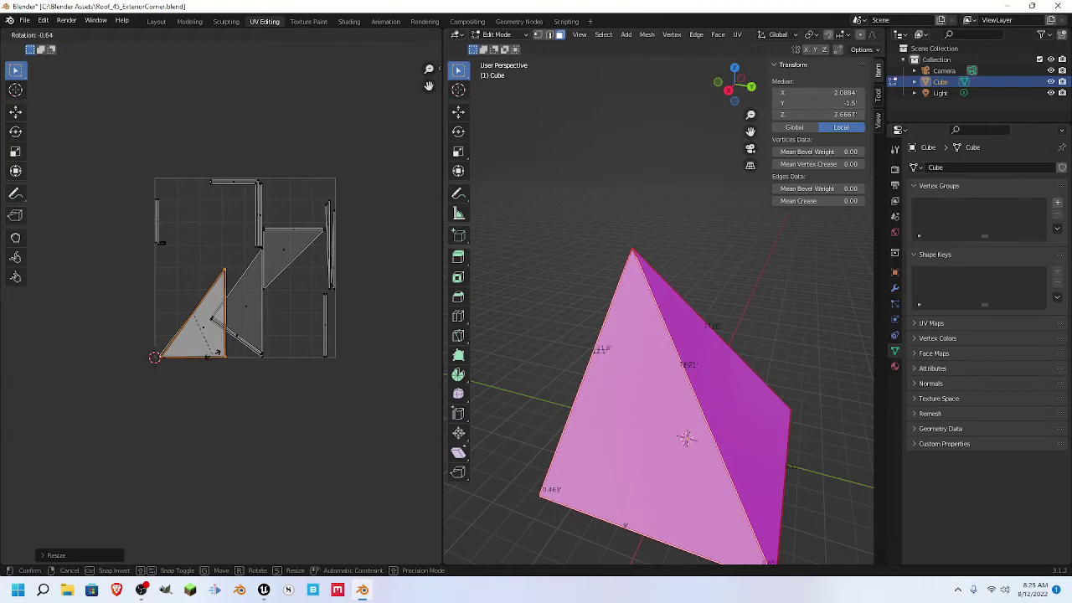
left_click(216, 352)
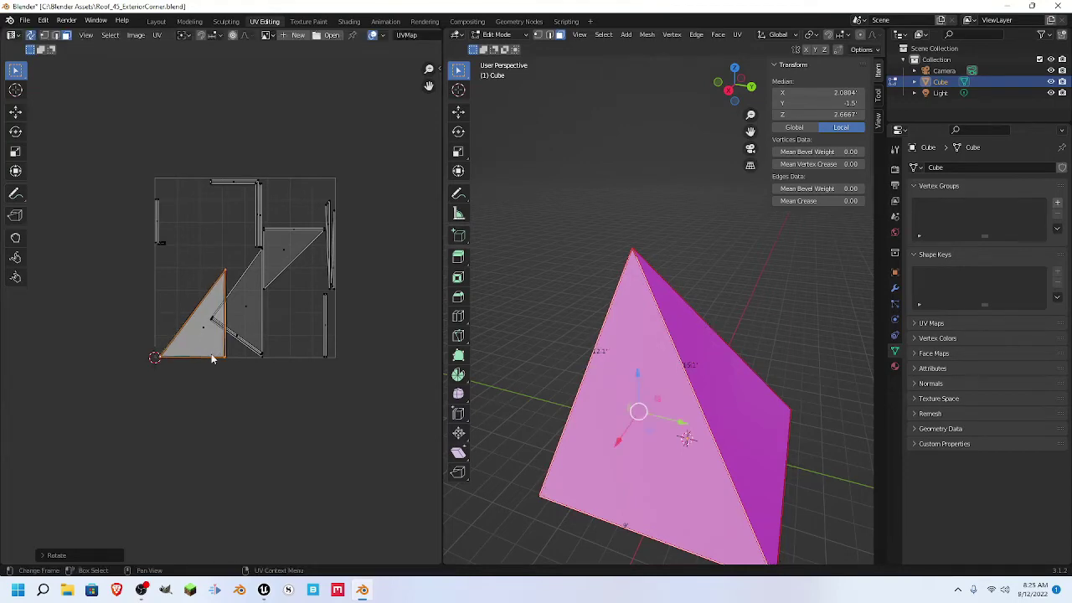
scroll(211, 354, "up", 4)
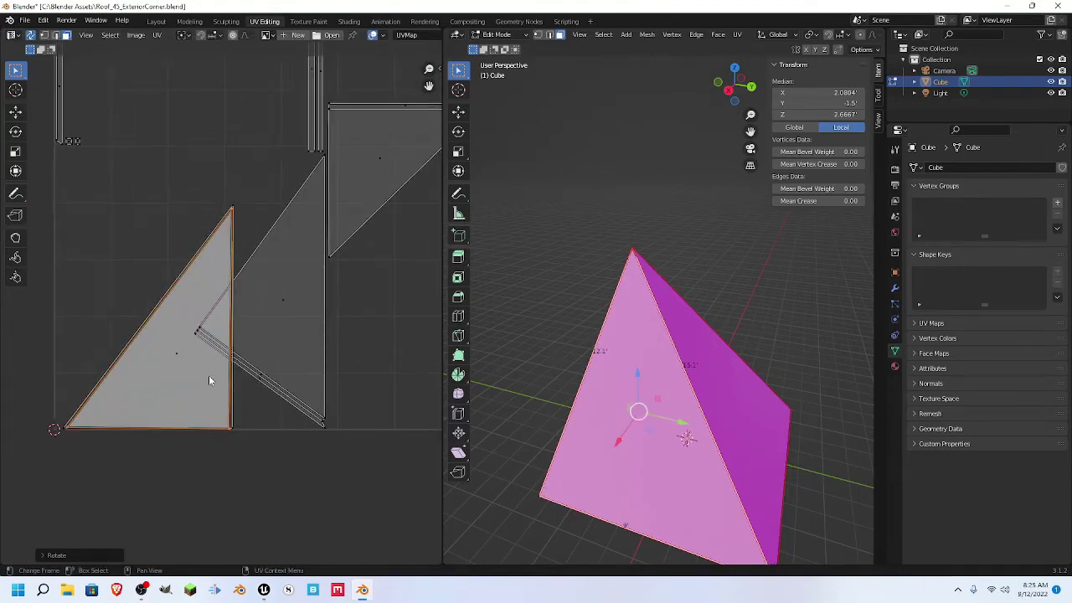
scroll(210, 379, "up", 2)
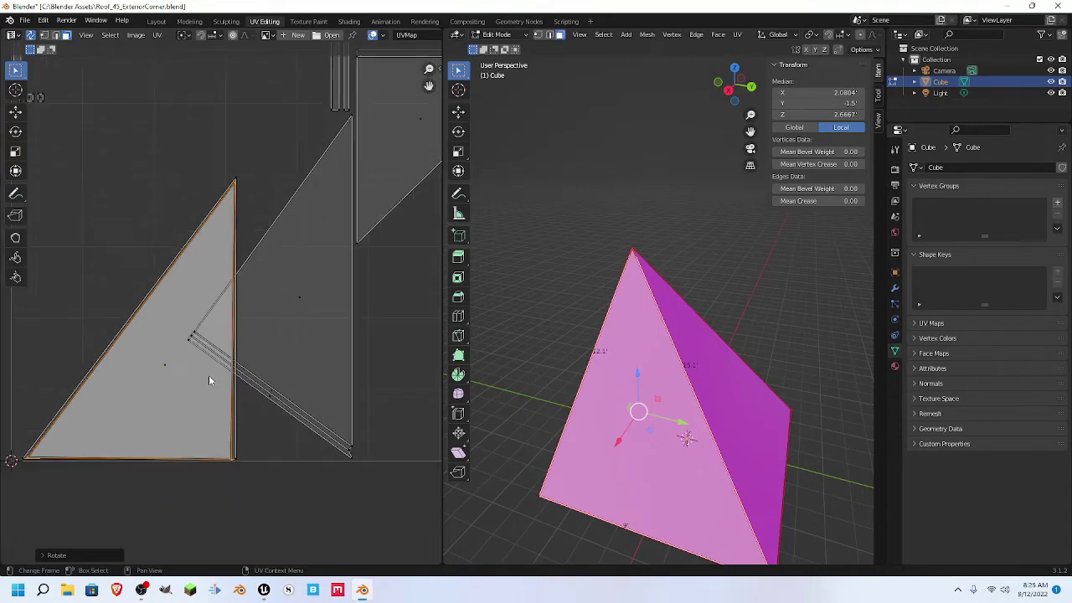
key("s")
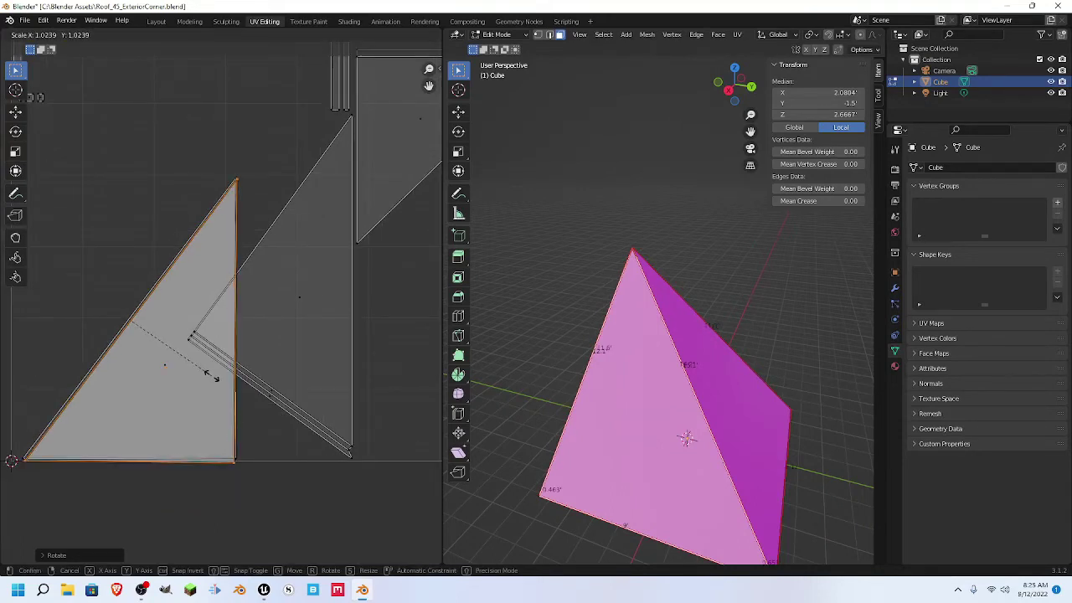
left_click(212, 380)
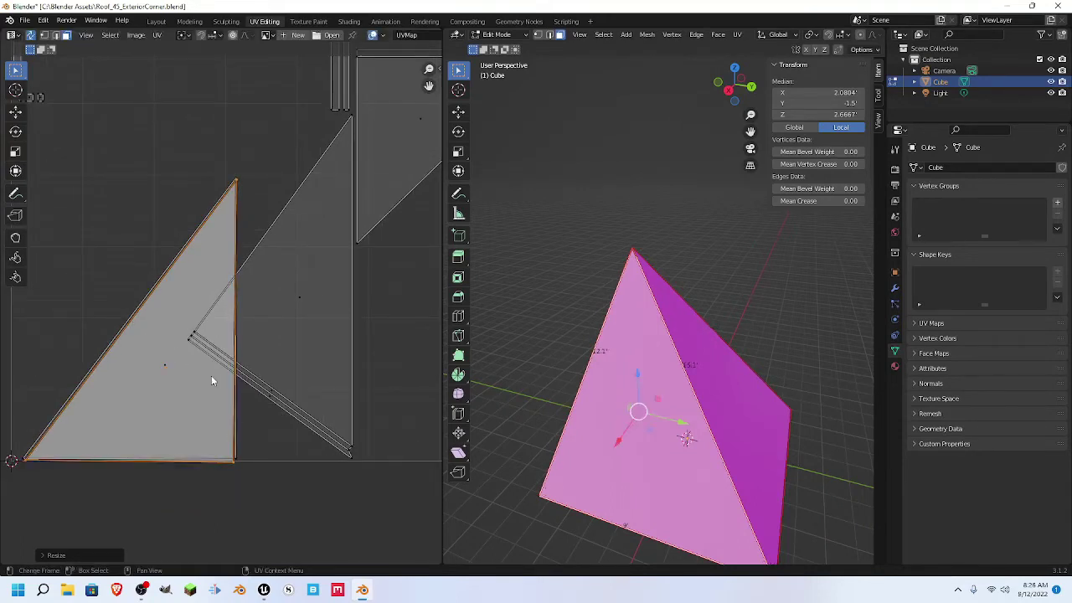
- Rotate the front face's UV island a further -0.73° or so, nudging it before and after to line up with the second face's island
key("g")
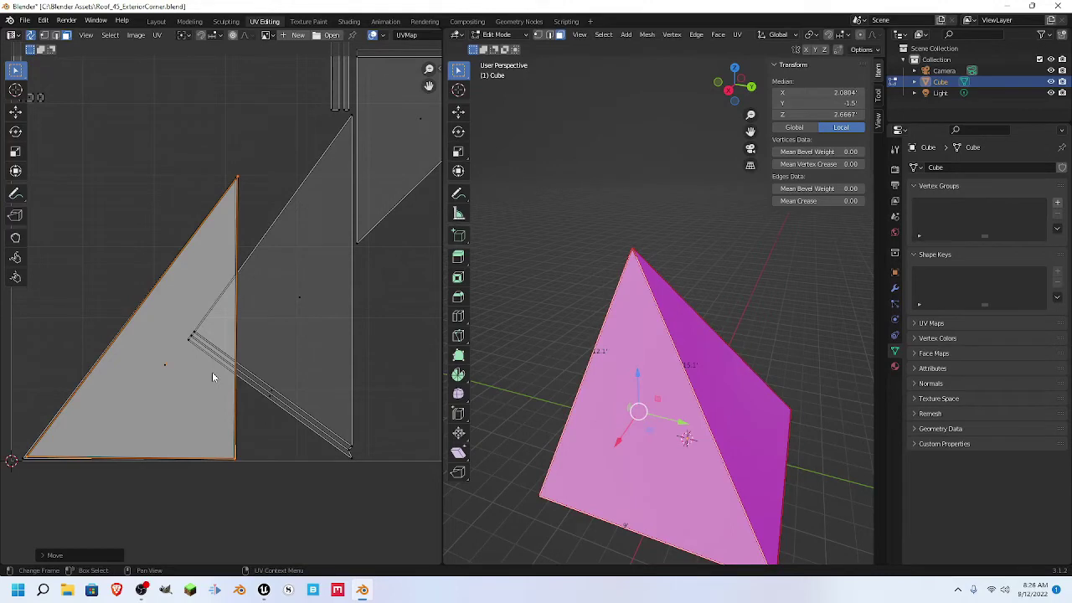
left_click(212, 372)
key("r")
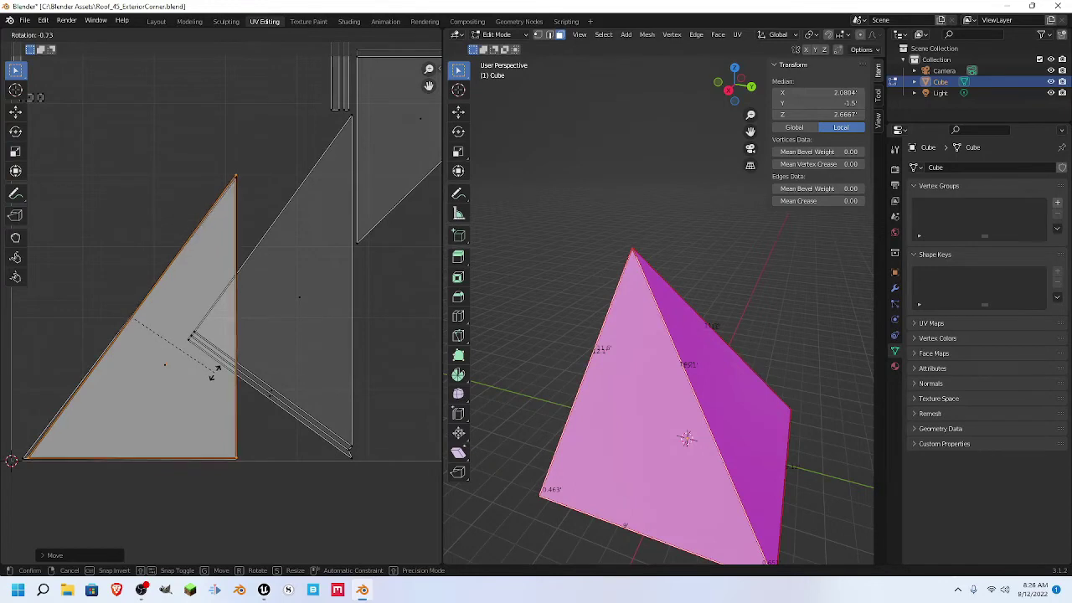
left_click(214, 374)
key("g")
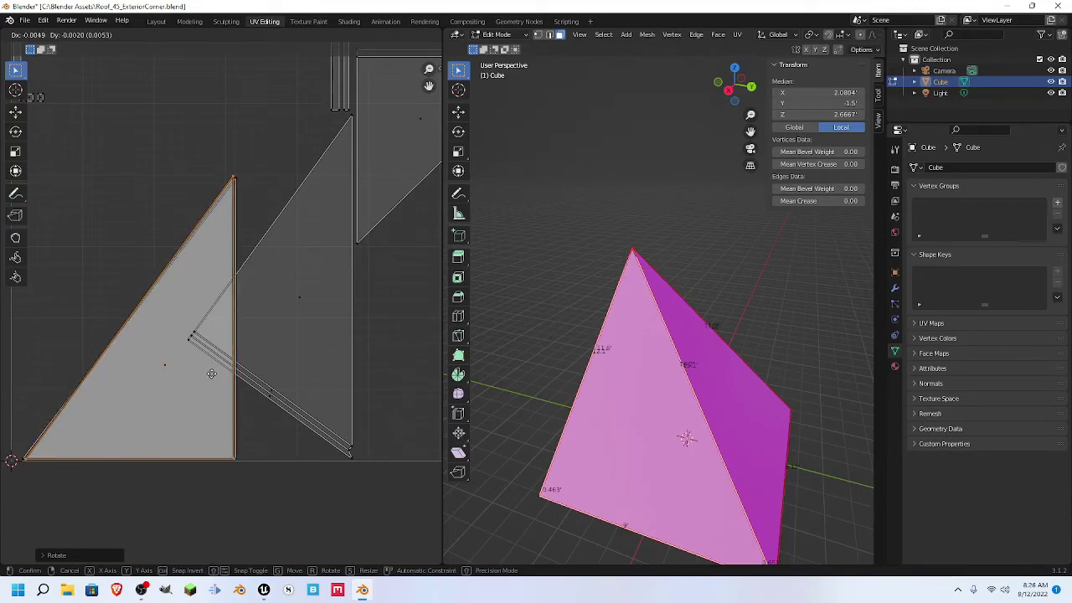
left_click(211, 373)
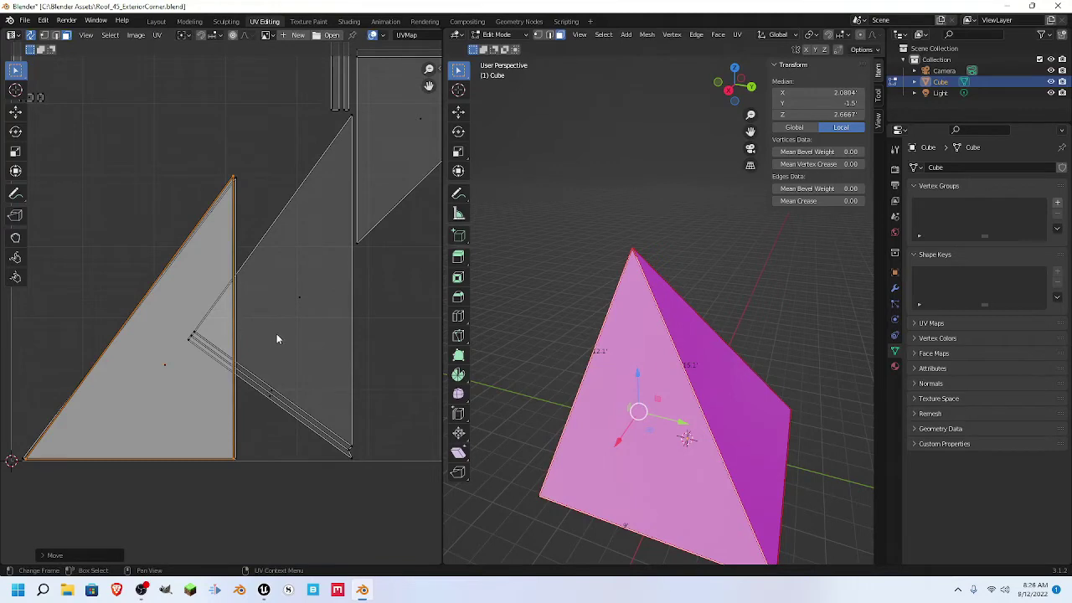
- Move the triangular island with its attached strips beside the stacked roof islands out to the right of the UV square
scroll(368, 369, "down", 3)
middle_click_drag(295, 433, 354, 450)
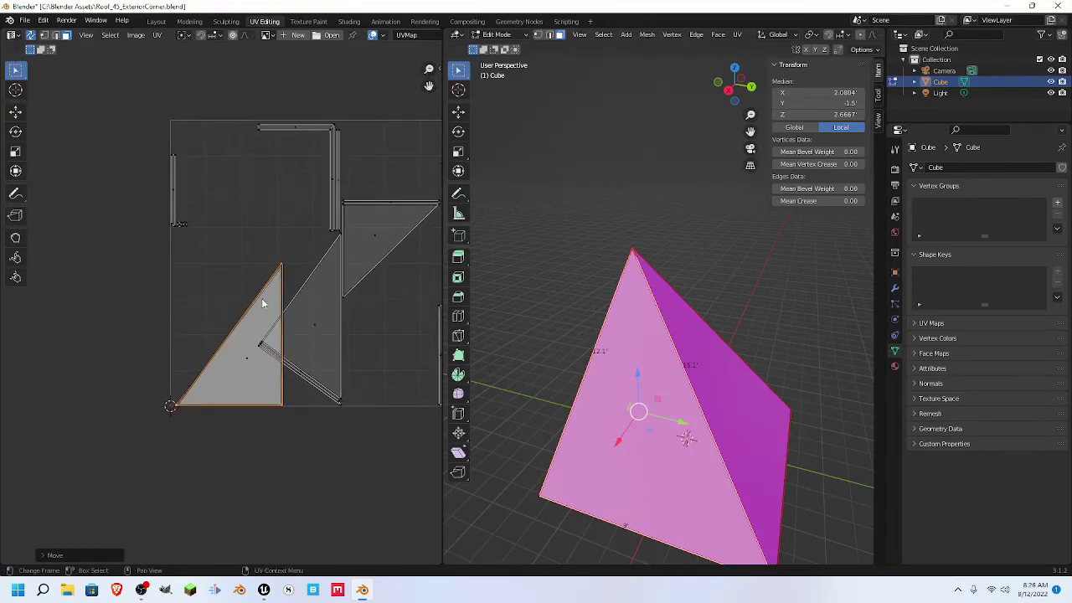
left_click_drag(189, 300, 253, 405)
left_click_drag(292, 277, 353, 447)
scroll(352, 447, "down", 6)
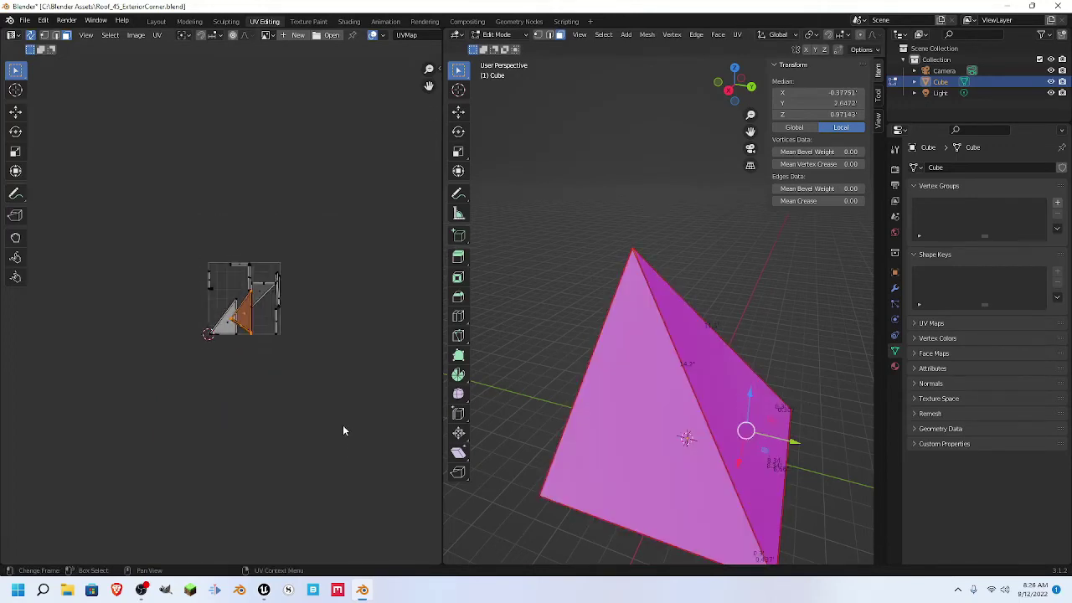
key("g")
left_click(384, 352)
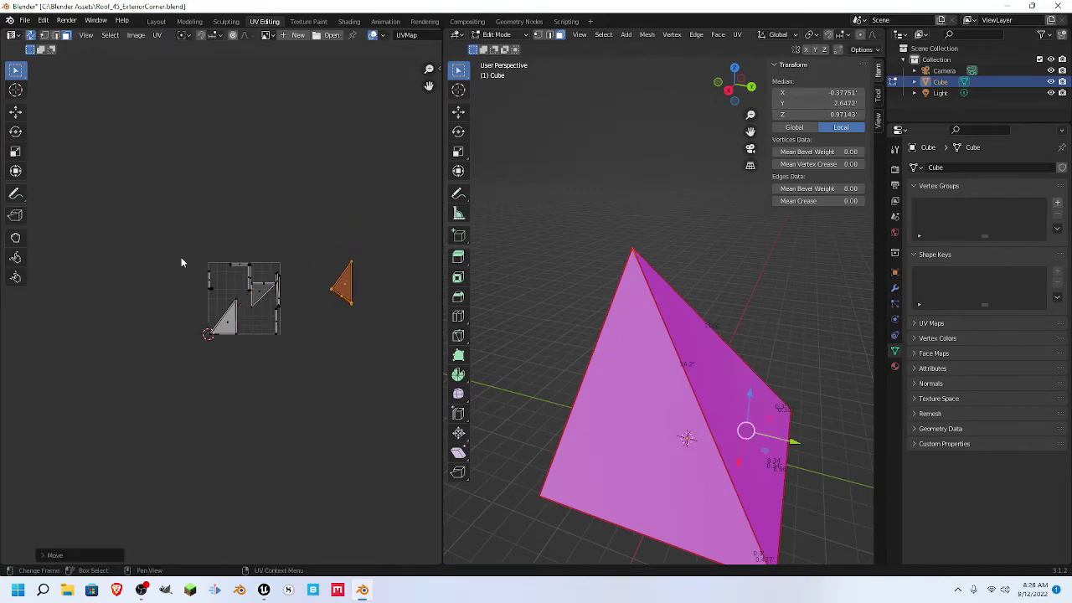
- Move the remaining loose UV islands out to the right of the UV square, leaving only the stacked roof faces inside
left_click_drag(181, 262, 293, 357)
key("g")
left_click(407, 246)
key("g")
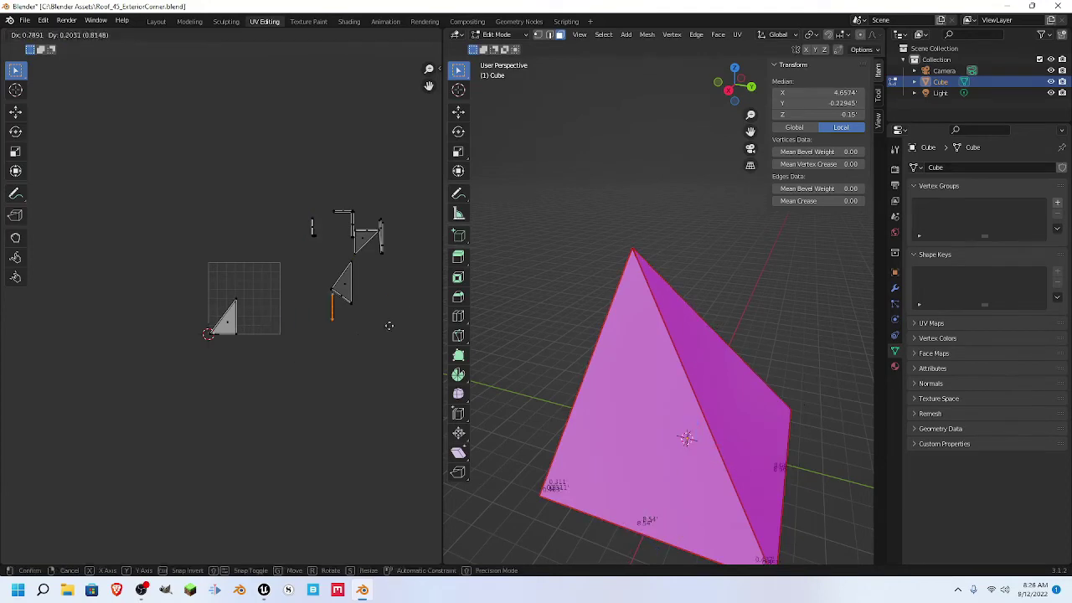
left_click(385, 308)
- Select the lower eave strip below the front roof face and move its UV island just left of the UV square
left_click_drag(197, 289, 251, 389)
scroll(287, 373, "up", 2)
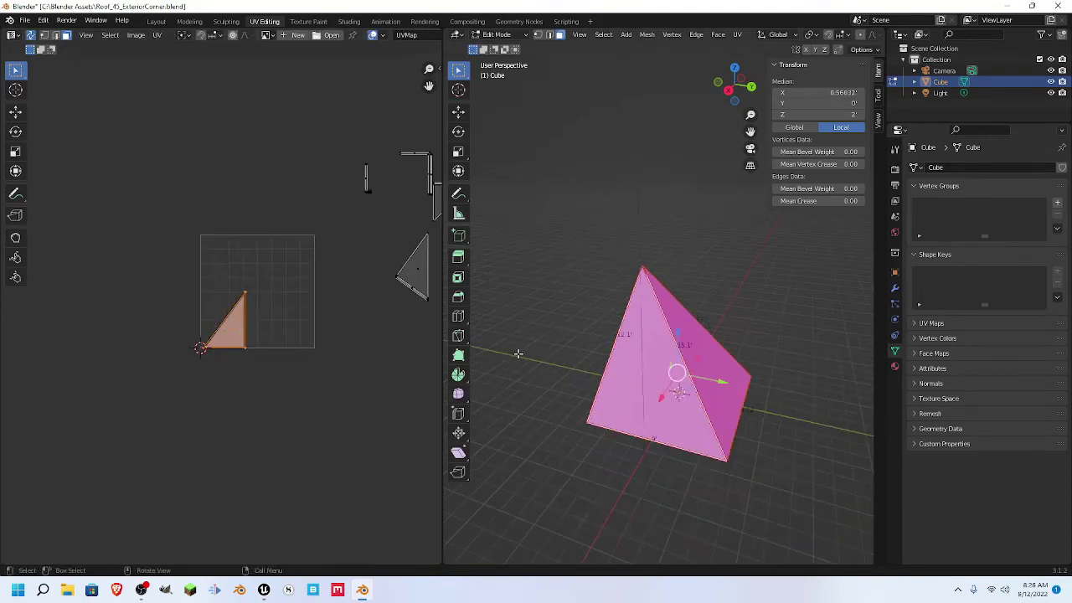
middle_click_drag(562, 383, 563, 327)
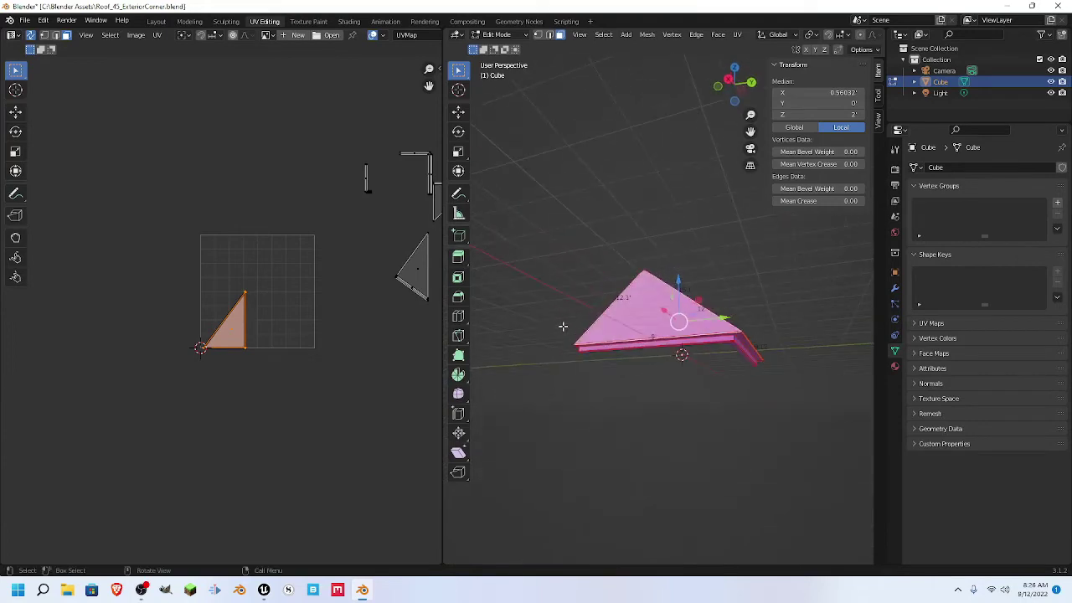
left_click(649, 345)
scroll(379, 296, "down", 2)
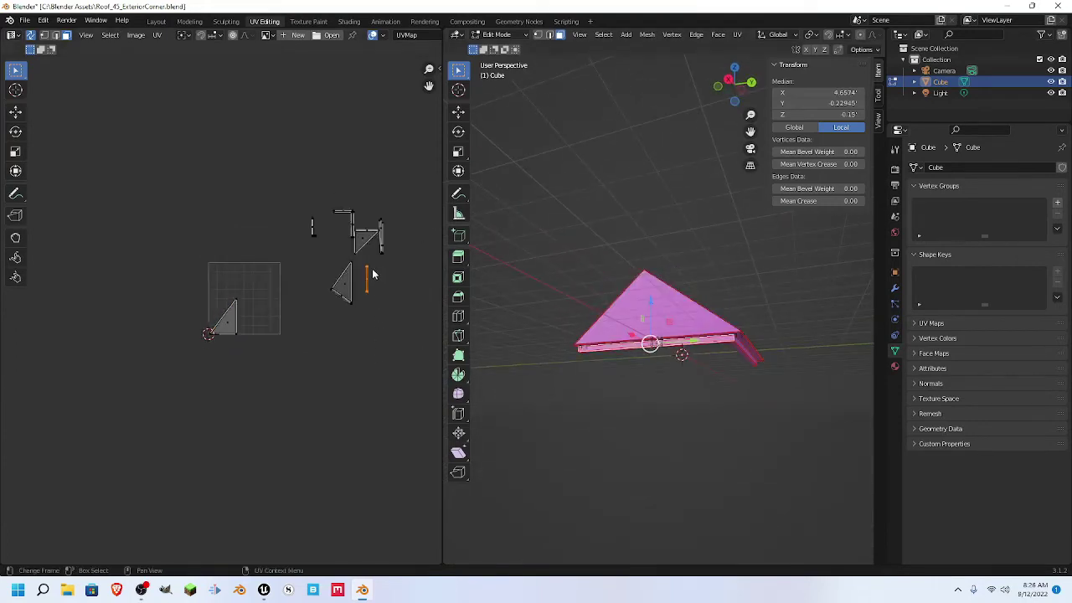
key("g")
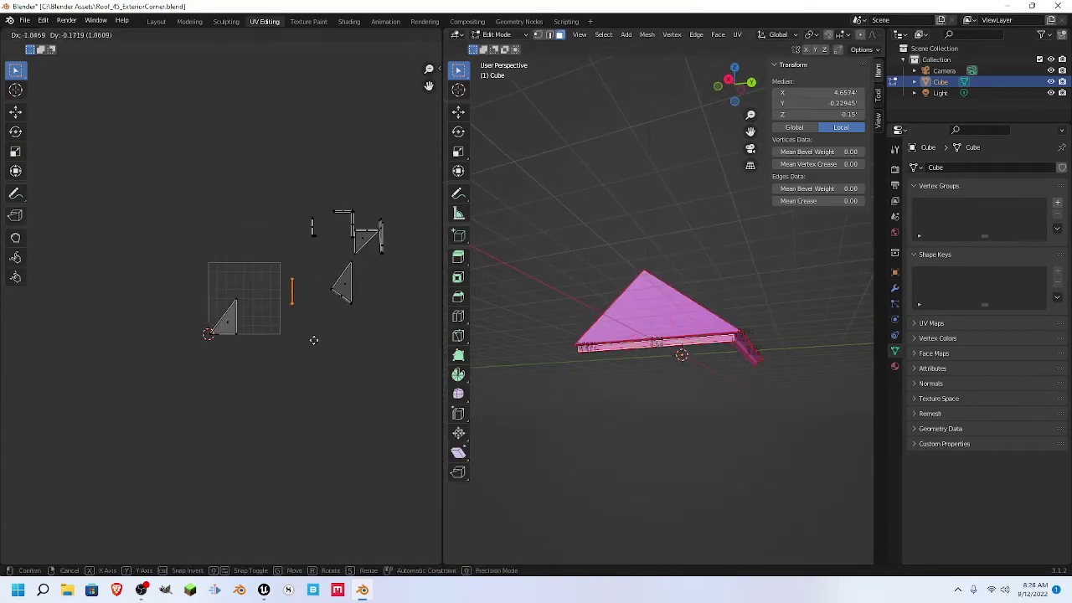
left_click(230, 370)
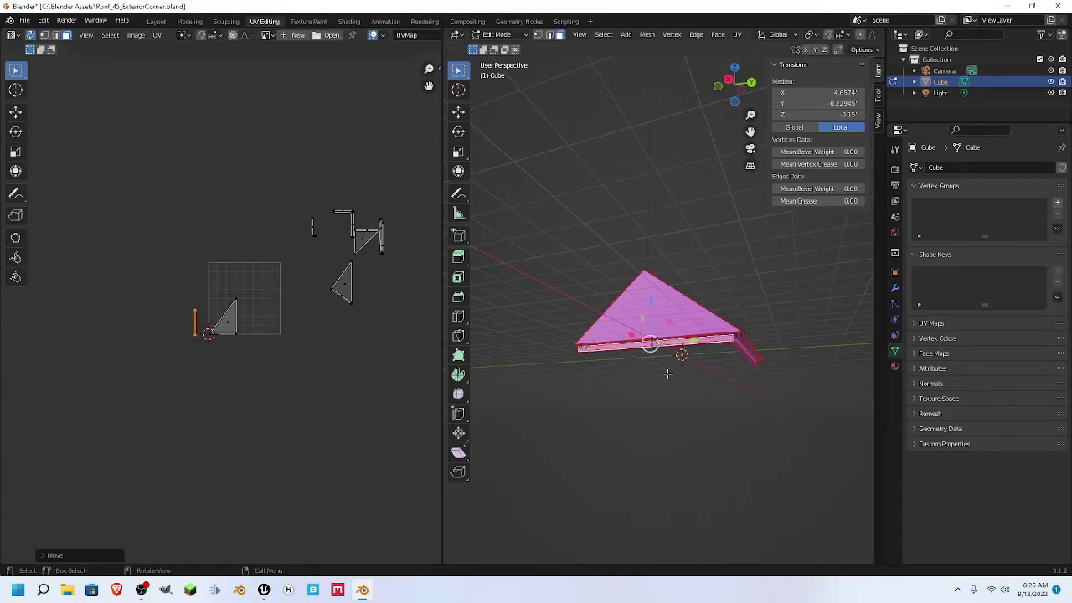
- Select the lower eave strip below the second roof face and move its UV island beside the first eave strip's island
middle_click_drag(668, 374, 617, 362)
left_click(619, 324)
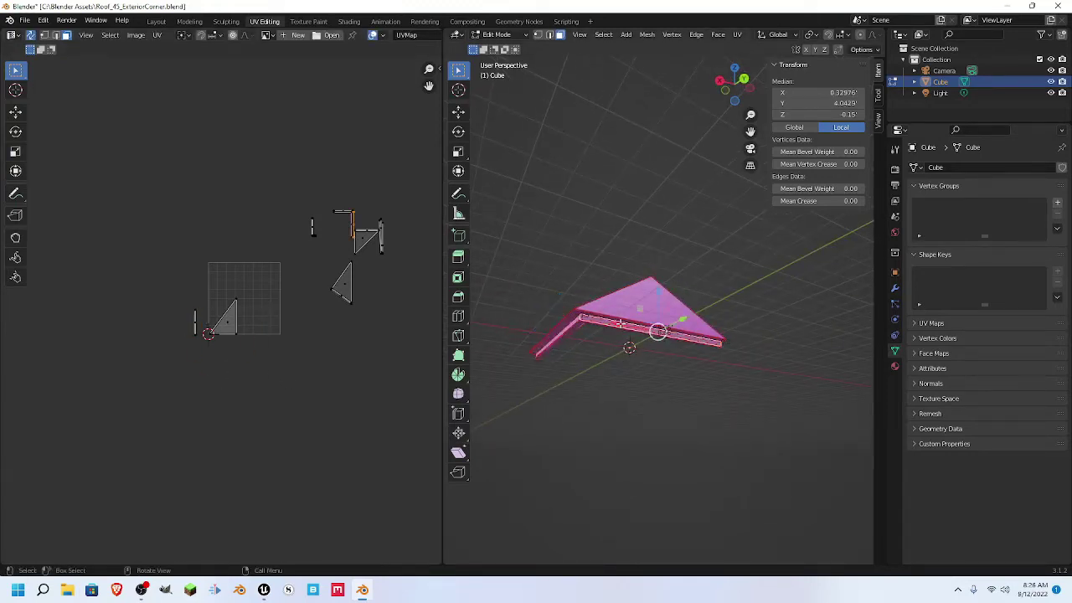
left_click_drag(352, 228, 192, 328)
scroll(192, 335, "up", 4)
scroll(191, 339, "down", 4)
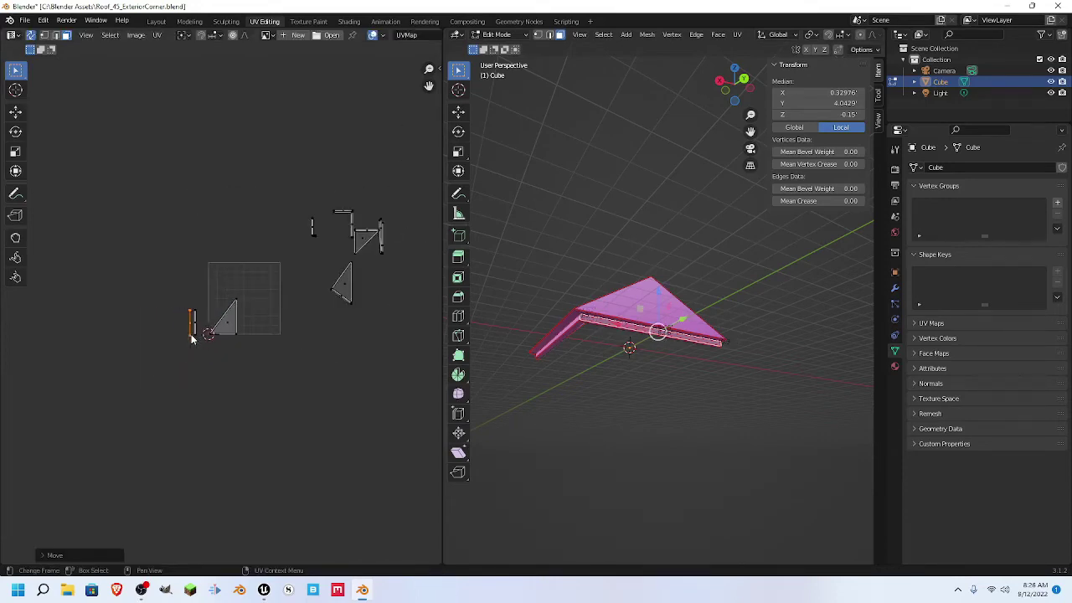
- Move the UV islands of both upper eave strips left of the UV square, above the two lower strips' islands
middle_click_drag(572, 343, 601, 352)
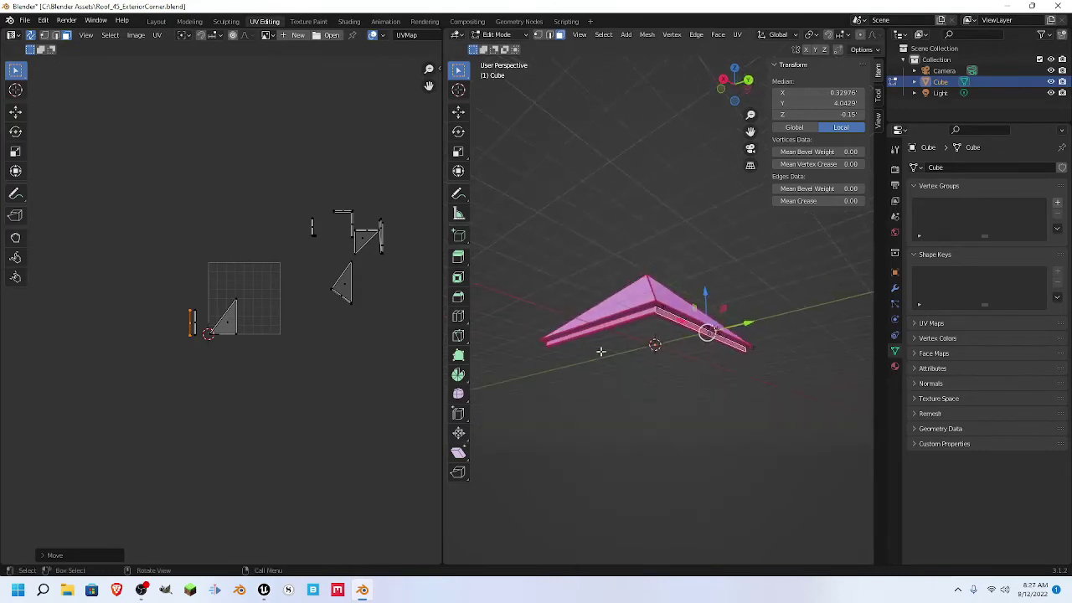
left_click(625, 315)
key("g")
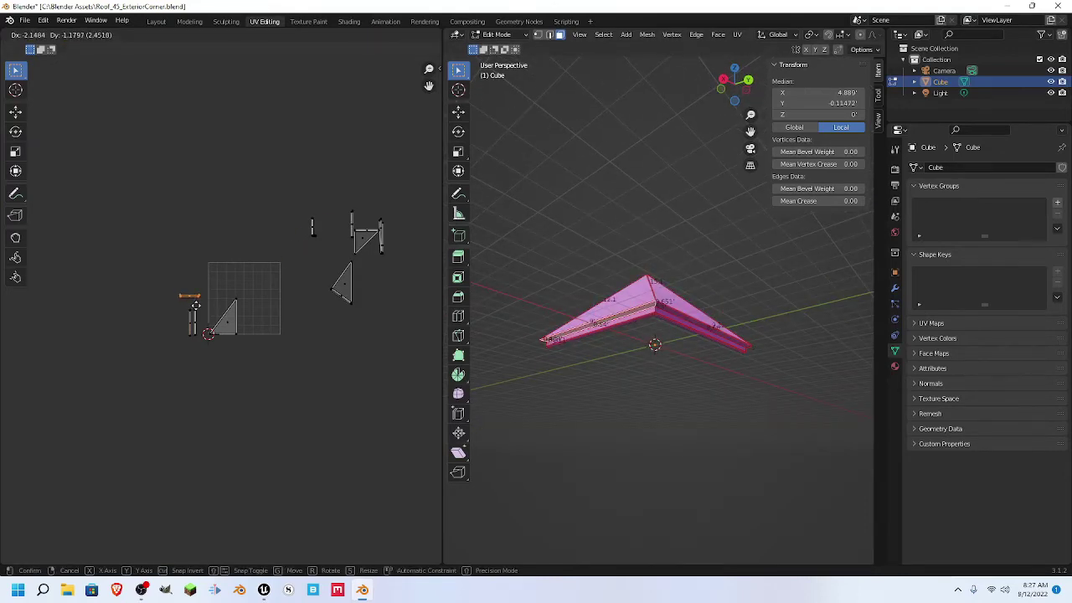
left_click(195, 305)
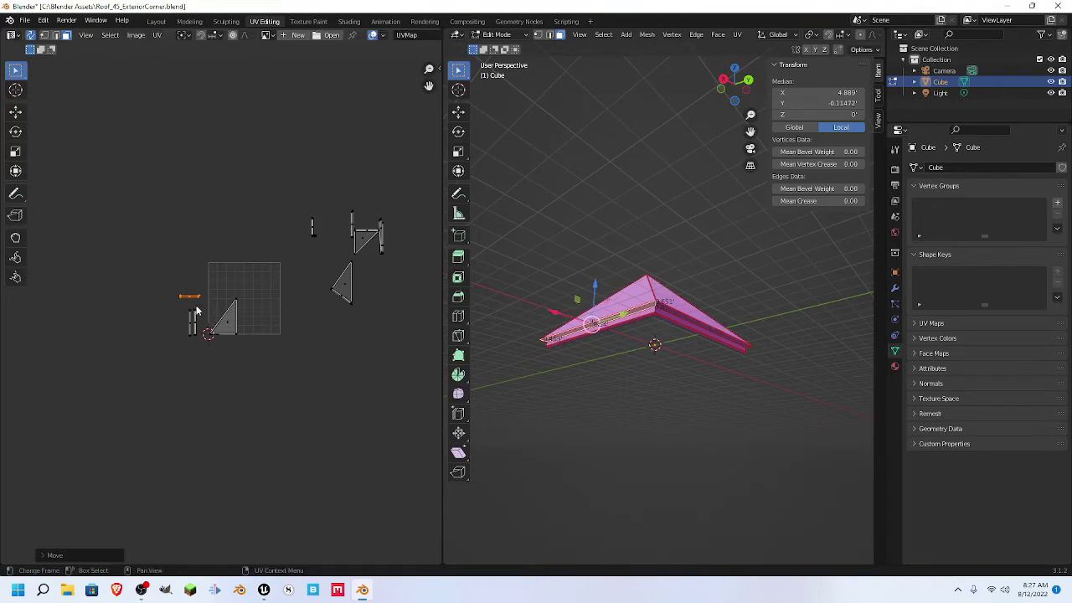
left_click(706, 323)
key("g")
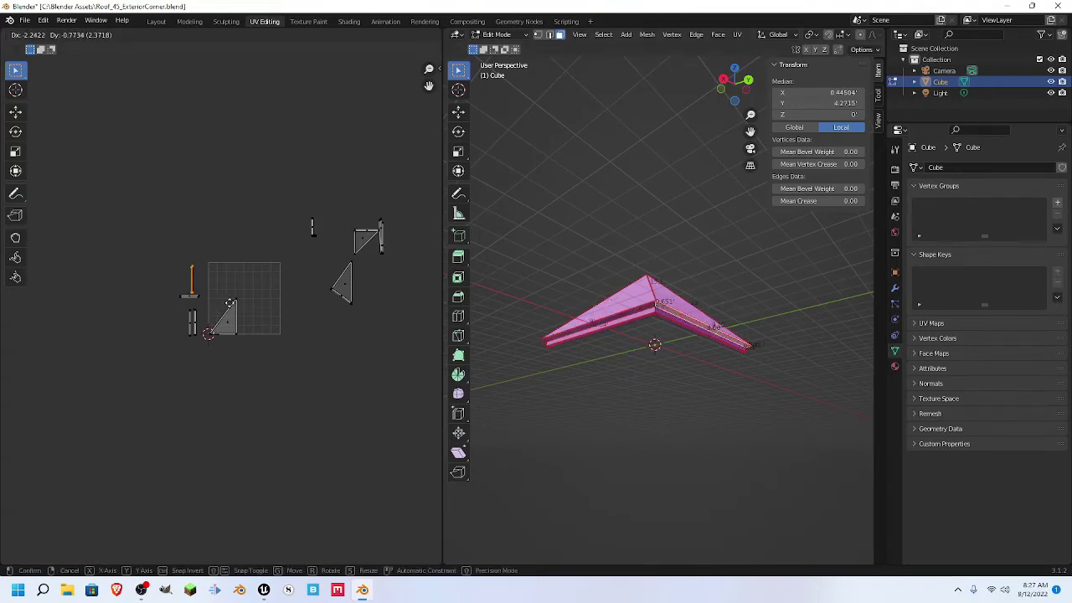
left_click(227, 304)
- Rotate the UV island of the second roof face's upper eave strip by 90° so it lies horizontal
middle_click_drag(188, 385, 202, 403)
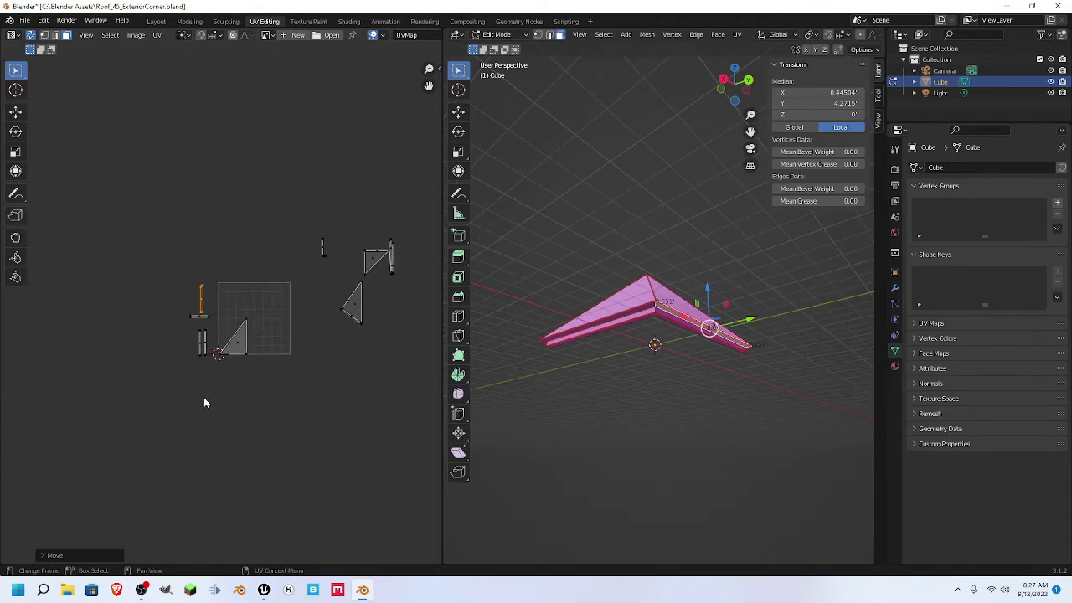
scroll(204, 403, "up", 5)
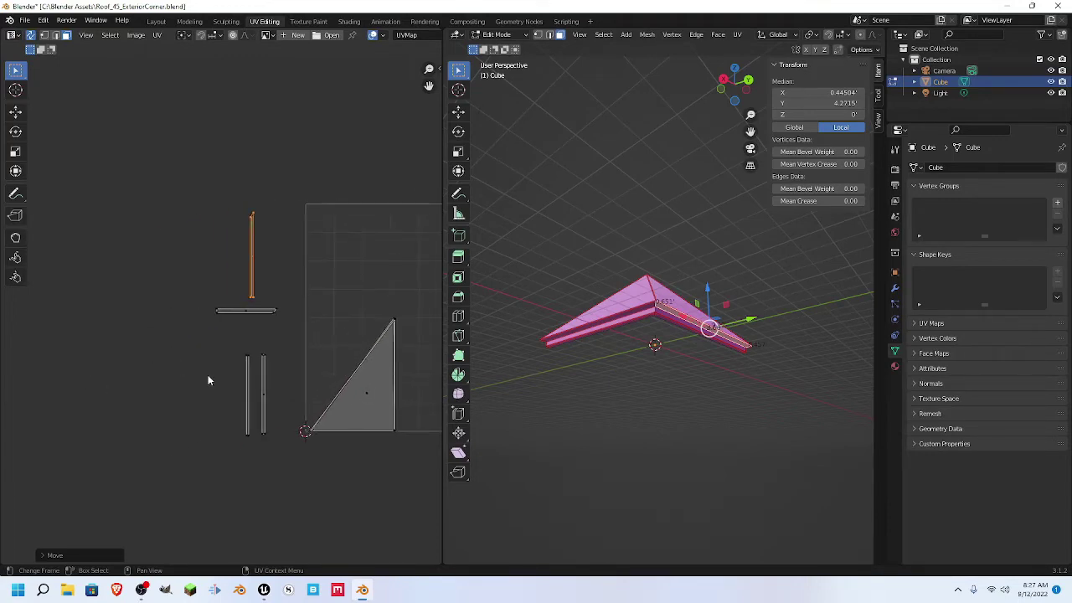
type("r90")
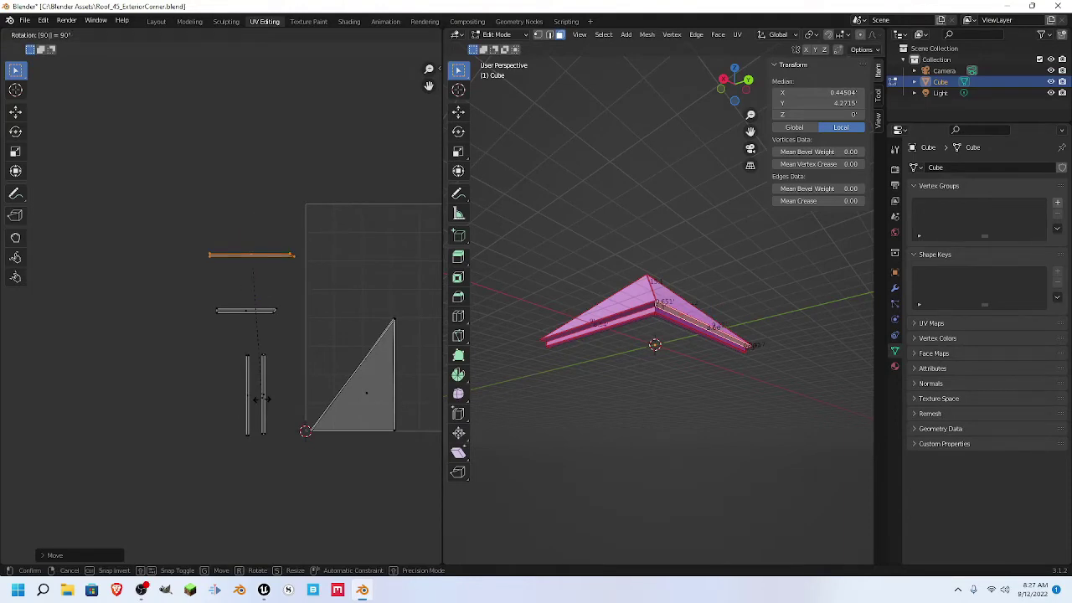
key("Return")
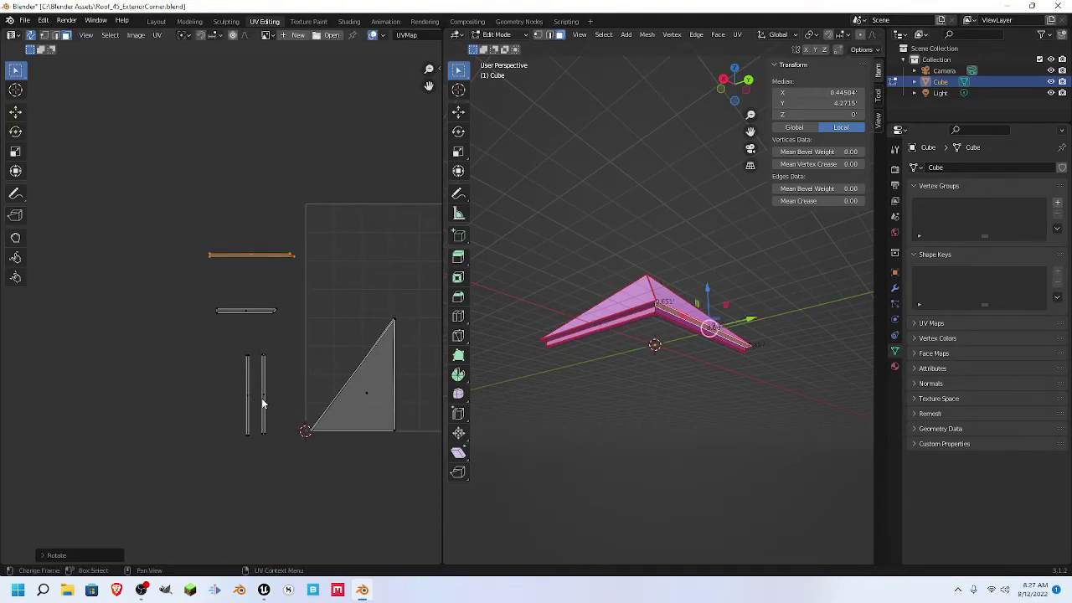
- Move the front upper eave strip's UV island over the second upper strip's island and stretch it along X to match its length
left_click(250, 311)
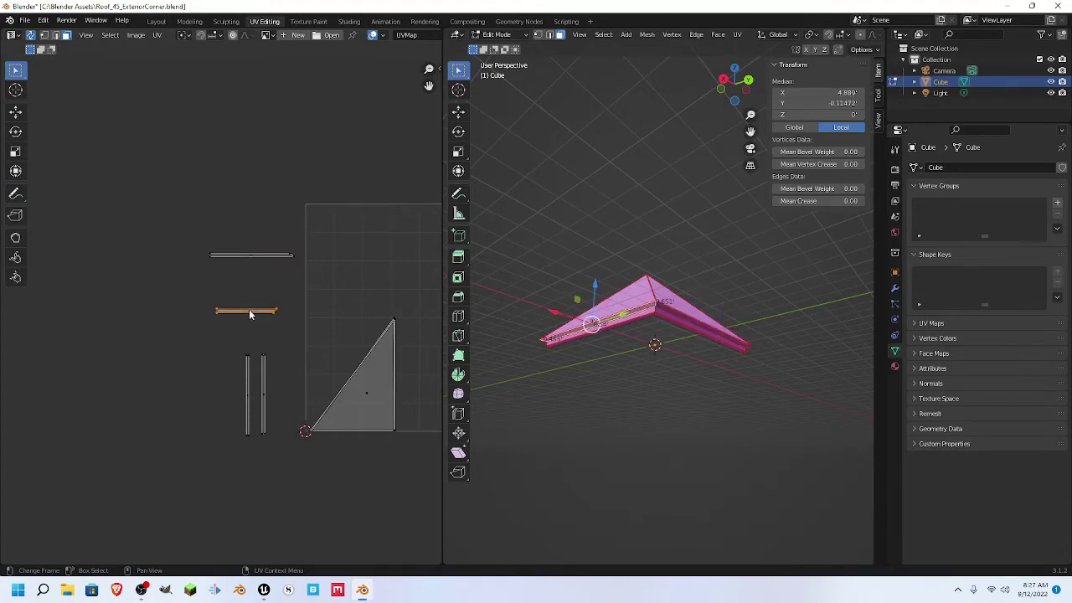
key("s")
key("Escape")
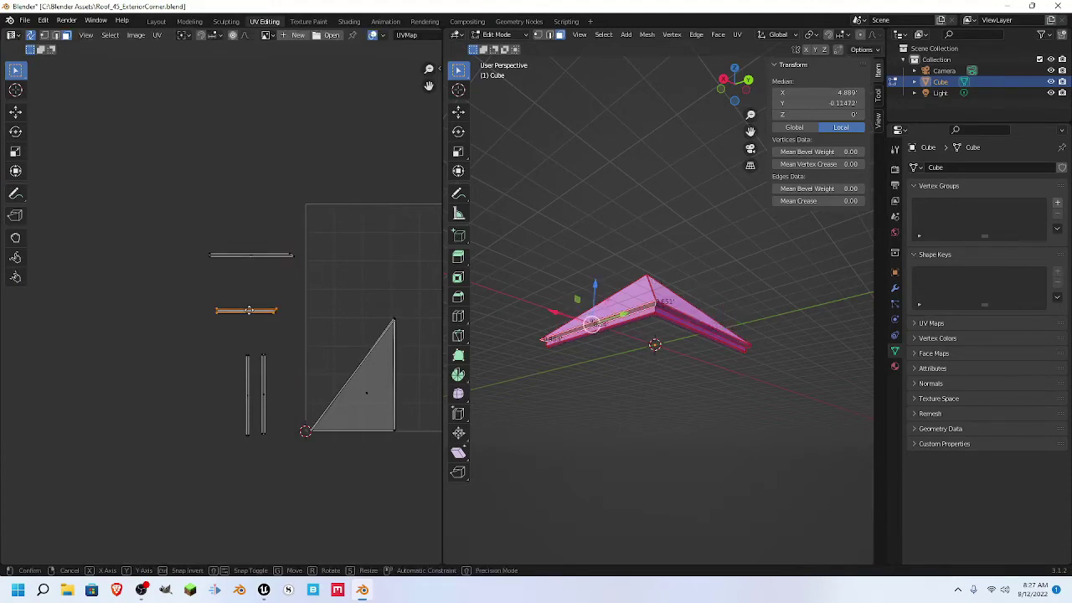
key("g")
left_click(251, 256)
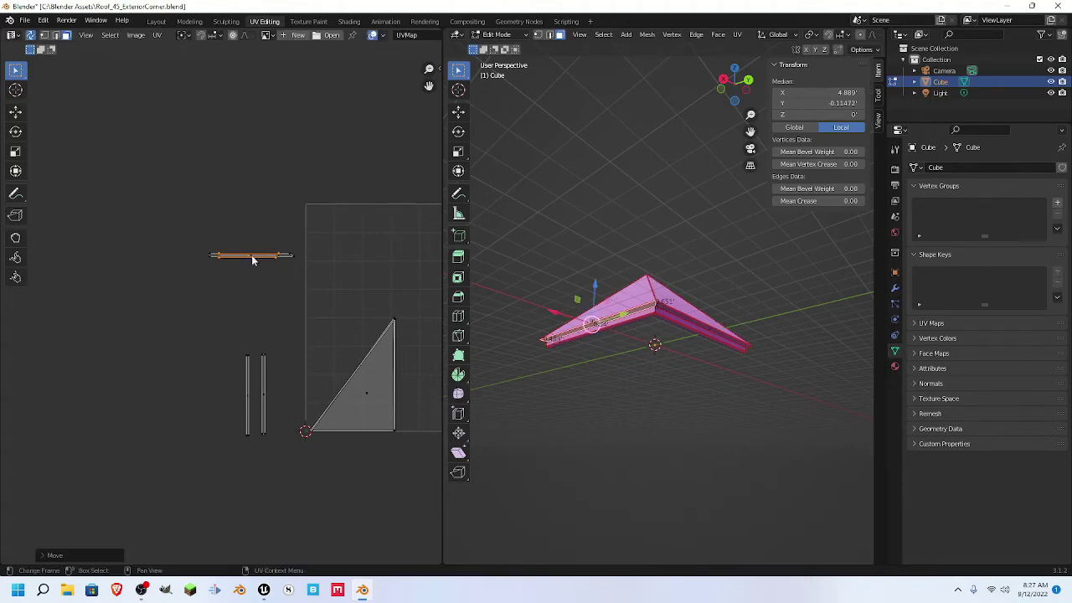
key("s")
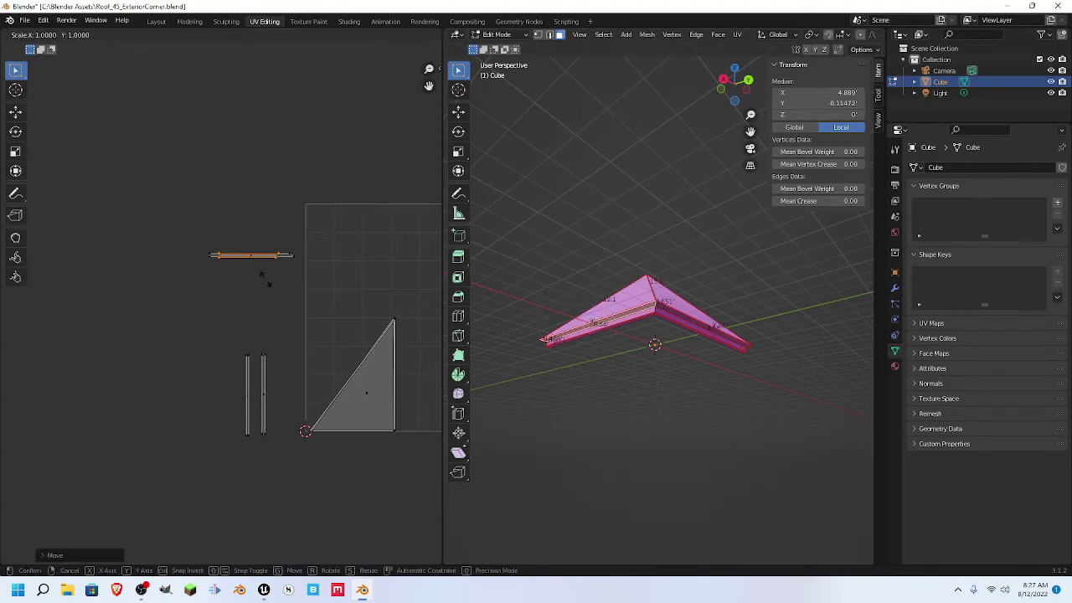
key("x")
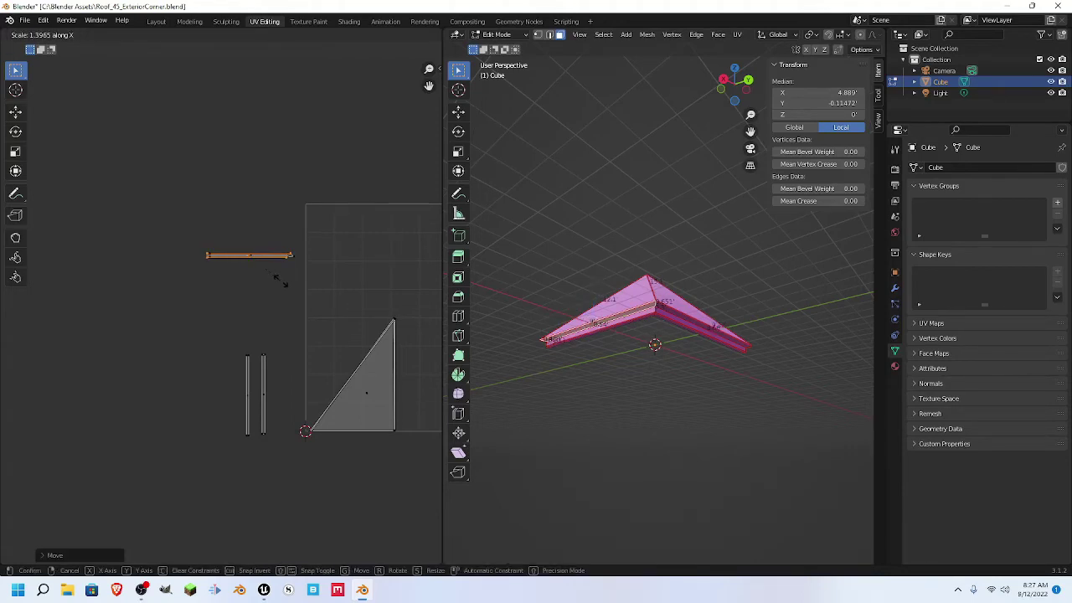
left_click(277, 282)
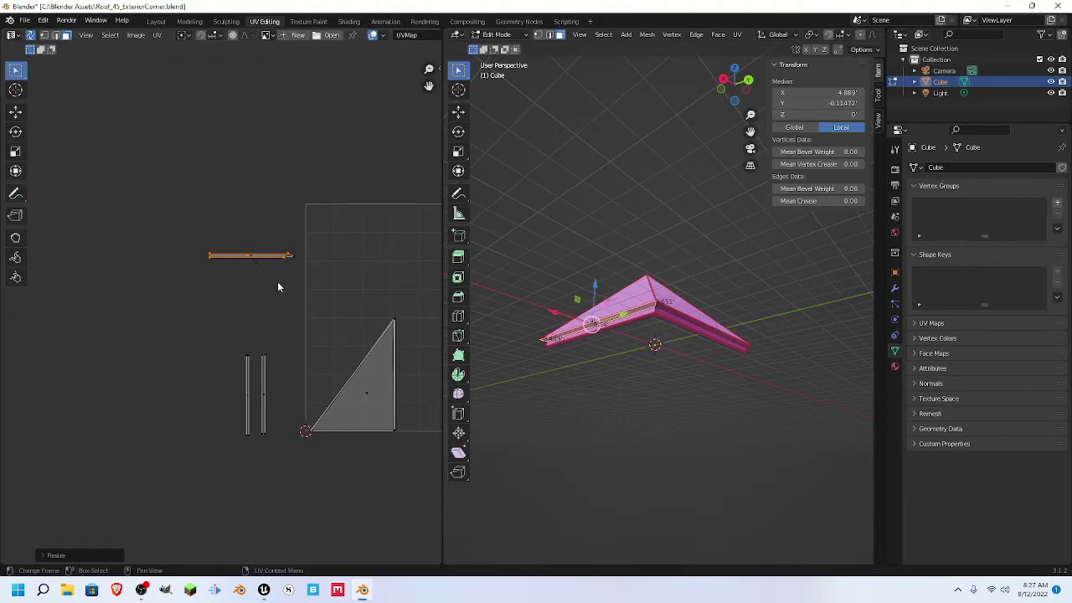
- Move the second roof face's lower eave strip island onto the other lower eave strip's island so they overlap
left_click(249, 393)
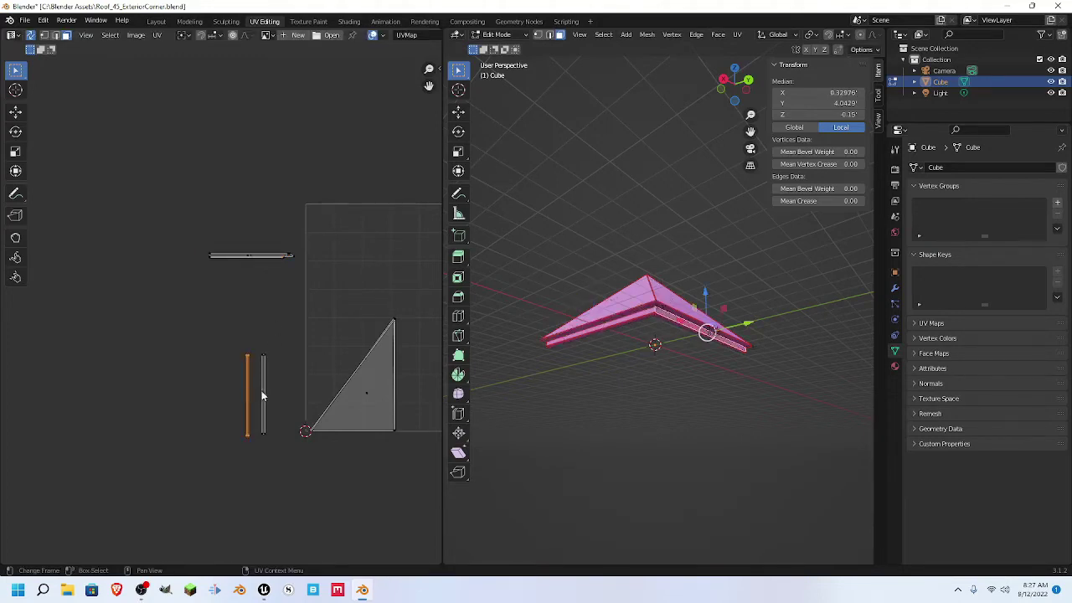
key("g")
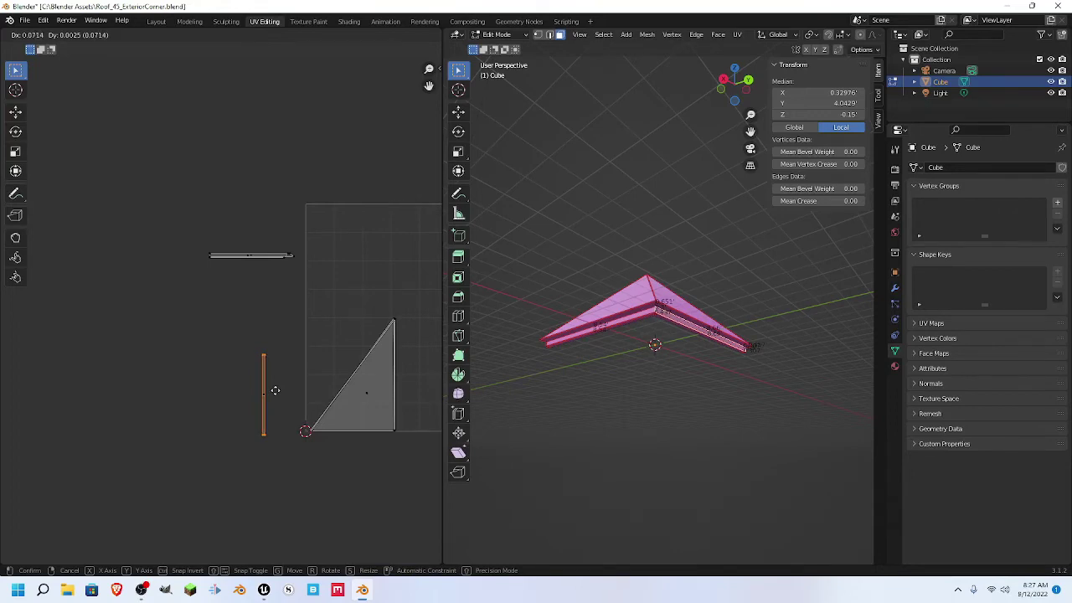
left_click(274, 391)
- Select all the eave strip and roof face islands, enlarge them together, and move the triangle's lower corner to the UV origin
left_click_drag(230, 237, 270, 273)
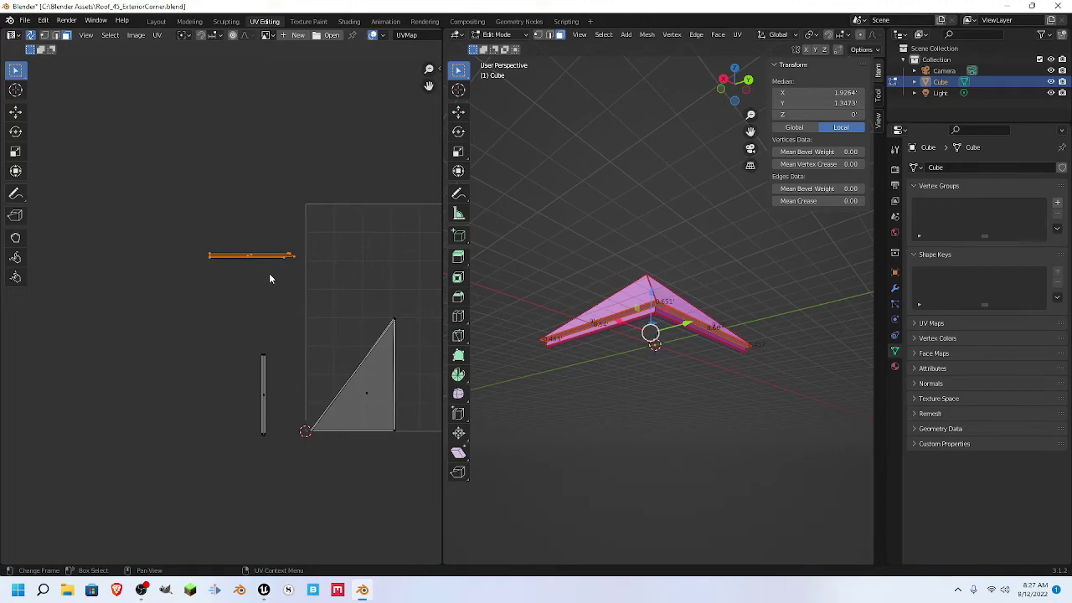
scroll(235, 335, "down", 2)
left_click_drag(201, 244, 357, 452)
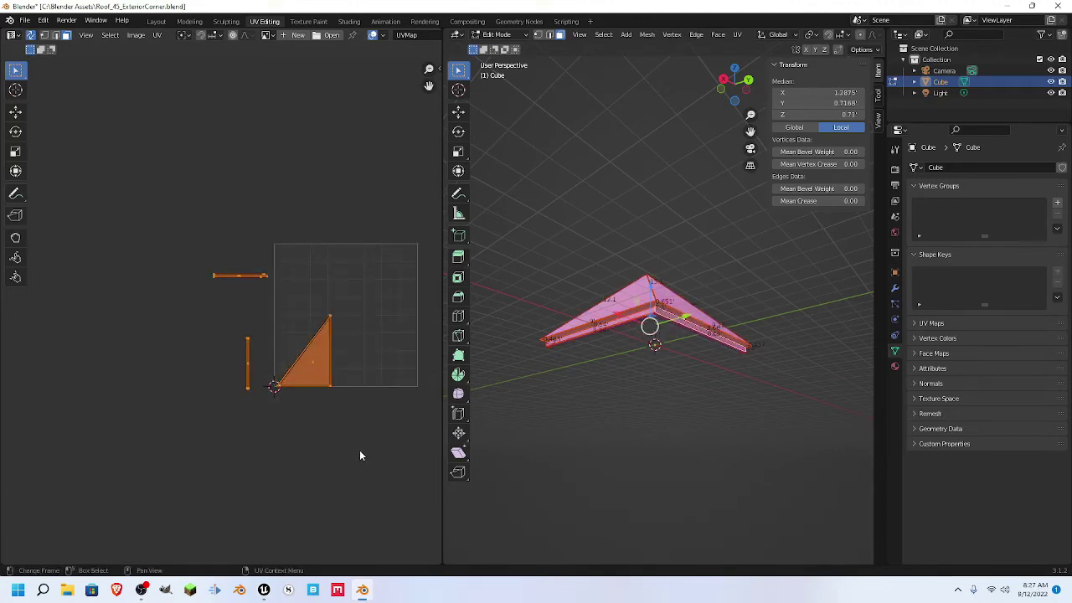
key("g")
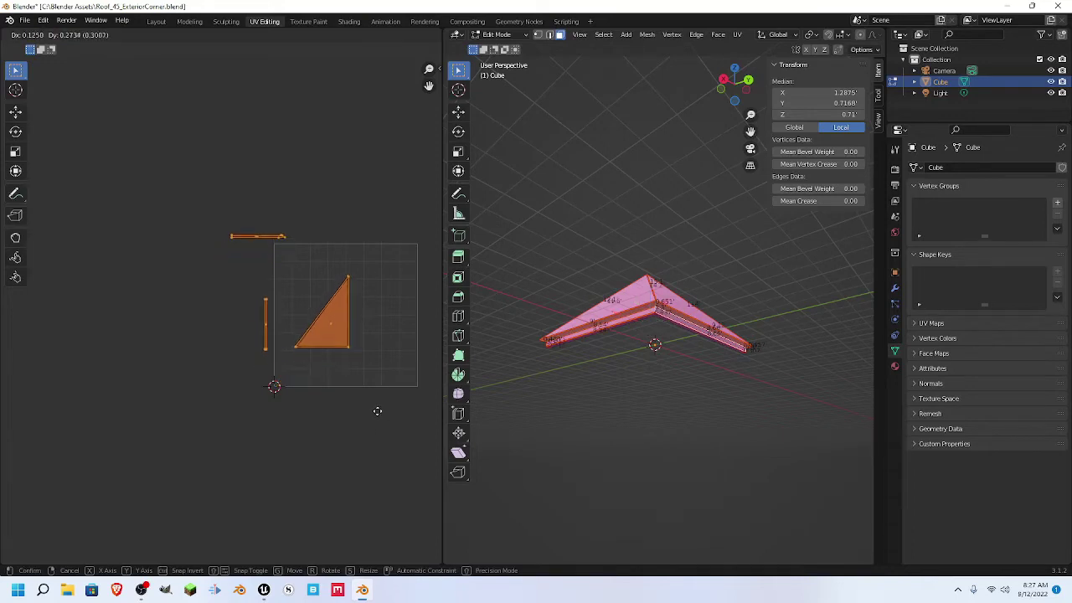
left_click(376, 410)
key("s")
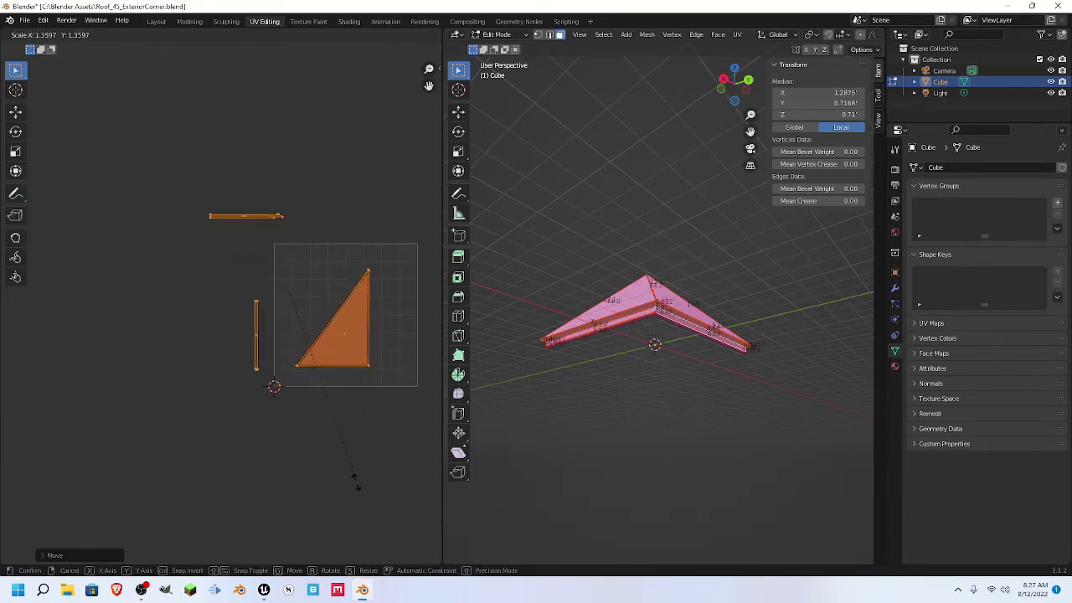
left_click(351, 536)
key("g")
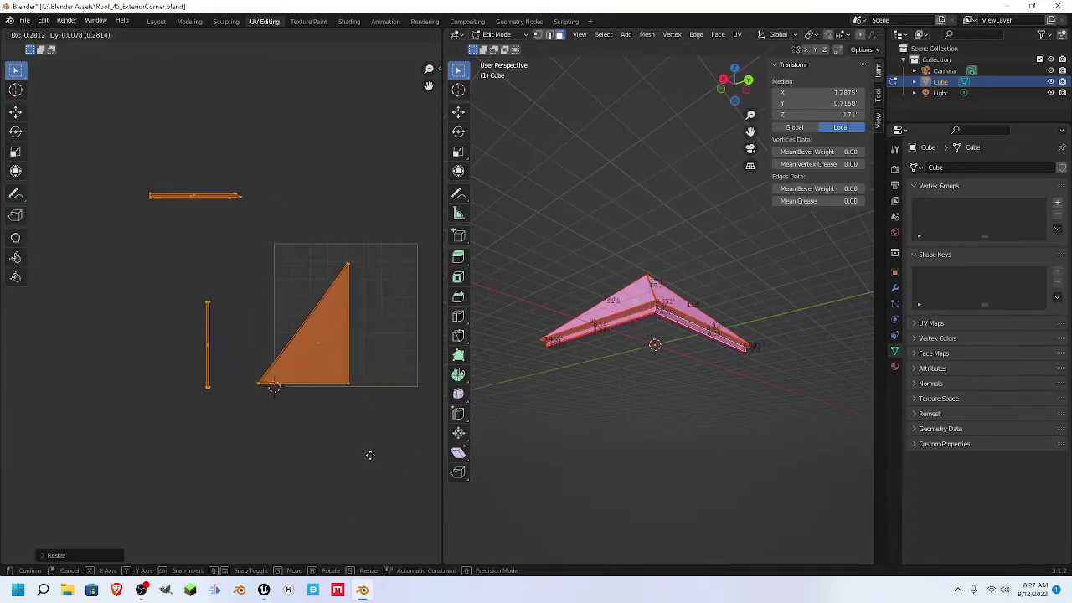
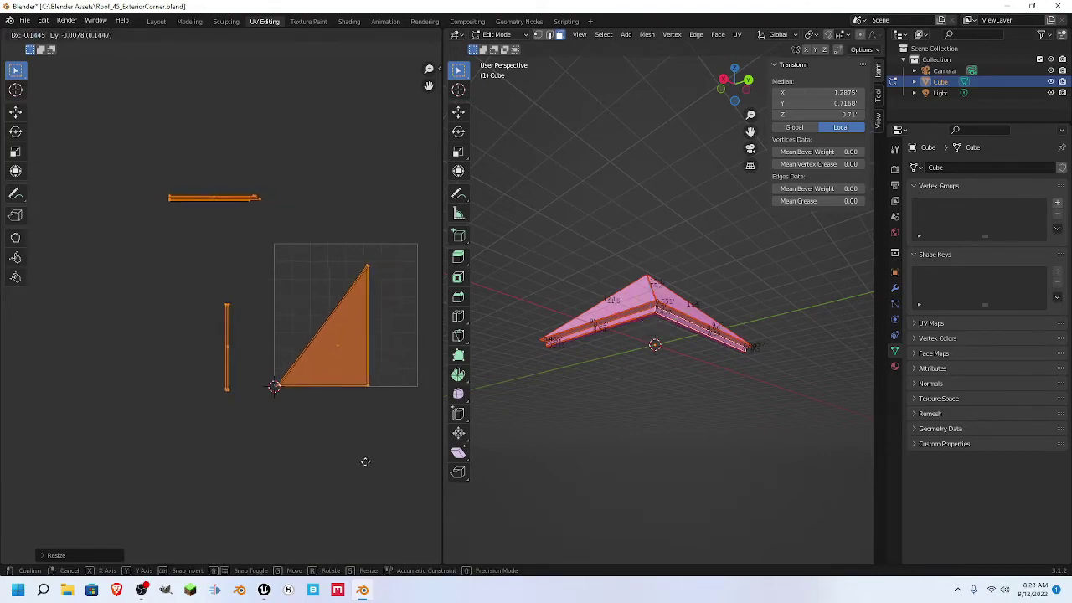
left_click(365, 466)
- Scale the selected islands down uniformly and realign the triangle's lower corner with the UV origin
key("s")
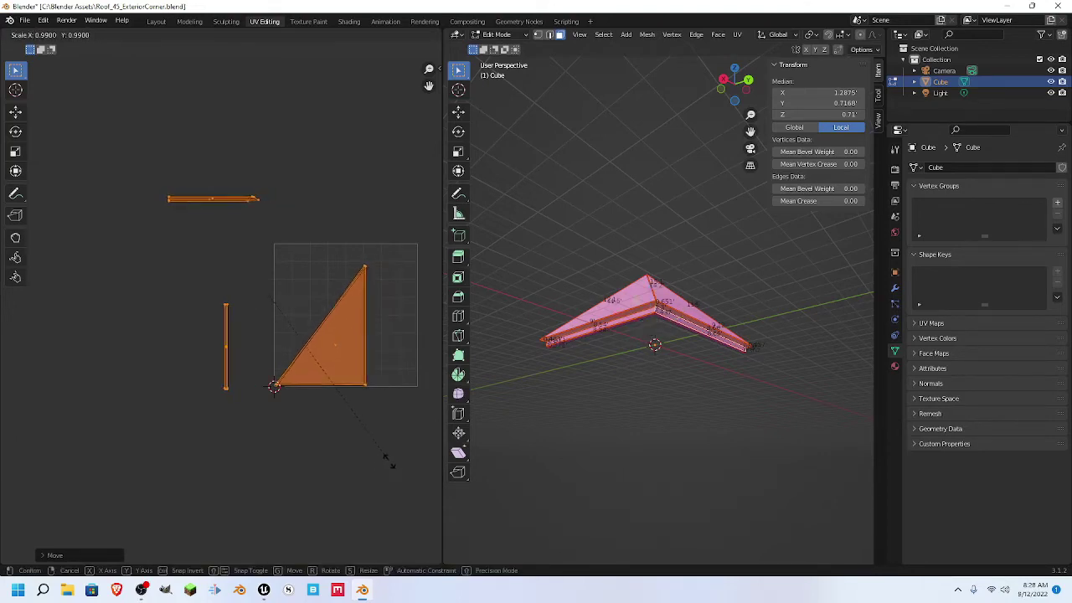
left_click(352, 438)
key("g")
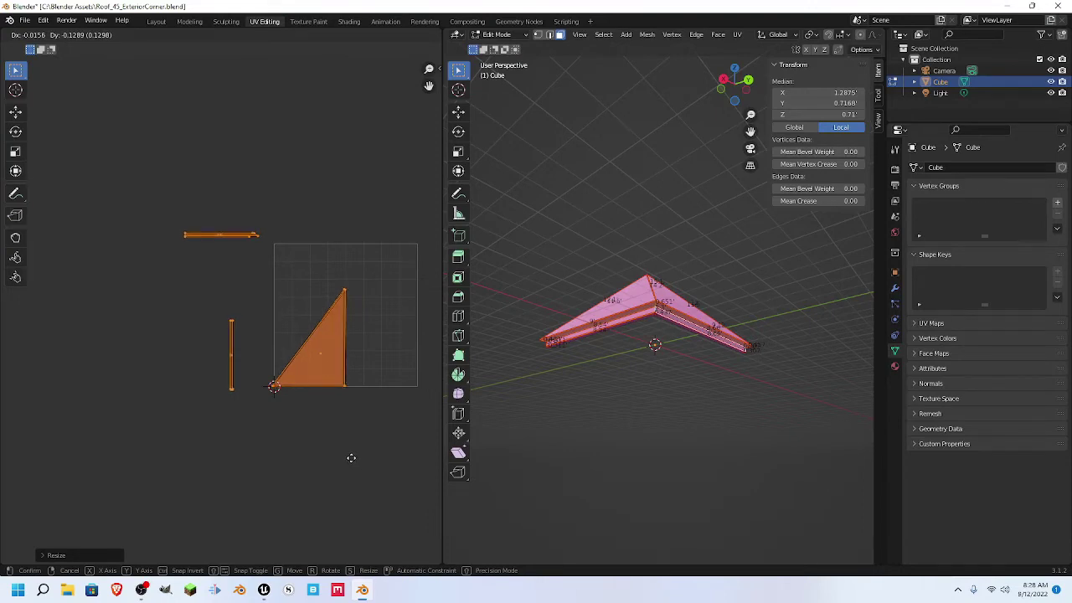
left_click(351, 458)
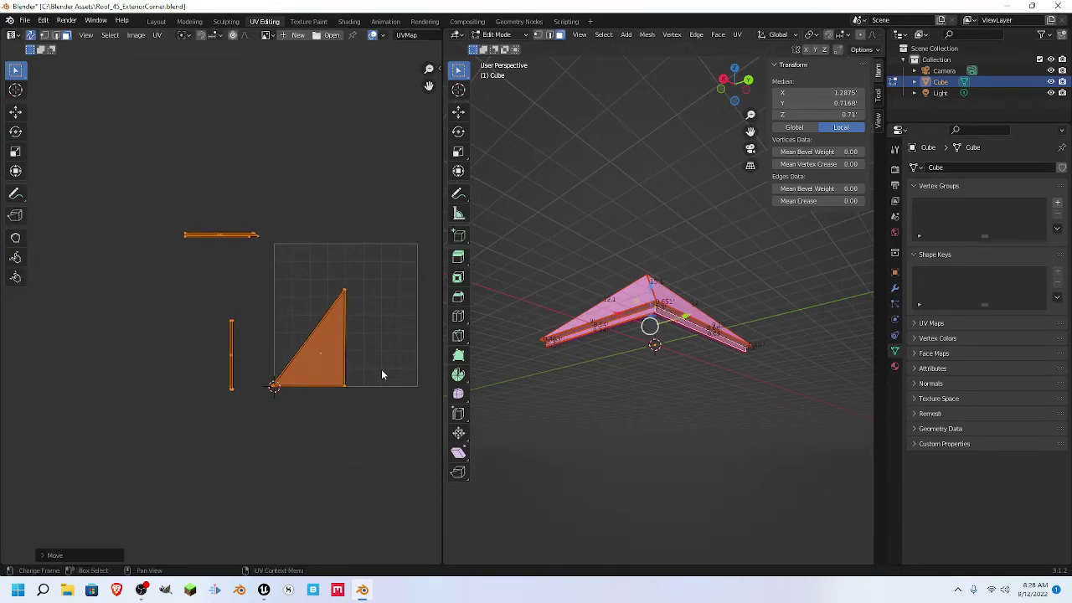
- Scale all selected islands up by about 1.81 and move the triangle's lower corner back to the UV origin
scroll(367, 425, "down", 2)
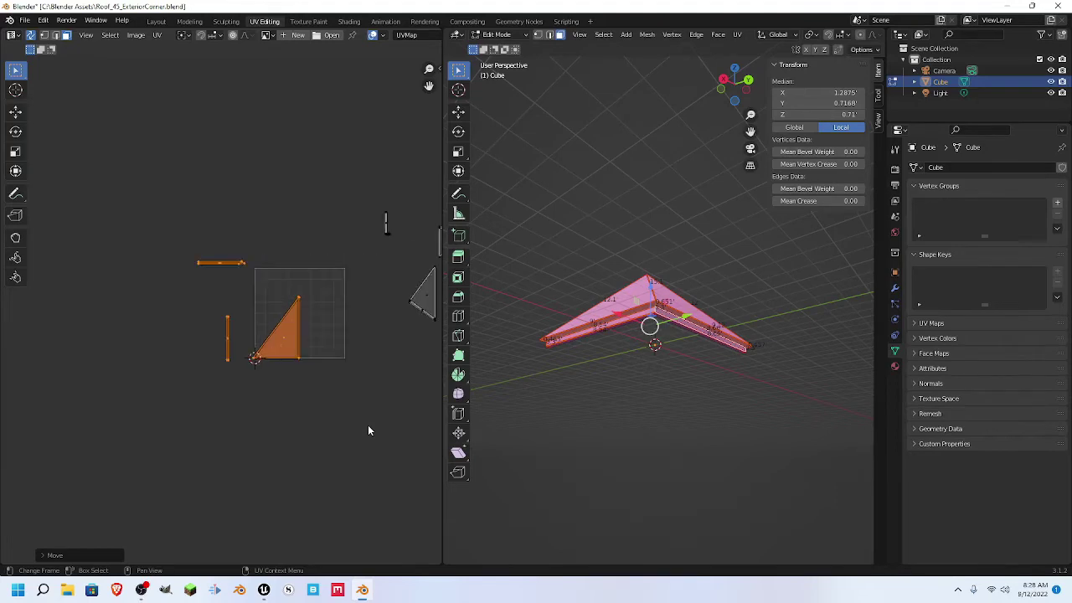
key("s")
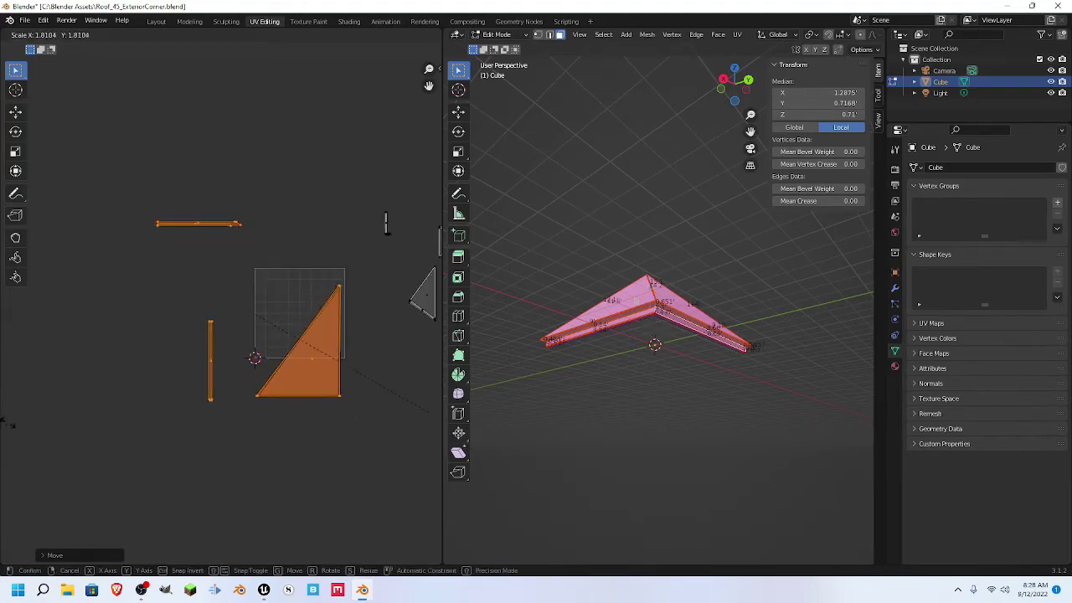
left_click(8, 423)
key("g")
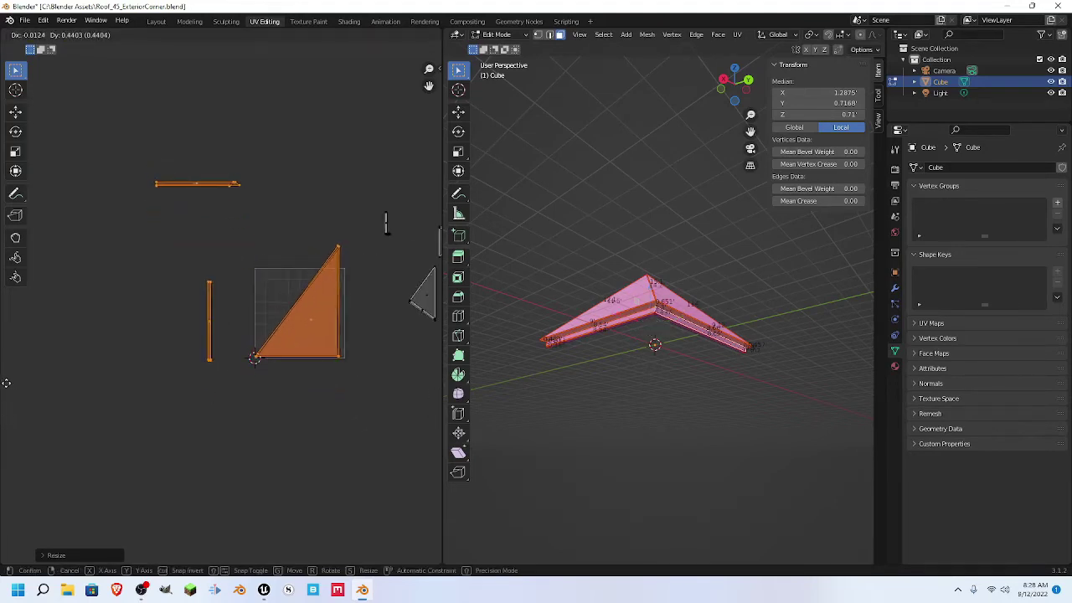
left_click(7, 383)
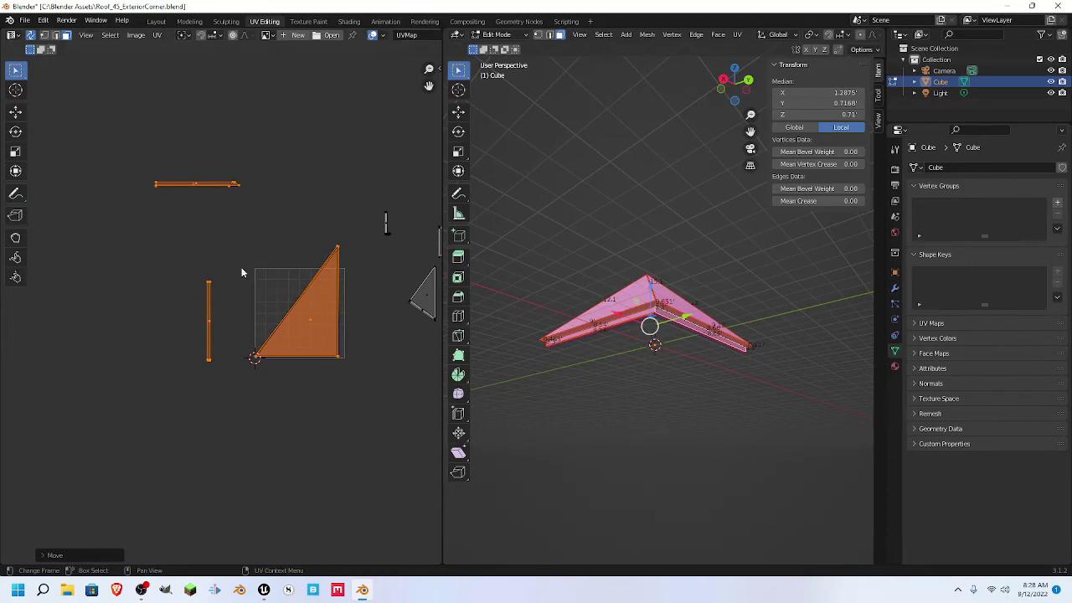
- Shrink all selected islands along Y to the UV square's height and align the triangle with the square's lower and right edges
left_click_drag(260, 222, 258, 257)
left_click_drag(134, 129, 345, 436)
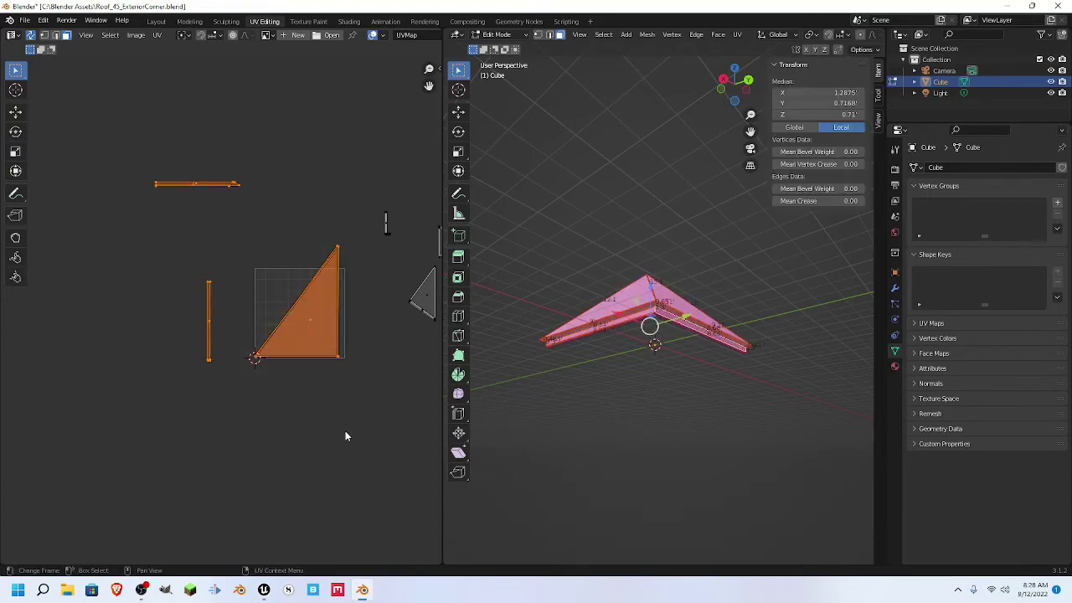
key("g")
key("s")
key("y")
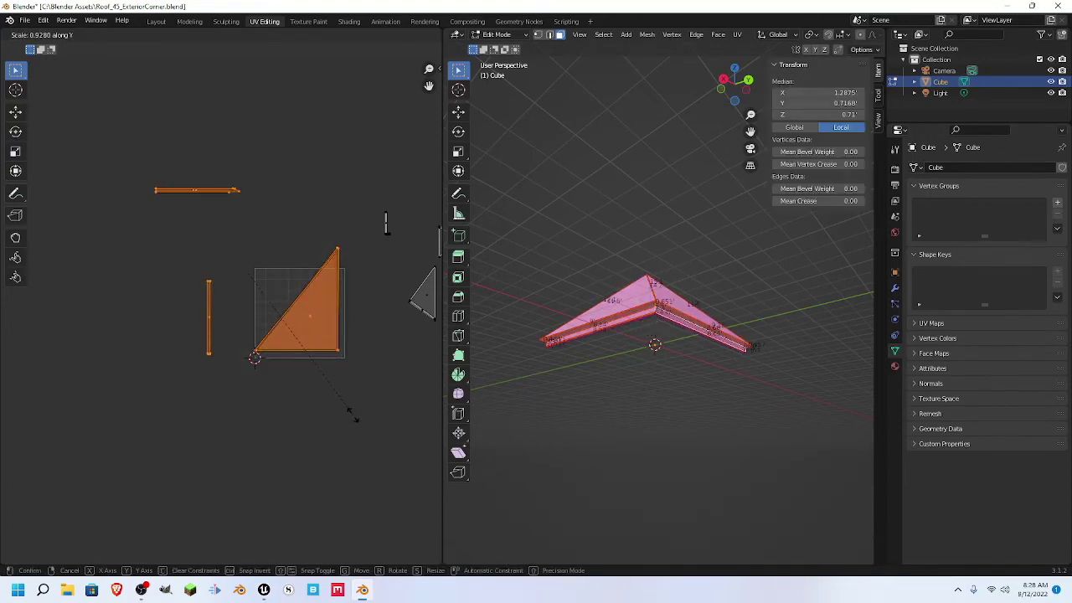
left_click(347, 398)
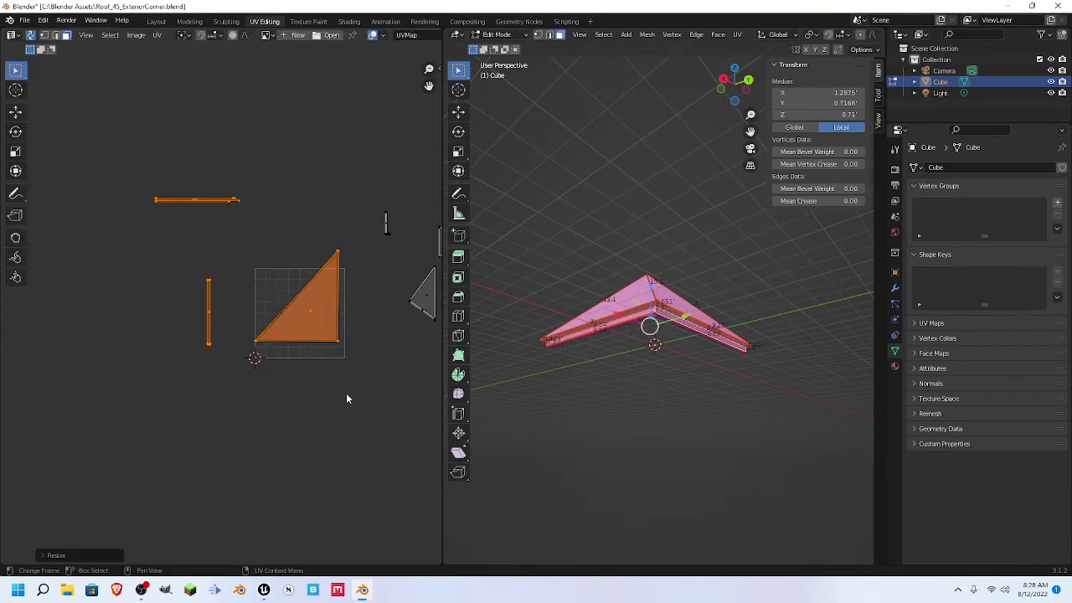
key("g")
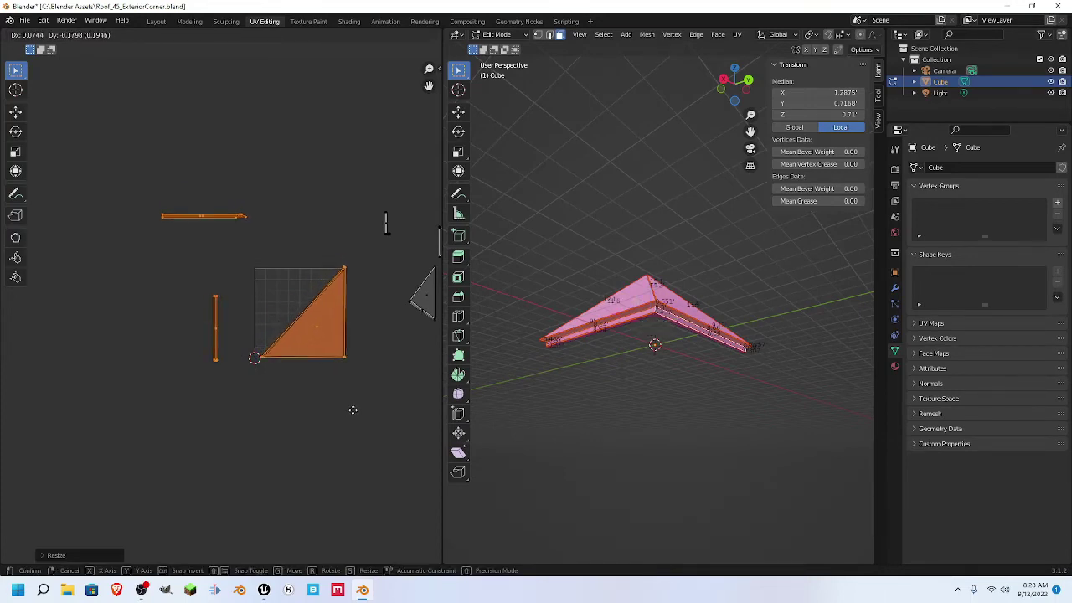
left_click(352, 414)
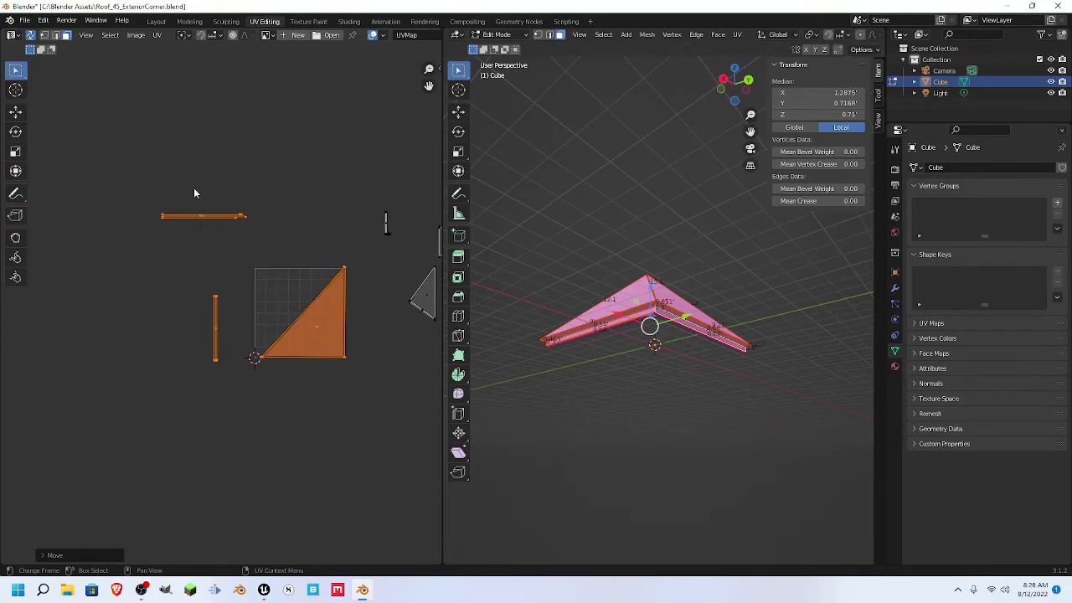
- Select the overlapping upper eave strip islands and move them just above the UV square
left_click_drag(186, 194, 215, 236)
key("g")
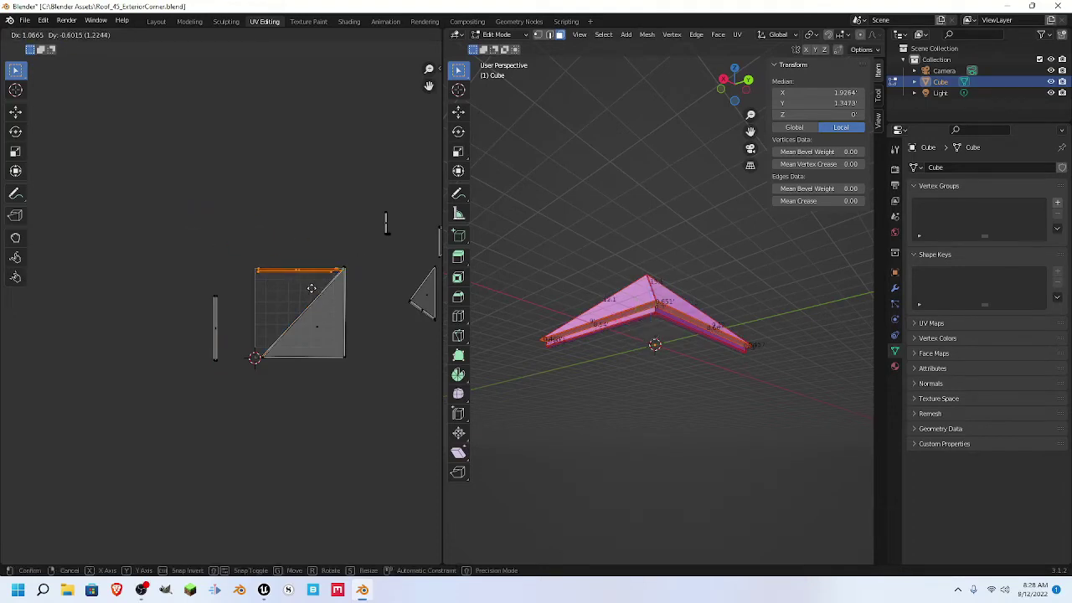
key("Escape")
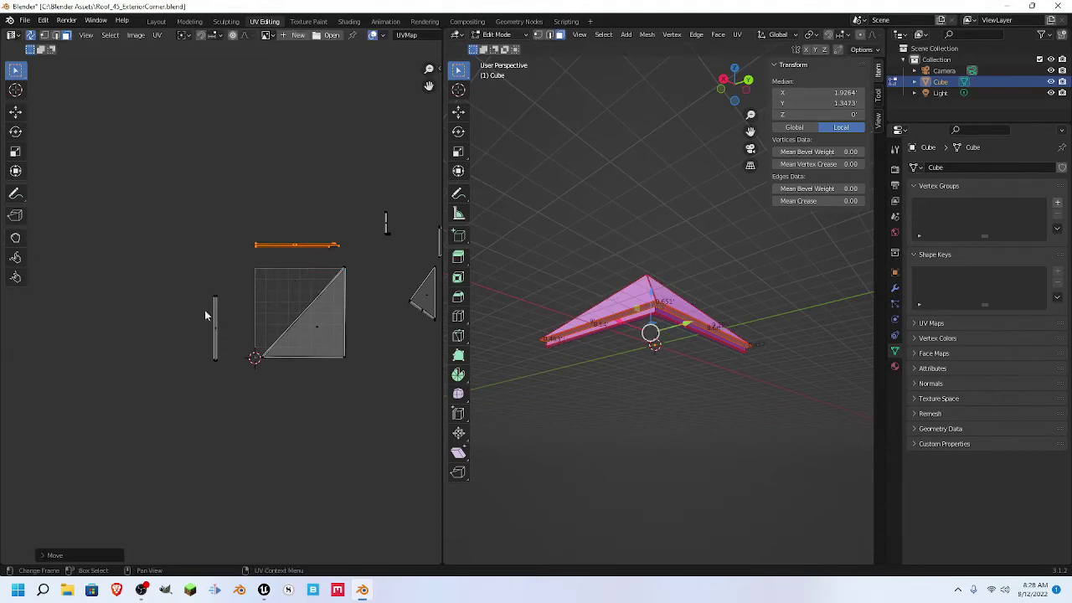
- Stretch the overlapping lower eave strip islands along Y to match the UV square's height and place them above the upper strip islands
left_click_drag(192, 292, 243, 352)
key("g")
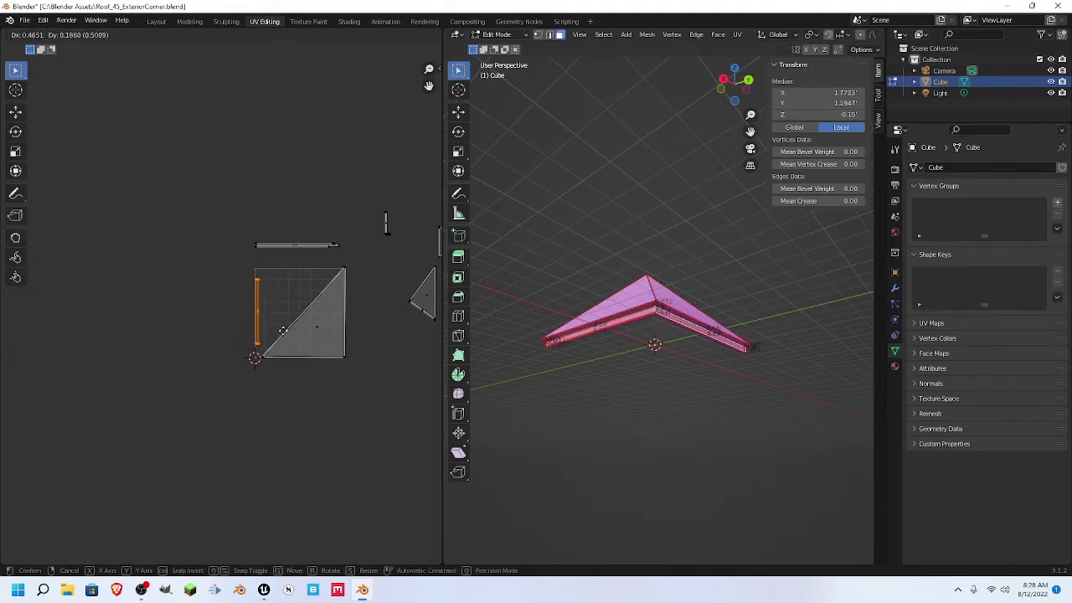
left_click(283, 331)
key("s")
key("y")
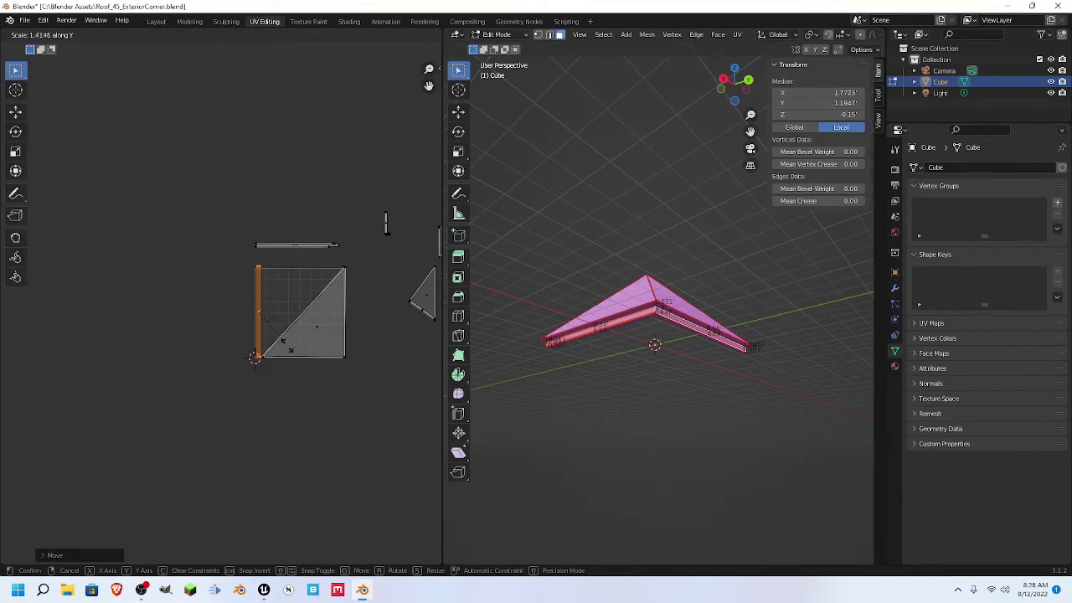
left_click(286, 350)
key("g")
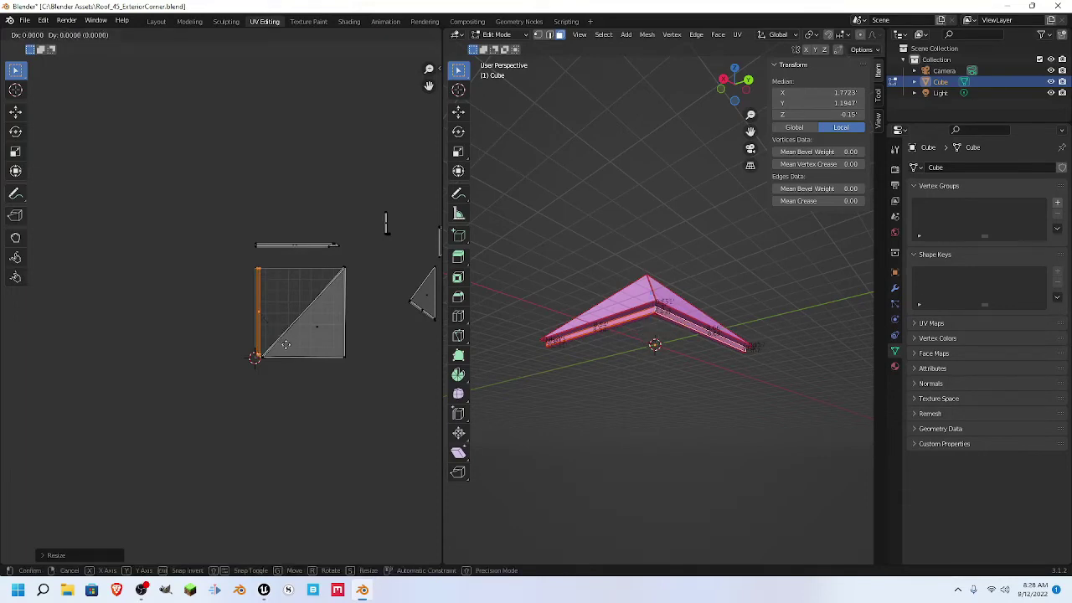
left_click(297, 221)
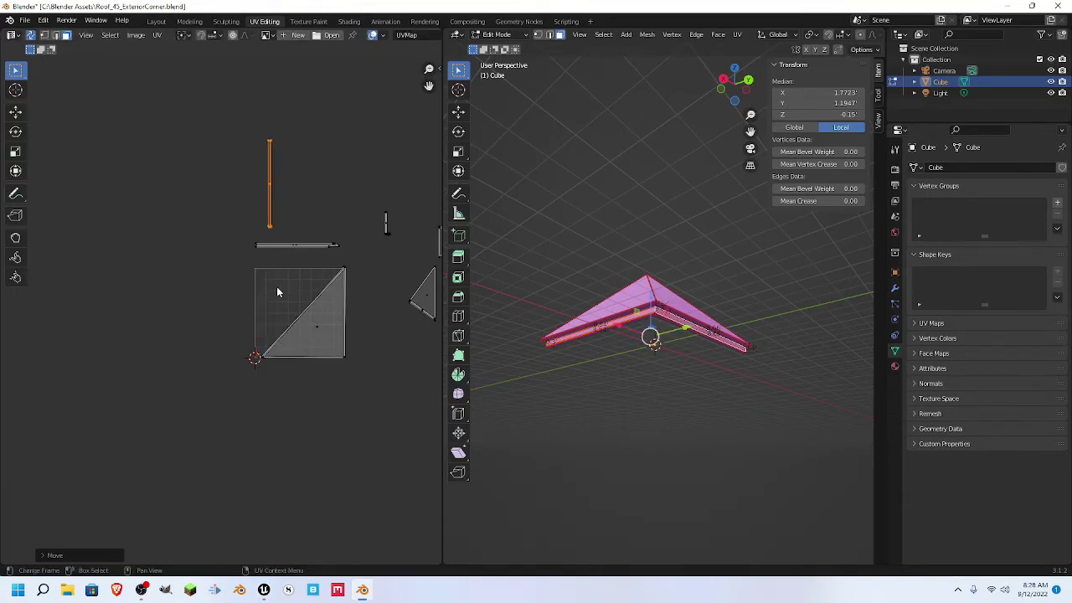
- Select the overlapping roof face islands and shift them toward the UV origin, centring the triangle within the UV square's width
left_click(334, 355)
scroll(334, 361, "up", 4)
middle_click_drag(333, 365, 130, 363)
key("g")
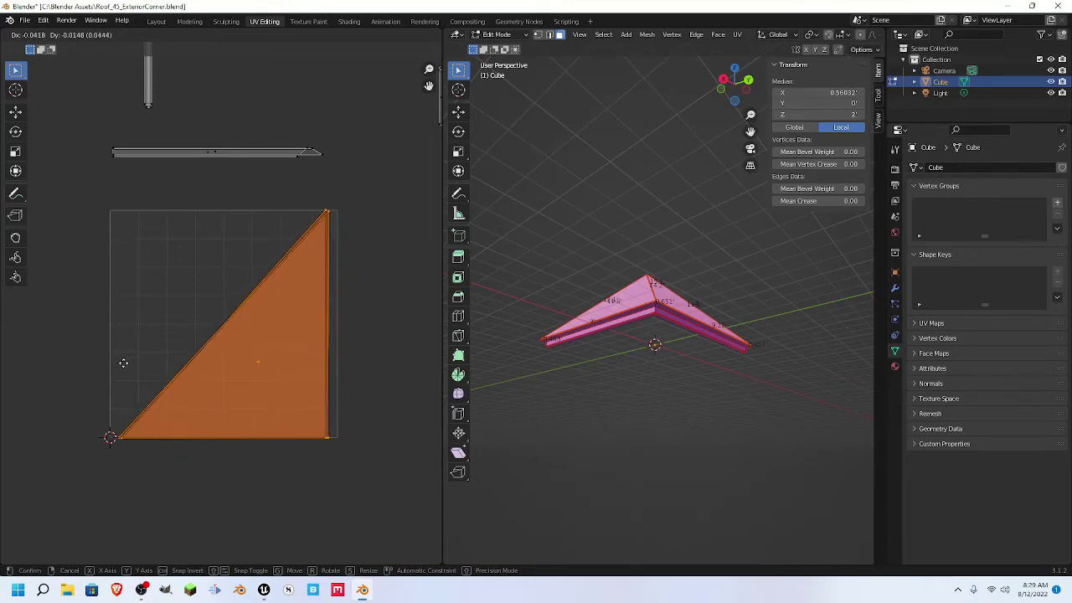
left_click(122, 362)
key("s")
key("x")
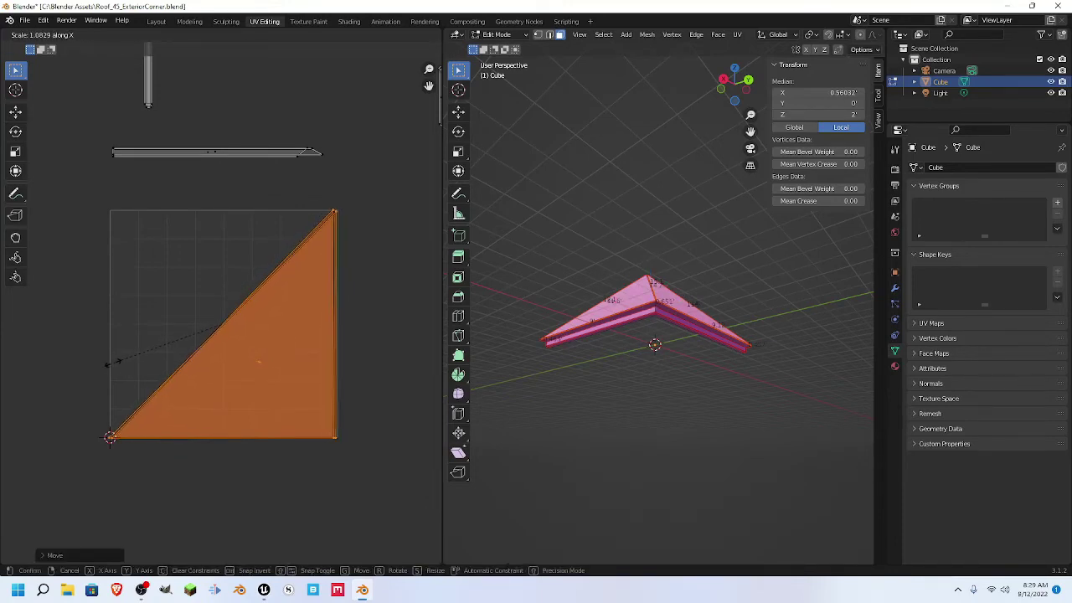
key("Escape")
key("g")
key("x")
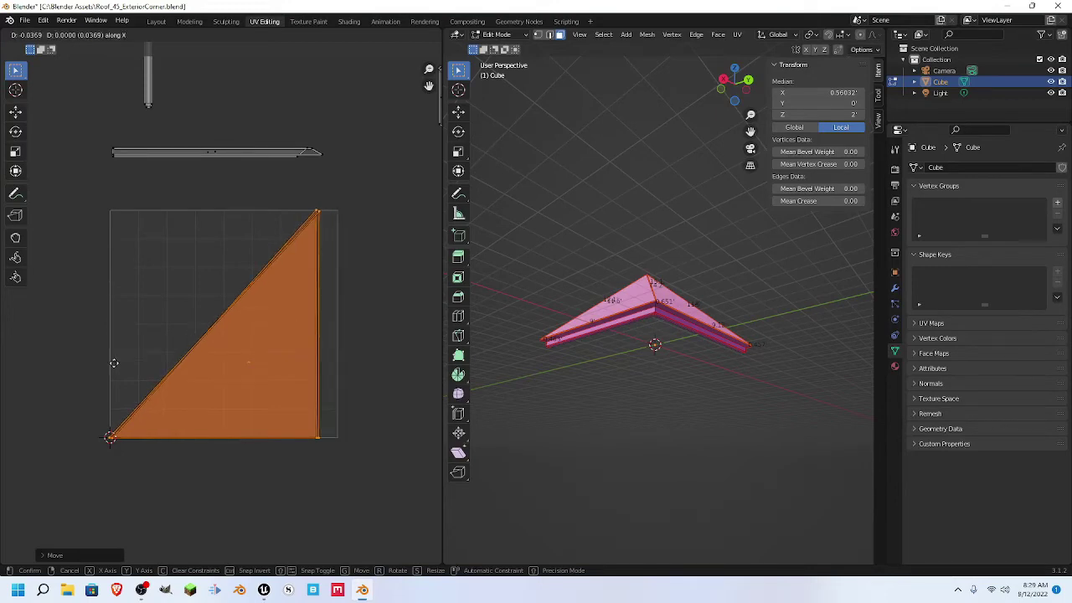
key("s")
key("x")
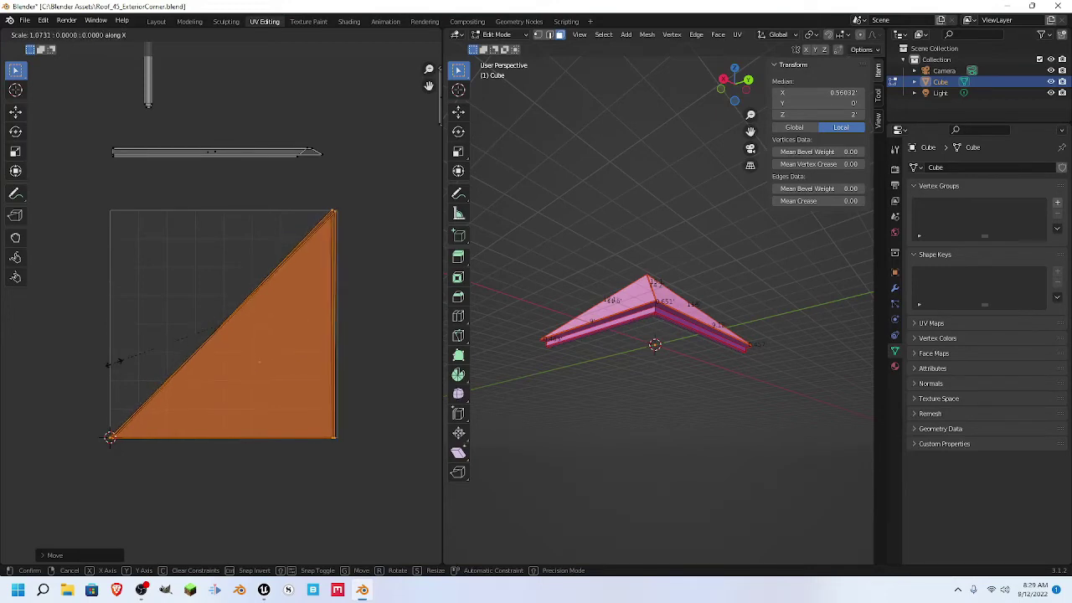
key("x")
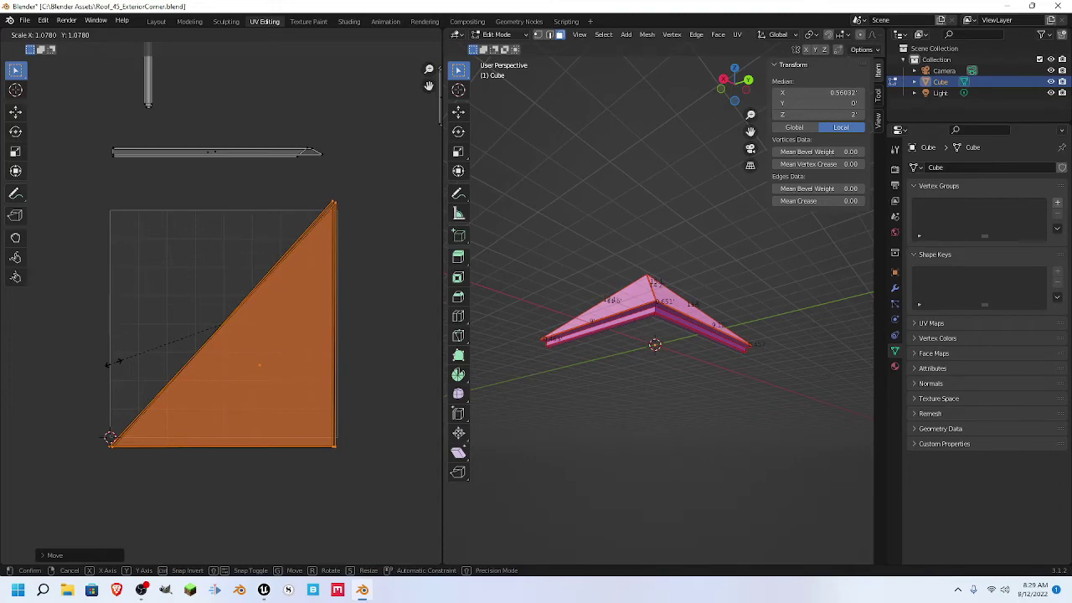
key("Escape")
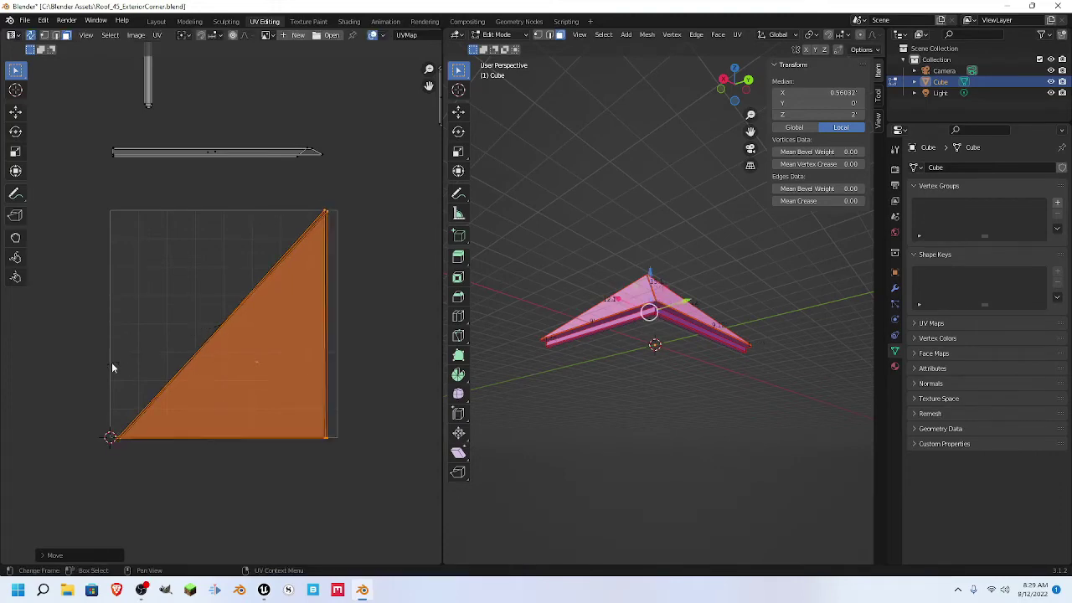
- Stretch the roof face islands along X by about 1.08 so the triangle spans the UV square from the origin
key("s")
key("x")
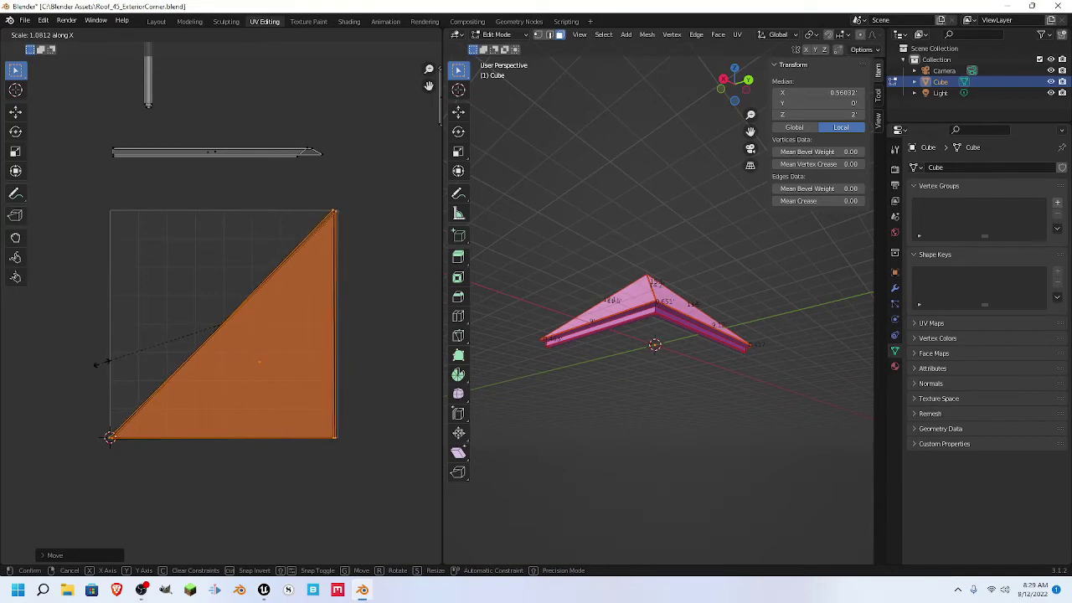
left_click(101, 367)
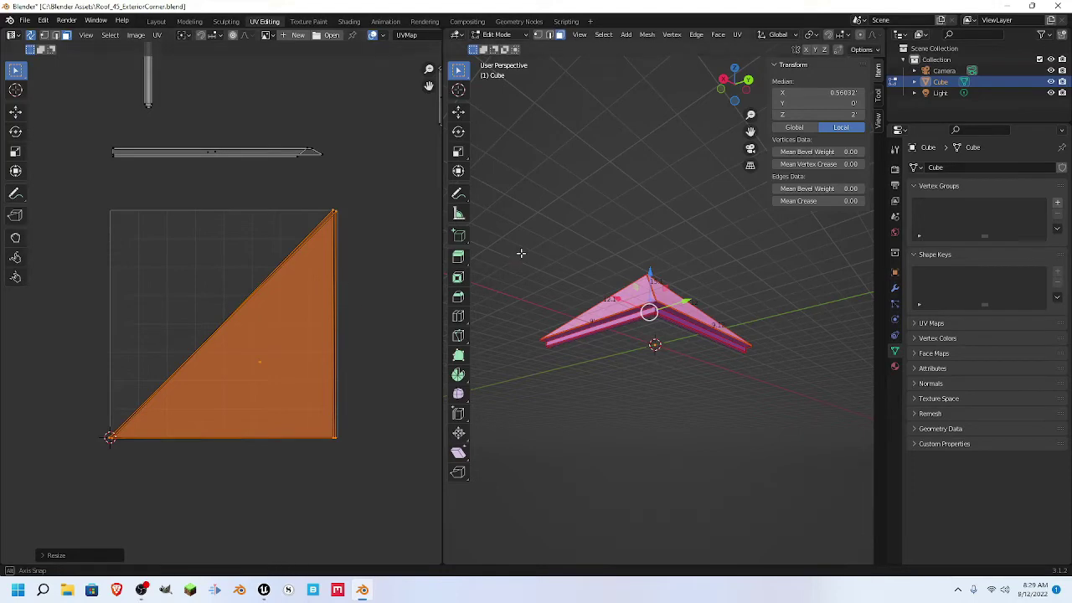
middle_click_drag(521, 252, 630, 274)
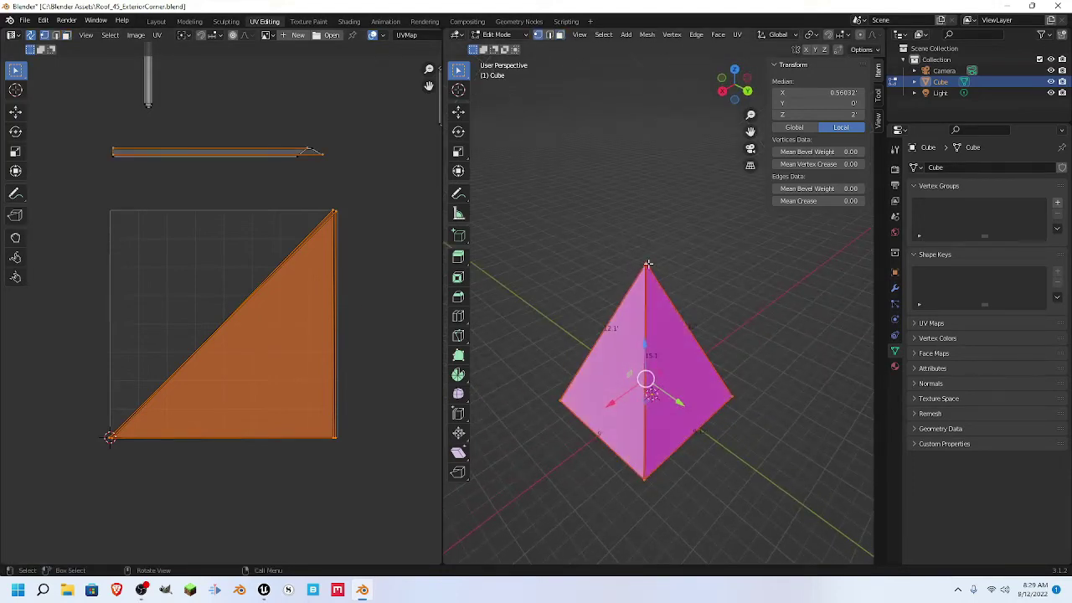
- Select the roof face on the +Y side and move its UV island aside, off the other roof face's island
left_click(645, 267)
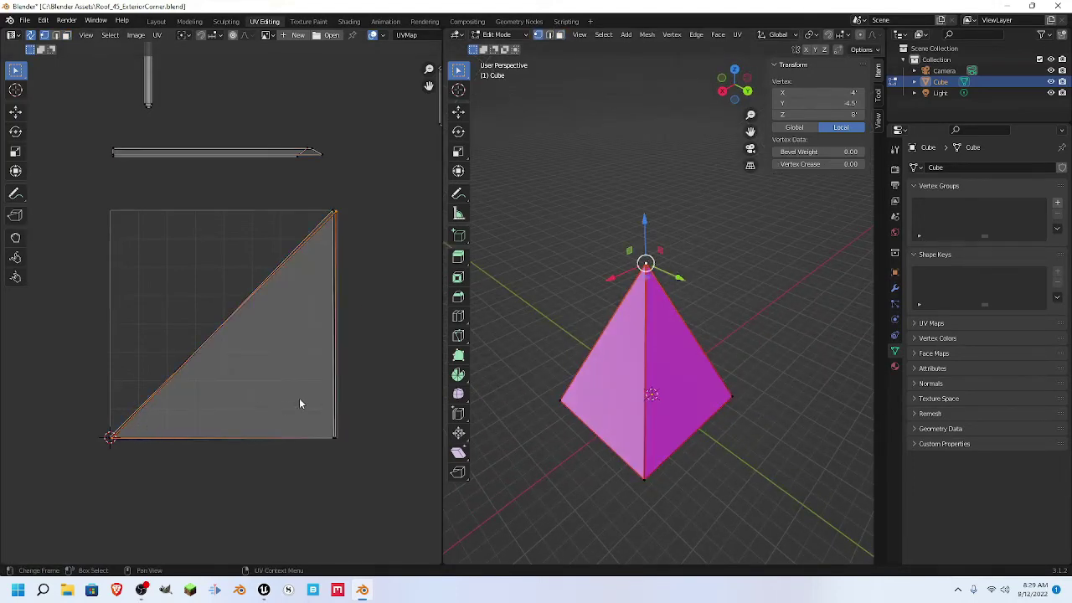
left_click(250, 382)
left_click(671, 364)
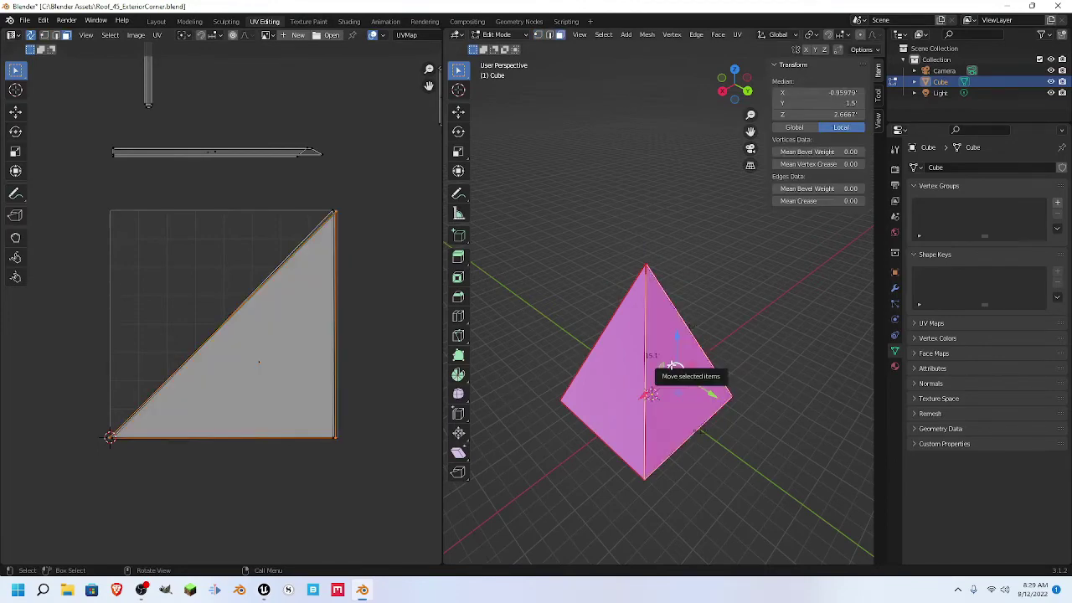
key("g")
left_click(163, 350)
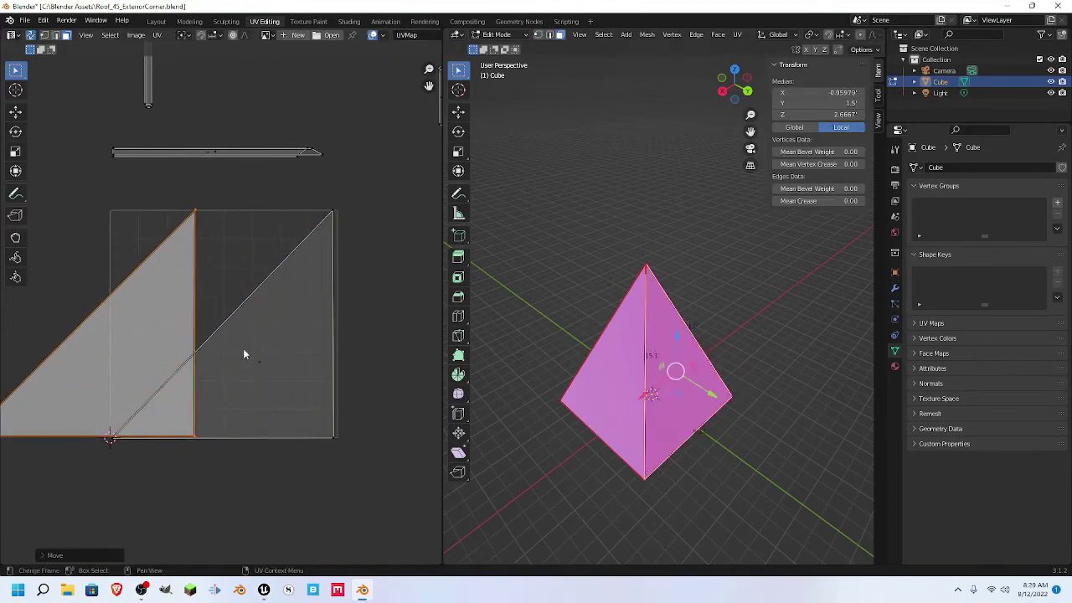
- Select the other sloped roof face and rotate its UV island by 90 degrees
left_click(646, 265)
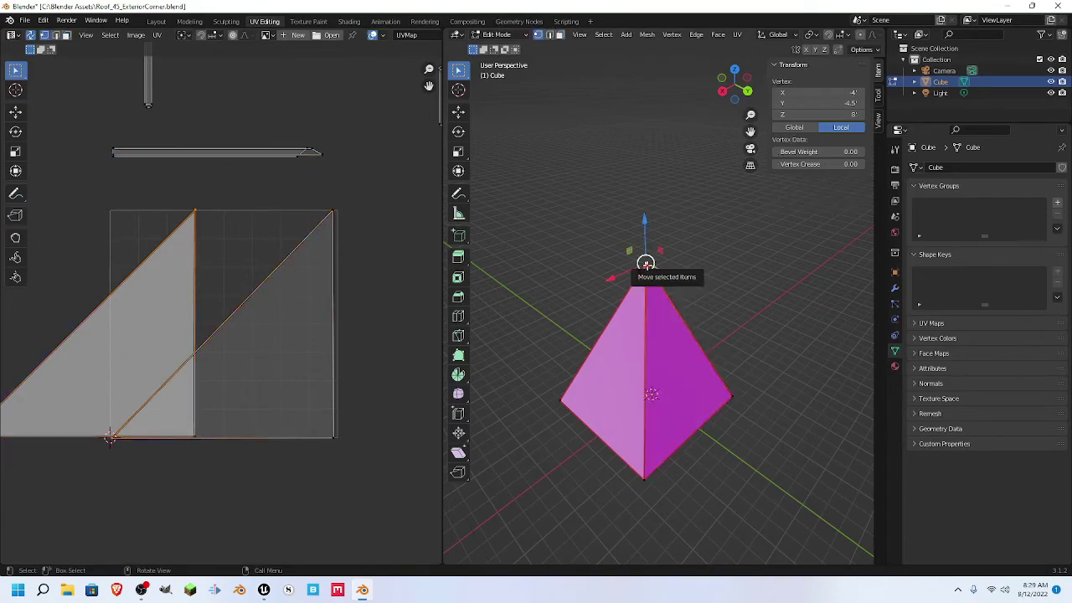
left_click(626, 345)
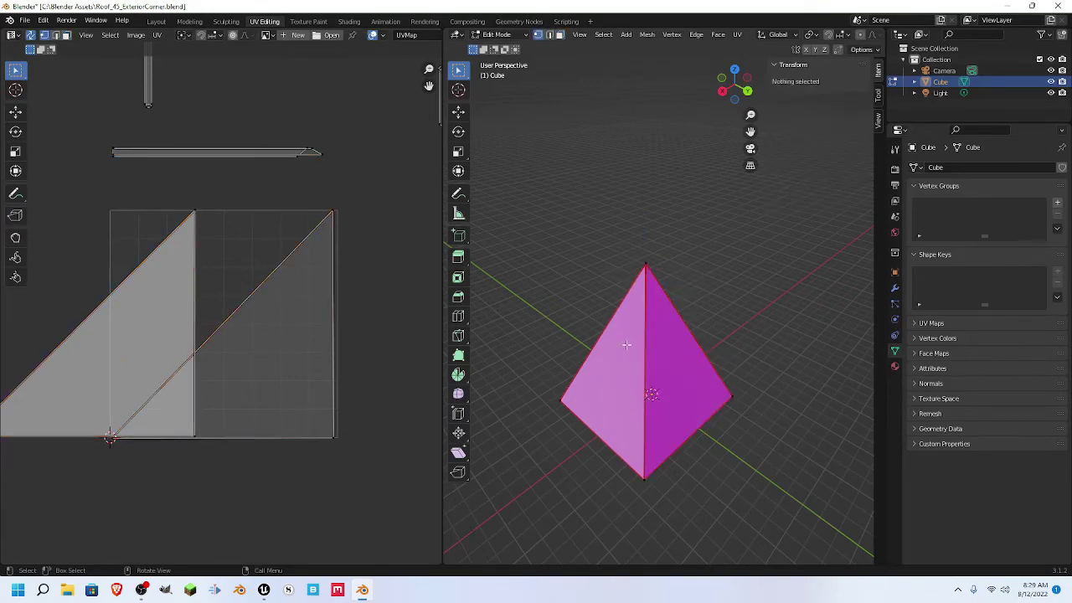
key("3")
left_click(627, 344)
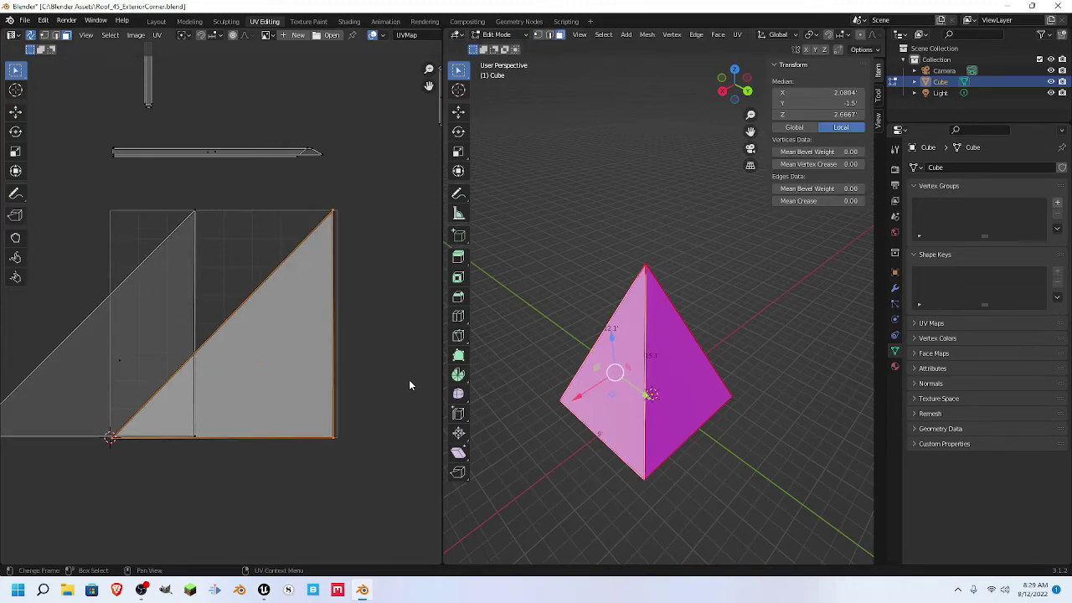
type("r90")
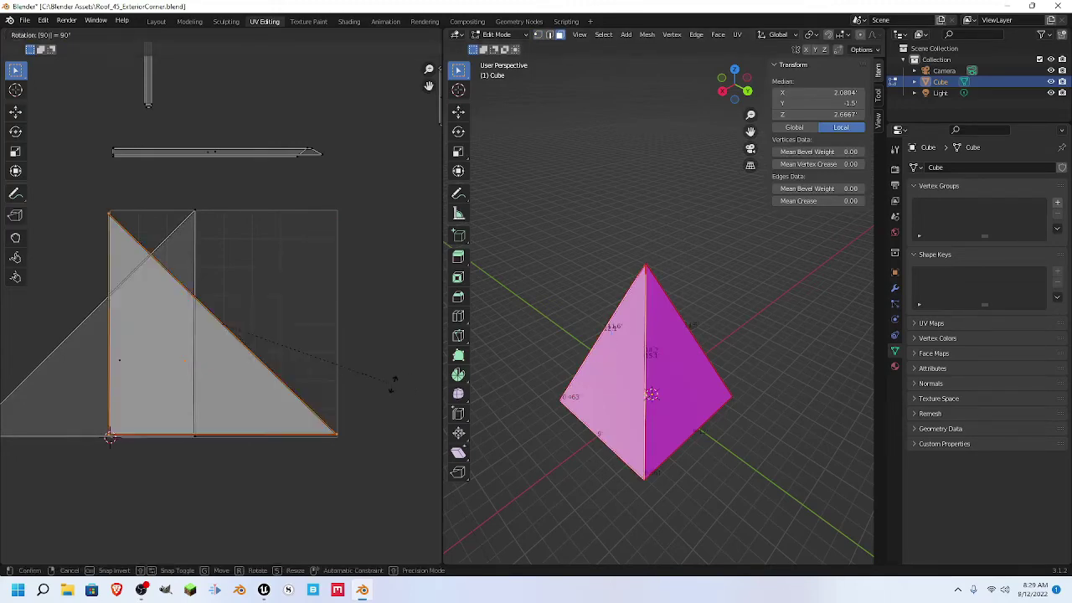
key("Return")
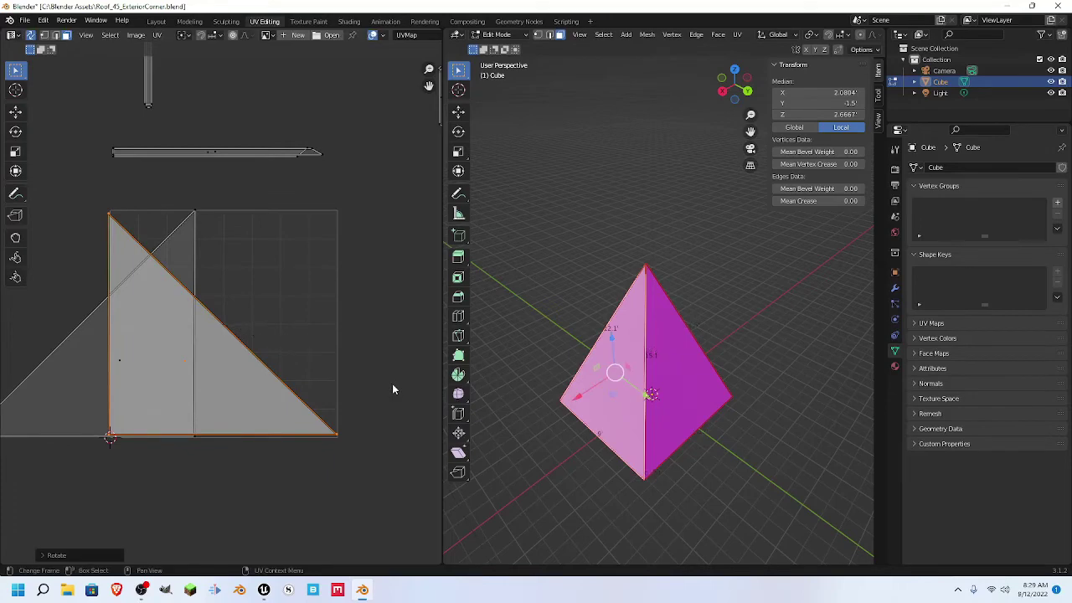
- Select the shifted roof face island and move it back so its right-angled sides align with the UV square's lower and right edges
key("1")
left_click(645, 264)
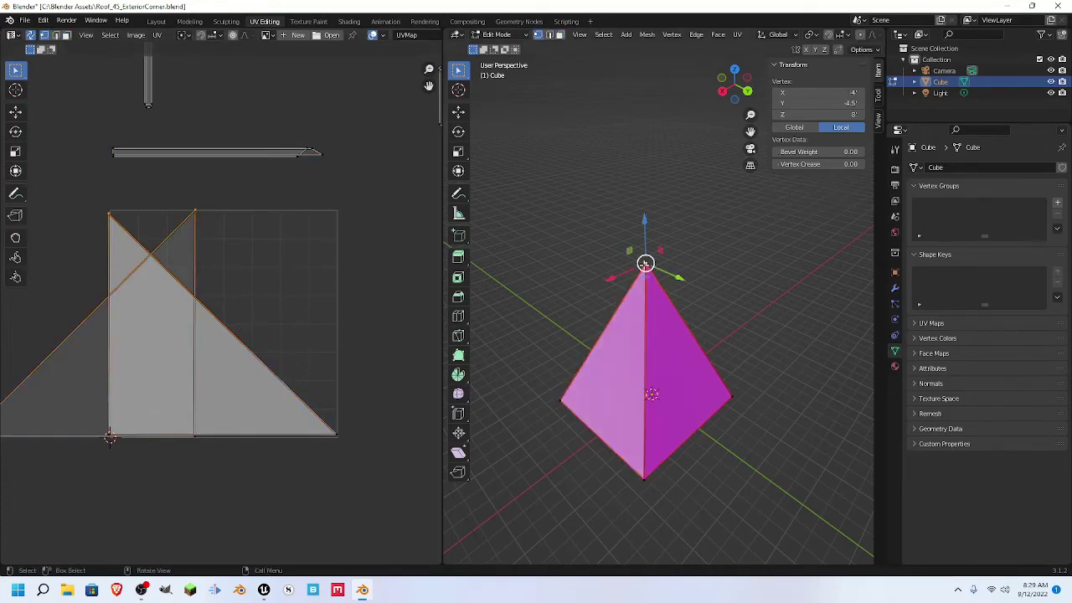
key("3")
left_click(74, 381)
key("g")
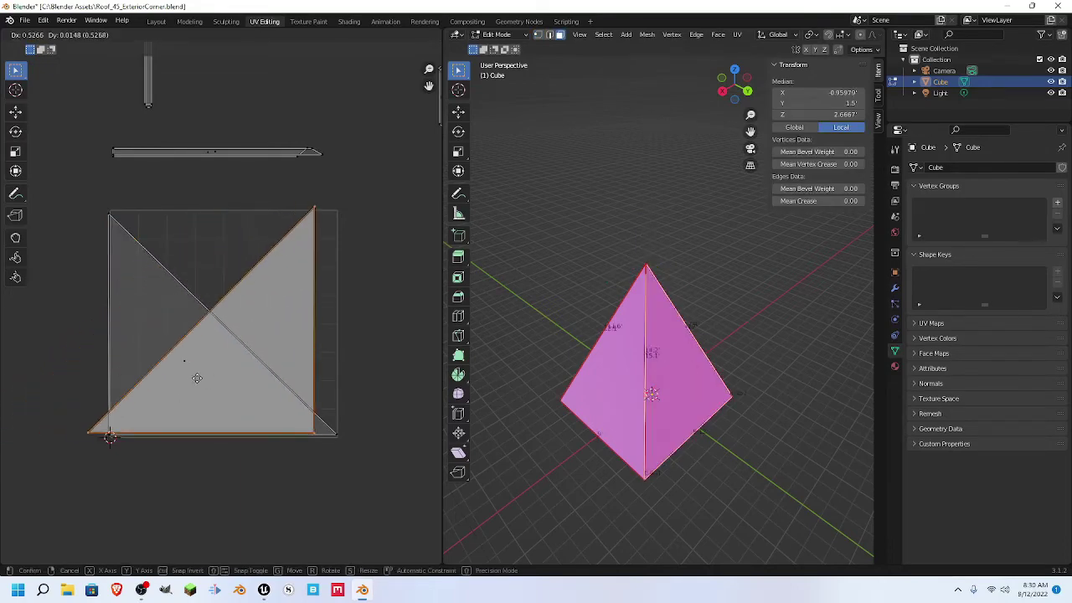
left_click(220, 377)
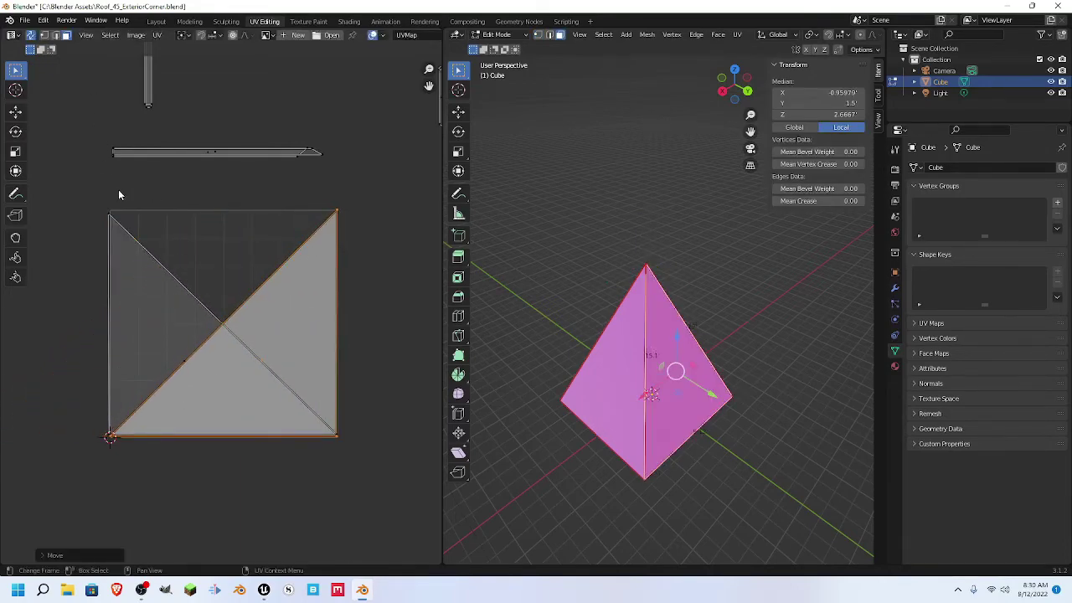
- Move the horizontal eave strip islands along the UV square's lower edge and the vertical strips along its left edge
scroll(140, 218, "down", 3)
left_click(251, 231)
key("g")
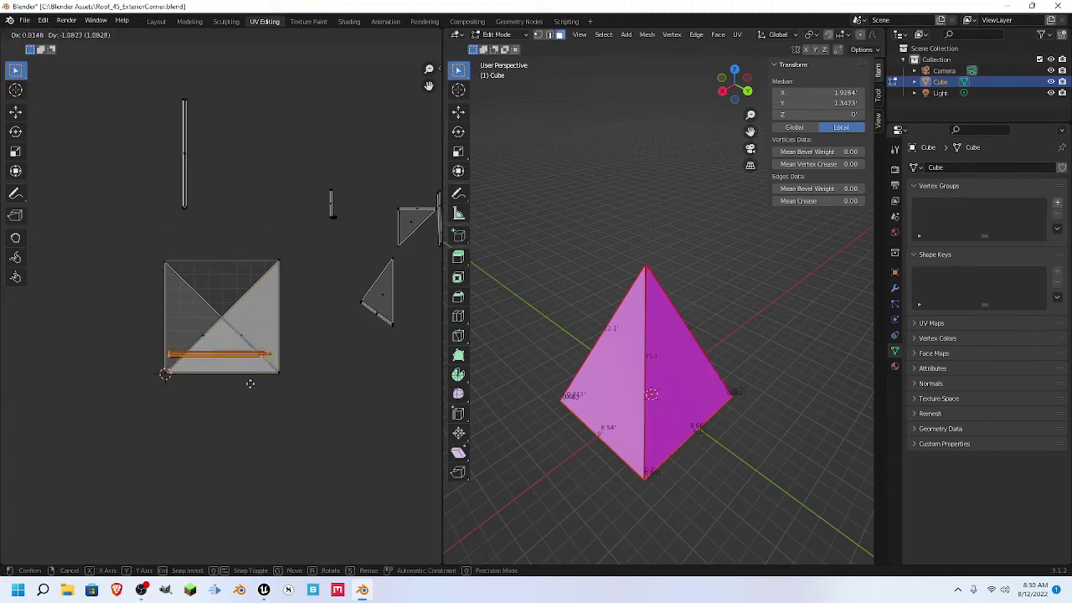
left_click(259, 394)
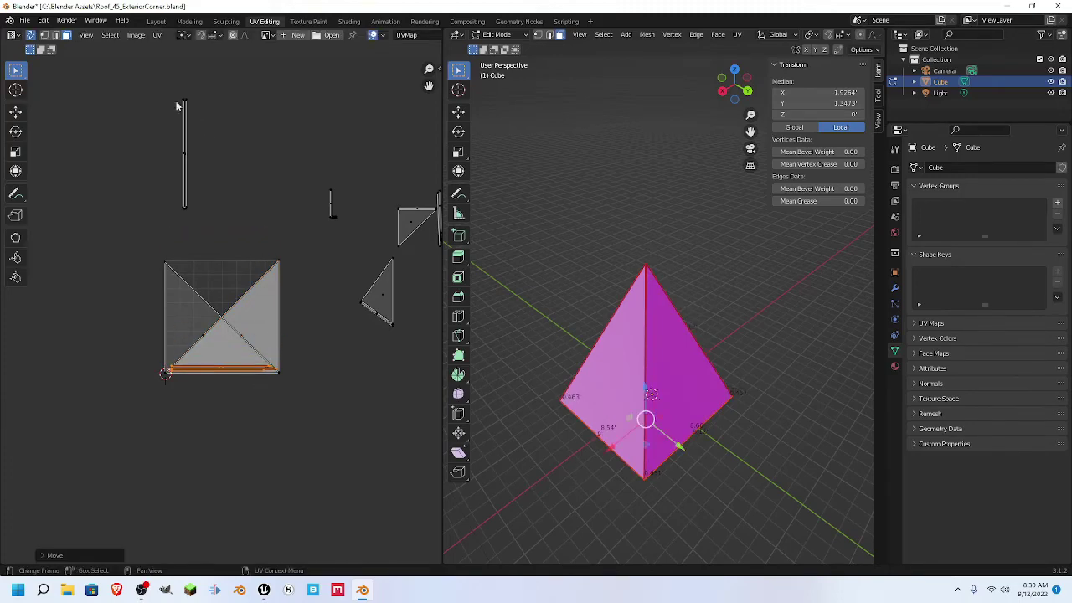
left_click_drag(156, 111, 201, 201)
key("g")
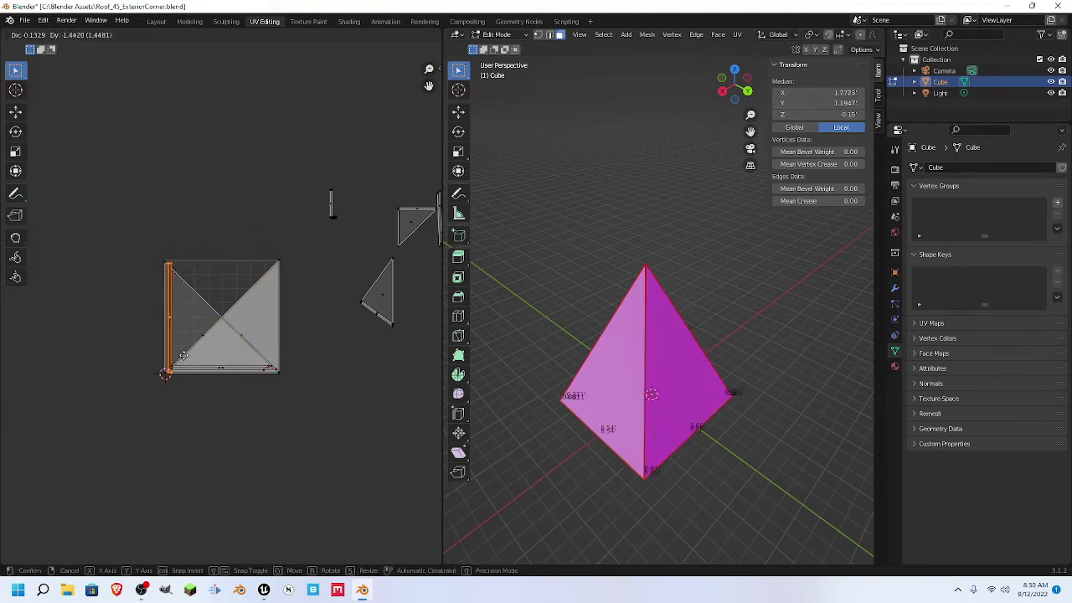
left_click(186, 357)
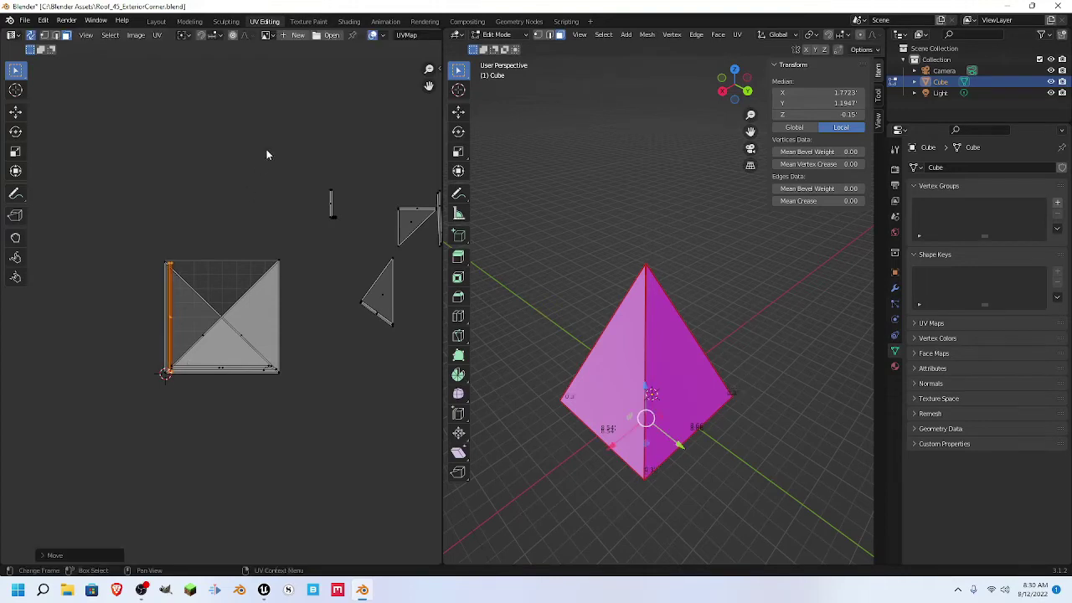
- Select all the leftover small islands outside the UV square, scale them down together and place them just above the square
scroll(280, 167, "down", 1)
left_click_drag(291, 167, 361, 303)
left_click_drag(409, 352, 412, 351)
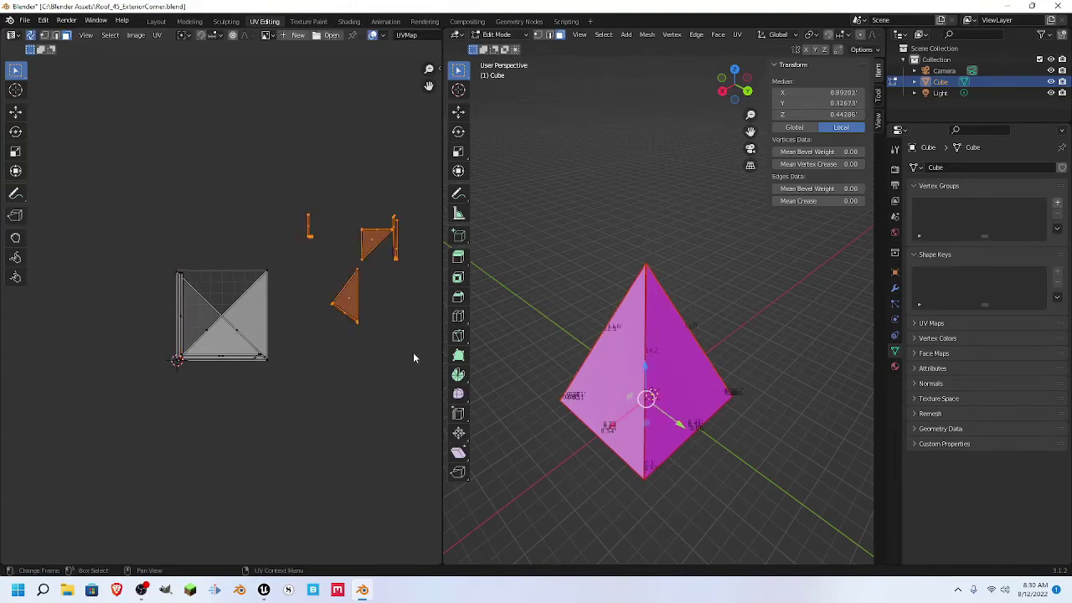
key("s")
left_click(385, 320)
key("g")
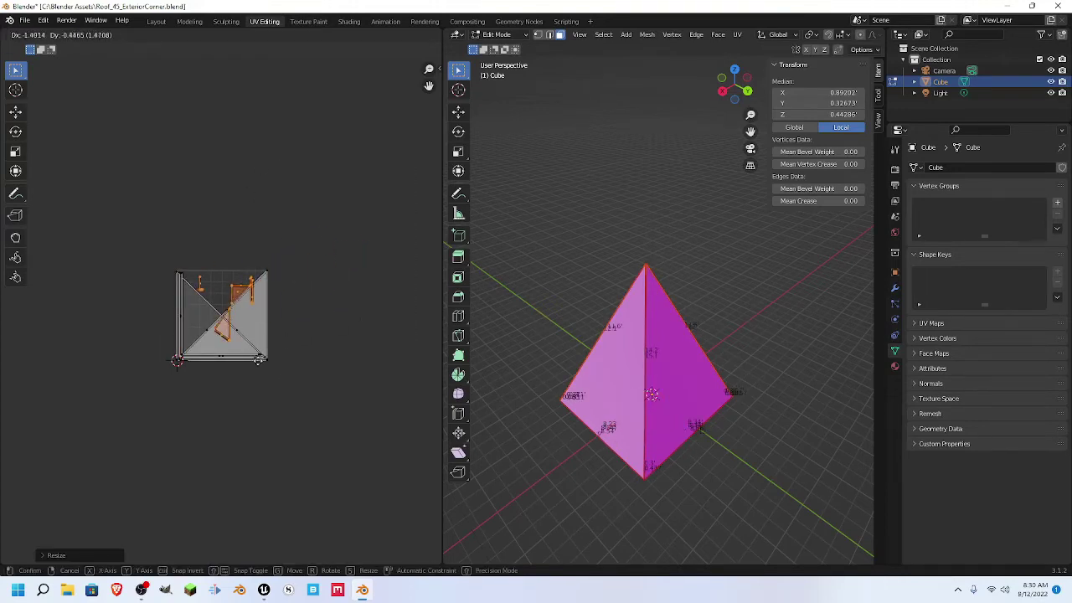
left_click(197, 211)
- Move the small triangle island and the small strip island up against the other leftover islands to form a compact cluster
left_click_drag(197, 203, 228, 273)
key("g")
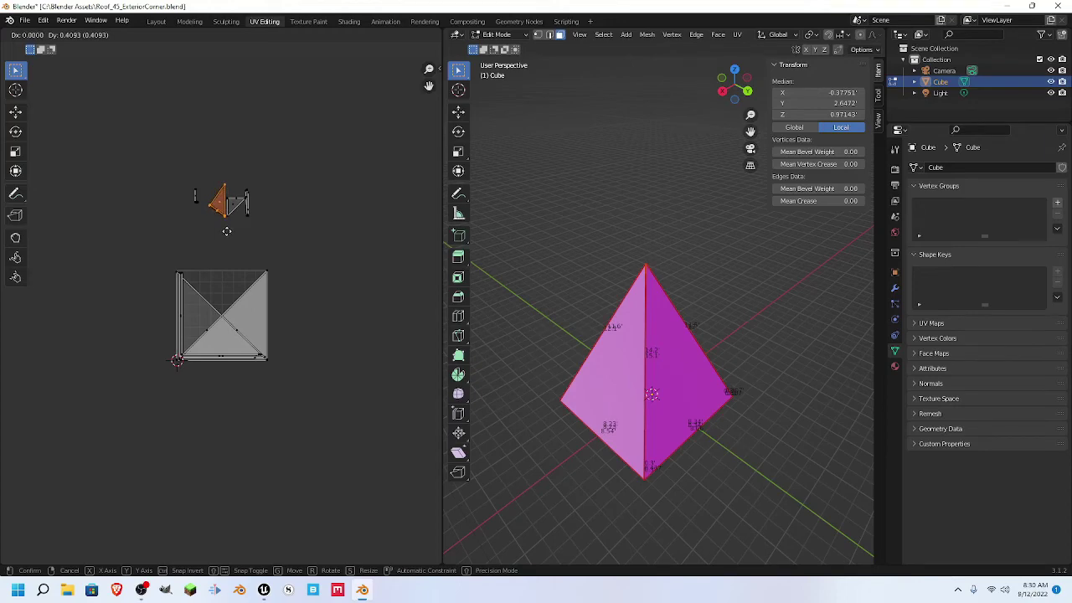
left_click(227, 229)
left_click_drag(180, 179, 202, 212)
key("g")
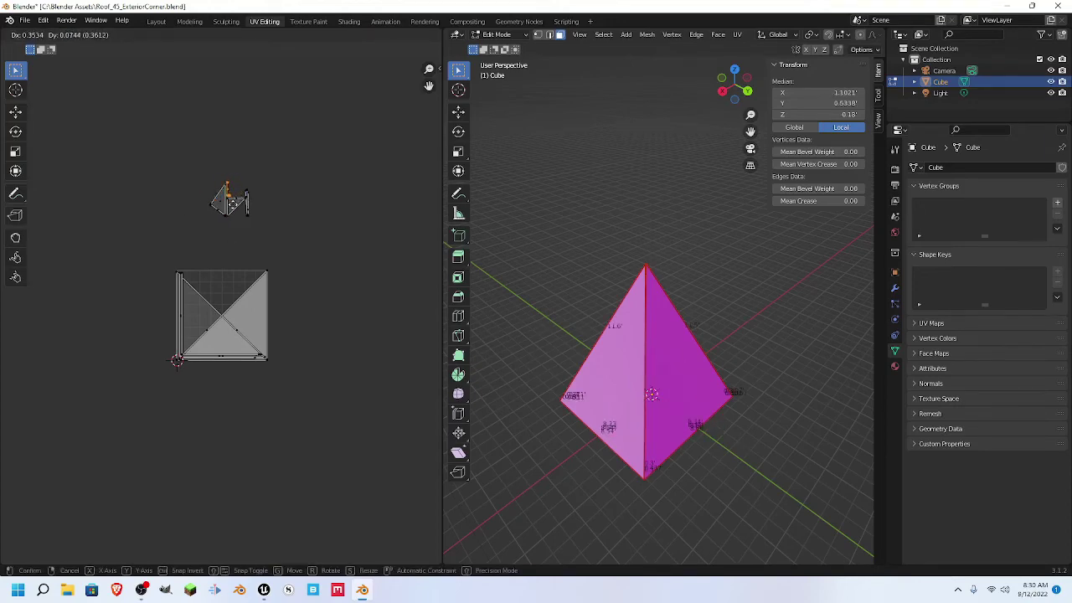
left_click(232, 204)
- Move the whole cluster of small islands into the empty upper gap between the roof face triangles inside the UV square
left_click_drag(191, 169, 259, 221)
key("g")
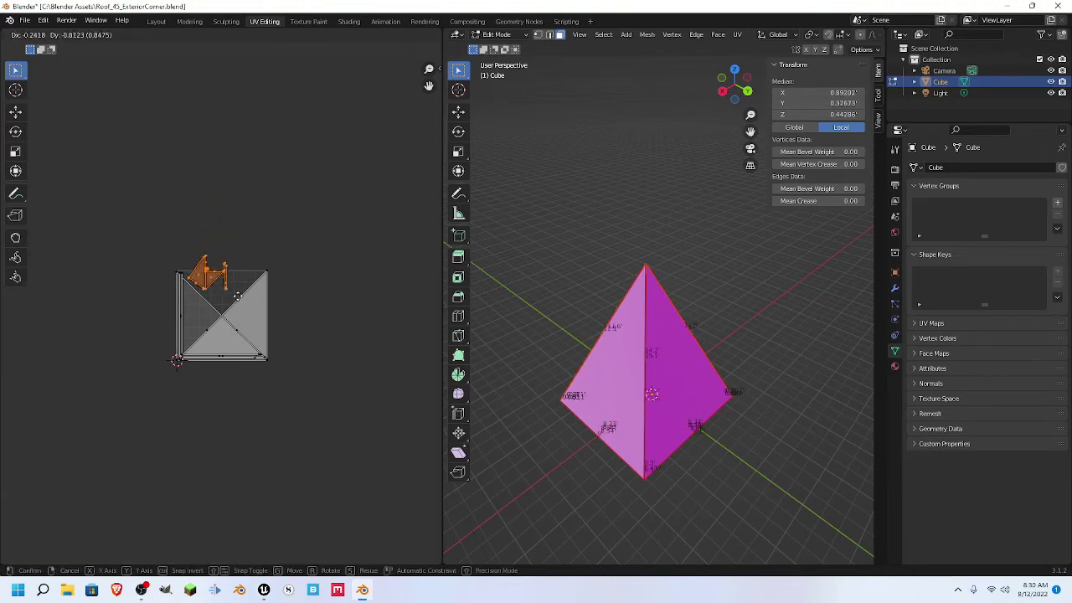
left_click(254, 314)
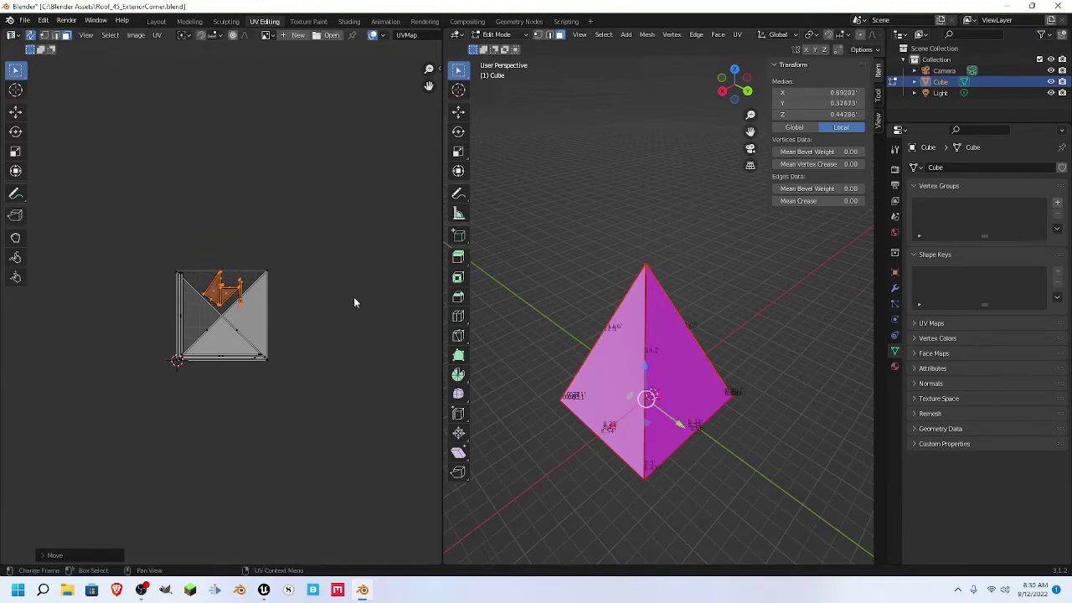
- Save the Blender file and open the FBX export settings
left_click(25, 21)
left_click(55, 96)
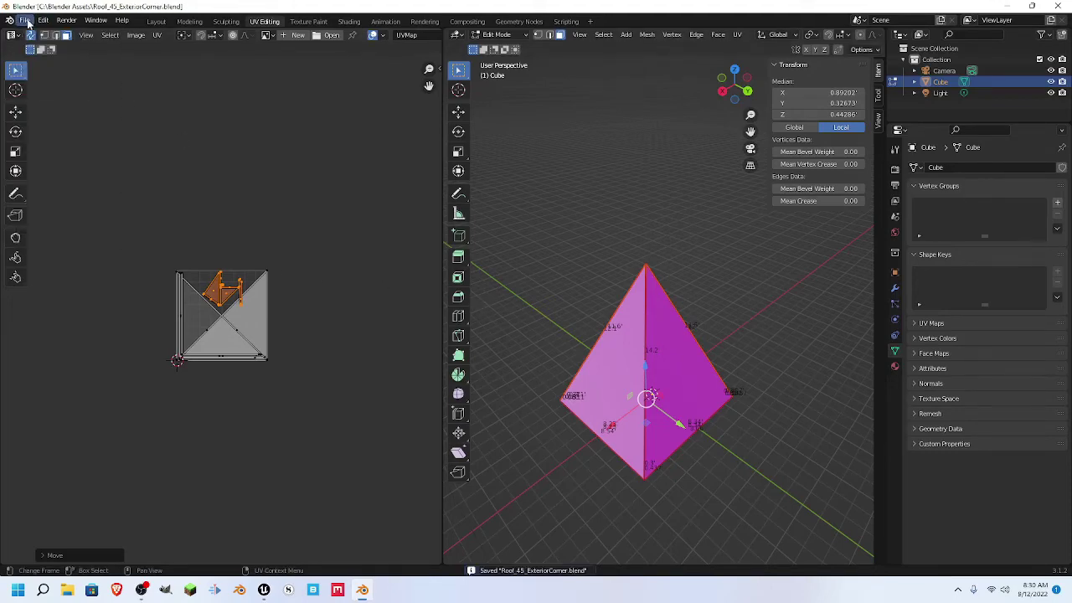
left_click(24, 21)
mouse_move(64, 181)
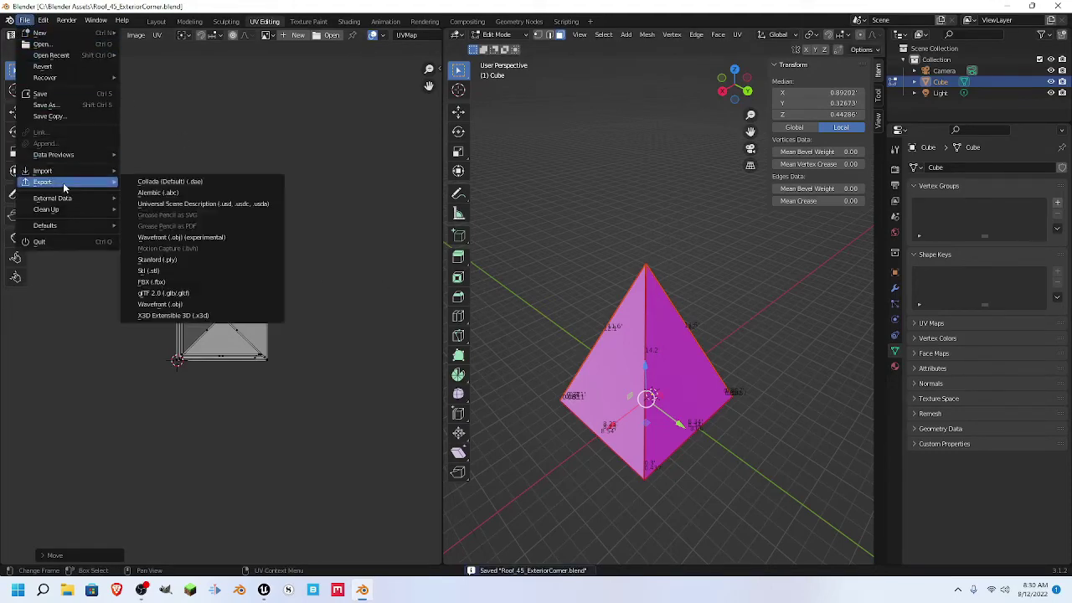
left_click(167, 282)
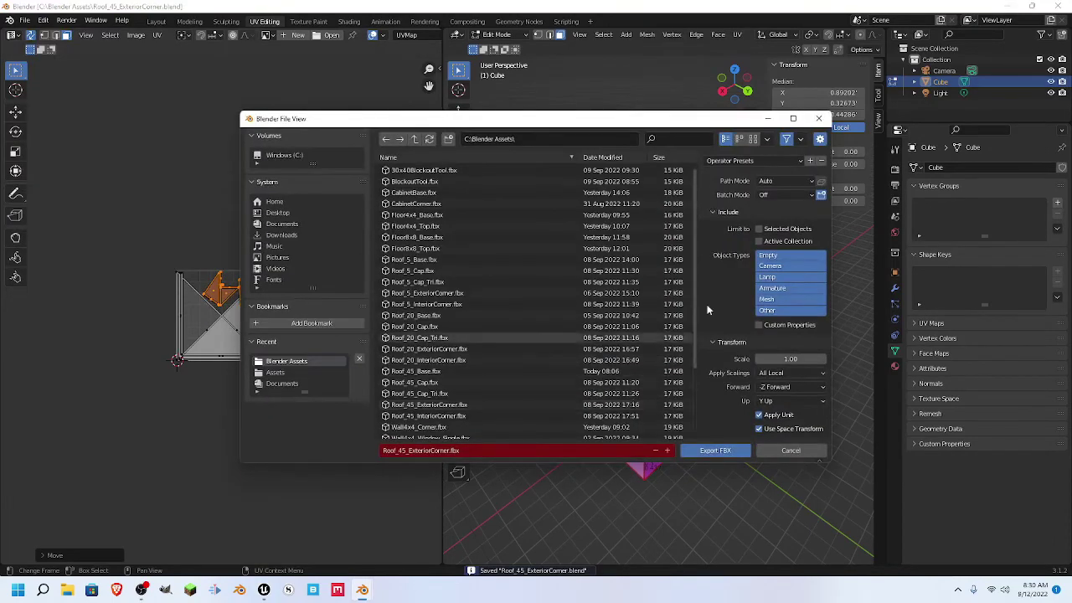
- Limit the FBX export to selected objects of type Mesh, with X Forward and Z Up axes
left_click(778, 299)
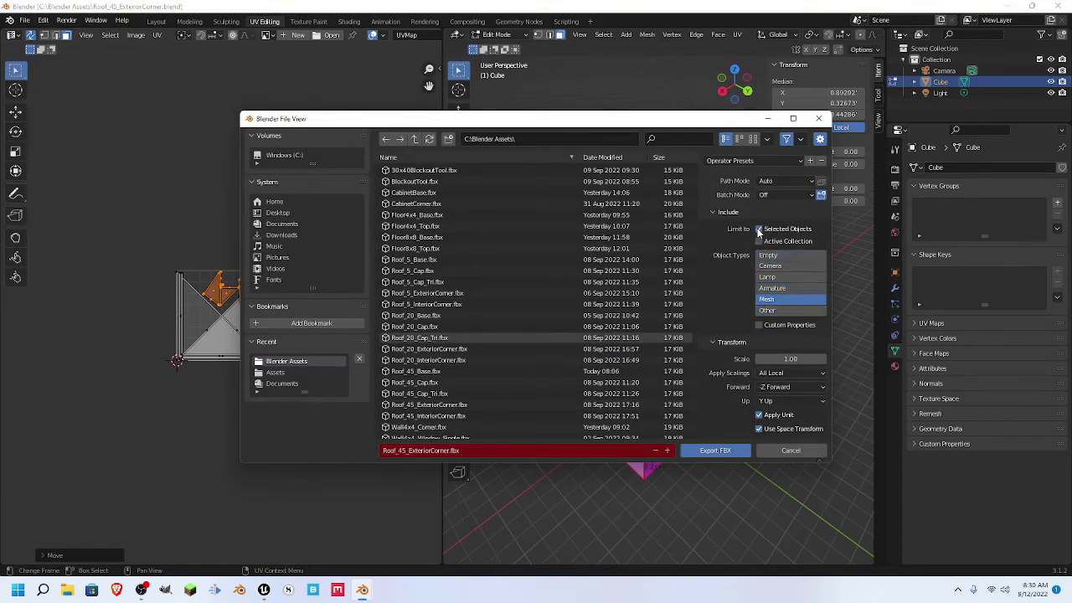
left_click(779, 387)
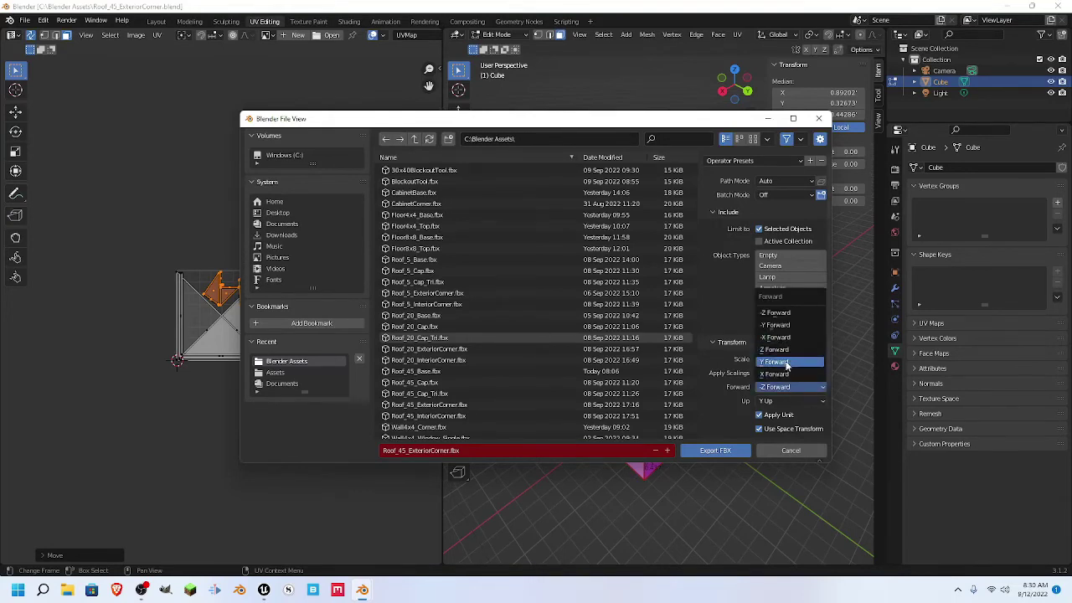
left_click(785, 373)
left_click(789, 402)
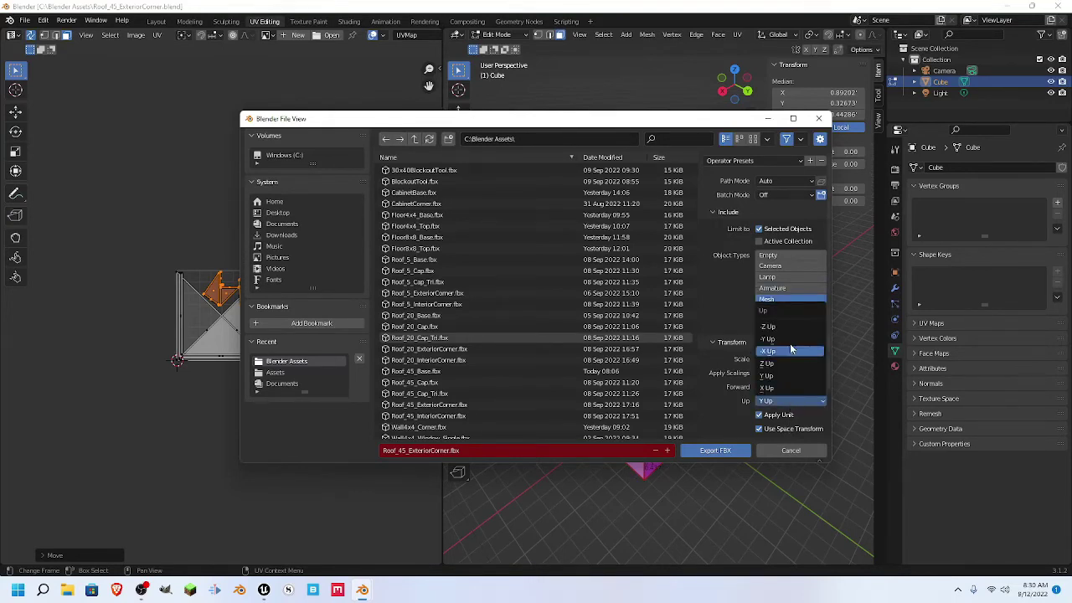
left_click(788, 364)
- Set the export's geometry smoothing to Face and export the model as Roof_45_ExteriorCorner.fbx
scroll(787, 369, "down", 2)
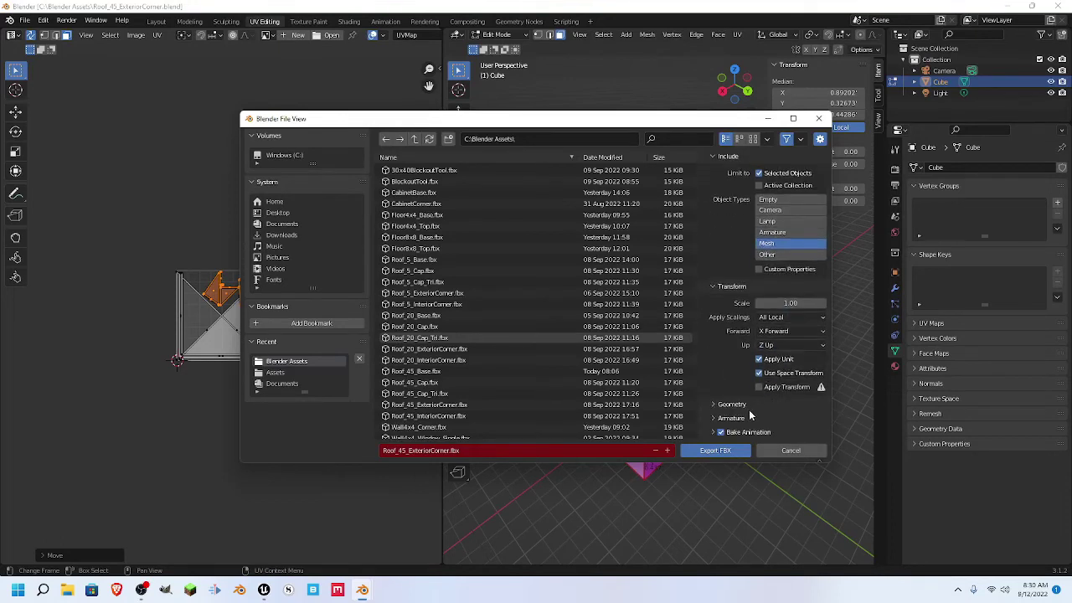
left_click(757, 421)
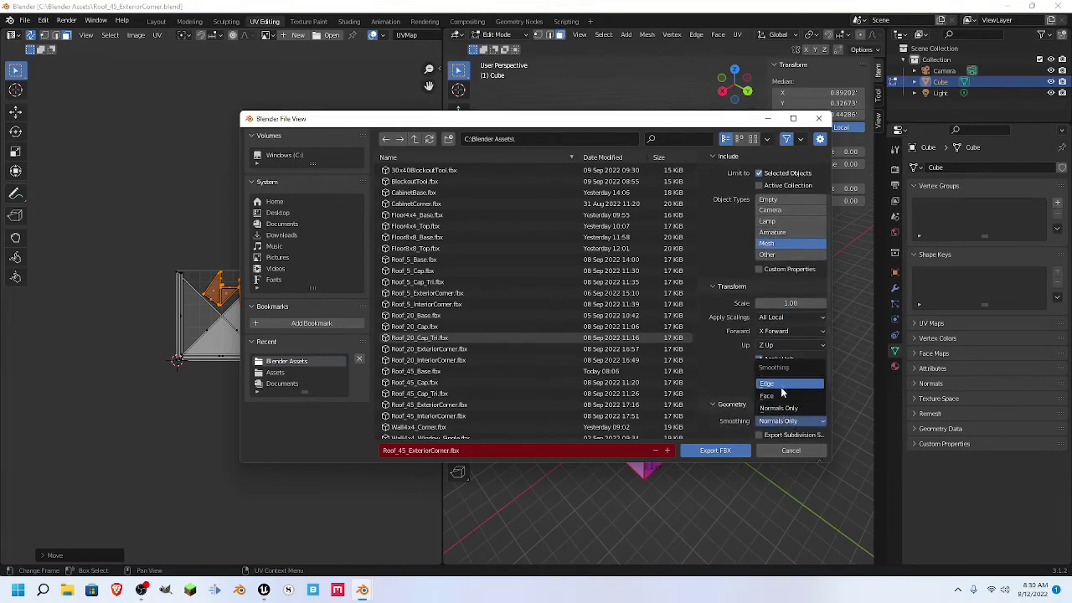
left_click(787, 399)
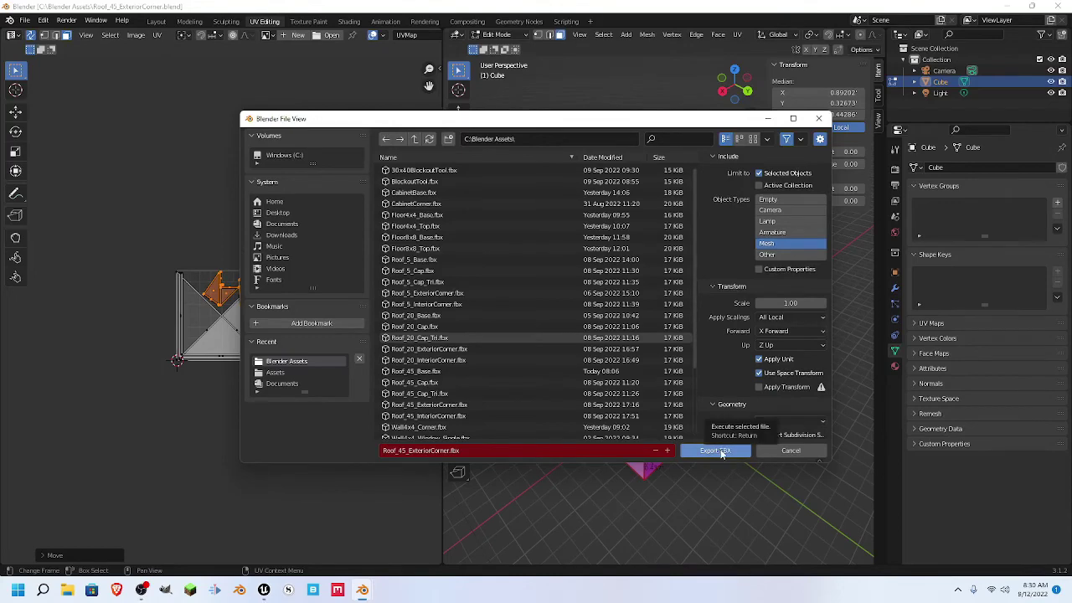
left_click(716, 450)
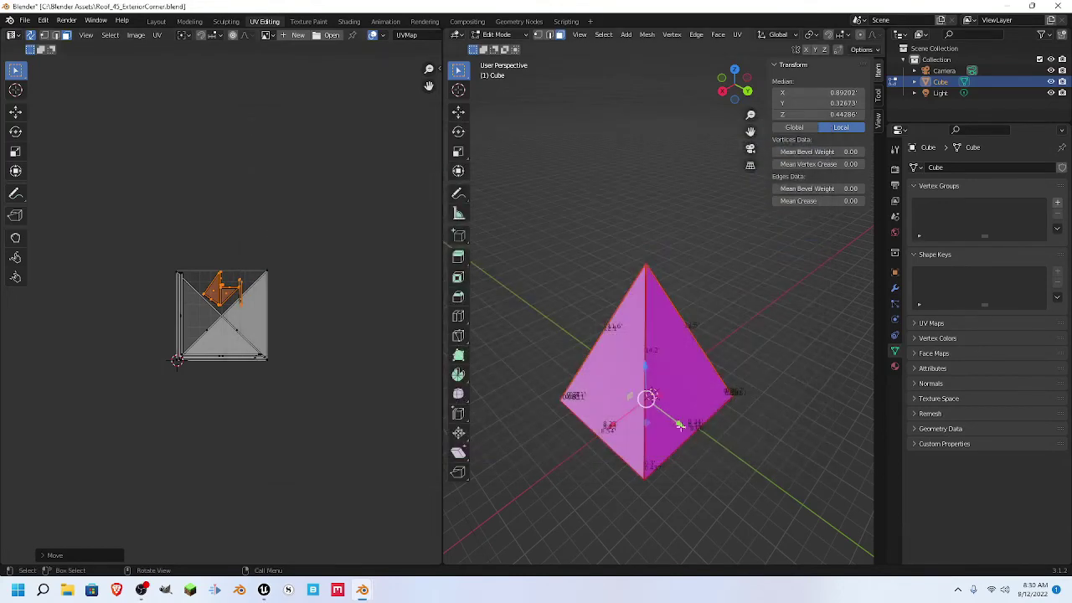
- In Unreal Engine, raise the selected Roof_45_ExteriorCorner3 piece and shift it out from the roof edge, ending back in Blender
left_click(264, 590)
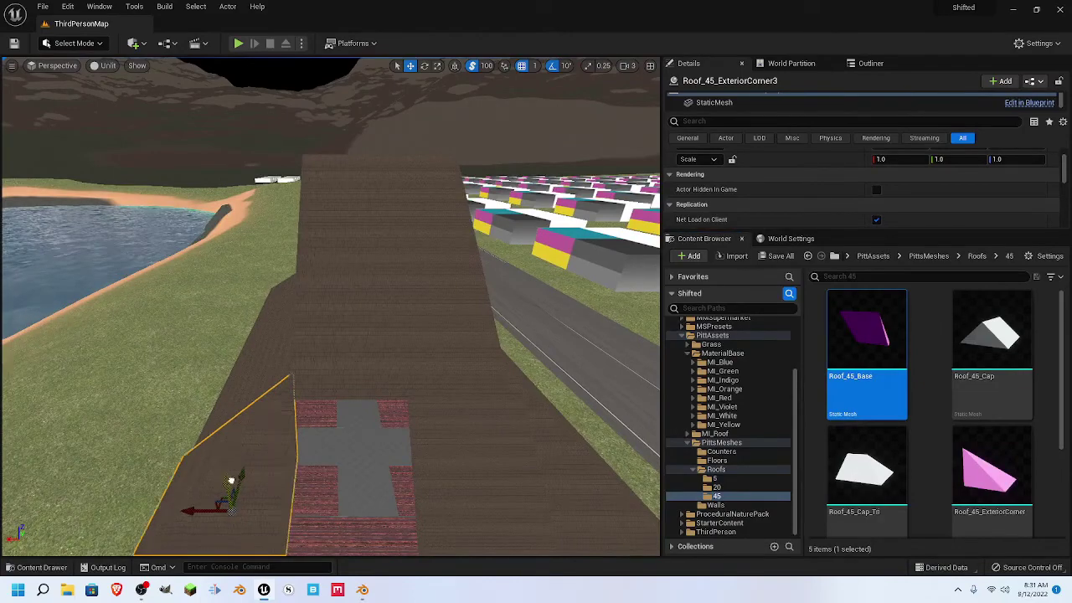
left_click_drag(232, 486, 265, 268)
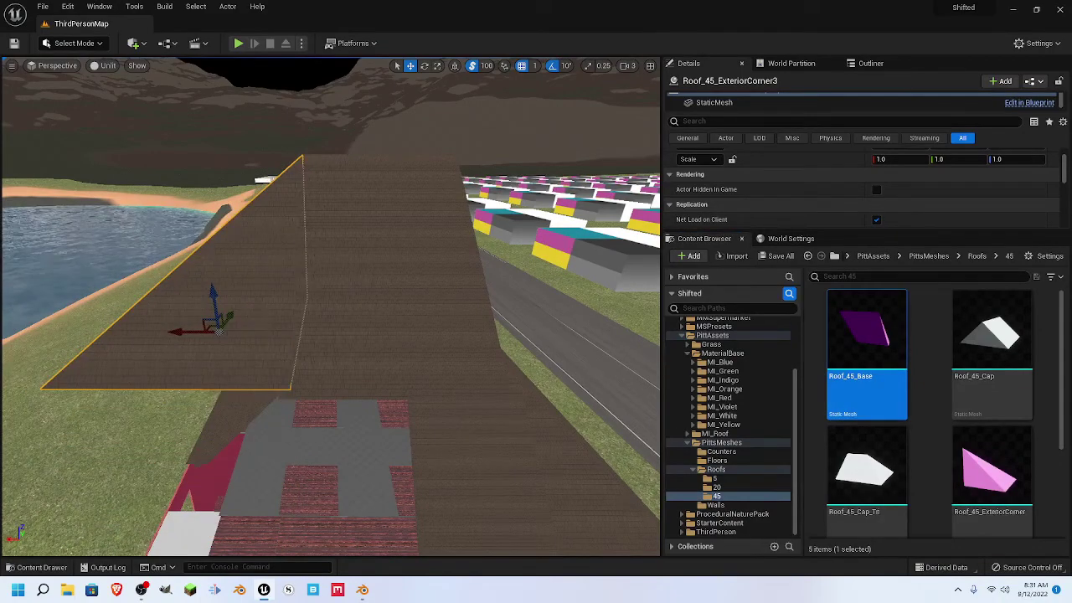
right_click_drag(265, 268, 293, 285)
key("a")
left_click_drag(407, 306, 373, 305)
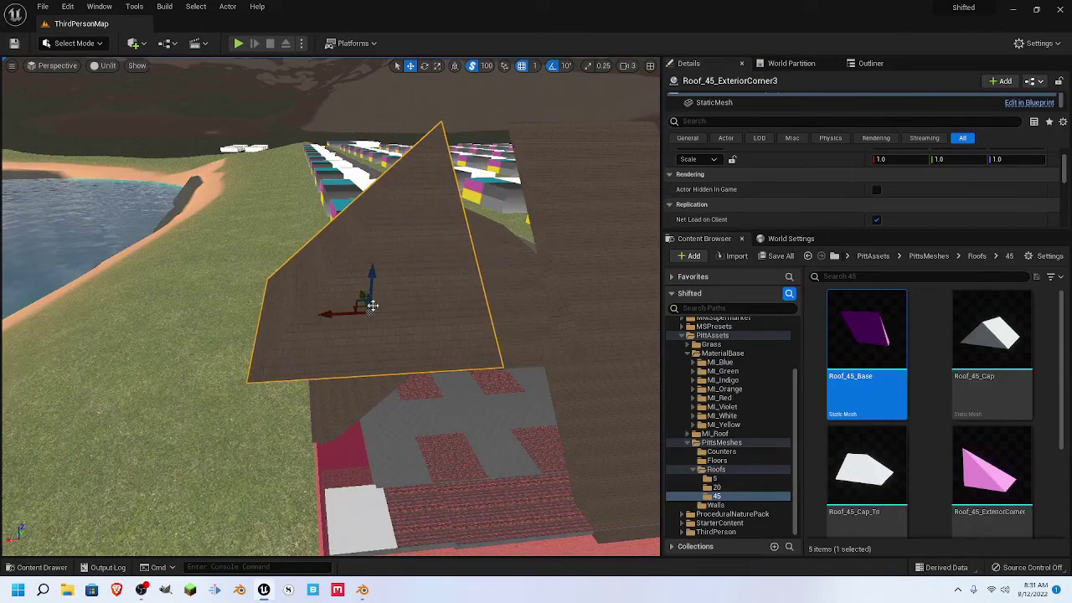
left_click(362, 590)
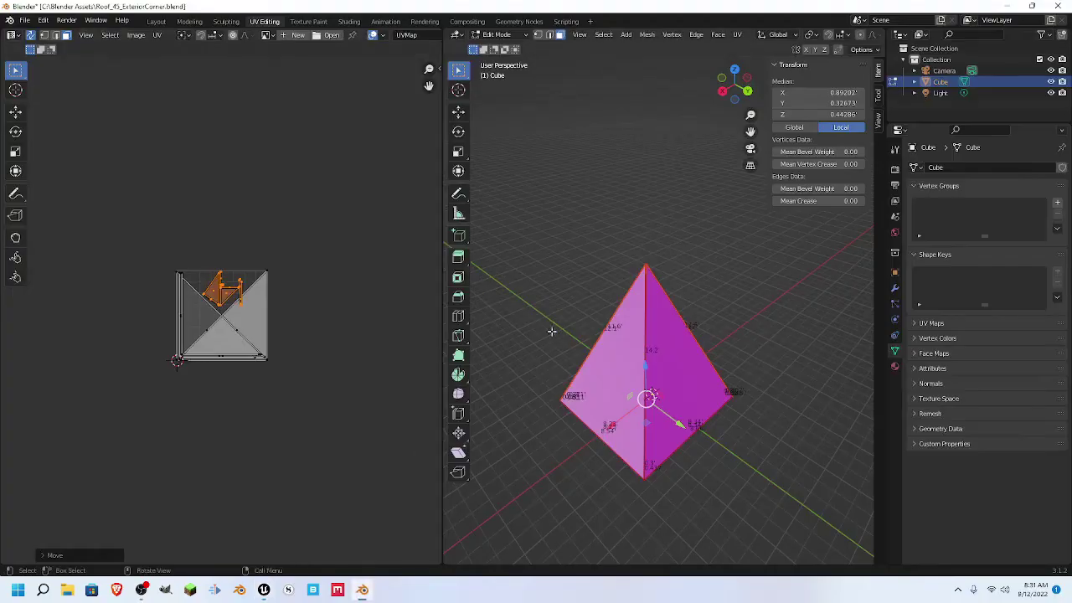
- Select the two sloping top faces of the roof corner and choose the Shingles material for them
mouse_move(552, 330)
middle_mouse_down()
mouse_move(546, 315)
mouse_move(557, 333)
middle_mouse_up()
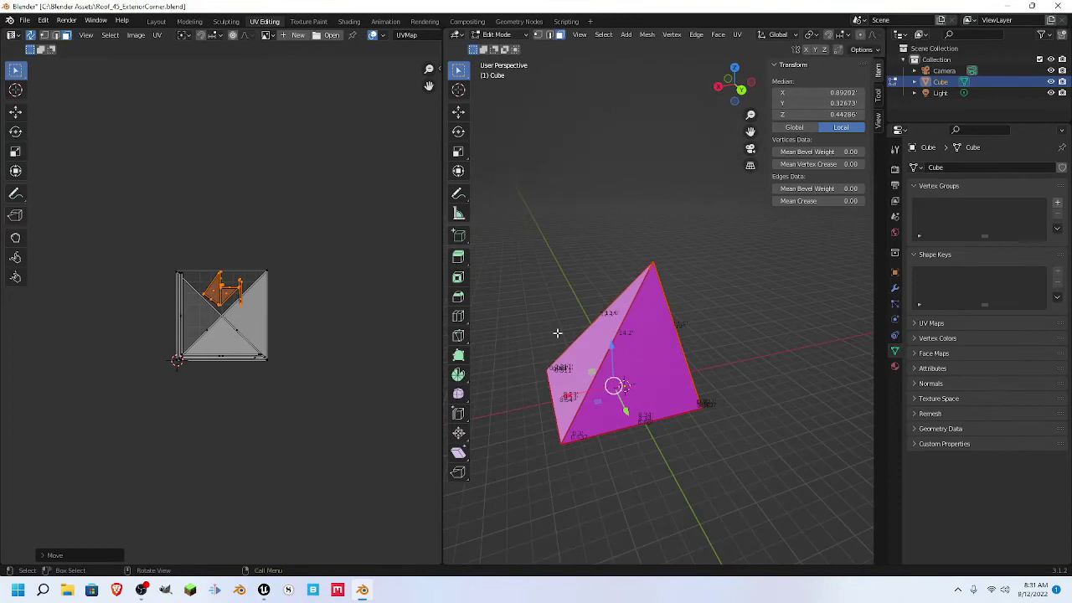
left_click(605, 346)
left_click(589, 356)
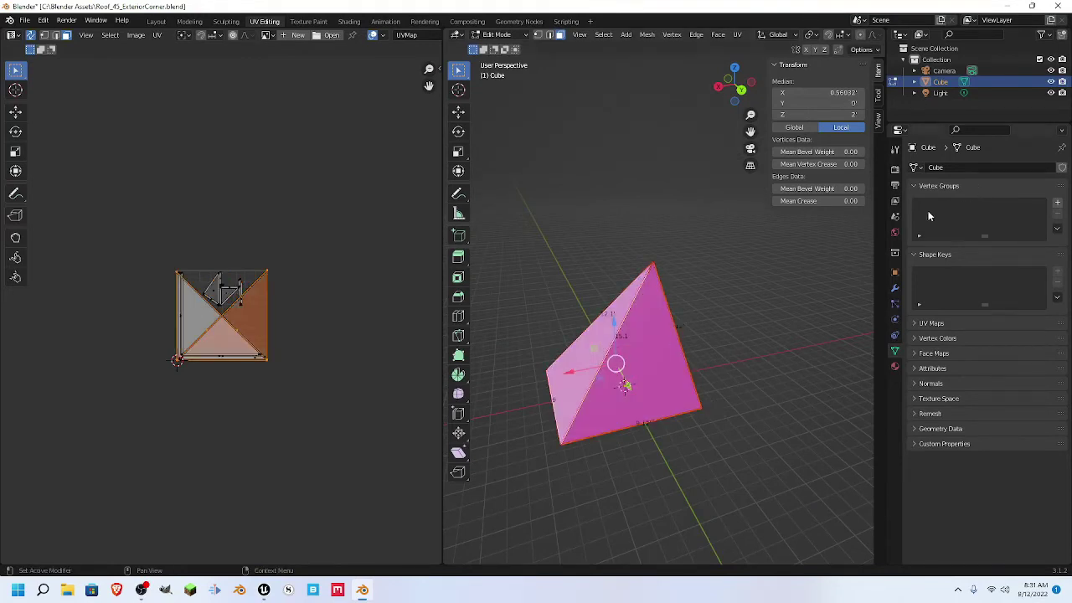
left_click(893, 365)
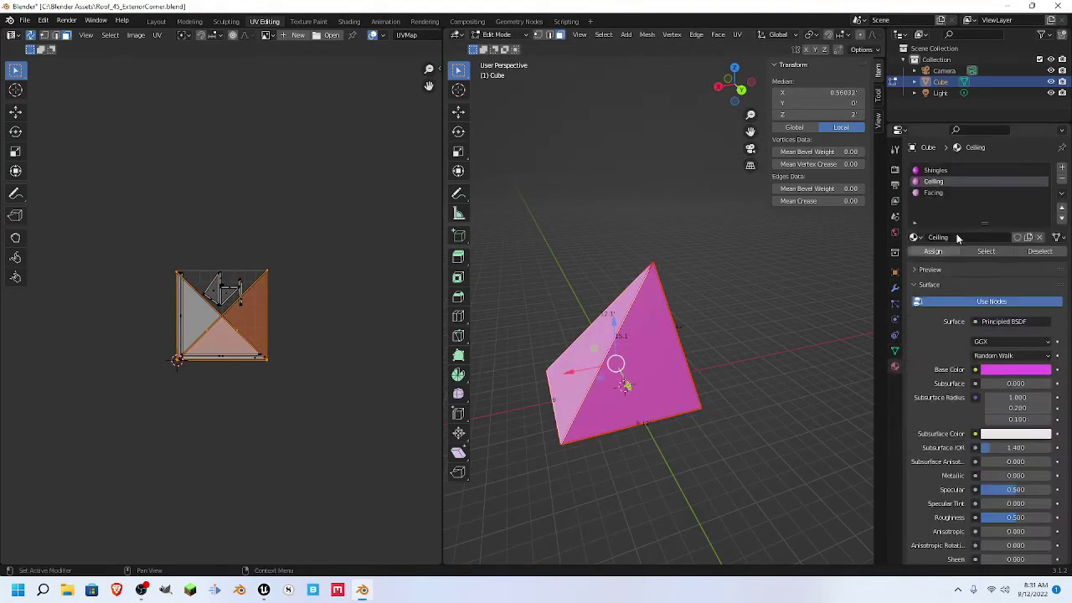
left_click(955, 170)
- Assign the Facing material to the two lower edge strips running along the roof corner's eaves
middle_click_drag(852, 292, 758, 373)
scroll(642, 362, "up", 2)
left_click(636, 358)
left_click(697, 343)
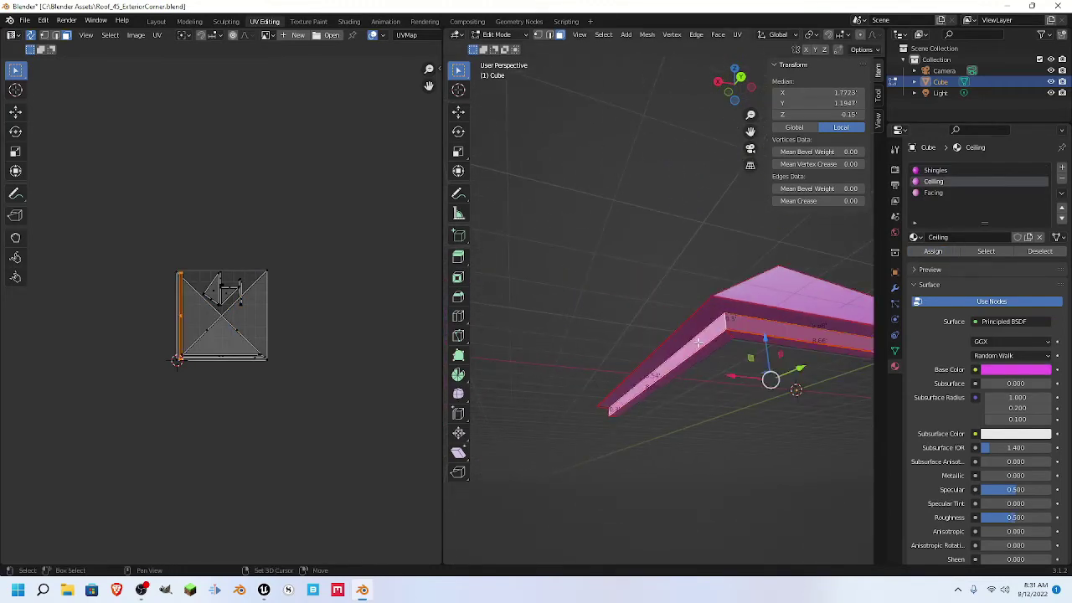
left_click(950, 192)
left_click(934, 252)
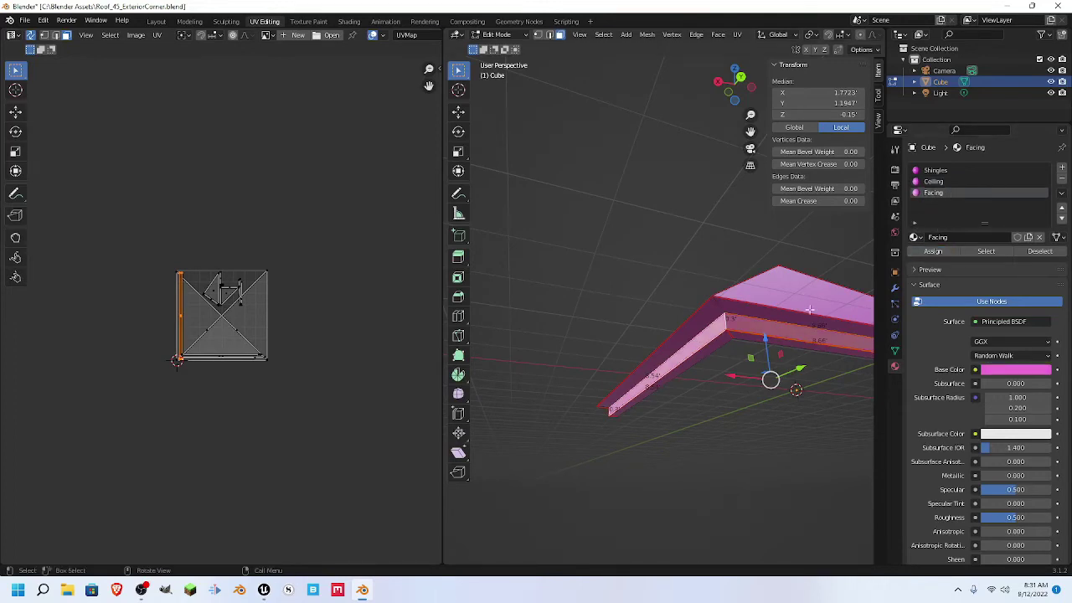
- Assign the Ceiling material to the two strips between the roof slopes and the lower edge strips
left_click(759, 315)
left_click(708, 315, "shift")
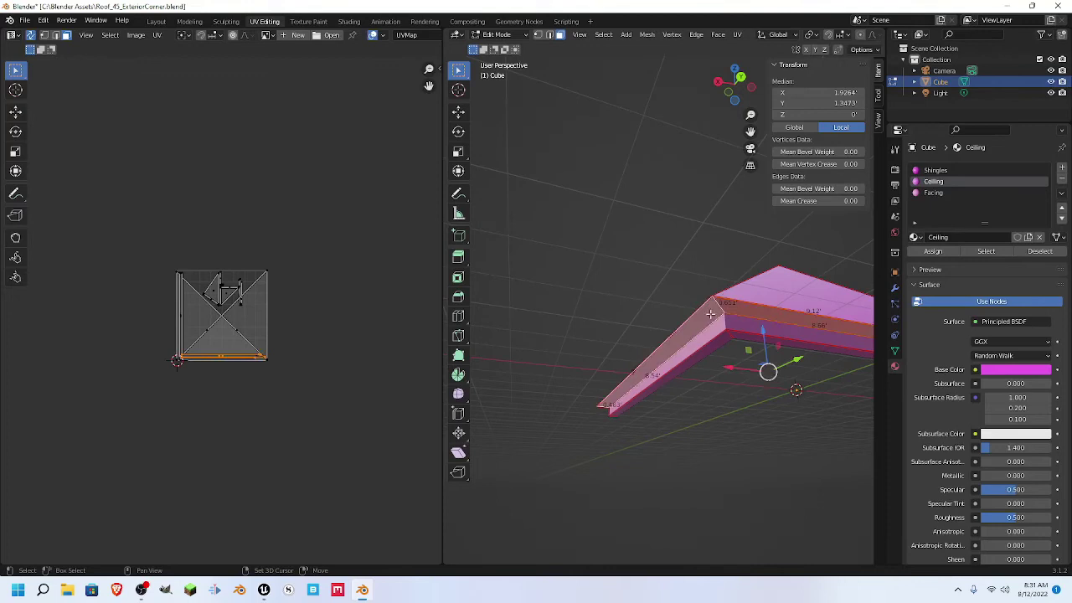
left_click(942, 250)
- Add a fourth material slot with a new material named backing
middle_click_drag(770, 318, 615, 312)
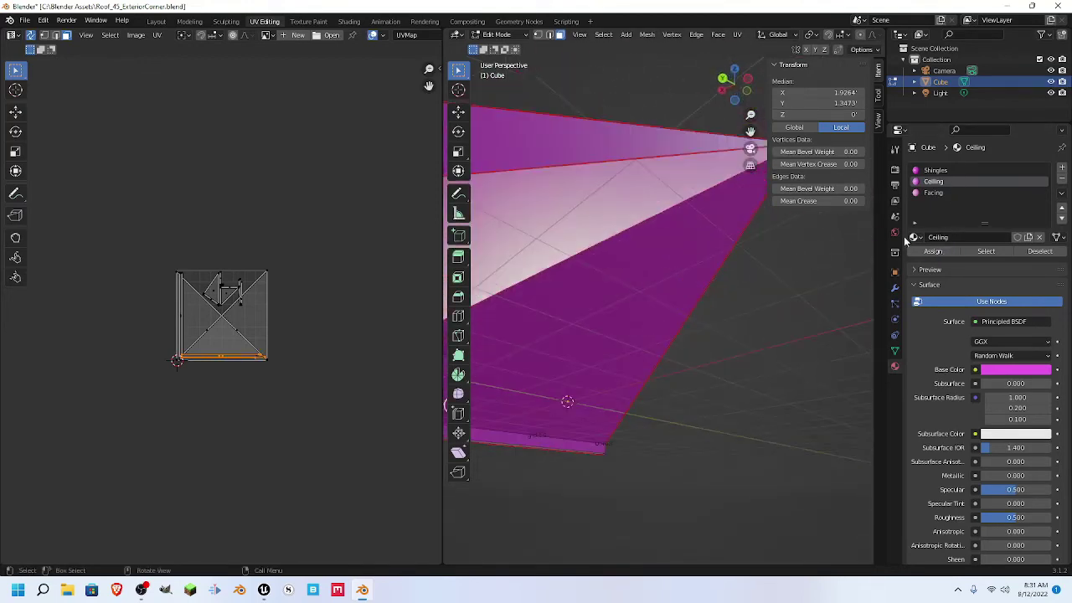
left_click(1061, 169)
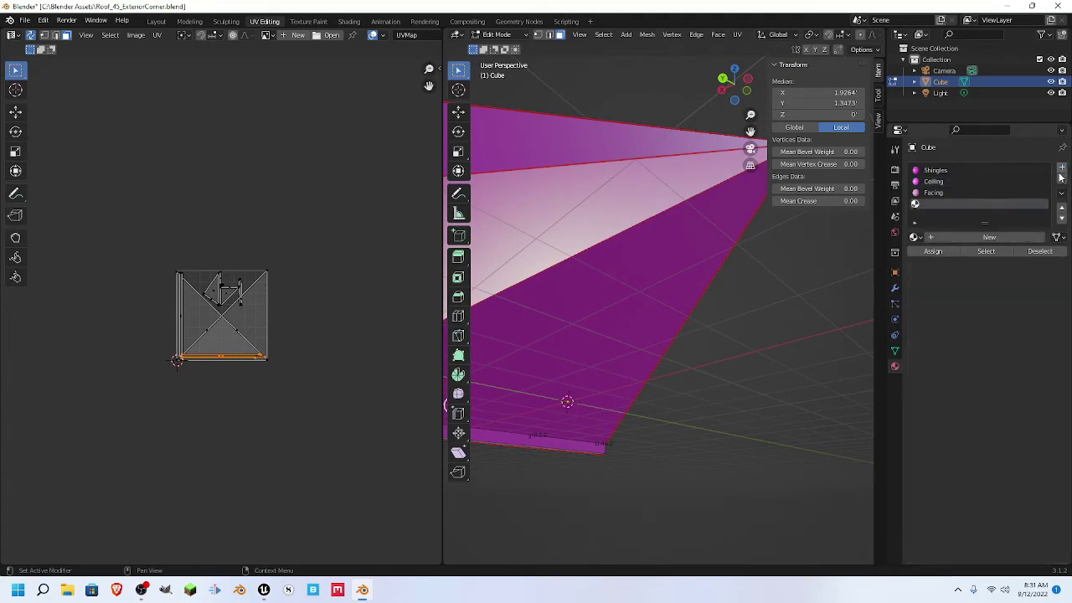
left_click(963, 237)
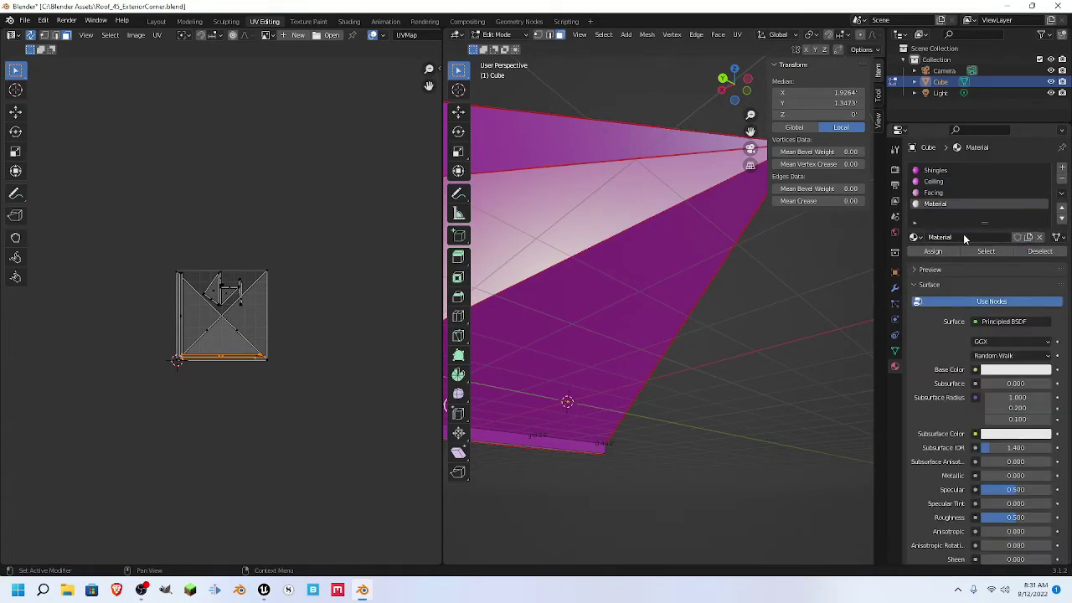
key("i")
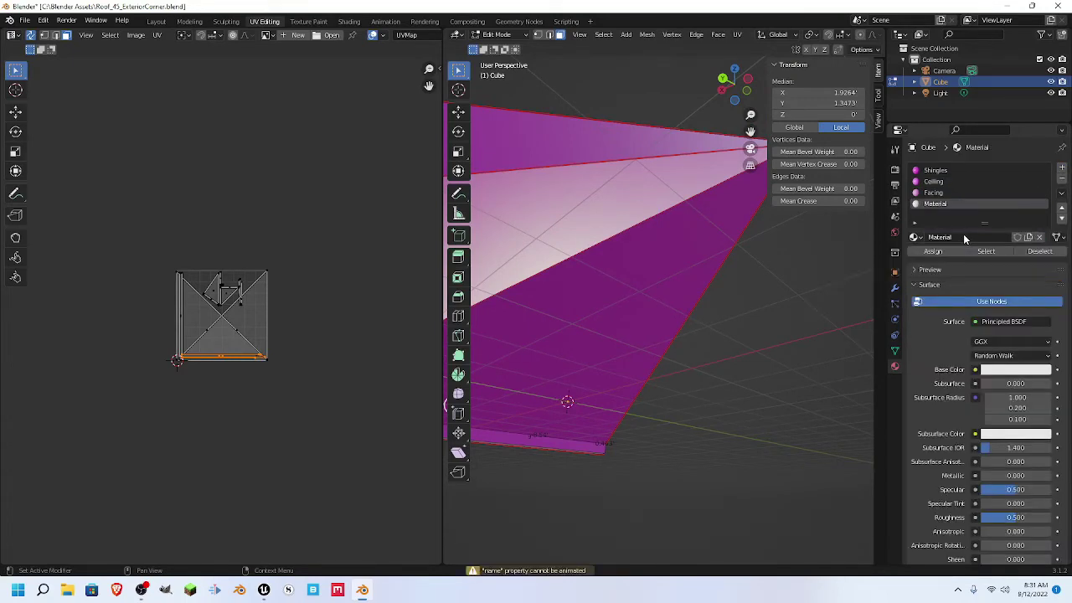
left_click(963, 237)
- Assign the backing material to the roof corner's inner and rear faces, including their narrow strips and the small corner face
middle_click_drag(813, 363, 784, 394)
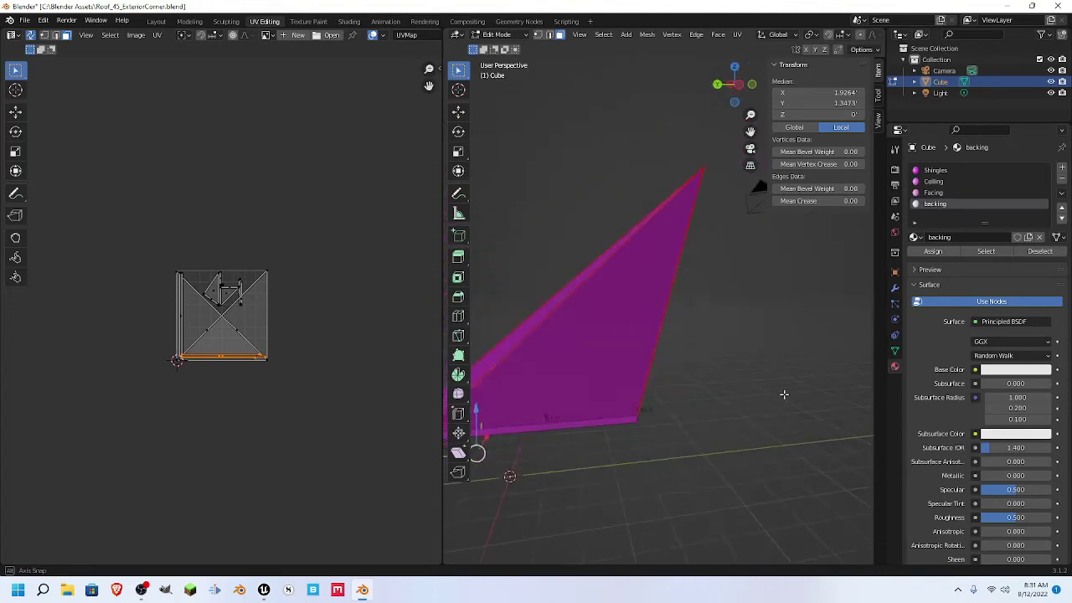
middle_click_drag(754, 337, 777, 338)
left_click(593, 357)
left_click(557, 315, "shift")
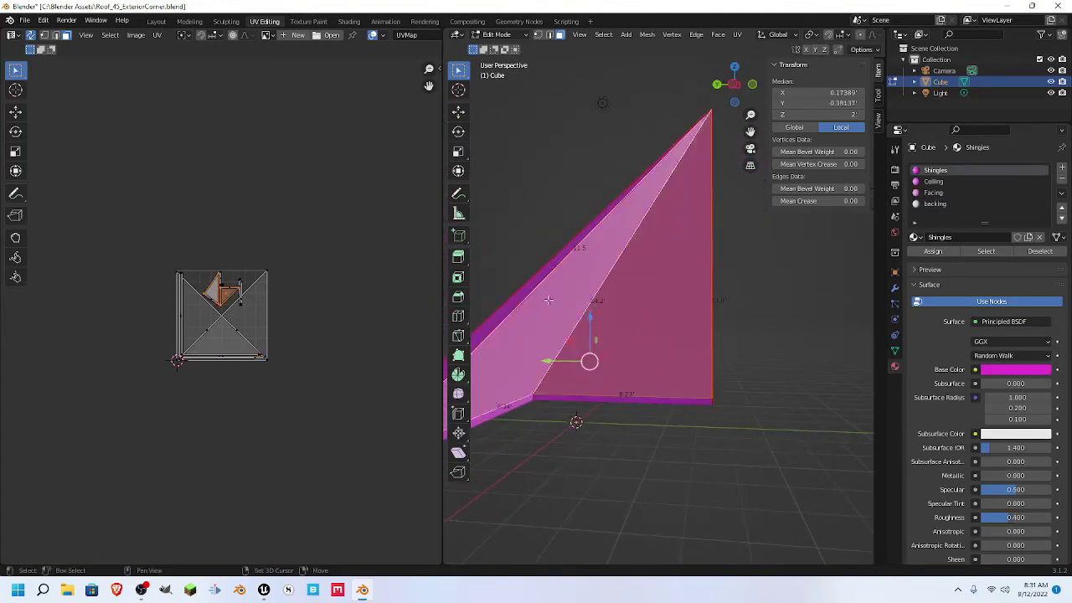
left_click(519, 407)
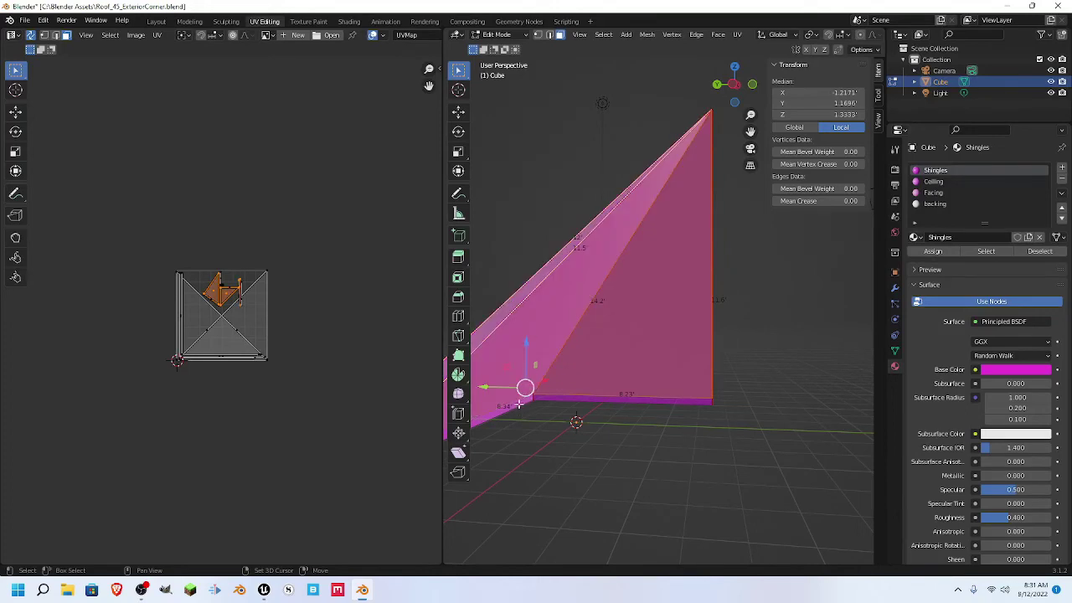
left_click(529, 401)
left_click(584, 396)
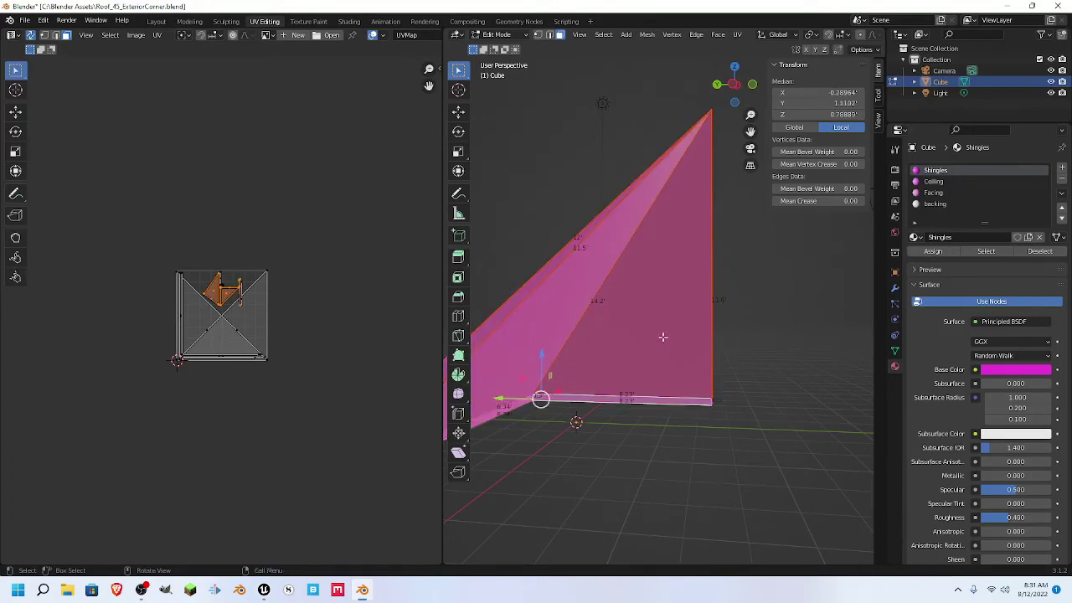
middle_click_drag(584, 397, 581, 359)
left_click(682, 356, "shift")
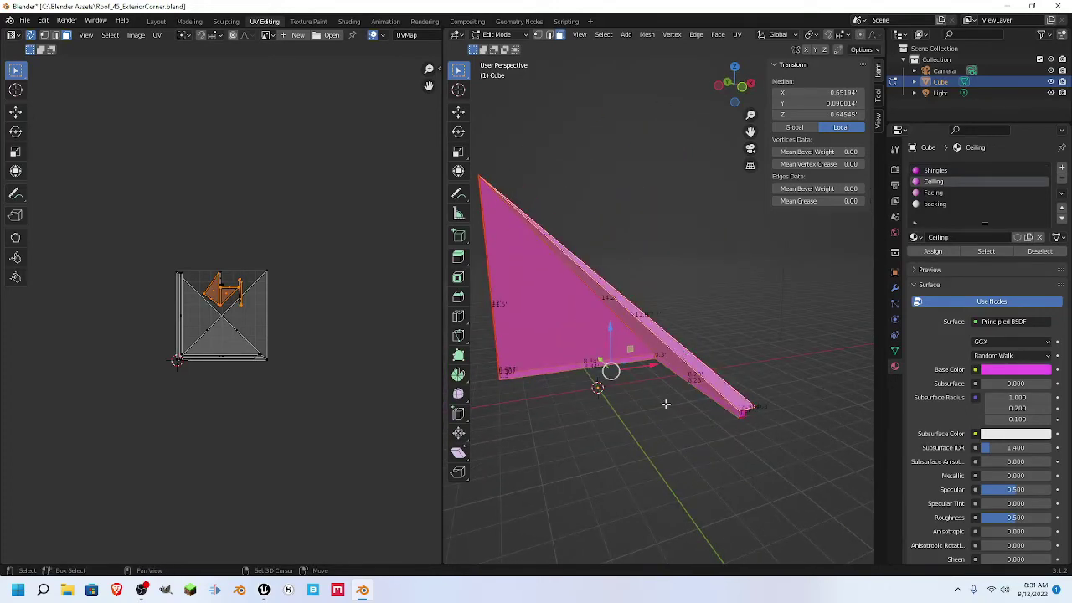
middle_click_drag(682, 355, 599, 358)
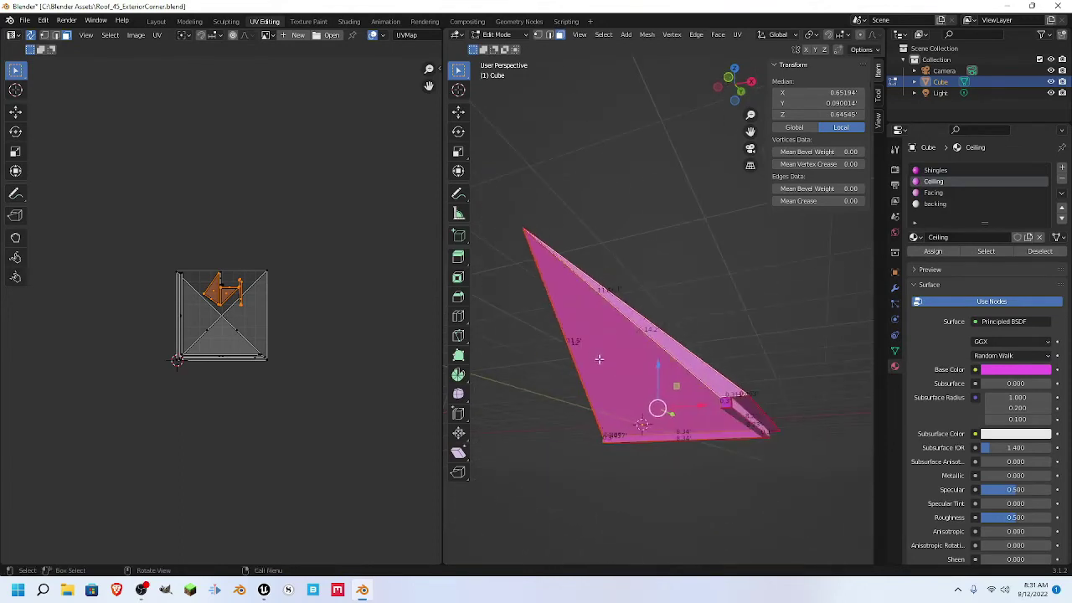
left_click(724, 403)
middle_click_drag(725, 403, 545, 406)
left_click(545, 406)
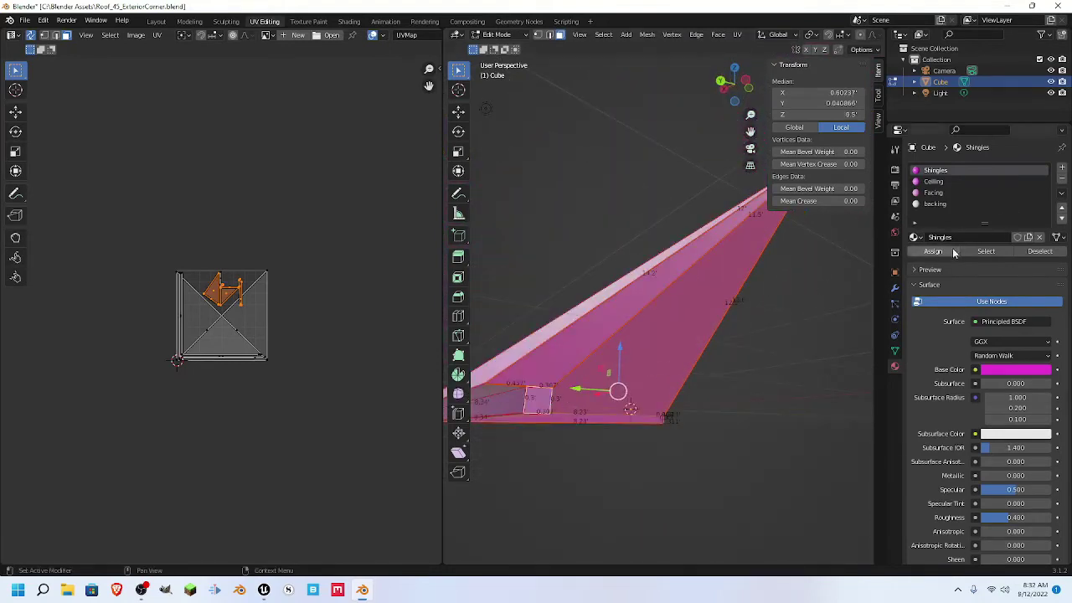
left_click(935, 203)
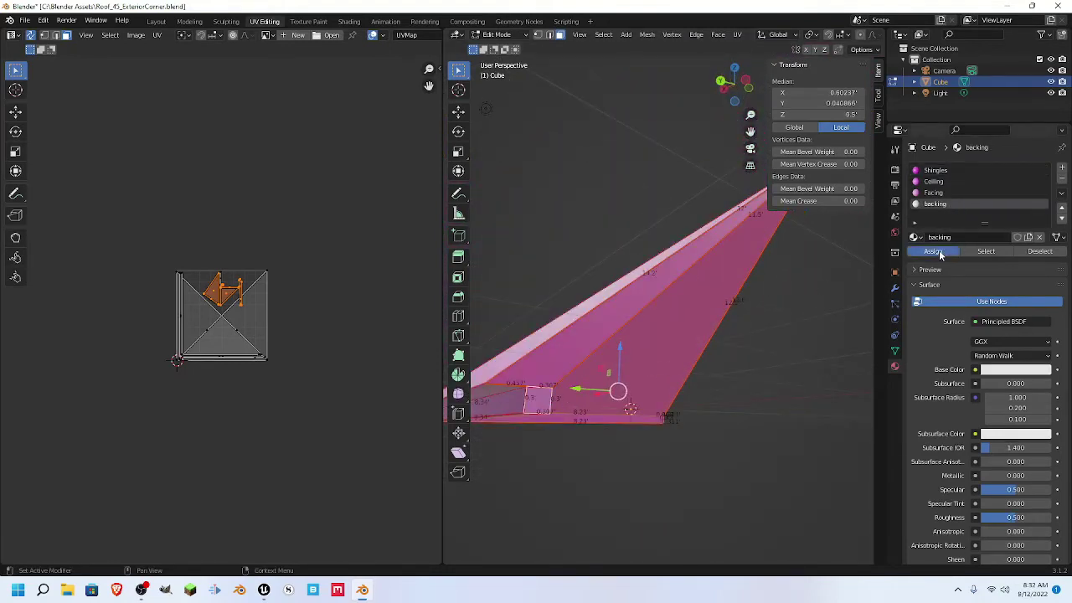
left_click(938, 250)
- Set the backing material's base color to a magenta pink
middle_click_drag(749, 363, 832, 362)
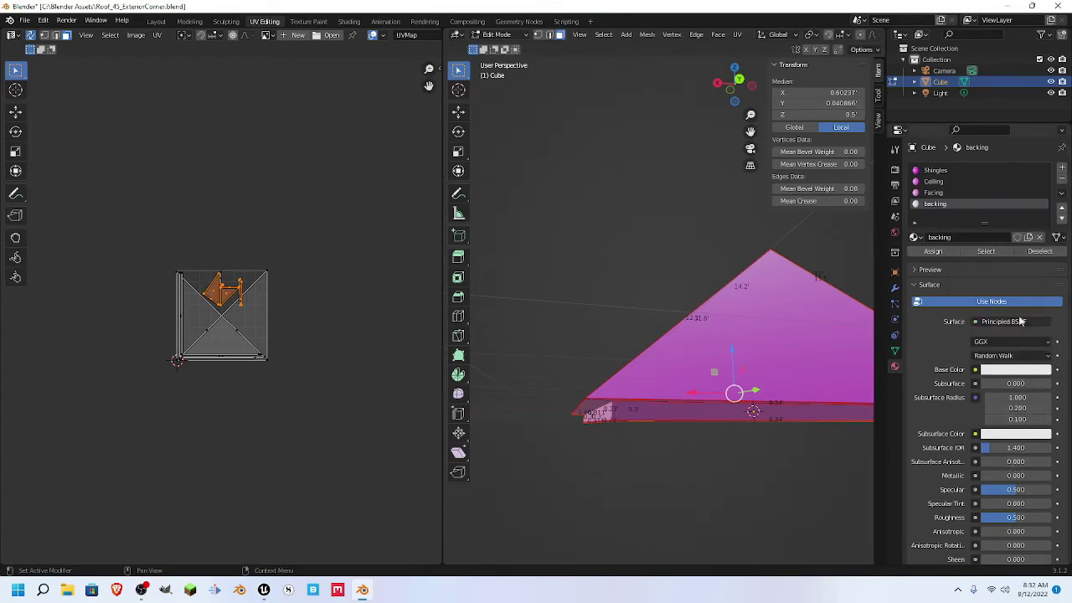
left_click(1015, 374)
left_click_drag(1021, 288, 1014, 273)
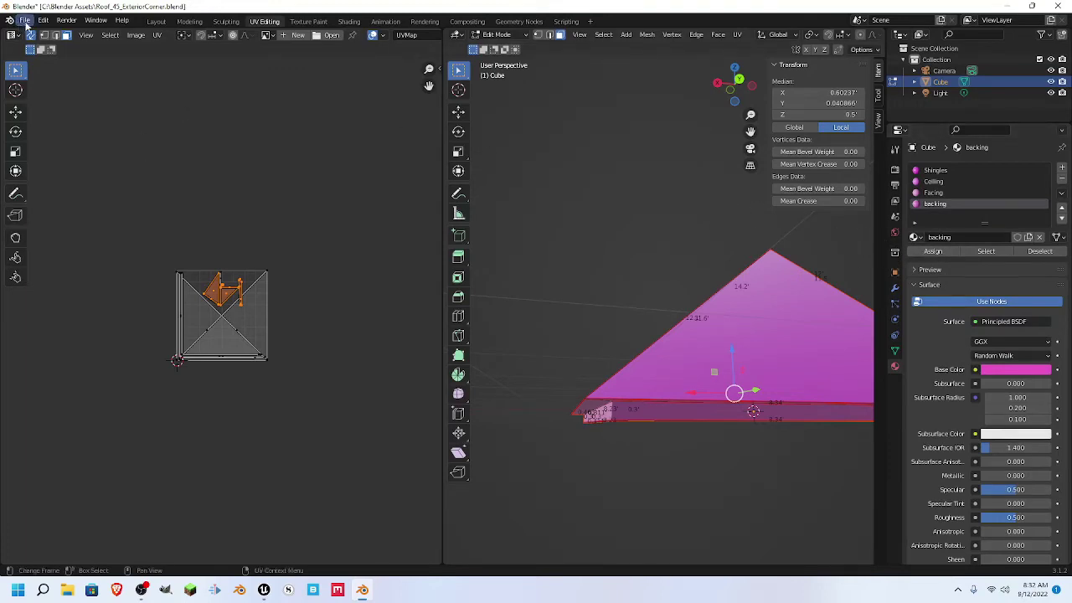
- Save the Blender file and re-export the selected mesh over Roof_45_ExteriorCorner.fbx
left_click(27, 21)
left_click(39, 95)
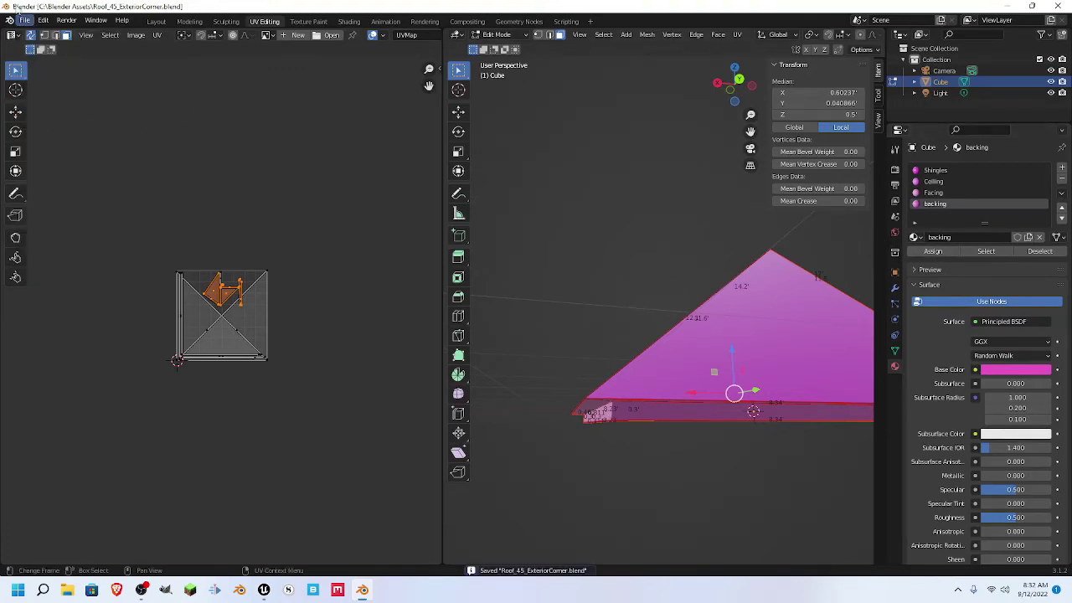
left_click(25, 20)
mouse_move(55, 184)
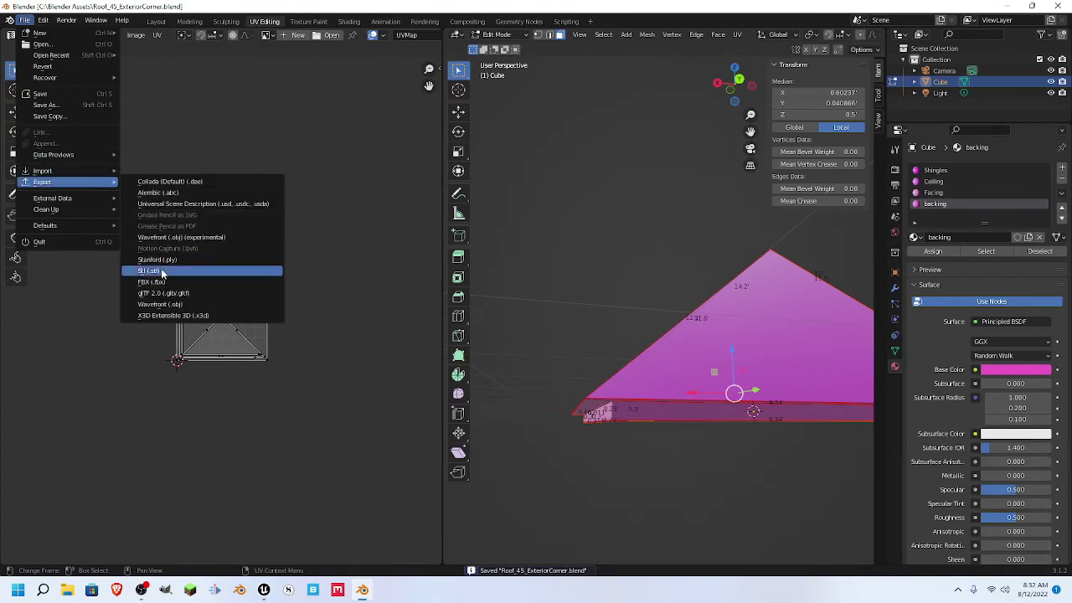
left_click(152, 283)
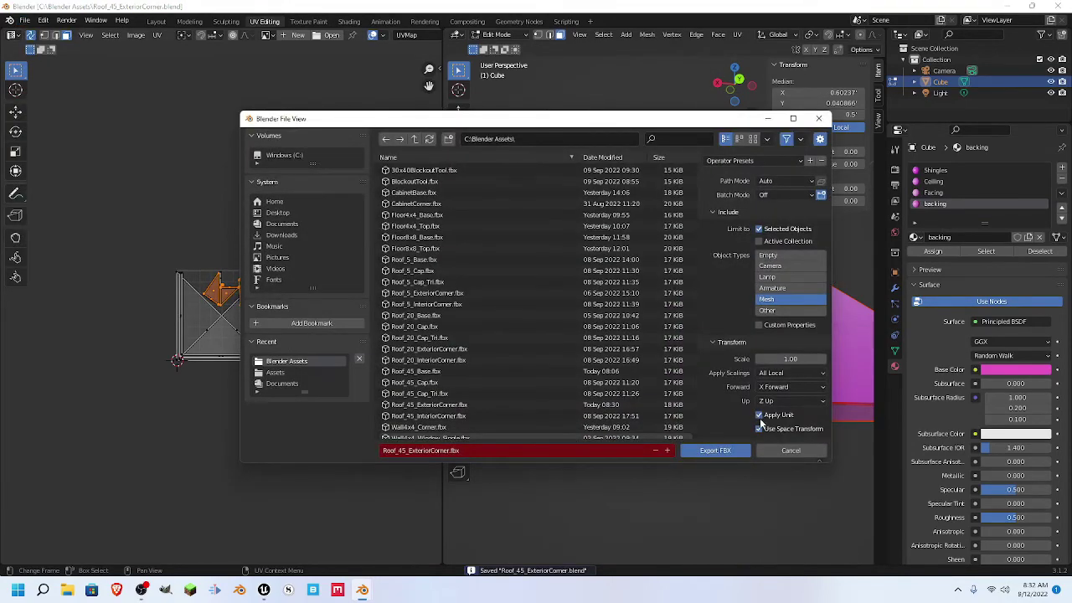
left_click(709, 449)
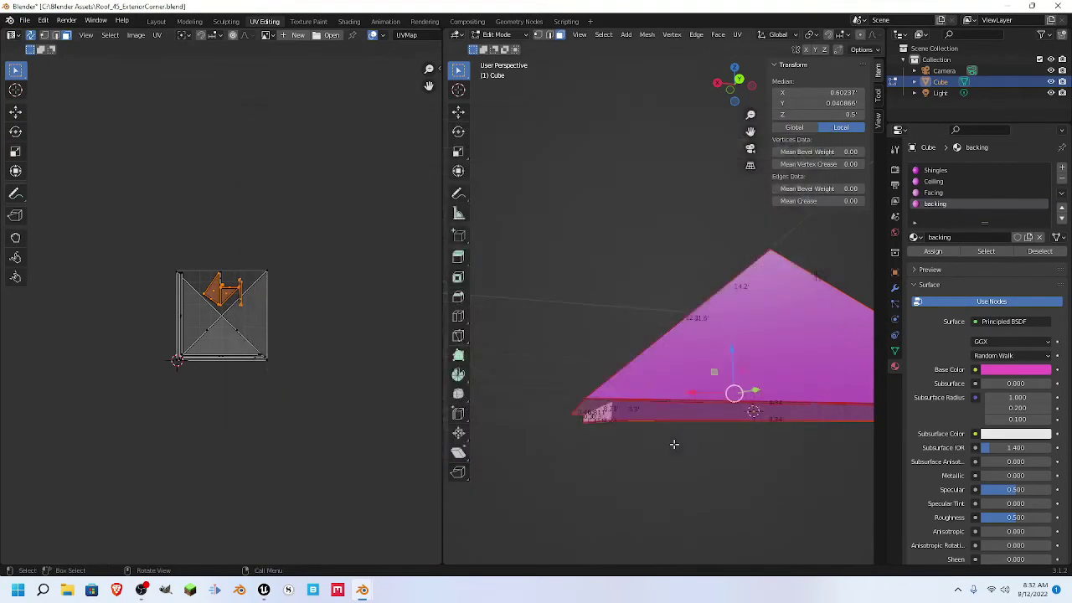
- Switch to Unreal Engine and reimport the Roof_45_ExteriorCorner mesh, resetting its materials to the FBX
left_click(264, 590)
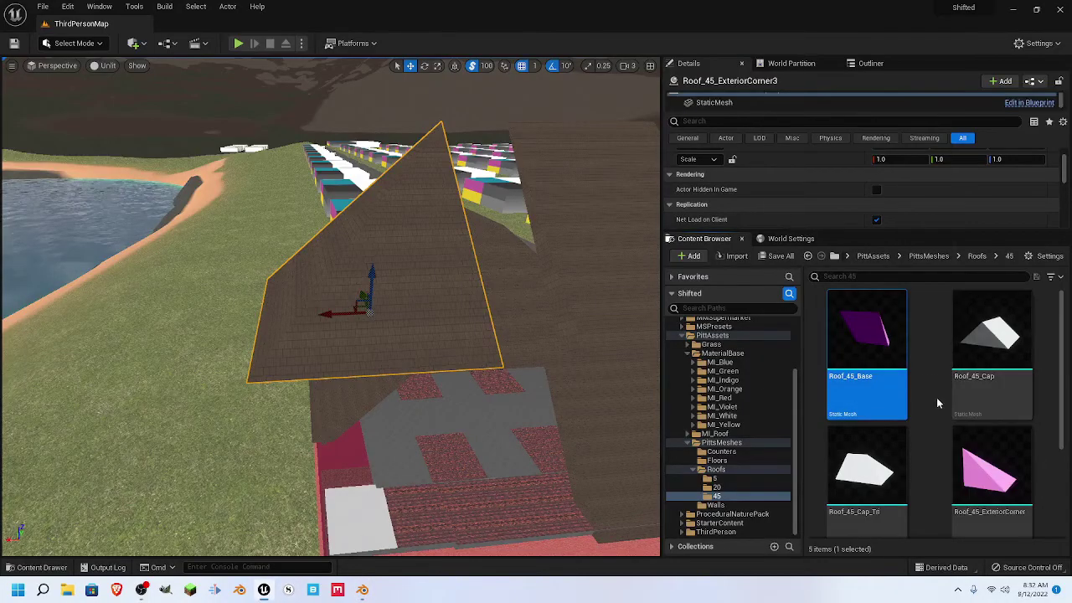
right_click(988, 481)
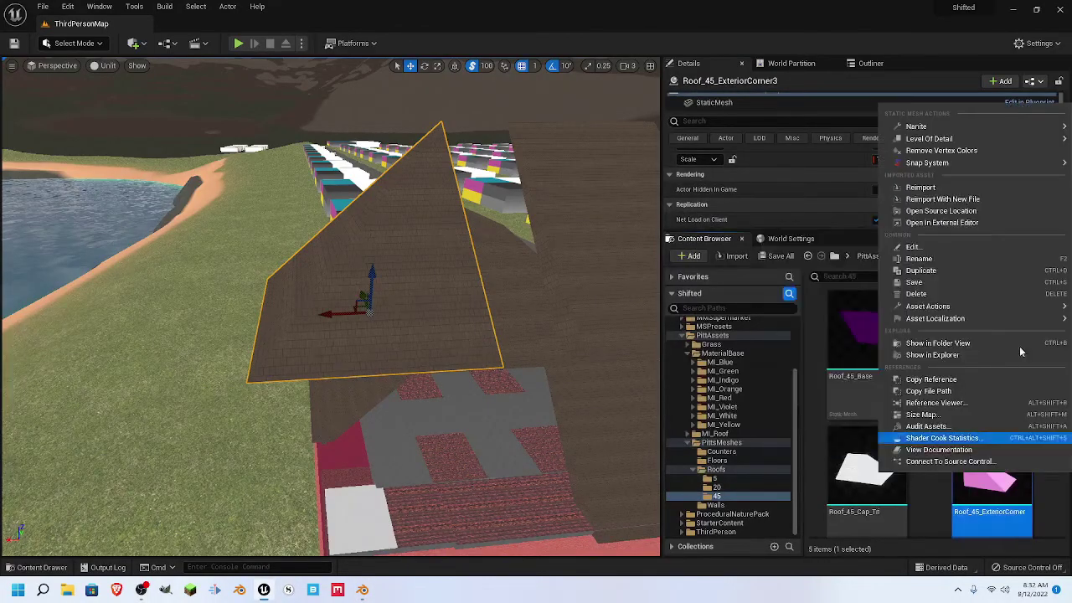
left_click(944, 187)
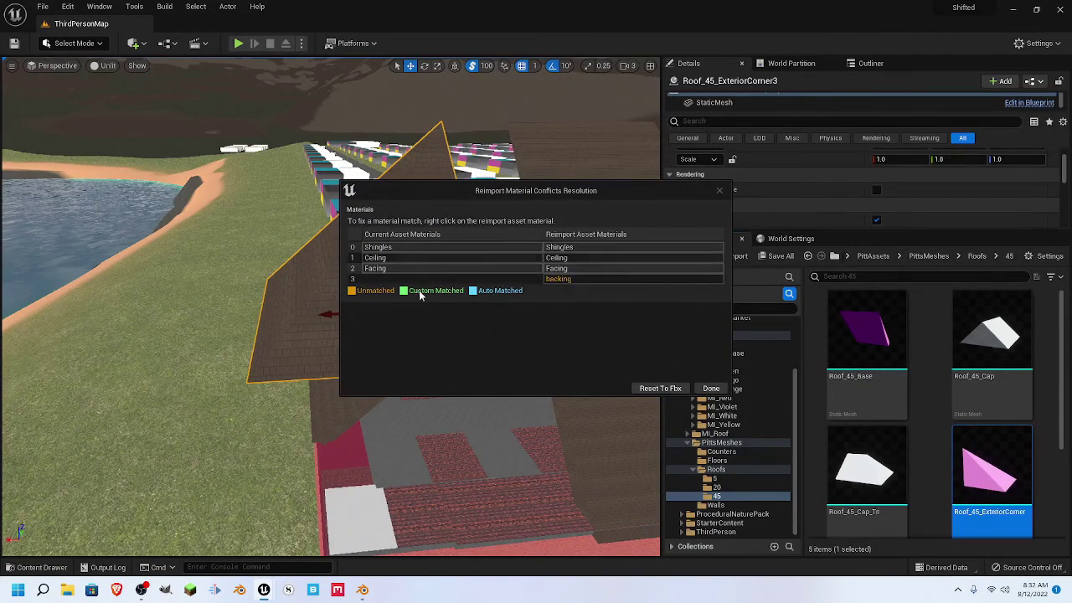
left_click(652, 389)
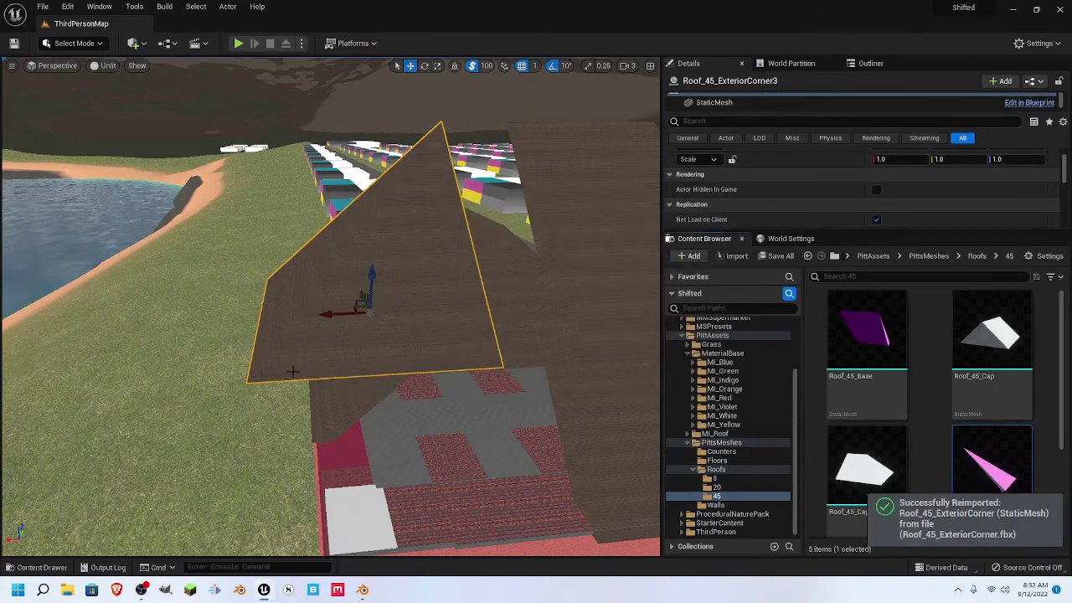
- Set the Element 3 material of the placed Roof_45_ExteriorCorner3 mesh to Ceiling and inspect its back faces
middle_click_drag(292, 371, 320, 367)
left_click_drag(320, 367, 536, 339, "alt")
right_click_drag(536, 339, 595, 297)
right_click_drag(239, 296, 318, 360)
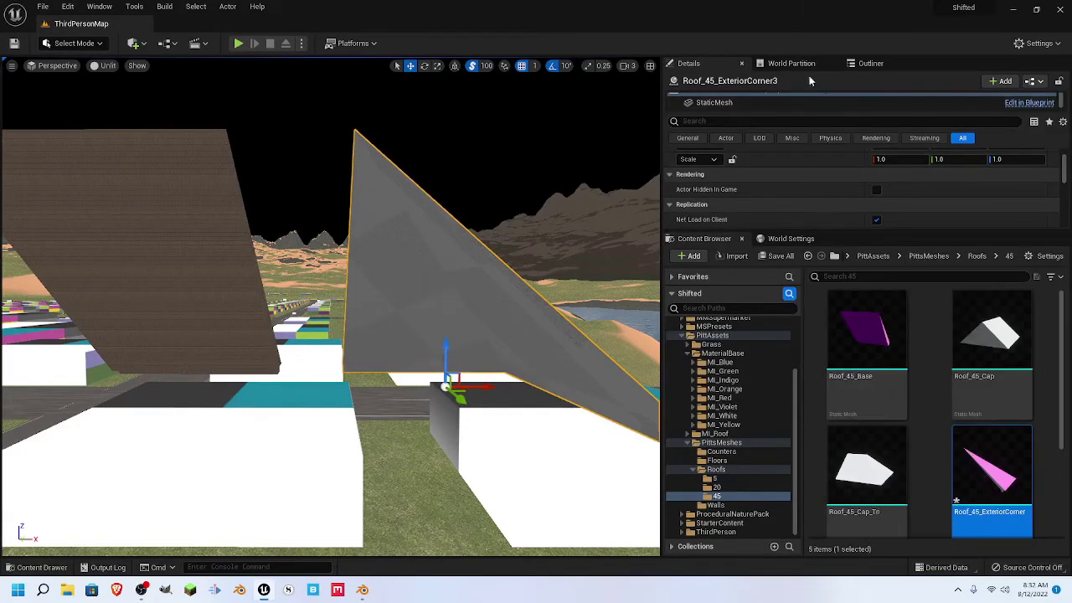
left_click(725, 104)
scroll(891, 200, "down", 1)
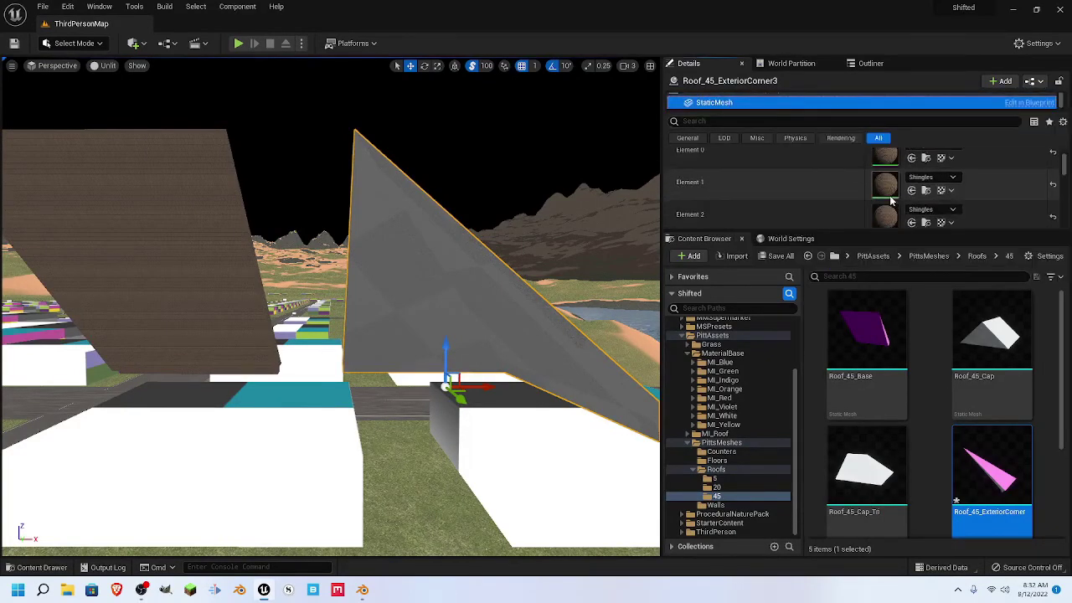
scroll(905, 192, "down", 1)
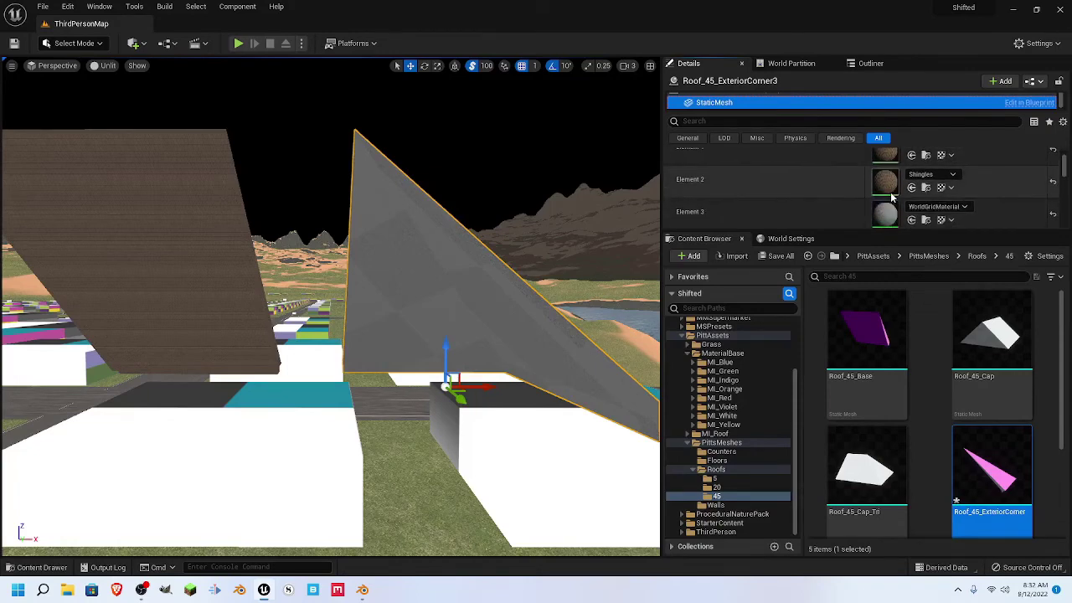
left_click(943, 220)
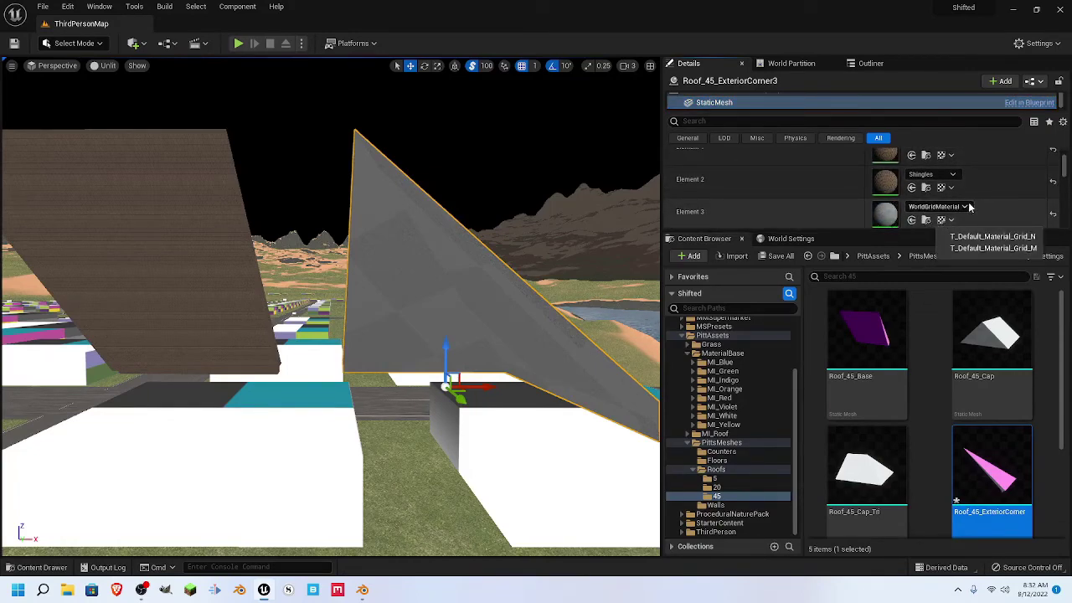
left_click(964, 207)
scroll(954, 394, "down", 2)
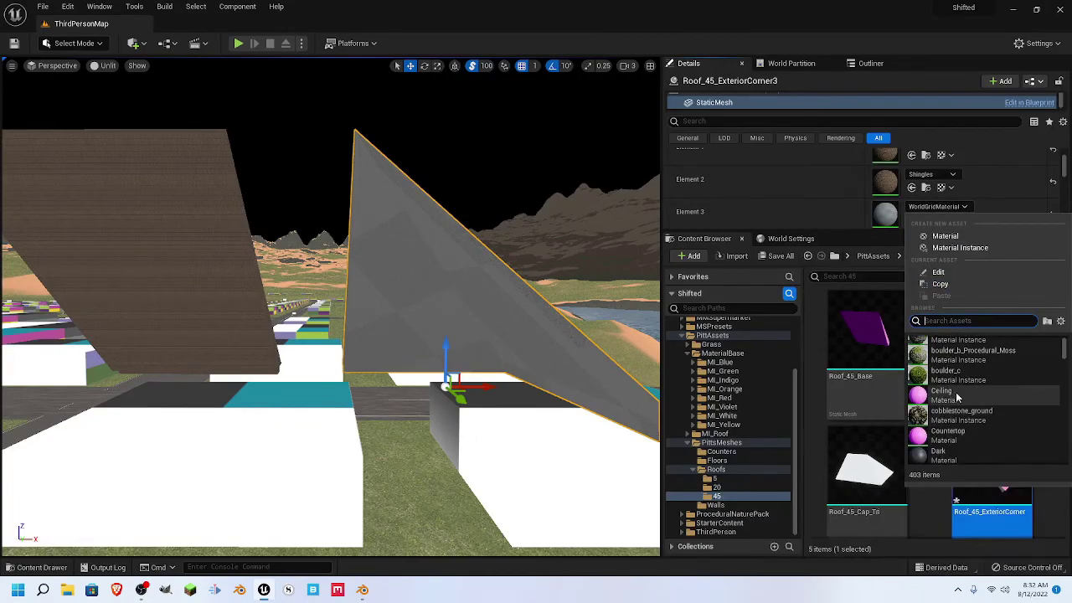
left_click(956, 397)
mouse_move(622, 247)
middle_mouse_down()
mouse_move(590, 271)
mouse_move(622, 248)
middle_mouse_up()
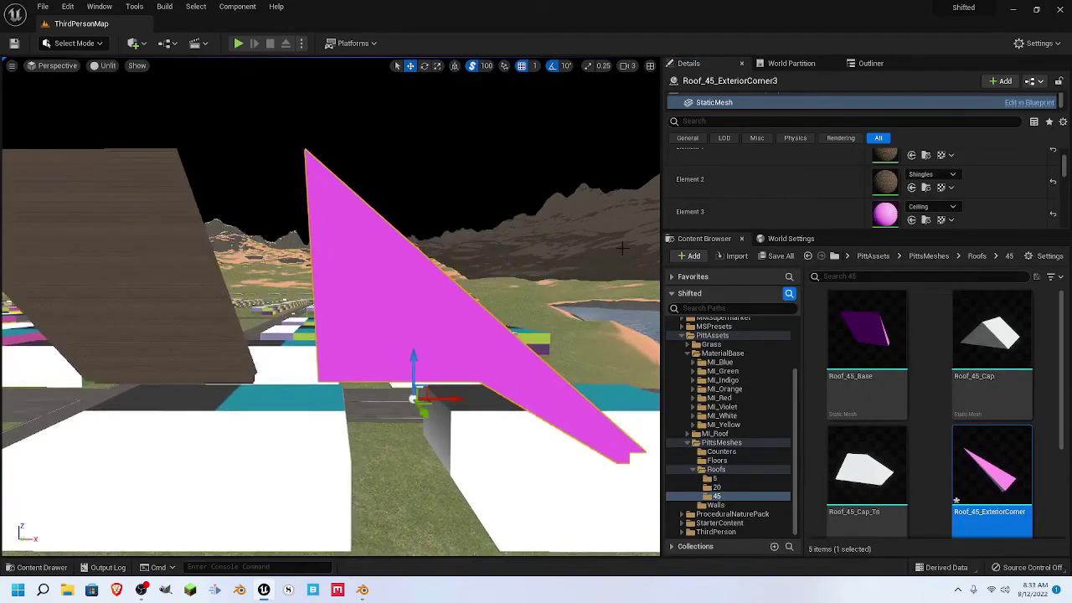
right_click_drag(622, 247, 301, 268)
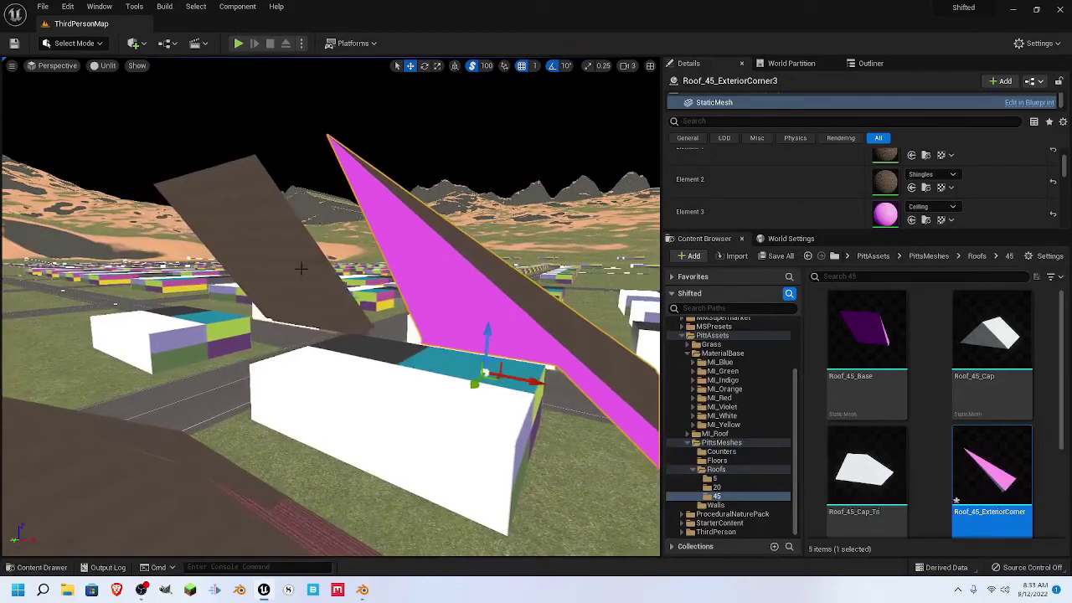
- Examine the Roof_45_Base2 material slots and the shingle seam between the exterior corner and the adjoining roof piece
left_click(301, 268)
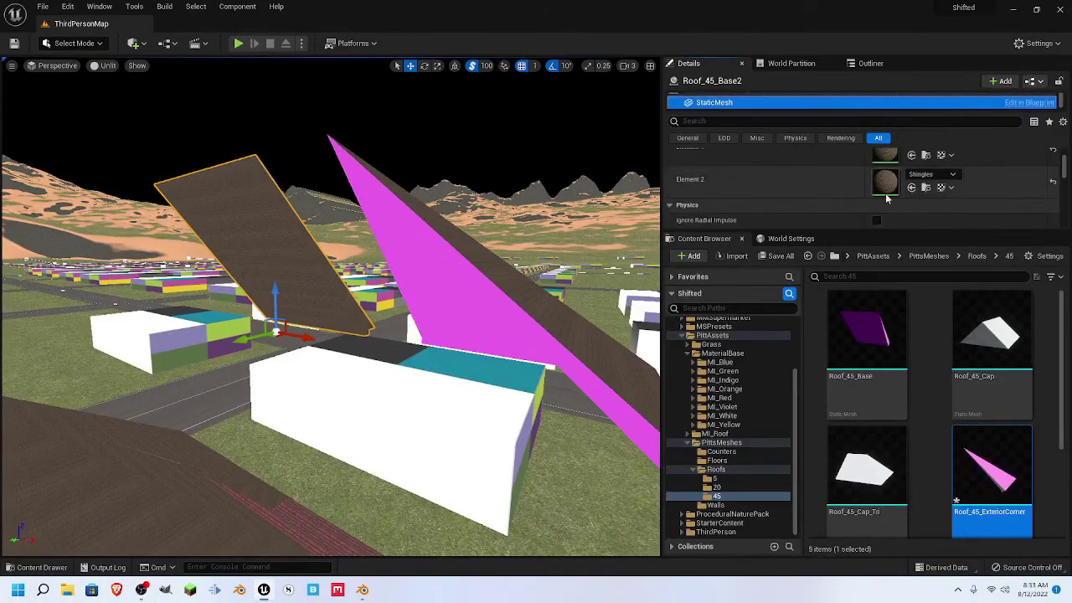
scroll(887, 197, "down", 2)
scroll(887, 198, "up", 4)
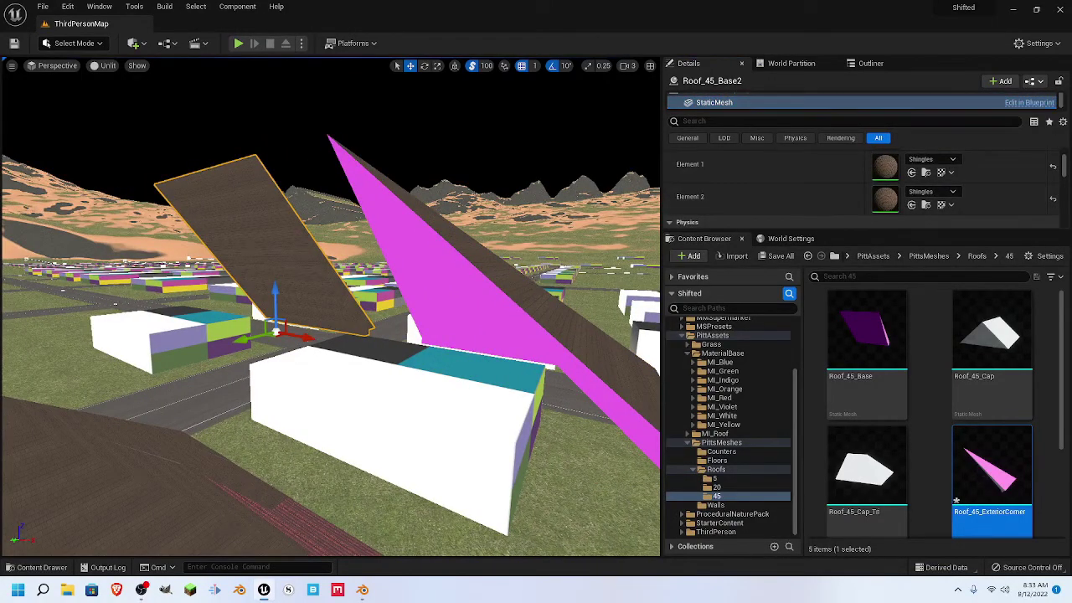
right_click_drag(259, 251, 265, 251)
left_click(468, 294)
right_click_drag(469, 293, 550, 278)
left_click_drag(251, 333, 352, 309)
mouse_move(346, 299)
right_mouse_down()
mouse_move(304, 321)
mouse_move(368, 343)
mouse_move(369, 268)
mouse_move(347, 299)
right_mouse_up()
key("w")
right_click_drag(481, 304, 481, 303)
mouse_move(361, 593)
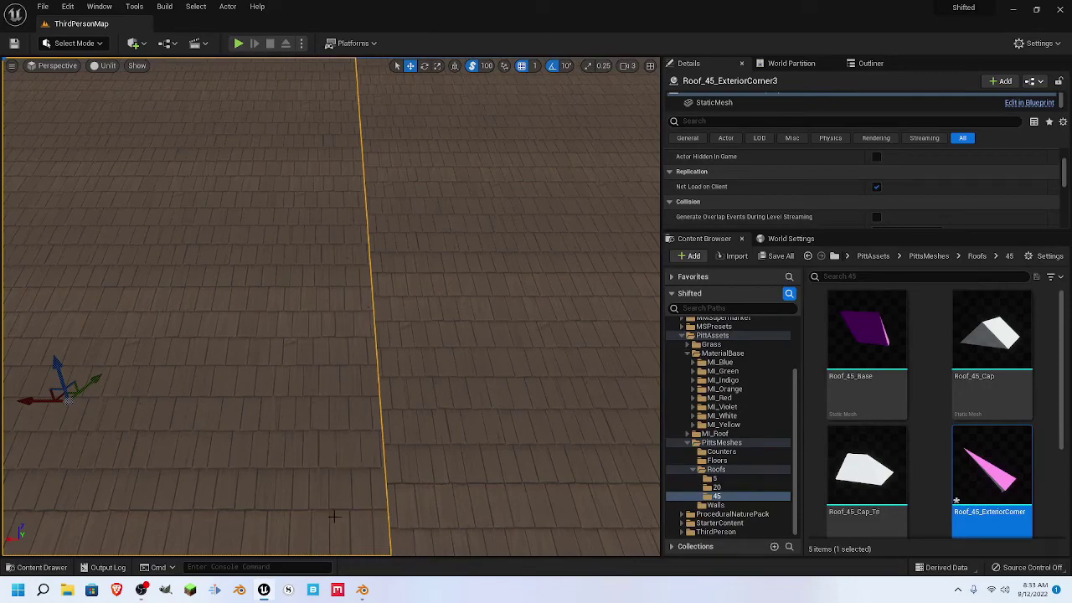
- Switch to Blender and examine which UV islands belong to the two sloped shingle faces of the exterior corner
left_click(363, 590)
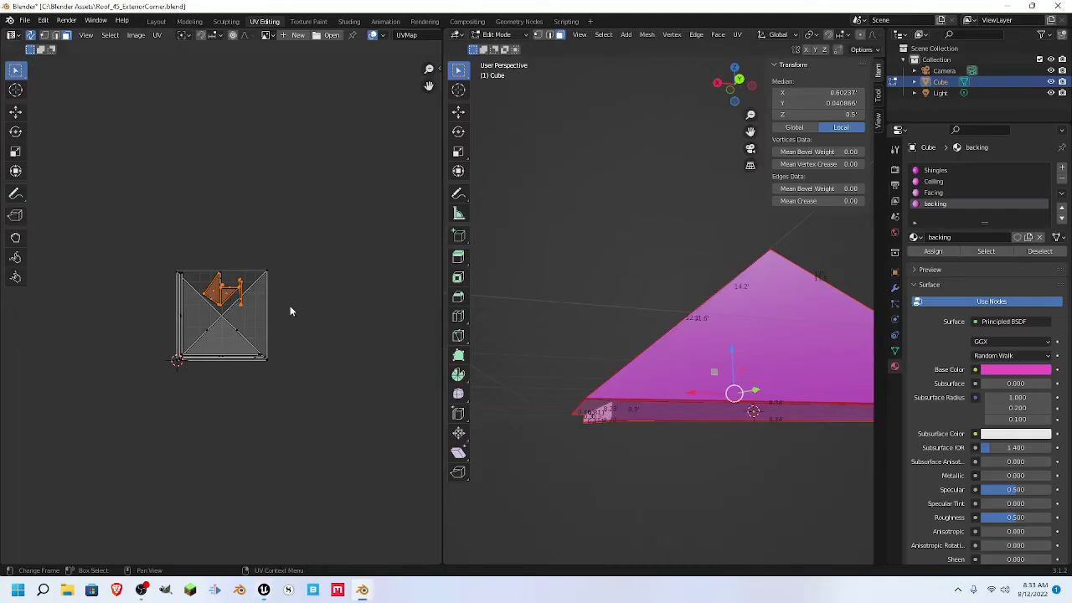
left_click(191, 320, "shift")
left_click(191, 318, "shift")
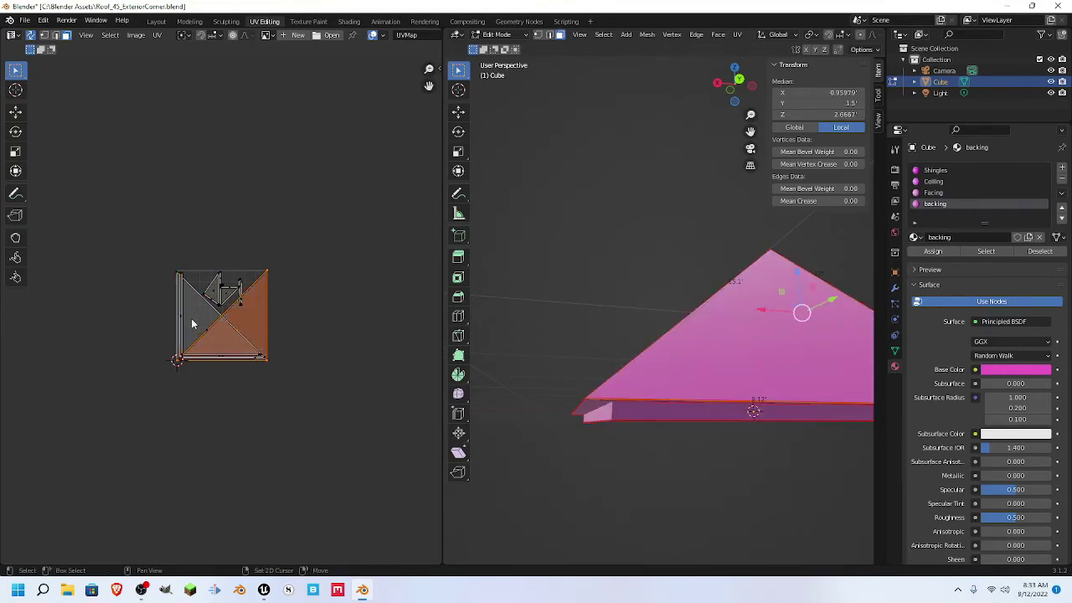
left_click(203, 320)
left_click(252, 316)
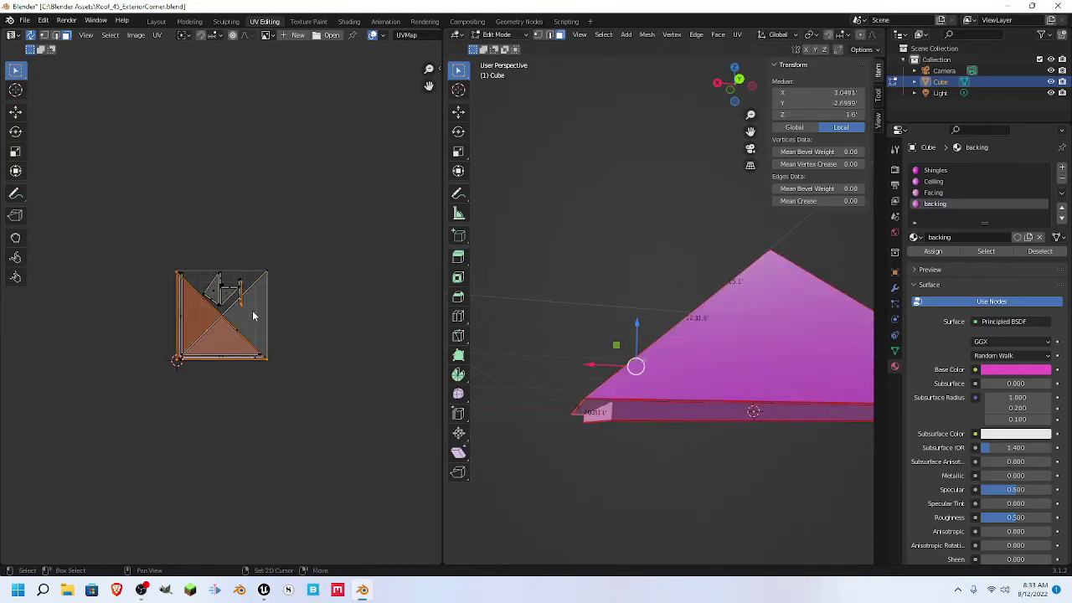
middle_click_drag(533, 263, 552, 325)
left_click(785, 368)
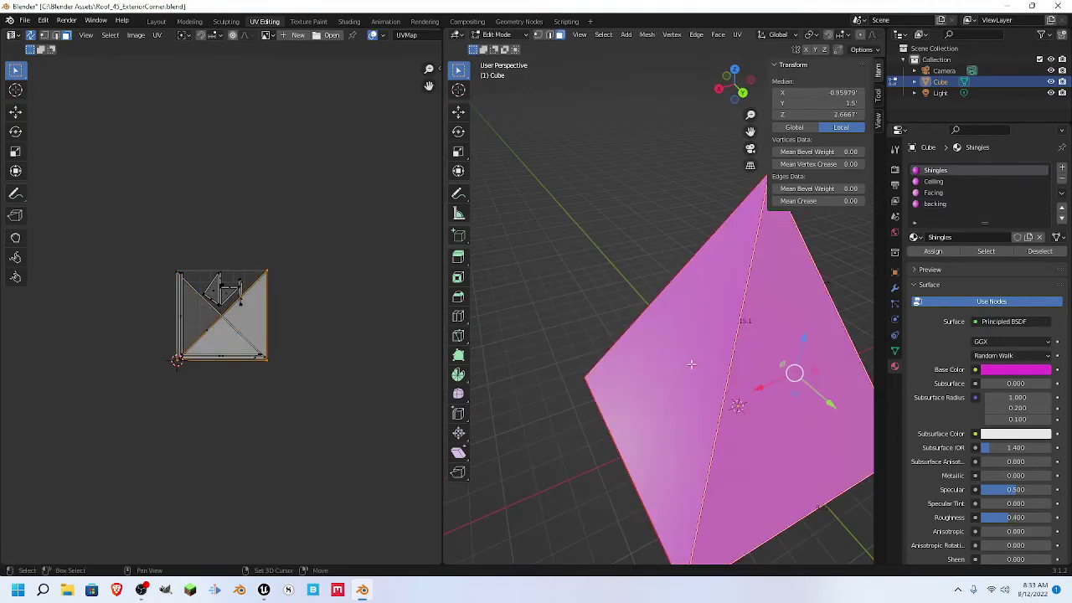
left_click(692, 365, "shift")
middle_click_drag(266, 376, 279, 361)
- Switch to Unreal Engine and examine how the shingle rows line up along the exterior corner's hip edge
left_click(264, 590)
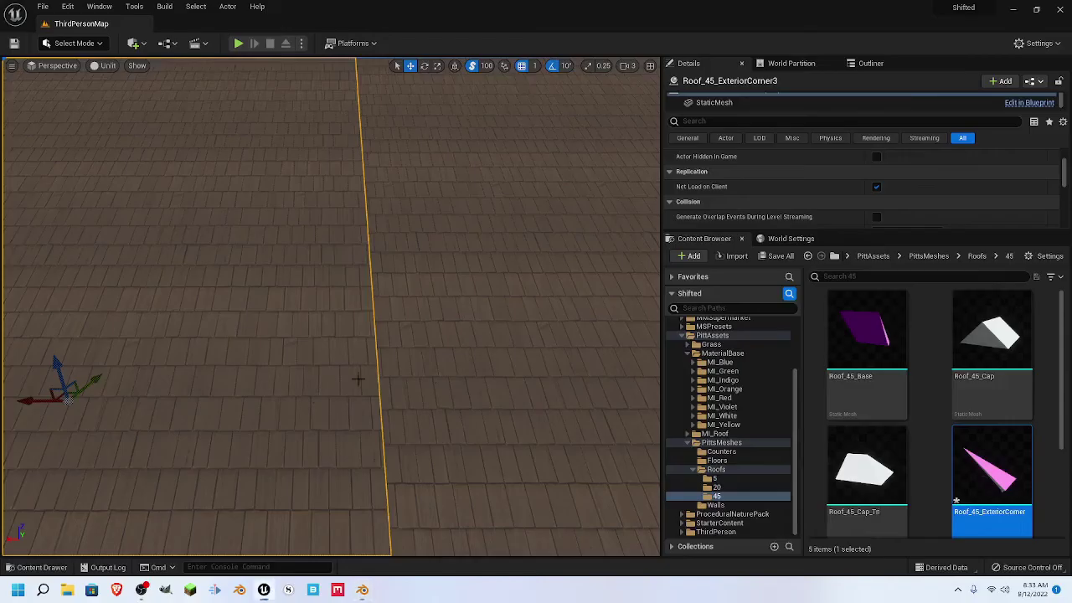
scroll(347, 364, "down", 5)
middle_click_drag(347, 365, 403, 375)
key("a")
right_click_drag(403, 374, 541, 422)
key("a")
key("d")
key("a")
key("w")
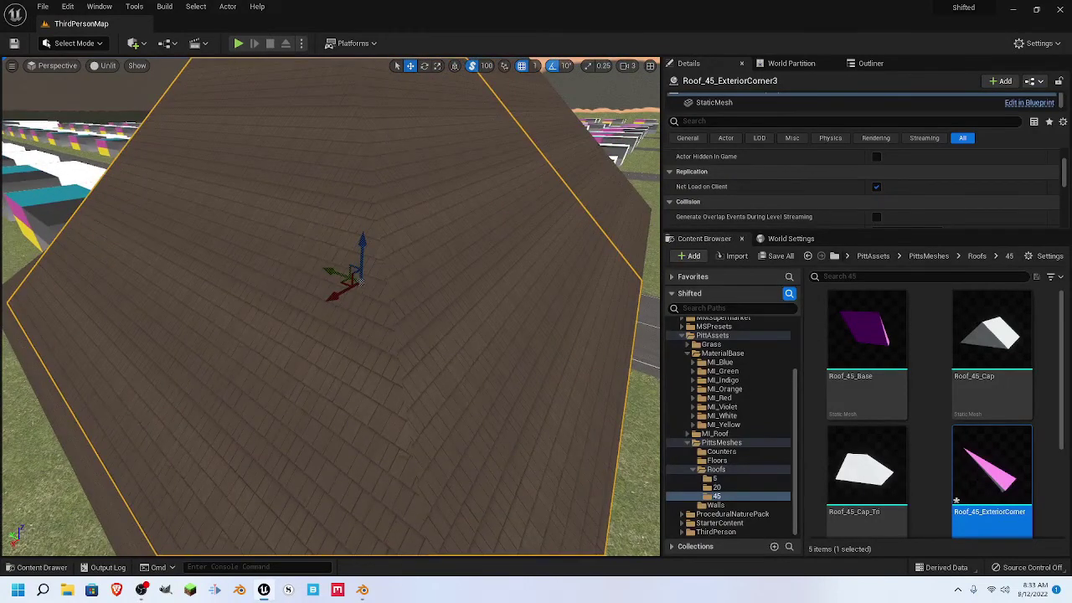
- Switch to Blender and move the UV island of the shingle face at Y -1.5' down by about 0.0078
mouse_move(362, 590)
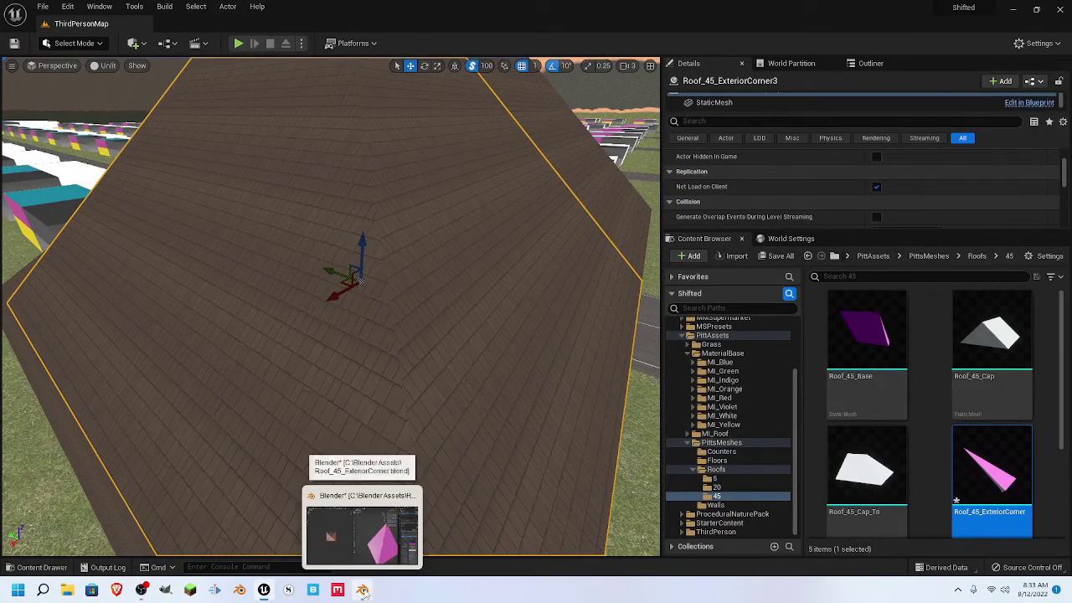
left_click(361, 536)
left_click(645, 399)
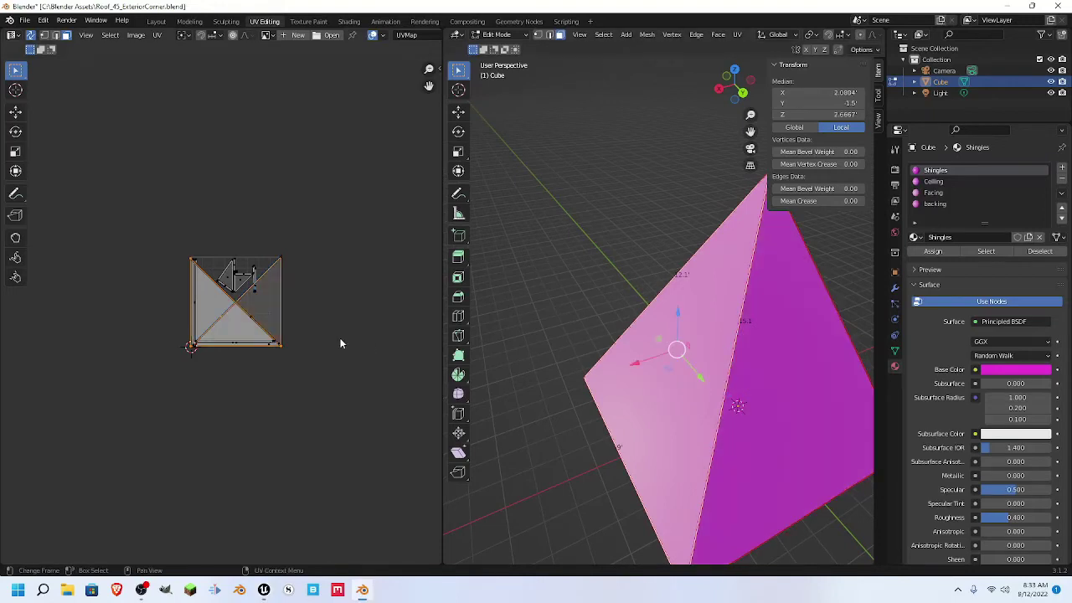
scroll(341, 343, "up", 8)
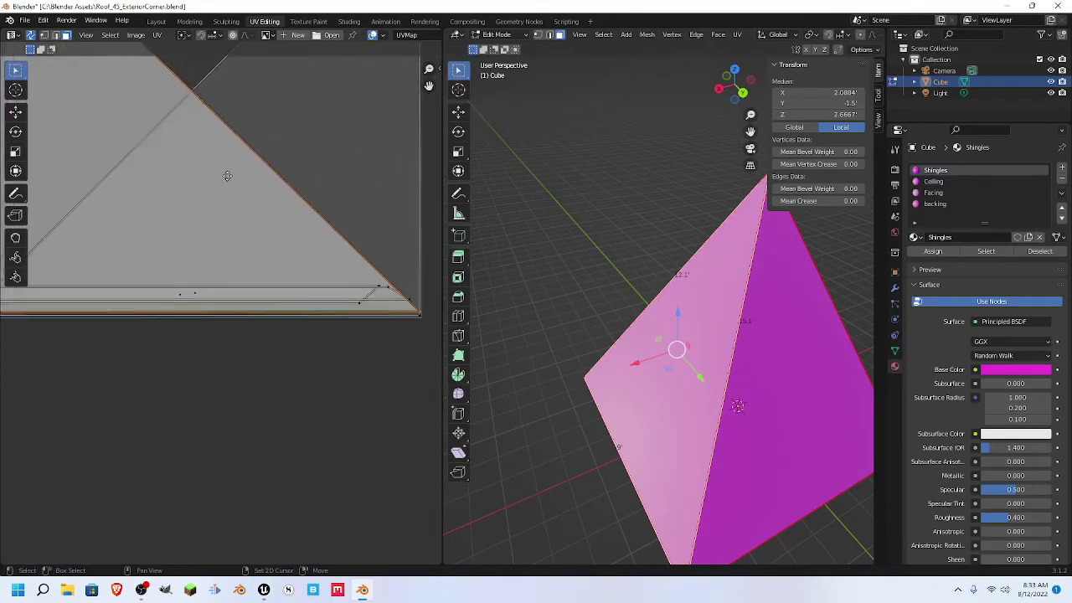
scroll(363, 249, "up", 2)
middle_click_drag(363, 249, 193, 250)
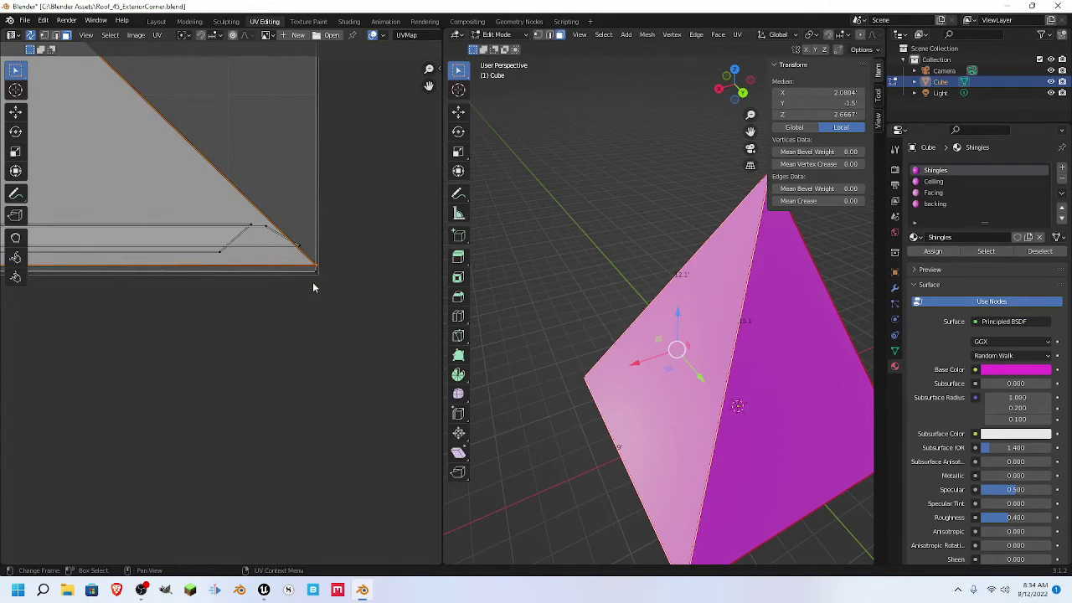
key("g")
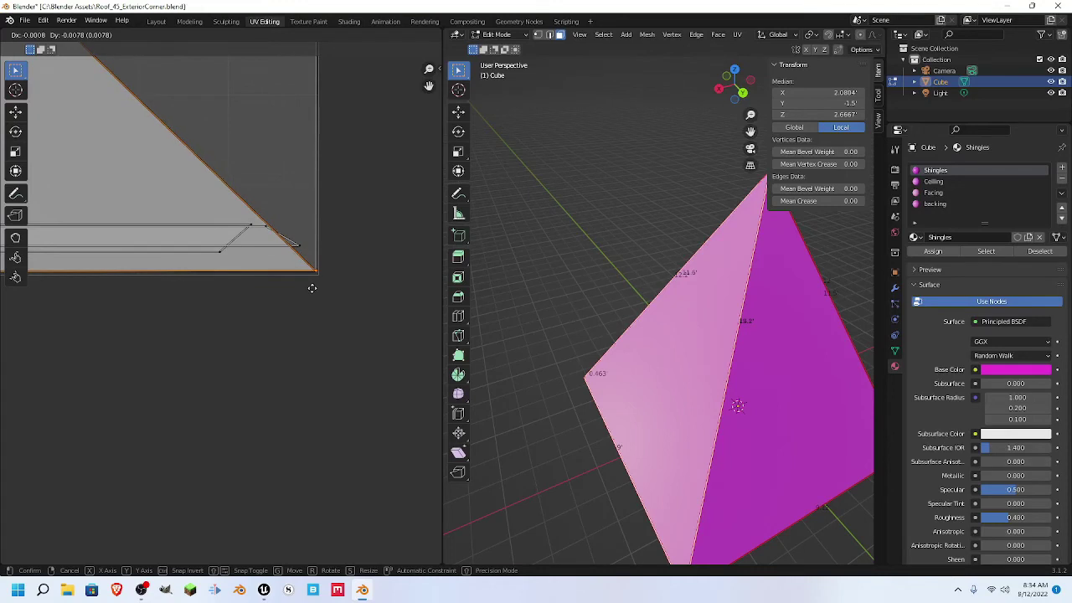
left_click(312, 287)
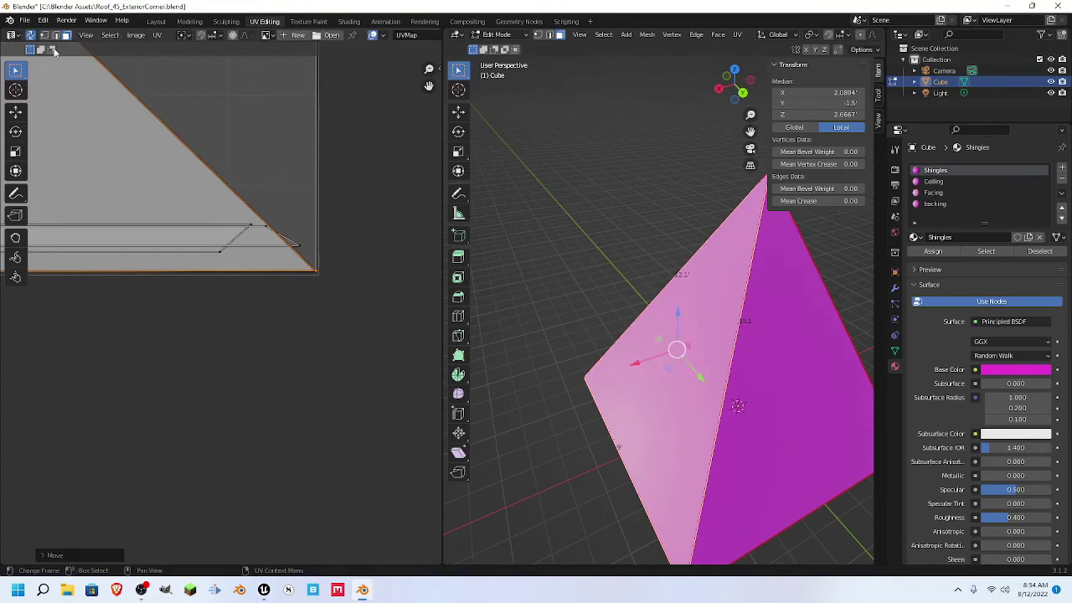
- Save the Blender file and export the selected mesh over Roof_45_ExteriorCorner.fbx
left_click(25, 21)
mouse_move(60, 57)
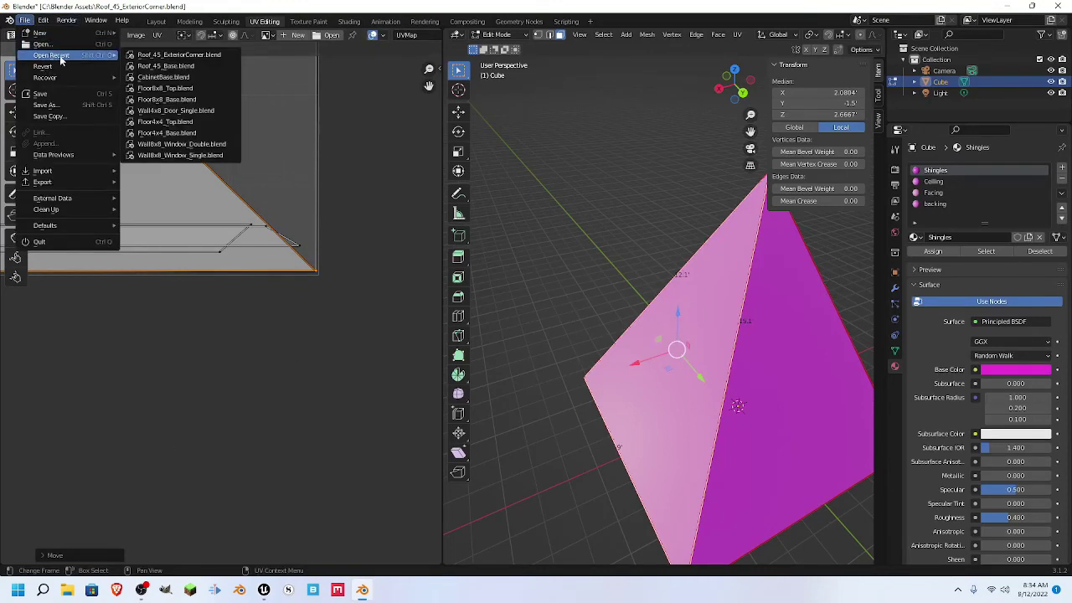
left_click(40, 92)
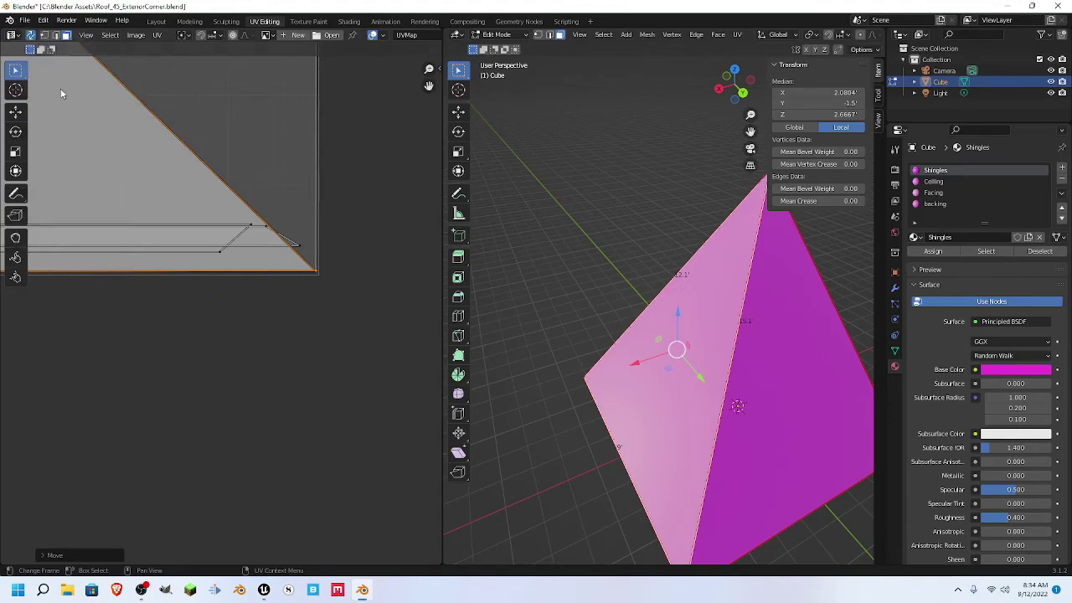
left_click(25, 21)
mouse_move(67, 182)
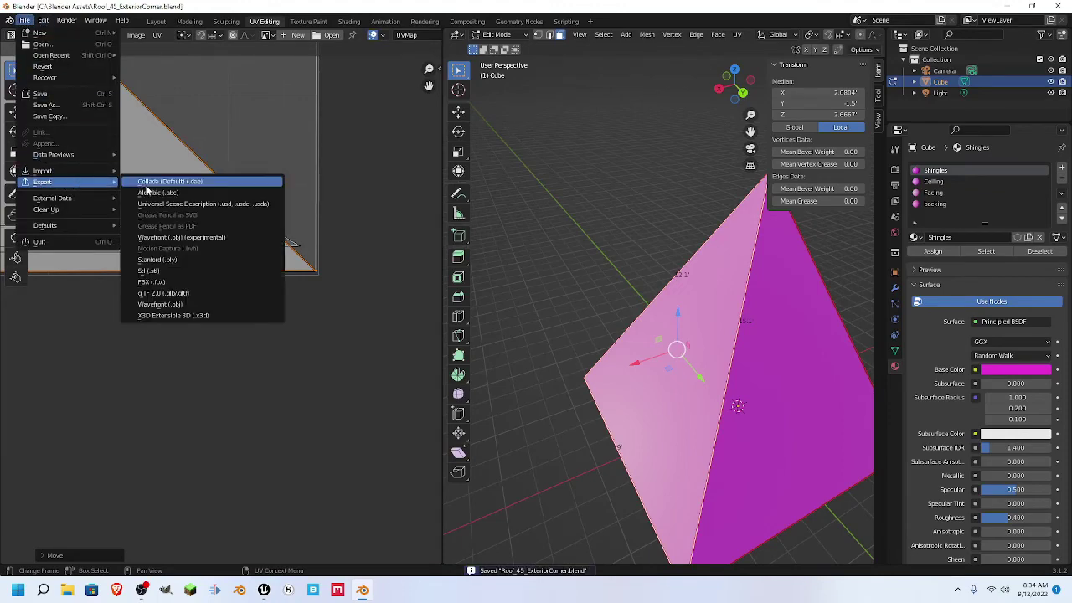
left_click(180, 283)
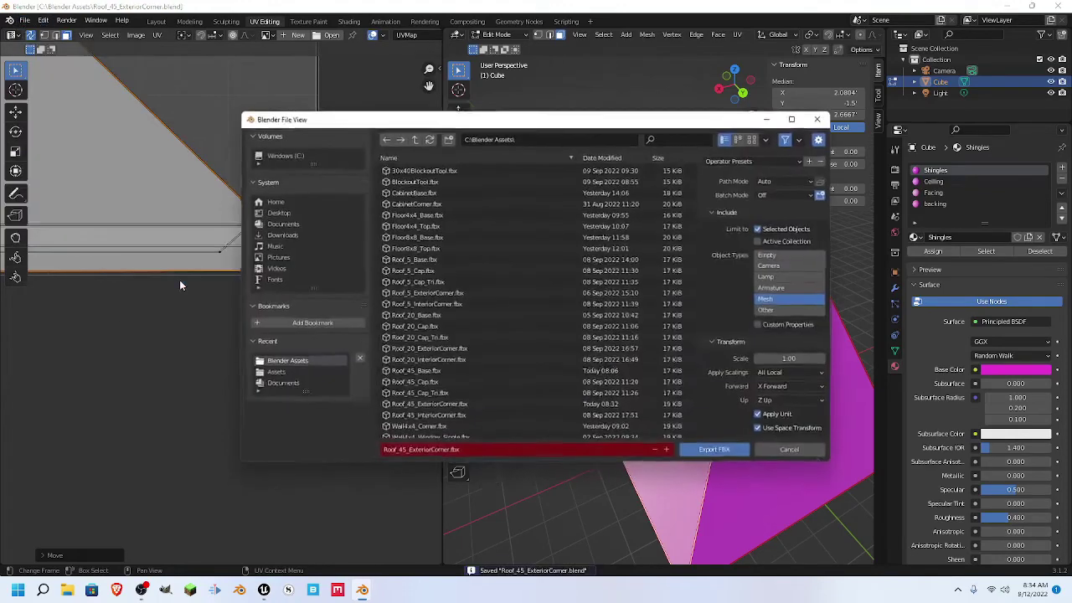
left_click(715, 451)
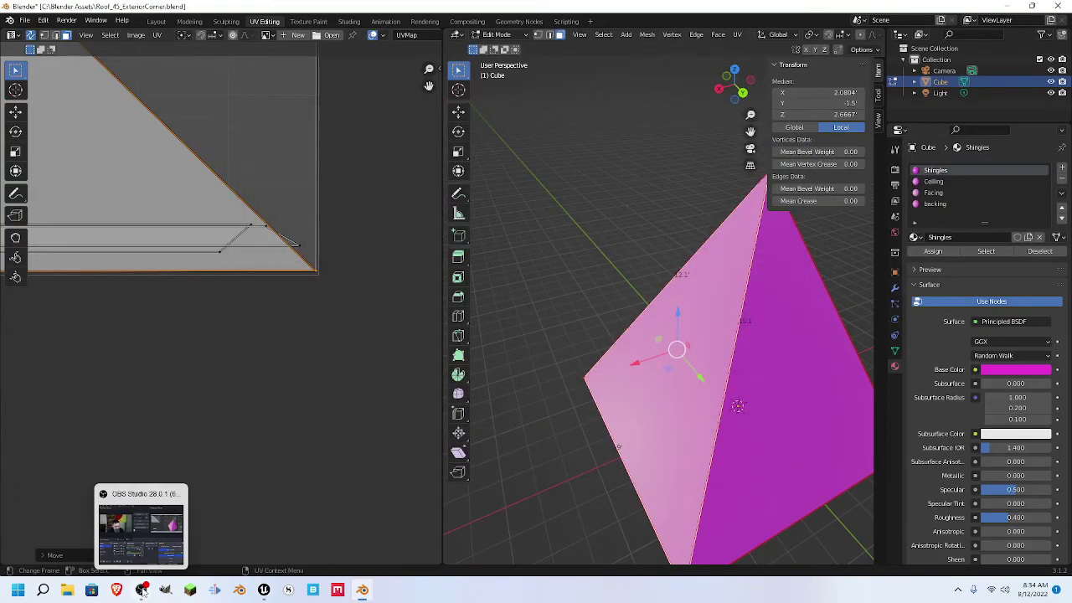
- Switch to Unreal Engine and reimport the Roof_45_ExteriorCorner mesh
left_click(266, 591)
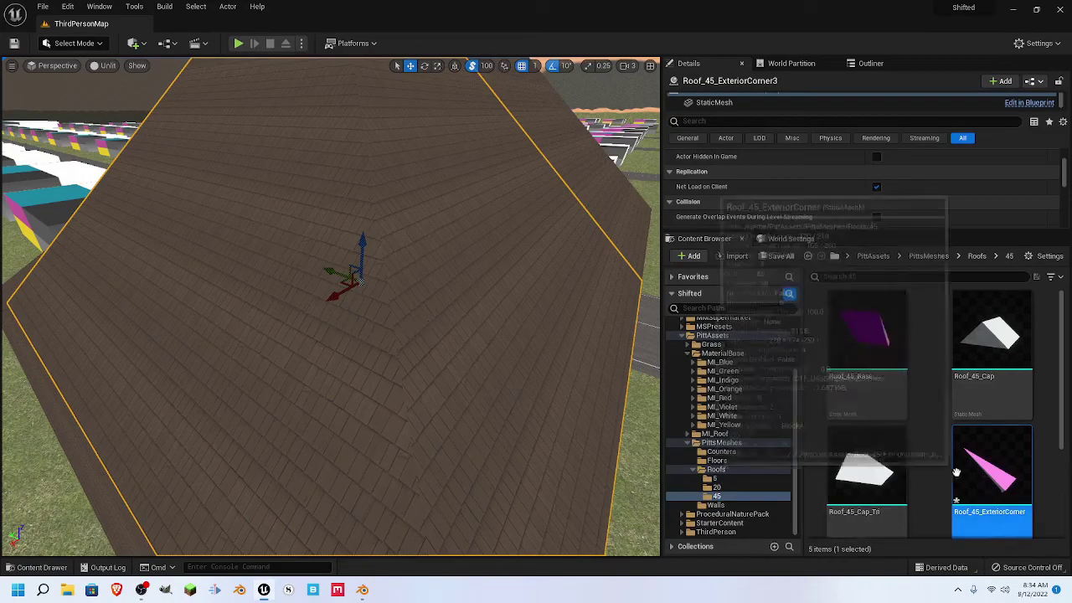
scroll(992, 452, "down", 1)
right_click(999, 434)
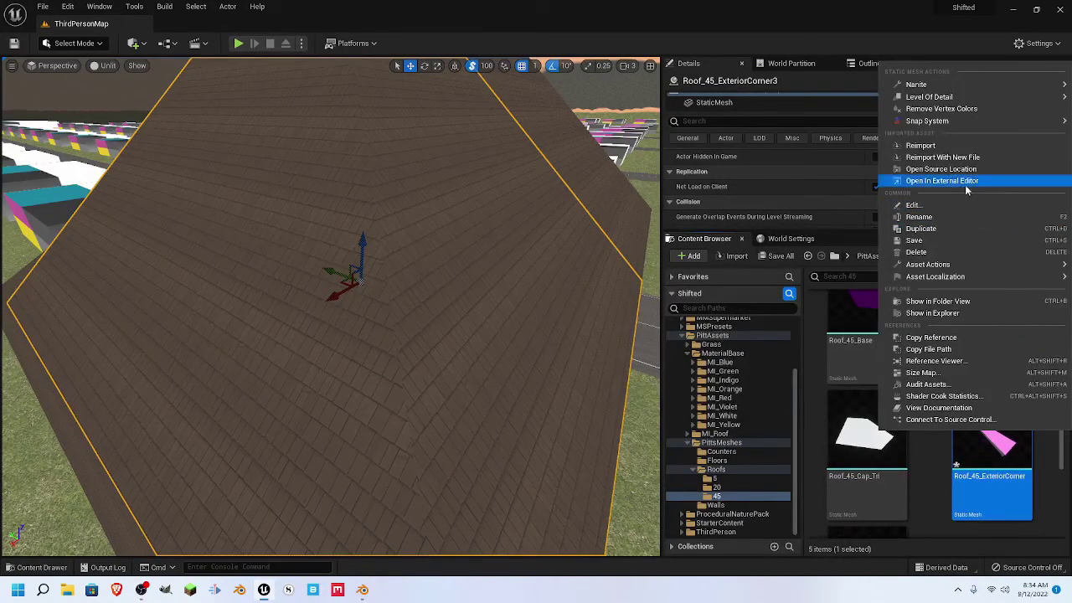
left_click(936, 146)
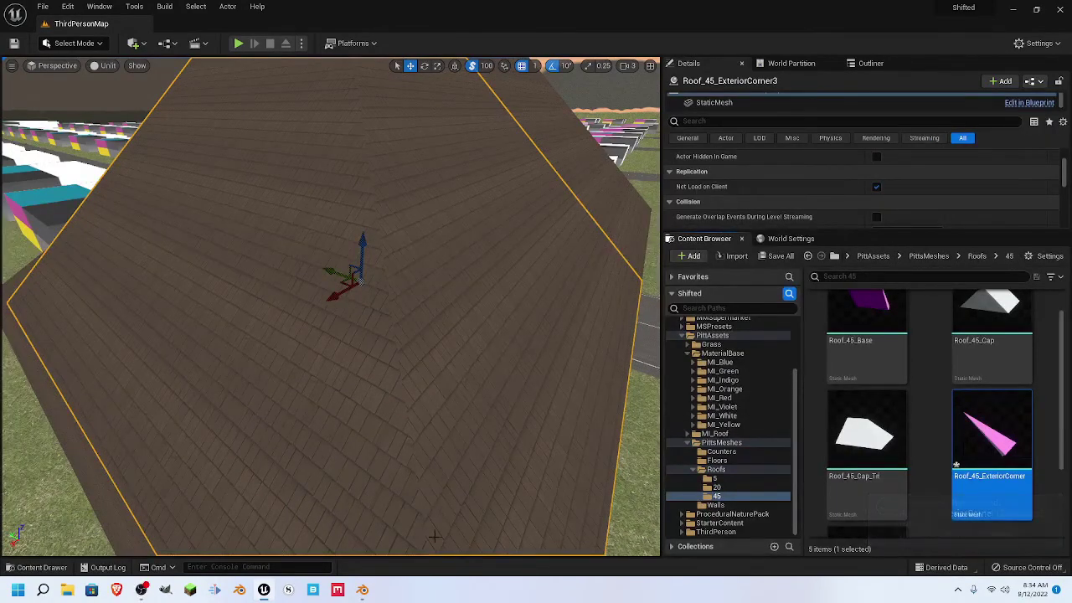
- Switch to Blender and nudge the same shingle face's UV island down by another 0.0039 or so
left_click(362, 590)
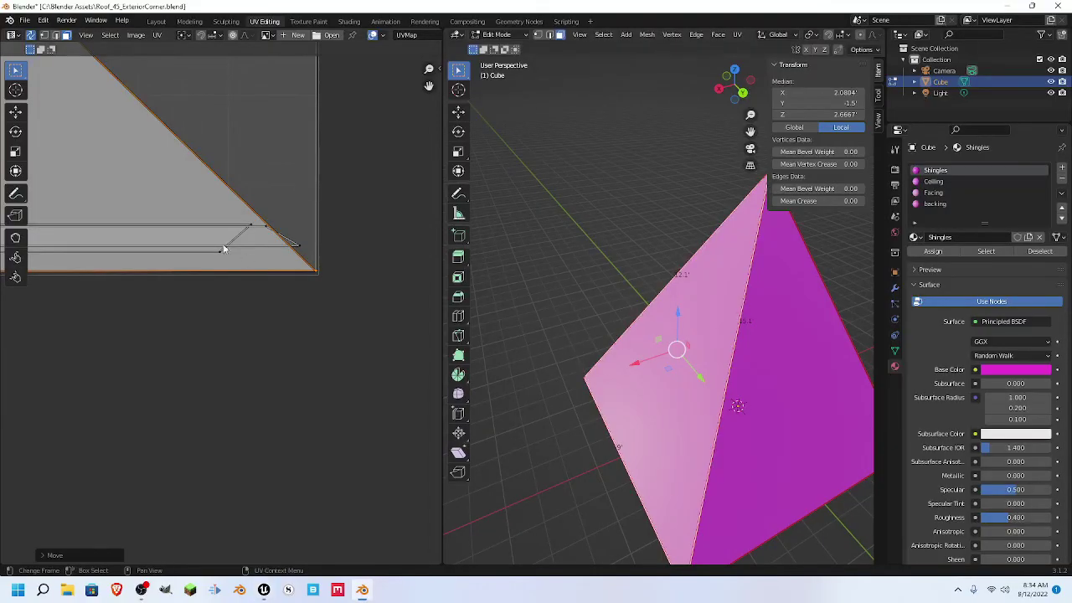
left_click(197, 218)
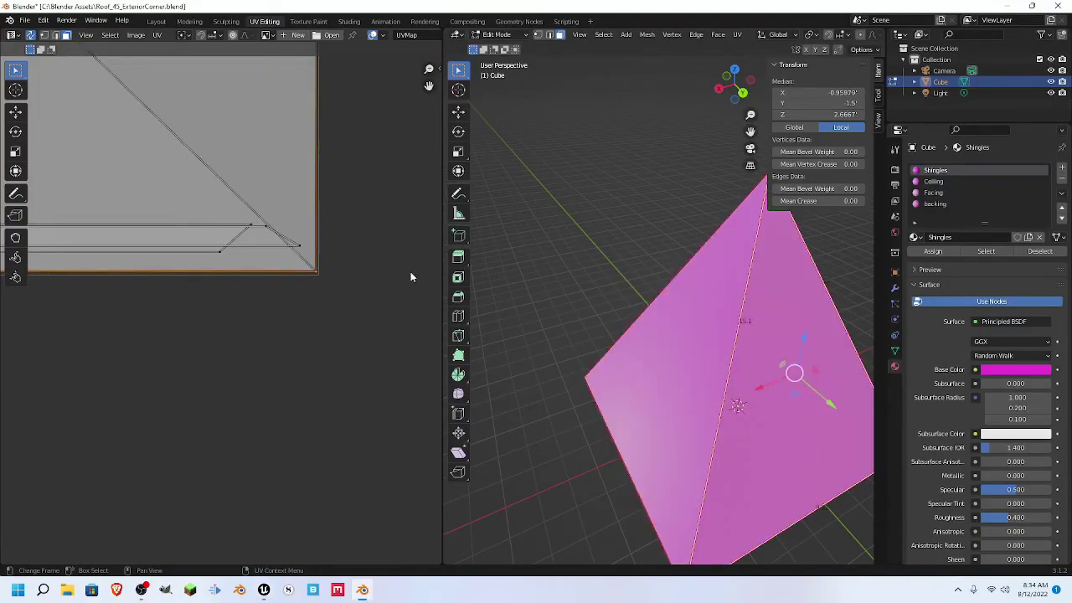
left_click(679, 380)
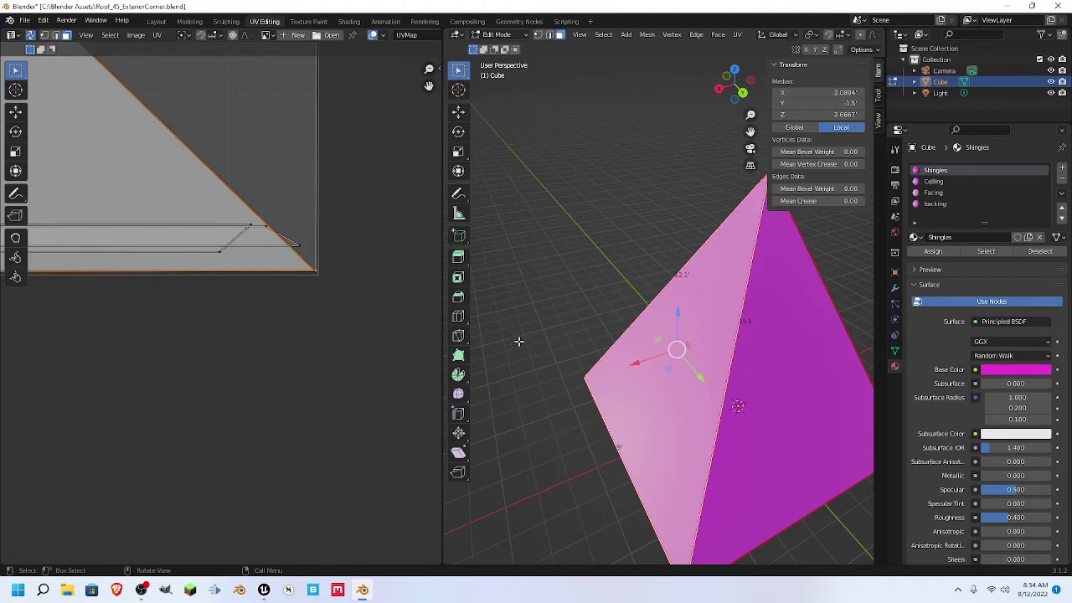
key("g")
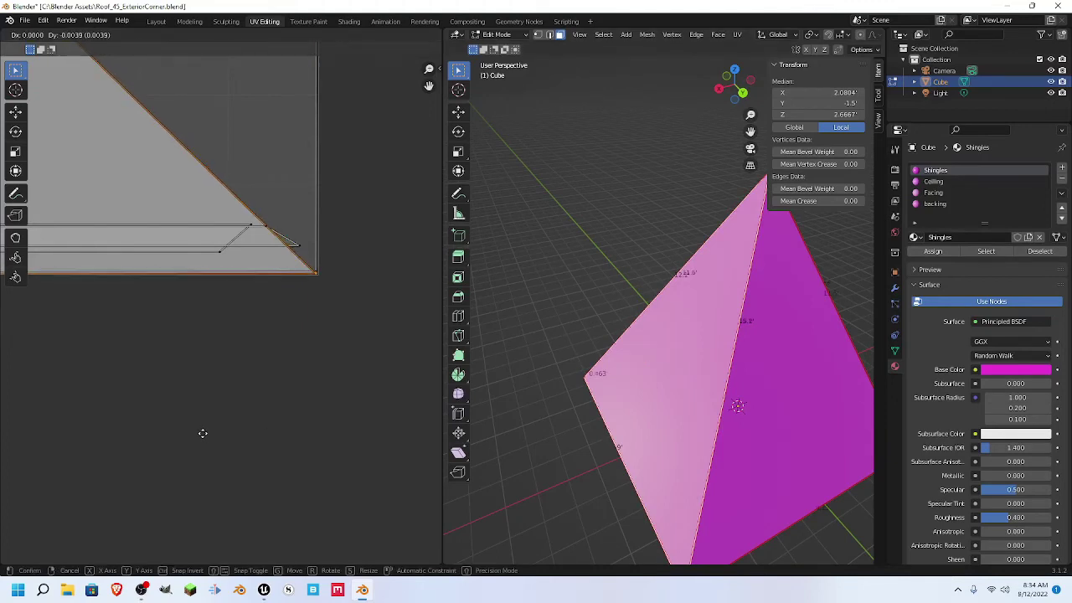
left_click(203, 433)
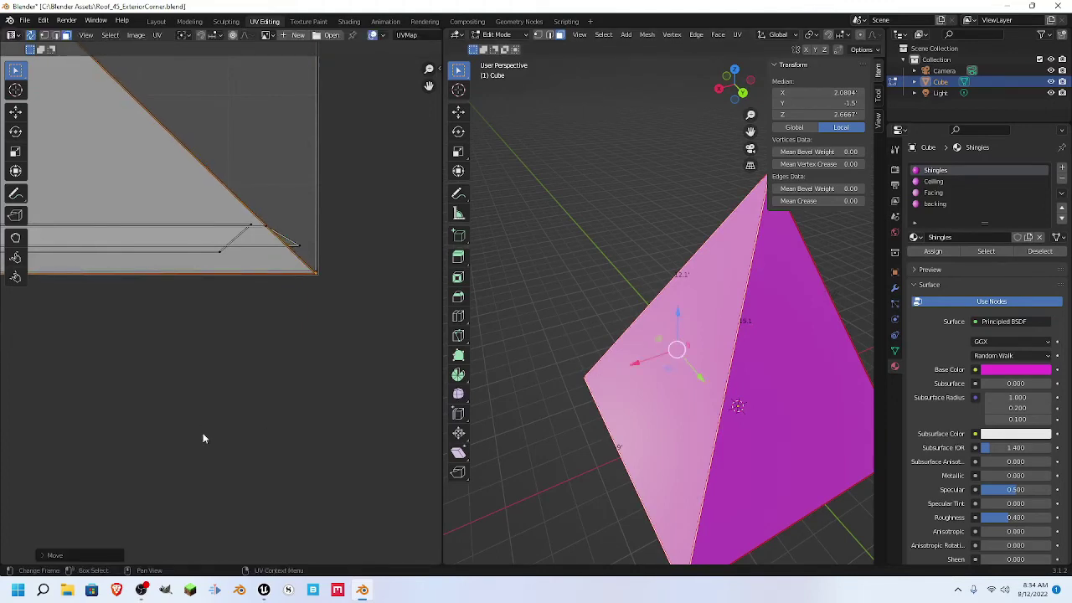
- Save the file again and re-export the adjusted mesh over Roof_45_ExteriorCorner.fbx
left_click(25, 20)
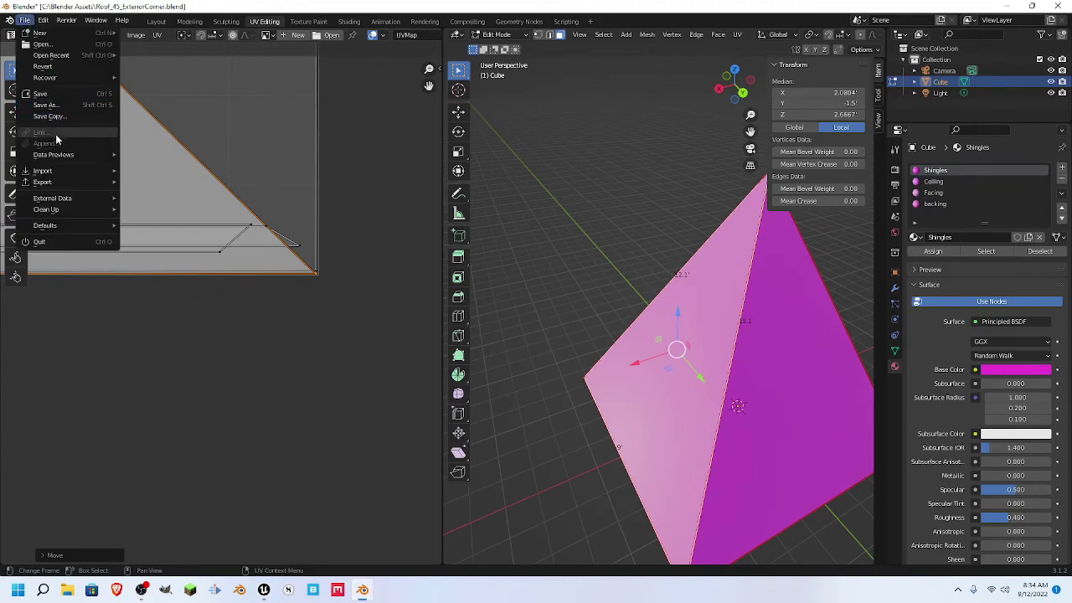
left_click(41, 93)
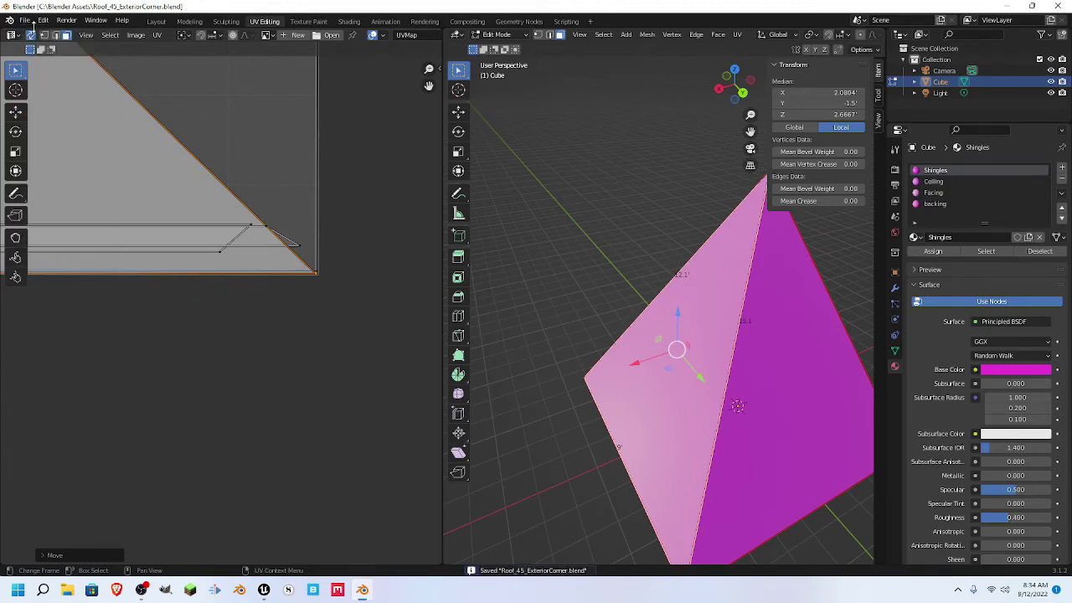
left_click(25, 20)
mouse_move(63, 182)
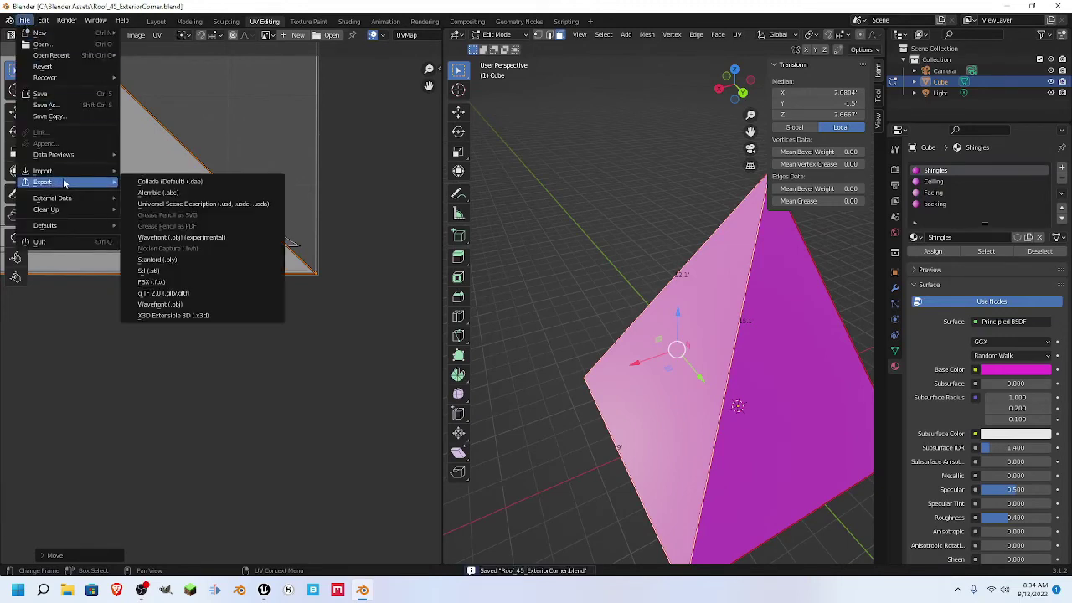
left_click(178, 283)
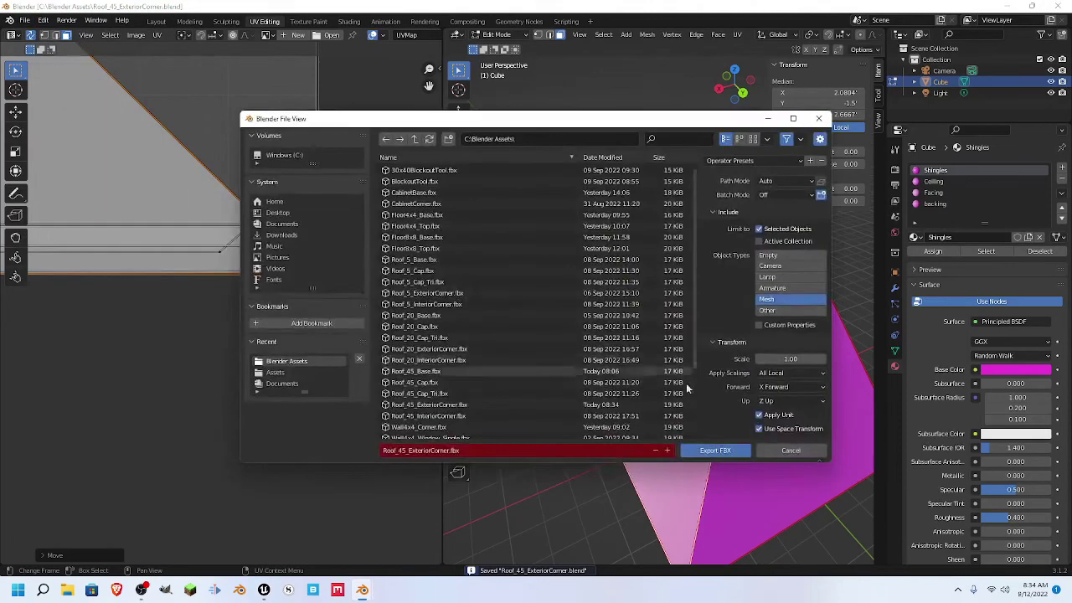
left_click(731, 452)
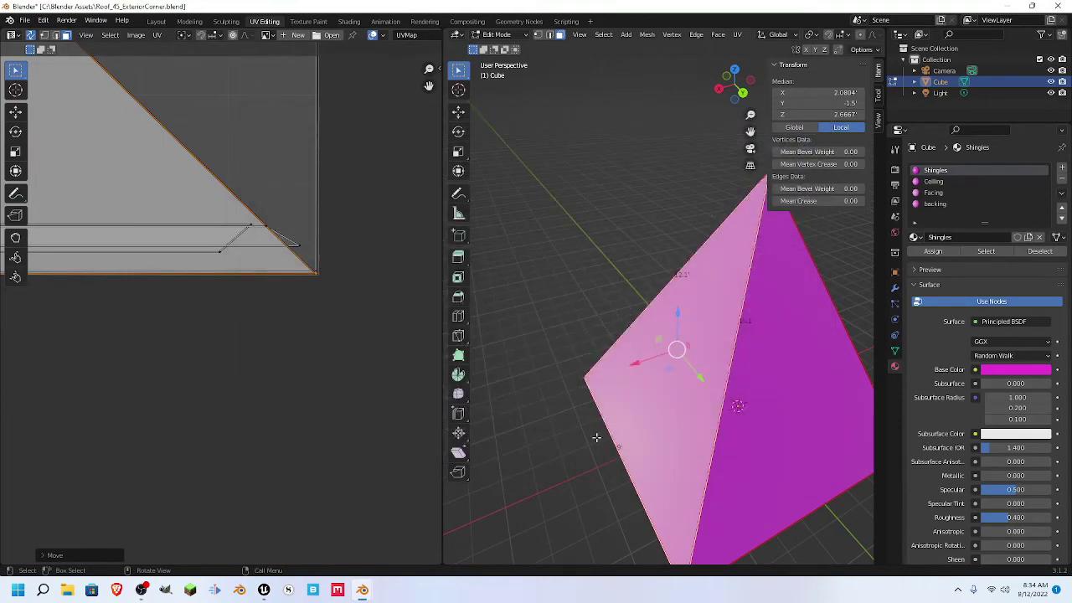
- Switch to Unreal Engine and reimport the Roof_45_ExteriorCorner mesh with its adjusted shingle UVs
left_click(263, 589)
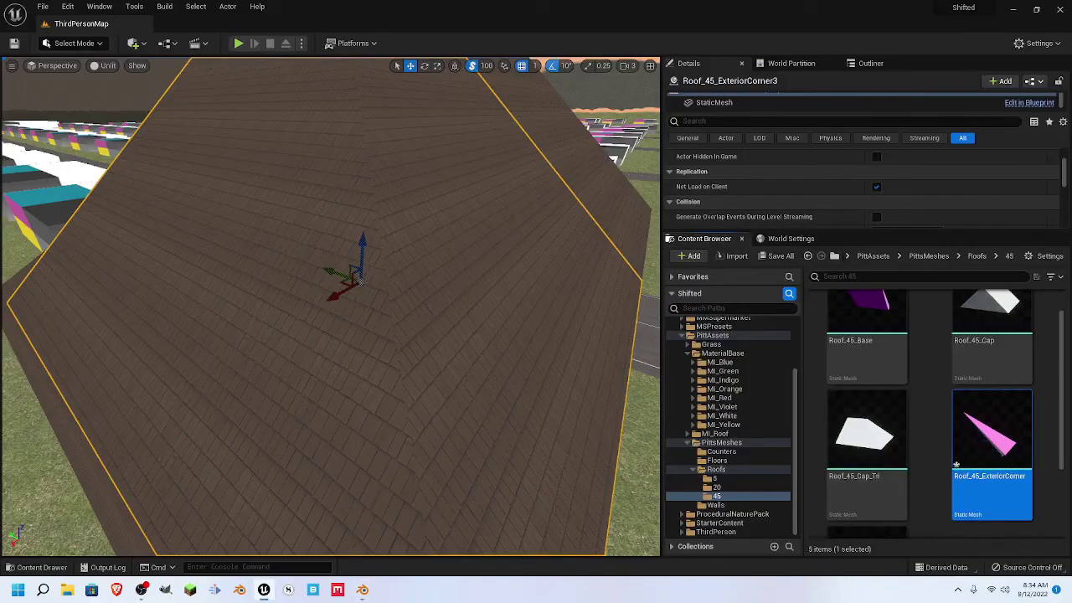
right_click(1000, 456)
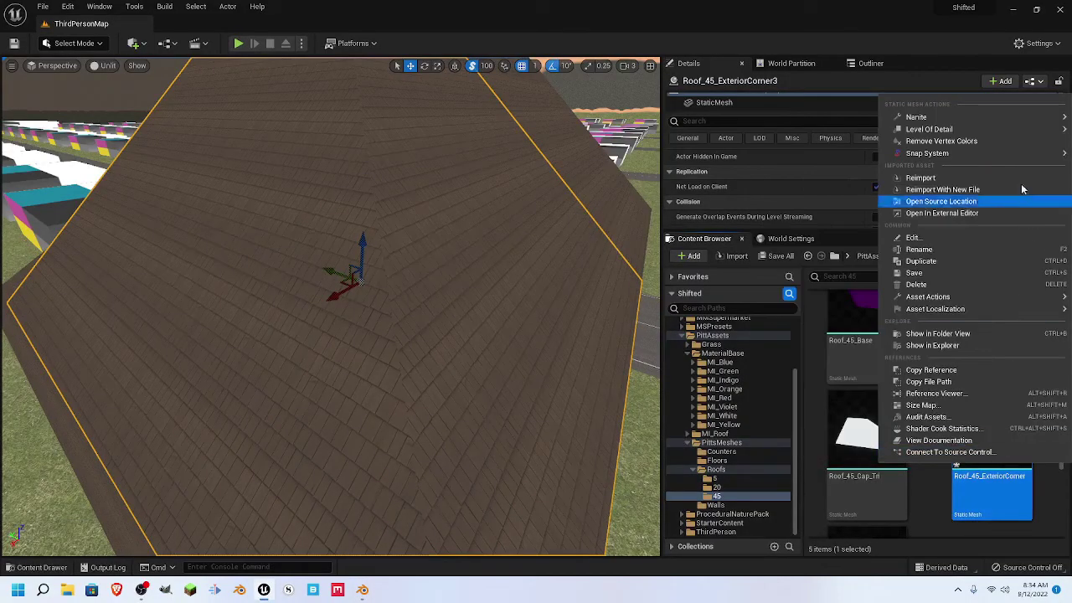
left_click(968, 177)
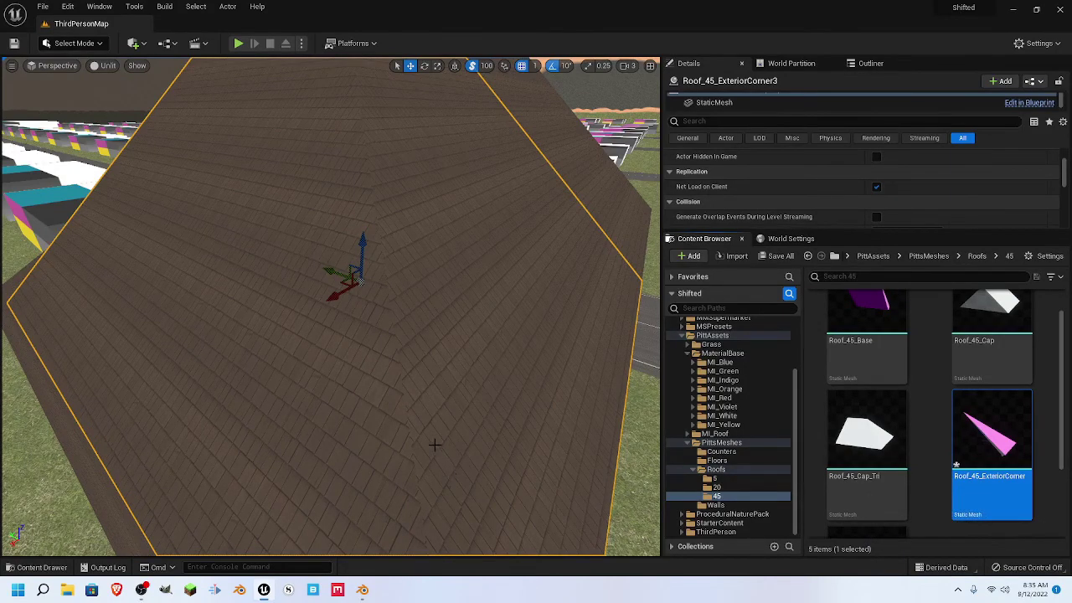
left_click(141, 589)
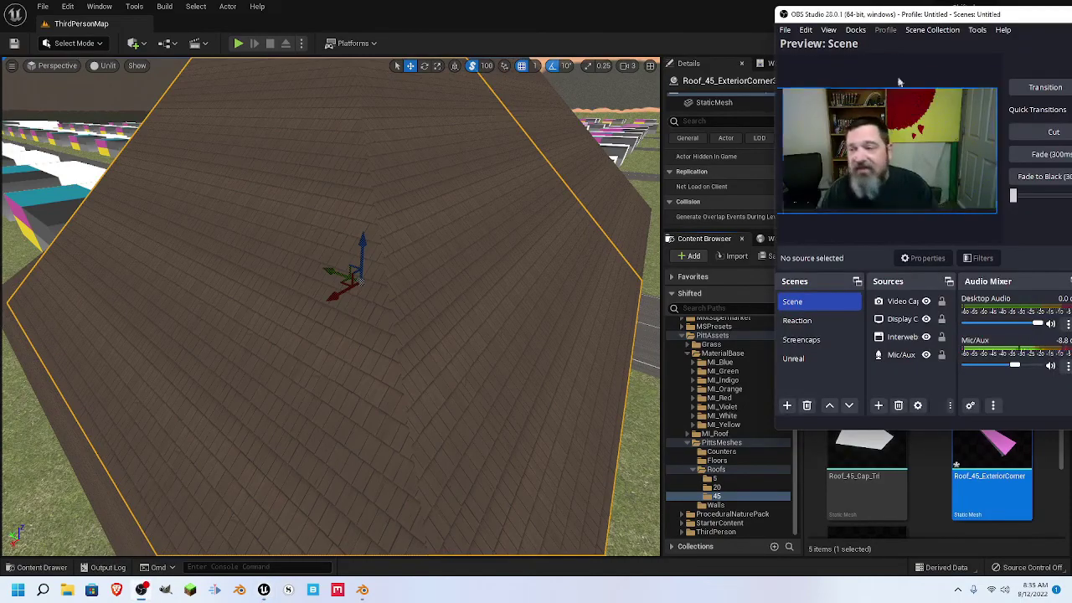
left_click(1044, 88)
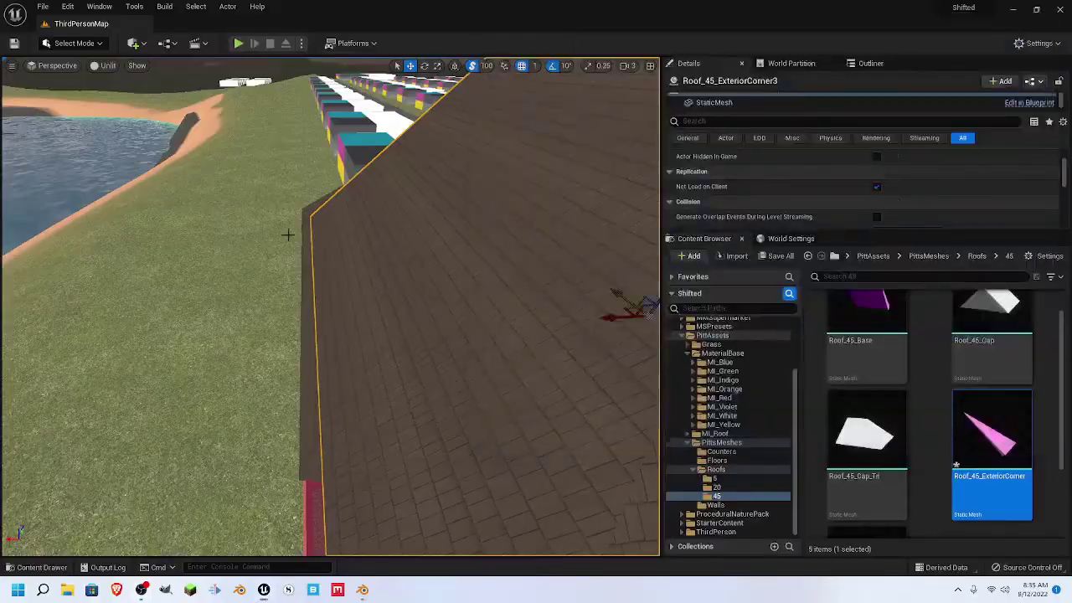
- Go inside the blue-walled house and inspect the static mesh materials of the Wall4x8Base section beside the doorway
right_click_drag(335, 301, 519, 289)
right_click_drag(355, 329, 445, 301)
key("w")
key("w")
scroll(796, 99, "up", 1)
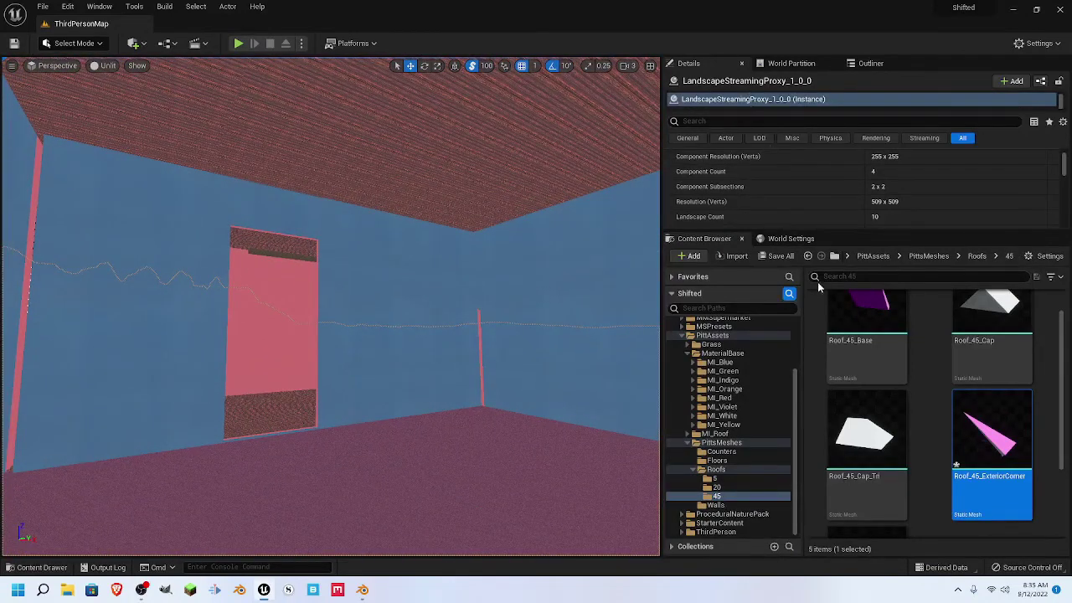
left_click(385, 293)
scroll(744, 103, "down", 1)
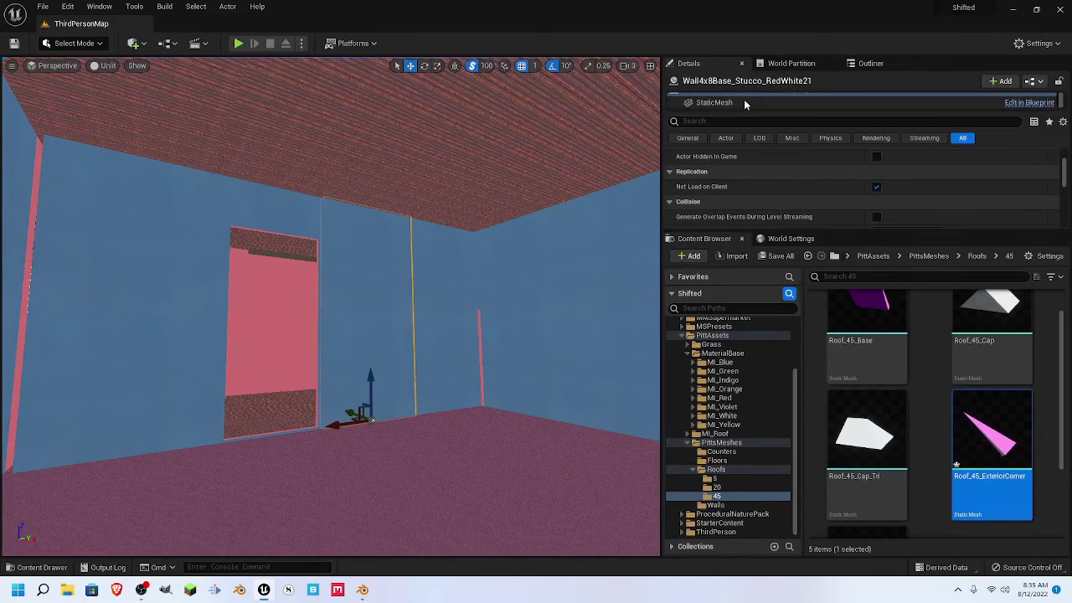
left_click(744, 103)
scroll(744, 106, "up", 1)
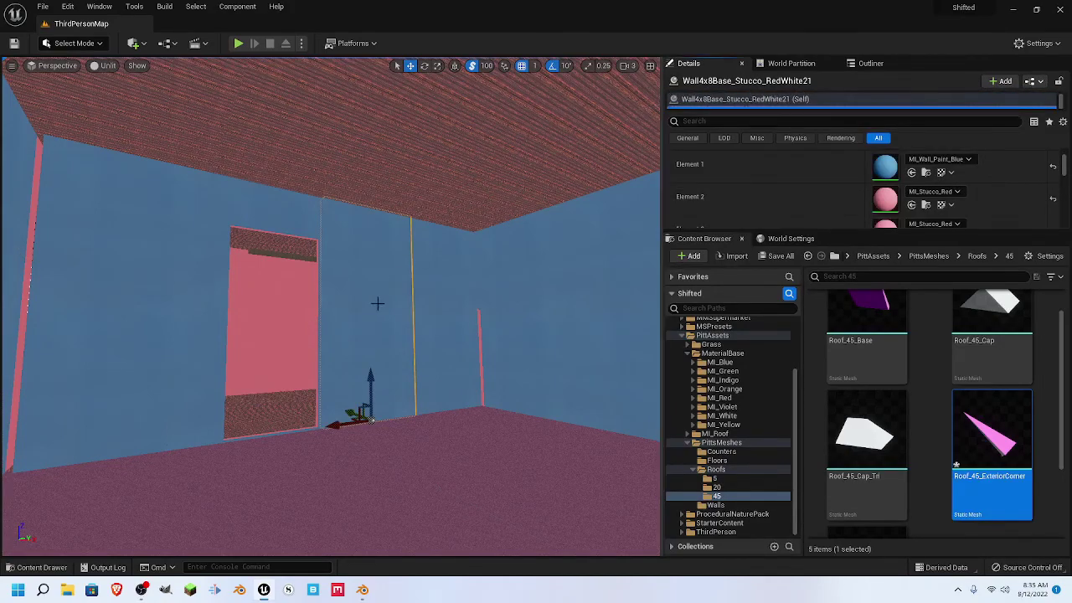
- Examine the house's other stucco wall sections from outside and in the blue and white-purple rooms, selecting individual 4x8 and 8x8 pieces
right_click_drag(378, 304, 331, 304)
scroll(287, 285, "up", 8)
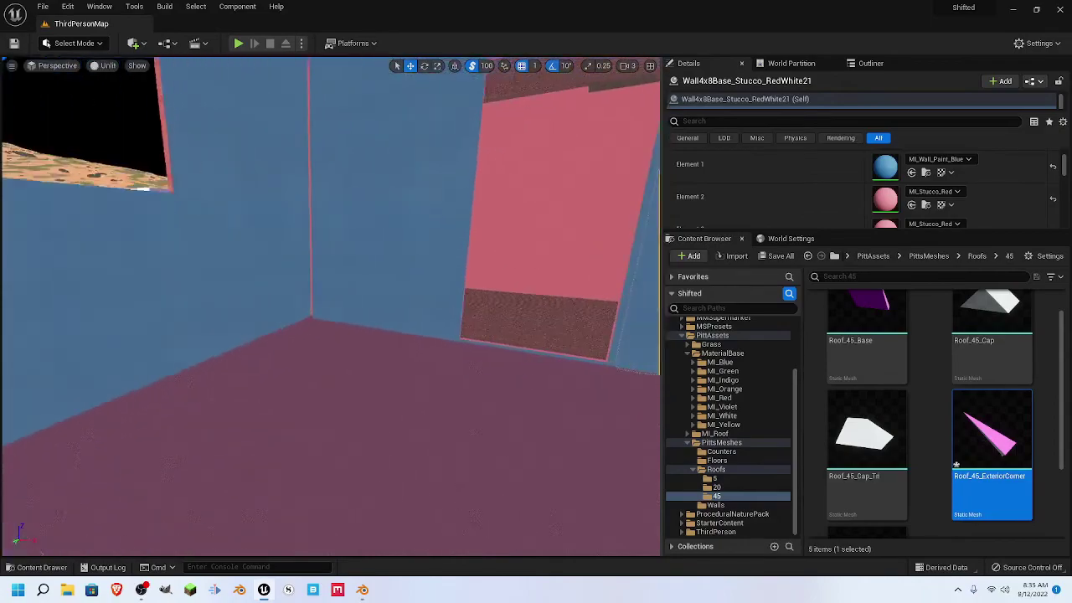
left_click(272, 279)
mouse_move(272, 280)
right_mouse_down()
mouse_move(436, 280)
mouse_move(293, 280)
right_mouse_up()
right_click_drag(327, 73, 272, 87)
right_click_drag(300, 286, 342, 287)
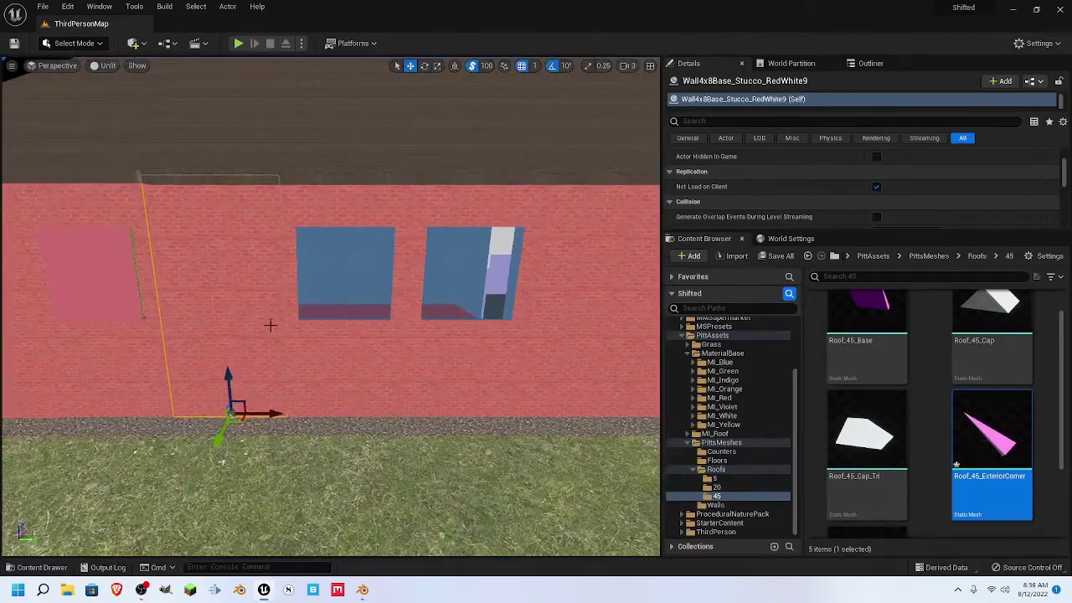
right_click_drag(270, 325, 388, 377)
key("w")
left_click(429, 361)
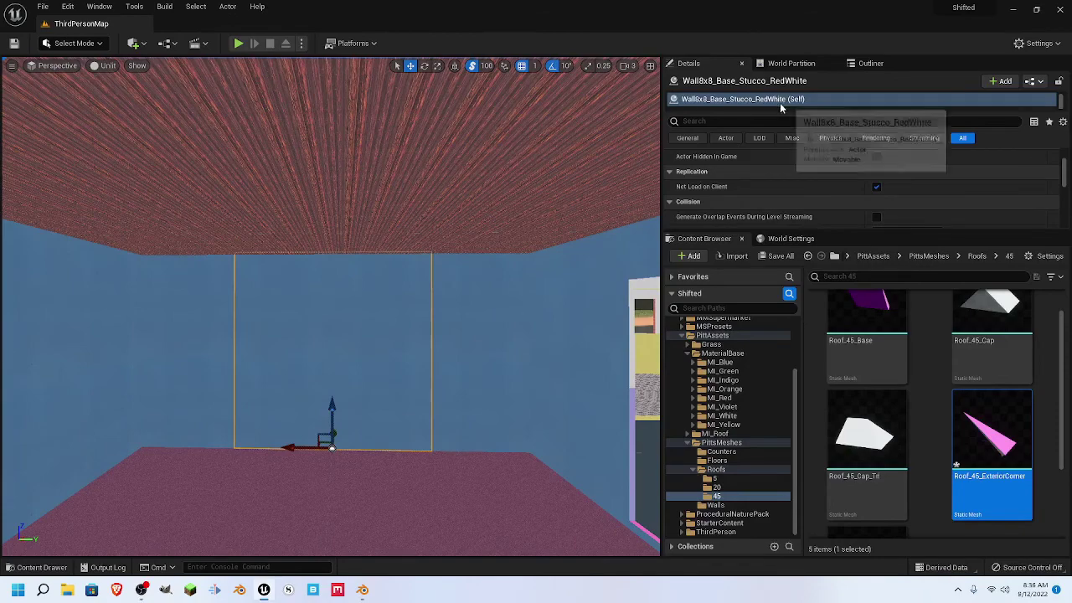
right_click_drag(477, 298, 552, 298)
key("w")
right_click_drag(401, 316, 402, 356)
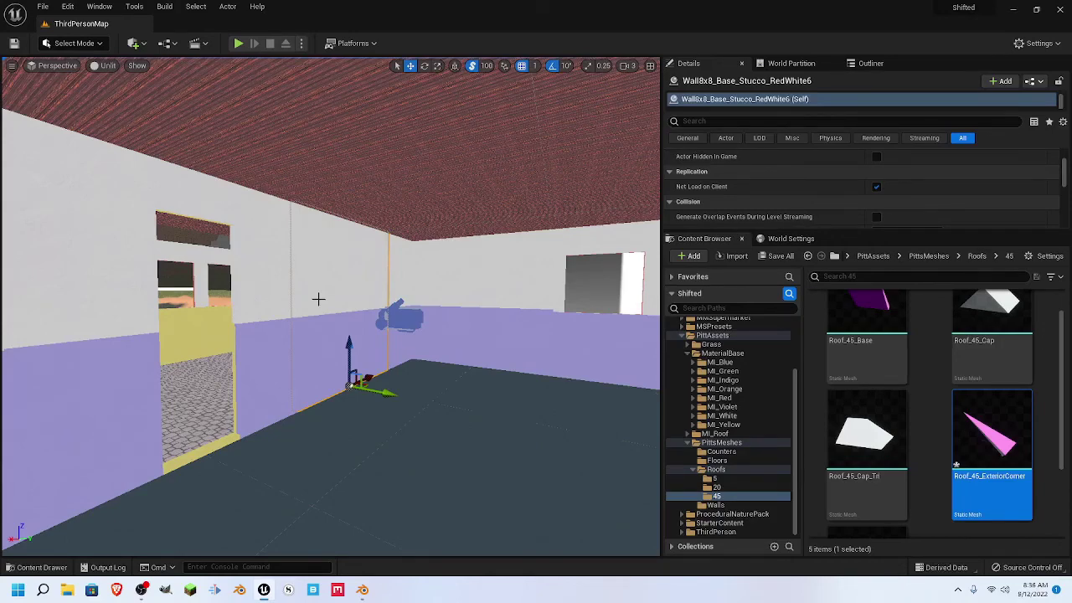
right_click_drag(360, 331, 494, 367)
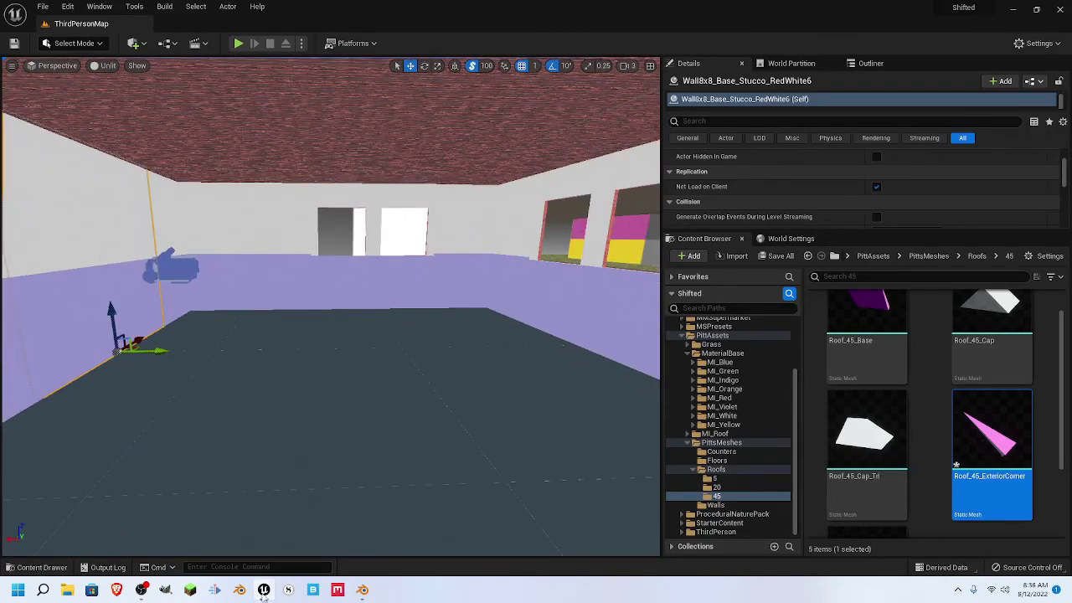
left_click(264, 591)
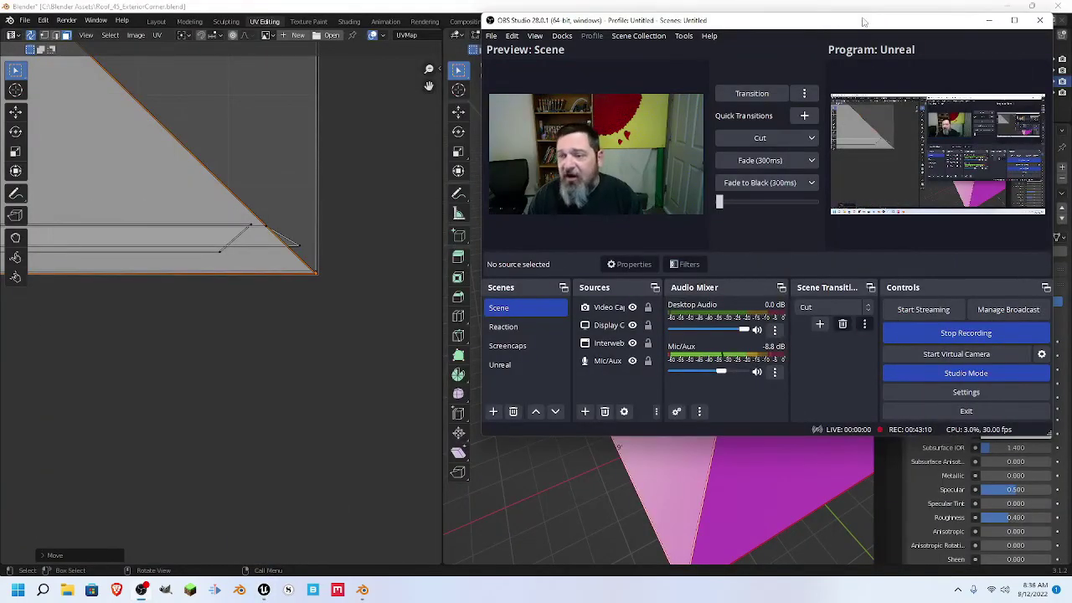
left_click(752, 94)
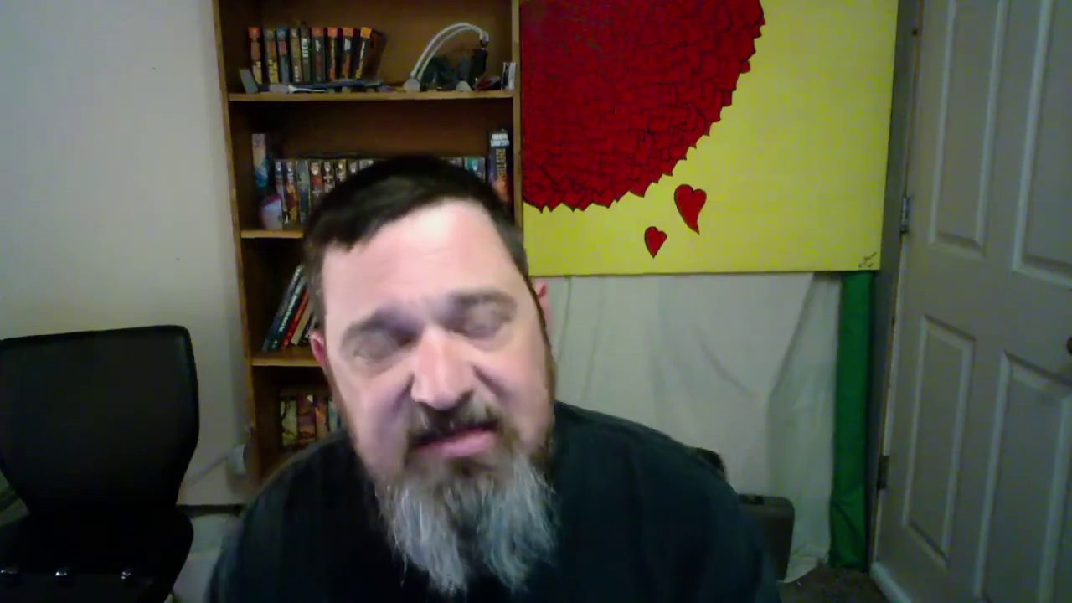